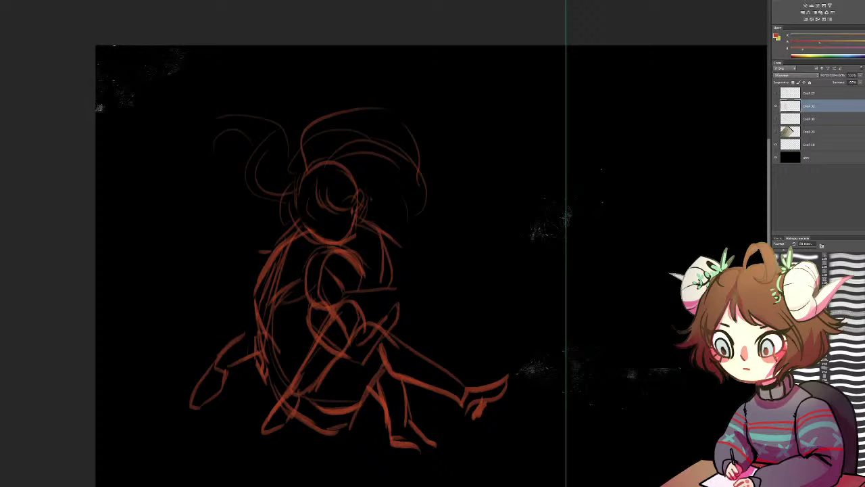
Sketch curved arcs in the canvas's upper-left corner and a small oval to the right of the seated figure
left_click_drag(314, 207, 330, 175)
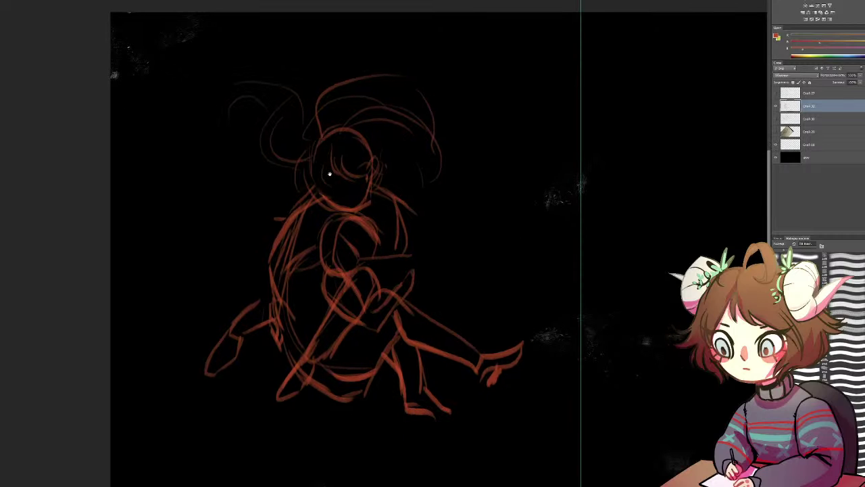
key("ctrl+minus")
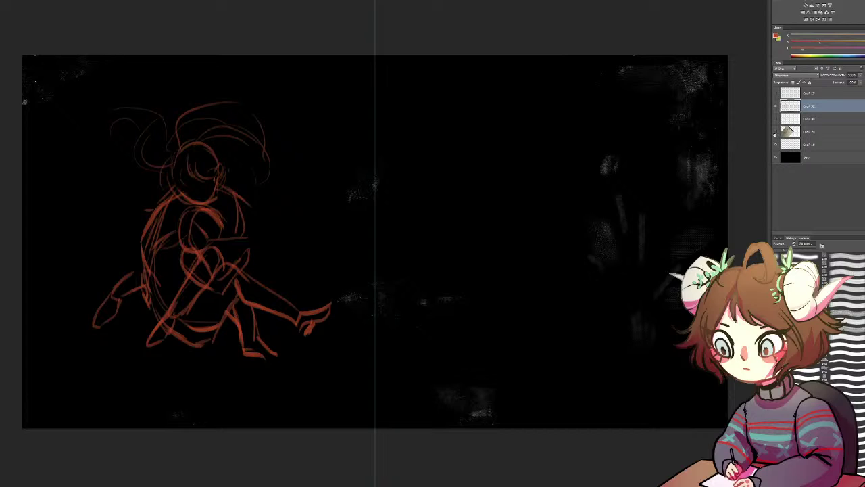
mouse_move(25, 134)
left_mouse_down()
mouse_move(73, 134)
mouse_move(56, 140)
left_mouse_up()
mouse_move(332, 218)
left_mouse_down()
mouse_move(316, 243)
mouse_move(340, 230)
left_mouse_up()
Sketch a curved clump of foliage and ground lines in the lower-left corner beneath the figure
mouse_move(67, 351)
left_mouse_down()
mouse_move(117, 373)
mouse_move(76, 358)
mouse_move(67, 333)
mouse_move(76, 321)
mouse_move(81, 348)
mouse_move(95, 346)
mouse_move(139, 377)
mouse_move(113, 331)
mouse_move(115, 377)
left_mouse_up()
mouse_move(101, 341)
left_mouse_down()
mouse_move(108, 378)
mouse_move(86, 362)
left_mouse_up()
mouse_move(94, 400)
left_mouse_down()
mouse_move(171, 419)
mouse_move(140, 382)
mouse_move(173, 374)
mouse_move(180, 381)
mouse_move(161, 400)
left_mouse_up()
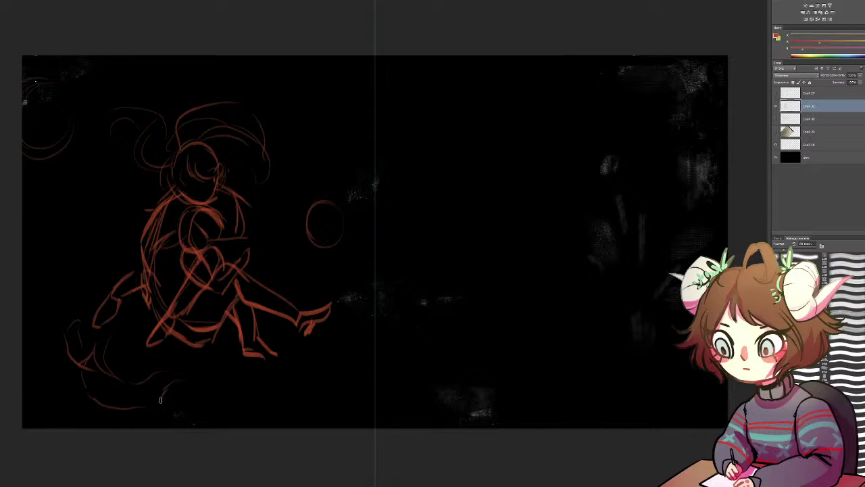
mouse_move(84, 365)
left_mouse_down()
mouse_move(92, 394)
mouse_move(75, 366)
mouse_move(83, 374)
mouse_move(79, 365)
mouse_move(105, 342)
mouse_move(93, 401)
mouse_move(133, 409)
mouse_move(159, 404)
left_mouse_up()
left_click_drag(91, 378, 133, 398)
mouse_move(97, 367)
left_mouse_down()
mouse_move(133, 394)
mouse_move(171, 393)
left_mouse_up()
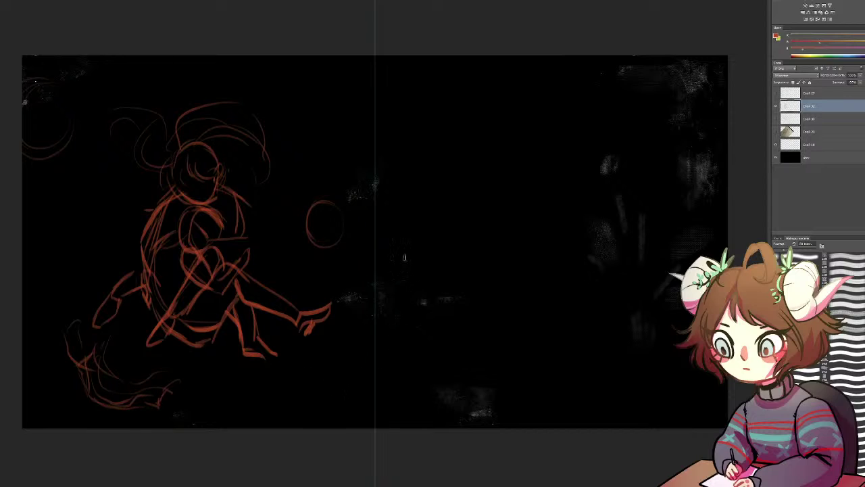
Build up the oval right of the figure and sketch a leaf-like loop and a smaller tilted oval above it
mouse_move(334, 208)
left_mouse_down()
mouse_move(354, 227)
mouse_move(325, 246)
mouse_move(357, 246)
left_mouse_up()
mouse_move(320, 214)
left_mouse_down()
mouse_move(314, 236)
mouse_move(329, 237)
left_mouse_up()
left_click_drag(341, 162, 311, 190)
mouse_move(326, 133)
left_mouse_down()
mouse_move(306, 134)
mouse_move(319, 126)
left_mouse_up()
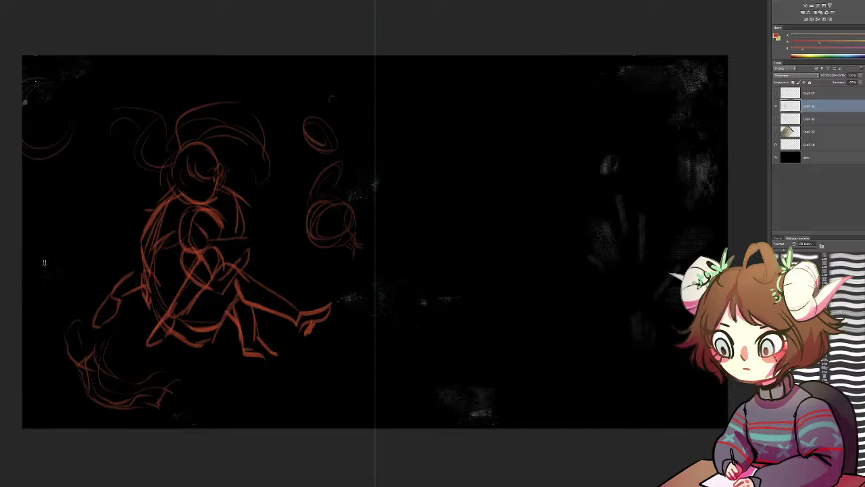
Sketch two small round shapes near the canvas's left edge, above the foliage
left_click_drag(42, 262, 49, 288)
mouse_move(75, 239)
left_mouse_down()
mouse_move(56, 284)
mouse_move(46, 254)
mouse_move(44, 269)
mouse_move(63, 297)
left_mouse_up()
key("e")
mouse_move(79, 240)
left_mouse_down()
mouse_move(28, 249)
mouse_move(84, 200)
mouse_move(76, 261)
mouse_move(40, 274)
mouse_move(68, 245)
left_mouse_up()
Sketch grass blades and sweeping ground lines below the figure's extended foot
left_click_drag(248, 395, 344, 375)
mouse_move(293, 392)
left_mouse_down()
mouse_move(352, 375)
mouse_move(330, 376)
mouse_move(333, 344)
mouse_move(335, 358)
mouse_move(363, 328)
mouse_move(344, 357)
mouse_move(346, 328)
mouse_move(368, 325)
mouse_move(357, 359)
left_mouse_up()
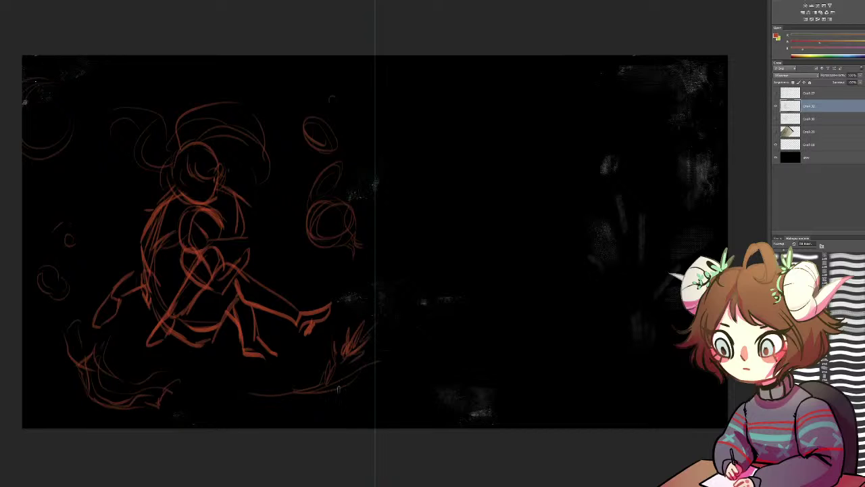
mouse_move(360, 390)
left_mouse_down()
mouse_move(303, 393)
mouse_move(330, 386)
mouse_move(267, 401)
left_mouse_up()
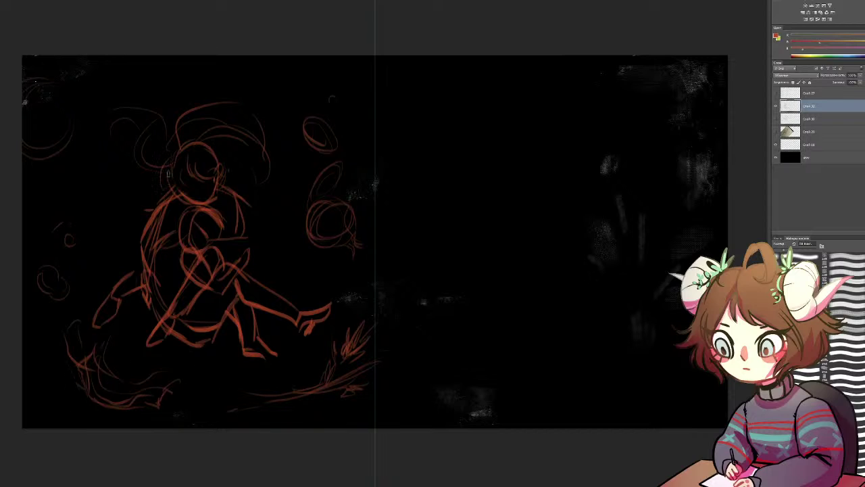
mouse_move(662, 335)
left_mouse_down()
mouse_move(630, 368)
mouse_move(654, 379)
mouse_move(675, 335)
left_mouse_up()
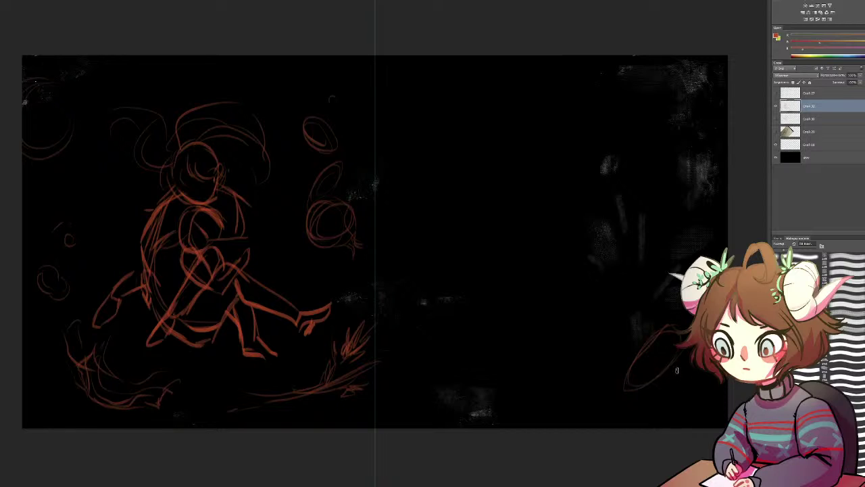
key("e")
mouse_move(636, 361)
left_mouse_down()
mouse_move(667, 330)
mouse_move(627, 373)
mouse_move(629, 392)
left_mouse_up()
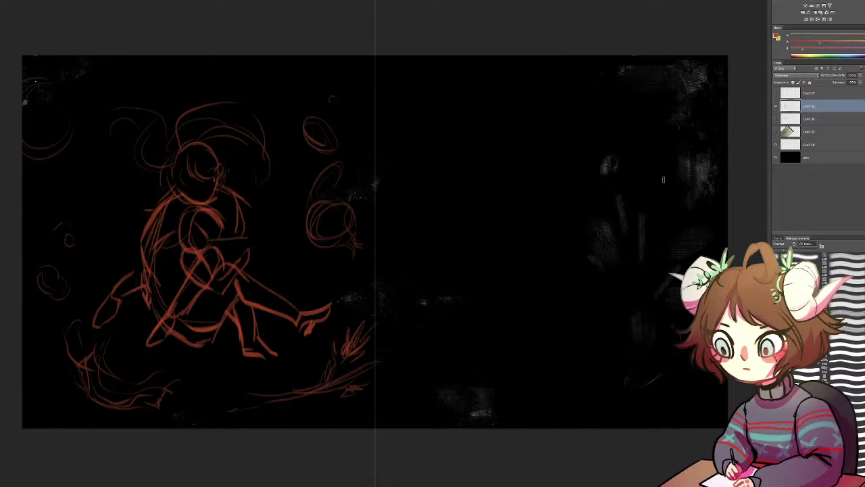
Sketch an oval with inner contours in the canvas's upper-right corner and large faint arcs encircling the seated figure
mouse_move(663, 87)
left_mouse_down()
mouse_move(689, 117)
mouse_move(673, 96)
mouse_move(673, 139)
left_mouse_up()
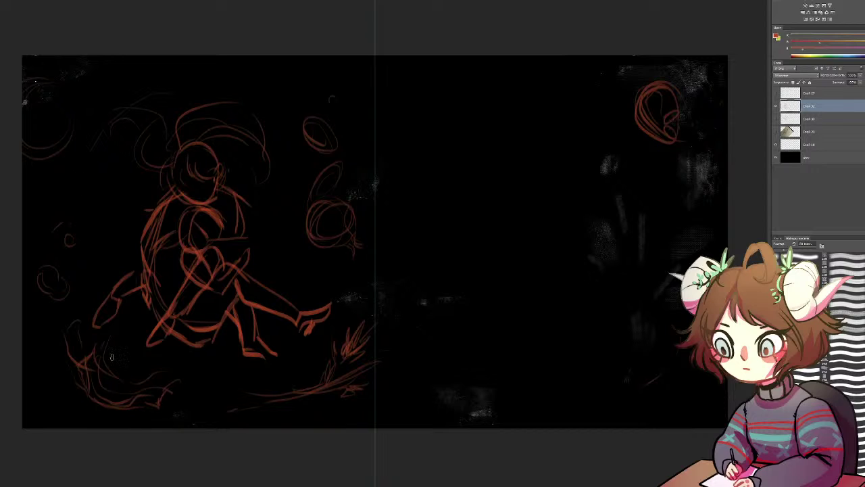
left_click_drag(376, 200, 88, 270)
mouse_move(336, 297)
left_mouse_down()
mouse_move(209, 108)
mouse_move(38, 194)
left_mouse_up()
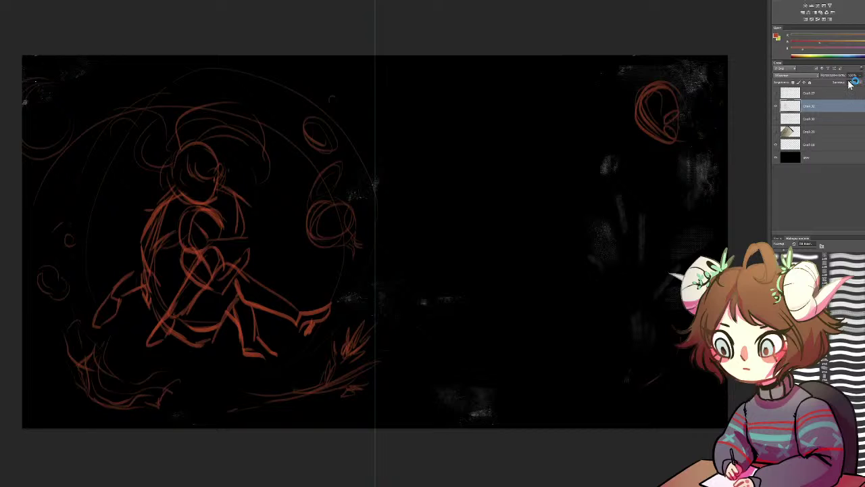
Outline the seated figure with a freehand selection, trim its edges near the surrounding details, and activate the red sketch layer
left_click(845, 118)
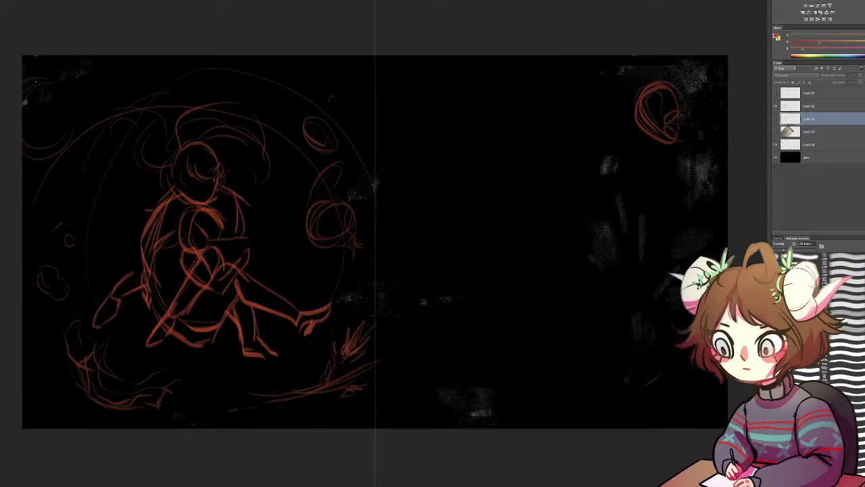
mouse_move(305, 115)
left_mouse_down()
mouse_move(226, 90)
mouse_move(90, 140)
mouse_move(76, 251)
mouse_move(84, 331)
mouse_move(199, 373)
mouse_move(304, 358)
mouse_move(358, 324)
mouse_move(296, 235)
mouse_move(296, 166)
mouse_move(270, 109)
left_mouse_up()
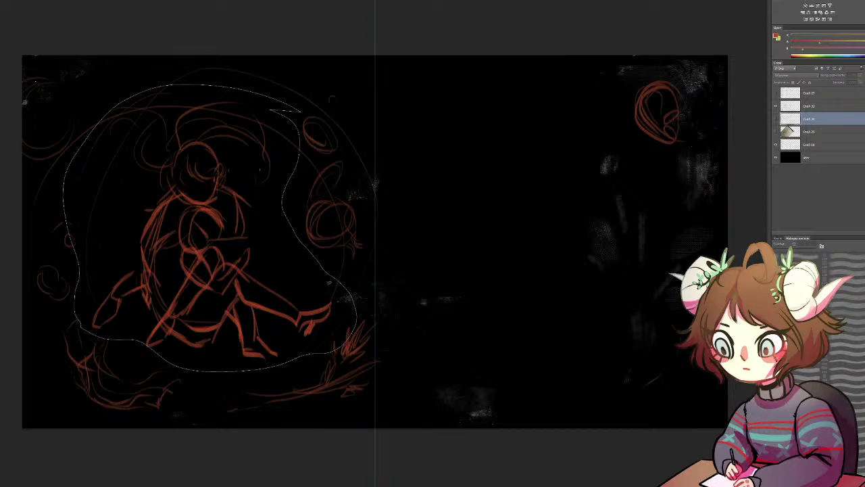
left_click_drag(371, 322, 388, 317)
left_click_drag(59, 209, 61, 197)
mouse_move(85, 328)
left_mouse_down()
mouse_move(61, 345)
mouse_move(84, 322)
left_mouse_up()
left_click(814, 108)
Enlarge the selected figure slightly, rotate it counterclockwise, and shift it toward the canvas's left edge
key("ctrl+t")
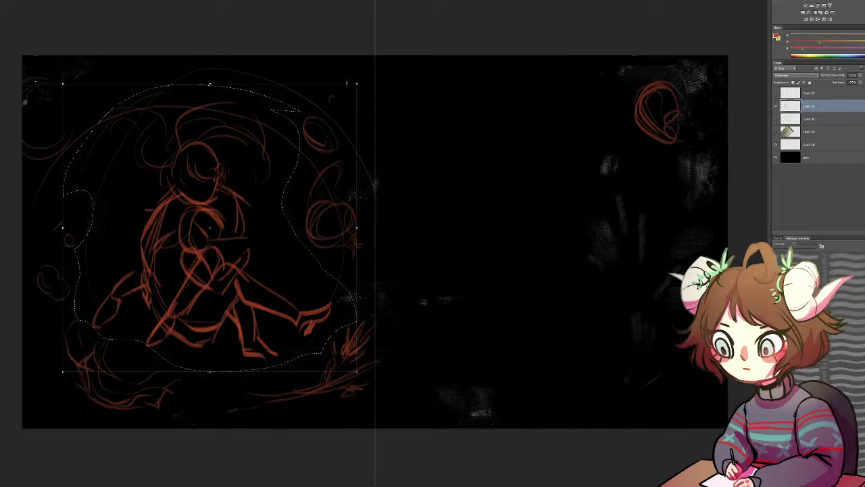
left_click_drag(357, 84, 407, 48)
mouse_move(401, 415)
left_mouse_down()
mouse_move(383, 398)
mouse_move(433, 325)
left_mouse_up()
mouse_move(264, 297)
left_mouse_down()
mouse_move(236, 287)
mouse_move(247, 283)
mouse_move(235, 276)
mouse_move(231, 287)
left_mouse_up()
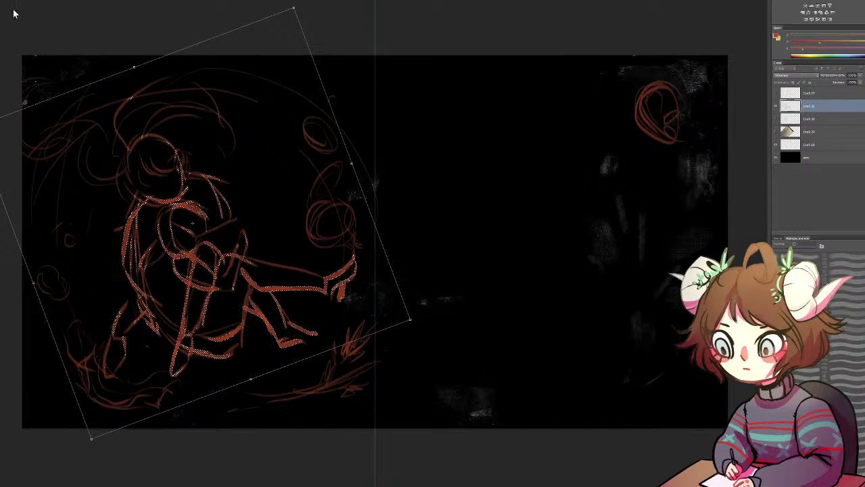
key("Return")
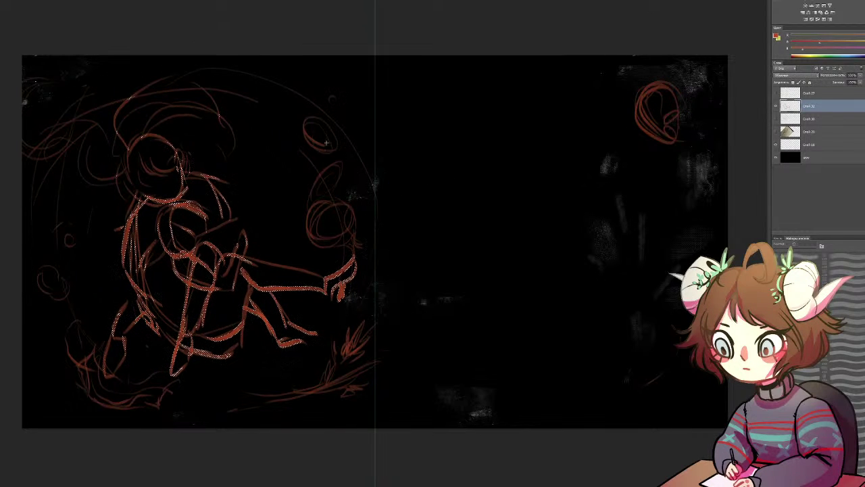
Select the ovals to the right of the figure, move them up and to the left, and deselect
left_click_drag(284, 106, 366, 250)
left_click_drag(342, 221, 324, 190)
key("ctrl+d")
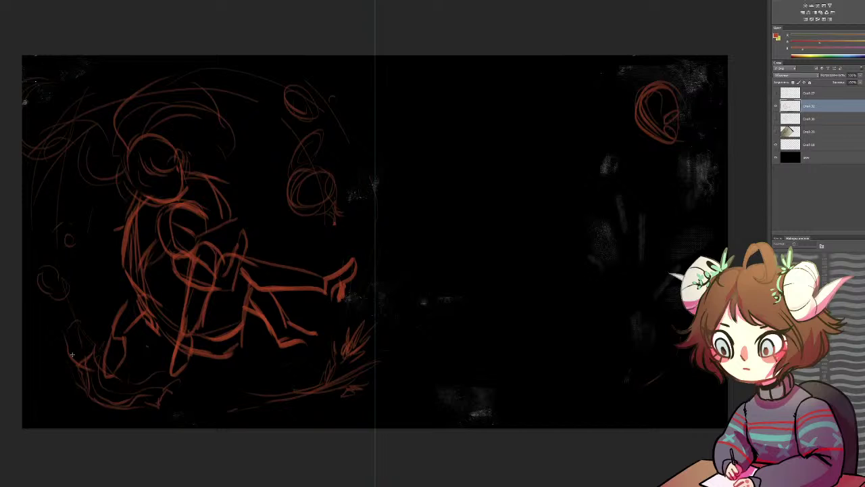
Extend the lower-left foliage with wavy outlines and erase part of the hand that overlaps it
mouse_move(54, 359)
left_mouse_down()
mouse_move(86, 407)
mouse_move(62, 389)
mouse_move(47, 330)
left_mouse_up()
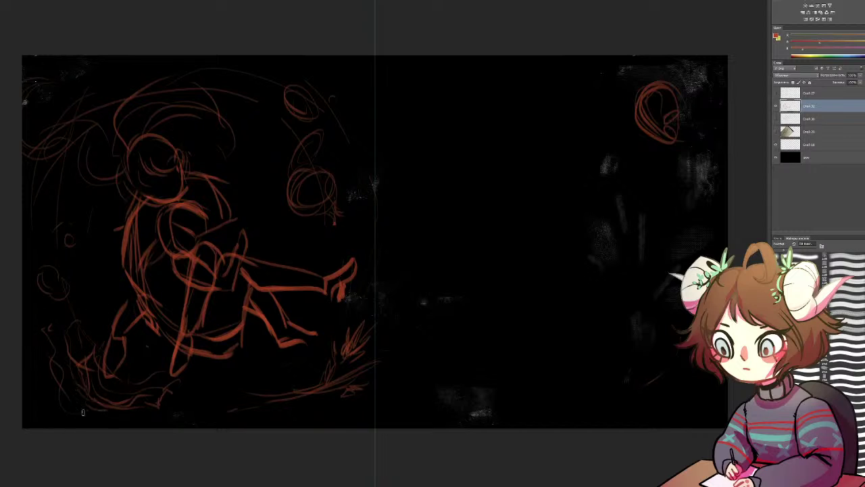
mouse_move(76, 391)
left_mouse_down()
mouse_move(69, 357)
mouse_move(84, 388)
mouse_move(93, 350)
mouse_move(101, 349)
mouse_move(106, 378)
mouse_move(108, 341)
left_mouse_up()
key("e")
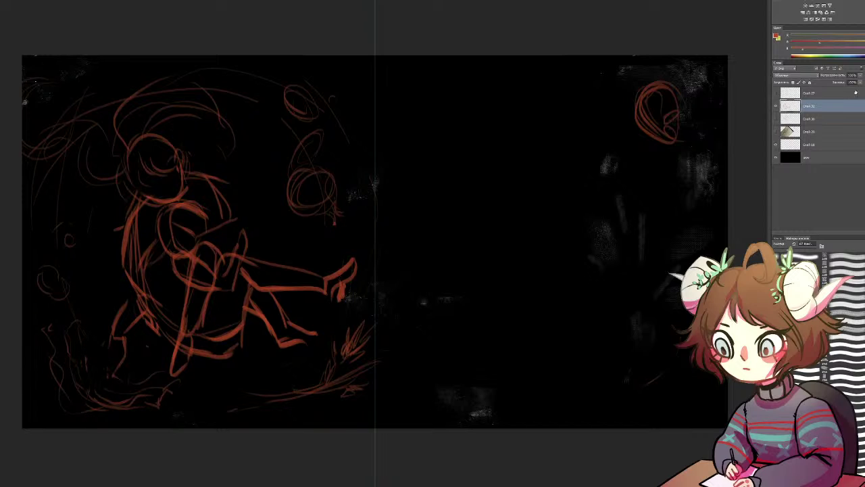
Lower the opacity of the red sketch layer and add an empty layer above it
left_click(861, 75)
left_click(851, 83)
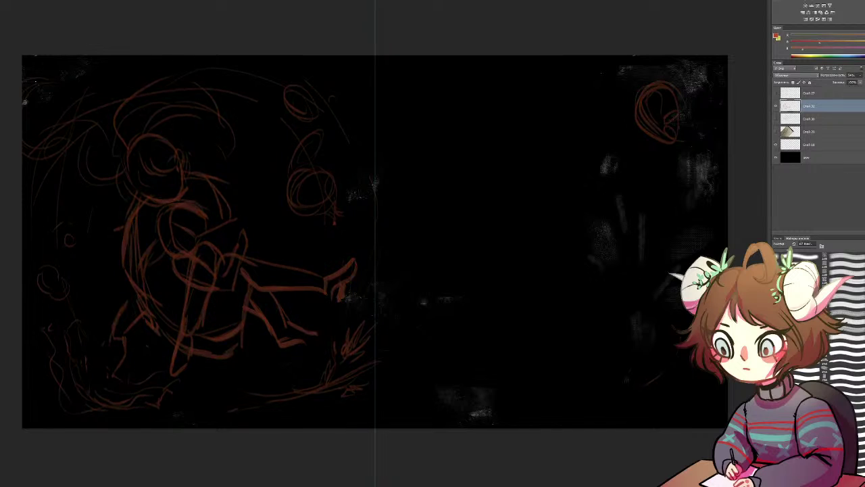
key("ctrl+alt+shift+n")
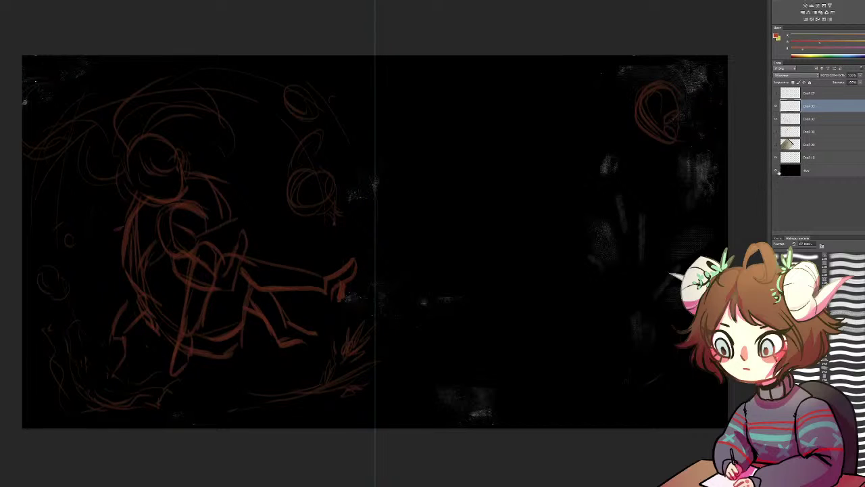
Add a layer above the lowest texture layer and fill it with solid white as the sketch's backdrop
left_click(835, 158)
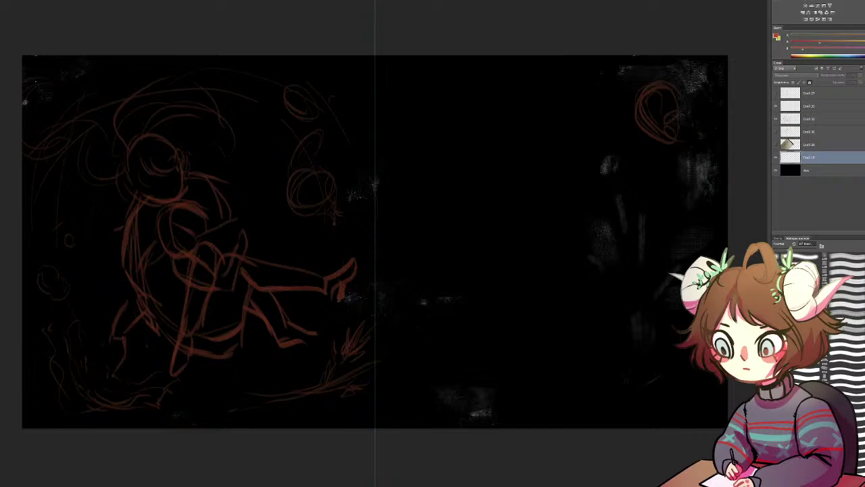
key("ctrl+shift+alt+n")
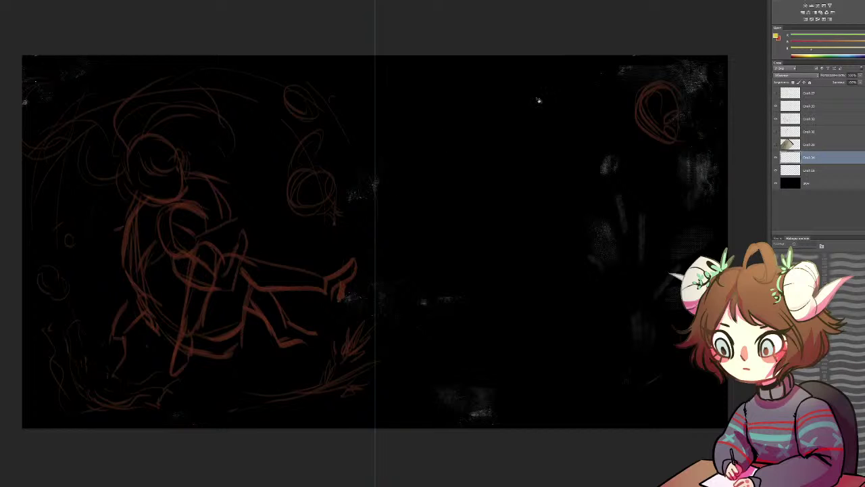
key("alt+BackSpace")
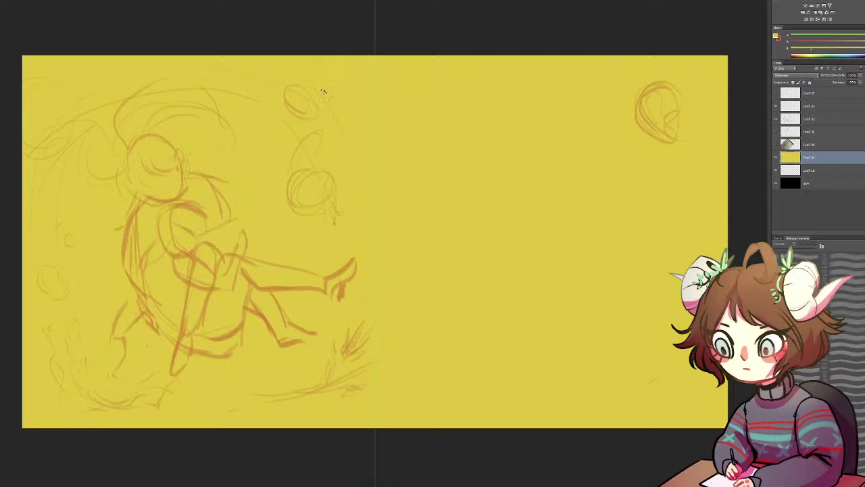
key("ctrl+u")
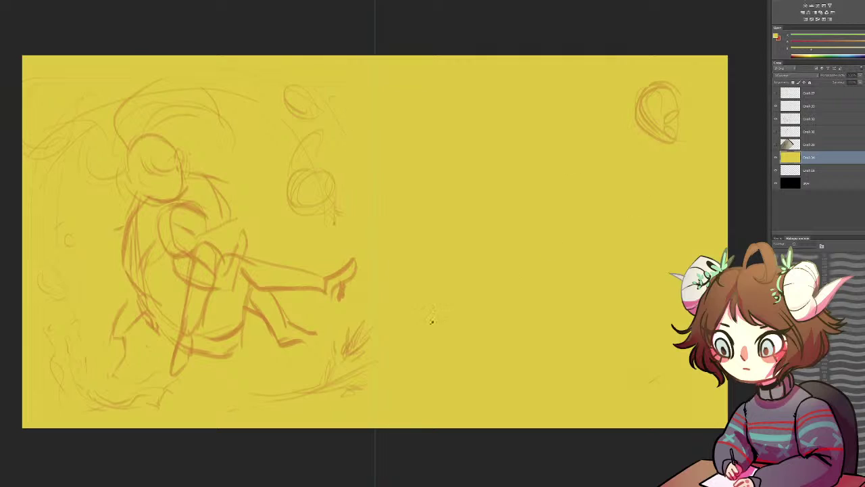
key("ctrl+BackSpace")
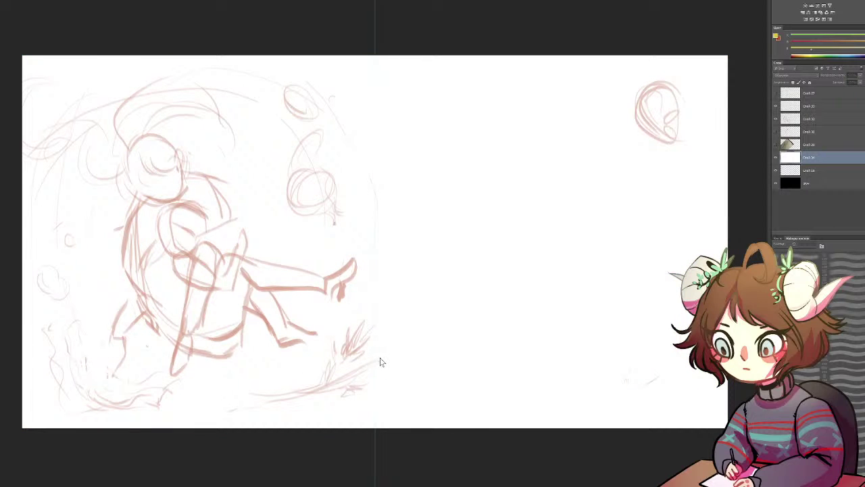
Make the empty layer above the faded sketch active and visible, and bring the figure's head into close view
left_click(818, 106)
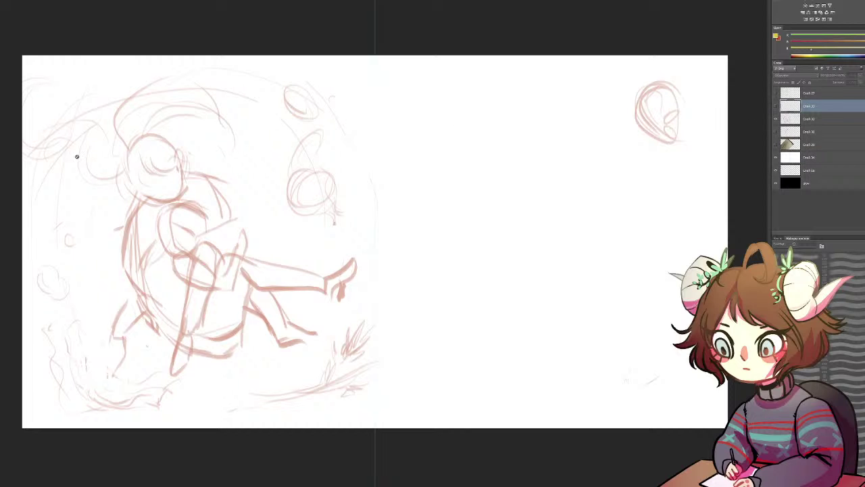
key("ctrl+plus")
key("ctrl+plus")
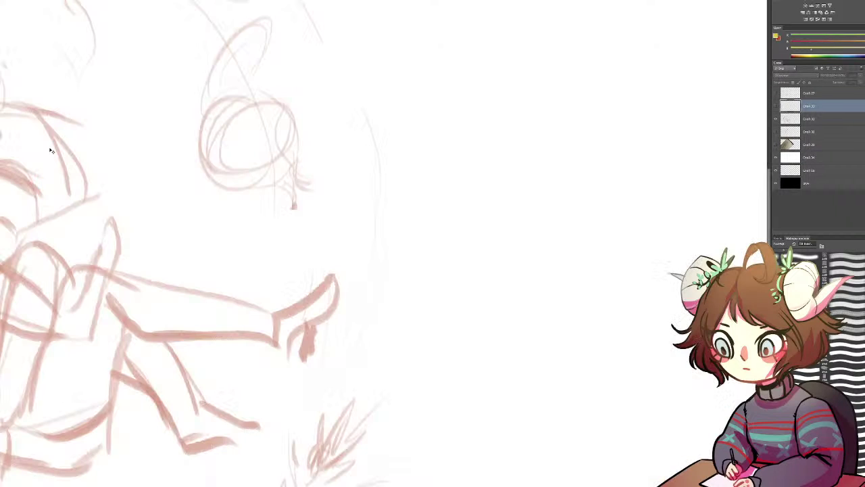
left_click_drag(241, 223, 585, 235)
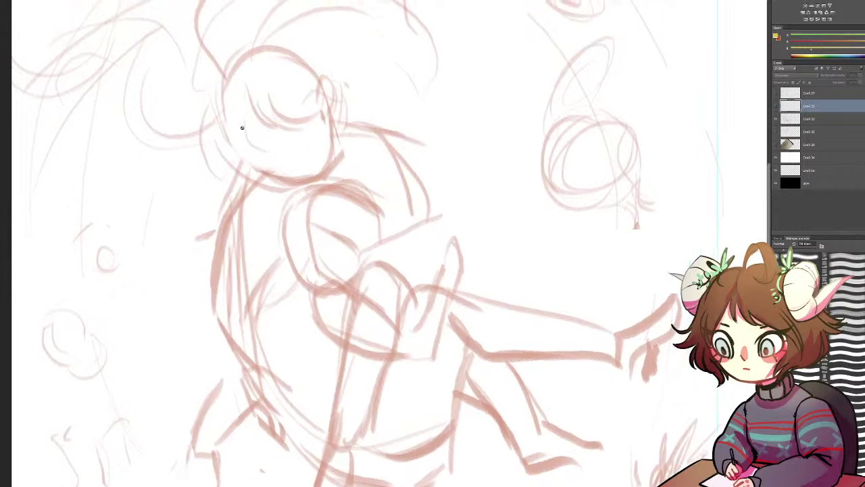
left_click_drag(253, 135, 282, 150)
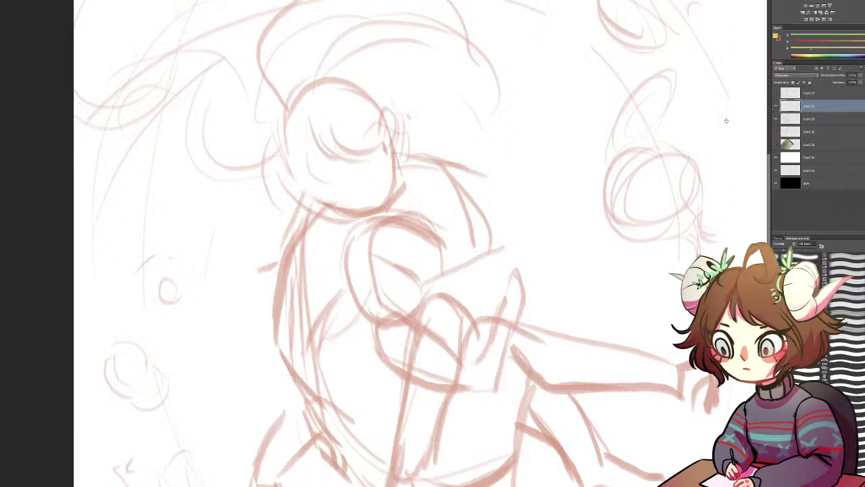
mouse_move(293, 103)
left_mouse_down()
mouse_move(301, 160)
mouse_move(285, 144)
mouse_move(322, 188)
left_mouse_up()
key("ctrl+z")
key("ctrl+alt+z")
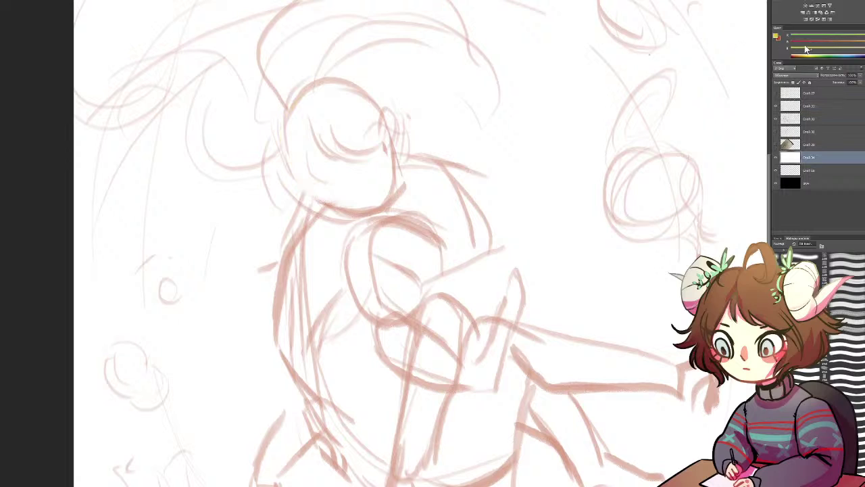
On the empty layer above the faded sketch, draw the circular construction of the figure's head in a dark purplish red
left_click(802, 105)
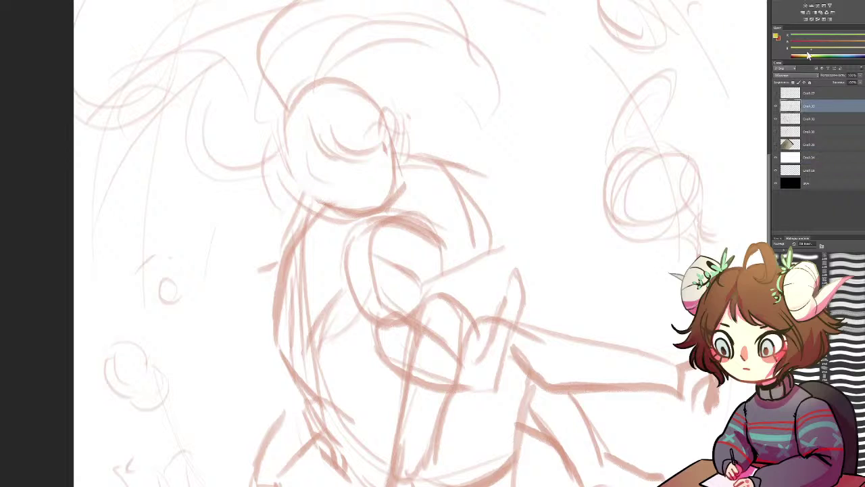
left_click(798, 57)
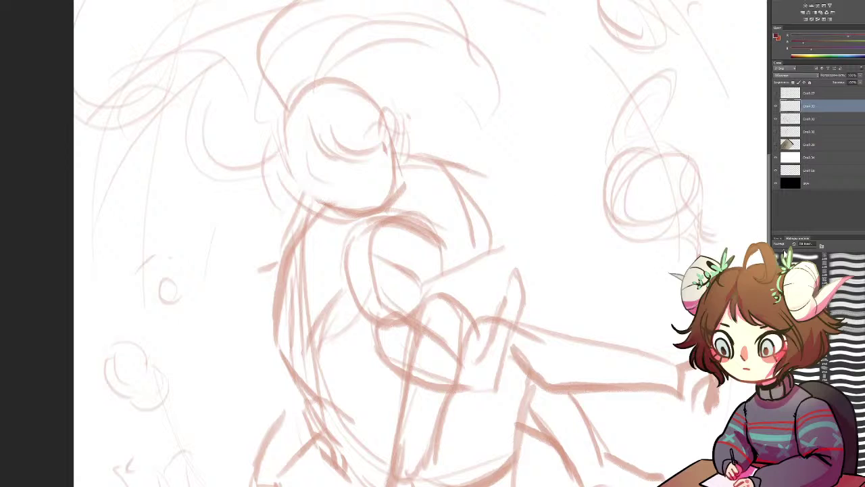
left_click_drag(327, 86, 281, 143)
left_click_drag(302, 110, 311, 184)
mouse_move(283, 137)
left_mouse_down()
mouse_move(342, 188)
mouse_move(373, 122)
mouse_move(331, 189)
mouse_move(365, 162)
mouse_move(316, 189)
left_mouse_up()
left_click_drag(370, 118, 369, 169)
key("b")
mouse_move(290, 123)
left_mouse_down()
mouse_move(324, 87)
mouse_move(360, 99)
left_mouse_up()
mouse_move(327, 88)
left_mouse_down()
mouse_move(359, 100)
mouse_move(357, 185)
left_mouse_up()
mouse_move(306, 96)
left_mouse_down()
mouse_move(376, 102)
mouse_move(350, 187)
left_mouse_up()
left_click_drag(289, 127, 314, 188)
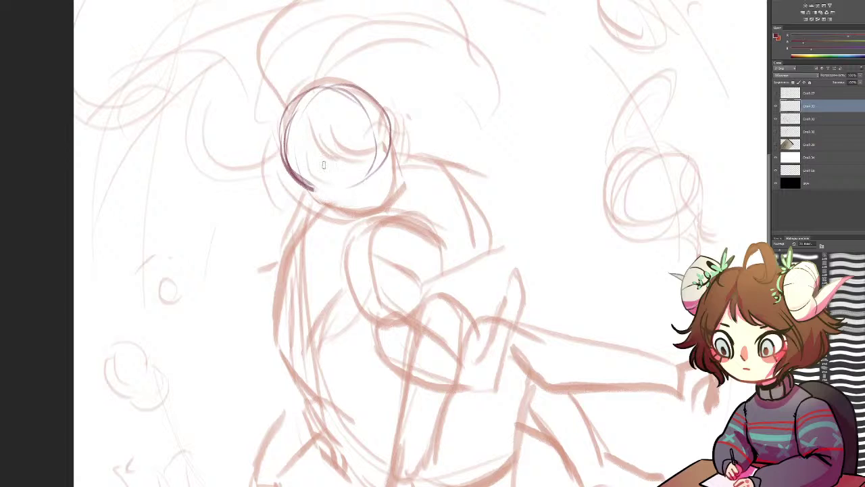
Draw the face's centre line and build up the jaw and chin contours beneath the head circle
left_click_drag(319, 131, 365, 215)
left_click_drag(334, 175, 305, 191)
mouse_move(360, 183)
left_mouse_down()
mouse_move(313, 195)
mouse_move(380, 128)
mouse_move(346, 195)
left_mouse_up()
left_click_drag(376, 166, 329, 190)
mouse_move(314, 187)
left_mouse_down()
mouse_move(340, 190)
mouse_move(329, 208)
left_mouse_up()
left_click_drag(286, 167, 333, 212)
mouse_move(294, 183)
left_mouse_down()
mouse_move(369, 212)
mouse_move(365, 218)
mouse_move(393, 193)
mouse_move(384, 185)
mouse_move(380, 201)
left_mouse_up()
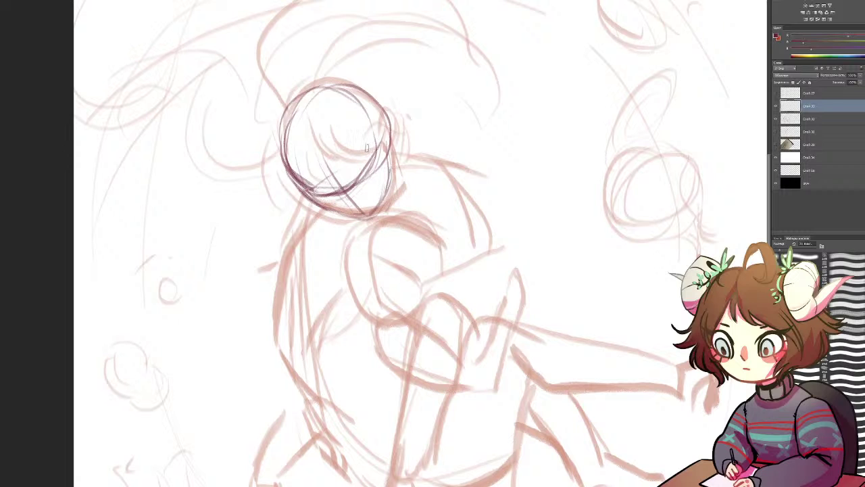
Erase the guide lines across the face and rough in the eye on its far side
key("r")
left_click_drag(377, 145, 417, 152)
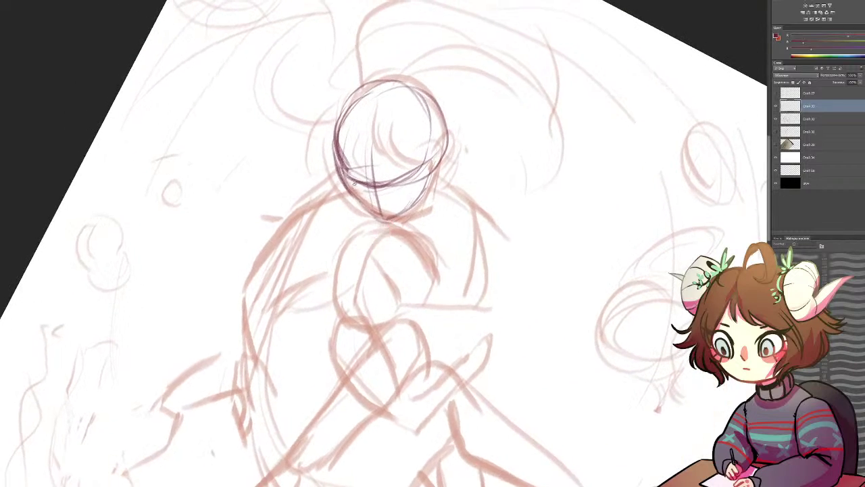
mouse_move(342, 109)
left_mouse_down()
mouse_move(351, 192)
mouse_move(362, 166)
left_mouse_up()
key("r")
key("e")
mouse_move(358, 133)
left_mouse_down()
mouse_move(360, 198)
mouse_move(372, 210)
mouse_move(412, 190)
mouse_move(382, 171)
left_mouse_up()
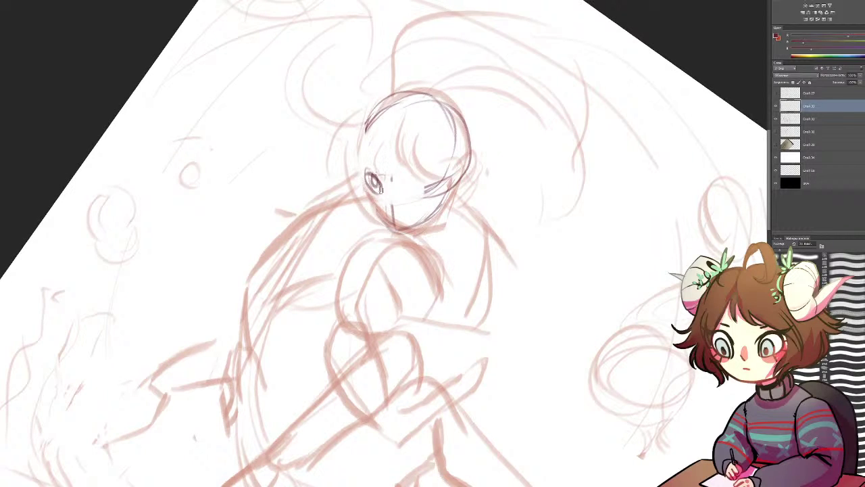
mouse_move(405, 195)
left_mouse_down()
mouse_move(426, 190)
mouse_move(409, 188)
left_mouse_up()
Sketch the shaded bridge of the nose and touch up the outer contour beside the far eye
key("e")
key("r")
mouse_move(408, 204)
left_mouse_down()
mouse_move(423, 194)
mouse_move(389, 334)
left_mouse_up()
key("e")
key("ctrl+plus")
key("ctrl+plus")
key("ctrl+plus")
key("b")
left_click_drag(382, 170, 380, 199)
left_click_drag(383, 167, 361, 256)
left_click_drag(376, 225, 370, 242)
left_click_drag(310, 193, 308, 199)
left_click_drag(299, 160, 293, 158)
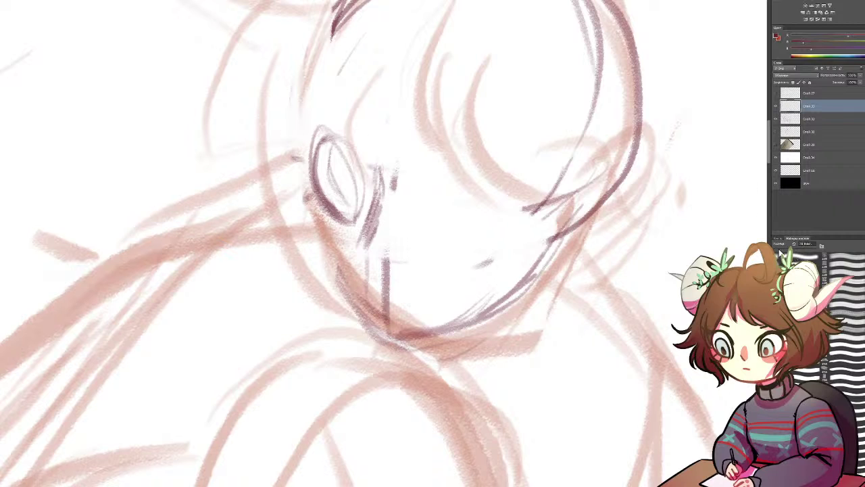
Draw the near eye with its lids, iris and pupil, and add an iris inside the far eye
mouse_move(425, 226)
left_mouse_down()
mouse_move(492, 192)
mouse_move(515, 203)
left_mouse_up()
mouse_move(466, 238)
left_mouse_down()
mouse_move(491, 239)
mouse_move(463, 237)
left_mouse_up()
mouse_move(440, 200)
left_mouse_down()
mouse_move(438, 245)
mouse_move(502, 191)
mouse_move(488, 228)
mouse_move(504, 230)
mouse_move(515, 215)
mouse_move(473, 250)
mouse_move(489, 246)
left_mouse_up()
mouse_move(480, 196)
left_mouse_down()
mouse_move(478, 226)
mouse_move(496, 194)
mouse_move(470, 230)
mouse_move(482, 204)
left_mouse_up()
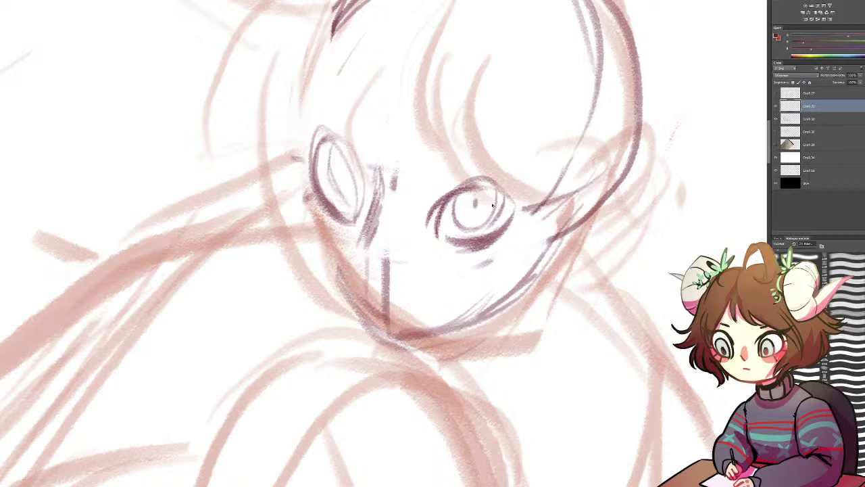
mouse_move(477, 197)
left_mouse_down()
mouse_move(468, 229)
mouse_move(491, 218)
mouse_move(460, 203)
mouse_move(466, 215)
mouse_move(496, 196)
mouse_move(459, 203)
mouse_move(472, 213)
left_mouse_up()
left_click_drag(430, 144, 519, 165)
mouse_move(329, 156)
left_mouse_down()
mouse_move(329, 190)
mouse_move(335, 178)
mouse_move(352, 195)
mouse_move(360, 183)
mouse_move(334, 145)
mouse_move(349, 166)
left_mouse_up()
key("ctrl+z")
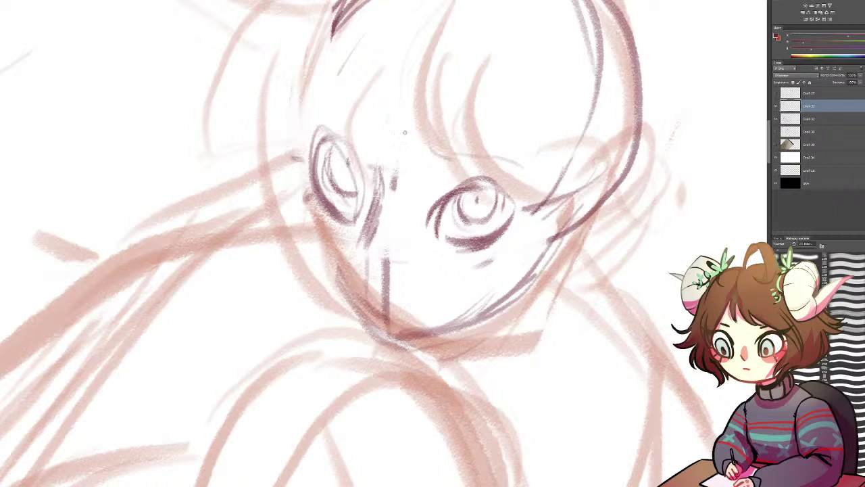
Erase the heavy nose and centre lines, and redraw the nose bridge with thinner strokes
left_click_drag(404, 133, 401, 191)
key("e")
mouse_move(379, 249)
left_mouse_down()
mouse_move(369, 300)
mouse_move(352, 322)
left_mouse_up()
mouse_move(380, 200)
left_mouse_down()
mouse_move(362, 291)
mouse_move(363, 316)
mouse_move(377, 325)
mouse_move(388, 361)
left_mouse_up()
key("b")
left_click_drag(386, 228, 378, 297)
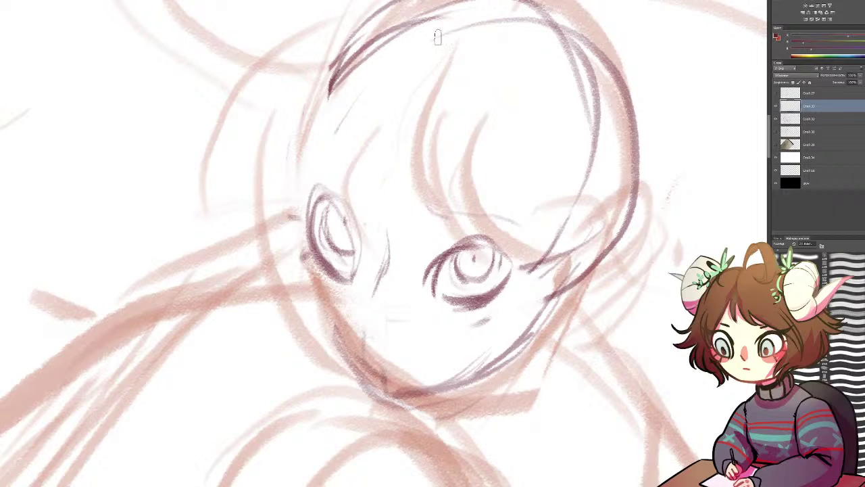
Draw the strands of the fringe falling from the hairline across the forehead and past the near eye
left_click_drag(331, 93, 335, 157)
left_click_drag(371, 62, 345, 155)
left_click_drag(429, 37, 363, 129)
left_click_drag(372, 165, 414, 195)
left_click_drag(422, 176, 426, 194)
left_click_drag(428, 88, 420, 177)
left_click_drag(473, 43, 432, 176)
left_click_drag(439, 120, 526, 321)
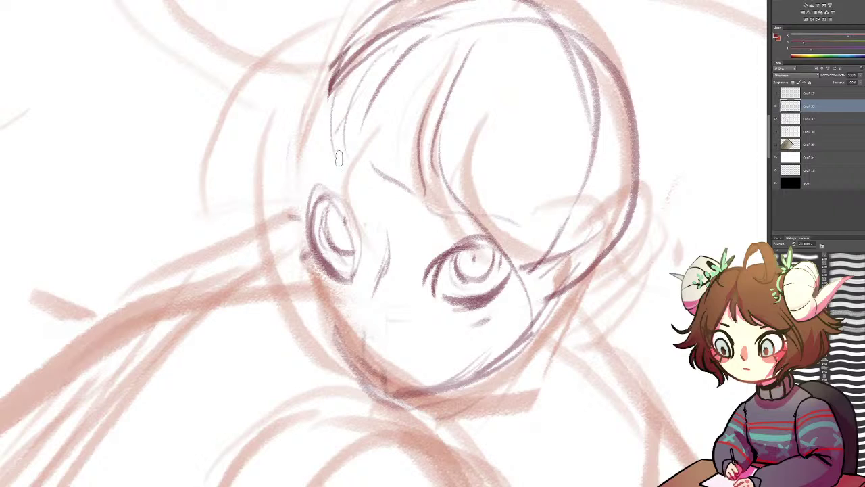
Sketch a loose hair lock beside the far temple and draw both eyebrows
left_click_drag(303, 138, 236, 177)
left_click_drag(296, 108, 229, 223)
mouse_move(360, 170)
left_mouse_down()
mouse_move(318, 161)
mouse_move(328, 157)
mouse_move(314, 150)
mouse_move(308, 157)
mouse_move(354, 149)
mouse_move(365, 170)
left_mouse_up()
mouse_move(451, 181)
left_mouse_down()
mouse_move(438, 209)
mouse_move(450, 190)
mouse_move(502, 210)
mouse_move(457, 202)
mouse_move(528, 226)
mouse_move(540, 245)
left_mouse_up()
Hatch the nose bridge and strengthen the lower lid of the near eye
mouse_move(386, 237)
left_mouse_down()
mouse_move(377, 286)
mouse_move(379, 222)
mouse_move(366, 290)
left_mouse_up()
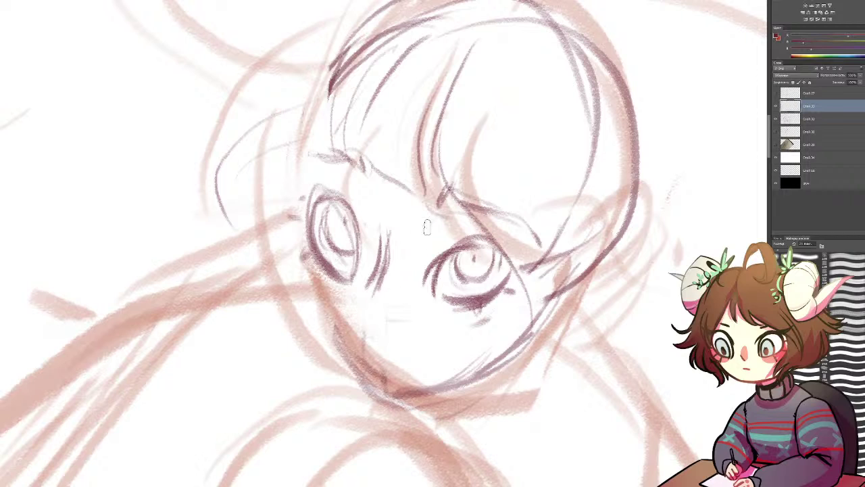
left_click_drag(453, 311, 493, 301)
left_click_drag(395, 233, 386, 288)
mouse_move(399, 254)
left_mouse_down()
mouse_move(388, 298)
mouse_move(426, 128)
mouse_move(397, 215)
mouse_move(396, 256)
left_mouse_up()
Redraw the far side of the face from the forehead past the eye and cheek to the chin
key("r")
mouse_move(375, 132)
left_mouse_down()
mouse_move(266, 179)
mouse_move(232, 355)
mouse_move(521, 195)
mouse_move(340, 171)
mouse_move(470, 225)
mouse_move(465, 208)
left_mouse_up()
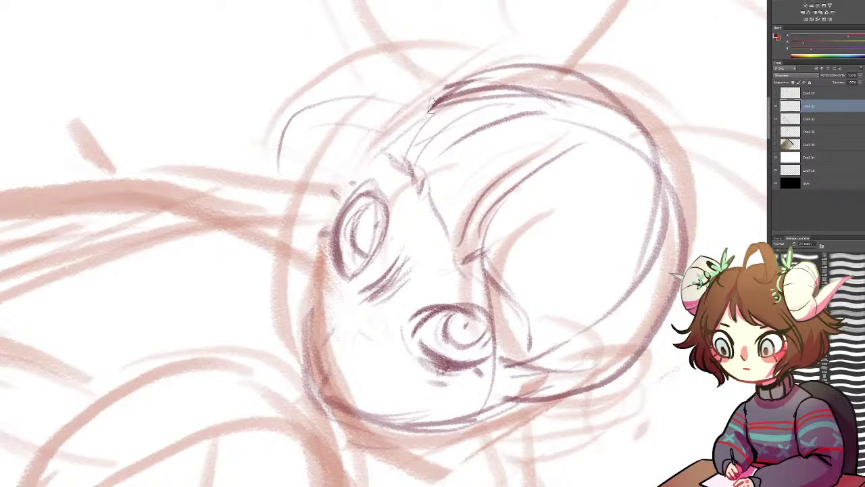
left_click_drag(430, 108, 355, 177)
left_click_drag(383, 147, 341, 225)
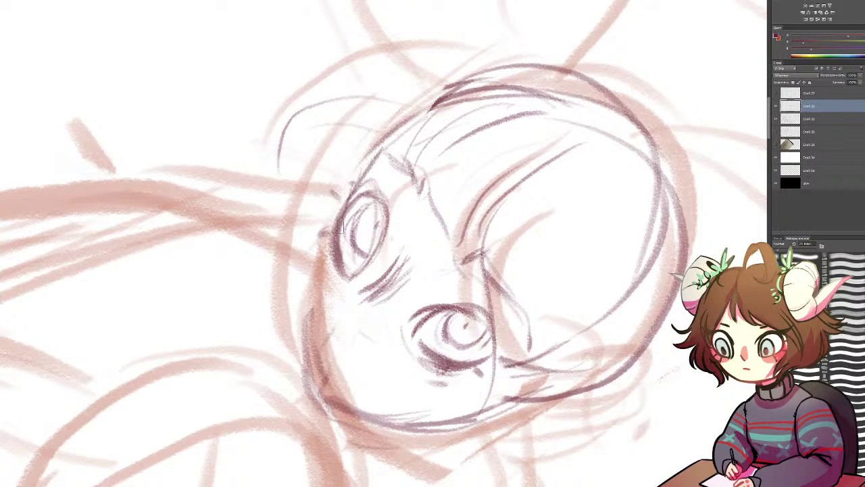
left_click_drag(352, 193, 316, 262)
left_click_drag(312, 329, 300, 265)
left_click_drag(310, 371, 308, 334)
mouse_move(307, 386)
left_mouse_down()
mouse_move(299, 318)
mouse_move(326, 231)
left_mouse_up()
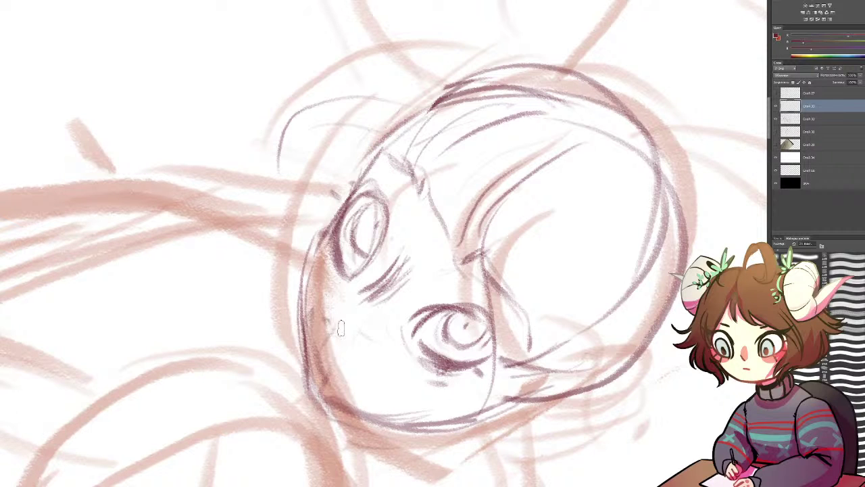
Sketch a small dark mark low on the centre of the face and trim it with the eraser
mouse_move(323, 334)
left_mouse_down()
mouse_move(338, 393)
mouse_move(320, 366)
mouse_move(315, 315)
left_mouse_up()
key("e")
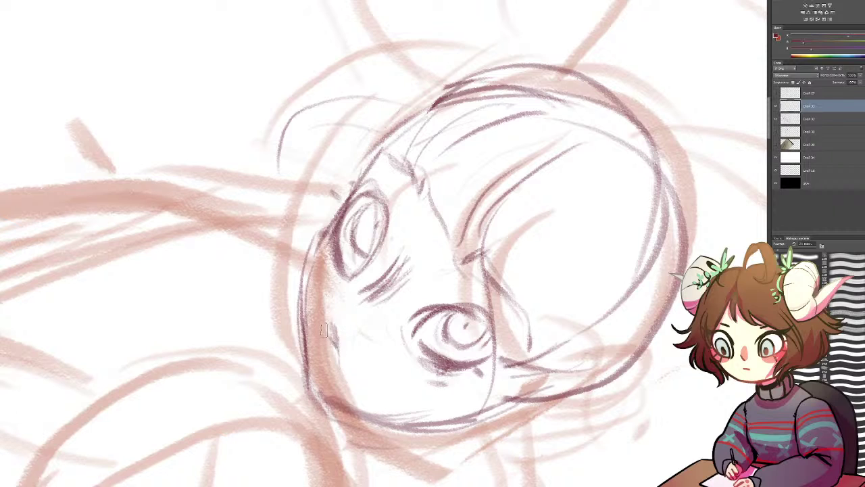
left_click_drag(327, 328, 337, 350)
key("r")
mouse_move(419, 290)
left_mouse_down()
mouse_move(433, 274)
mouse_move(354, 194)
mouse_move(428, 278)
mouse_move(591, 218)
left_mouse_up()
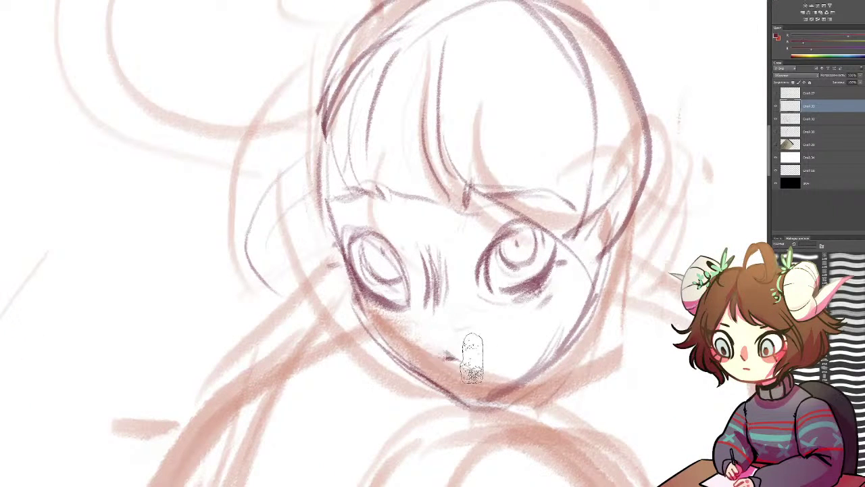
left_click_drag(438, 346, 458, 349)
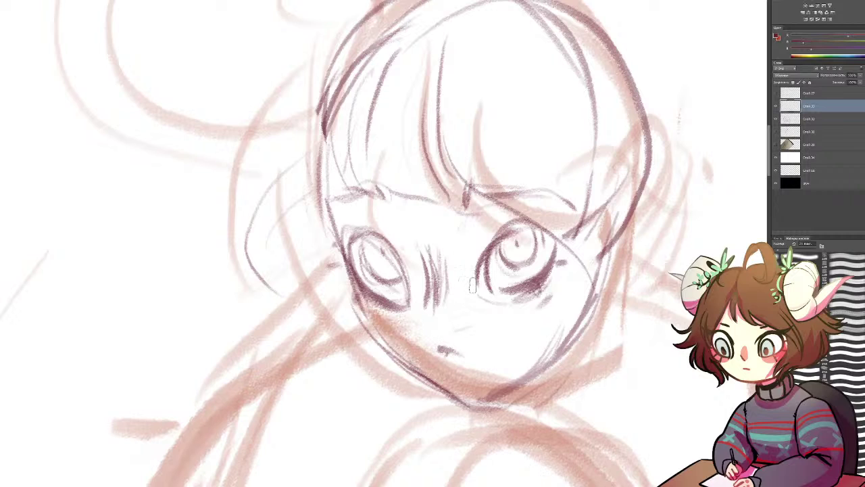
Draw an ear on each side of the head
mouse_move(610, 234)
left_mouse_down()
mouse_move(612, 201)
mouse_move(653, 215)
mouse_move(638, 269)
mouse_move(601, 284)
left_mouse_up()
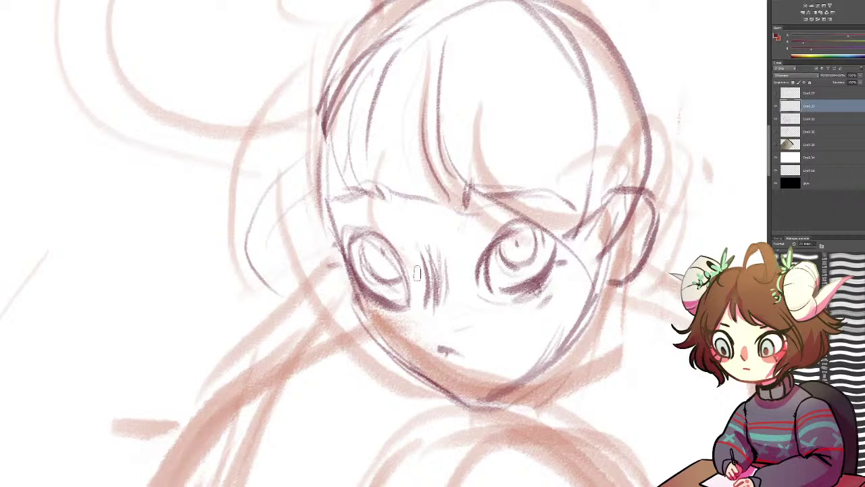
left_click_drag(290, 231, 310, 226)
mouse_move(312, 284)
left_mouse_down()
mouse_move(312, 233)
mouse_move(363, 315)
left_mouse_up()
Sketch long wavy hair strands flowing outward from the far temple
left_click_drag(312, 113, 206, 237)
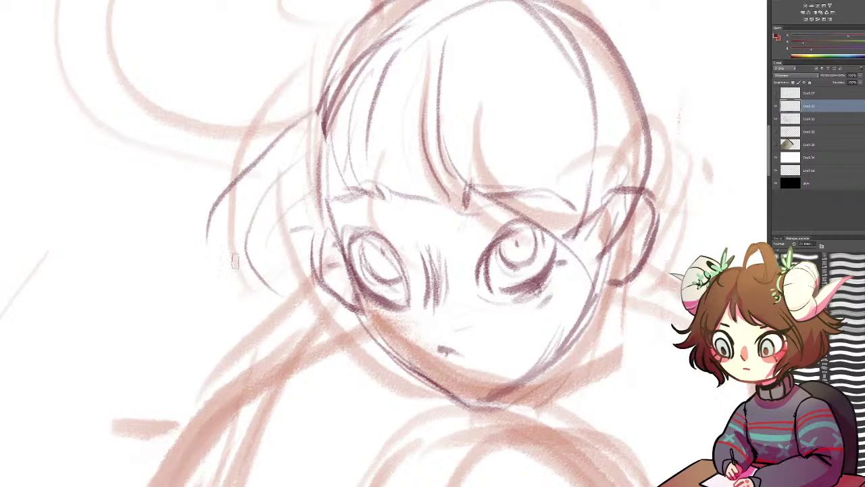
left_click_drag(257, 184, 125, 245)
left_click_drag(223, 206, 109, 300)
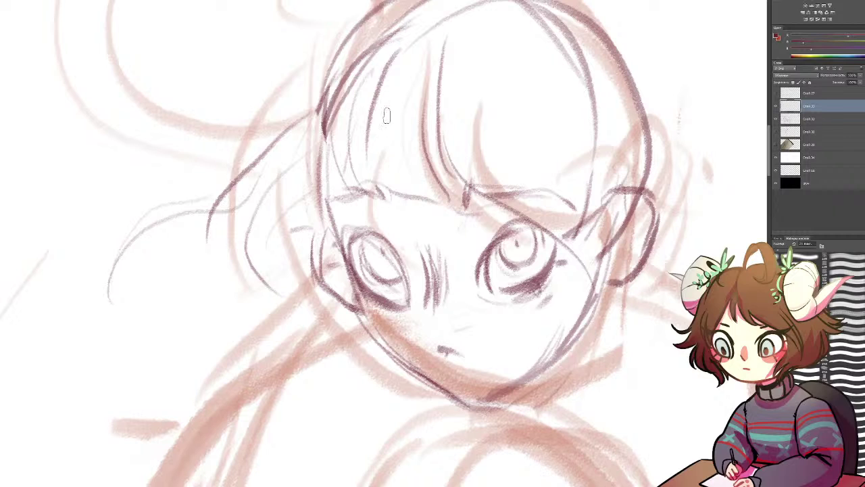
Replace the far-side fringe and brow lines with a stroke slanting to the nose bridge, and erase the mark below the nose
left_click_drag(405, 241, 458, 263)
key("e")
mouse_move(359, 138)
left_mouse_down()
mouse_move(367, 160)
mouse_move(441, 203)
mouse_move(418, 116)
left_mouse_up()
key("b")
mouse_move(375, 66)
left_mouse_down()
mouse_move(319, 203)
mouse_move(440, 296)
left_mouse_up()
key("e")
left_click_drag(438, 350, 462, 357)
Add crease and shading strokes beneath both eyes
key("b")
left_click_drag(532, 297, 561, 278)
left_click_drag(497, 298, 559, 282)
left_click_drag(524, 318, 561, 305)
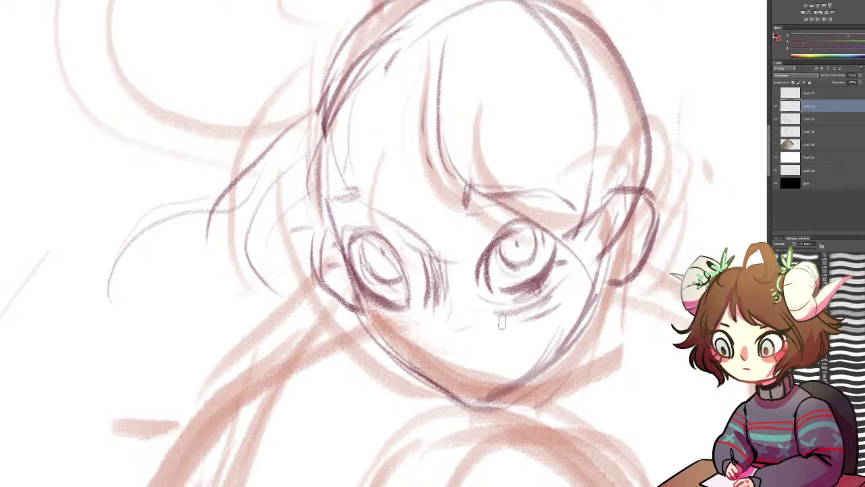
mouse_move(376, 315)
left_mouse_down()
mouse_move(395, 297)
mouse_move(424, 330)
left_mouse_up()
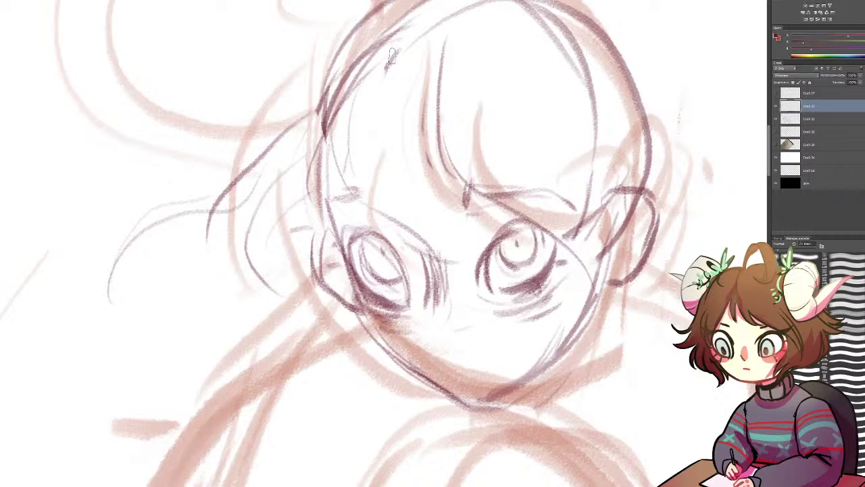
Draw curling fringe locks over the forehead and a rounded contour beside the nose bridge
left_click_drag(403, 56, 382, 125)
left_click_drag(452, 166, 560, 115)
mouse_move(496, 150)
left_mouse_down()
mouse_move(552, 119)
mouse_move(492, 195)
left_mouse_up()
mouse_move(457, 173)
left_mouse_down()
mouse_move(388, 190)
mouse_move(444, 287)
left_mouse_up()
left_click_drag(446, 242, 449, 292)
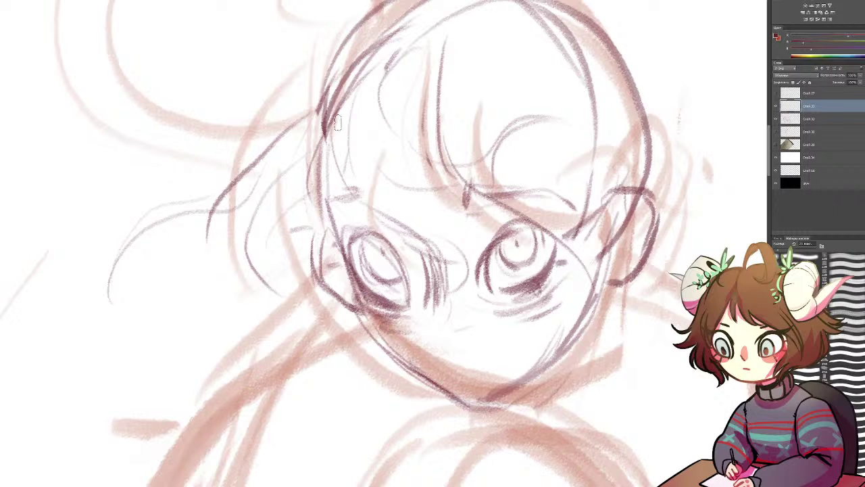
mouse_move(362, 101)
left_mouse_down()
mouse_move(366, 180)
mouse_move(430, 222)
mouse_move(338, 220)
mouse_move(294, 241)
left_mouse_up()
Lighten the dark lines of the far eye
key("ctrl+minus")
key("ctrl+minus")
key("ctrl+minus")
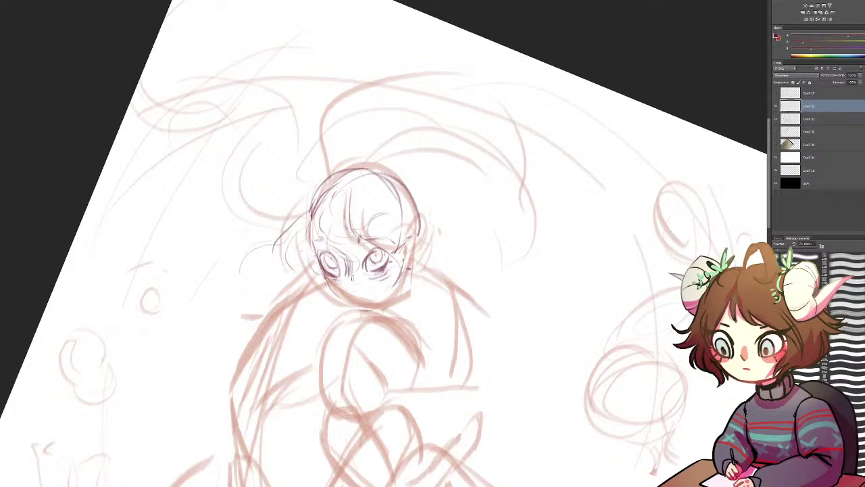
left_click_drag(324, 257, 332, 271)
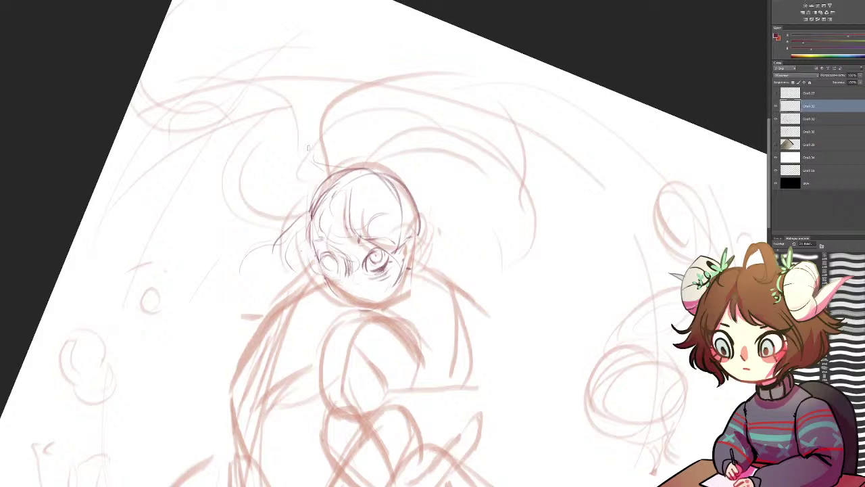
Sketch the windblown hair as long sweeping arcs above the head and wavy locks on both sides
left_click_drag(305, 161, 275, 116)
mouse_move(368, 89)
left_mouse_down()
mouse_move(420, 92)
mouse_move(453, 120)
left_mouse_up()
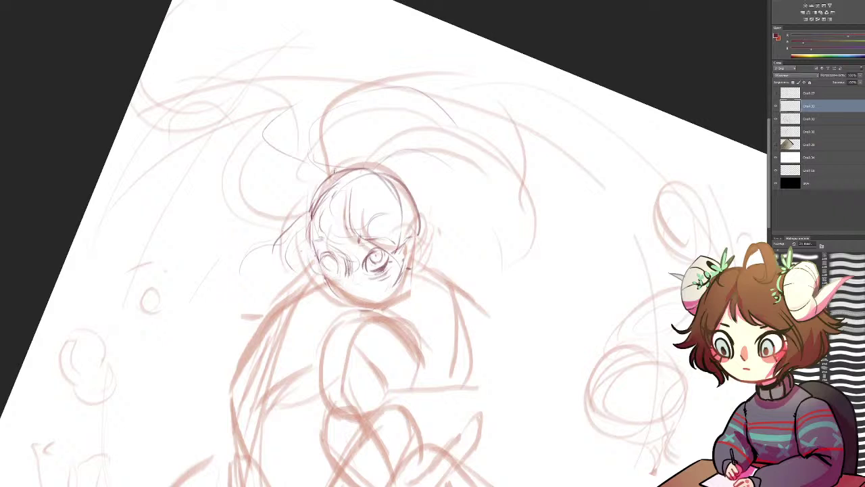
mouse_move(437, 125)
left_mouse_down()
mouse_move(538, 221)
mouse_move(563, 194)
left_mouse_up()
left_click_drag(500, 90, 524, 161)
mouse_move(553, 133)
left_mouse_down()
mouse_move(542, 182)
mouse_move(556, 149)
mouse_move(567, 194)
left_mouse_up()
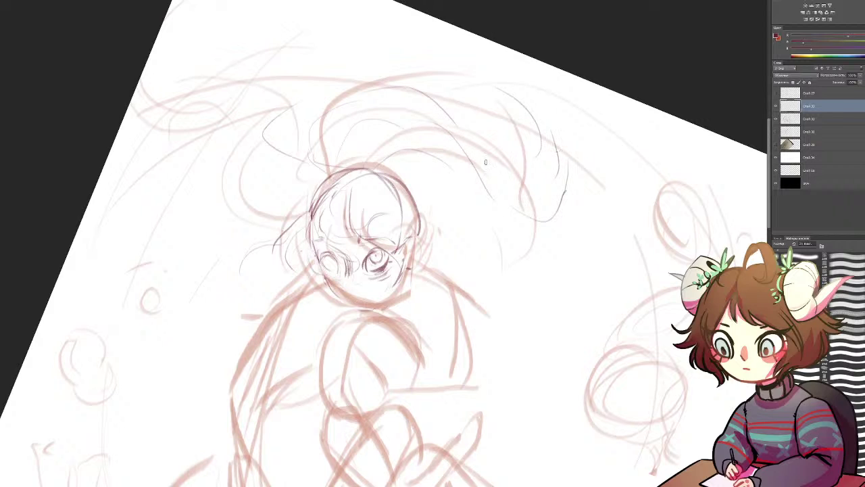
left_click_drag(194, 98, 224, 93)
left_click_drag(227, 173, 235, 243)
left_click_drag(259, 143, 237, 237)
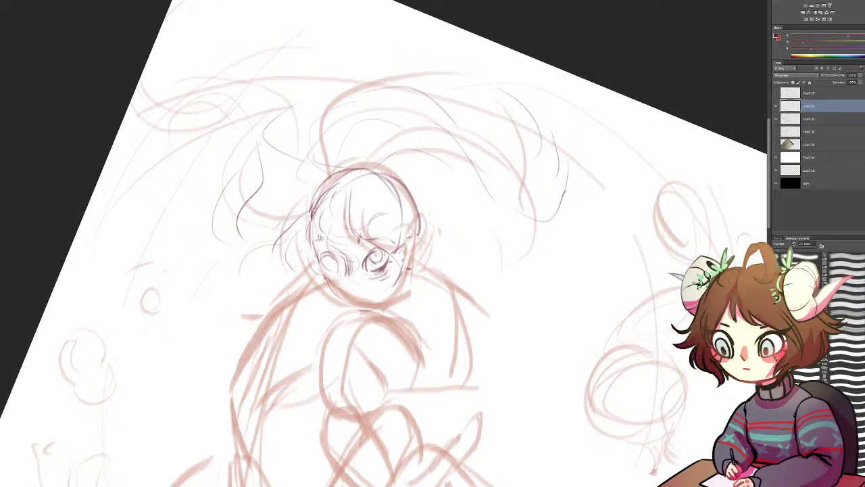
Retrace the jaw and cheek contours of the face up to the near ear
key("r")
mouse_move(503, 361)
left_mouse_down()
mouse_move(525, 335)
mouse_move(535, 273)
mouse_move(269, 217)
mouse_move(236, 303)
mouse_move(303, 367)
mouse_move(220, 269)
mouse_move(234, 290)
left_mouse_up()
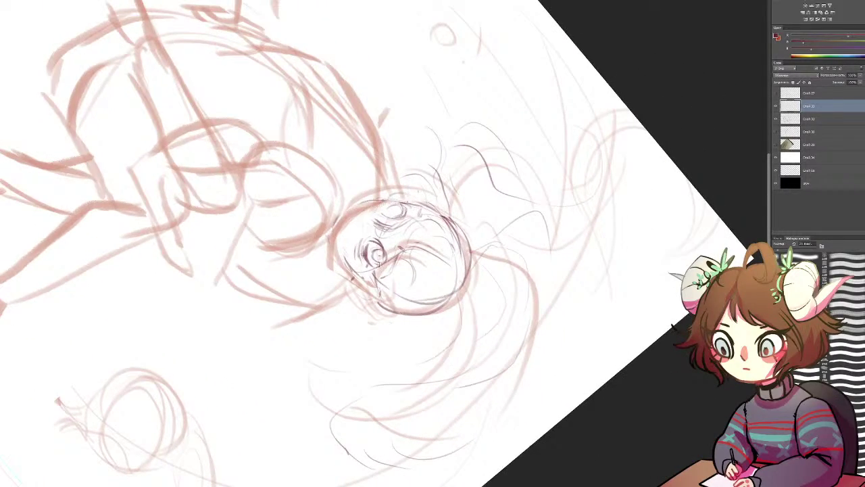
left_click_drag(343, 225, 385, 202)
mouse_move(336, 238)
left_mouse_down()
mouse_move(363, 300)
mouse_move(378, 298)
mouse_move(357, 287)
mouse_move(359, 302)
left_mouse_up()
key("r")
mouse_move(398, 193)
left_mouse_down()
mouse_move(385, 301)
mouse_move(303, 284)
mouse_move(288, 263)
left_mouse_up()
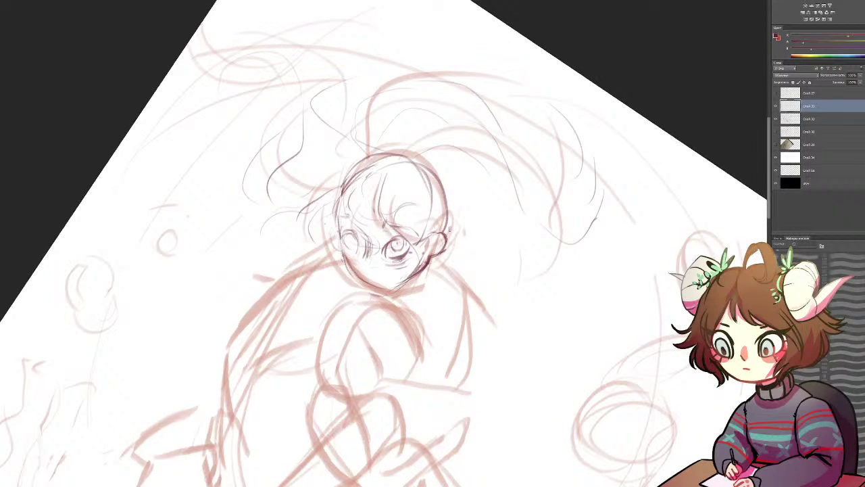
Erase most of the near ear's outline
key("e")
mouse_move(446, 232)
left_mouse_down()
mouse_move(417, 276)
mouse_move(379, 290)
mouse_move(402, 284)
mouse_move(372, 282)
mouse_move(380, 292)
mouse_move(366, 286)
mouse_move(396, 281)
mouse_move(366, 285)
mouse_move(422, 254)
left_mouse_up()
key("e")
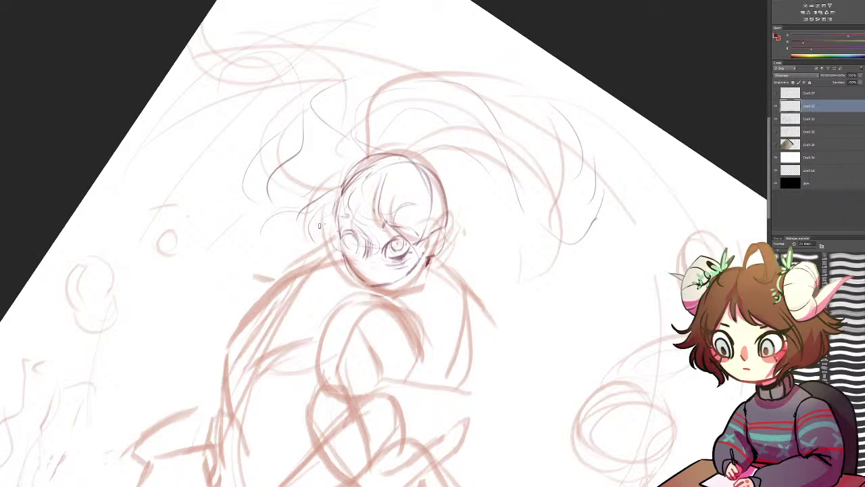
Add hair strands around both cheeks and sketch the mouth line
left_click_drag(304, 236, 281, 268)
mouse_move(306, 230)
left_mouse_down()
mouse_move(287, 245)
mouse_move(343, 265)
mouse_move(413, 266)
mouse_move(403, 265)
left_mouse_up()
left_click_drag(423, 237, 415, 268)
left_click_drag(427, 220, 423, 254)
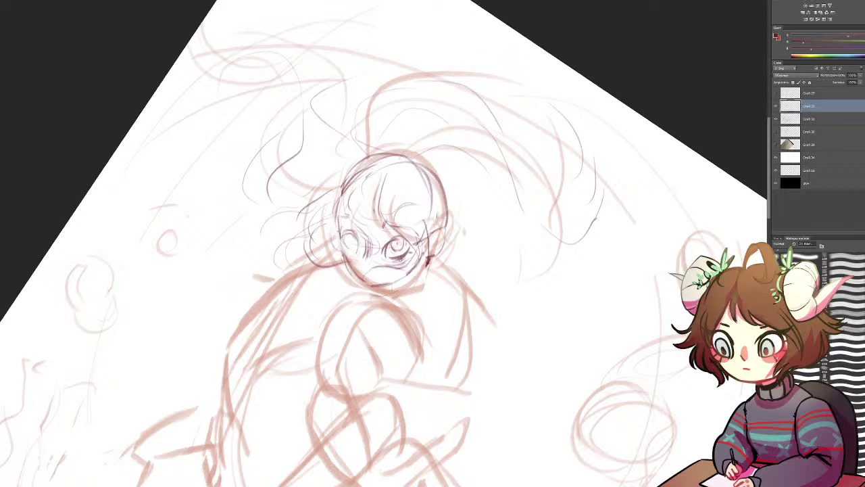
Erase the near side of the head circle and draw loose strands hanging beside it
key("e")
left_click_drag(404, 160, 430, 209)
mouse_move(439, 177)
left_mouse_down()
mouse_move(444, 223)
mouse_move(501, 280)
left_mouse_up()
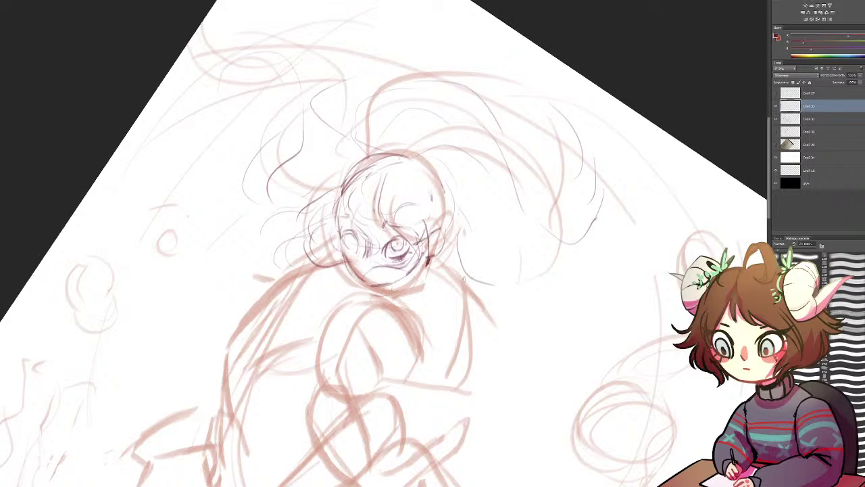
Draw hair locks falling over the far shoulder and restate the far eye
left_click_drag(325, 295, 371, 221)
mouse_move(352, 192)
left_mouse_down()
mouse_move(276, 231)
mouse_move(318, 215)
mouse_move(311, 227)
left_mouse_up()
mouse_move(380, 177)
left_mouse_down()
mouse_move(345, 202)
mouse_move(363, 228)
left_mouse_up()
mouse_move(394, 162)
left_mouse_down()
mouse_move(402, 176)
mouse_move(402, 160)
mouse_move(403, 180)
left_mouse_up()
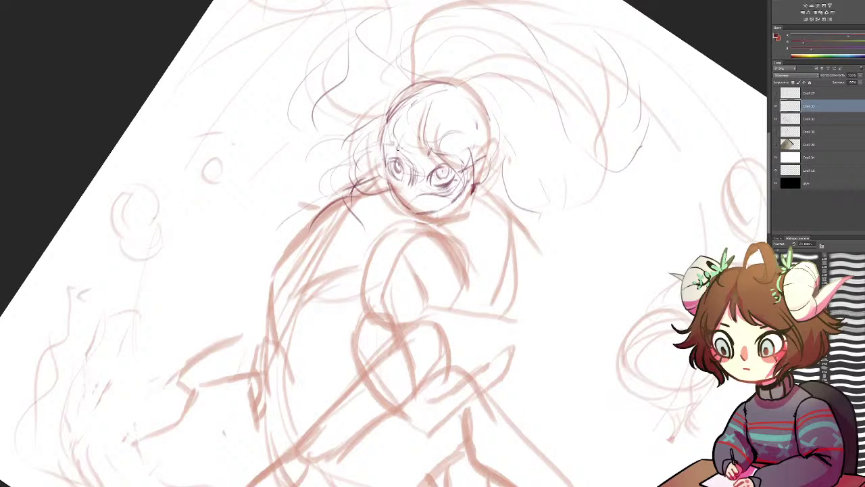
Add hair strands at the crown and long locks falling past the near cheek to below the chin
left_click_drag(402, 116, 400, 136)
mouse_move(461, 94)
left_mouse_down()
mouse_move(438, 117)
mouse_move(484, 148)
left_mouse_up()
mouse_move(485, 197)
left_mouse_down()
mouse_move(438, 238)
mouse_move(442, 248)
mouse_move(440, 237)
mouse_move(461, 225)
mouse_move(485, 255)
mouse_move(461, 250)
mouse_move(484, 226)
left_mouse_up()
mouse_move(506, 233)
left_mouse_down()
mouse_move(487, 184)
mouse_move(497, 219)
left_mouse_up()
left_click_drag(490, 185, 469, 216)
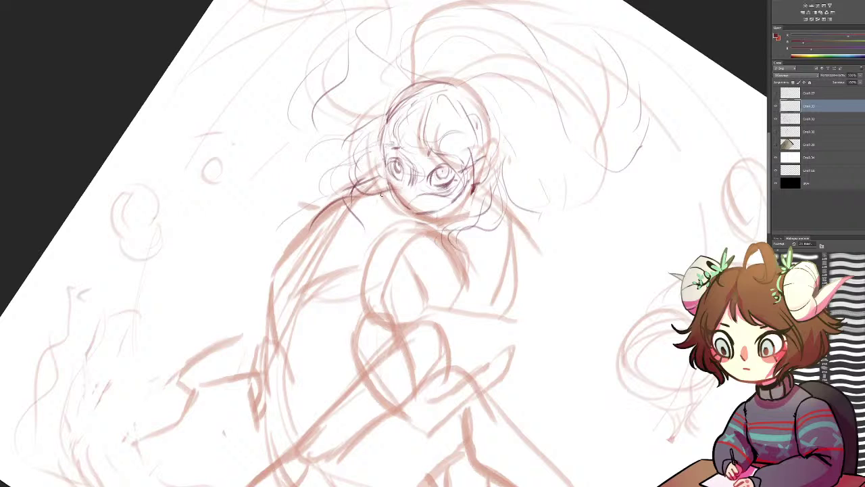
Remove the dark hair locks lying over the far shoulder
key("e")
left_click_drag(360, 219, 352, 202)
key("ctrl+z")
key("ctrl+z")
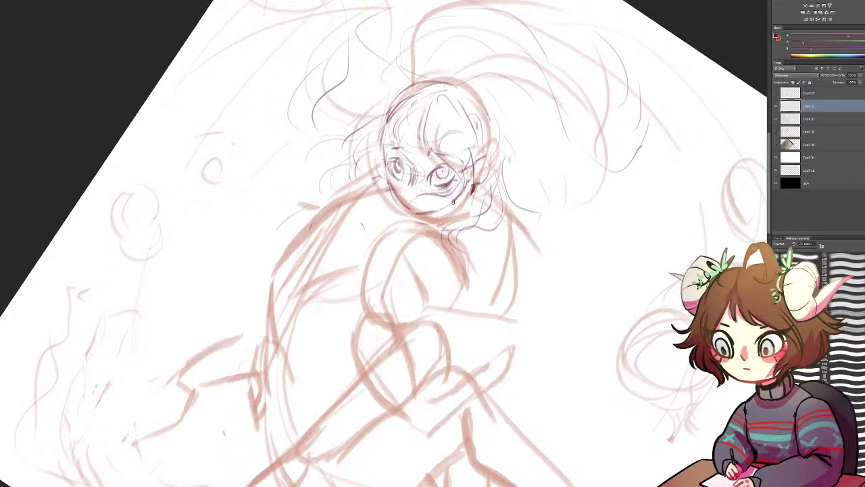
Sketch the far shoulder and upper arm with fold lines below the chin
mouse_move(396, 207)
left_mouse_down()
mouse_move(362, 209)
mouse_move(343, 246)
mouse_move(350, 225)
mouse_move(339, 239)
left_mouse_up()
mouse_move(362, 206)
left_mouse_down()
mouse_move(300, 285)
mouse_move(335, 236)
left_mouse_up()
mouse_move(308, 280)
left_mouse_down()
mouse_move(331, 274)
mouse_move(343, 270)
mouse_move(364, 228)
mouse_move(341, 262)
mouse_move(381, 221)
left_mouse_up()
mouse_move(386, 190)
left_mouse_down()
mouse_move(354, 201)
mouse_move(324, 261)
mouse_move(354, 179)
mouse_move(335, 199)
left_mouse_up()
Rework the far eye and strengthen the line running above it toward the nose
key("r")
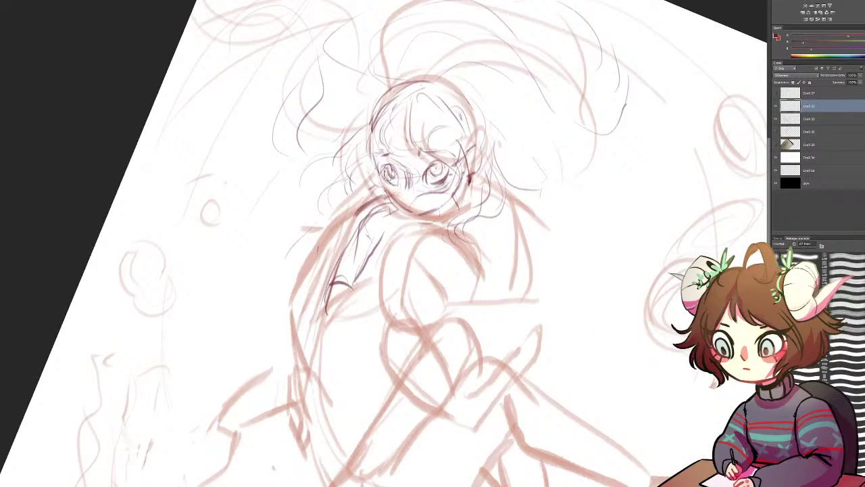
mouse_move(390, 174)
left_mouse_down()
mouse_move(390, 165)
mouse_move(396, 181)
mouse_move(382, 175)
mouse_move(398, 177)
left_mouse_up()
mouse_move(384, 158)
left_mouse_down()
mouse_move(421, 169)
mouse_move(413, 180)
left_mouse_up()
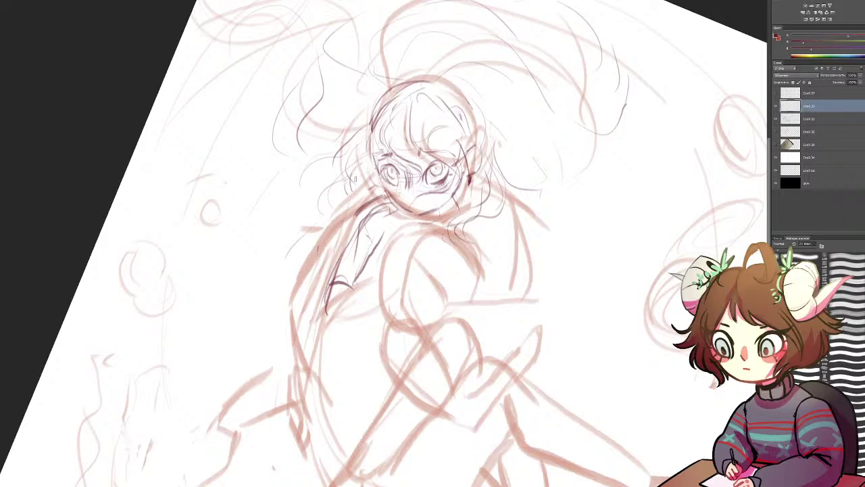
Add long wavy hair locks flowing out beside the far shoulder and rework the outer contour of the far upper arm
mouse_move(322, 197)
left_mouse_down()
mouse_move(259, 222)
mouse_move(254, 257)
left_mouse_up()
mouse_move(302, 172)
left_mouse_down()
mouse_move(232, 197)
mouse_move(241, 272)
mouse_move(225, 244)
mouse_move(241, 262)
mouse_move(251, 312)
left_mouse_up()
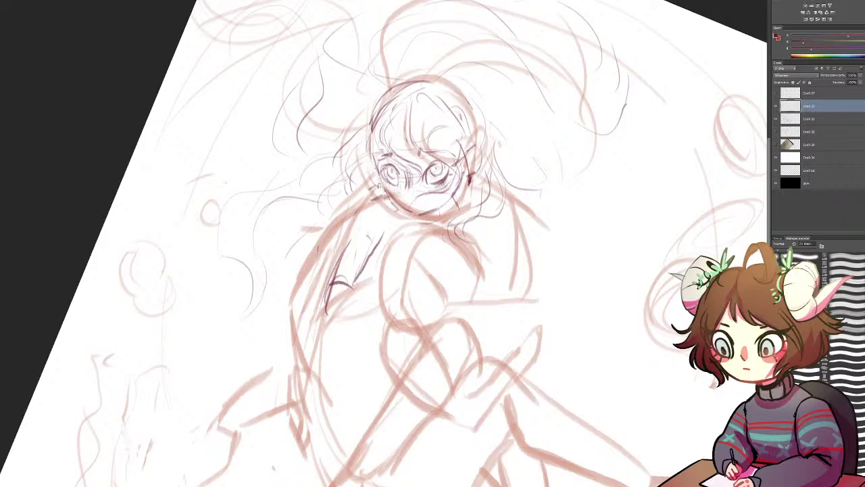
mouse_move(353, 203)
left_mouse_down()
mouse_move(349, 245)
mouse_move(357, 205)
mouse_move(353, 240)
mouse_move(353, 222)
mouse_move(327, 284)
left_mouse_up()
left_click_drag(363, 205, 333, 288)
left_click_drag(383, 196, 357, 224)
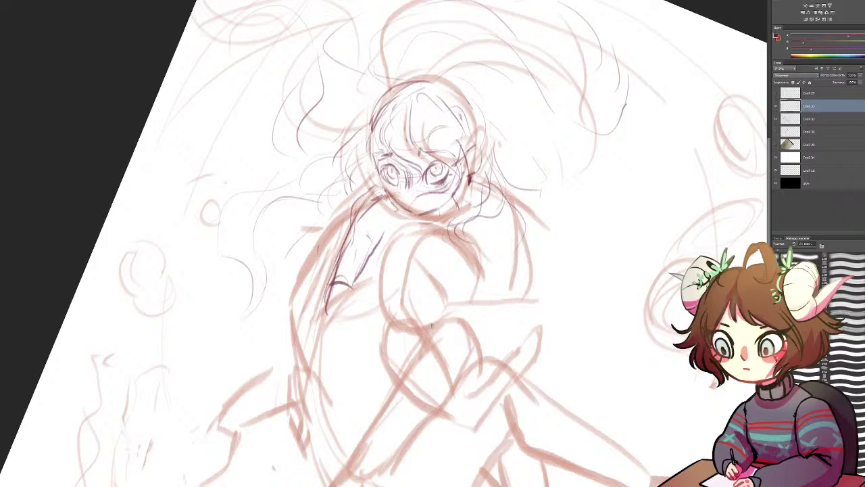
Sketch the near forearm folded beneath the chin, with its elbow and upper arm rising behind the cheek
mouse_move(386, 240)
left_mouse_down()
mouse_move(415, 221)
mouse_move(405, 219)
mouse_move(446, 227)
mouse_move(468, 220)
mouse_move(457, 234)
mouse_move(467, 251)
mouse_move(515, 269)
left_mouse_up()
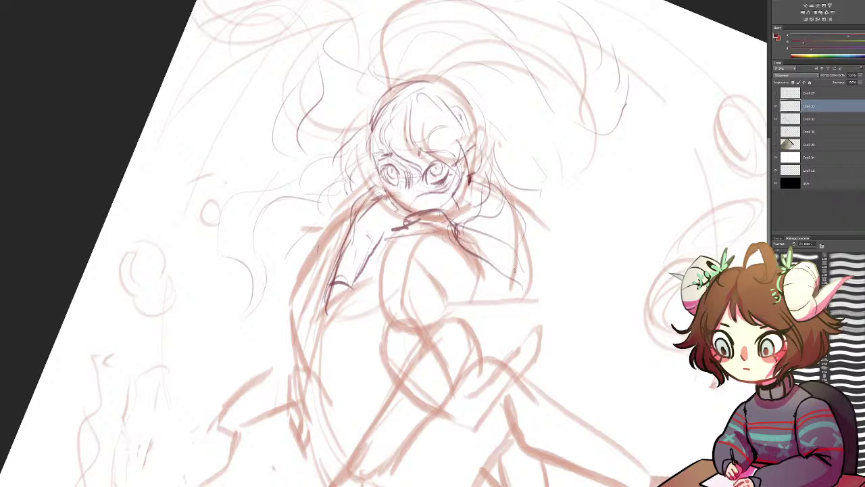
mouse_move(526, 230)
left_mouse_down()
mouse_move(509, 189)
mouse_move(491, 187)
mouse_move(513, 194)
mouse_move(495, 220)
mouse_move(498, 234)
left_mouse_up()
left_click_drag(489, 209, 497, 238)
Erase the far arm's old outer contour, redraw the arm slimmer and add dark accents along the near cheek
left_click_drag(374, 203, 361, 234)
key("e")
mouse_move(384, 196)
left_mouse_down()
mouse_move(338, 240)
mouse_move(325, 284)
mouse_move(330, 274)
left_mouse_up()
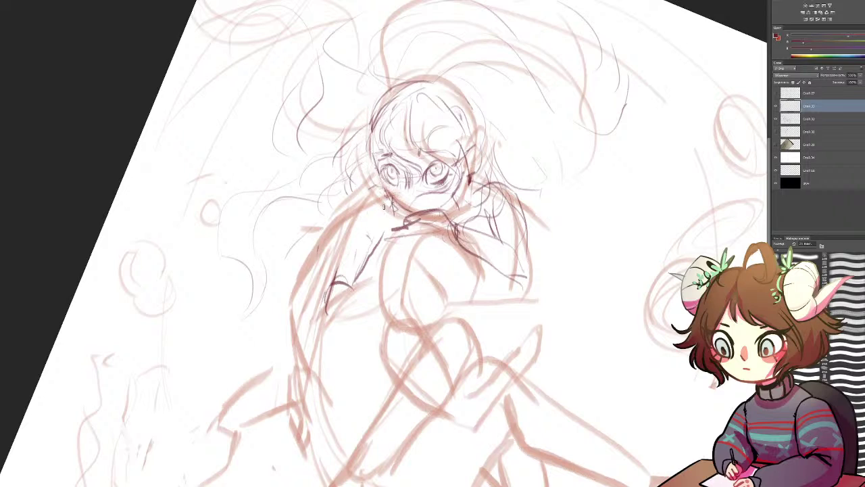
mouse_move(460, 190)
left_mouse_down()
mouse_move(464, 199)
mouse_move(443, 216)
mouse_move(456, 214)
left_mouse_up()
left_click_drag(469, 180, 463, 194)
left_click_drag(389, 211, 350, 265)
left_click_drag(368, 233, 328, 298)
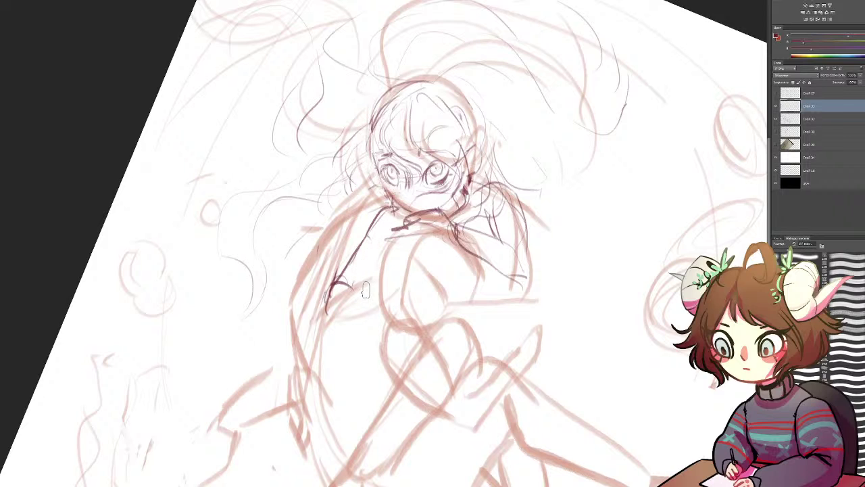
Sketch the far forearm tapering downward from the elbow
key("r")
mouse_move(370, 281)
left_mouse_down()
mouse_move(346, 275)
mouse_move(379, 351)
mouse_move(473, 378)
mouse_move(485, 402)
mouse_move(460, 416)
left_mouse_up()
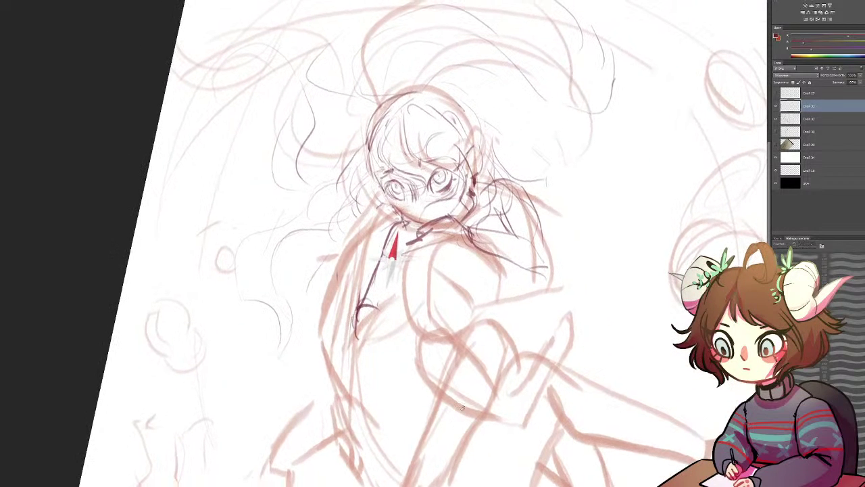
key("b")
mouse_move(421, 94)
left_mouse_down()
mouse_move(373, 116)
mouse_move(427, 66)
mouse_move(453, 76)
left_mouse_up()
key("b")
mouse_move(483, 226)
left_mouse_down()
mouse_move(466, 182)
mouse_move(427, 138)
left_mouse_up()
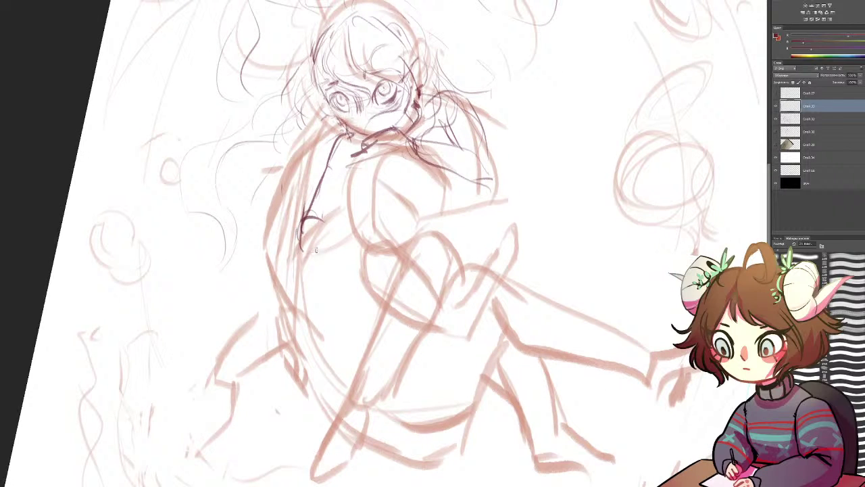
left_click_drag(312, 220, 332, 286)
left_click_drag(308, 239, 329, 292)
Block in the second figure's rounded head beneath the folded forearm and erase its stray lower strokes
mouse_move(359, 193)
left_mouse_down()
mouse_move(389, 146)
mouse_move(413, 141)
mouse_move(421, 213)
left_mouse_up()
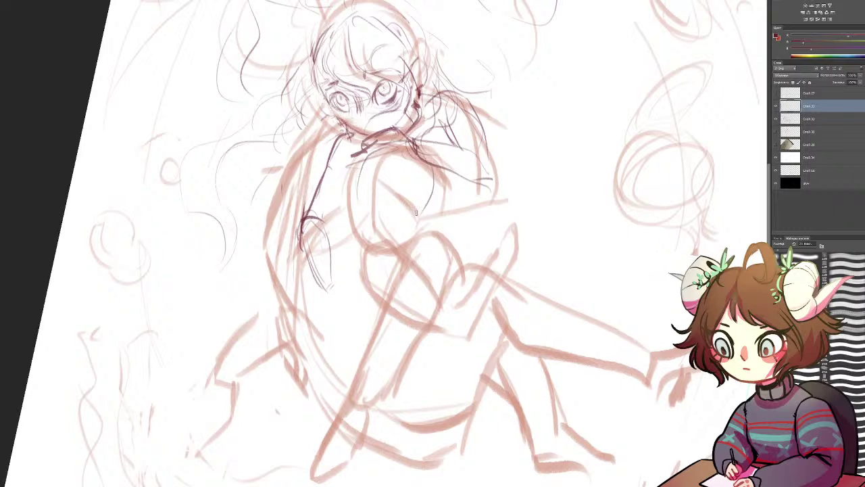
mouse_move(359, 198)
left_mouse_down()
mouse_move(400, 228)
mouse_move(409, 224)
mouse_move(409, 259)
mouse_move(405, 253)
left_mouse_up()
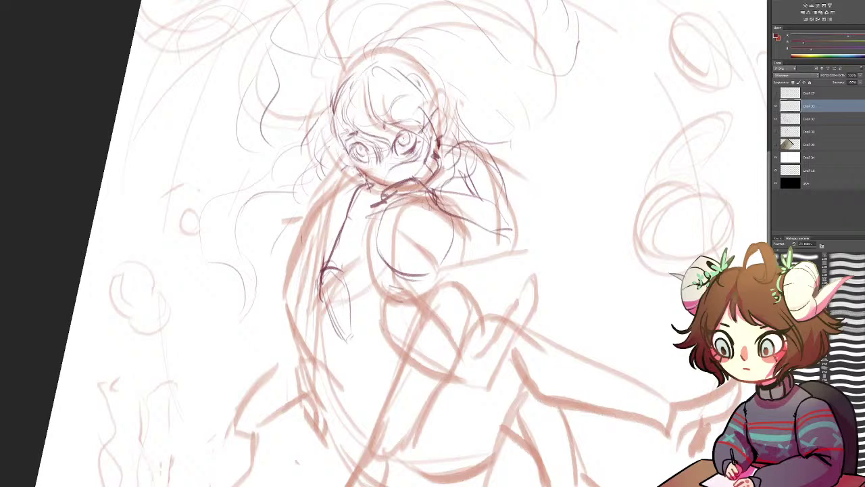
mouse_move(448, 226)
left_mouse_down()
mouse_move(412, 290)
mouse_move(433, 232)
left_mouse_up()
key("e")
left_click_drag(410, 271, 385, 261)
key("b")
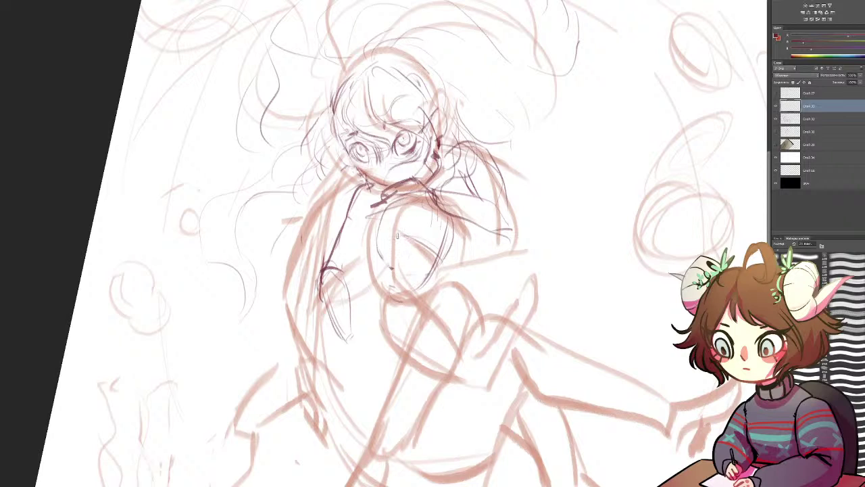
Mark the second figure's ear and build up the curve of the face and jaw on the opposite side
left_click_drag(375, 237, 396, 230)
mouse_move(385, 227)
left_mouse_down()
mouse_move(399, 235)
mouse_move(388, 251)
left_mouse_up()
mouse_move(448, 230)
left_mouse_down()
mouse_move(453, 255)
mouse_move(421, 286)
left_mouse_up()
left_click_drag(447, 260, 423, 286)
key("r")
left_click_drag(419, 250, 412, 231)
mouse_move(375, 210)
left_mouse_down()
mouse_move(368, 238)
mouse_move(377, 281)
mouse_move(355, 292)
mouse_move(424, 254)
mouse_move(442, 259)
mouse_move(446, 273)
left_mouse_up()
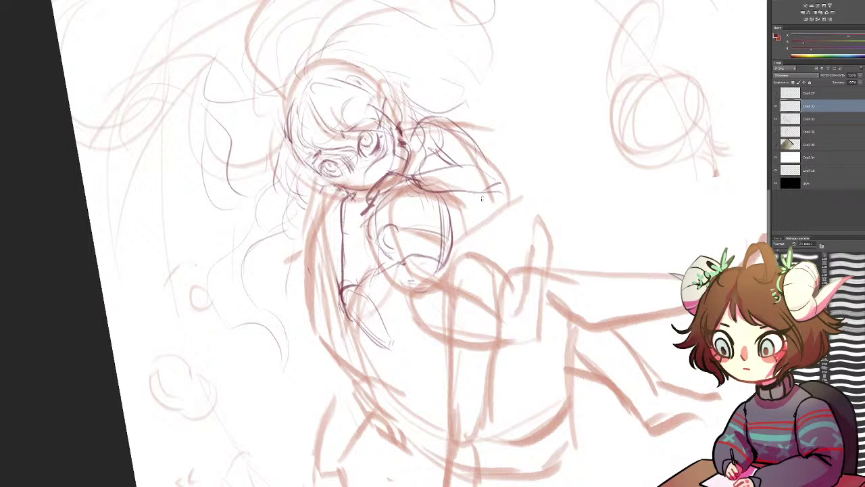
Add fringe strands under the forearm and refine the far contour of the second figure's face
mouse_move(395, 195)
left_mouse_down()
mouse_move(419, 191)
mouse_move(380, 182)
mouse_move(438, 171)
left_mouse_up()
mouse_move(455, 221)
left_mouse_down()
mouse_move(394, 168)
mouse_move(401, 173)
mouse_move(386, 179)
mouse_move(400, 174)
left_mouse_up()
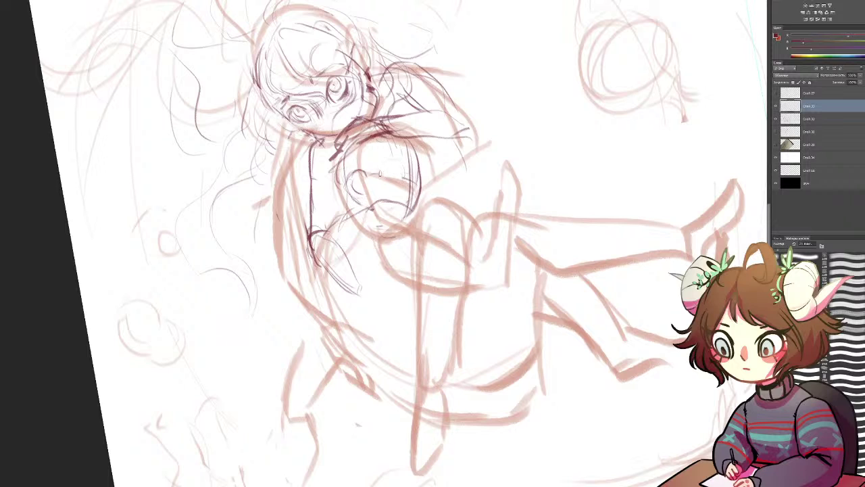
left_click_drag(389, 166, 388, 176)
key("e")
left_click_drag(407, 149, 410, 199)
left_click_drag(409, 168, 411, 178)
mouse_move(394, 142)
left_mouse_down()
mouse_move(408, 158)
mouse_move(440, 161)
left_mouse_up()
Detail the second figure's ear, side hair, eyebrow and near eye
left_click_drag(349, 204, 339, 211)
mouse_move(351, 174)
left_mouse_down()
mouse_move(358, 169)
mouse_move(348, 185)
mouse_move(365, 199)
left_mouse_up()
mouse_move(350, 169)
left_mouse_down()
mouse_move(362, 180)
mouse_move(359, 190)
left_mouse_up()
mouse_move(369, 150)
left_mouse_down()
mouse_move(376, 172)
mouse_move(384, 163)
mouse_move(394, 168)
mouse_move(398, 153)
mouse_move(385, 157)
left_mouse_up()
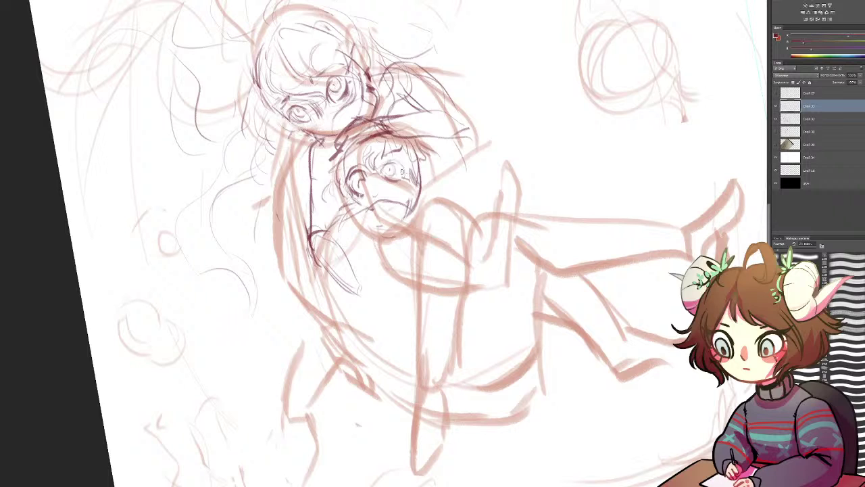
left_click_drag(401, 164, 403, 179)
Sketch the hand with spread fingers at the end of the far forearm
mouse_move(359, 296)
left_mouse_down()
mouse_move(377, 312)
mouse_move(386, 301)
mouse_move(379, 295)
left_mouse_up()
left_click_drag(328, 265, 366, 308)
mouse_move(346, 278)
left_mouse_down()
mouse_move(382, 325)
mouse_move(375, 311)
mouse_move(397, 307)
left_mouse_up()
mouse_move(361, 284)
left_mouse_down()
mouse_move(399, 295)
mouse_move(381, 304)
left_mouse_up()
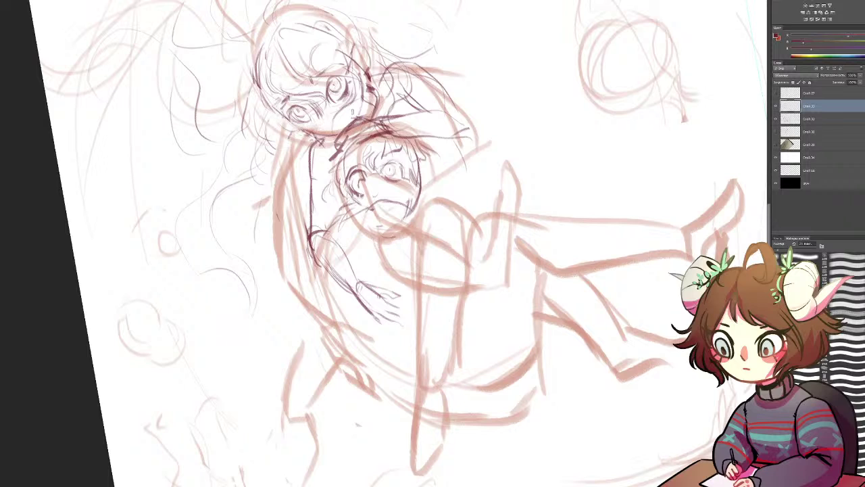
Strengthen the lines of the second figure's side hair and the contour covering the lower face
left_click_drag(356, 144, 368, 181)
left_click_drag(371, 204, 404, 197)
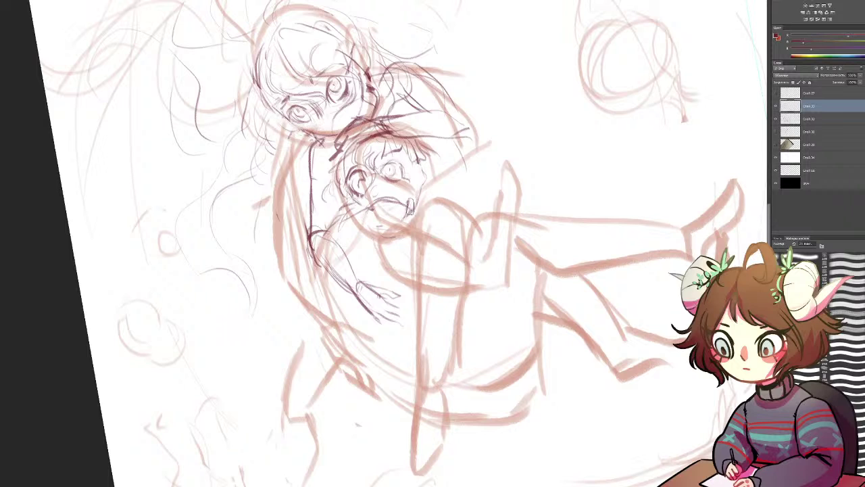
key("ctrl+plus")
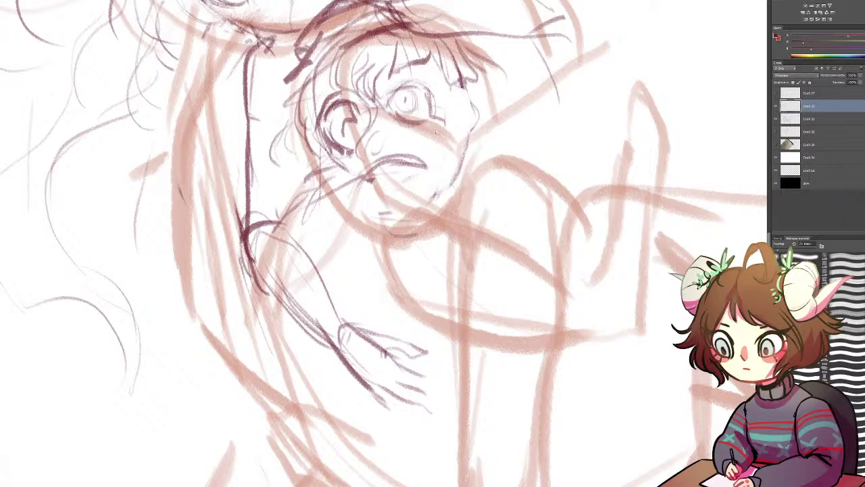
mouse_move(450, 98)
left_mouse_down()
mouse_move(457, 131)
mouse_move(447, 121)
mouse_move(466, 118)
mouse_move(468, 102)
mouse_move(459, 119)
mouse_move(470, 109)
mouse_move(472, 123)
mouse_move(463, 104)
mouse_move(467, 126)
mouse_move(461, 101)
mouse_move(472, 109)
mouse_move(462, 120)
mouse_move(457, 107)
mouse_move(465, 127)
mouse_move(459, 98)
mouse_move(466, 130)
mouse_move(456, 101)
mouse_move(469, 136)
mouse_move(455, 124)
mouse_move(461, 105)
mouse_move(468, 128)
left_mouse_up()
key("e")
key("ctrl+z")
key("ctrl+z")
key("ctrl+z")
key("ctrl+z")
Draw the second figure's far eye and rework the cheek and jaw contours around the face
key("e")
left_click_drag(467, 139, 453, 155)
mouse_move(463, 104)
left_mouse_down()
mouse_move(468, 131)
mouse_move(466, 121)
left_mouse_up()
left_click_drag(473, 82, 475, 118)
left_click_drag(315, 131, 379, 315)
left_click_drag(305, 132, 347, 219)
Sketch the raised knee in front of the second figure's chin with a line down the shin, trimming excess strokes beside it
mouse_move(387, 283)
left_mouse_down()
mouse_move(338, 121)
mouse_move(279, 122)
mouse_move(262, 79)
left_mouse_up()
mouse_move(424, 265)
left_mouse_down()
mouse_move(468, 204)
mouse_move(415, 269)
left_mouse_up()
mouse_move(419, 358)
left_mouse_down()
mouse_move(418, 270)
mouse_move(432, 387)
left_mouse_up()
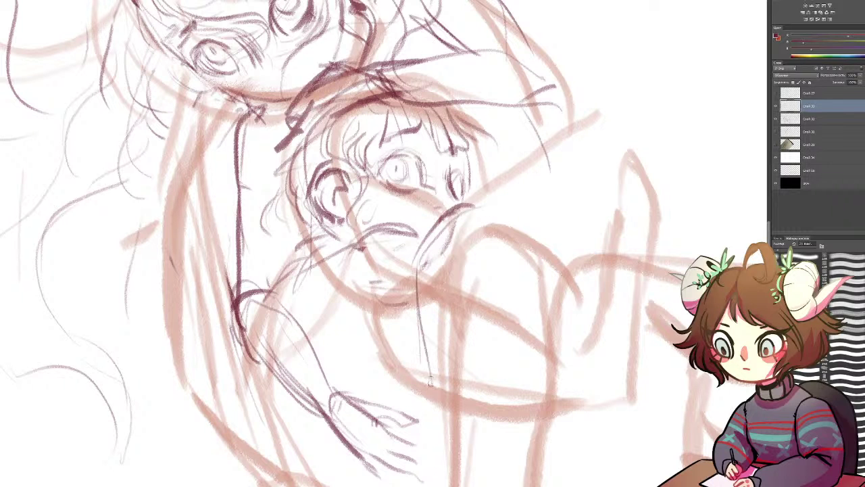
left_click_drag(445, 222, 522, 212)
left_click_drag(435, 41, 454, 101)
mouse_move(558, 200)
left_mouse_down()
mouse_move(584, 292)
mouse_move(607, 317)
mouse_move(580, 392)
left_mouse_up()
left_click_drag(596, 268, 583, 373)
key("e")
mouse_move(572, 216)
left_mouse_down()
mouse_move(587, 250)
mouse_move(598, 346)
left_mouse_up()
key("b")
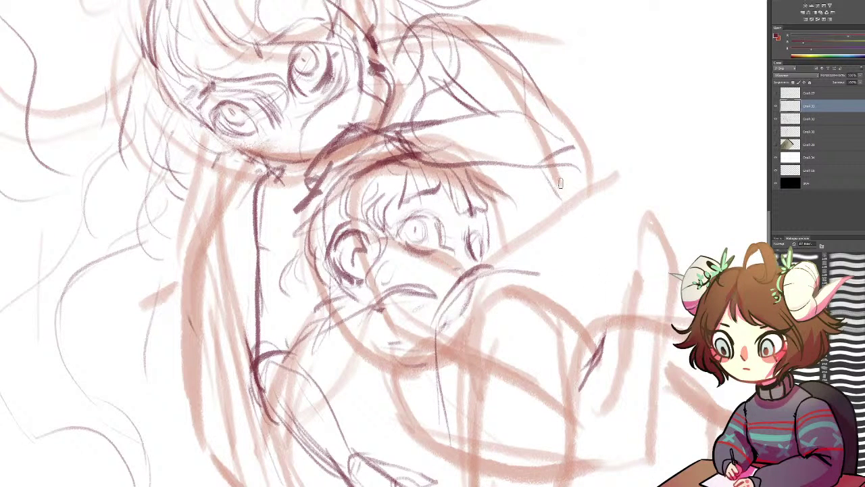
Draw a long curved contour from the near elbow down the second figure's outer side, then erase and redraw it darker
left_click_drag(535, 157, 572, 257)
left_click_drag(519, 154, 559, 227)
left_click_drag(520, 172, 552, 219)
left_click_drag(531, 189, 604, 274)
mouse_move(569, 230)
left_mouse_down()
mouse_move(590, 267)
mouse_move(607, 340)
left_mouse_up()
left_click_drag(589, 264, 609, 346)
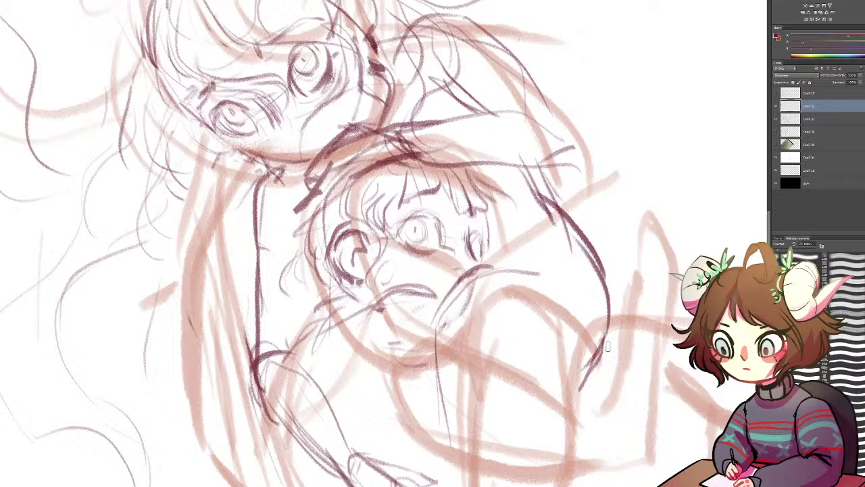
key("e")
left_click_drag(526, 171, 576, 251)
key("b")
mouse_move(520, 164)
left_mouse_down()
mouse_move(558, 236)
mouse_move(546, 213)
mouse_move(583, 259)
left_mouse_up()
mouse_move(543, 202)
left_mouse_down()
mouse_move(596, 277)
mouse_move(607, 311)
left_mouse_up()
Try an underside contour curving inward from the lower end of the outer curve
left_click_drag(561, 423, 556, 309)
scroll(555, 308, "down", 1)
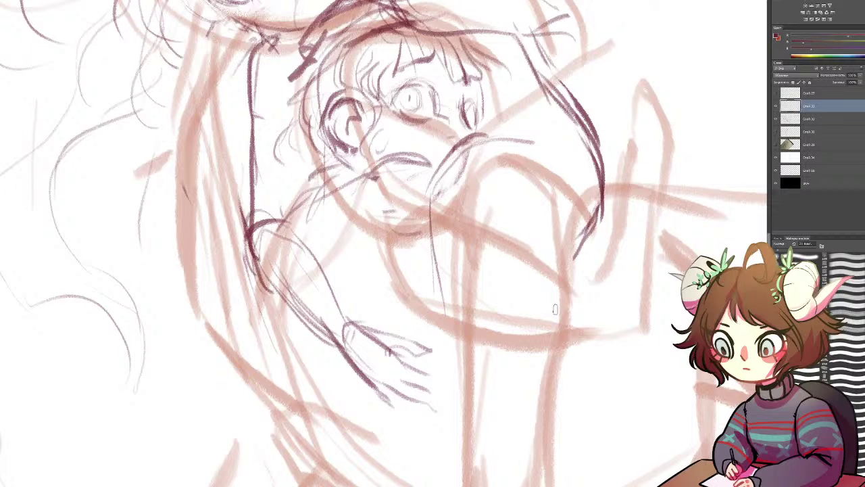
mouse_move(534, 209)
left_mouse_down()
mouse_move(521, 216)
mouse_move(559, 244)
mouse_move(548, 251)
left_mouse_up()
left_click_drag(594, 217, 548, 251)
Thin out the dark outer curve and erase excess strokes around the raised knee
key("e")
mouse_move(534, 96)
left_mouse_down()
mouse_move(575, 150)
mouse_move(523, 85)
mouse_move(592, 178)
left_mouse_up()
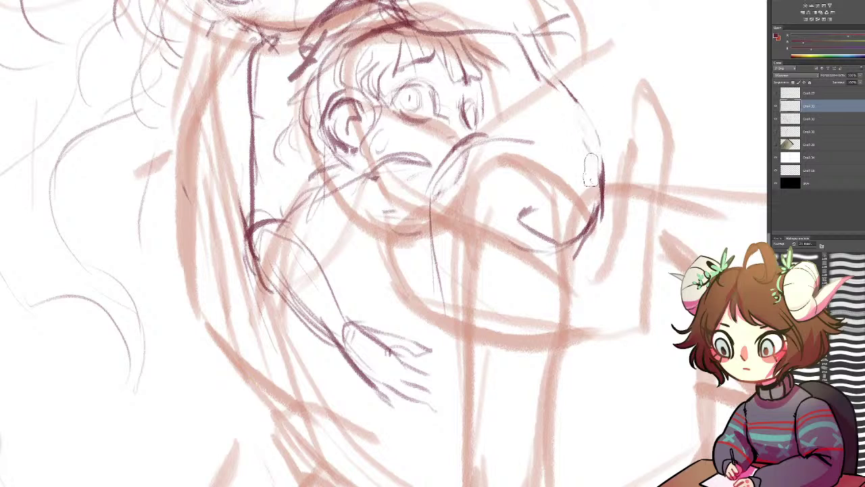
left_click_drag(558, 126, 585, 228)
left_click_drag(538, 198, 523, 215)
left_click_drag(464, 163, 436, 196)
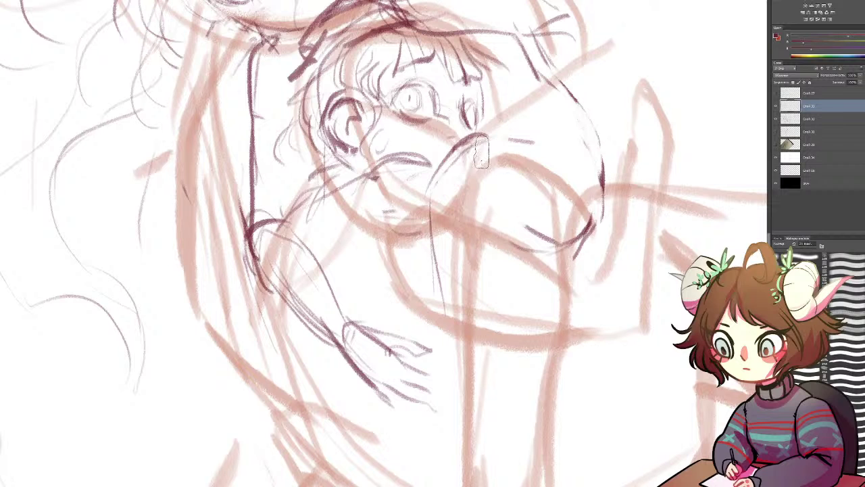
left_click_drag(502, 145, 433, 189)
key("ctrl+t")
mouse_move(535, 134)
left_mouse_down()
mouse_move(485, 156)
mouse_move(468, 143)
mouse_move(506, 132)
mouse_move(542, 190)
left_mouse_up()
key("ctrl+z")
key("Escape")
Erase the remaining outer curve and sketch the raised leg from the knee down to a rounded end
mouse_move(460, 201)
left_mouse_down()
mouse_move(521, 192)
mouse_move(512, 217)
left_mouse_up()
mouse_move(479, 132)
left_mouse_down()
mouse_move(552, 134)
mouse_move(544, 96)
mouse_move(622, 277)
left_mouse_up()
key("ctrl+minus")
key("ctrl+minus")
scroll(585, 256, "down", 2)
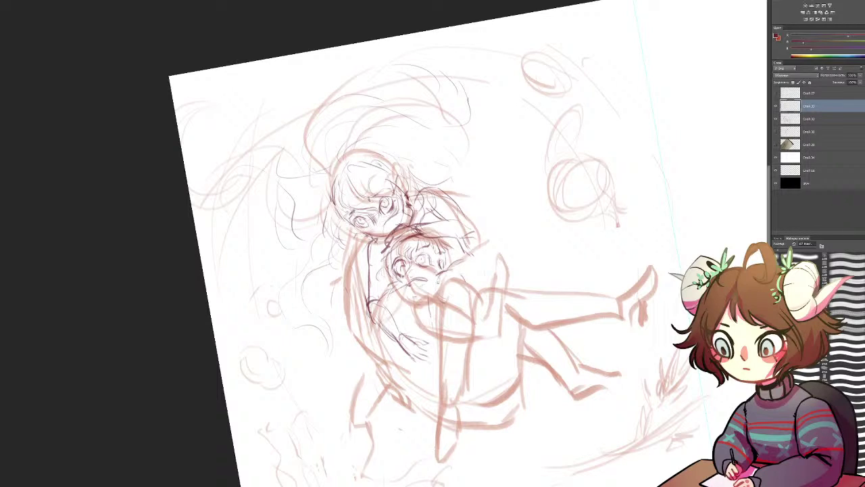
mouse_move(436, 309)
left_mouse_down()
mouse_move(441, 396)
mouse_move(450, 401)
mouse_move(465, 313)
left_mouse_up()
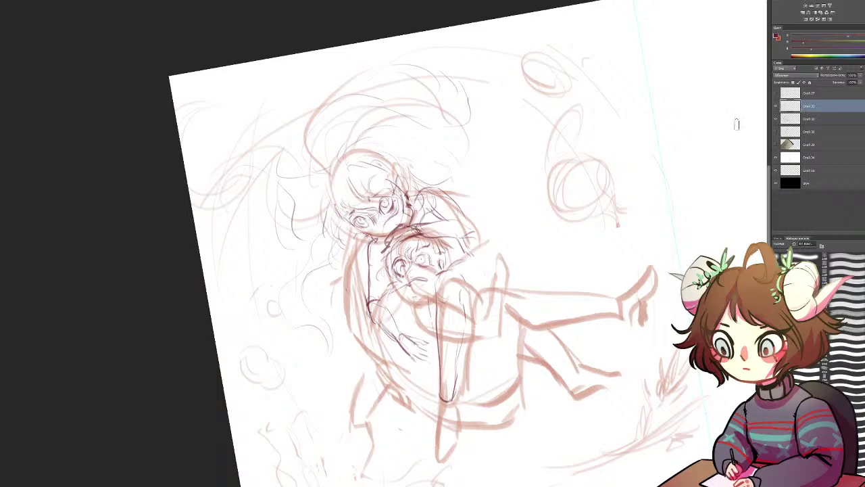
Hide the rough sketch layer and draw the near hand gripping the second figure's side, with a rounded contour beneath
left_click(775, 121)
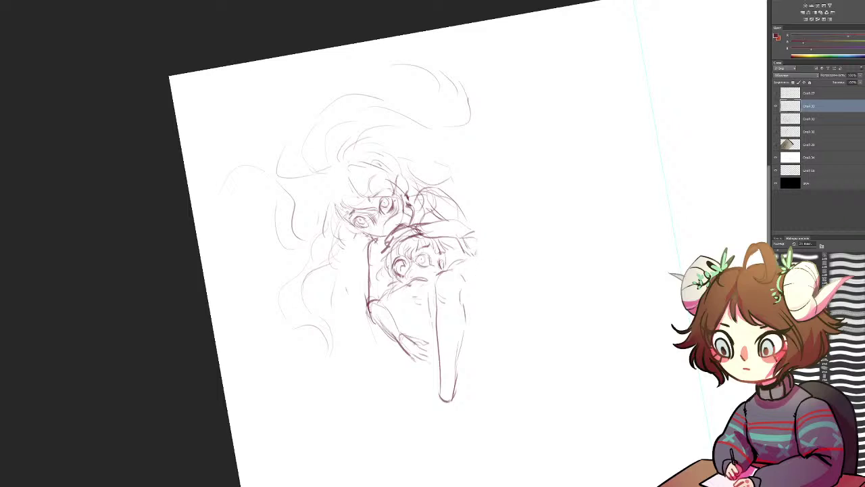
left_click_drag(468, 238, 494, 296)
mouse_move(478, 248)
left_mouse_down()
mouse_move(491, 276)
mouse_move(480, 262)
left_mouse_up()
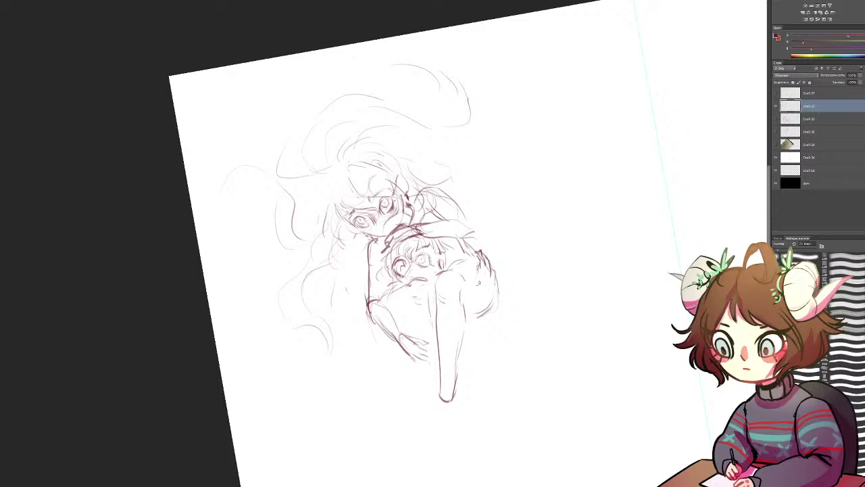
left_click_drag(491, 268, 494, 286)
left_click_drag(383, 269, 381, 296)
Straighten the canvas view, round off the near elbow and erase the outer line of the raised shin
key("r")
left_click_drag(437, 323, 442, 244)
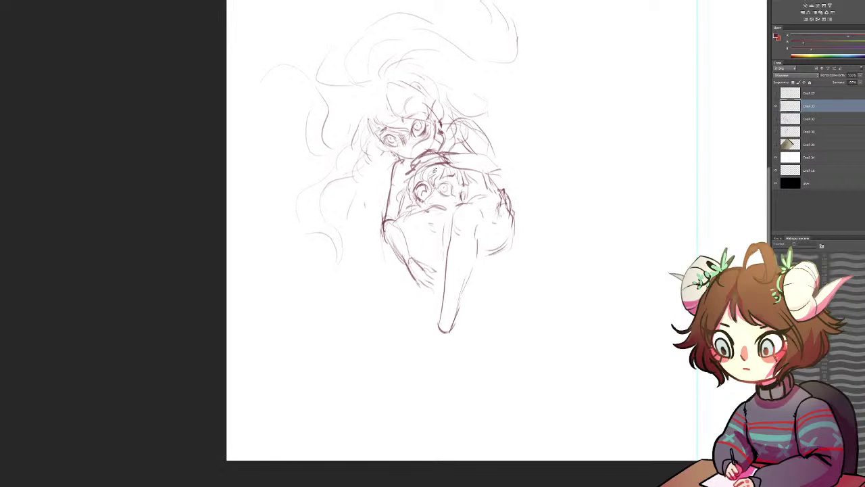
key("r")
left_click_drag(387, 249, 504, 204)
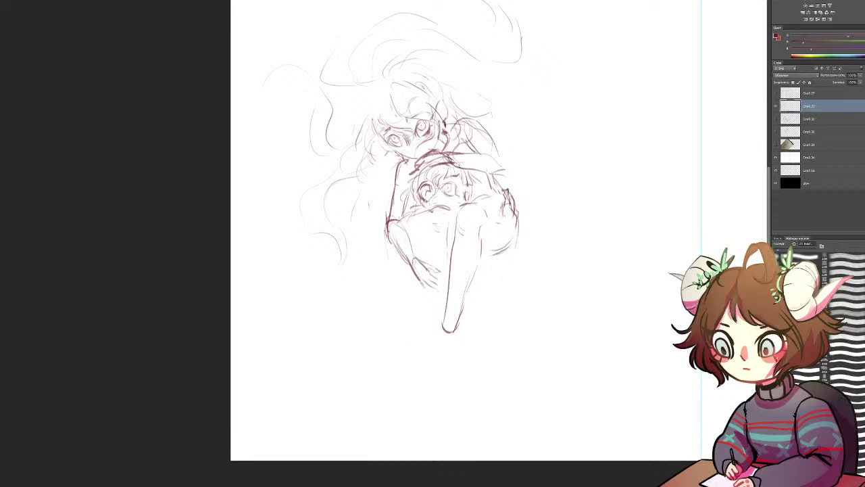
left_click_drag(477, 156, 505, 169)
key("e")
mouse_move(480, 245)
left_mouse_down()
mouse_move(452, 317)
mouse_move(457, 328)
mouse_move(446, 325)
mouse_move(451, 280)
mouse_move(440, 322)
left_mouse_up()
left_click_drag(368, 268, 394, 258)
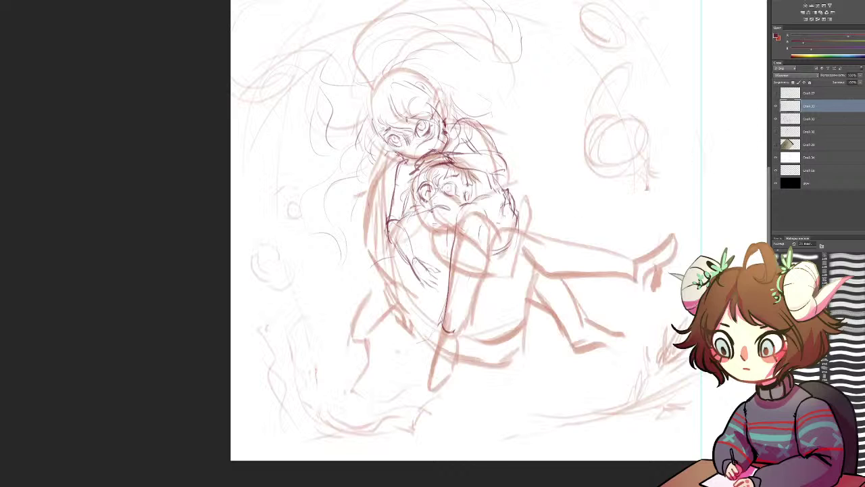
Fade the rough sketch by lowering its layer opacity, and make the clean sketch layer active again
left_click(822, 130)
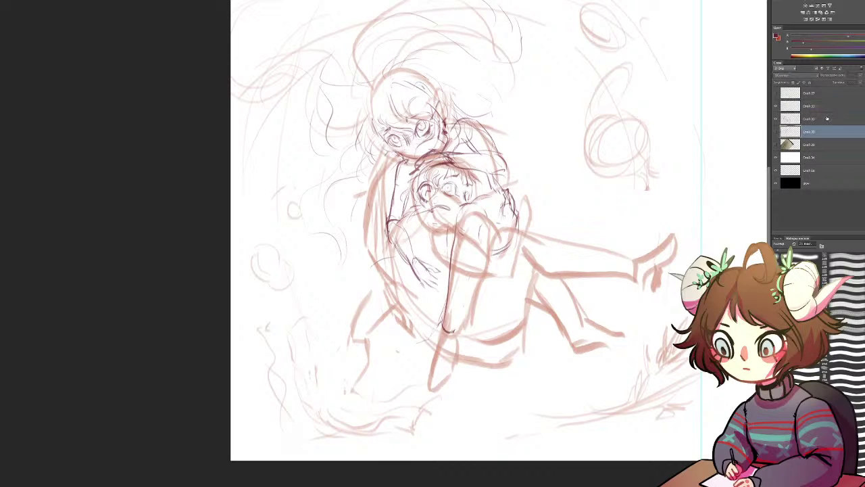
left_click(822, 122)
left_click(860, 76)
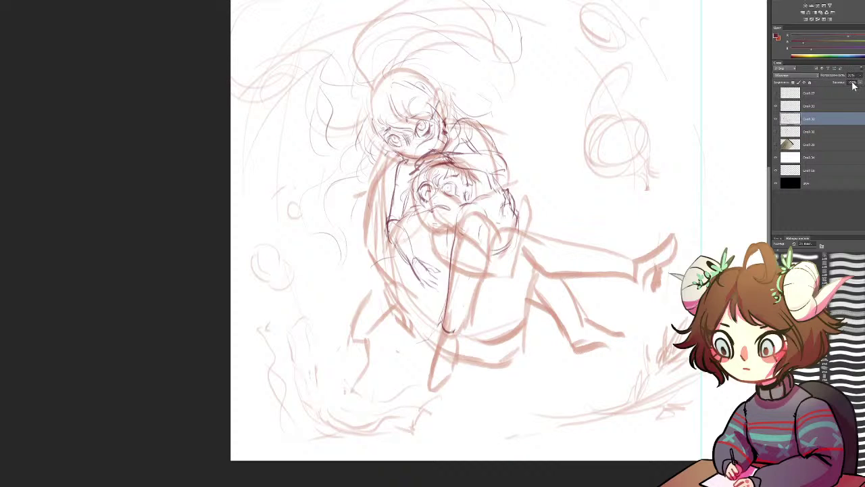
left_click_drag(853, 85, 846, 97)
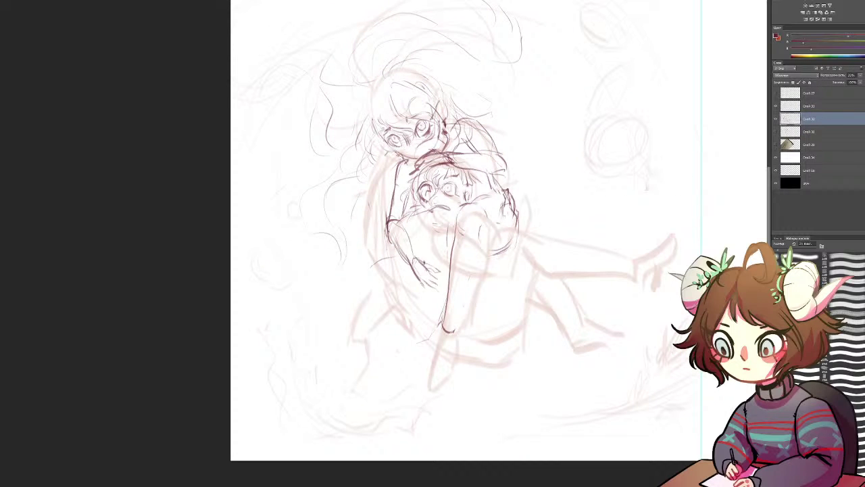
key("alt+]")
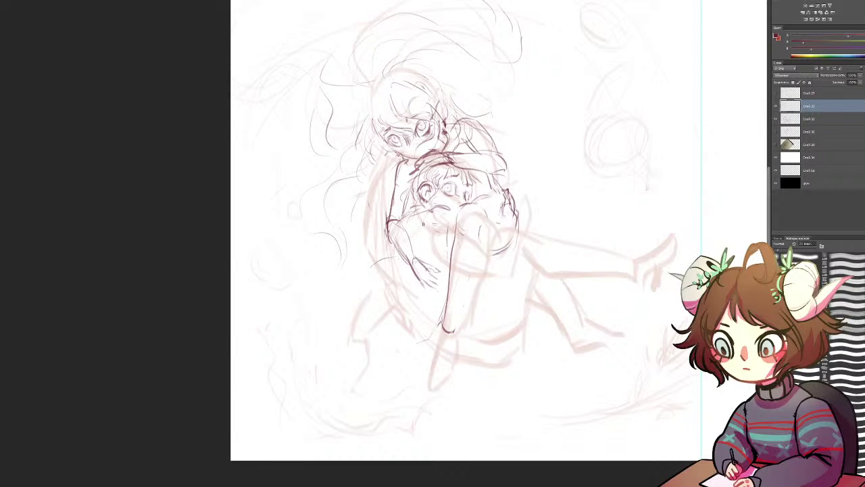
Sketch the back contour below the far hand and erase the lower part of the raised shin
mouse_move(395, 269)
left_mouse_down()
mouse_move(411, 307)
mouse_move(388, 266)
mouse_move(419, 328)
left_mouse_up()
mouse_move(452, 249)
left_mouse_down()
mouse_move(446, 274)
mouse_move(492, 290)
left_mouse_up()
key("e")
left_click_drag(449, 329, 449, 317)
mouse_move(450, 277)
left_mouse_down()
mouse_move(443, 328)
mouse_move(455, 333)
left_mouse_up()
key("b")
mouse_move(450, 262)
left_mouse_down()
mouse_move(468, 232)
mouse_move(496, 268)
left_mouse_up()
key("ctrl+z")
mouse_move(453, 216)
left_mouse_down()
mouse_move(474, 270)
mouse_move(504, 277)
left_mouse_up()
key("ctrl+z")
left_click_drag(448, 213, 499, 271)
key("ctrl+z")
Redraw the raised leg as two converging lines below the knee and touch up the near hand
left_click_drag(455, 226, 493, 279)
left_click_drag(508, 232, 493, 308)
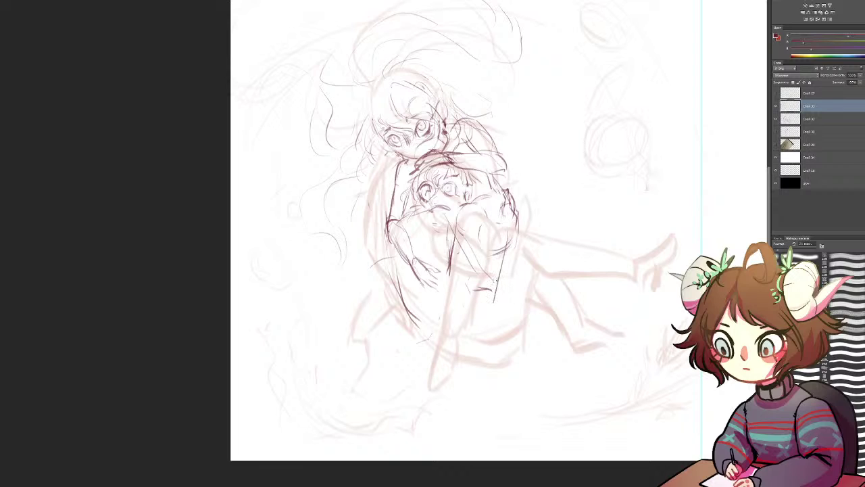
mouse_move(504, 205)
left_mouse_down()
mouse_move(505, 221)
mouse_move(511, 208)
mouse_move(514, 217)
mouse_move(499, 215)
left_mouse_up()
key("e")
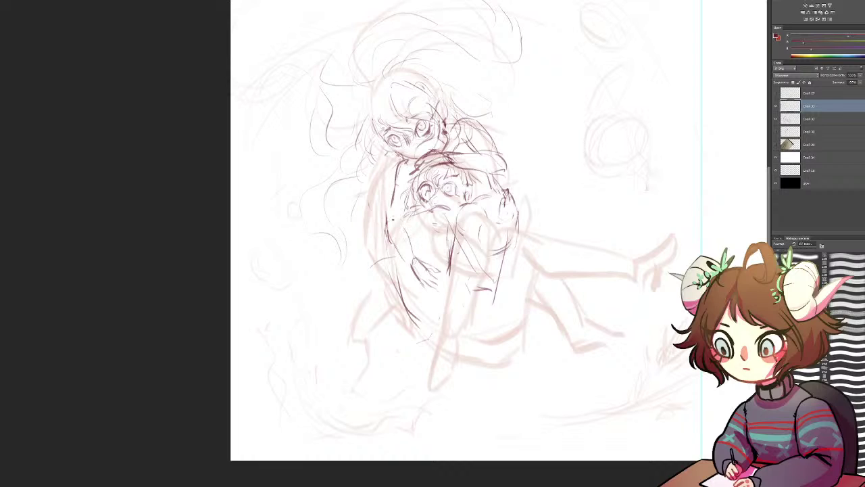
Redraw the near forearm and the fingers of the near hand, and undo the last extra stroke
mouse_move(400, 224)
left_mouse_down()
mouse_move(425, 283)
mouse_move(434, 277)
left_mouse_up()
key("e")
key("b")
mouse_move(405, 258)
left_mouse_down()
mouse_move(403, 269)
mouse_move(428, 293)
left_mouse_up()
key("ctrl+z")
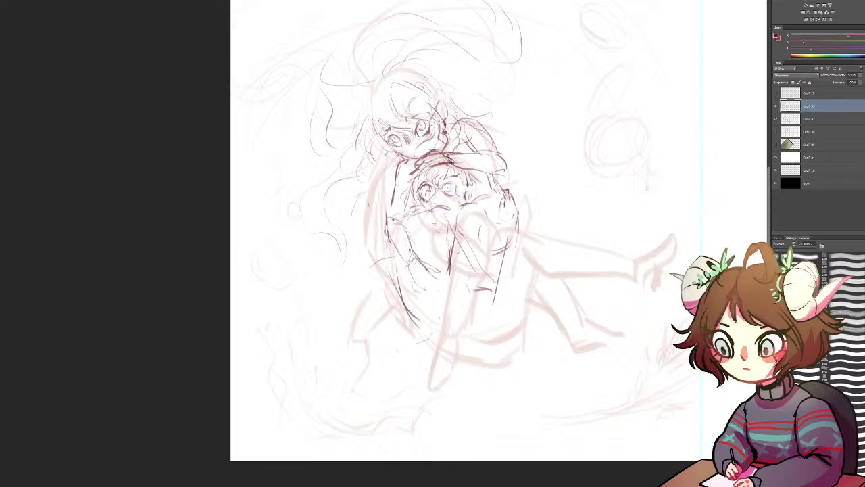
Sketch the inner lines of the raised legs and a curved lower contour for the seat
left_click_drag(370, 284, 349, 296)
mouse_move(452, 248)
left_mouse_down()
mouse_move(448, 287)
mouse_move(473, 313)
mouse_move(481, 245)
left_mouse_up()
mouse_move(482, 271)
left_mouse_down()
mouse_move(484, 227)
mouse_move(485, 241)
left_mouse_up()
mouse_move(416, 322)
left_mouse_down()
mouse_move(475, 358)
mouse_move(496, 356)
mouse_move(509, 331)
mouse_move(502, 337)
left_mouse_up()
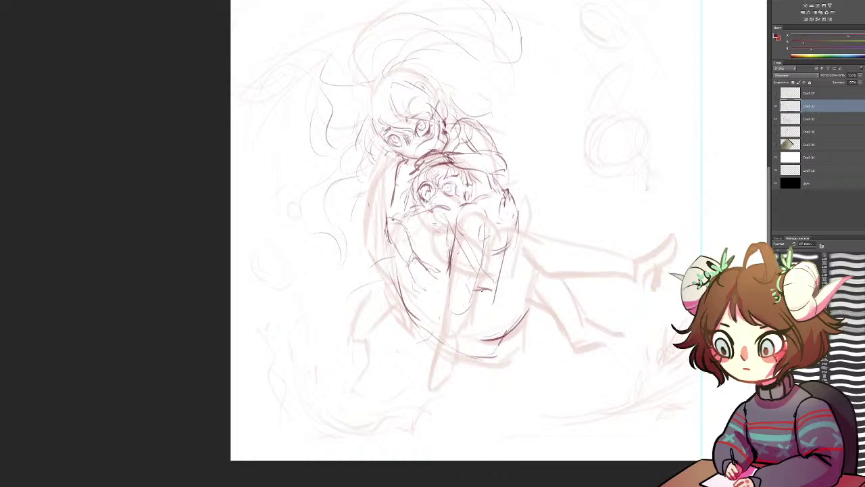
left_click_drag(483, 269, 476, 291)
left_click_drag(528, 267, 522, 324)
left_click_drag(525, 293, 518, 330)
left_click_drag(524, 269, 521, 308)
mouse_move(527, 249)
left_mouse_down()
mouse_move(521, 301)
mouse_move(523, 275)
left_mouse_up()
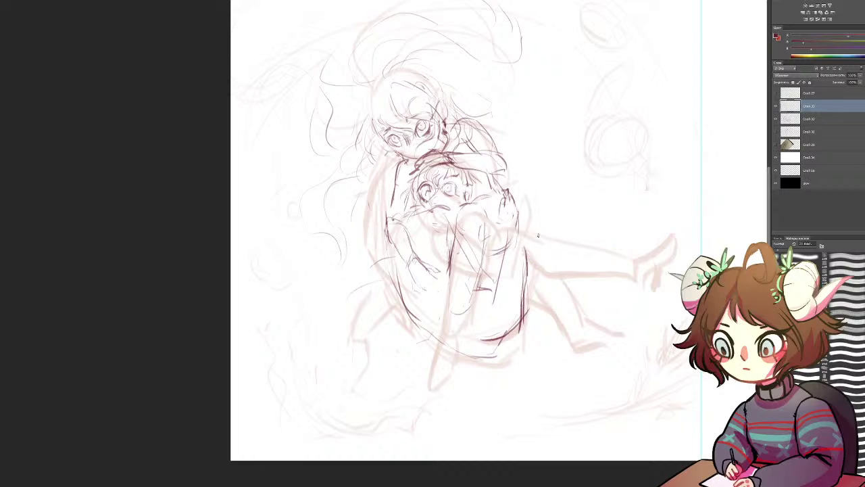
mouse_move(514, 227)
left_mouse_down()
mouse_move(493, 235)
mouse_move(490, 262)
mouse_move(494, 231)
left_mouse_up()
key("ctrl+z")
key("ctrl+z")
key("ctrl+z")
key("ctrl+z")
key("ctrl+z")
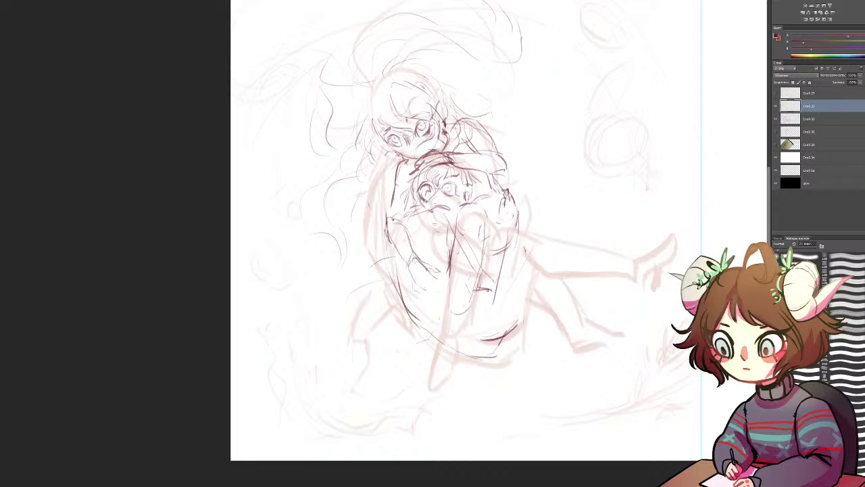
Sketch the outer thigh contour down to the seat and the first top line of the outstretched leg
left_click_drag(539, 231, 561, 235)
mouse_move(532, 285)
left_mouse_down()
mouse_move(542, 242)
mouse_move(521, 306)
left_mouse_up()
mouse_move(525, 294)
left_mouse_down()
mouse_move(519, 320)
mouse_move(495, 353)
left_mouse_up()
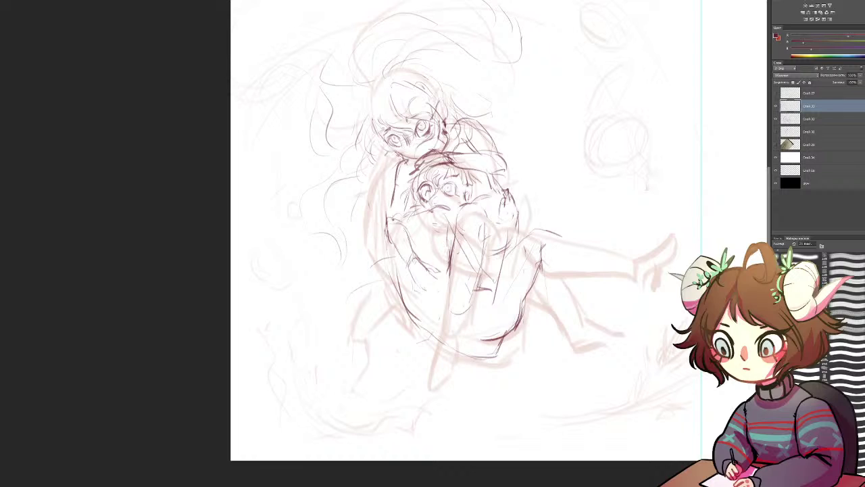
mouse_move(562, 235)
left_mouse_down()
mouse_move(629, 260)
mouse_move(610, 254)
mouse_move(667, 244)
left_mouse_up()
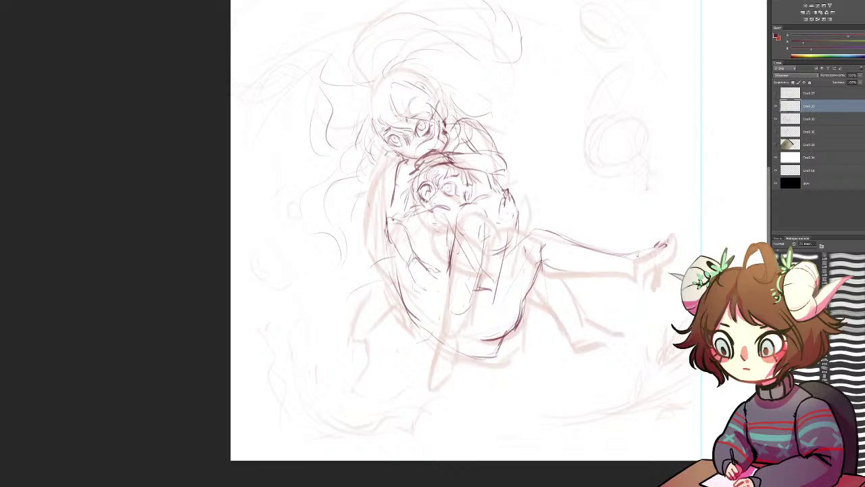
key("ctrl+alt+z")
key("ctrl+alt+z")
key("ctrl+alt+z")
key("ctrl+alt+z")
key("ctrl+alt+z")
key("ctrl+alt+z")
Sketch the outstretched leg sloping down from the knee and finish it with a foot and toes
mouse_move(557, 232)
left_mouse_down()
mouse_move(591, 266)
mouse_move(576, 250)
mouse_move(619, 273)
mouse_move(613, 290)
left_mouse_up()
left_click_drag(560, 265, 618, 293)
left_click_drag(602, 264, 636, 275)
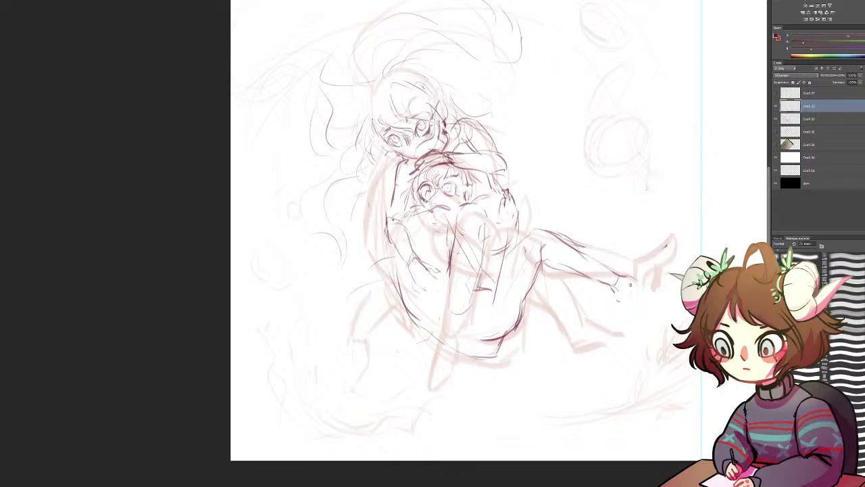
mouse_move(632, 263)
left_mouse_down()
mouse_move(629, 270)
mouse_move(647, 280)
mouse_move(614, 304)
mouse_move(634, 290)
mouse_move(623, 277)
mouse_move(646, 277)
left_mouse_up()
Strengthen the near hip's curved contour and sketch the upper part of the leg emerging behind it
left_click_drag(407, 304, 466, 358)
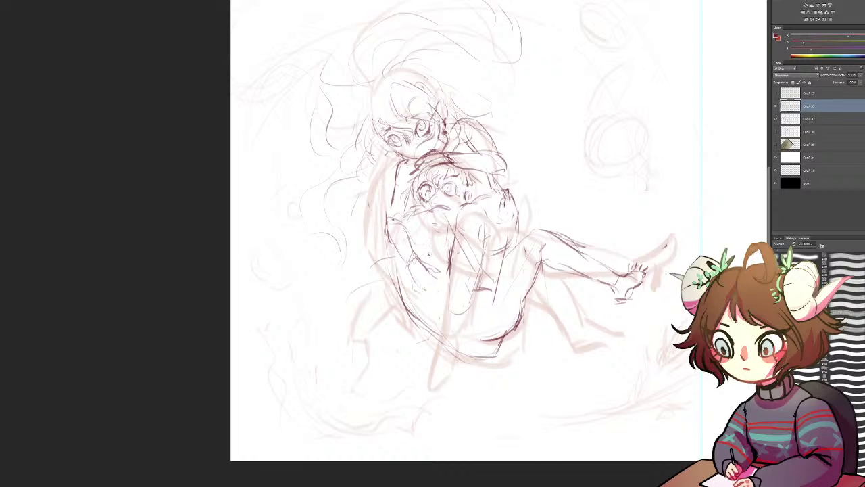
left_click_drag(393, 256, 399, 310)
left_click_drag(383, 257, 362, 282)
left_click_drag(375, 244, 366, 266)
left_click_drag(421, 198, 406, 231)
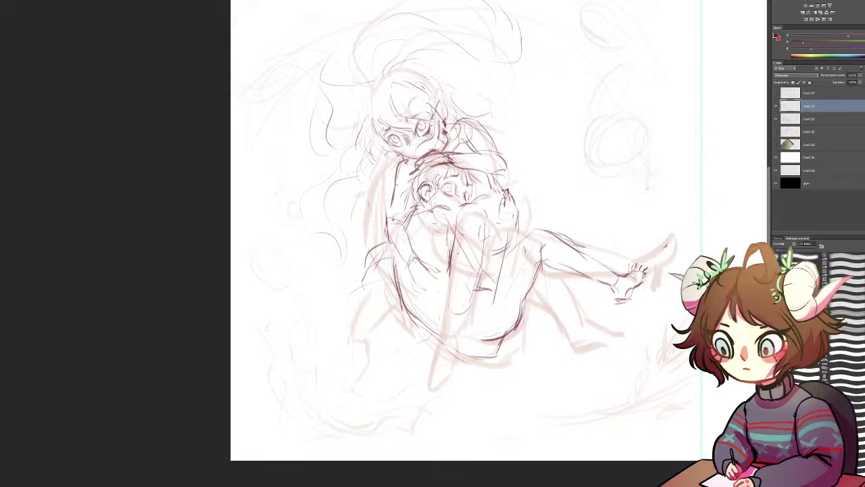
mouse_move(425, 203)
left_mouse_down()
mouse_move(411, 227)
mouse_move(378, 248)
mouse_move(350, 330)
left_mouse_up()
mouse_move(365, 261)
left_mouse_down()
mouse_move(345, 307)
mouse_move(363, 285)
left_mouse_up()
mouse_move(398, 256)
left_mouse_down()
mouse_move(381, 278)
mouse_move(396, 272)
mouse_move(380, 262)
left_mouse_up()
Extend the leg behind the near hip down to a foot, and clean up strokes around the near hand
key("e")
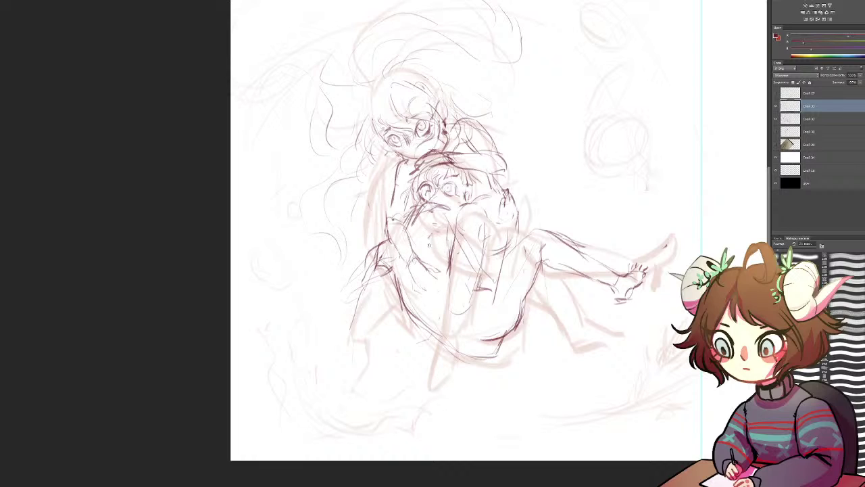
left_click_drag(433, 238, 447, 262)
left_click_drag(369, 282, 376, 272)
left_click_drag(358, 306, 395, 315)
left_click_drag(379, 277, 356, 315)
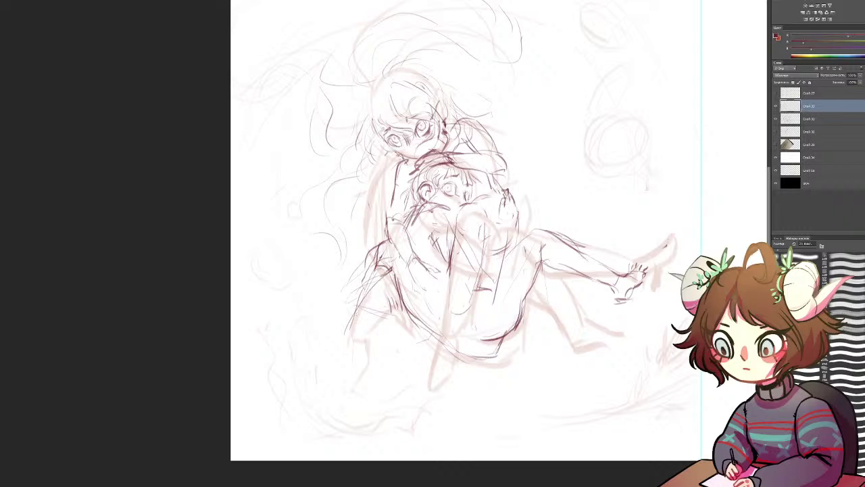
left_click_drag(469, 225, 414, 234)
mouse_move(346, 331)
left_mouse_down()
mouse_move(325, 360)
mouse_move(359, 348)
mouse_move(323, 369)
mouse_move(359, 341)
mouse_move(361, 349)
mouse_move(334, 350)
mouse_move(363, 328)
mouse_move(378, 281)
left_mouse_up()
left_click_drag(368, 319, 392, 290)
Continue the raised leg in the middle down to the ankle and draw its foot with toes
mouse_move(453, 275)
left_mouse_down()
mouse_move(446, 325)
mouse_move(467, 312)
left_mouse_up()
left_click_drag(481, 273, 457, 339)
mouse_move(465, 304)
left_mouse_down()
mouse_move(457, 345)
mouse_move(433, 372)
mouse_move(450, 371)
left_mouse_up()
left_click_drag(451, 360, 457, 372)
left_click_drag(457, 362, 459, 369)
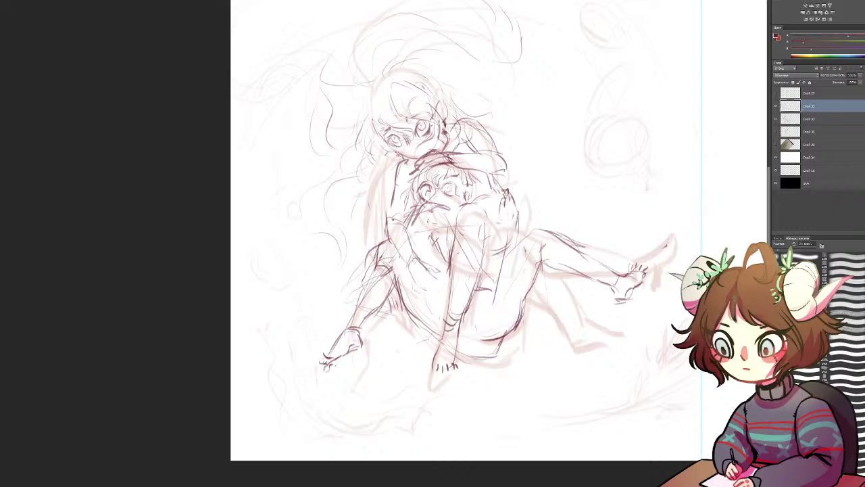
Sketch a second tapering limb shape above the leg behind the near hip and touch up the near hand
left_click_drag(368, 262, 341, 295)
left_click_drag(376, 253, 349, 291)
left_click_drag(378, 253, 344, 296)
left_click_drag(371, 262, 354, 287)
mouse_move(382, 246)
left_mouse_down()
mouse_move(360, 276)
mouse_move(385, 238)
mouse_move(373, 251)
mouse_move(371, 242)
mouse_move(345, 291)
mouse_move(366, 292)
left_mouse_up()
key("b")
mouse_move(390, 264)
left_mouse_down()
mouse_move(369, 282)
mouse_move(387, 272)
mouse_move(382, 261)
left_mouse_up()
left_click_drag(434, 234, 429, 248)
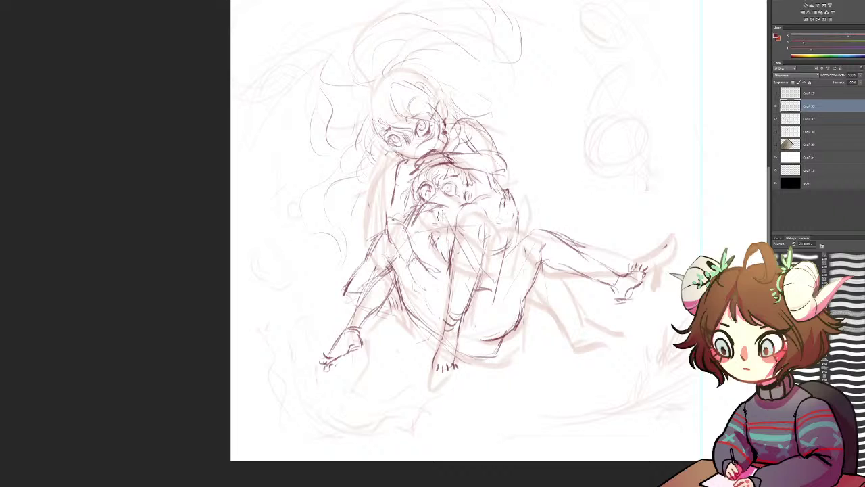
Round off the raised knees below the hidden face and define the gap between the two legs
key("b")
mouse_move(425, 204)
left_mouse_down()
mouse_move(442, 200)
mouse_move(455, 226)
left_mouse_up()
mouse_move(483, 282)
left_mouse_down()
mouse_move(476, 291)
mouse_move(483, 290)
left_mouse_up()
left_click_drag(497, 258, 484, 280)
mouse_move(506, 229)
left_mouse_down()
mouse_move(483, 280)
mouse_move(489, 246)
mouse_move(483, 255)
left_mouse_up()
key("ctrl+z")
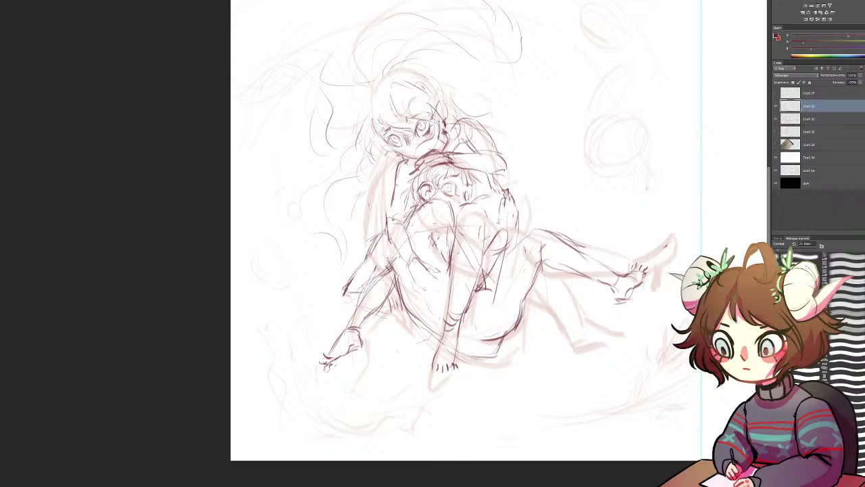
left_click_drag(489, 199, 471, 205)
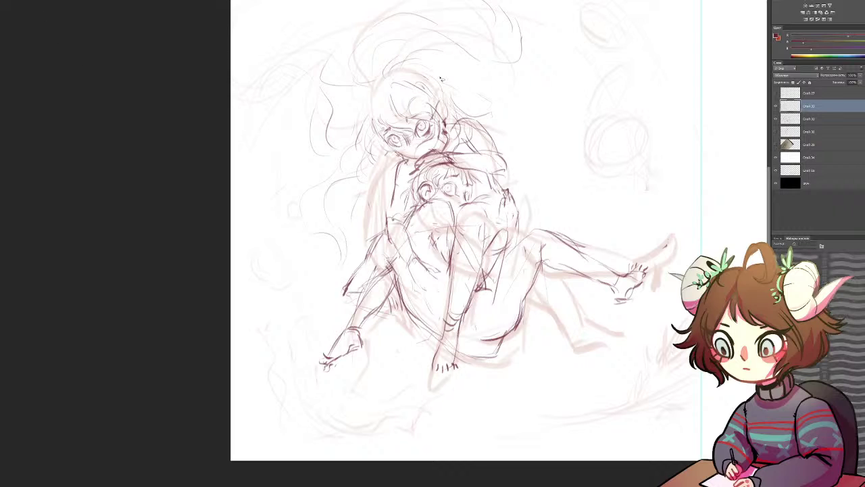
Select the long-haired figure's head, scale it down slightly with Free Transform and deselect it
mouse_move(417, 62)
left_mouse_down()
mouse_move(370, 142)
mouse_move(383, 156)
mouse_move(416, 160)
mouse_move(450, 124)
mouse_move(406, 55)
left_mouse_up()
key("ctrl+t")
left_click_drag(356, 51, 367, 61)
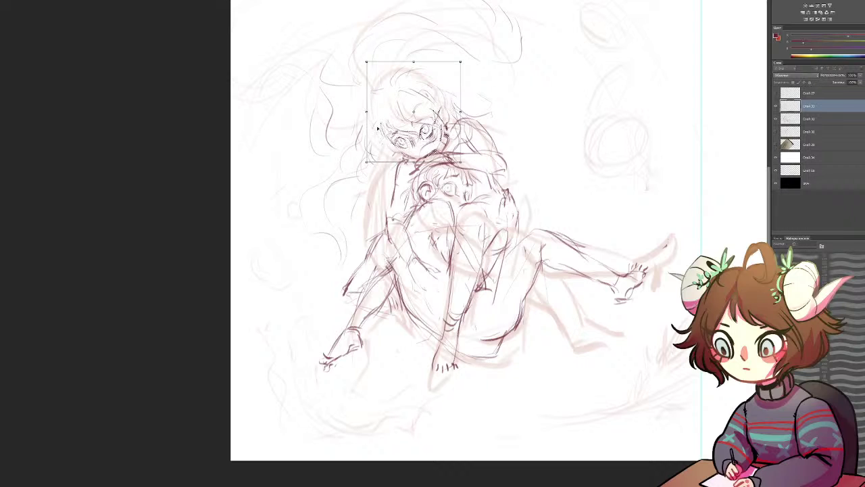
left_click_drag(366, 62, 368, 63)
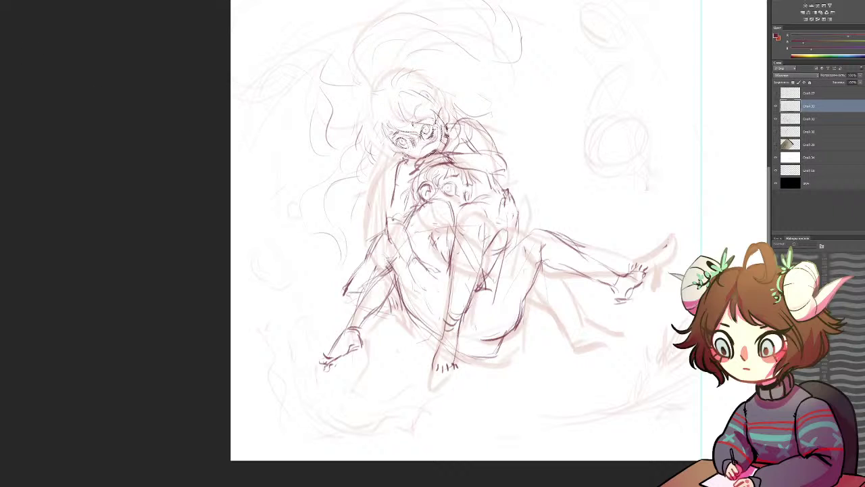
key("ctrl+d")
key("b")
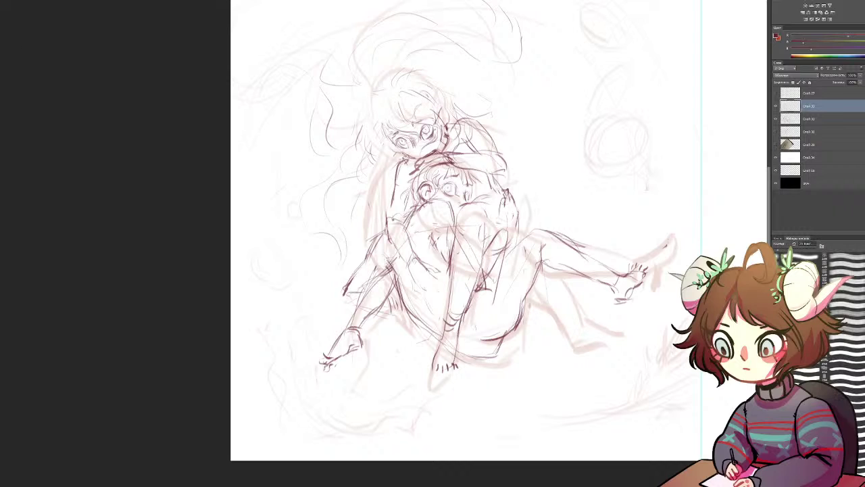
Sketch a bent leg below the outstretched one, with its knee, shin and a foot pointing down
left_click_drag(486, 324, 504, 309)
left_click_drag(557, 293, 541, 344)
mouse_move(525, 322)
left_mouse_down()
mouse_move(513, 366)
mouse_move(535, 358)
mouse_move(534, 373)
mouse_move(516, 352)
mouse_move(522, 346)
left_mouse_up()
key("e")
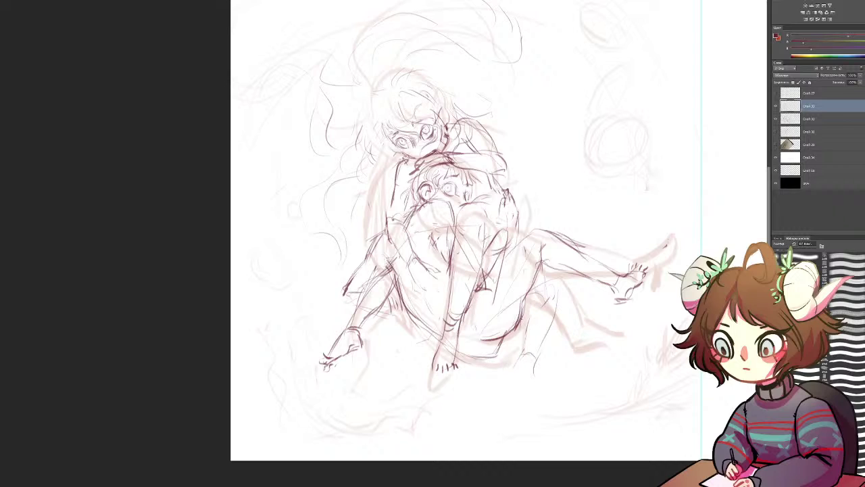
mouse_move(527, 286)
left_mouse_down()
mouse_move(560, 278)
mouse_move(566, 300)
mouse_move(537, 367)
left_mouse_up()
mouse_move(559, 316)
left_mouse_down()
mouse_move(534, 370)
mouse_move(512, 386)
mouse_move(524, 380)
mouse_move(528, 403)
mouse_move(539, 408)
left_mouse_up()
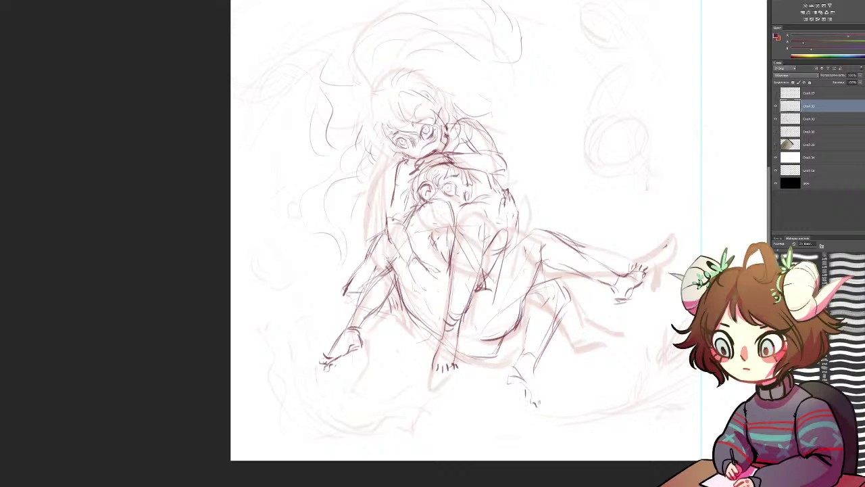
Refine the lower foot's contour and hatch a shadow under the thigh beside the bent leg
left_click_drag(533, 370, 539, 387)
left_click_drag(539, 387, 542, 396)
left_click_drag(507, 336, 503, 345)
left_click_drag(502, 330, 514, 345)
left_click_drag(518, 334, 528, 297)
left_click_drag(534, 287, 525, 323)
left_click_drag(529, 320, 549, 282)
left_click_drag(546, 304, 560, 290)
left_click_drag(549, 297, 544, 270)
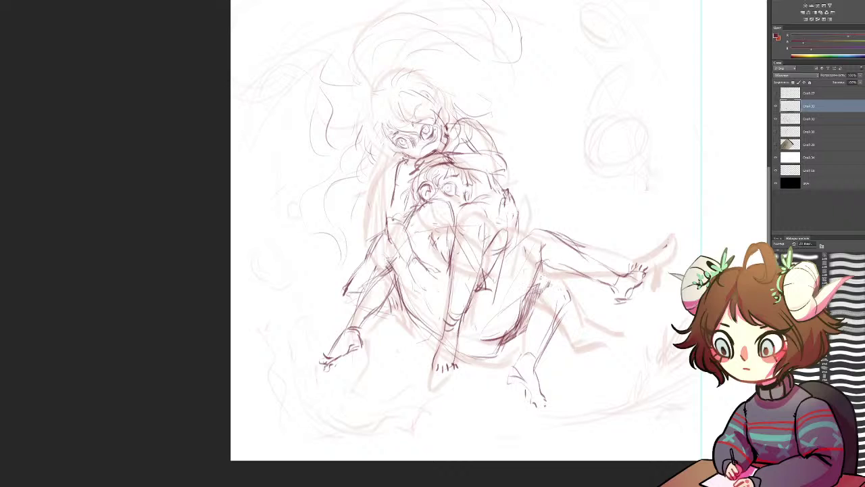
Reinforce the bent knee and inner shin line, and erase the rough outer line of that shin
left_click_drag(558, 271, 567, 286)
left_click_drag(566, 290, 556, 323)
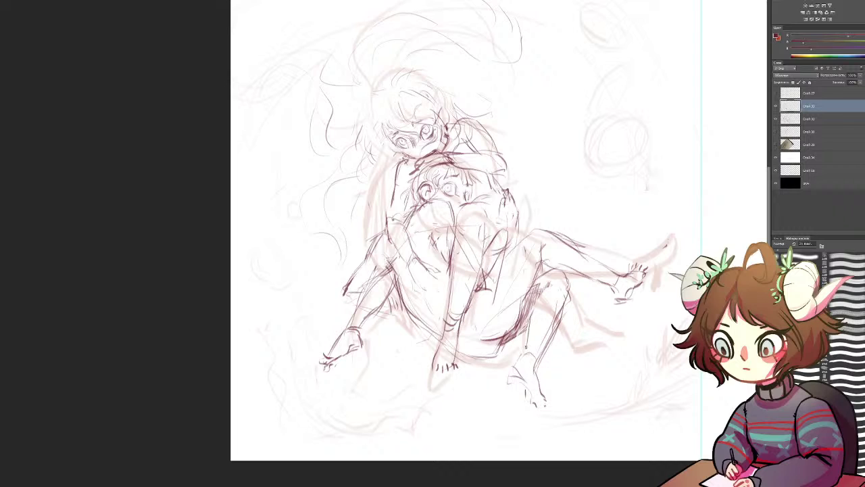
left_click_drag(530, 316, 521, 362)
left_click_drag(538, 349, 528, 364)
left_click_drag(532, 369, 525, 377)
left_click_drag(558, 309, 544, 356)
left_click_drag(575, 286, 533, 376)
Redraw the bent leg's outer contour from knee to ankle and define the toes of its foot
key("b")
left_click_drag(559, 302, 548, 340)
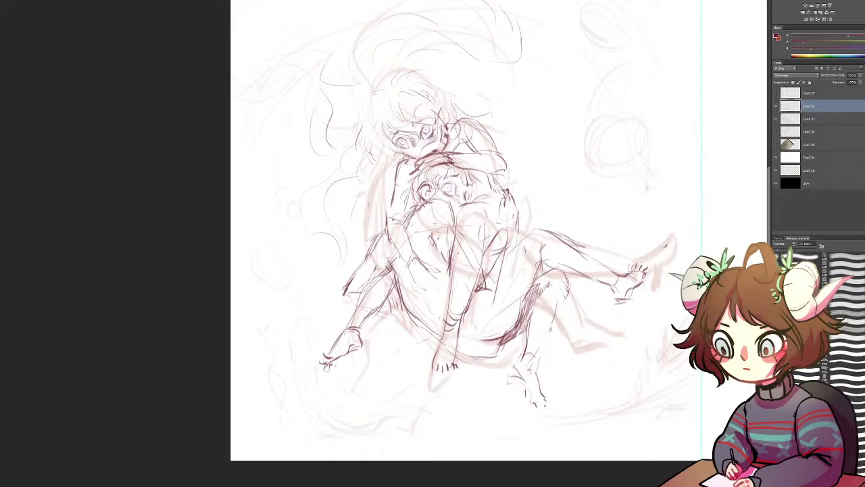
left_click_drag(567, 279, 534, 378)
mouse_move(552, 319)
left_mouse_down()
mouse_move(535, 390)
mouse_move(510, 382)
mouse_move(526, 405)
mouse_move(550, 408)
left_mouse_up()
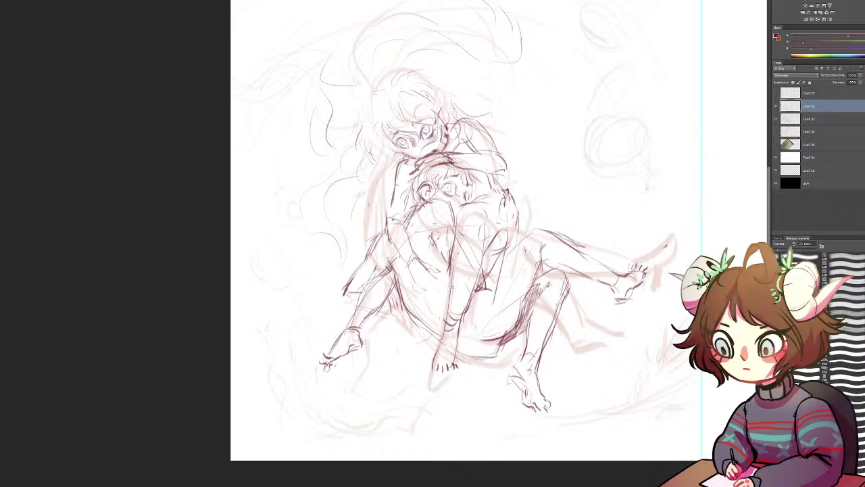
Hide the faded rough sketch and nudge the clean figure sketch slightly upward
mouse_move(472, 225)
left_mouse_down()
mouse_move(409, 244)
mouse_move(361, 230)
left_mouse_up()
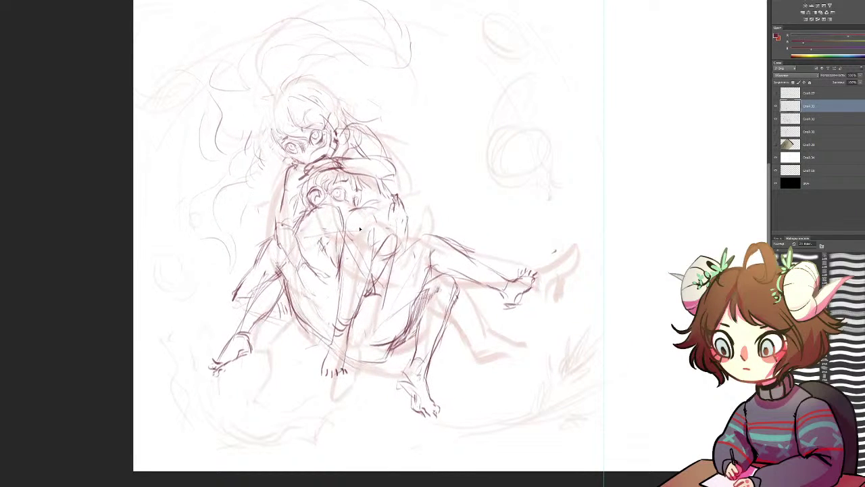
left_click(775, 119)
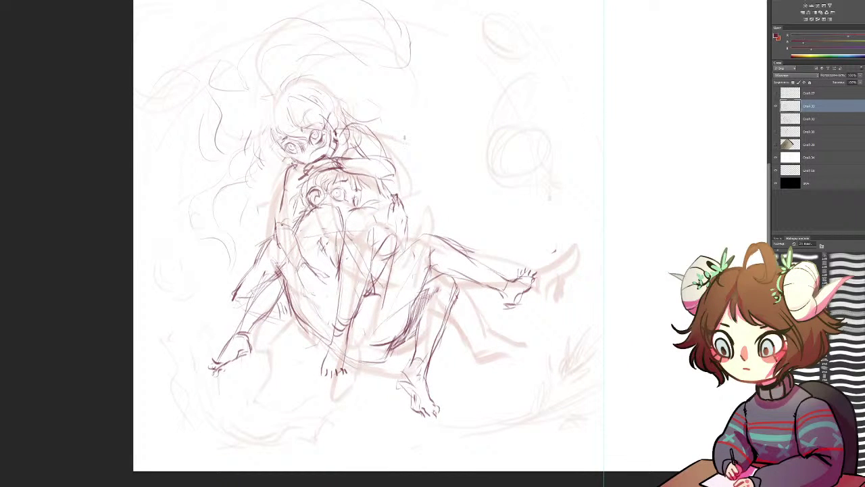
left_click_drag(354, 169, 353, 163)
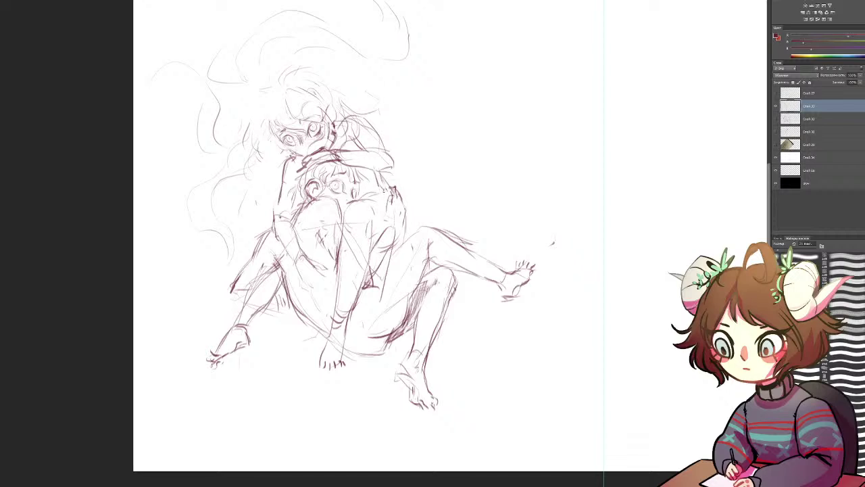
Strengthen the contours of the near arm and of the far arm wrapped around the second figure
mouse_move(282, 218)
left_mouse_down()
mouse_move(287, 261)
mouse_move(302, 270)
left_mouse_up()
left_click_drag(283, 210, 296, 167)
left_click_drag(361, 124, 386, 167)
left_click_drag(336, 156, 392, 166)
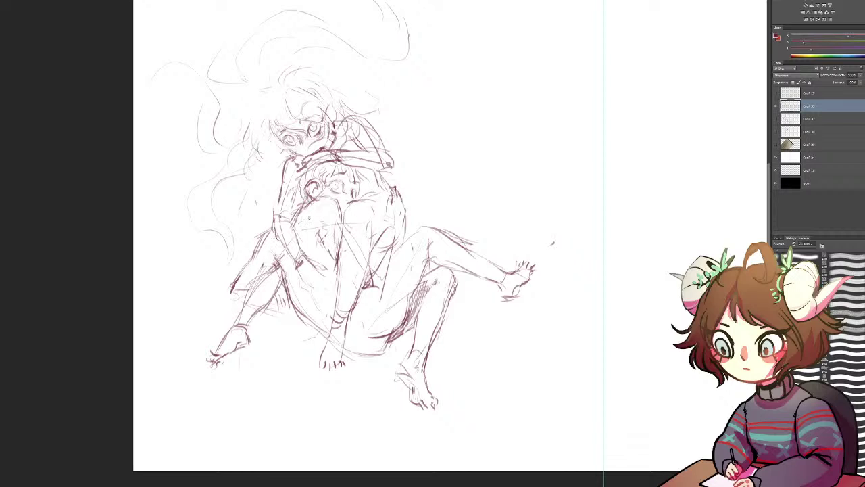
Erase the messy lines at the near elbow and redraw the near upper arm's outer contour
key("e")
left_click_drag(269, 237, 251, 258)
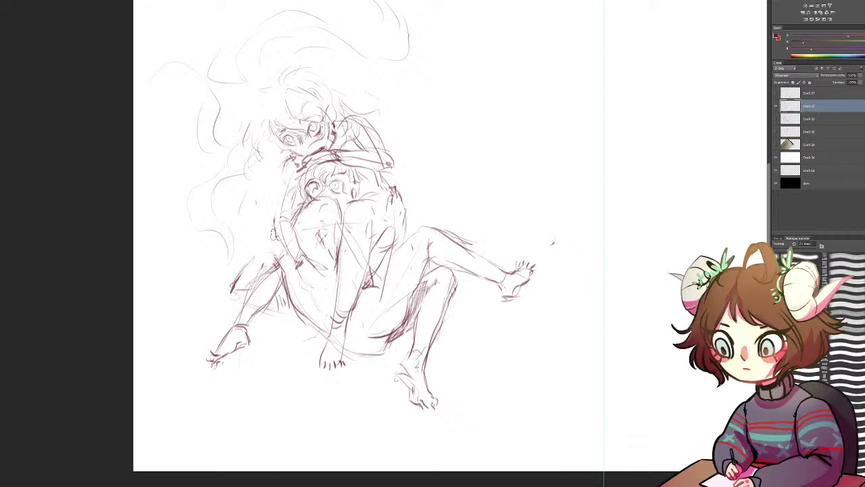
mouse_move(288, 165)
left_mouse_down()
mouse_move(297, 174)
mouse_move(281, 187)
left_mouse_up()
left_click_drag(296, 158, 288, 167)
left_click_drag(291, 166, 280, 222)
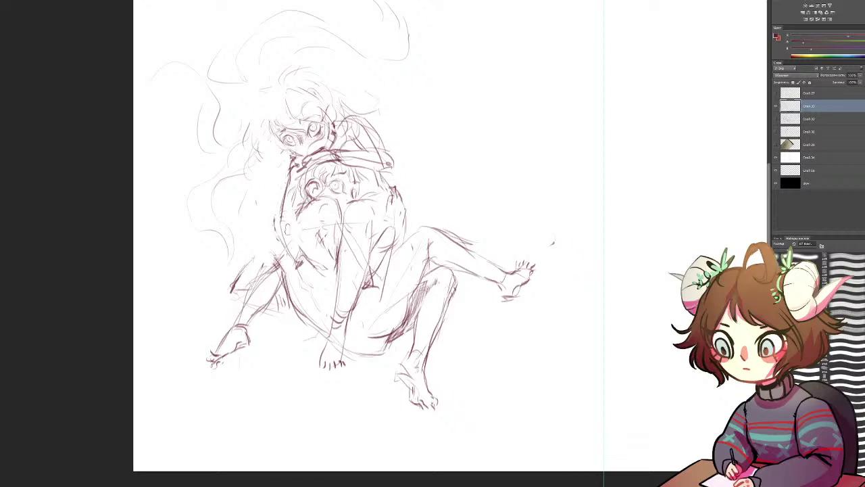
Redefine the near forearm, then erase and redraw the near hip contour as a cleaner line
left_click_drag(300, 213, 302, 260)
mouse_move(274, 221)
left_mouse_down()
mouse_move(279, 235)
mouse_move(281, 221)
left_mouse_up()
left_click_drag(284, 250, 296, 308)
mouse_move(284, 278)
left_mouse_down()
mouse_move(313, 327)
mouse_move(297, 310)
mouse_move(308, 319)
mouse_move(300, 316)
mouse_move(285, 253)
mouse_move(285, 260)
left_mouse_up()
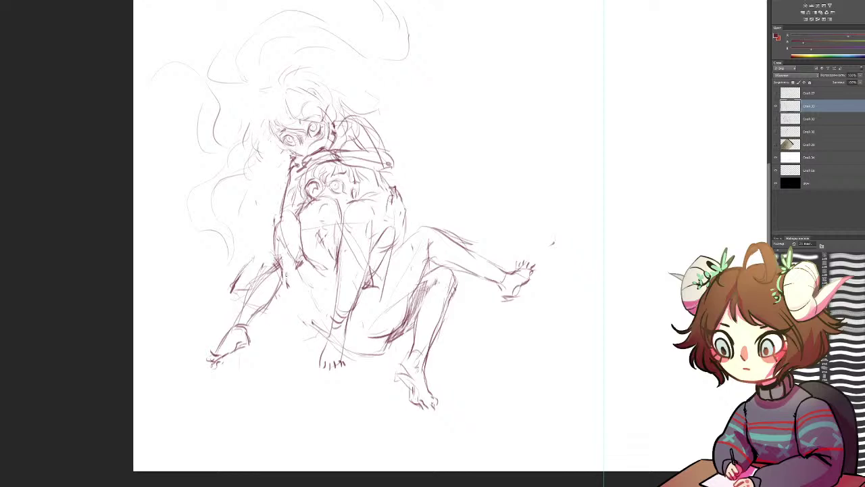
left_click_drag(282, 258, 298, 312)
left_click_drag(284, 274, 317, 329)
Hatch a shadow beside the raised knee, and touch up the far elbow and the long-haired figure's eyebrows
mouse_move(316, 196)
left_mouse_down()
mouse_move(341, 198)
mouse_move(347, 223)
mouse_move(358, 209)
mouse_move(349, 216)
mouse_move(358, 223)
left_mouse_up()
left_click_drag(282, 207, 285, 217)
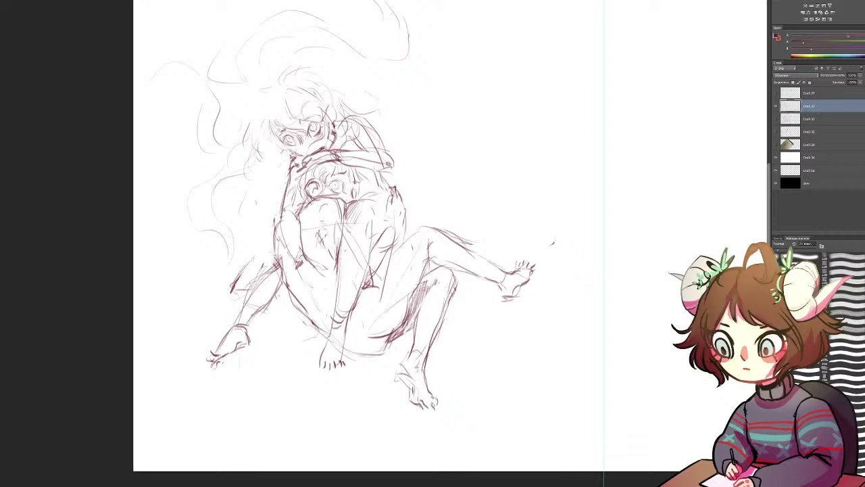
left_click_drag(384, 161, 394, 169)
left_click_drag(300, 114, 313, 119)
left_click_drag(379, 243, 429, 261)
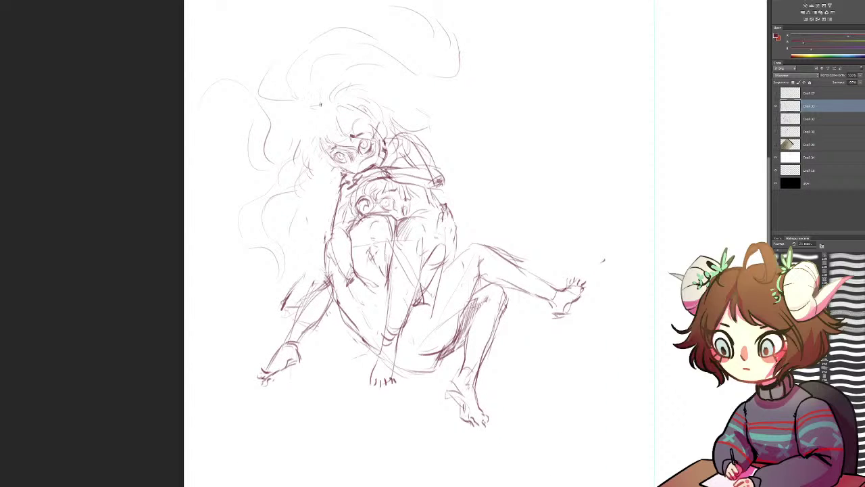
left_click_drag(336, 142, 341, 148)
Touch up the seat's lower edge and reshape the far hand on the second figure's back, undoing stray strokes
left_click_drag(397, 362, 423, 370)
mouse_move(443, 211)
left_mouse_down()
mouse_move(442, 235)
mouse_move(458, 230)
mouse_move(456, 251)
mouse_move(442, 248)
mouse_move(448, 258)
left_mouse_up()
key("ctrl+z")
mouse_move(443, 228)
left_mouse_down()
mouse_move(437, 243)
mouse_move(453, 235)
left_mouse_up()
key("ctrl+z")
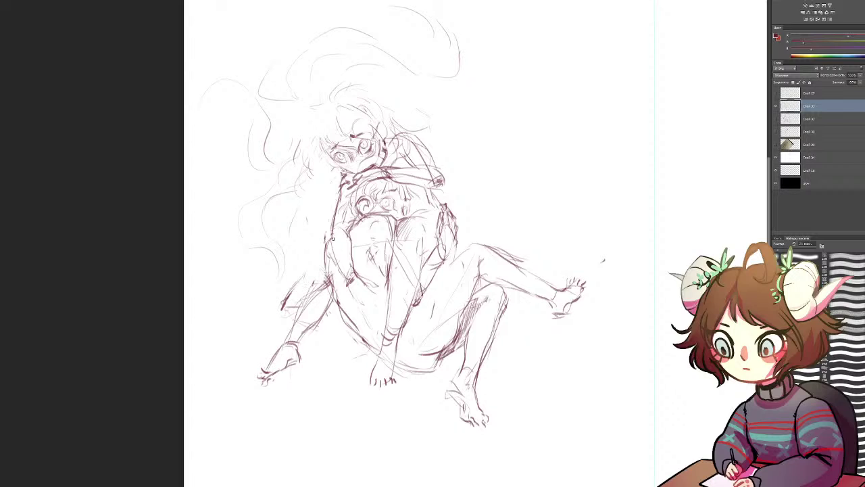
Reinforce the near hip line and erase the extra limb shape above the leg behind it
mouse_move(319, 253)
left_mouse_down()
mouse_move(296, 279)
mouse_move(319, 280)
mouse_move(340, 316)
left_mouse_up()
key("e")
left_click_drag(311, 288, 304, 301)
left_click_drag(325, 243, 287, 302)
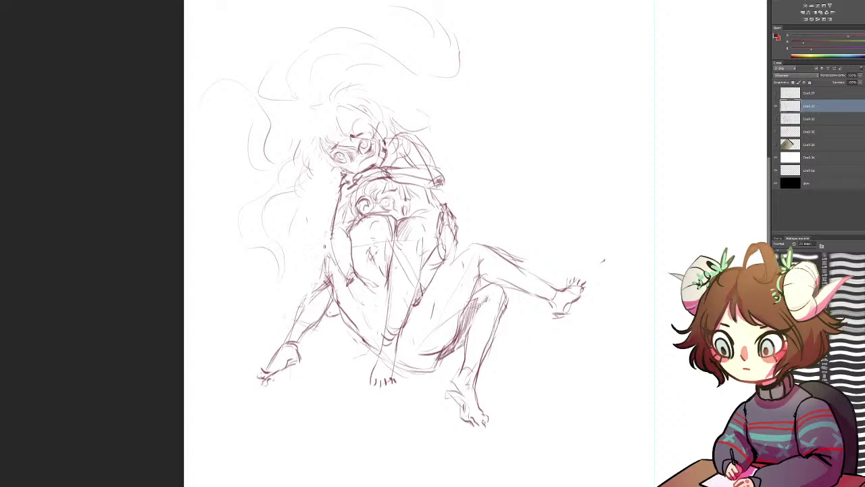
Sketch the body contour running down to the supporting arm and add a short line behind that arm
left_click_drag(330, 236, 314, 260)
left_click_drag(349, 233, 358, 216)
mouse_move(322, 242)
left_mouse_down()
mouse_move(351, 232)
mouse_move(325, 242)
mouse_move(313, 276)
left_mouse_up()
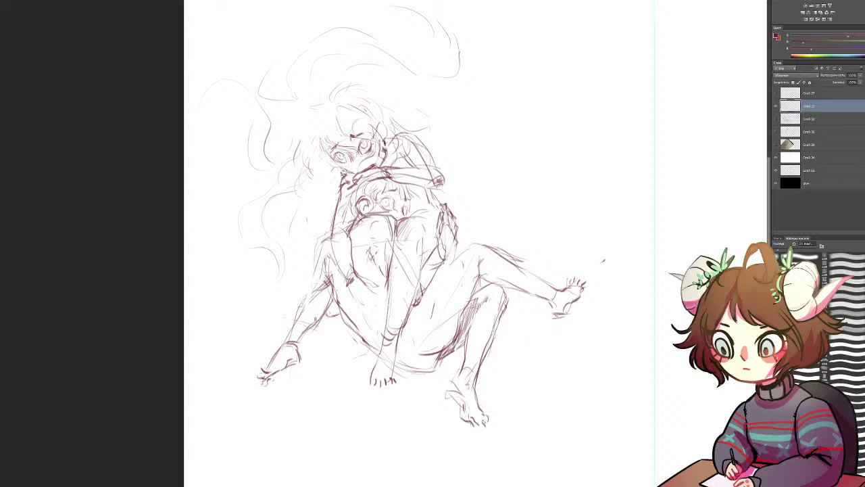
left_click_drag(318, 324, 338, 316)
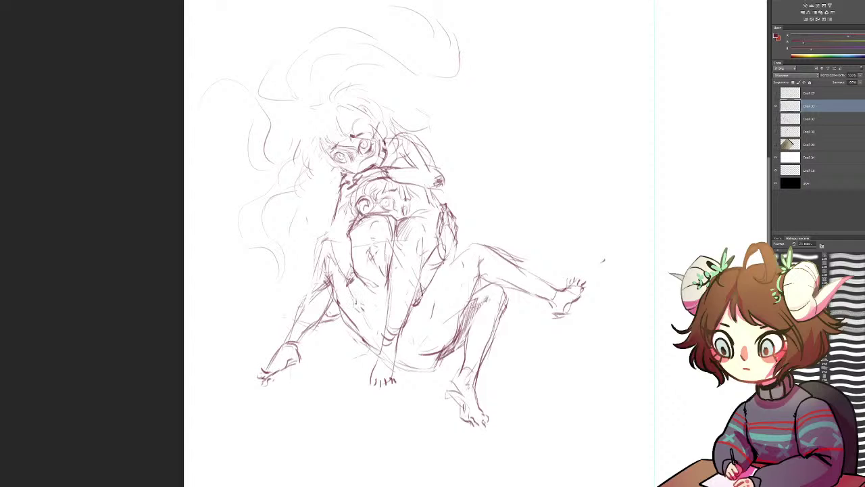
Erase the overlapping knee and thigh lines across the near figure's torso and draw a horizontal contour above the hip
mouse_move(355, 301)
left_mouse_down()
mouse_move(368, 304)
mouse_move(373, 286)
left_mouse_up()
left_click_drag(372, 281, 373, 293)
left_click_drag(360, 174, 362, 192)
key("e")
left_click_drag(369, 303, 357, 310)
key("e")
left_click_drag(350, 232, 352, 260)
key("e")
mouse_move(360, 288)
left_mouse_down()
mouse_move(368, 296)
mouse_move(352, 290)
mouse_move(369, 289)
left_mouse_up()
left_click_drag(326, 219, 324, 241)
mouse_move(325, 241)
left_mouse_down()
mouse_move(379, 228)
mouse_move(372, 239)
left_mouse_up()
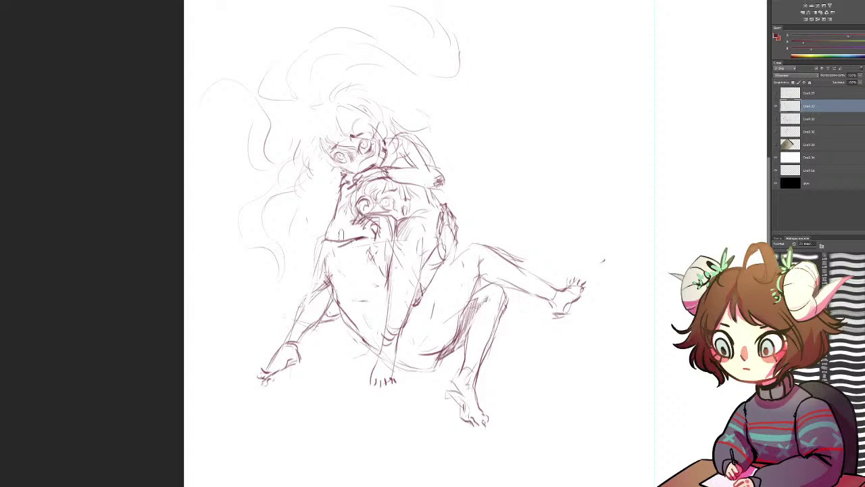
Erase the upper embracing arm's elbow and redraw its upper arm and forearm closer to the body
mouse_move(333, 225)
left_mouse_down()
mouse_move(358, 226)
mouse_move(350, 239)
mouse_move(324, 240)
mouse_move(331, 205)
mouse_move(325, 223)
mouse_move(343, 231)
left_mouse_up()
key("e")
mouse_move(438, 171)
left_mouse_down()
mouse_move(419, 159)
mouse_move(430, 185)
left_mouse_up()
key("b")
left_click_drag(410, 133, 430, 183)
left_click_drag(413, 153, 434, 196)
left_click_drag(380, 169, 425, 186)
mouse_move(410, 142)
left_mouse_down()
mouse_move(430, 196)
mouse_move(423, 192)
left_mouse_up()
Erase the horizontal line above the near hip and redraw the folded forearm and side contour beneath the long-haired figure
key("e")
left_click_drag(359, 239, 332, 241)
key("b")
mouse_move(341, 188)
left_mouse_down()
mouse_move(318, 236)
mouse_move(347, 222)
mouse_move(366, 222)
mouse_move(352, 234)
mouse_move(364, 231)
mouse_move(318, 270)
left_mouse_up()
mouse_move(323, 235)
left_mouse_down()
mouse_move(320, 250)
mouse_move(331, 269)
left_mouse_up()
mouse_move(338, 239)
left_mouse_down()
mouse_move(331, 270)
mouse_move(343, 309)
mouse_move(329, 242)
left_mouse_up()
key("e")
mouse_move(325, 242)
left_mouse_down()
mouse_move(318, 269)
mouse_move(319, 249)
left_mouse_up()
left_click_drag(327, 240, 338, 239)
left_click_drag(315, 268, 305, 287)
key("b")
mouse_move(333, 241)
left_mouse_down()
mouse_move(309, 288)
mouse_move(318, 267)
left_mouse_up()
left_click_drag(327, 322, 346, 307)
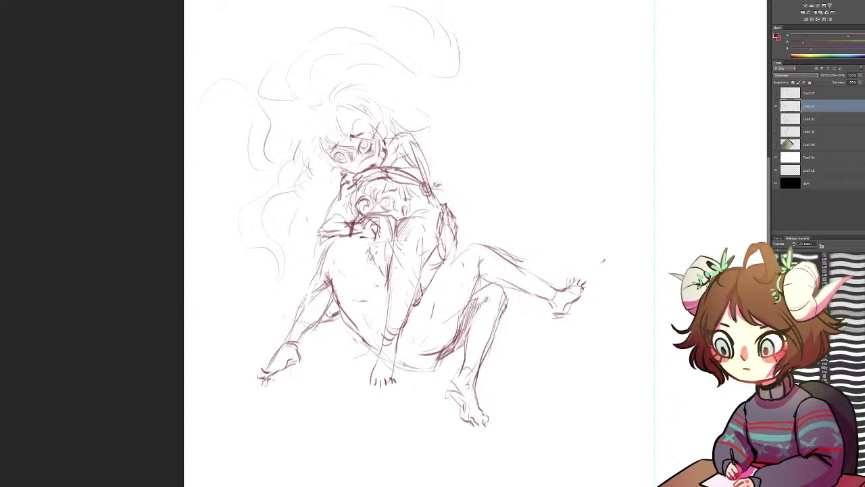
Reinforce the supporting arm's outline and redraw the central limb's long edge with a firmer line
left_click_drag(315, 287, 281, 350)
left_click_drag(318, 318, 295, 349)
left_click_drag(396, 316, 398, 352)
key("b")
left_click_drag(423, 248, 407, 320)
mouse_move(421, 277)
left_mouse_down()
mouse_move(396, 345)
mouse_move(392, 391)
left_mouse_up()
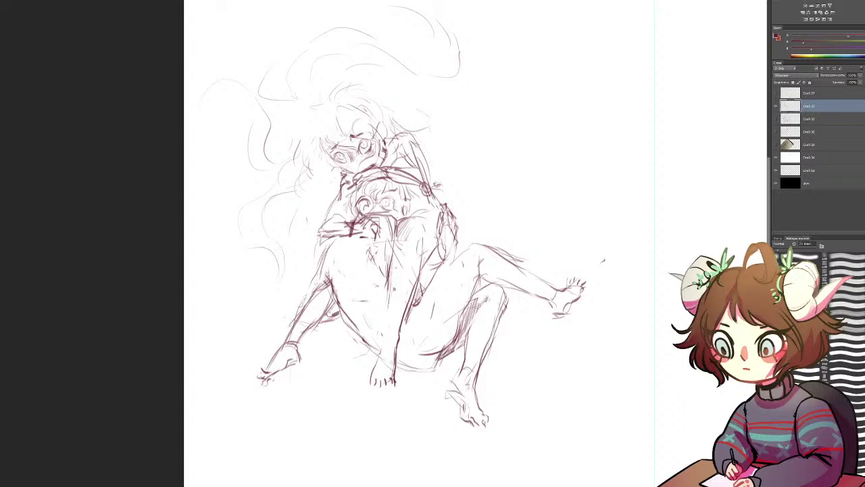
Rework the central limb's inner edge, undoing stray strokes, and darken the seat's lower contour
left_click_drag(389, 287, 383, 343)
left_click_drag(392, 303, 385, 346)
left_click_drag(402, 237, 390, 296)
key("ctrl+alt+z")
key("ctrl+alt+z")
mouse_move(438, 355)
left_mouse_down()
mouse_move(423, 355)
mouse_move(449, 350)
mouse_move(460, 329)
mouse_move(454, 315)
mouse_move(434, 324)
left_mouse_up()
mouse_move(416, 367)
left_mouse_down()
mouse_move(396, 373)
mouse_move(417, 371)
left_mouse_up()
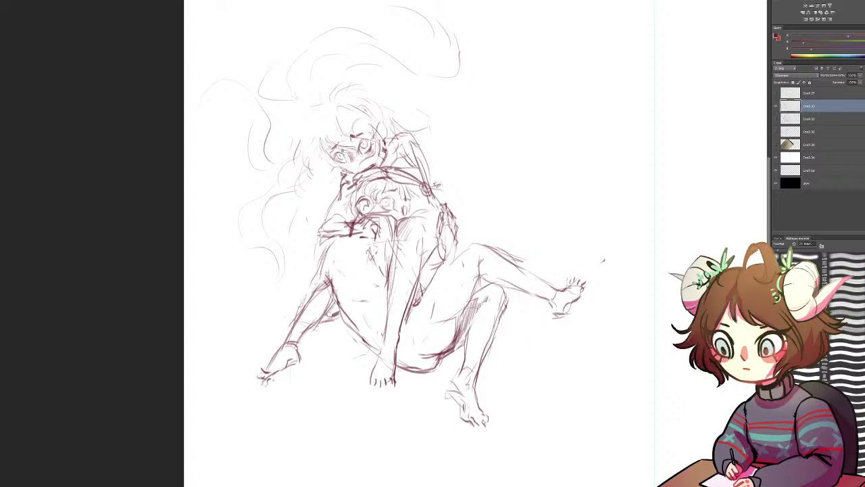
Sketch long flowing hair strands beside and above the heads and show the rough composition layer as a guide
mouse_move(430, 123)
left_mouse_down()
mouse_move(519, 141)
mouse_move(499, 207)
left_mouse_up()
left_click_drag(481, 77, 500, 63)
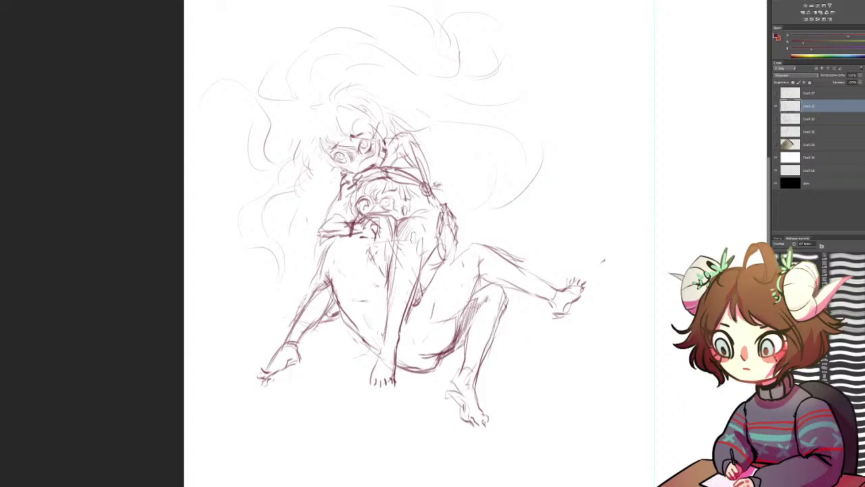
left_click(776, 118)
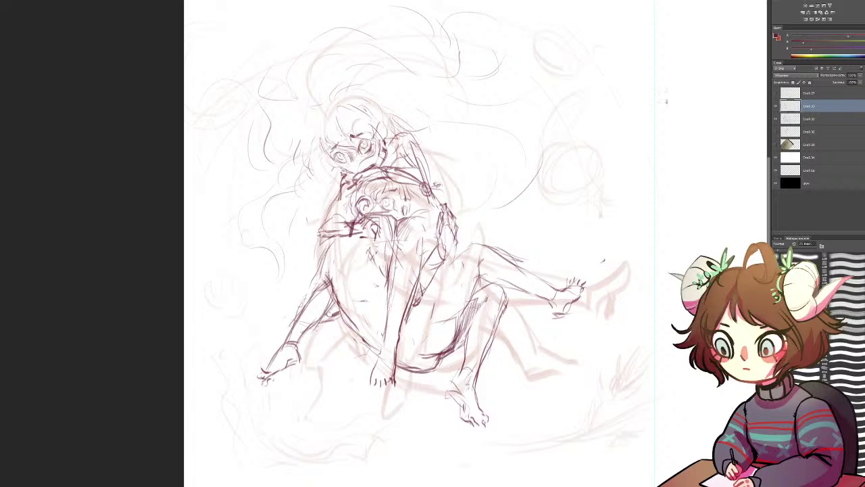
Sketch a large swirling round shape with a curled tail beside the flowing hair, following the rough composition
mouse_move(608, 119)
left_mouse_down()
mouse_move(588, 169)
mouse_move(622, 116)
mouse_move(604, 117)
mouse_move(583, 135)
mouse_move(600, 128)
left_mouse_up()
mouse_move(574, 173)
left_mouse_down()
mouse_move(555, 158)
mouse_move(589, 185)
left_mouse_up()
mouse_move(624, 159)
left_mouse_down()
mouse_move(629, 135)
mouse_move(622, 165)
left_mouse_up()
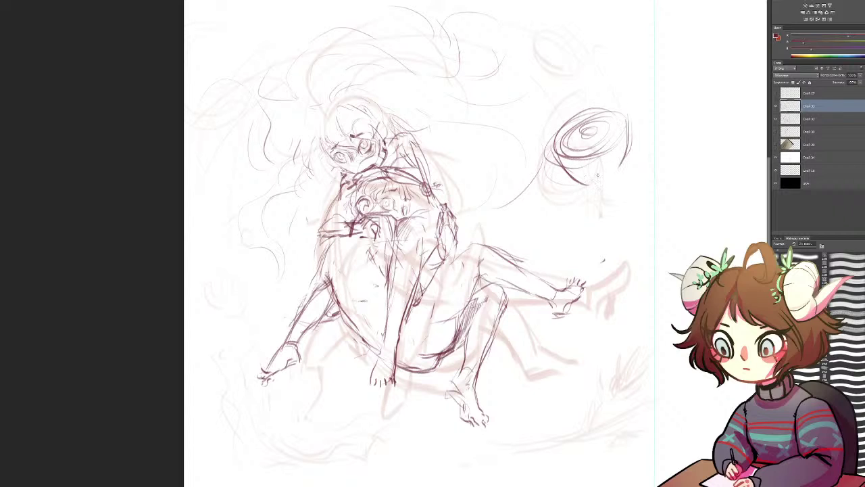
mouse_move(546, 152)
left_mouse_down()
mouse_move(574, 181)
mouse_move(604, 175)
mouse_move(613, 202)
mouse_move(609, 190)
mouse_move(596, 218)
mouse_move(607, 200)
left_mouse_up()
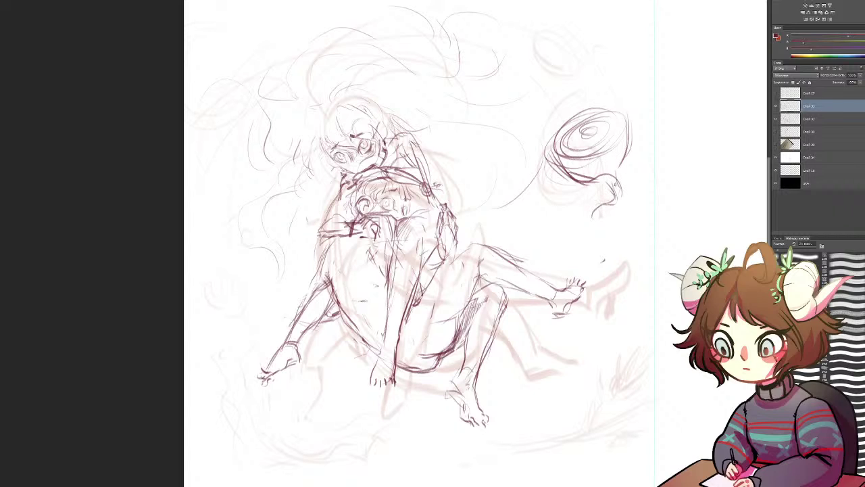
Sketch tilted ellipses stacked above the swirling shape toward the upper edge of the canvas
mouse_move(576, 95)
left_mouse_down()
mouse_move(543, 123)
mouse_move(600, 133)
mouse_move(618, 120)
left_mouse_up()
left_click_drag(548, 112, 621, 119)
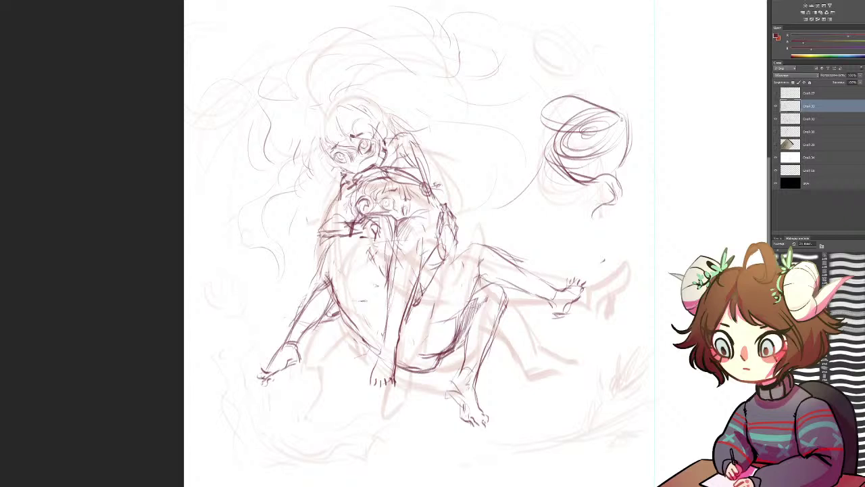
left_click_drag(542, 113, 620, 116)
mouse_move(561, 92)
left_mouse_down()
mouse_move(605, 45)
mouse_move(541, 101)
mouse_move(626, 67)
left_mouse_up()
mouse_move(627, 47)
left_mouse_down()
mouse_move(565, 71)
mouse_move(546, 103)
left_mouse_up()
mouse_move(555, 42)
left_mouse_down()
mouse_move(584, 47)
mouse_move(545, 36)
left_mouse_up()
left_click_drag(587, 2, 559, 119)
Rework the ellipses above the swirl and add smaller ovals along the top of the hair
scroll(559, 119, "up", 3)
mouse_move(558, 185)
left_mouse_down()
mouse_move(548, 197)
mouse_move(567, 181)
left_mouse_up()
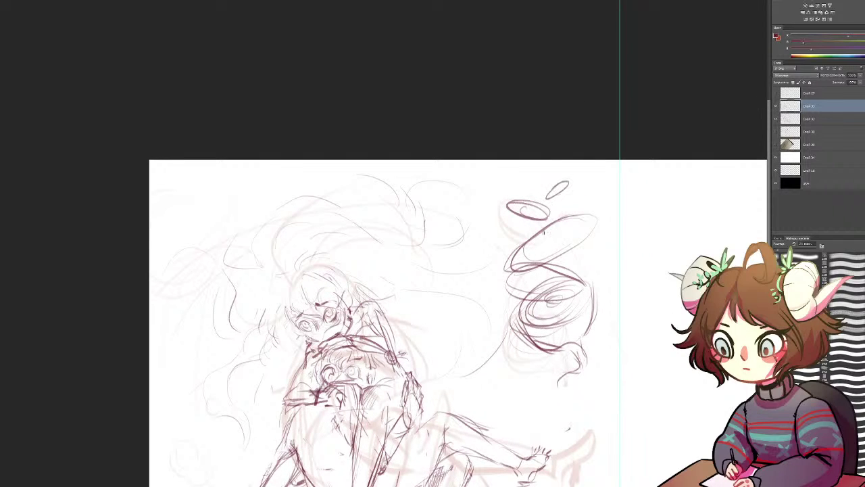
mouse_move(549, 253)
left_mouse_down()
mouse_move(577, 256)
mouse_move(534, 263)
mouse_move(527, 223)
mouse_move(504, 211)
mouse_move(500, 223)
mouse_move(576, 214)
mouse_move(534, 260)
mouse_move(511, 230)
mouse_move(501, 274)
mouse_move(520, 236)
mouse_move(482, 244)
mouse_move(504, 242)
left_mouse_up()
mouse_move(472, 184)
left_mouse_down()
mouse_move(478, 181)
mouse_move(451, 196)
left_mouse_up()
left_click_drag(389, 194, 408, 196)
left_click_drag(410, 254, 451, 141)
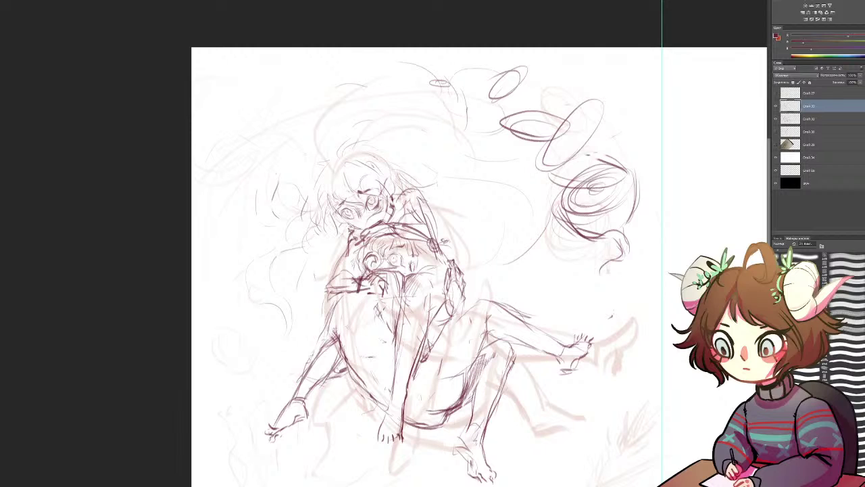
Erase and redraw the hair strands curling above and beside the long-haired figure's head
mouse_move(315, 128)
left_mouse_down()
mouse_move(335, 117)
mouse_move(327, 157)
mouse_move(371, 135)
mouse_move(409, 131)
mouse_move(446, 150)
left_mouse_up()
key("e")
mouse_move(360, 138)
left_mouse_down()
mouse_move(332, 145)
mouse_move(334, 118)
left_mouse_up()
left_click_drag(286, 163, 274, 192)
mouse_move(307, 146)
left_mouse_down()
mouse_move(371, 126)
mouse_move(440, 157)
left_mouse_up()
left_click_drag(414, 113, 446, 135)
Sketch a striped draped ribbon below the supporting hand and extend its folds beneath the figures, undoing stray strokes
left_click_drag(297, 473, 319, 293)
mouse_move(271, 266)
left_mouse_down()
mouse_move(263, 277)
mouse_move(272, 314)
mouse_move(337, 342)
left_mouse_up()
left_click_drag(341, 333, 374, 332)
mouse_move(276, 262)
left_mouse_down()
mouse_move(318, 322)
mouse_move(396, 320)
mouse_move(375, 330)
left_mouse_up()
mouse_move(265, 276)
left_mouse_down()
mouse_move(328, 346)
mouse_move(311, 339)
mouse_move(323, 345)
mouse_move(340, 327)
mouse_move(387, 331)
left_mouse_up()
mouse_move(272, 272)
left_mouse_down()
mouse_move(302, 320)
mouse_move(324, 327)
mouse_move(392, 318)
left_mouse_up()
mouse_move(277, 263)
left_mouse_down()
mouse_move(306, 312)
mouse_move(324, 322)
mouse_move(396, 308)
mouse_move(538, 330)
left_mouse_up()
mouse_move(415, 297)
left_mouse_down()
mouse_move(420, 309)
mouse_move(489, 329)
left_mouse_up()
key("e")
key("ctrl+z")
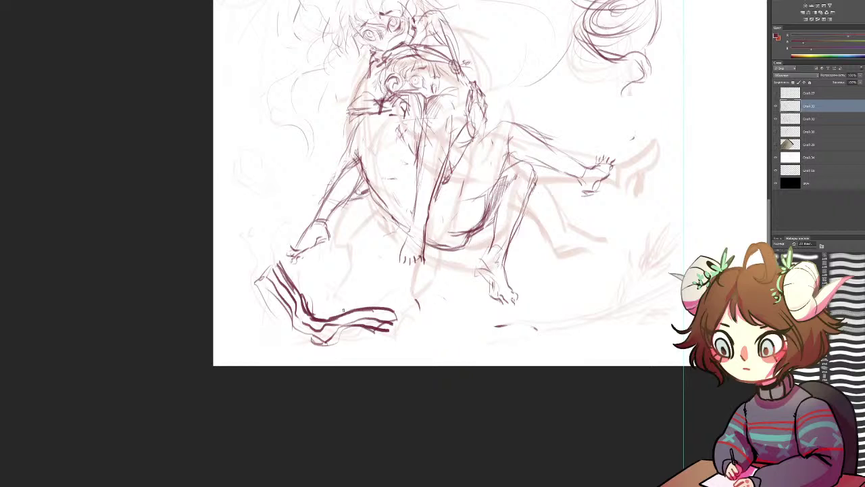
mouse_move(351, 301)
left_mouse_down()
mouse_move(362, 291)
mouse_move(463, 301)
mouse_move(418, 336)
mouse_move(356, 292)
mouse_move(395, 296)
mouse_move(378, 300)
left_mouse_up()
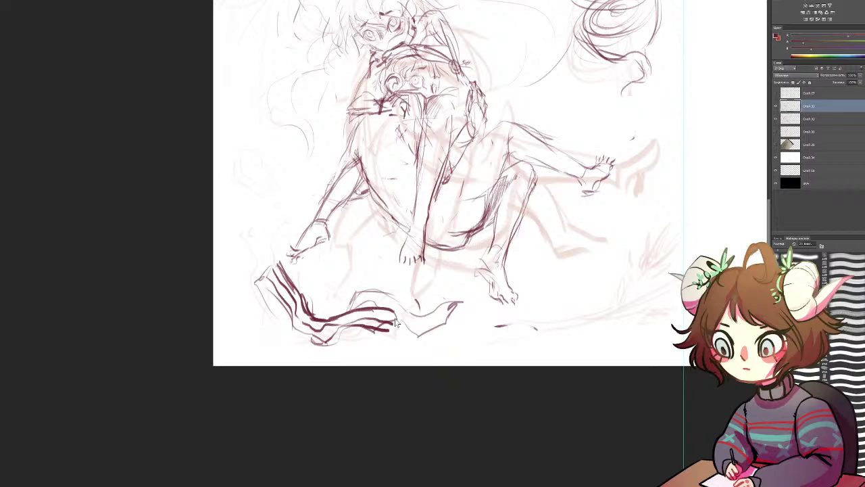
key("ctrl+minus")
key("ctrl+plus")
key("ctrl+minus")
key("ctrl+plus")
key("ctrl+minus")
key("ctrl+plus")
key("ctrl+minus")
key("ctrl+plus")
Draw an oval beside the supporting arm and sketch a low leafy branch beyond the figures' feet
mouse_move(235, 164)
left_mouse_down()
mouse_move(252, 186)
mouse_move(237, 161)
left_mouse_up()
left_click_drag(642, 294, 609, 310)
mouse_move(550, 313)
left_mouse_down()
mouse_move(517, 315)
mouse_move(596, 309)
mouse_move(663, 288)
mouse_move(604, 309)
mouse_move(612, 306)
left_mouse_up()
mouse_move(669, 275)
left_mouse_down()
mouse_move(632, 296)
mouse_move(657, 305)
left_mouse_up()
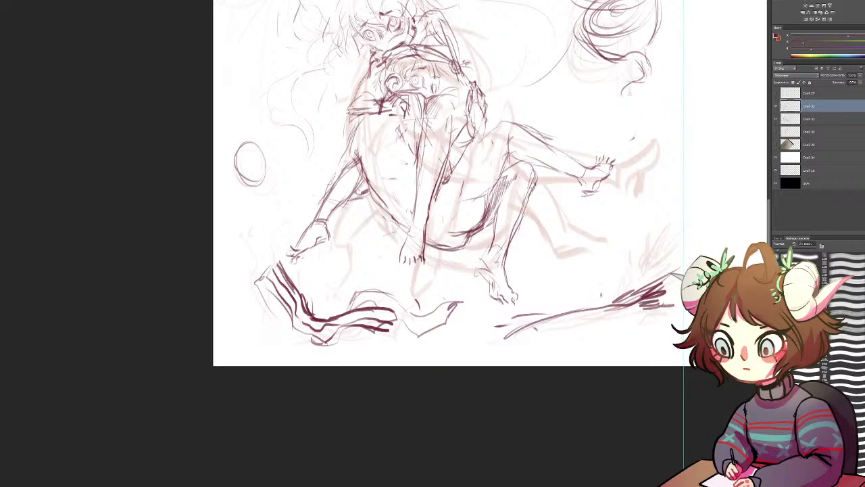
Add a second leafy branch rising from the first and sketch small drop shapes near the feet
mouse_move(653, 204)
left_mouse_down()
mouse_move(570, 309)
mouse_move(627, 240)
left_mouse_up()
left_click_drag(617, 273, 601, 281)
mouse_move(638, 228)
left_mouse_down()
mouse_move(623, 264)
mouse_move(584, 253)
left_mouse_up()
mouse_move(553, 278)
left_mouse_down()
mouse_move(546, 289)
mouse_move(555, 288)
left_mouse_up()
Scatter small ovals around the figures and rework the curling hair loops above the long-haired figure's head
left_click_drag(246, 240, 238, 234)
left_click_drag(283, 99, 251, 186)
mouse_move(532, 181)
left_mouse_down()
mouse_move(521, 173)
mouse_move(532, 177)
left_mouse_up()
mouse_move(234, 40)
left_mouse_down()
mouse_move(226, 35)
mouse_move(231, 41)
left_mouse_up()
mouse_move(289, 14)
left_mouse_down()
mouse_move(268, 19)
mouse_move(283, 17)
left_mouse_up()
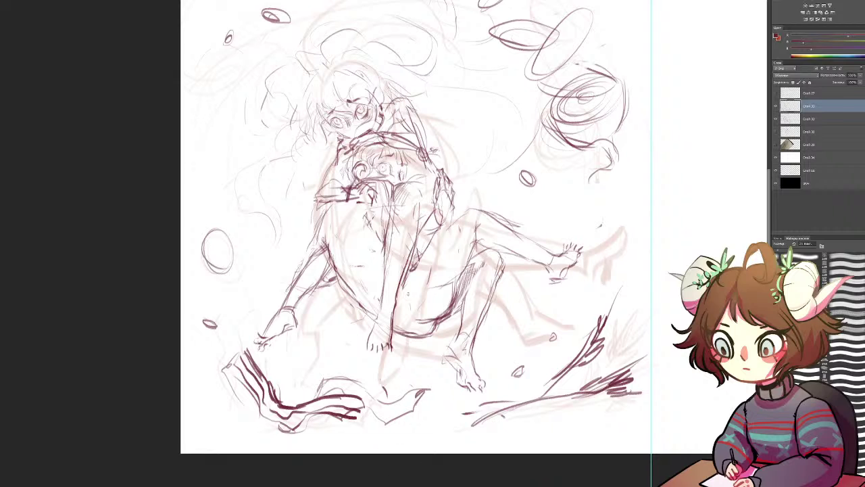
Sketch small leafy sprigs beside the flowing hair, above the large oval
left_click_drag(205, 97, 204, 117)
mouse_move(204, 117)
left_mouse_down()
mouse_move(231, 157)
mouse_move(226, 126)
mouse_move(231, 138)
mouse_move(233, 119)
mouse_move(244, 125)
mouse_move(228, 150)
mouse_move(206, 128)
mouse_move(211, 150)
left_mouse_up()
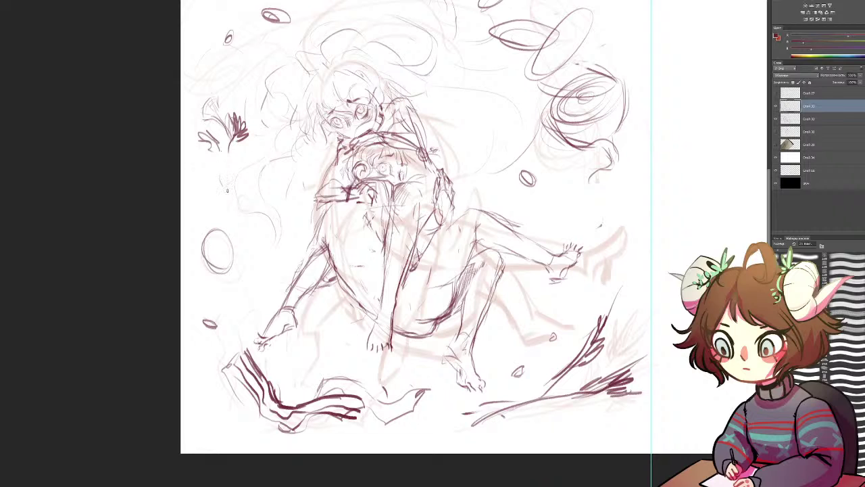
mouse_move(218, 200)
left_mouse_down()
mouse_move(201, 206)
mouse_move(217, 215)
left_mouse_up()
Sketch a halved citrus fruit with segments in the lower corner of the blank page area
mouse_move(650, 223)
left_mouse_down()
mouse_move(576, 274)
mouse_move(292, 106)
mouse_move(237, 160)
left_mouse_up()
mouse_move(656, 294)
left_mouse_down()
mouse_move(577, 335)
mouse_move(529, 319)
mouse_move(610, 304)
mouse_move(586, 291)
mouse_move(598, 283)
mouse_move(597, 297)
mouse_move(612, 279)
mouse_move(540, 317)
mouse_move(552, 329)
mouse_move(587, 313)
mouse_move(598, 316)
mouse_move(592, 327)
mouse_move(639, 298)
left_mouse_up()
left_click_drag(529, 336, 545, 357)
mouse_move(528, 329)
left_mouse_down()
mouse_move(579, 384)
mouse_move(647, 351)
left_mouse_up()
left_click_drag(672, 282, 674, 337)
mouse_move(674, 304)
left_mouse_down()
mouse_move(631, 369)
mouse_move(624, 366)
left_mouse_up()
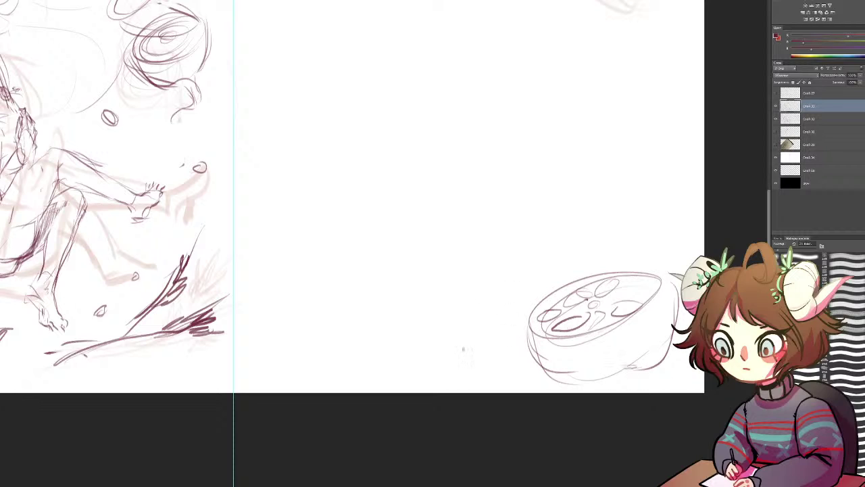
Draw a flat citrus slice with segments and a rind edge beside the halved fruit
mouse_move(410, 325)
left_mouse_down()
mouse_move(454, 346)
mouse_move(366, 359)
mouse_move(457, 358)
left_mouse_up()
left_click_drag(372, 347, 368, 345)
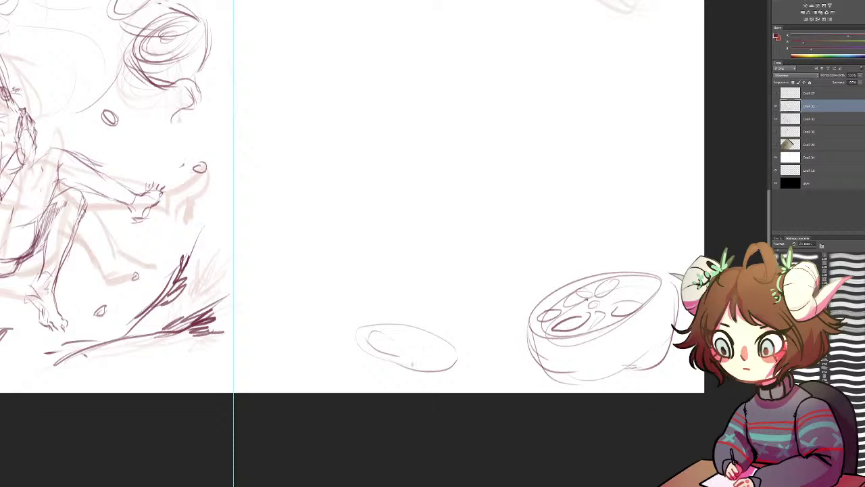
mouse_move(411, 371)
left_mouse_down()
mouse_move(436, 361)
mouse_move(405, 359)
mouse_move(407, 334)
mouse_move(406, 343)
mouse_move(390, 330)
mouse_move(450, 356)
mouse_move(430, 347)
left_mouse_up()
mouse_move(358, 360)
left_mouse_down()
mouse_move(424, 381)
mouse_move(460, 367)
left_mouse_up()
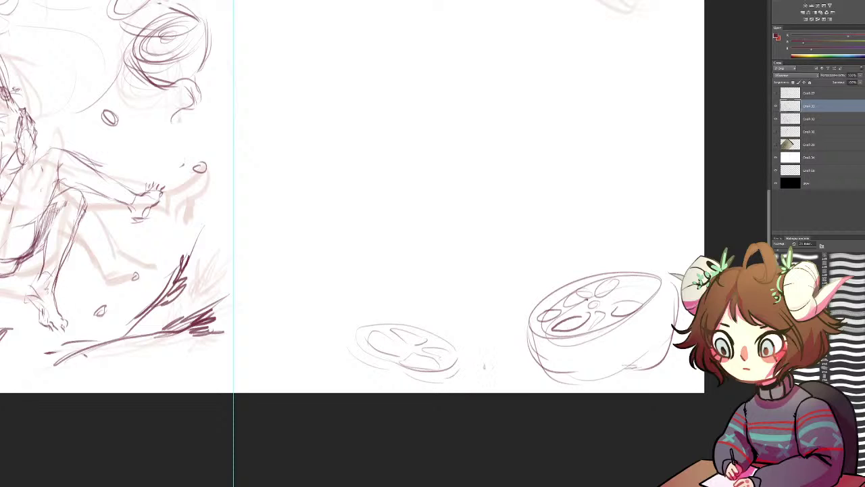
Hide the rough composition layer and gather the sketch layers into one collapsed layer group
left_click_drag(421, 229, 411, 293)
mouse_move(610, 96)
left_mouse_down()
mouse_move(614, 188)
mouse_move(645, 145)
mouse_move(617, 194)
mouse_move(626, 189)
left_mouse_up()
left_click_drag(626, 357, 783, 293)
left_click_drag(203, 84, 183, 183)
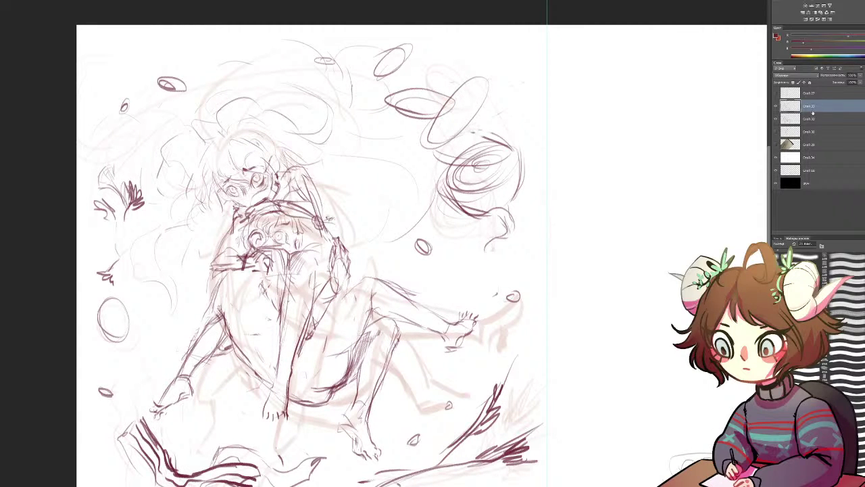
left_click(826, 170, "shift")
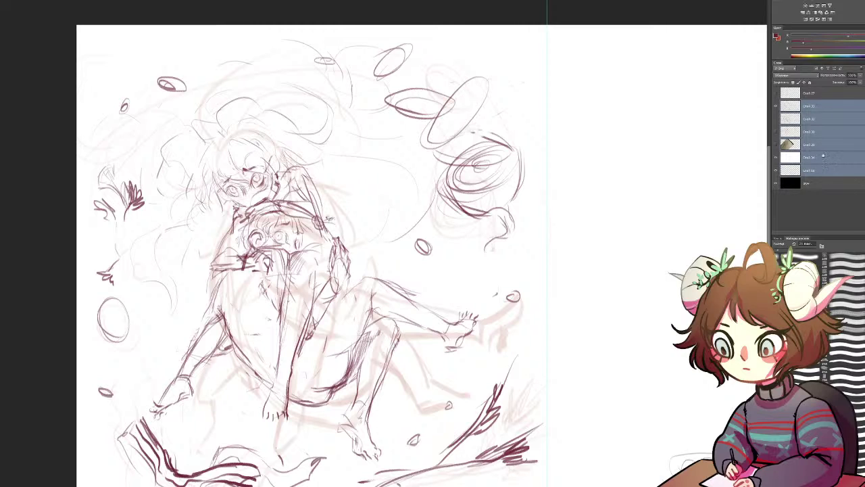
left_click(776, 144)
key("ctrl+g")
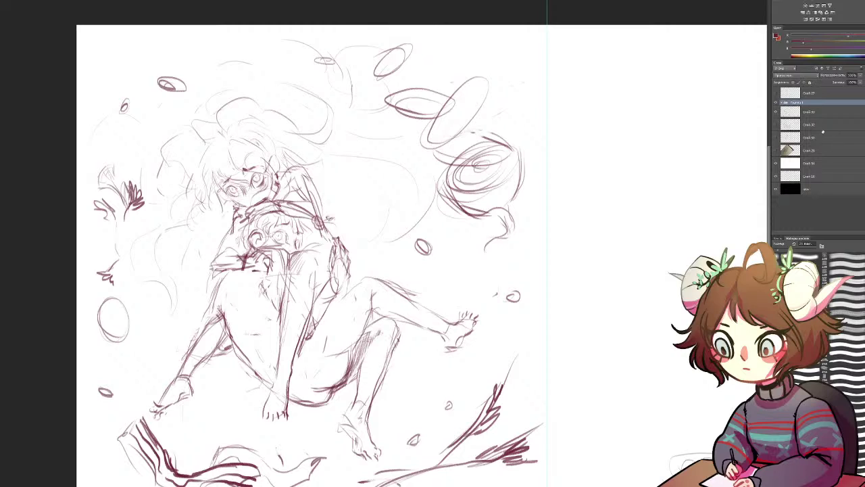
left_click(809, 113)
left_click(823, 176, "shift")
left_click_drag(791, 103, 788, 108)
left_click(782, 103)
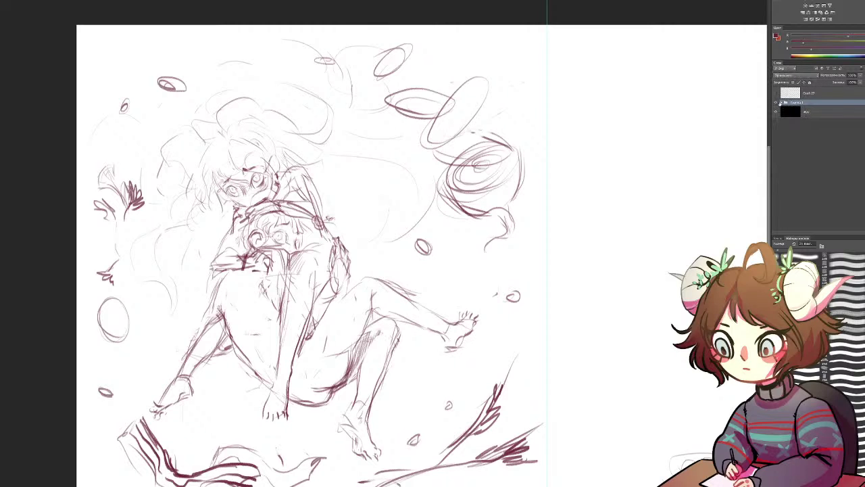
left_click(860, 76)
left_click_drag(857, 83, 830, 96)
left_click(843, 90)
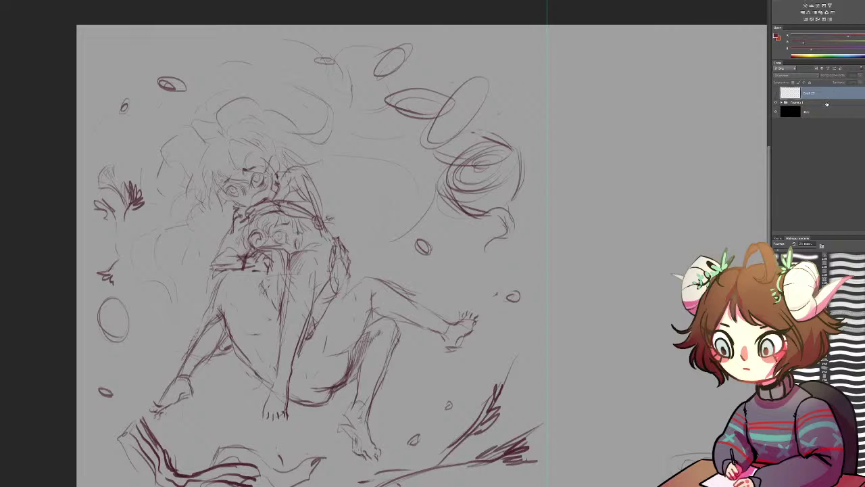
left_click(828, 103)
key("ctrl+z")
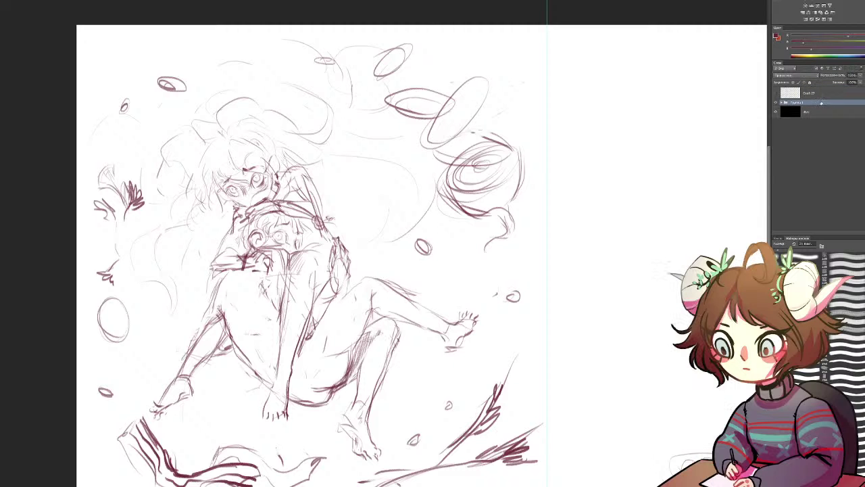
Add a new layer above the group and lower the opacity of the cleaned sketch layer inside the group
key("ctrl+shift+alt+n")
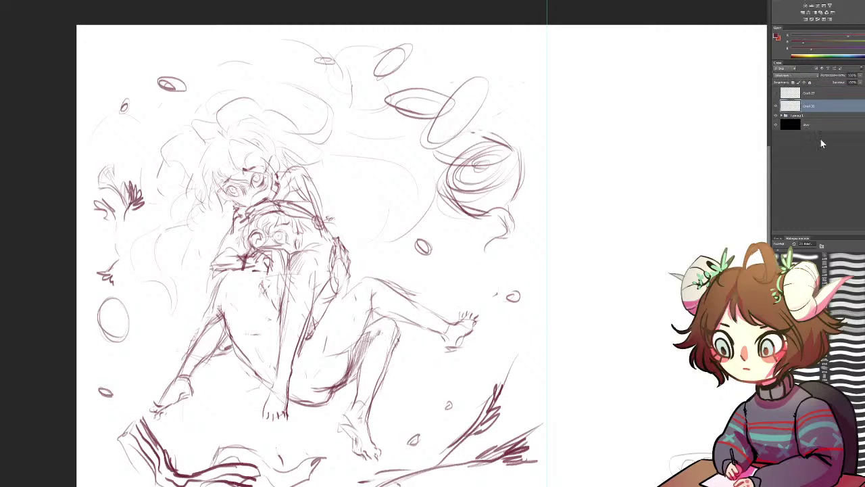
left_click(799, 116)
left_click(782, 116)
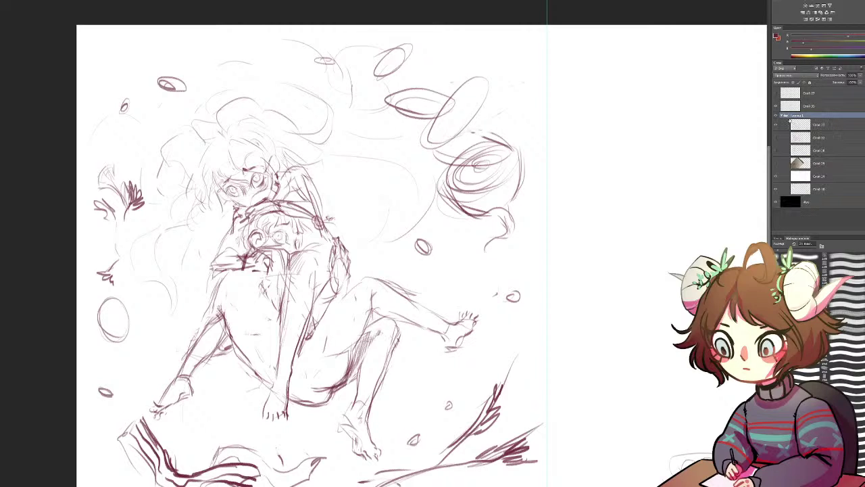
left_click(817, 125)
left_click(860, 75)
left_click_drag(850, 82, 840, 85)
Make the new empty layer active and set the drawing colour to black
left_click(815, 106)
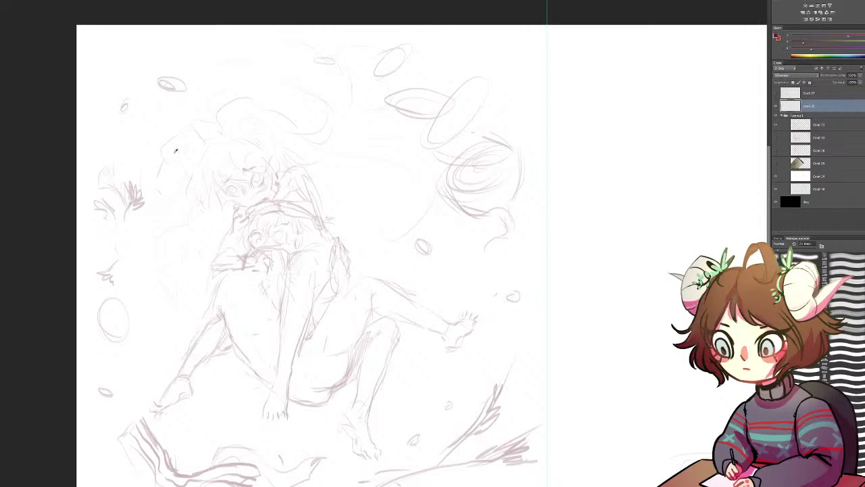
left_click_drag(389, 184, 396, 165)
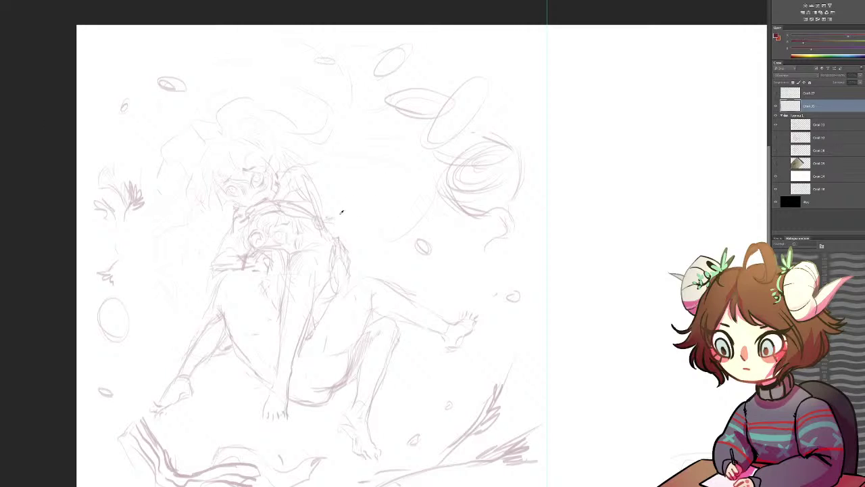
left_click(502, 135)
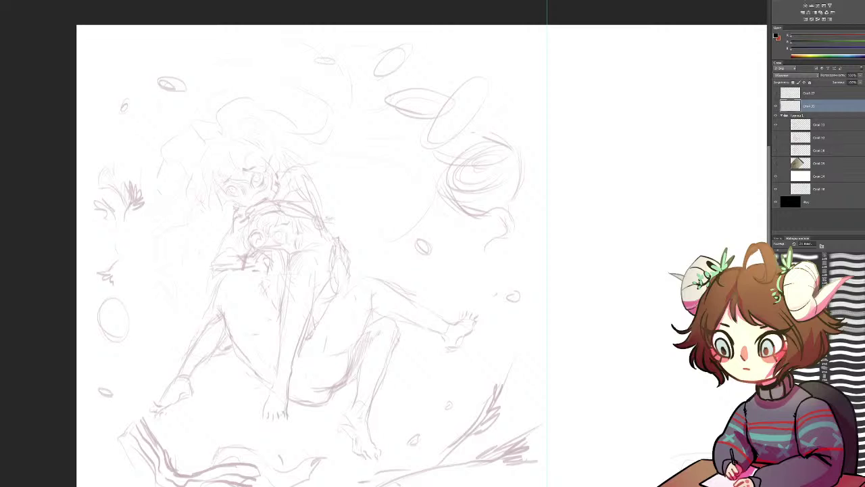
Try black line strokes over the long-haired figure's eye and face at close range, and undo them
key("ctrl+plus")
key("ctrl+plus")
key("ctrl+plus")
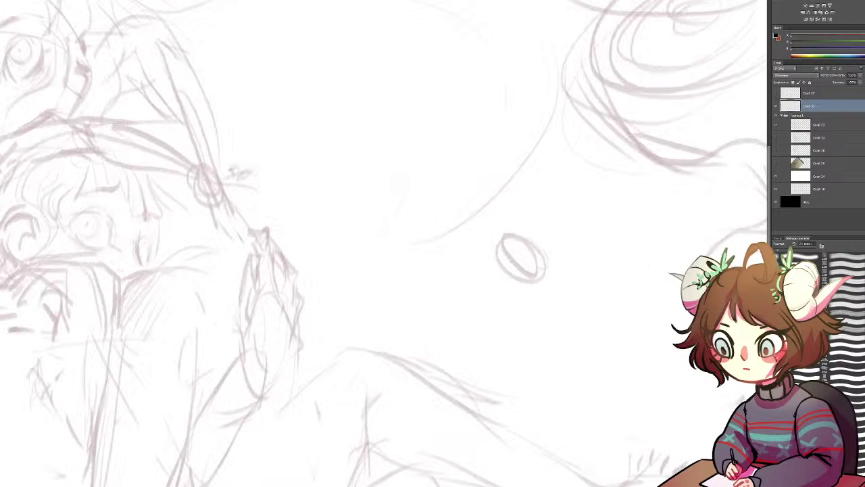
left_click_drag(26, 71, 274, 148)
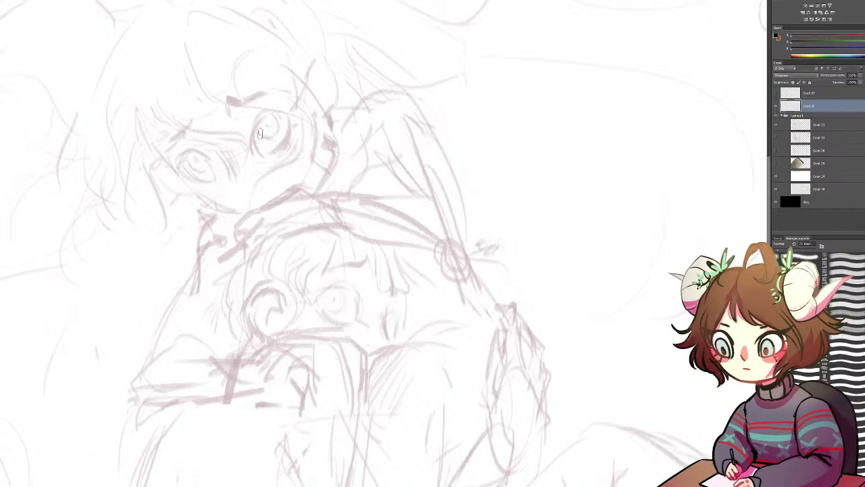
left_click_drag(777, 251, 775, 252)
left_click_drag(273, 114, 257, 129)
left_click_drag(258, 146, 265, 155)
mouse_move(256, 121)
left_mouse_down()
mouse_move(262, 153)
mouse_move(360, 195)
left_mouse_up()
key("ctrl+alt+z")
key("ctrl+alt+z")
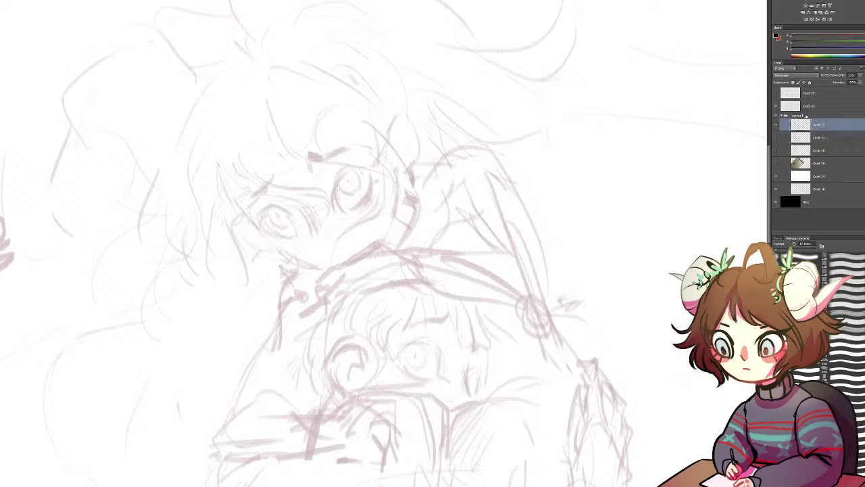
Make the empty layer directly above the sketch layer group active for the black line art
left_click(806, 102)
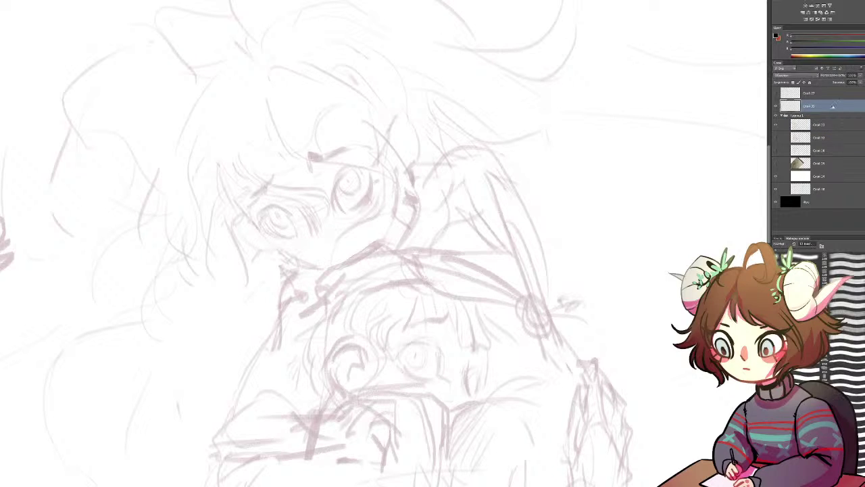
left_click(813, 115)
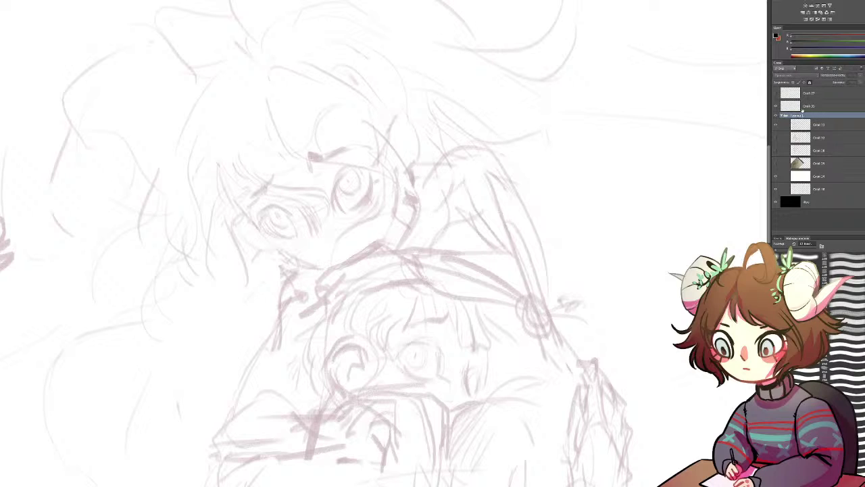
left_click(810, 106)
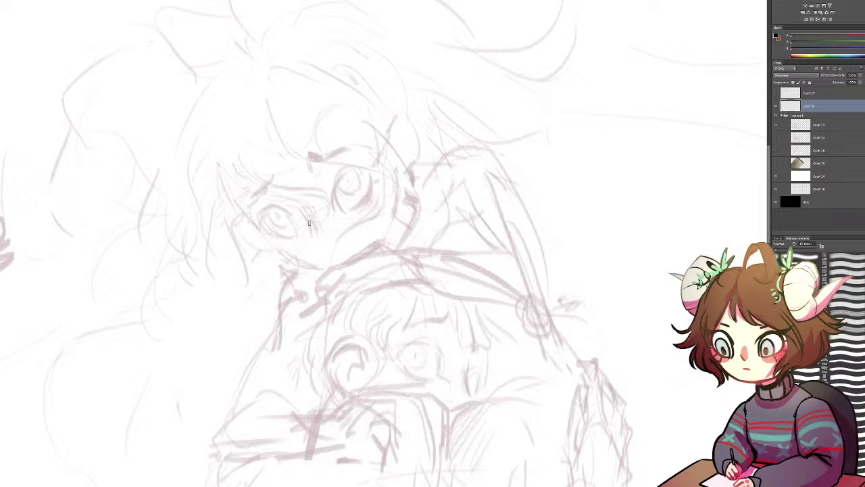
mouse_move(308, 217)
left_mouse_down()
mouse_move(312, 230)
mouse_move(305, 206)
mouse_move(315, 232)
mouse_move(315, 210)
mouse_move(317, 238)
left_mouse_up()
key("e")
key("b")
key("e")
left_click_drag(302, 235, 321, 240)
Outline the long-haired figure's larger eye in black at close range, with a thick dark lower lid
key("r")
left_click_drag(341, 206, 430, 313)
scroll(343, 195, "up", 4)
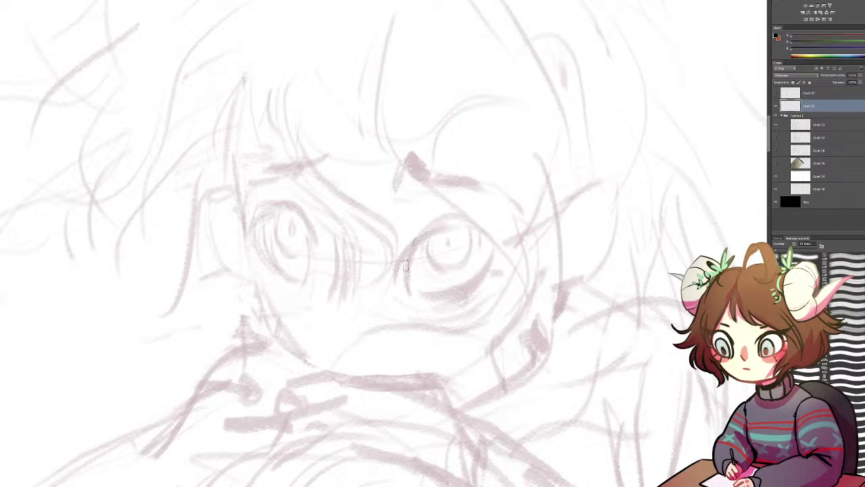
left_click_drag(424, 229, 407, 291)
left_click_drag(432, 230, 501, 238)
mouse_move(491, 269)
left_mouse_down()
mouse_move(445, 301)
mouse_move(466, 292)
left_mouse_up()
left_click_drag(491, 247, 471, 292)
mouse_move(418, 302)
left_mouse_down()
mouse_move(448, 304)
mouse_move(418, 290)
mouse_move(455, 283)
left_mouse_up()
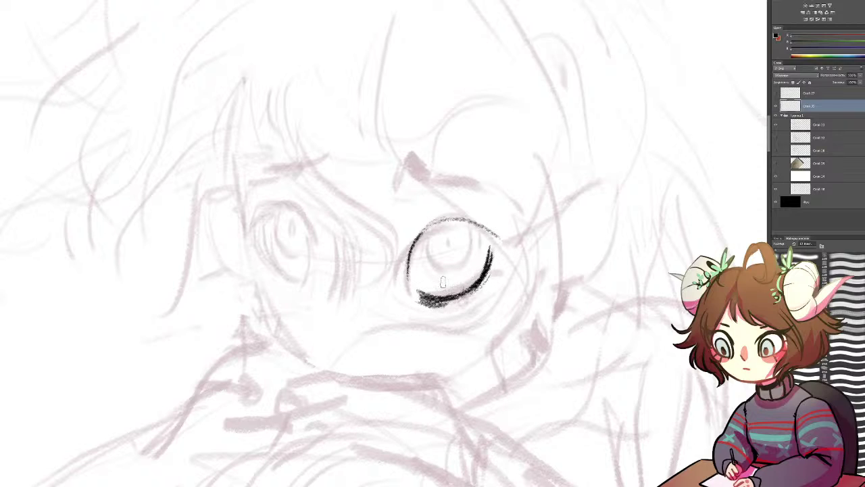
Add pointed lashes around the larger eye, thicken its upper lid, and draw its shaded iris and pupil
mouse_move(397, 229)
left_mouse_down()
mouse_move(431, 220)
mouse_move(412, 241)
mouse_move(448, 219)
mouse_move(414, 226)
mouse_move(459, 214)
mouse_move(477, 228)
mouse_move(443, 224)
mouse_move(494, 243)
mouse_move(534, 215)
left_mouse_up()
left_click_drag(499, 237, 528, 223)
left_click_drag(492, 267, 522, 276)
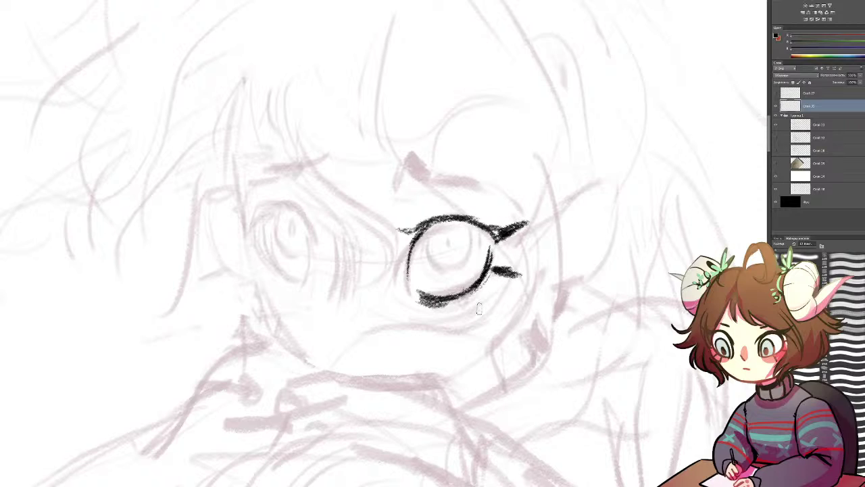
left_click_drag(470, 298, 473, 312)
left_click_drag(496, 249, 477, 297)
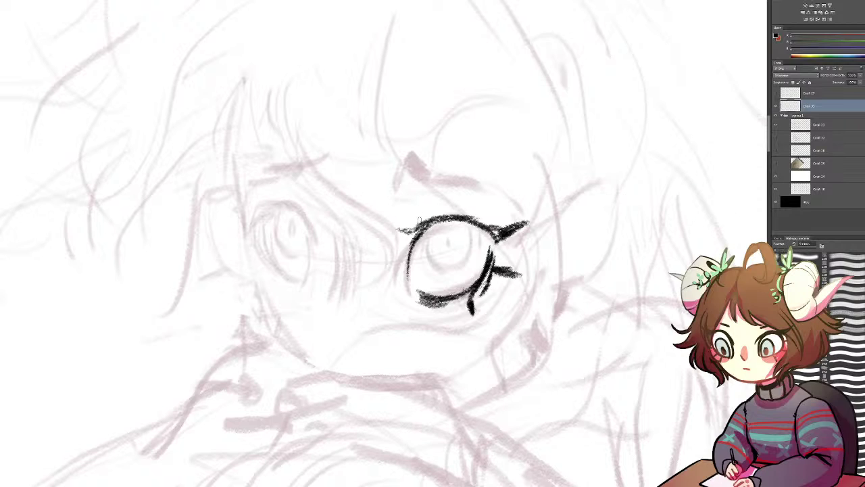
mouse_move(397, 229)
left_mouse_down()
mouse_move(439, 219)
mouse_move(496, 226)
left_mouse_up()
mouse_move(428, 237)
left_mouse_down()
mouse_move(440, 269)
mouse_move(469, 251)
mouse_move(449, 228)
mouse_move(438, 265)
mouse_move(425, 237)
mouse_move(449, 224)
mouse_move(435, 237)
mouse_move(451, 231)
mouse_move(442, 243)
mouse_move(449, 250)
mouse_move(437, 237)
mouse_move(432, 243)
mouse_move(440, 258)
mouse_move(448, 241)
left_mouse_up()
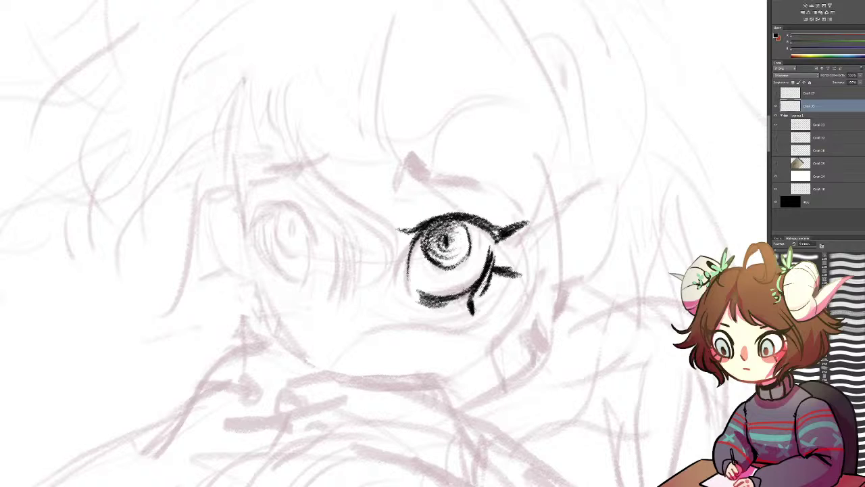
Hatch shadows under the larger eye and along the nose bridge, and mark the nostrils
mouse_move(451, 323)
left_mouse_down()
mouse_move(484, 292)
mouse_move(450, 315)
mouse_move(497, 316)
mouse_move(450, 319)
mouse_move(469, 321)
mouse_move(492, 289)
mouse_move(473, 302)
mouse_move(500, 294)
left_mouse_up()
left_click_drag(411, 308, 388, 293)
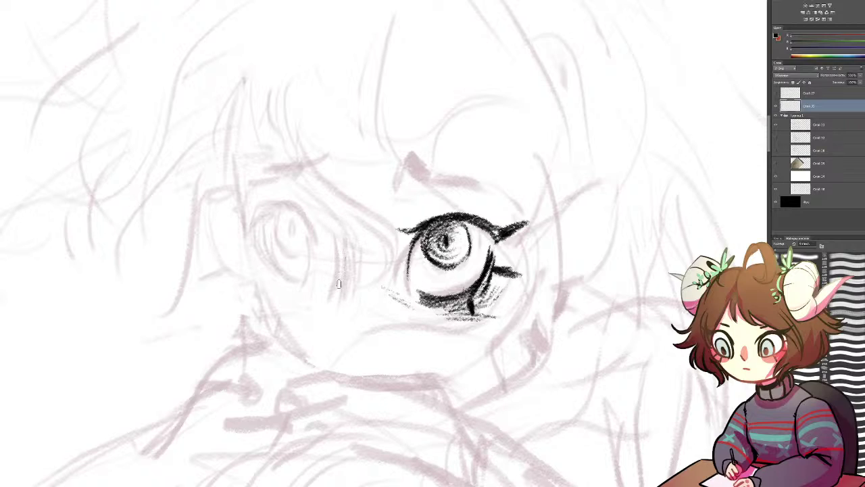
left_click_drag(345, 223, 339, 291)
mouse_move(350, 238)
left_mouse_down()
mouse_move(350, 291)
mouse_move(332, 306)
mouse_move(332, 295)
mouse_move(345, 312)
left_mouse_up()
Outline the face's other, narrower eye with a curved upper lid, a thick lower lid and short lashes
left_click_drag(257, 233, 314, 238)
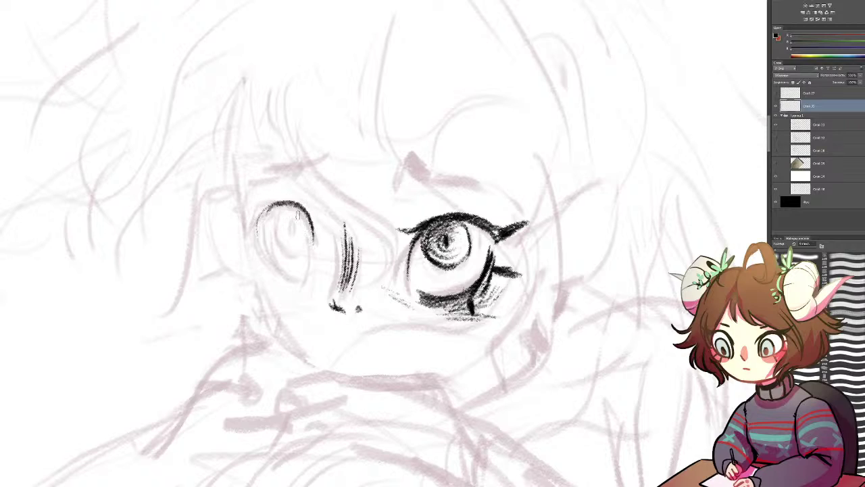
left_click_drag(296, 192, 312, 232)
key("ctrl+z")
key("ctrl+z")
left_click_drag(298, 186, 315, 229)
key("ctrl+z")
mouse_move(265, 191)
left_mouse_down()
mouse_move(283, 208)
mouse_move(260, 233)
mouse_move(262, 250)
mouse_move(281, 277)
mouse_move(263, 243)
mouse_move(297, 269)
mouse_move(263, 264)
mouse_move(255, 247)
mouse_move(273, 270)
mouse_move(261, 252)
mouse_move(296, 272)
mouse_move(255, 245)
mouse_move(259, 270)
mouse_move(248, 256)
left_mouse_up()
mouse_move(287, 286)
left_mouse_down()
mouse_move(270, 278)
mouse_move(292, 290)
left_mouse_up()
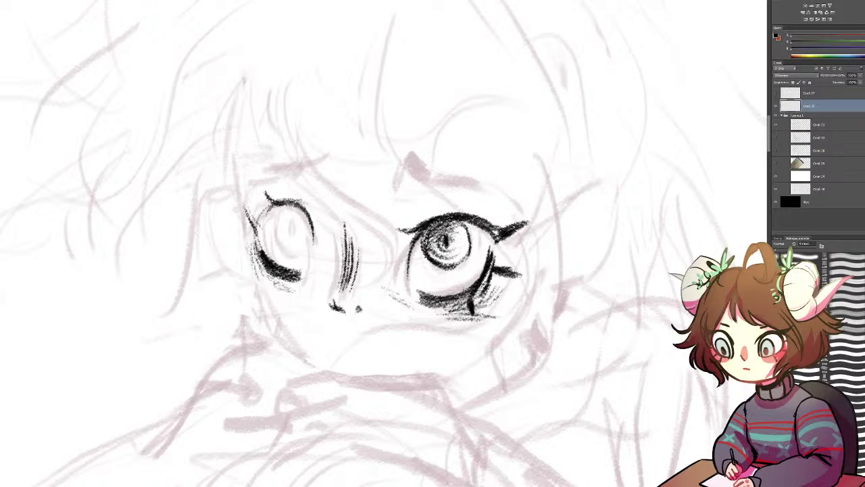
mouse_move(243, 256)
left_mouse_down()
mouse_move(258, 254)
mouse_move(264, 289)
left_mouse_up()
Shade the iris and pupil of the narrower eye, darken its upper lid and add an upward lash
left_click_drag(283, 209, 277, 246)
mouse_move(284, 201)
left_mouse_down()
mouse_move(278, 242)
mouse_move(289, 251)
mouse_move(311, 237)
mouse_move(309, 248)
left_mouse_up()
mouse_move(294, 217)
left_mouse_down()
mouse_move(294, 226)
mouse_move(295, 205)
mouse_move(297, 236)
mouse_move(312, 236)
left_mouse_up()
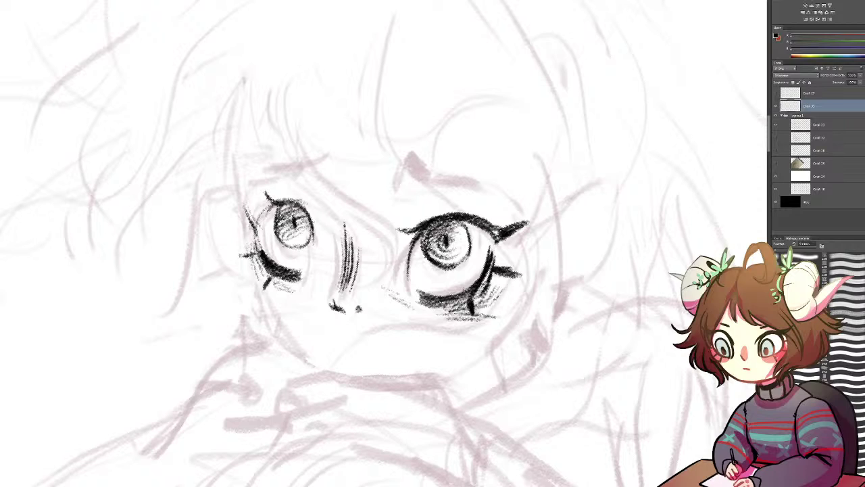
left_click_drag(284, 201, 260, 231)
left_click_drag(297, 204, 283, 212)
left_click_drag(274, 202, 261, 214)
left_click_drag(292, 208, 284, 217)
left_click_drag(259, 177, 299, 195)
left_click_drag(256, 228, 304, 212)
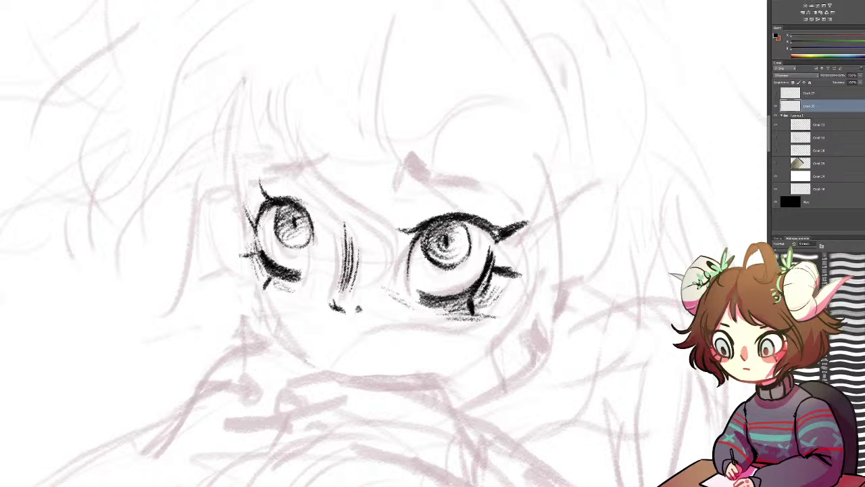
Add a thick outer lash to the narrower eye and extend its dark lower lid toward the nose
mouse_move(400, 279)
left_mouse_down()
mouse_move(464, 321)
mouse_move(438, 282)
left_mouse_up()
key("e")
key("b")
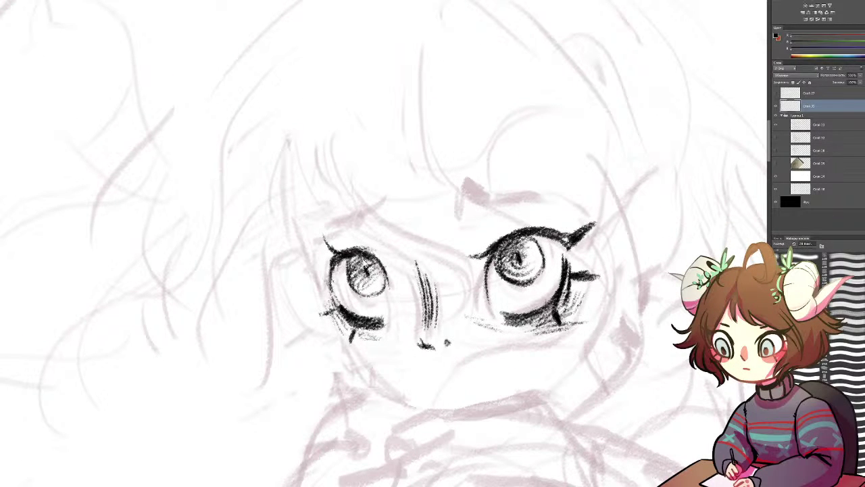
mouse_move(331, 254)
left_mouse_down()
mouse_move(326, 294)
mouse_move(326, 283)
mouse_move(294, 266)
left_mouse_up()
key("ctrl+z")
left_click_drag(303, 264, 327, 282)
key("ctrl+z")
left_click_drag(363, 321, 395, 312)
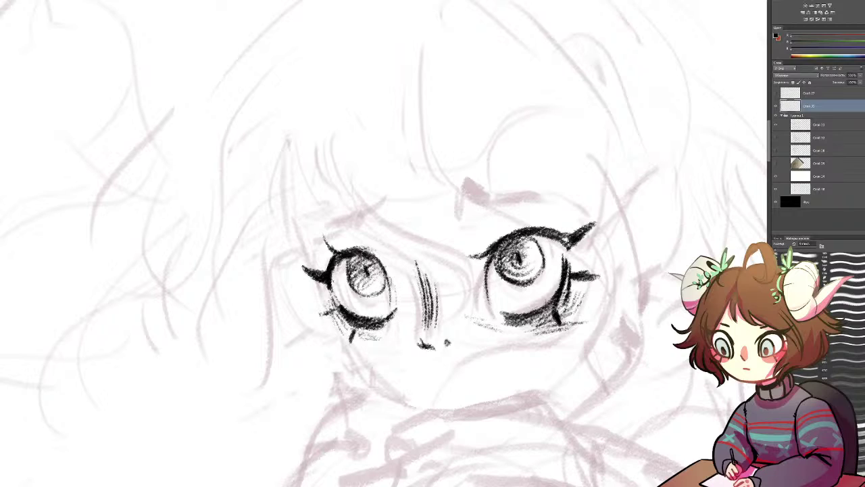
Hatch shadows between the narrower eye and the nose, and under the inner corner of the larger eye
left_click_drag(396, 312, 397, 299)
left_click_drag(397, 300, 402, 320)
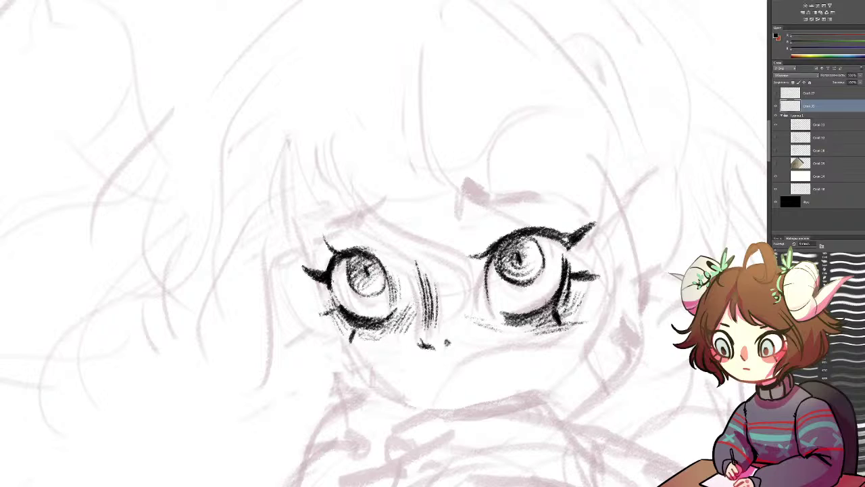
left_click_drag(401, 320, 413, 312)
left_click_drag(457, 305, 497, 320)
left_click_drag(452, 311, 470, 328)
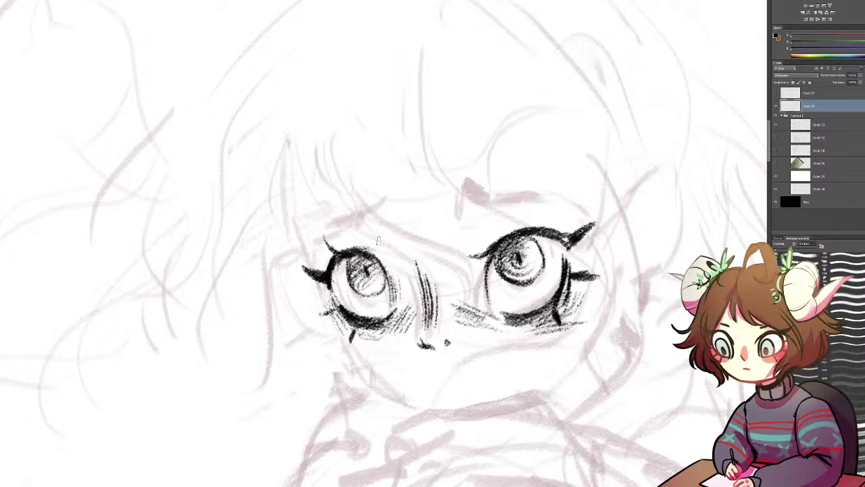
left_click_drag(386, 271, 392, 308)
left_click_drag(499, 333, 518, 330)
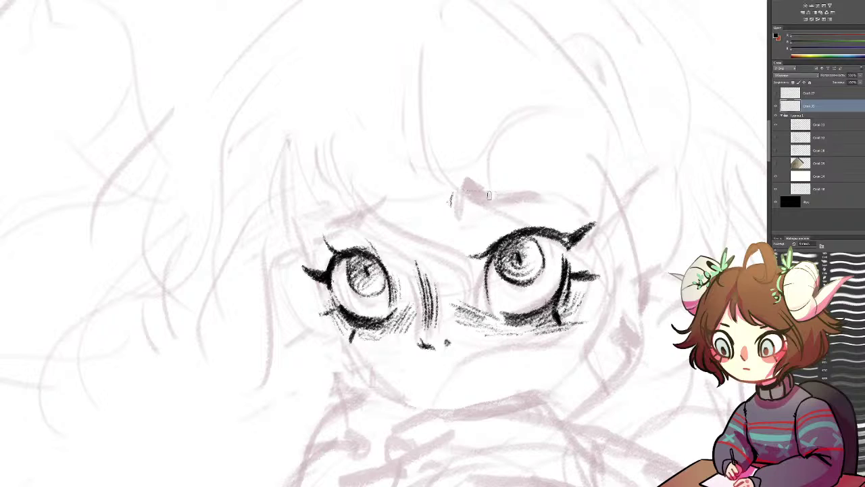
Draw both worried eyebrows as dark tapered strokes and hatch beside the larger eye's outer edge
left_click_drag(494, 197, 563, 195)
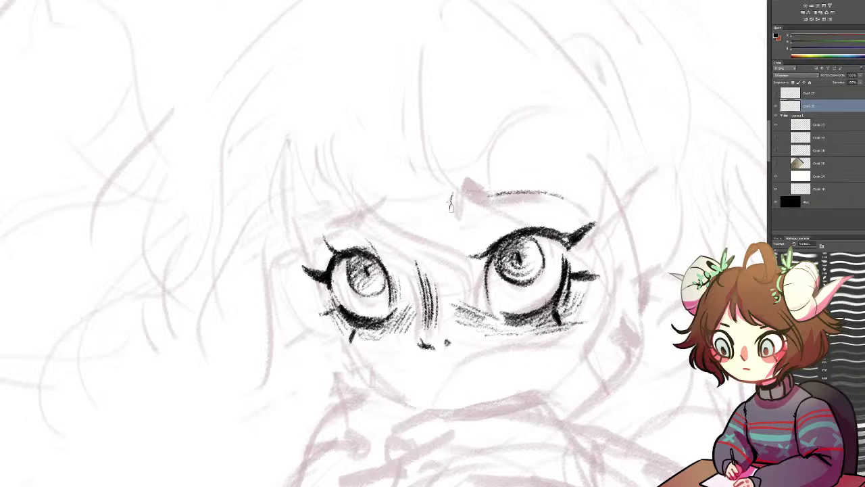
left_click_drag(451, 206, 564, 196)
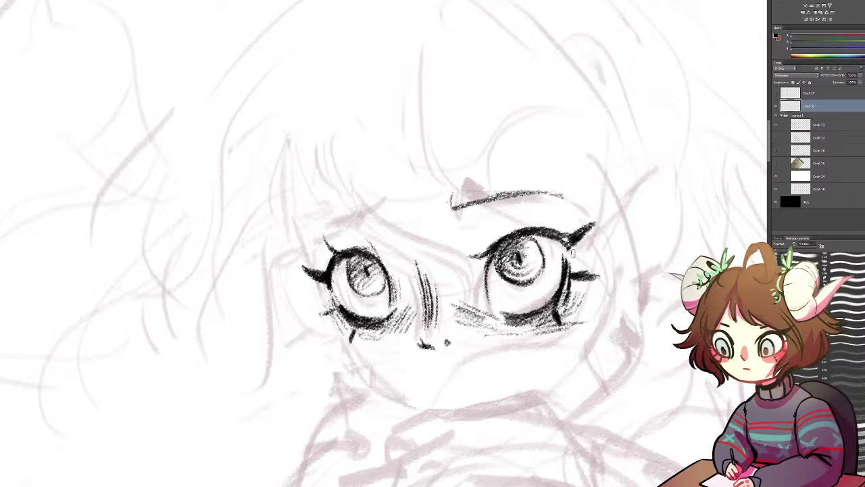
left_click_drag(575, 247, 577, 289)
mouse_move(453, 208)
left_mouse_down()
mouse_move(493, 195)
mouse_move(488, 201)
left_mouse_up()
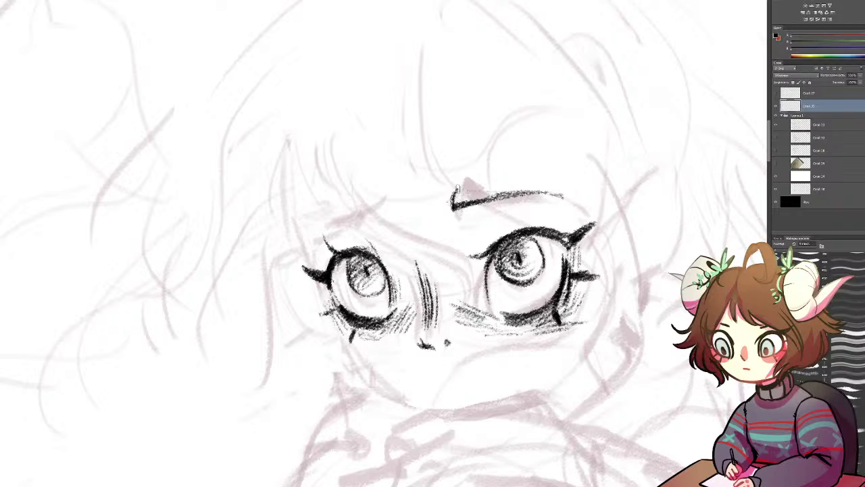
left_click_drag(446, 206, 520, 196)
left_click_drag(370, 217, 384, 198)
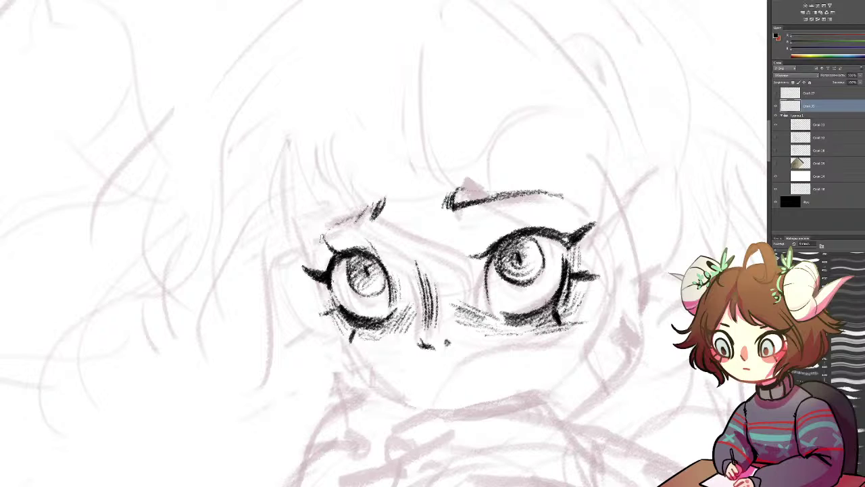
left_click_drag(322, 238, 383, 203)
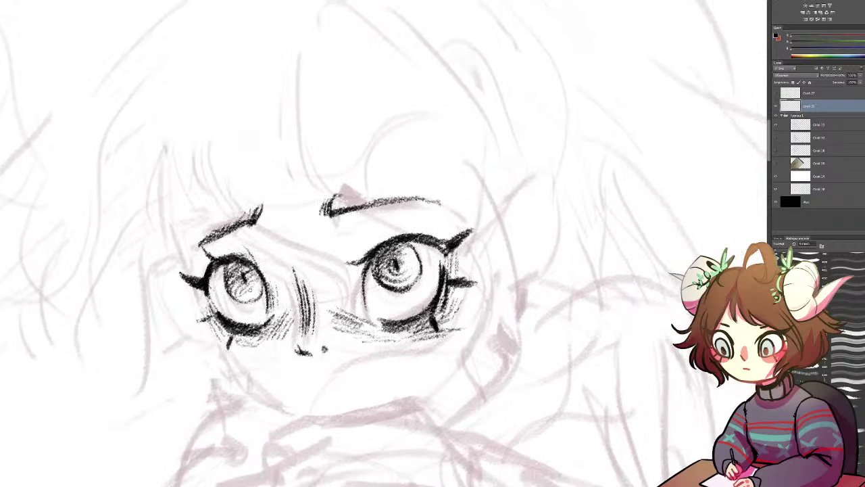
Draw the rounded outer contour of the ear beside the larger eye, following the curve down to the lobe
left_click_drag(250, 289, 237, 274)
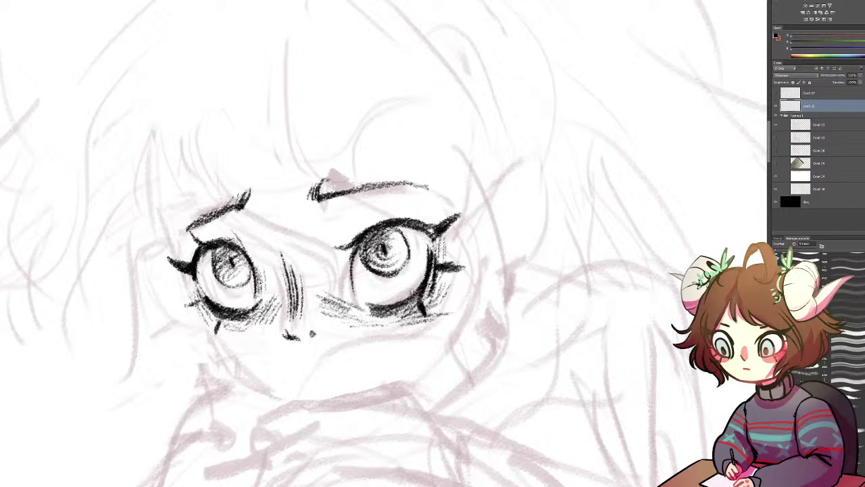
left_click_drag(355, 285, 387, 310)
mouse_move(481, 201)
left_mouse_down()
mouse_move(490, 168)
mouse_move(535, 170)
mouse_move(537, 255)
left_mouse_up()
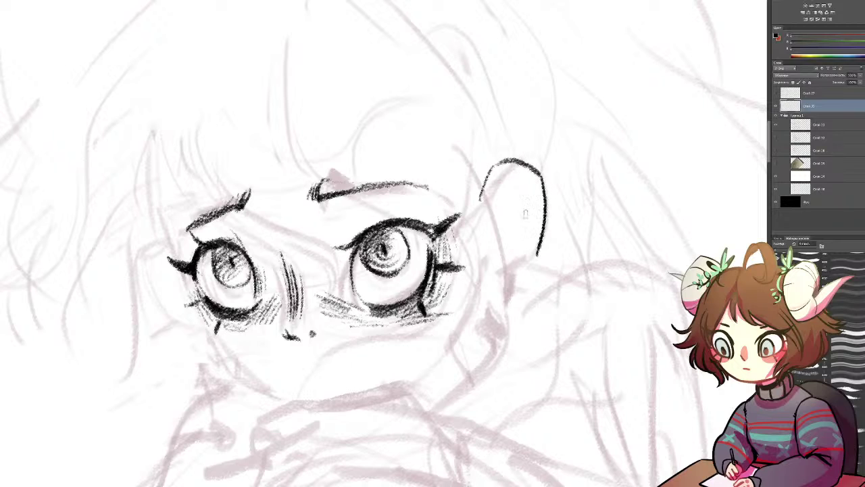
mouse_move(482, 204)
left_mouse_down()
mouse_move(486, 173)
mouse_move(546, 192)
mouse_move(535, 260)
left_mouse_up()
mouse_move(486, 189)
left_mouse_down()
mouse_move(494, 176)
mouse_move(530, 167)
mouse_move(540, 220)
left_mouse_up()
key("ctrl+z")
mouse_move(497, 170)
left_mouse_down()
mouse_move(554, 218)
mouse_move(525, 277)
left_mouse_up()
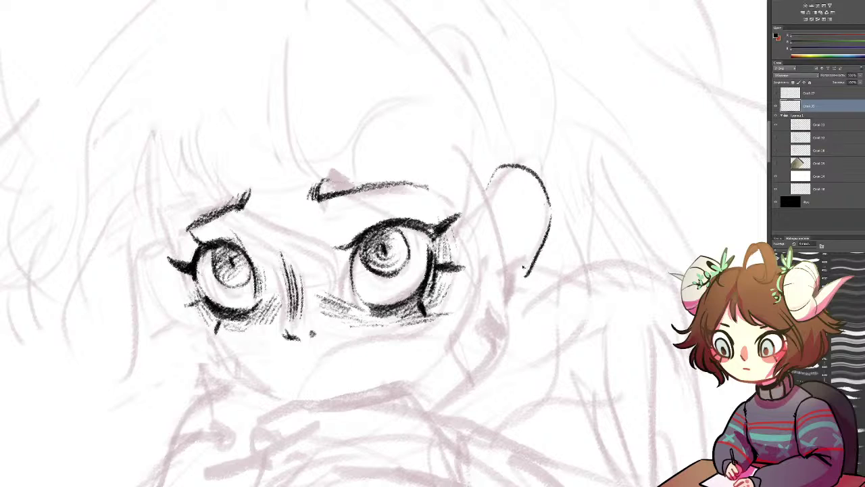
mouse_move(551, 210)
left_mouse_down()
mouse_move(534, 260)
mouse_move(506, 282)
mouse_move(520, 274)
left_mouse_up()
key("ctrl+z")
key("ctrl+z")
Outline the small ear beside the narrower eye and draw the inner folds of the larger ear
mouse_move(158, 234)
left_mouse_down()
mouse_move(144, 220)
mouse_move(180, 298)
left_mouse_up()
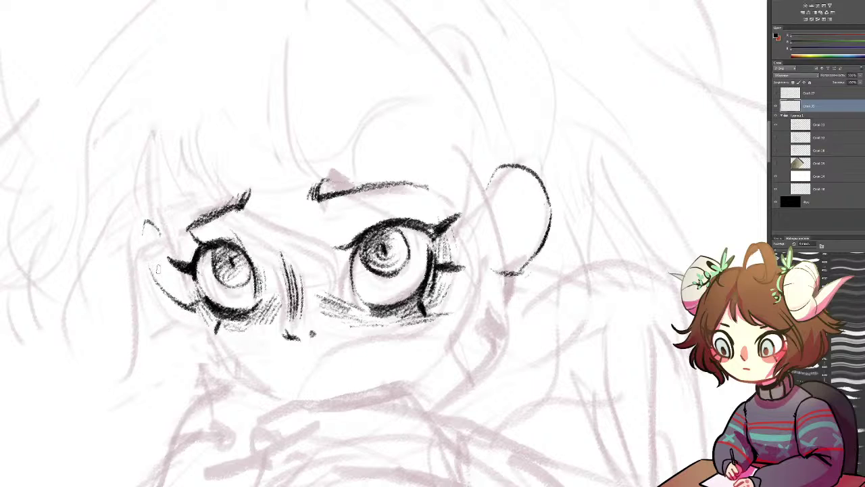
mouse_move(154, 277)
left_mouse_down()
mouse_move(145, 230)
mouse_move(170, 245)
mouse_move(150, 262)
mouse_move(169, 260)
mouse_move(177, 289)
mouse_move(169, 283)
left_mouse_up()
mouse_move(532, 197)
left_mouse_down()
mouse_move(503, 187)
mouse_move(498, 236)
left_mouse_up()
key("ctrl+alt+z")
key("ctrl+alt+z")
mouse_move(536, 197)
left_mouse_down()
mouse_move(505, 192)
mouse_move(505, 179)
mouse_move(494, 226)
left_mouse_up()
mouse_move(499, 190)
left_mouse_down()
mouse_move(492, 233)
mouse_move(514, 212)
mouse_move(510, 246)
left_mouse_up()
mouse_move(510, 213)
left_mouse_down()
mouse_move(496, 220)
mouse_move(512, 218)
left_mouse_up()
Draw the cheek and jaw contours on both sides of the face, from the ears down toward the collar
mouse_move(176, 311)
left_mouse_down()
mouse_move(184, 334)
mouse_move(279, 286)
mouse_move(265, 244)
left_mouse_up()
left_click_drag(262, 163, 280, 236)
left_click_drag(274, 208, 310, 293)
left_click_drag(278, 226, 311, 295)
mouse_move(276, 204)
left_mouse_down()
mouse_move(310, 296)
mouse_move(338, 318)
left_mouse_up()
left_click_drag(303, 277, 365, 334)
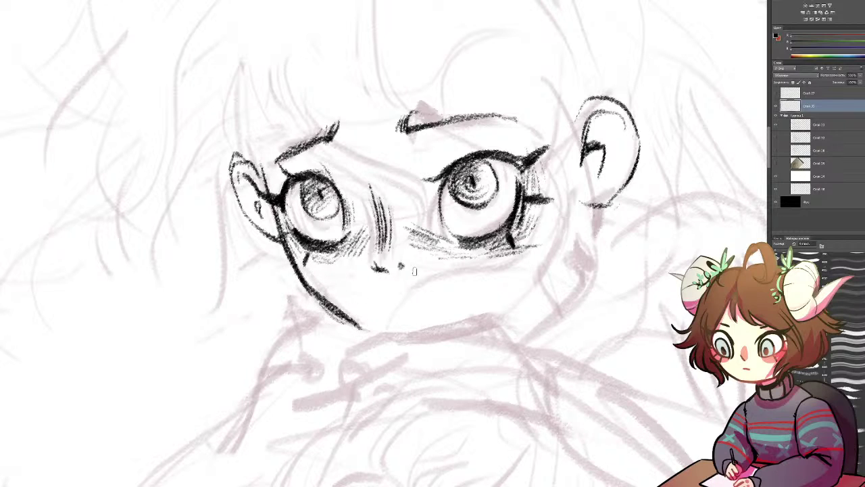
mouse_move(571, 200)
left_mouse_down()
mouse_move(550, 262)
mouse_move(495, 313)
left_mouse_up()
left_click_drag(534, 285, 488, 318)
Darken the narrower eye's iris and thicken the inner contour of the larger eye
left_click_drag(375, 232, 401, 280)
left_click_drag(334, 237, 358, 254)
mouse_move(358, 254)
left_mouse_down()
mouse_move(338, 254)
mouse_move(350, 255)
left_mouse_up()
mouse_move(325, 224)
left_mouse_down()
mouse_move(333, 258)
mouse_move(355, 268)
mouse_move(365, 233)
left_mouse_up()
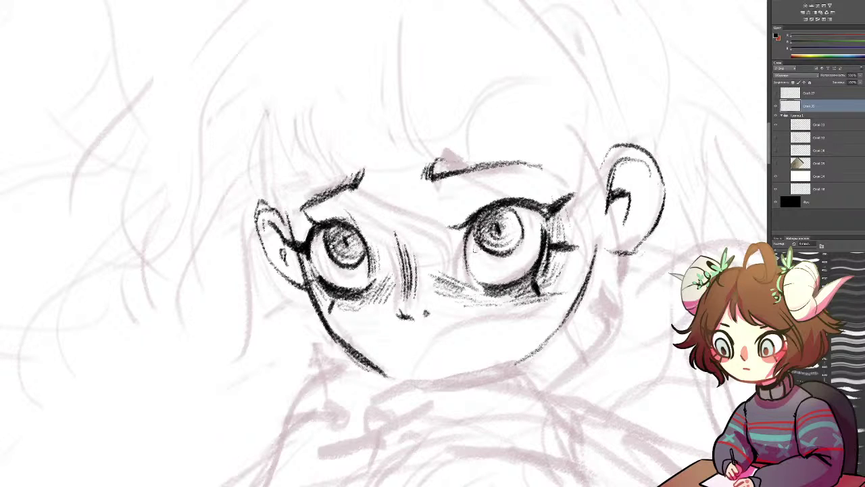
mouse_move(467, 230)
left_mouse_down()
mouse_move(467, 273)
mouse_move(454, 279)
left_mouse_up()
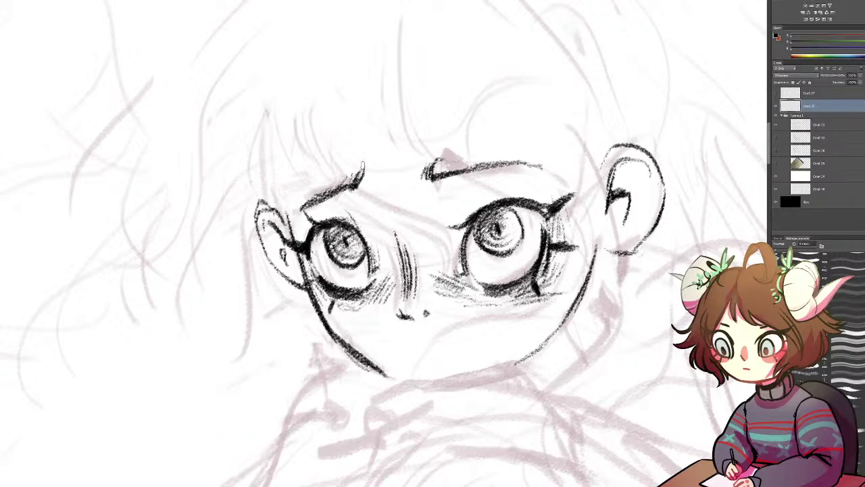
left_click_drag(311, 56, 297, 114)
left_click_drag(381, 49, 351, 129)
mouse_move(368, 161)
left_mouse_down()
mouse_move(437, 143)
mouse_move(500, 175)
left_mouse_up()
mouse_move(331, 166)
left_mouse_down()
mouse_move(446, 164)
mouse_move(439, 184)
mouse_move(466, 147)
mouse_move(497, 177)
left_mouse_up()
key("ctrl+z")
key("ctrl+z")
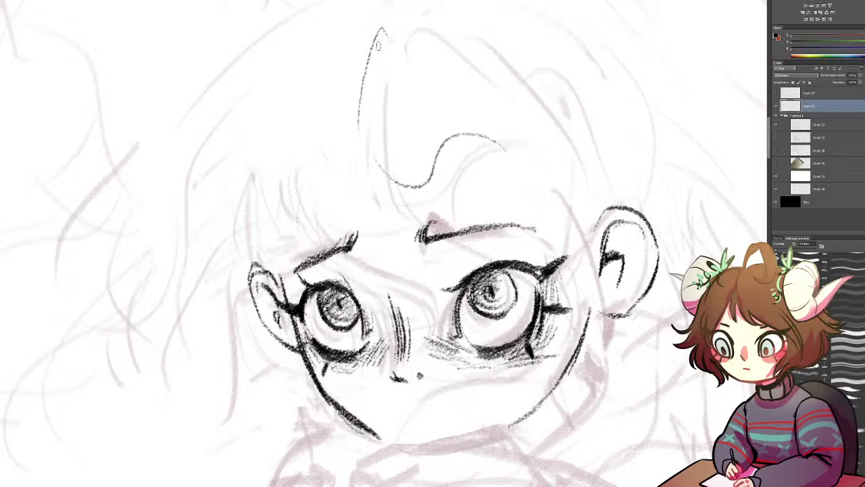
key("ctrl+z")
key("ctrl+z")
key("ctrl+z")
Draw the curved fringe locks over the forehead and the wavy side strands flowing outward past the small ear
mouse_move(381, 48)
left_mouse_down()
mouse_move(348, 105)
mouse_move(376, 190)
left_mouse_up()
mouse_move(369, 111)
left_mouse_down()
mouse_move(426, 191)
mouse_move(482, 101)
mouse_move(516, 117)
mouse_move(463, 161)
mouse_move(455, 226)
left_mouse_up()
left_click_drag(358, 42, 269, 173)
mouse_move(307, 67)
left_mouse_down()
mouse_move(265, 185)
mouse_move(238, 203)
mouse_move(209, 263)
mouse_move(166, 392)
left_mouse_up()
left_click_drag(223, 290, 154, 378)
Draw a long lock falling from the fringe across the nose bridge and curling toward the lower cheek
mouse_move(296, 114)
left_mouse_down()
mouse_move(295, 256)
mouse_move(410, 376)
mouse_move(414, 302)
mouse_move(358, 262)
left_mouse_up()
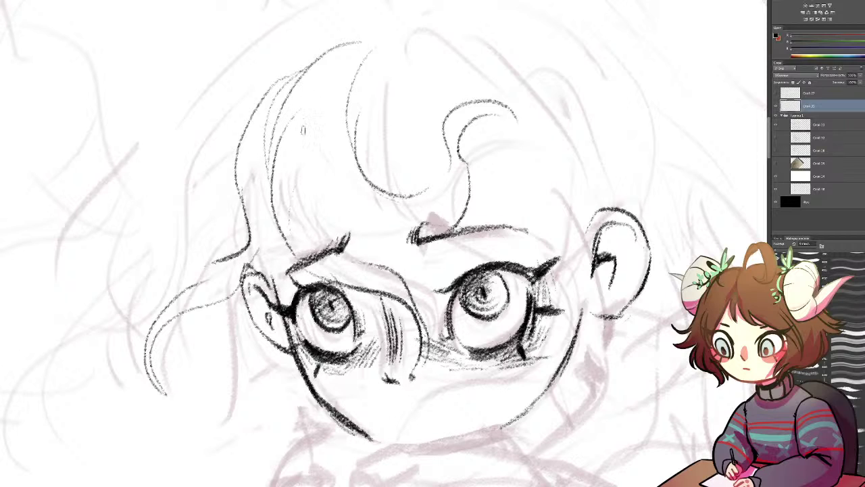
key("ctrl+z")
mouse_move(295, 169)
left_mouse_down()
mouse_move(388, 263)
mouse_move(414, 377)
left_mouse_up()
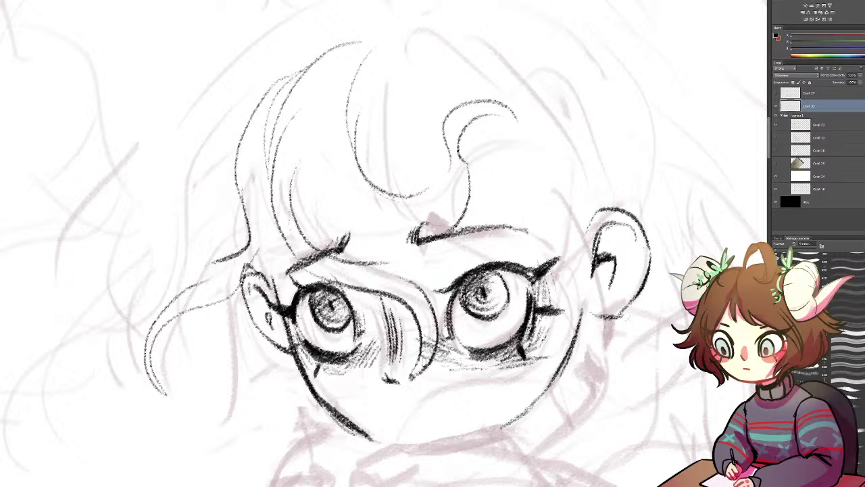
mouse_move(423, 346)
left_mouse_down()
mouse_move(392, 386)
mouse_move(354, 409)
left_mouse_up()
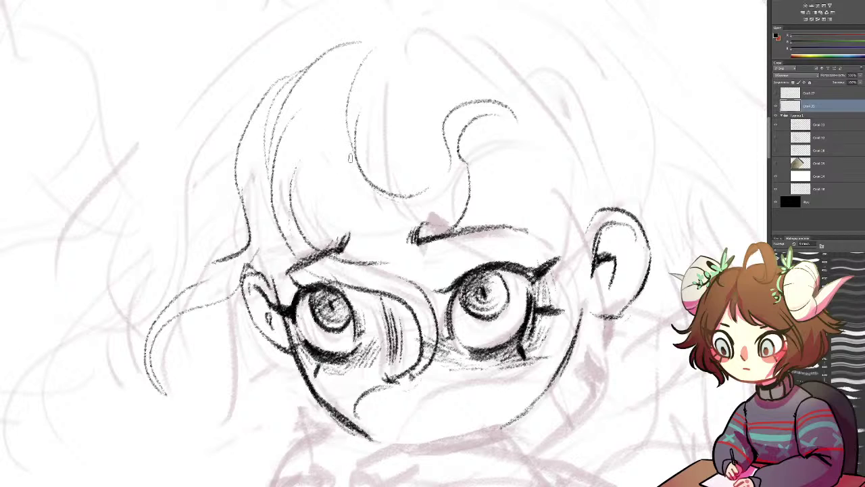
mouse_move(342, 150)
left_mouse_down()
mouse_move(340, 160)
mouse_move(320, 157)
mouse_move(334, 163)
left_mouse_up()
key("ctrl+z")
Add a short rounded lock between the eyebrows and the eyes, and darken the line beside the nose bridge
mouse_move(331, 234)
left_mouse_down()
mouse_move(348, 248)
mouse_move(413, 257)
mouse_move(414, 286)
left_mouse_up()
left_click_drag(442, 250, 441, 280)
left_click_drag(383, 293, 395, 339)
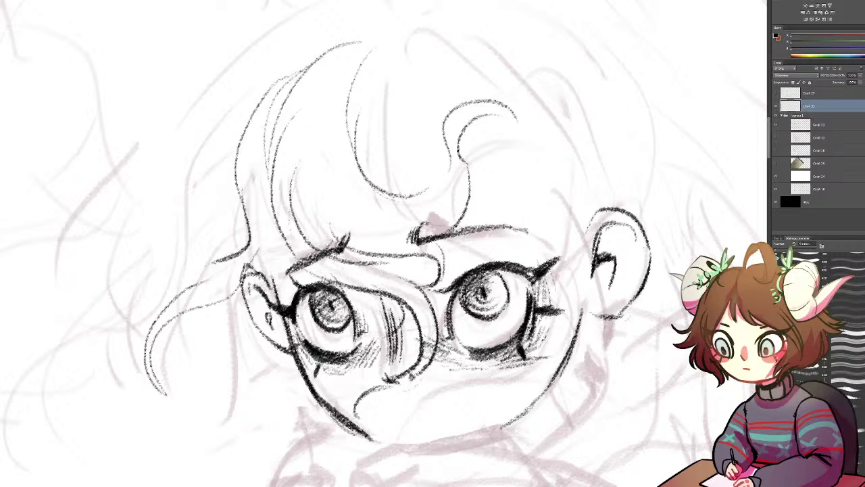
Draw short curling strands over the temple and smaller ear, and try an arched strand outside them
left_click_drag(244, 193, 226, 241)
mouse_move(233, 279)
left_mouse_down()
mouse_move(284, 277)
mouse_move(252, 217)
mouse_move(284, 269)
left_mouse_up()
mouse_move(266, 222)
left_mouse_down()
mouse_move(283, 257)
mouse_move(278, 310)
mouse_move(246, 349)
left_mouse_up()
mouse_move(260, 80)
left_mouse_down()
mouse_move(142, 153)
mouse_move(137, 202)
left_mouse_up()
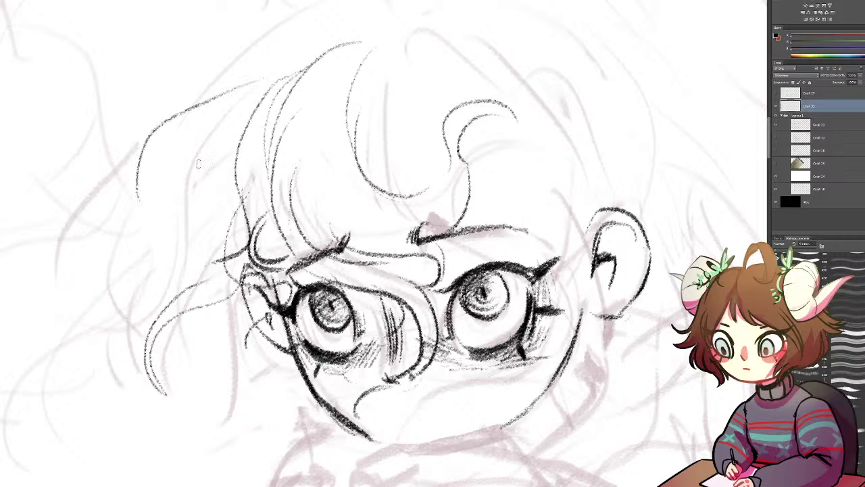
key("ctrl+z")
Draw a narrow curved forelock over the middle of the forehead, crossing the existing fringe curve
left_click_drag(395, 39, 381, 150)
key("ctrl+z")
left_click_drag(356, 101, 379, 125)
left_click_drag(376, 85, 358, 159)
mouse_move(371, 129)
left_mouse_down()
mouse_move(307, 174)
mouse_move(361, 158)
mouse_move(390, 183)
left_mouse_up()
Draw curved fringe strands from the forehead across the larger eye's outer brow and lashes to the cheek
mouse_move(462, 223)
left_mouse_down()
mouse_move(502, 241)
mouse_move(502, 261)
left_mouse_up()
left_click_drag(512, 160, 525, 252)
left_click_drag(512, 160, 519, 256)
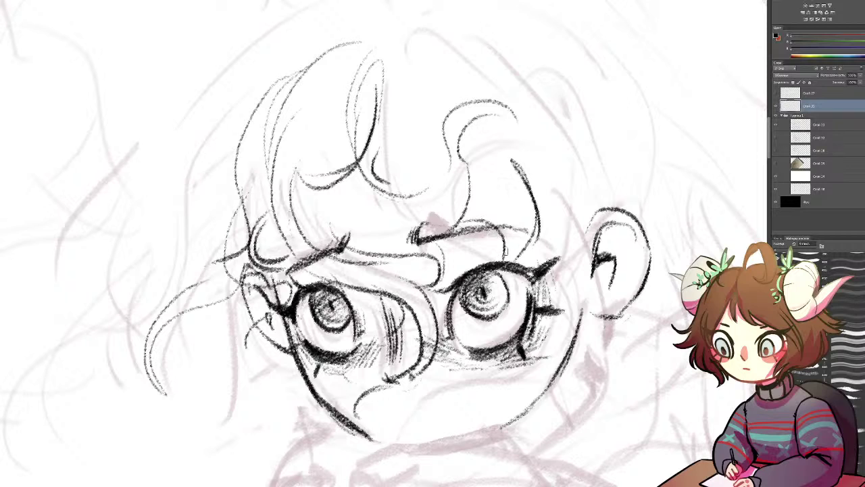
mouse_move(534, 193)
left_mouse_down()
mouse_move(496, 284)
mouse_move(503, 332)
mouse_move(517, 349)
left_mouse_up()
left_click_drag(529, 278, 544, 349)
left_click_drag(532, 289, 554, 350)
Add layered outward curls and an arched strand beside the temple above the smaller ear
left_click_drag(193, 160, 169, 245)
left_click_drag(174, 178, 199, 258)
mouse_move(221, 157)
left_mouse_down()
mouse_move(194, 177)
mouse_move(215, 241)
mouse_move(226, 158)
left_mouse_up()
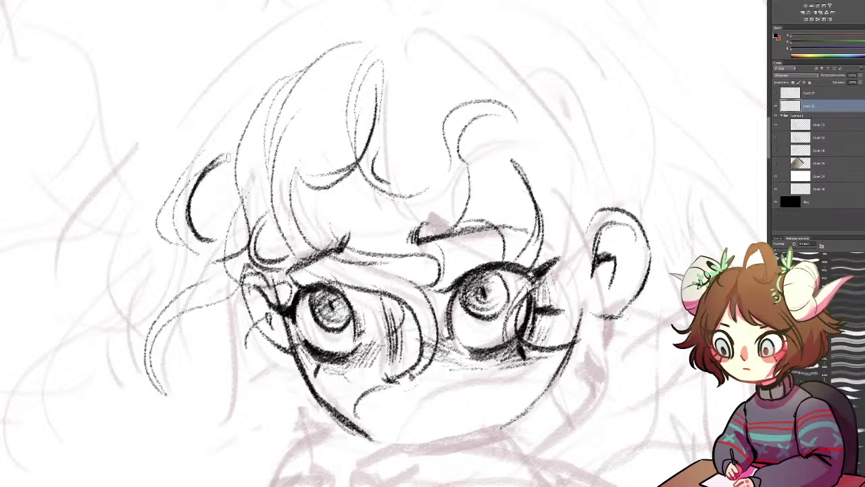
left_click_drag(256, 88, 170, 182)
Darken the hooked tip of the side curl below the smaller ear and try loose strands beneath it
left_click_drag(224, 318, 194, 395)
mouse_move(189, 449)
left_mouse_down()
mouse_move(204, 458)
mouse_move(254, 388)
mouse_move(256, 439)
left_mouse_up()
mouse_move(160, 377)
left_mouse_down()
mouse_move(172, 421)
mouse_move(400, 174)
mouse_move(384, 215)
mouse_move(407, 236)
left_mouse_up()
left_click_drag(419, 206, 394, 236)
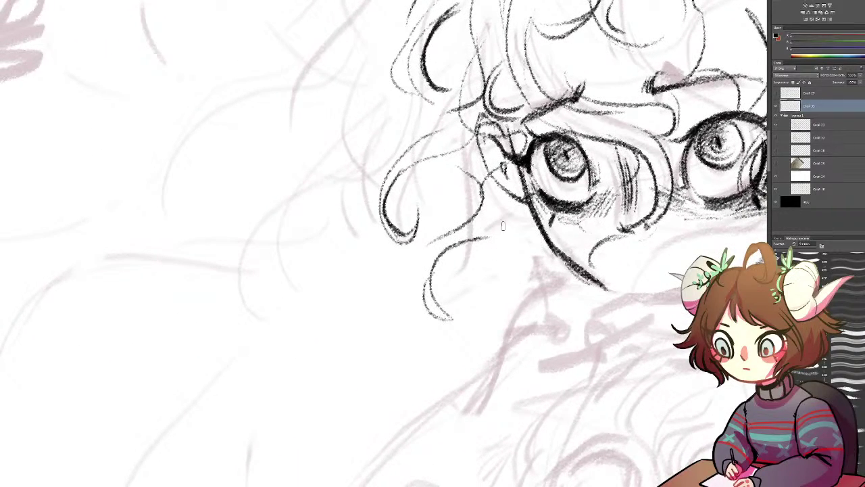
mouse_move(465, 174)
left_mouse_down()
mouse_move(476, 198)
mouse_move(436, 277)
mouse_move(425, 271)
mouse_move(429, 303)
mouse_move(482, 210)
left_mouse_up()
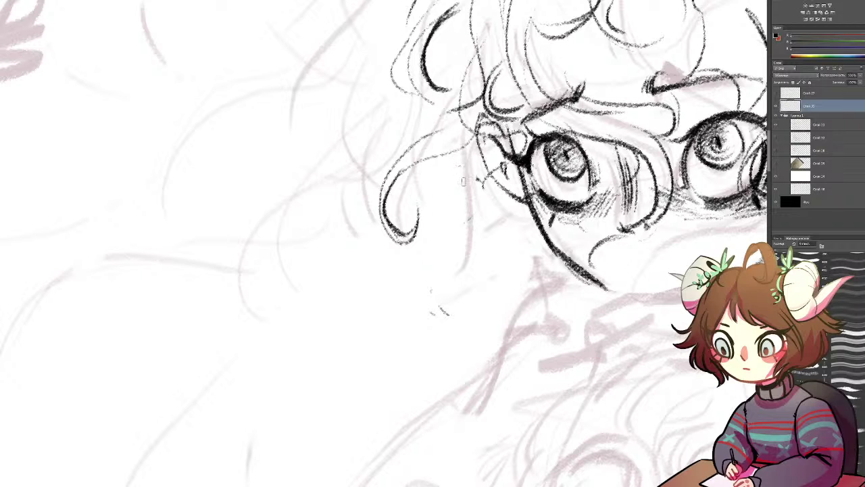
Draw long wavy strands flowing down and outward from the hair beside the smaller ear
left_click_drag(346, 277, 432, 247)
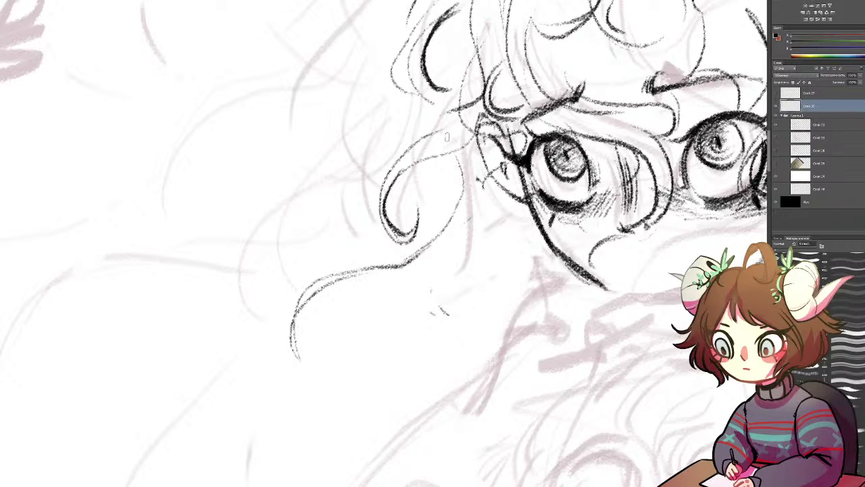
mouse_move(377, 154)
left_mouse_down()
mouse_move(308, 155)
mouse_move(166, 260)
left_mouse_up()
left_click_drag(118, 179, 161, 253)
mouse_move(285, 175)
left_mouse_down()
mouse_move(290, 196)
mouse_move(444, 300)
mouse_move(462, 197)
mouse_move(386, 183)
left_mouse_up()
key("ctrl+alt+z")
key("ctrl+alt+z")
Build up the outer side hair with S-shaped strands, including one ending in a dark hooked tip
left_click_drag(533, 319, 336, 413)
left_click_drag(298, 384, 269, 288)
mouse_move(370, 258)
left_mouse_down()
mouse_move(398, 229)
mouse_move(356, 111)
mouse_move(370, 257)
mouse_move(334, 330)
mouse_move(529, 312)
left_mouse_up()
key("ctrl+z")
left_click_drag(524, 137, 463, 256)
left_click_drag(433, 297, 332, 302)
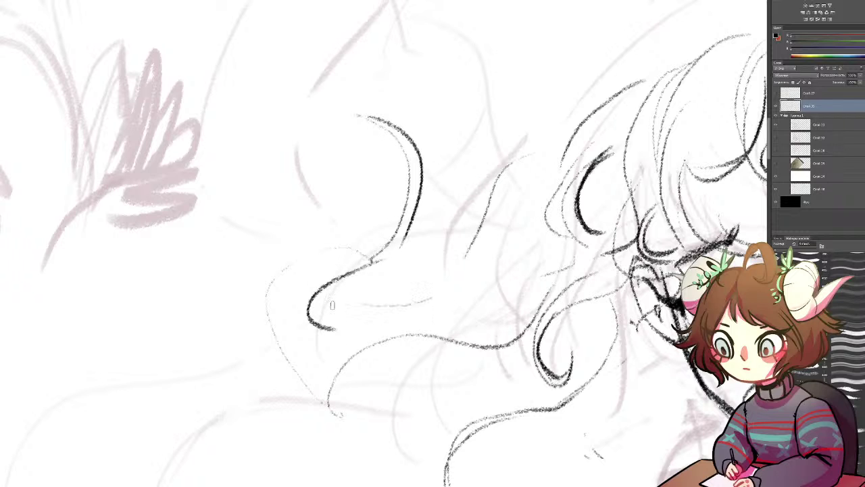
Draw a large rounded lock and a big arched loop above the head, with a narrow curl inside the loop
mouse_move(465, 152)
left_mouse_down()
mouse_move(358, 367)
mouse_move(320, 473)
left_mouse_up()
mouse_move(392, 450)
left_mouse_down()
mouse_move(257, 317)
mouse_move(330, 235)
left_mouse_up()
mouse_move(358, 208)
left_mouse_down()
mouse_move(565, 54)
mouse_move(668, 105)
left_mouse_up()
left_click_drag(608, 87, 397, 166)
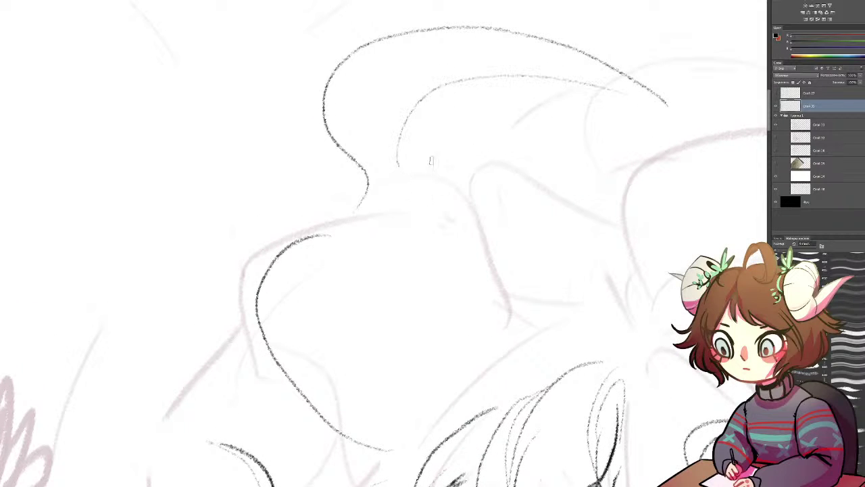
key("ctrl+z")
mouse_move(521, 60)
left_mouse_down()
mouse_move(410, 145)
mouse_move(529, 70)
left_mouse_up()
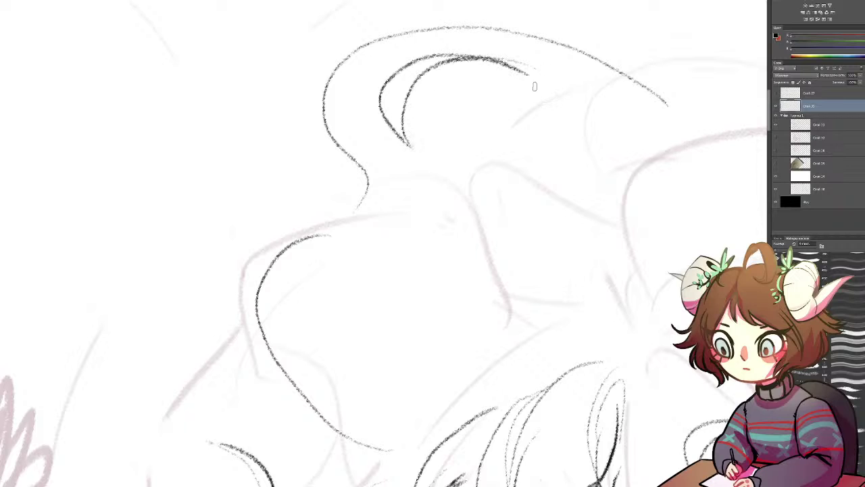
Add rounded locks rising from the crown and a doubled curved lock on the hair's outer edge
mouse_move(646, 159)
left_mouse_down()
mouse_move(476, 240)
mouse_move(446, 365)
mouse_move(632, 331)
left_mouse_up()
mouse_move(395, 433)
left_mouse_down()
mouse_move(232, 170)
mouse_move(181, 356)
left_mouse_up()
left_click_drag(239, 396, 171, 313)
key("ctrl+minus")
key("ctrl+minus")
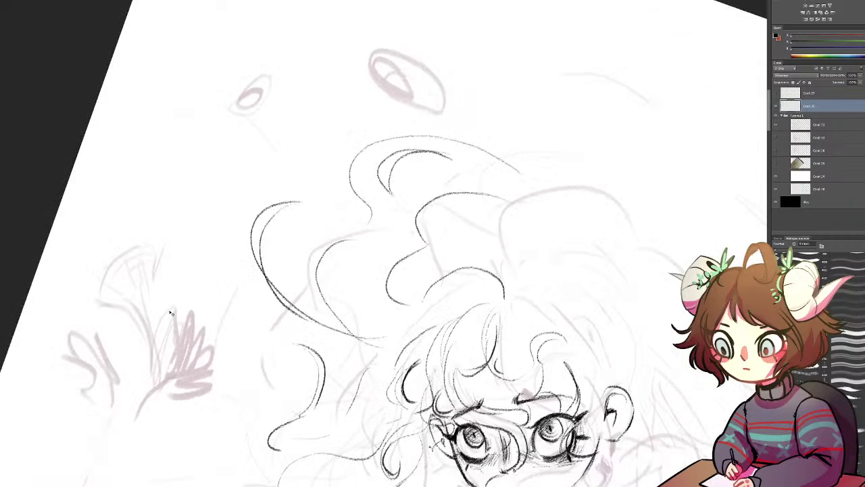
Draw drooping wavy strand ends on the outer hair below the smaller ear
left_click_drag(390, 320, 284, 161)
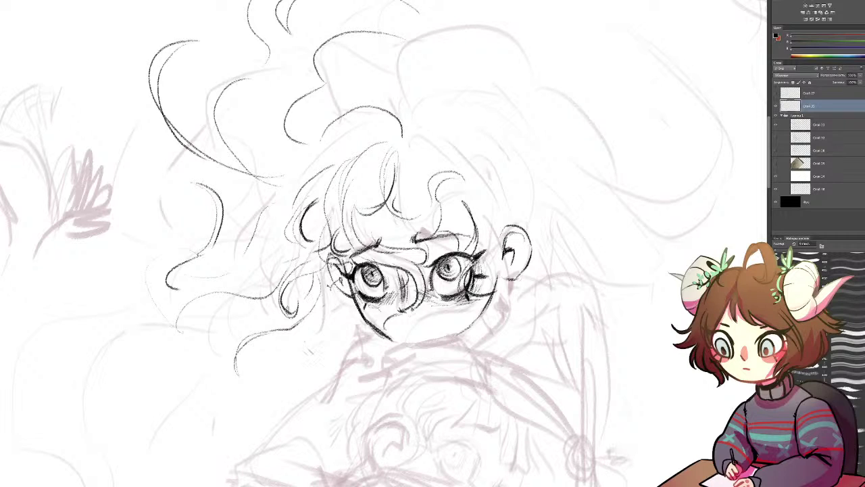
mouse_move(273, 308)
left_mouse_down()
mouse_move(215, 321)
mouse_move(178, 378)
left_mouse_up()
mouse_move(175, 368)
left_mouse_down()
mouse_move(174, 357)
mouse_move(213, 330)
left_mouse_up()
left_click_drag(215, 392, 194, 342)
Draw long strands sweeping outward and down on the larger ear's side of the hair
left_click_drag(603, 230, 683, 283)
left_click_drag(622, 329, 625, 397)
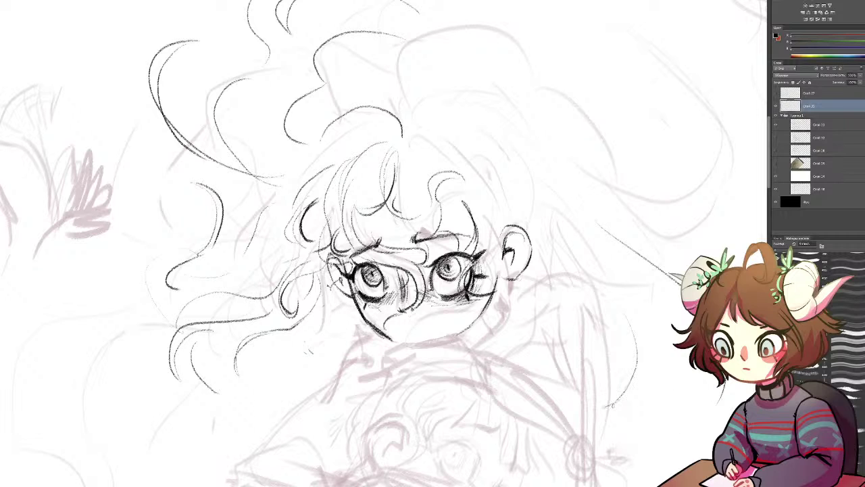
left_click_drag(628, 301, 638, 415)
mouse_move(624, 431)
left_mouse_down()
mouse_move(620, 443)
mouse_move(637, 469)
mouse_move(658, 423)
left_mouse_up()
left_click_drag(661, 427, 692, 370)
left_click_drag(677, 286, 639, 260)
Draw overlapping curls hanging below the larger ear and curving around the cheek
mouse_move(586, 329)
left_mouse_down()
mouse_move(525, 260)
mouse_move(533, 270)
left_mouse_up()
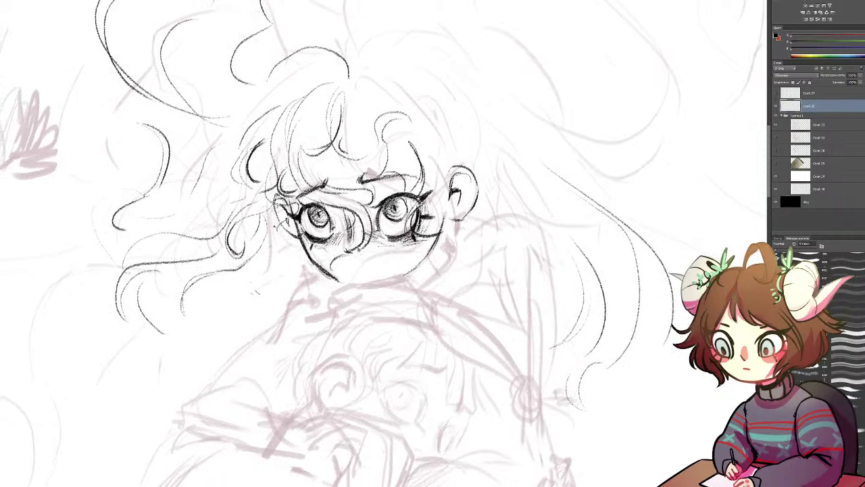
mouse_move(436, 181)
left_mouse_down()
mouse_move(439, 237)
mouse_move(468, 284)
left_mouse_up()
left_click_drag(430, 240, 471, 277)
mouse_move(495, 211)
left_mouse_down()
mouse_move(492, 255)
mouse_move(478, 281)
mouse_move(468, 283)
left_mouse_up()
left_click_drag(443, 228, 473, 251)
left_click_drag(481, 217, 469, 243)
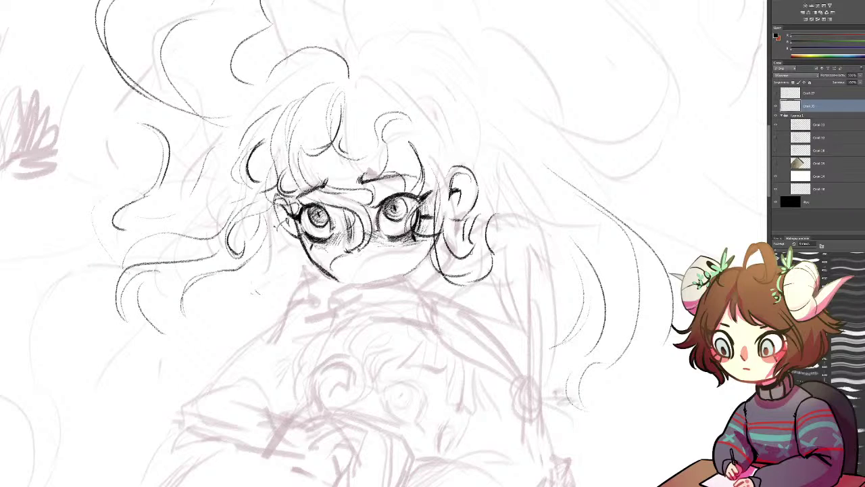
Draw a long S-shaped lock falling from the smaller ear, past the jaw, and curling up below the chin
mouse_move(290, 198)
left_mouse_down()
mouse_move(293, 246)
mouse_move(270, 308)
left_mouse_up()
left_click_drag(269, 256, 248, 277)
mouse_move(247, 278)
left_mouse_down()
mouse_move(281, 322)
mouse_move(356, 355)
left_mouse_up()
left_click_drag(284, 311, 352, 350)
mouse_move(322, 325)
left_mouse_down()
mouse_move(315, 359)
mouse_move(273, 370)
mouse_move(316, 365)
left_mouse_up()
left_click_drag(331, 364, 355, 345)
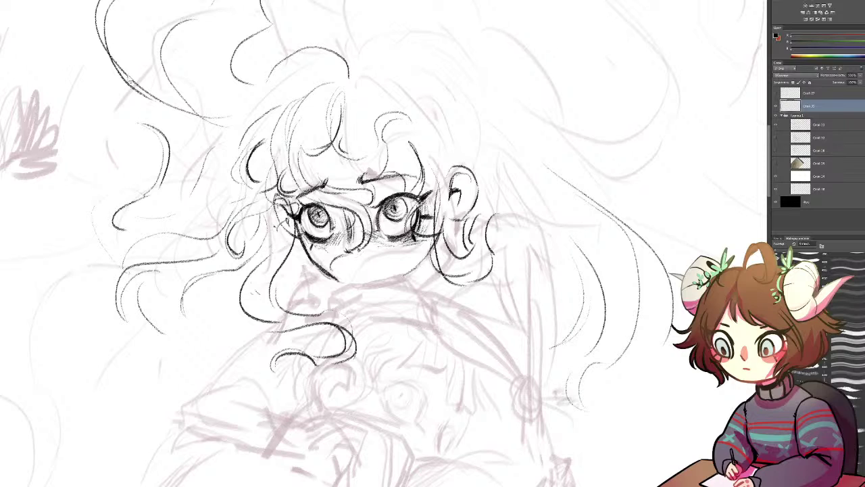
Draw the crown's upper locks, sweeping outward in a long wave with a hooked tip above the head
mouse_move(321, 94)
left_mouse_down()
mouse_move(307, 183)
mouse_move(345, 135)
mouse_move(380, 144)
mouse_move(323, 192)
left_mouse_up()
mouse_move(301, 134)
left_mouse_down()
mouse_move(318, 88)
mouse_move(416, 72)
mouse_move(454, 68)
mouse_move(432, 79)
mouse_move(535, 93)
mouse_move(457, 144)
left_mouse_up()
mouse_move(479, 130)
left_mouse_down()
mouse_move(463, 99)
mouse_move(325, 92)
left_mouse_up()
mouse_move(296, 37)
left_mouse_down()
mouse_move(312, 72)
mouse_move(308, 42)
mouse_move(357, 73)
mouse_move(389, 62)
mouse_move(511, 163)
left_mouse_up()
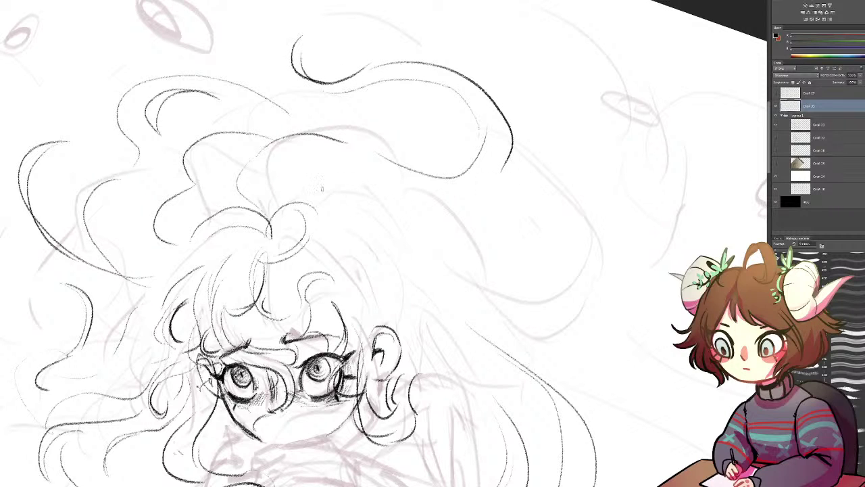
Add a rounded crown curl and nested arcs along the outer edge of the sweeping upper lock
mouse_move(324, 196)
left_mouse_down()
mouse_move(372, 227)
mouse_move(480, 248)
left_mouse_up()
mouse_move(478, 76)
left_mouse_down()
mouse_move(573, 143)
mouse_move(546, 236)
left_mouse_up()
left_click_drag(533, 122, 512, 196)
left_click_drag(542, 141, 515, 192)
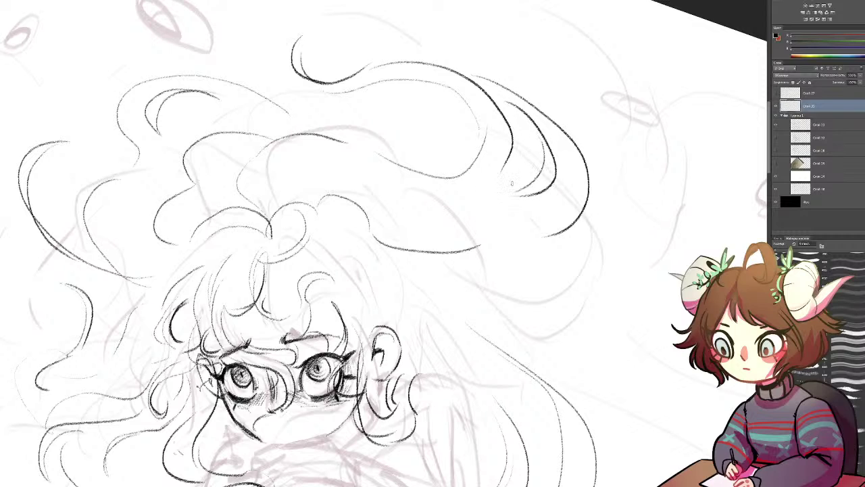
Draw a long tapering lock extending outward from the crown on the larger ear's side
left_click_drag(371, 240, 604, 353)
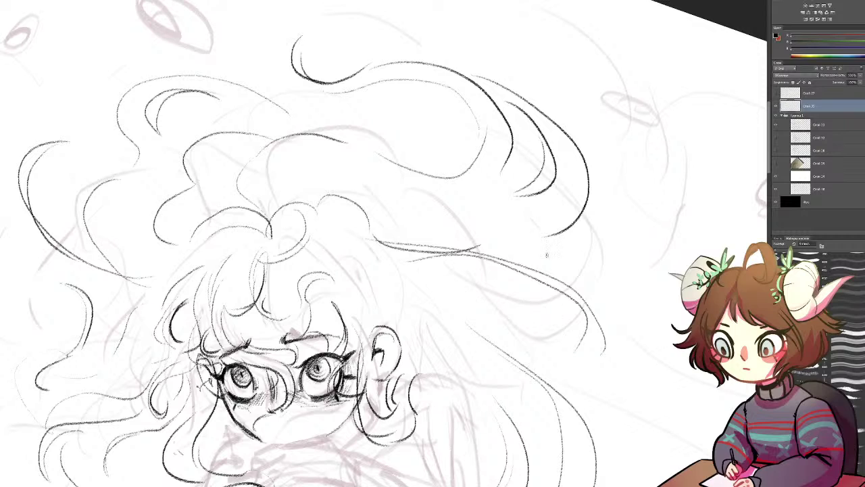
mouse_move(402, 244)
left_mouse_down()
mouse_move(553, 286)
mouse_move(605, 337)
left_mouse_up()
key("ctrl+z")
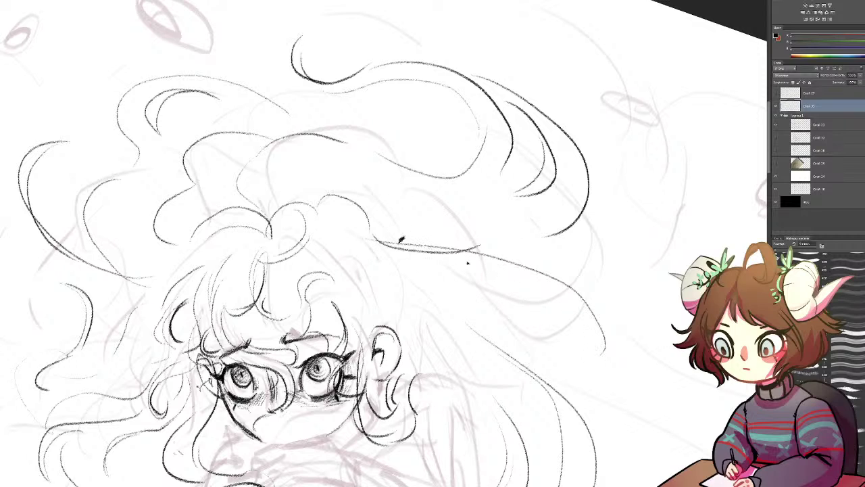
Fill the hair beyond the larger ear with a second long lock, short inner curls and a side contour
mouse_move(383, 247)
left_mouse_down()
mouse_move(465, 255)
mouse_move(558, 339)
mouse_move(567, 326)
mouse_move(541, 338)
left_mouse_up()
mouse_move(480, 318)
left_mouse_down()
mouse_move(490, 354)
mouse_move(523, 331)
mouse_move(528, 347)
mouse_move(616, 358)
left_mouse_up()
left_click_drag(454, 227, 512, 265)
left_click_drag(447, 273, 484, 317)
mouse_move(427, 265)
left_mouse_down()
mouse_move(414, 300)
mouse_move(439, 303)
left_mouse_up()
mouse_move(402, 277)
left_mouse_down()
mouse_move(397, 106)
mouse_move(375, 72)
left_mouse_up()
mouse_move(348, 38)
left_mouse_down()
mouse_move(379, 134)
mouse_move(443, 122)
left_mouse_up()
Erase the long hanging strands on the outer side beyond the larger ear
left_click_drag(484, 143, 573, 255)
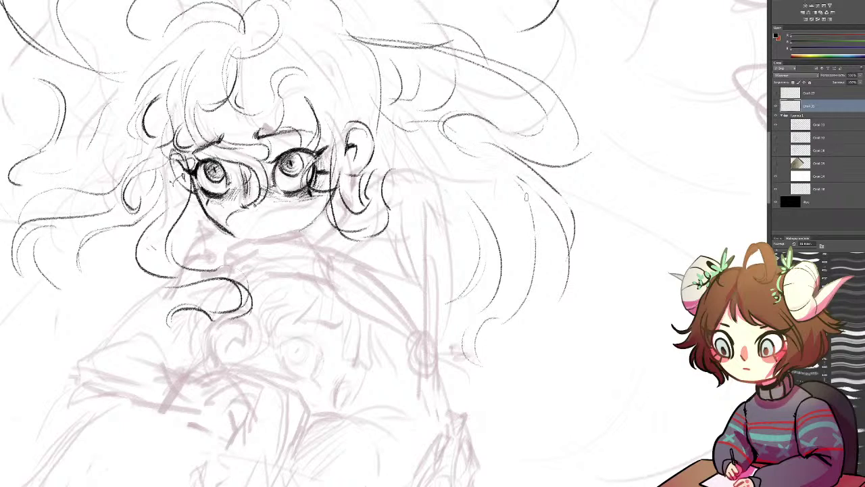
mouse_move(567, 200)
left_mouse_down()
mouse_move(450, 213)
mouse_move(450, 231)
mouse_move(416, 266)
mouse_move(454, 298)
mouse_move(418, 314)
mouse_move(499, 350)
mouse_move(498, 371)
left_mouse_up()
mouse_move(594, 295)
left_mouse_down()
mouse_move(568, 268)
mouse_move(589, 232)
left_mouse_up()
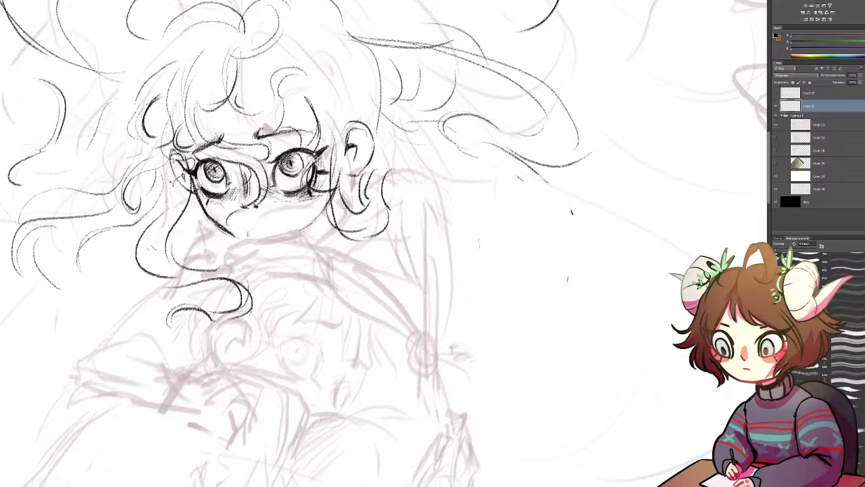
Draw the upper contour of the hand resting beneath the long-haired figure's chin
mouse_move(267, 231)
left_mouse_down()
mouse_move(241, 239)
mouse_move(223, 276)
mouse_move(228, 263)
mouse_move(242, 265)
left_mouse_up()
key("ctrl+z")
mouse_move(260, 231)
left_mouse_down()
mouse_move(238, 248)
mouse_move(280, 233)
mouse_move(339, 244)
left_mouse_up()
mouse_move(252, 264)
left_mouse_down()
mouse_move(313, 254)
mouse_move(280, 265)
mouse_move(301, 269)
left_mouse_up()
key("ctrl+z")
left_click_drag(341, 246, 426, 301)
key("ctrl+z")
mouse_move(337, 244)
left_mouse_down()
mouse_move(367, 260)
mouse_move(410, 309)
left_mouse_up()
key("ctrl+z")
mouse_move(336, 244)
left_mouse_down()
mouse_move(419, 294)
mouse_move(345, 246)
mouse_move(422, 310)
left_mouse_up()
key("ctrl+z")
key("ctrl+z")
Draw the forearm's upper and lower contours from the hand down to the elbow
mouse_move(345, 248)
left_mouse_down()
mouse_move(427, 337)
mouse_move(422, 317)
mouse_move(436, 346)
left_mouse_up()
mouse_move(306, 258)
left_mouse_down()
mouse_move(330, 271)
mouse_move(387, 338)
mouse_move(436, 369)
left_mouse_up()
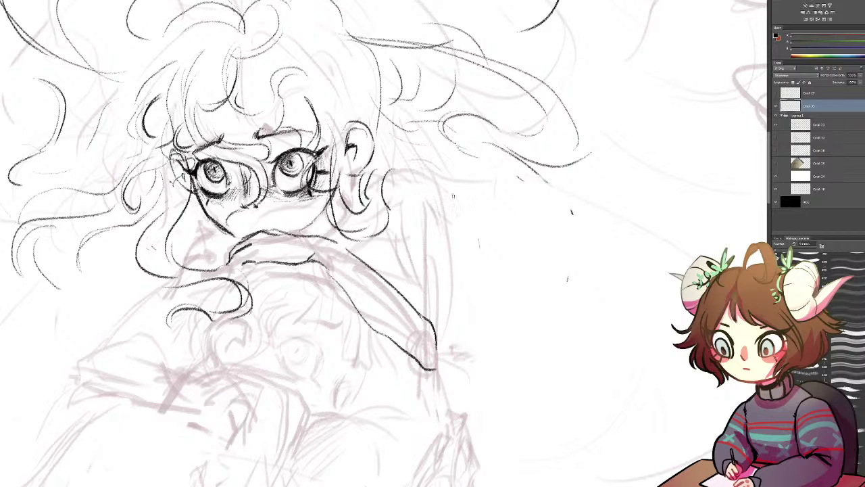
Draw loose curls flowing outward over the shoulder beneath the larger ear
mouse_move(370, 173)
left_mouse_down()
mouse_move(428, 165)
mouse_move(483, 219)
mouse_move(493, 192)
mouse_move(491, 226)
mouse_move(478, 231)
left_mouse_up()
left_click_drag(324, 174, 315, 204)
mouse_move(250, 222)
left_mouse_down()
mouse_move(295, 207)
mouse_move(304, 218)
mouse_move(292, 227)
mouse_move(306, 212)
left_mouse_up()
key("ctrl+alt+z")
key("ctrl+alt+z")
Hatch a dark shadow beneath the smaller ear along the jaw and shade the neighbouring side locks
left_click_drag(307, 177, 290, 327)
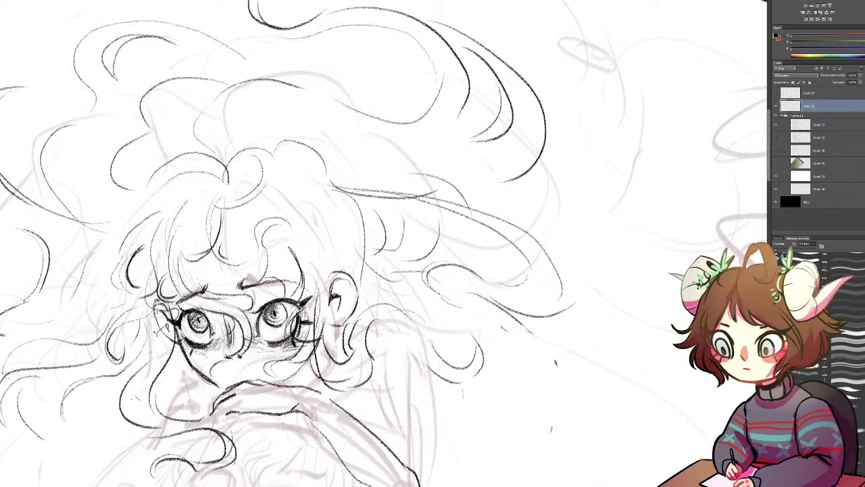
mouse_move(176, 335)
left_mouse_down()
mouse_move(168, 363)
mouse_move(181, 369)
mouse_move(170, 383)
mouse_move(137, 372)
left_mouse_up()
mouse_move(148, 342)
left_mouse_down()
mouse_move(132, 371)
mouse_move(120, 373)
mouse_move(121, 399)
left_mouse_up()
mouse_move(130, 376)
left_mouse_down()
mouse_move(119, 398)
mouse_move(93, 389)
left_mouse_up()
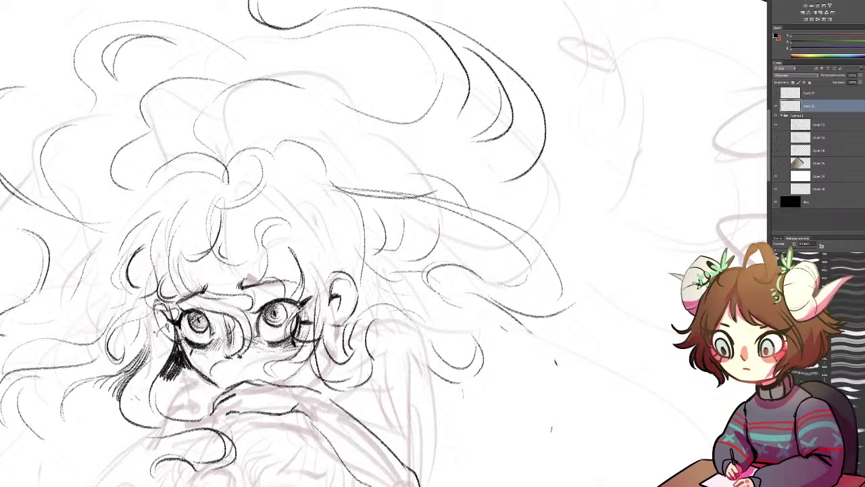
Draw overlapping curls from the forehead down the side of the head to just above the larger ear
mouse_move(245, 199)
left_mouse_down()
mouse_move(229, 243)
mouse_move(235, 257)
left_mouse_up()
left_click_drag(289, 195, 276, 204)
left_click_drag(340, 202, 288, 253)
mouse_move(341, 232)
left_mouse_down()
mouse_move(320, 279)
mouse_move(327, 266)
mouse_move(312, 243)
mouse_move(327, 263)
left_mouse_up()
left_click_drag(315, 217, 323, 259)
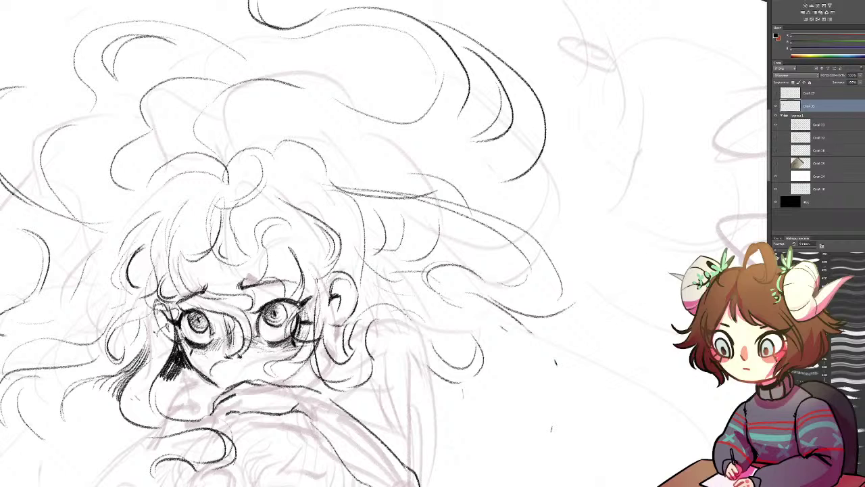
mouse_move(306, 262)
left_mouse_down()
mouse_move(308, 246)
mouse_move(323, 269)
left_mouse_up()
mouse_move(284, 245)
left_mouse_down()
mouse_move(301, 267)
mouse_move(306, 298)
mouse_move(299, 297)
left_mouse_up()
Draw the rounded shoulder and the outer contour of the upper arm down toward the elbow
mouse_move(240, 288)
left_mouse_down()
mouse_move(255, 279)
mouse_move(272, 290)
mouse_move(311, 176)
left_mouse_up()
left_click_drag(356, 292, 375, 265)
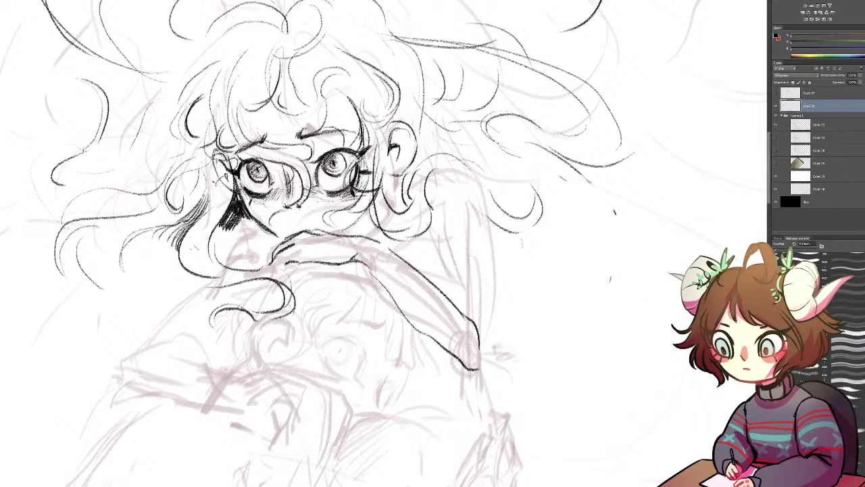
mouse_move(429, 170)
left_mouse_down()
mouse_move(465, 168)
mouse_move(485, 231)
left_mouse_up()
key("ctrl+z")
mouse_move(465, 170)
left_mouse_down()
mouse_move(483, 245)
mouse_move(482, 311)
left_mouse_up()
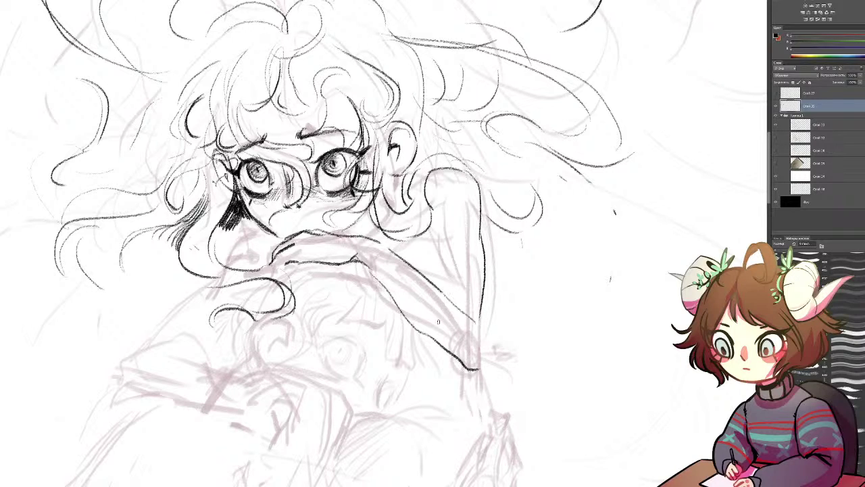
Refine the elbow contour and draw the inner line of the upper arm below the shoulder
key("ctrl+z")
mouse_move(411, 330)
left_mouse_down()
mouse_move(472, 364)
mouse_move(484, 319)
left_mouse_up()
mouse_move(426, 229)
left_mouse_down()
mouse_move(432, 283)
mouse_move(428, 255)
left_mouse_up()
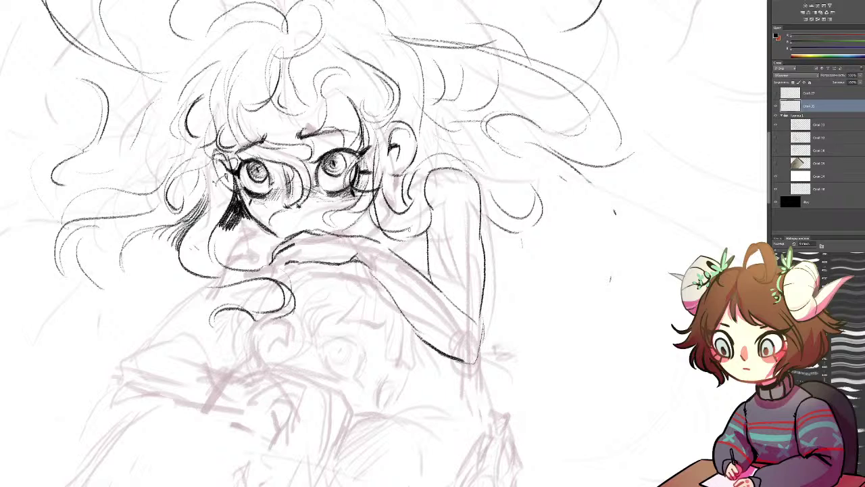
mouse_move(401, 177)
left_mouse_down()
mouse_move(394, 195)
mouse_move(384, 179)
mouse_move(450, 168)
left_mouse_up()
Reduce the brush size and draw the opposite shoulder line beside the jaw and falling lock
key("[")
mouse_move(261, 229)
left_mouse_down()
mouse_move(233, 243)
mouse_move(228, 265)
left_mouse_up()
left_click_drag(258, 230, 232, 247)
Refine the lower finger edge of the resting hand and draw the second figure's wavy fringe lock below it
mouse_move(331, 359)
left_mouse_down()
mouse_move(368, 239)
mouse_move(389, 203)
left_mouse_up()
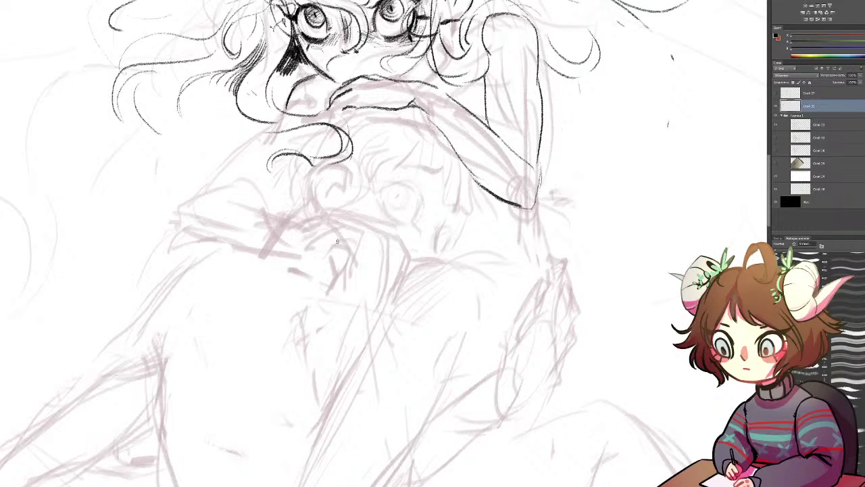
scroll(437, 227, "up", 3)
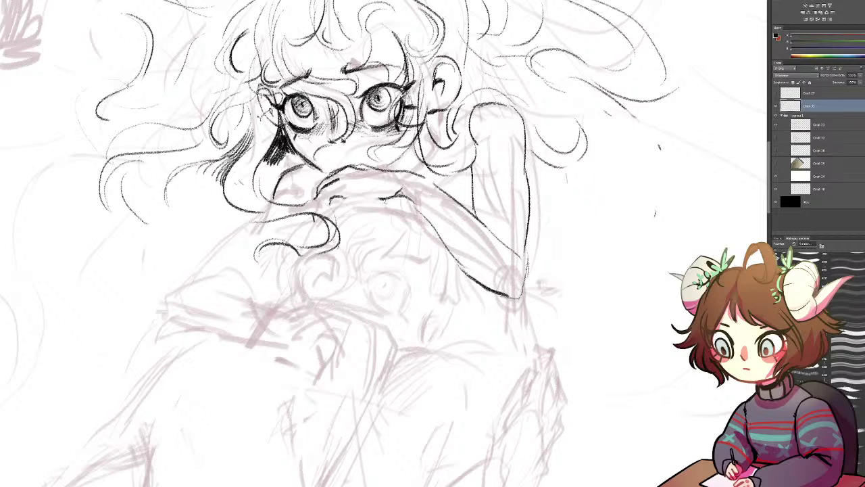
left_click_drag(362, 192, 336, 204)
left_click_drag(408, 219, 362, 271)
Draw and clean up the second figure's rounded ear outline with its inner fold
mouse_move(363, 240)
left_mouse_down()
mouse_move(353, 254)
mouse_move(362, 270)
mouse_move(333, 244)
mouse_move(339, 270)
mouse_move(356, 270)
mouse_move(349, 278)
mouse_move(362, 272)
mouse_move(328, 266)
mouse_move(296, 288)
mouse_move(308, 300)
left_mouse_up()
key("e")
mouse_move(318, 256)
left_mouse_down()
mouse_move(298, 275)
mouse_move(301, 256)
mouse_move(303, 293)
mouse_move(296, 280)
mouse_move(317, 304)
mouse_move(295, 282)
mouse_move(311, 300)
left_mouse_up()
key("b")
key("e")
key("b")
mouse_move(304, 269)
left_mouse_down()
mouse_move(324, 256)
mouse_move(330, 277)
mouse_move(334, 265)
mouse_move(315, 288)
mouse_move(331, 275)
mouse_move(409, 277)
mouse_move(408, 313)
mouse_move(358, 301)
left_mouse_up()
key("ctrl+alt+z")
key("ctrl+alt+z")
key("ctrl+z")
Draw the second figure's round eye with a dark lower lid and hatching at its inner corner
mouse_move(359, 276)
left_mouse_down()
mouse_move(401, 270)
mouse_move(382, 287)
mouse_move(385, 278)
mouse_move(378, 288)
mouse_move(377, 279)
mouse_move(383, 298)
mouse_move(388, 281)
mouse_move(376, 281)
mouse_move(398, 280)
mouse_move(380, 289)
mouse_move(365, 310)
left_mouse_up()
key("ctrl+alt+z")
key("ctrl+alt+z")
left_click_drag(360, 289, 360, 308)
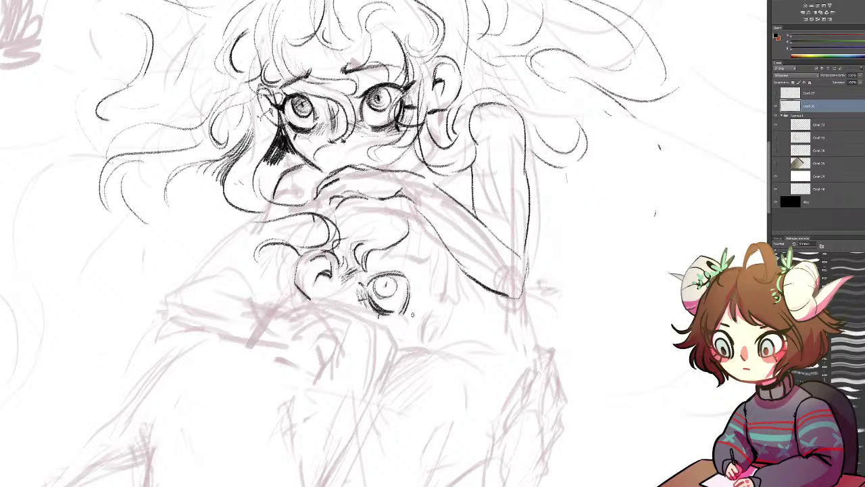
left_click_drag(409, 289, 407, 311)
Strengthen the second figure's outer eye contour and add short facial contour strokes below and beside it
mouse_move(409, 274)
left_mouse_down()
mouse_move(418, 345)
mouse_move(419, 336)
left_mouse_up()
left_click_drag(423, 326, 419, 336)
left_click_drag(444, 299, 438, 321)
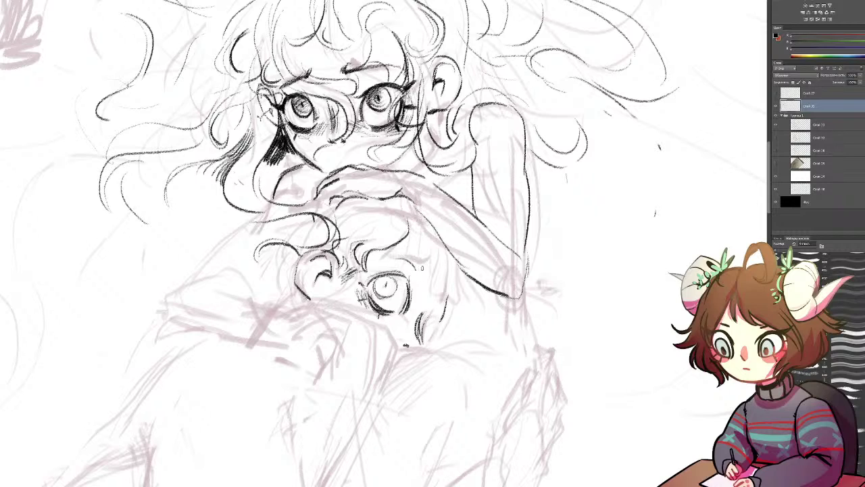
Draw the second figure's iris, short eyebrow and small far eye with its pupil
key("ctrl+z")
mouse_move(410, 265)
left_mouse_down()
mouse_move(420, 267)
mouse_move(407, 264)
mouse_move(378, 295)
mouse_move(385, 291)
left_mouse_up()
mouse_move(424, 320)
left_mouse_down()
mouse_move(433, 342)
mouse_move(426, 334)
mouse_move(438, 317)
left_mouse_up()
mouse_move(385, 269)
left_mouse_down()
mouse_move(403, 262)
mouse_move(441, 278)
left_mouse_up()
left_click_drag(424, 278, 417, 306)
left_click_drag(433, 284, 426, 312)
mouse_move(436, 300)
left_mouse_down()
mouse_move(429, 313)
mouse_move(432, 304)
left_mouse_up()
left_click_drag(433, 292, 446, 303)
Draw wavy curls down the far side of the second figure's face and across the forehead and crown
left_click_drag(449, 271, 446, 291)
mouse_move(451, 273)
left_mouse_down()
mouse_move(444, 301)
mouse_move(456, 301)
mouse_move(460, 287)
left_mouse_up()
left_click_drag(464, 289, 452, 331)
left_click_drag(454, 299, 451, 326)
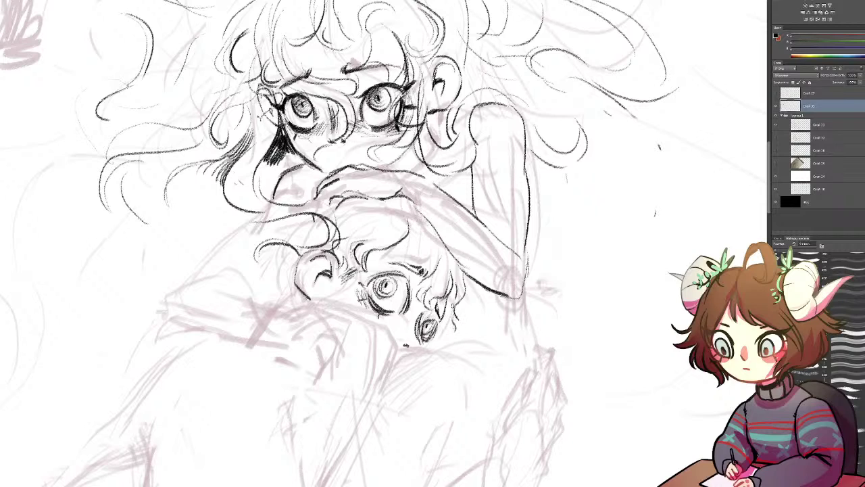
left_click_drag(449, 260, 455, 278)
mouse_move(382, 206)
left_mouse_down()
mouse_move(363, 225)
mouse_move(377, 236)
mouse_move(392, 187)
mouse_move(369, 193)
left_mouse_up()
left_click_drag(367, 204, 378, 188)
mouse_move(377, 204)
left_mouse_down()
mouse_move(394, 194)
mouse_move(437, 236)
mouse_move(445, 232)
mouse_move(419, 230)
left_mouse_up()
mouse_move(396, 253)
left_mouse_down()
mouse_move(418, 240)
mouse_move(423, 250)
left_mouse_up()
mouse_move(415, 266)
left_mouse_down()
mouse_move(424, 250)
mouse_move(427, 256)
mouse_move(444, 249)
left_mouse_up()
left_click_drag(415, 325, 414, 332)
Redraw the second figure's ear outline and add short hair strands around and behind it
key("e")
mouse_move(310, 256)
left_mouse_down()
mouse_move(299, 272)
mouse_move(305, 293)
left_mouse_up()
key("b")
mouse_move(316, 247)
left_mouse_down()
mouse_move(323, 254)
mouse_move(307, 255)
mouse_move(299, 292)
mouse_move(323, 304)
mouse_move(314, 288)
mouse_move(329, 267)
mouse_move(321, 263)
mouse_move(332, 259)
mouse_move(332, 276)
mouse_move(316, 284)
mouse_move(328, 272)
left_mouse_up()
key("e")
key("b")
left_click_drag(346, 258, 353, 273)
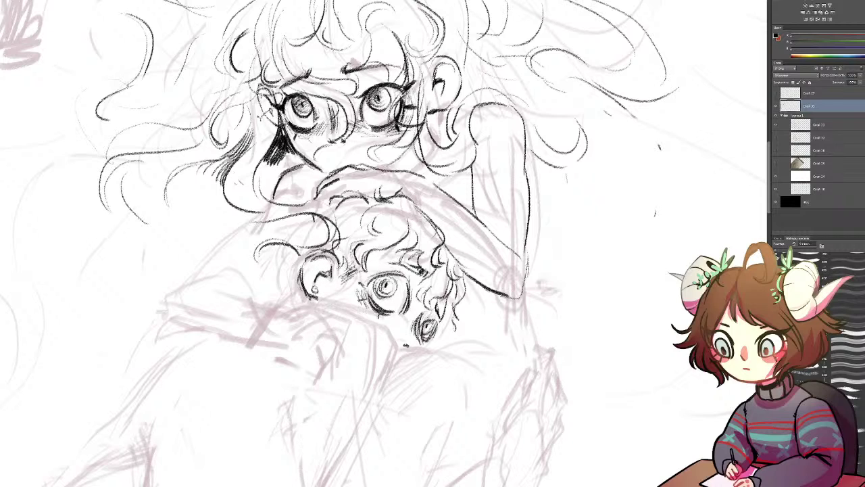
mouse_move(279, 254)
left_mouse_down()
mouse_move(279, 277)
mouse_move(305, 301)
left_mouse_up()
Draw the outer contour of the arm wrapping around the second figure, from the shoulder down to the elbow
mouse_move(317, 250)
left_mouse_down()
mouse_move(338, 299)
mouse_move(396, 259)
left_mouse_up()
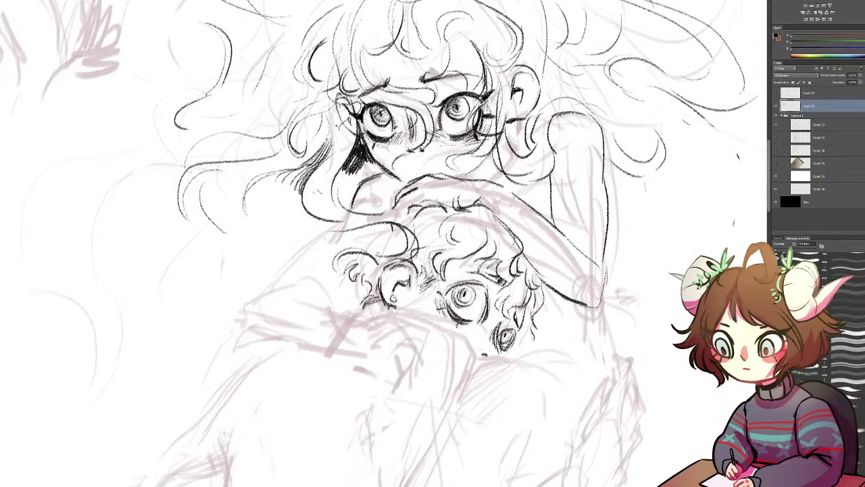
left_click_drag(354, 201, 258, 297)
left_click_drag(327, 294, 346, 277)
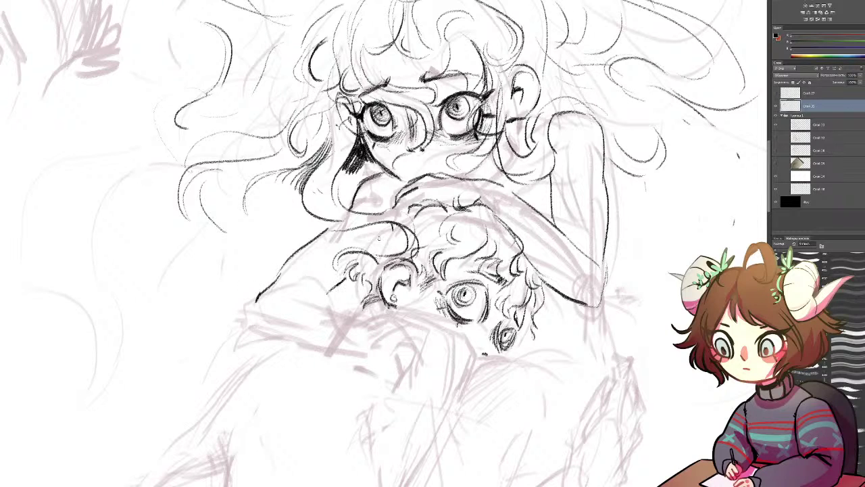
Add ragged hair tufts with dark hatching above and behind the second figure's ear
left_click_drag(369, 247, 381, 237)
mouse_move(394, 244)
left_mouse_down()
mouse_move(388, 258)
mouse_move(371, 257)
left_mouse_up()
mouse_move(381, 250)
left_mouse_down()
mouse_move(358, 277)
mouse_move(338, 262)
mouse_move(367, 258)
mouse_move(347, 264)
left_mouse_up()
key("e")
key("b")
left_click_drag(362, 262, 353, 282)
left_click_drag(379, 232, 378, 236)
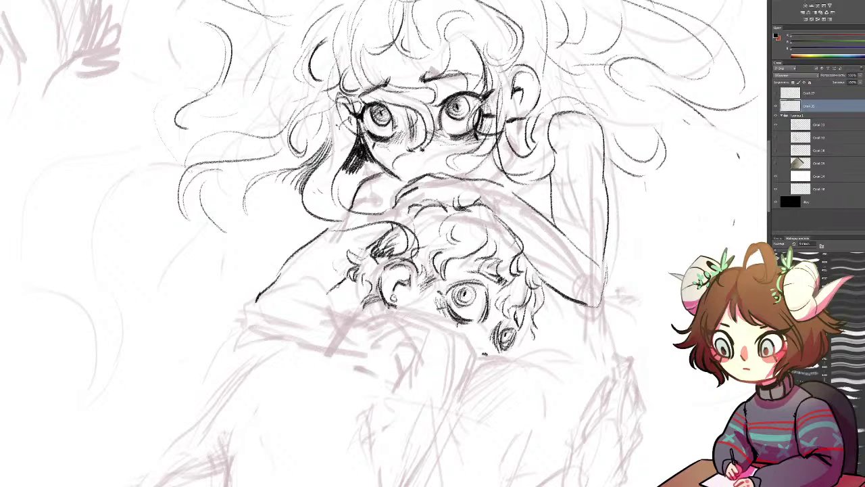
Draw the upper edge of the wrapping arm's forearm and the back of its hand below the ear
left_click_drag(269, 291, 330, 295)
left_click_drag(378, 309, 417, 327)
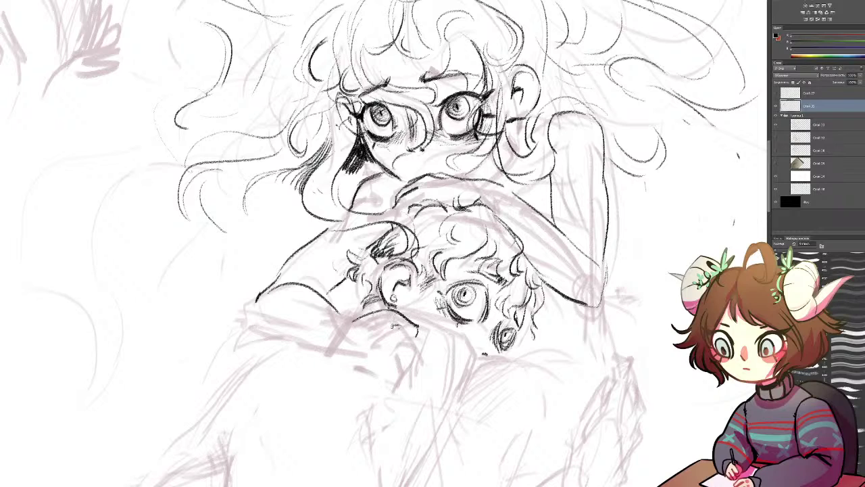
mouse_move(354, 321)
left_mouse_down()
mouse_move(393, 307)
mouse_move(410, 320)
mouse_move(353, 316)
left_mouse_up()
key("ctrl+z")
key("ctrl+z")
key("ctrl+z")
key("bracketright")
mouse_move(373, 301)
left_mouse_down()
mouse_move(354, 316)
mouse_move(369, 258)
mouse_move(353, 329)
left_mouse_up()
Fade the rough sketch layer further by lowering its opacity, and make the line art layer active again
left_click(852, 126)
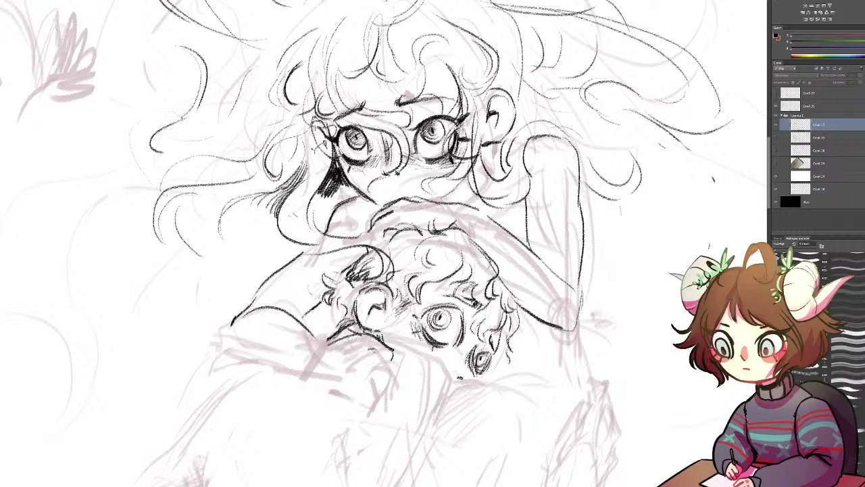
left_click(845, 116)
left_click(810, 82)
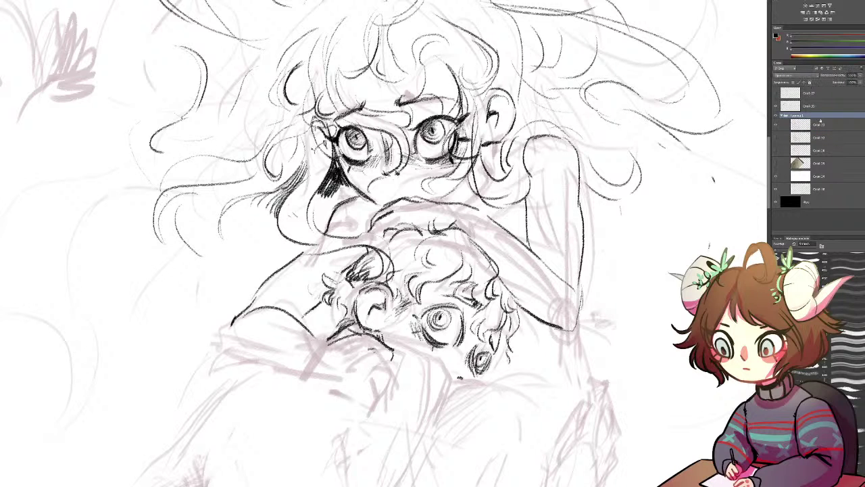
left_click(820, 124)
left_click(860, 76)
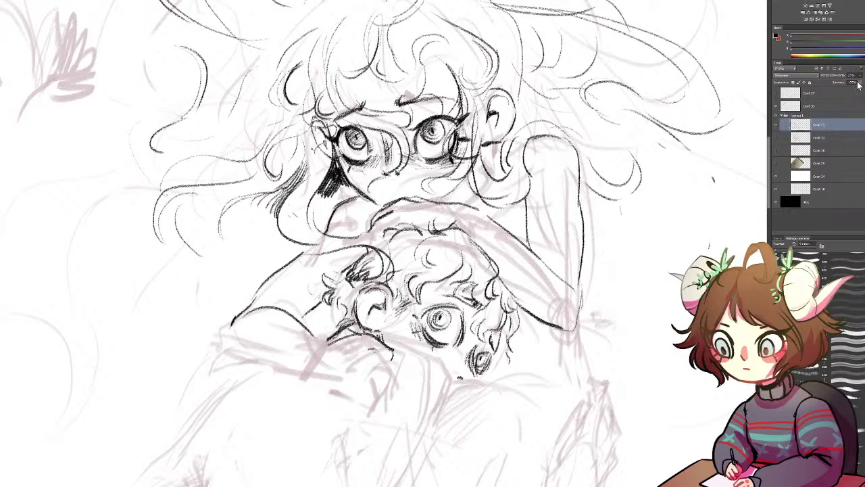
left_click_drag(859, 84, 857, 85)
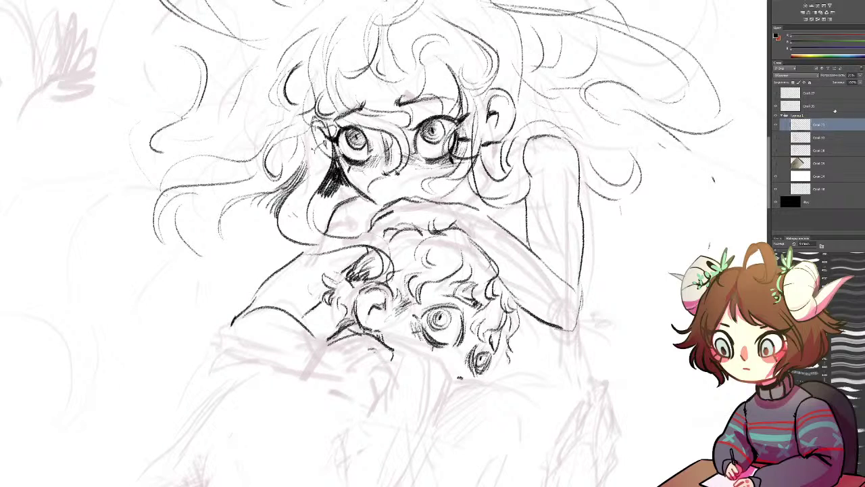
left_click(811, 105)
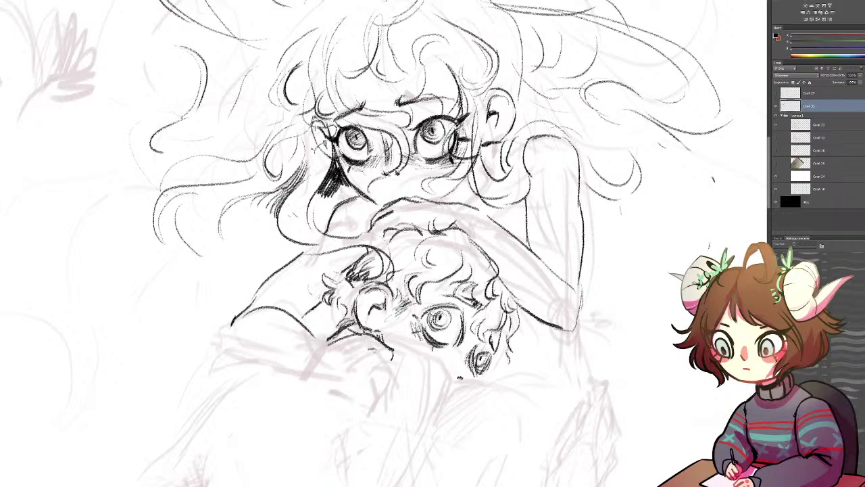
Darken the second figure's eye contours and fill the gap between the wrapping arm and the hair with dense black hatching
mouse_move(422, 320)
left_mouse_down()
mouse_move(435, 306)
mouse_move(451, 307)
mouse_move(459, 338)
left_mouse_up()
mouse_move(463, 319)
left_mouse_down()
mouse_move(455, 345)
mouse_move(442, 343)
mouse_move(451, 358)
mouse_move(491, 362)
mouse_move(475, 362)
mouse_move(491, 373)
mouse_move(475, 368)
left_mouse_up()
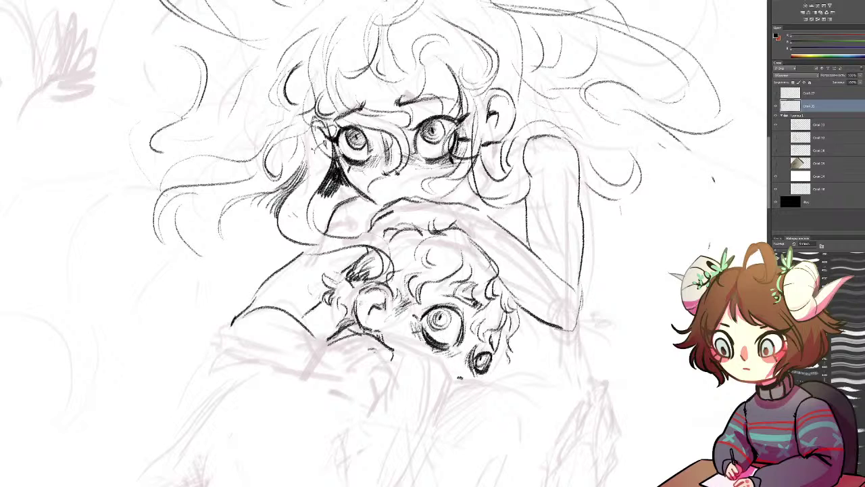
mouse_move(342, 305)
left_mouse_down()
mouse_move(332, 338)
mouse_move(323, 342)
mouse_move(302, 323)
mouse_move(314, 341)
left_mouse_up()
left_click_drag(335, 323, 318, 345)
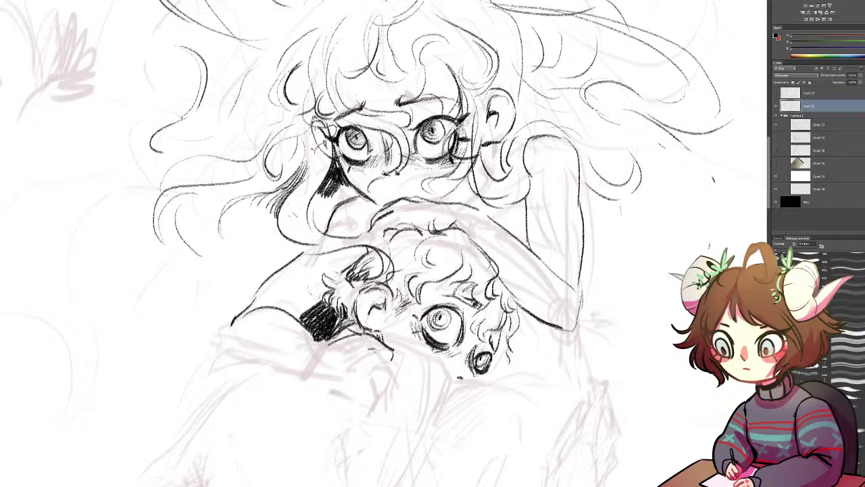
Hatch dense black shadows on both sides of the long-haired figure's jaw and neck
left_click_drag(320, 197, 323, 220)
mouse_move(338, 185)
left_mouse_down()
mouse_move(327, 216)
mouse_move(347, 201)
mouse_move(319, 223)
mouse_move(327, 224)
left_mouse_up()
mouse_move(359, 194)
left_mouse_down()
mouse_move(337, 210)
mouse_move(349, 196)
left_mouse_up()
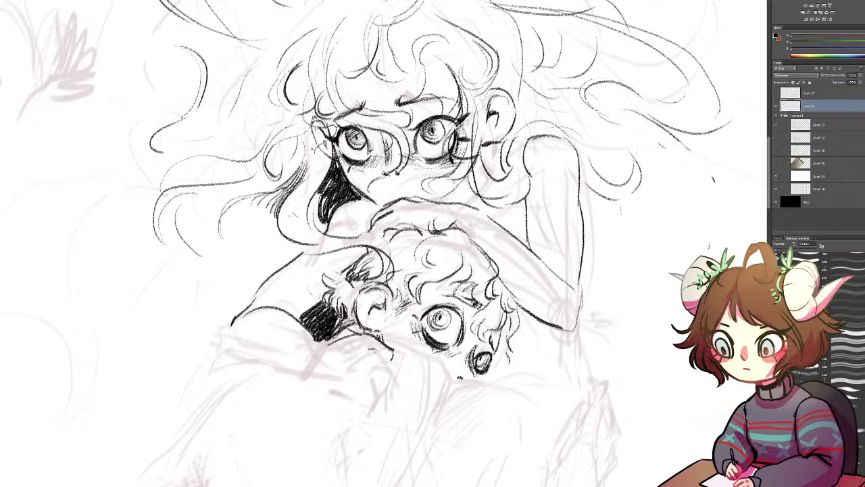
mouse_move(464, 178)
left_mouse_down()
mouse_move(439, 204)
mouse_move(467, 207)
left_mouse_up()
Draw the gripping hand of the wrapping arm with its bent fingers and lower edge
mouse_move(362, 356)
left_mouse_down()
mouse_move(354, 270)
mouse_move(449, 231)
mouse_move(402, 248)
mouse_move(429, 258)
left_mouse_up()
left_click_drag(460, 212, 447, 259)
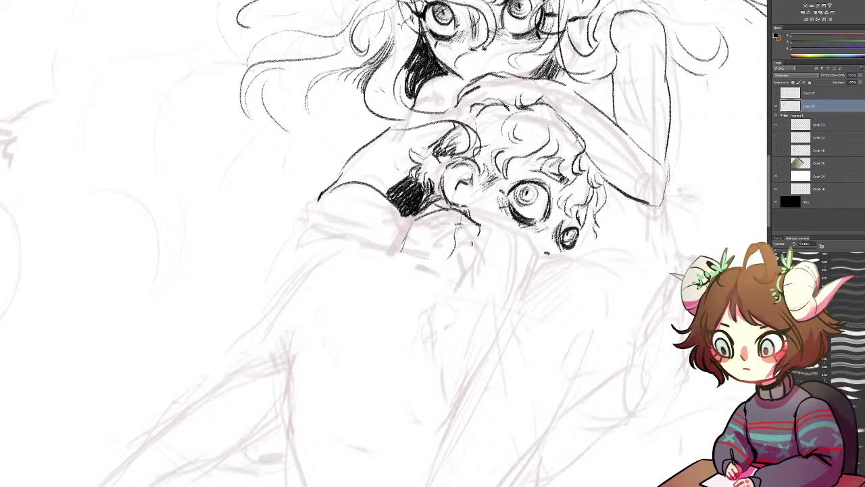
mouse_move(456, 220)
left_mouse_down()
mouse_move(480, 237)
mouse_move(473, 250)
left_mouse_up()
mouse_move(459, 243)
left_mouse_down()
mouse_move(475, 254)
mouse_move(454, 263)
left_mouse_up()
left_click_drag(451, 255, 452, 269)
mouse_move(461, 265)
left_mouse_down()
mouse_move(455, 280)
mouse_move(395, 249)
mouse_move(383, 235)
mouse_move(426, 214)
mouse_move(406, 216)
left_mouse_up()
Extend the black hatching along the forearm and draw the rounded elbow and lower forearm contour
mouse_move(368, 187)
left_mouse_down()
mouse_move(391, 207)
mouse_move(357, 180)
mouse_move(399, 218)
left_mouse_up()
key("b")
mouse_move(371, 189)
left_mouse_down()
mouse_move(397, 212)
mouse_move(378, 188)
mouse_move(388, 202)
left_mouse_up()
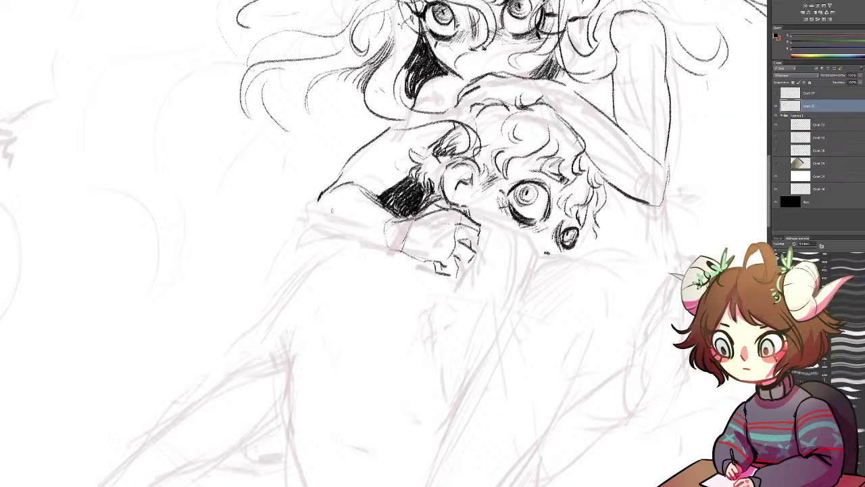
mouse_move(318, 200)
left_mouse_down()
mouse_move(326, 221)
mouse_move(402, 254)
left_mouse_up()
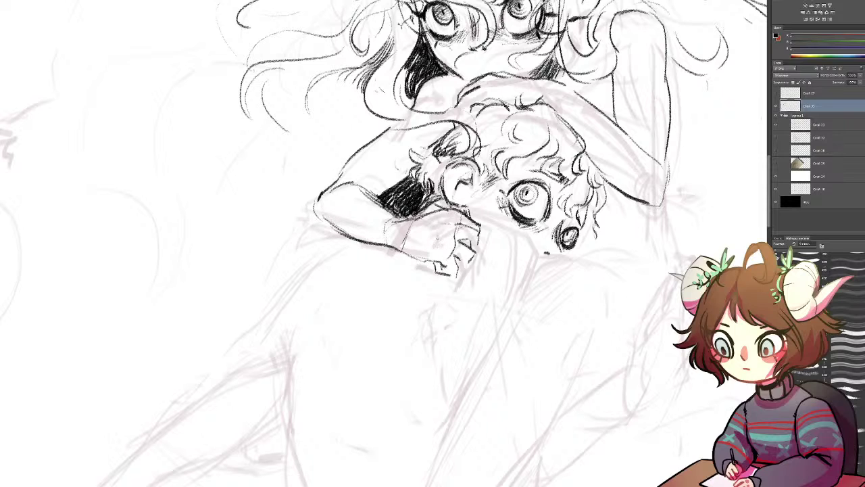
Darken the gaps between the gripping fingers and strengthen the shadows and curls around the second figure's far eye
mouse_move(450, 206)
left_mouse_down()
mouse_move(439, 217)
mouse_move(448, 224)
left_mouse_up()
mouse_move(469, 243)
left_mouse_down()
mouse_move(461, 238)
mouse_move(456, 268)
mouse_move(466, 266)
mouse_move(457, 255)
mouse_move(463, 263)
mouse_move(473, 251)
left_mouse_up()
mouse_move(592, 202)
left_mouse_down()
mouse_move(590, 241)
mouse_move(564, 252)
left_mouse_up()
left_click_drag(560, 220, 558, 250)
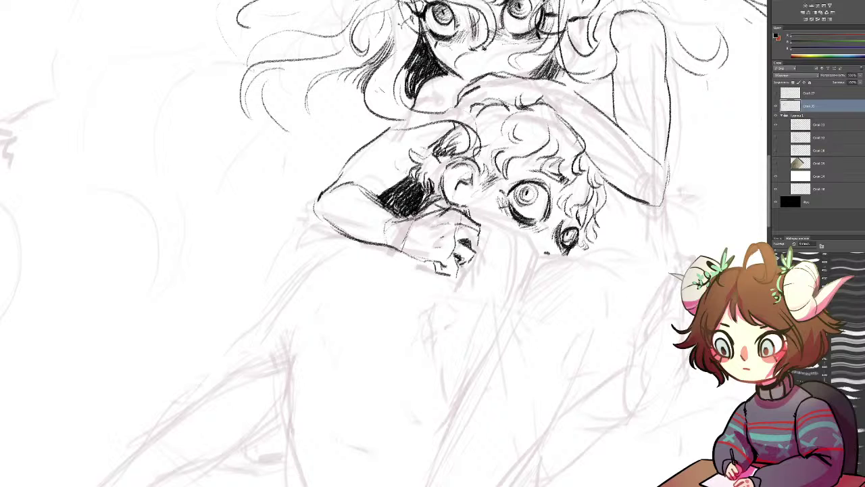
Draw the torso's shoulder edge, outer side contour and long midline with short anatomy strokes beside it
left_click_drag(358, 248, 305, 276)
mouse_move(279, 322)
left_mouse_down()
mouse_move(304, 208)
mouse_move(306, 279)
left_mouse_up()
left_click_drag(365, 191, 325, 250)
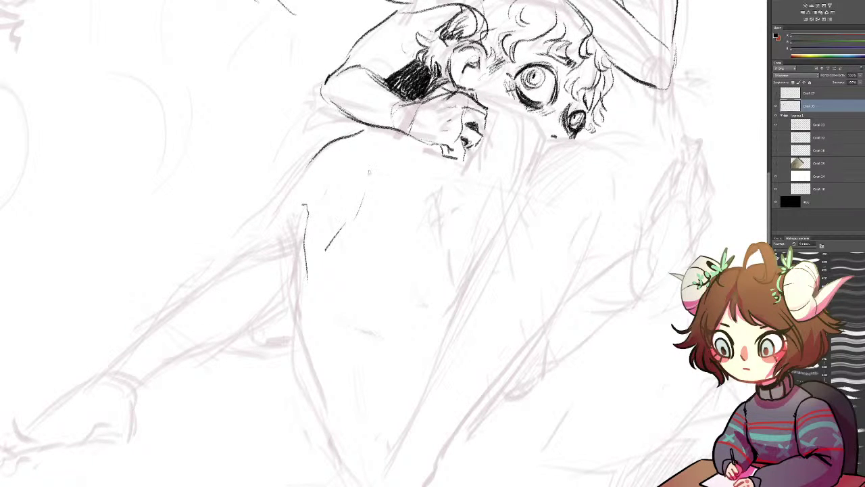
mouse_move(385, 157)
left_mouse_down()
mouse_move(392, 269)
mouse_move(353, 240)
mouse_move(334, 333)
mouse_move(341, 360)
left_mouse_up()
mouse_move(368, 153)
left_mouse_down()
mouse_move(380, 133)
mouse_move(363, 133)
left_mouse_up()
left_click_drag(373, 126, 365, 133)
Draw the rounded contour of the raised knee beside the gripping hand and the torso's inner side contour
mouse_move(440, 89)
left_mouse_down()
mouse_move(523, 103)
mouse_move(542, 150)
left_mouse_up()
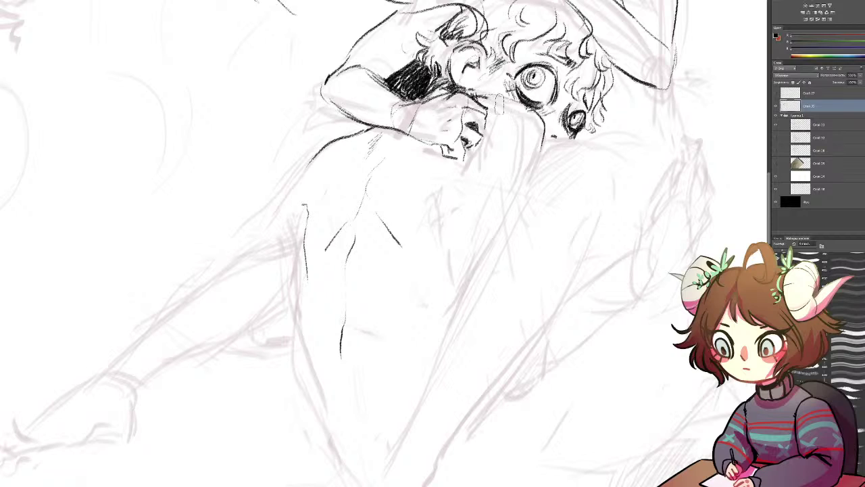
left_click_drag(665, 87, 653, 81)
mouse_move(477, 96)
left_mouse_down()
mouse_move(503, 96)
mouse_move(540, 121)
mouse_move(542, 140)
left_mouse_up()
mouse_move(435, 204)
left_mouse_down()
mouse_move(457, 181)
mouse_move(443, 259)
left_mouse_up()
left_click_drag(443, 203, 444, 271)
key("ctrl+alt+z")
key("ctrl+alt+z")
left_click_drag(444, 197, 453, 287)
Add the neighbouring knee's hatched contour and the long line below the elbow, with black shadow under the curls
left_click_drag(550, 146, 522, 189)
mouse_move(550, 148)
left_mouse_down()
mouse_move(540, 179)
mouse_move(562, 140)
mouse_move(648, 140)
mouse_move(662, 130)
mouse_move(567, 243)
left_mouse_up()
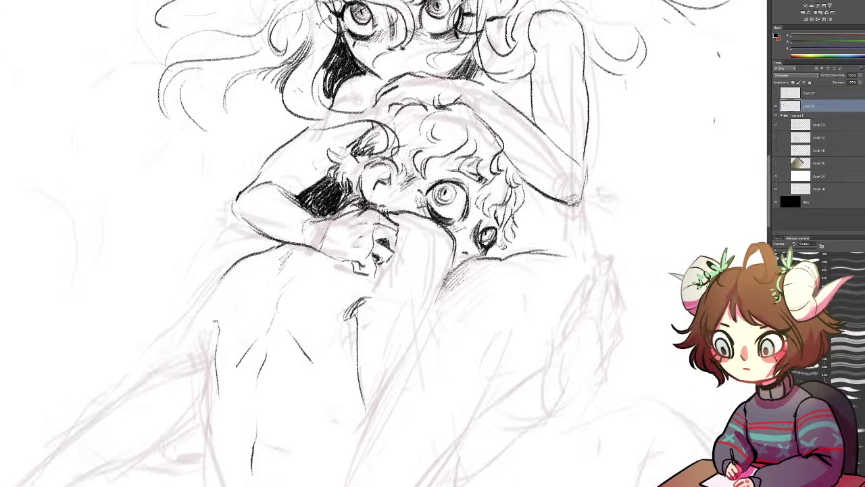
left_click_drag(590, 154, 585, 264)
mouse_move(498, 249)
left_mouse_down()
mouse_move(496, 258)
mouse_move(490, 254)
mouse_move(501, 242)
mouse_move(496, 254)
mouse_move(511, 246)
mouse_move(515, 221)
mouse_move(519, 245)
mouse_move(526, 190)
mouse_move(518, 246)
left_mouse_up()
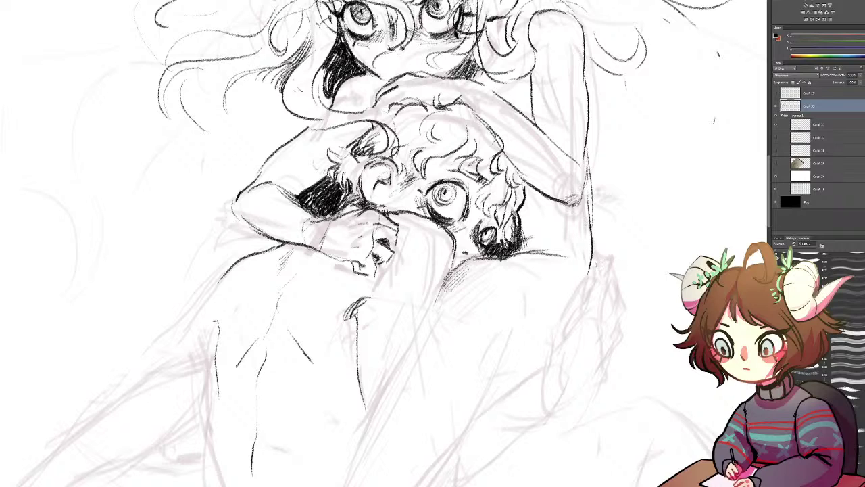
mouse_move(594, 285)
left_mouse_down()
mouse_move(575, 271)
mouse_move(550, 352)
left_mouse_up()
mouse_move(580, 311)
left_mouse_down()
mouse_move(575, 329)
mouse_move(585, 293)
mouse_move(579, 290)
mouse_move(588, 297)
mouse_move(581, 309)
left_mouse_up()
mouse_move(592, 272)
left_mouse_down()
mouse_move(575, 318)
mouse_move(580, 307)
left_mouse_up()
key("ctrl+alt+z")
key("ctrl+alt+z")
key("ctrl+alt+z")
mouse_move(592, 290)
left_mouse_down()
mouse_move(582, 302)
mouse_move(569, 300)
mouse_move(561, 323)
left_mouse_up()
key("ctrl+alt+z")
key("ctrl+alt+z")
key("ctrl+alt+z")
key("ctrl+alt+z")
Draw the inner contour and first dark finger shapes of the hand clasping the side below the elbow
mouse_move(572, 293)
left_mouse_down()
mouse_move(559, 313)
mouse_move(542, 388)
left_mouse_up()
key("ctrl+alt+z")
mouse_move(561, 304)
left_mouse_down()
mouse_move(556, 319)
mouse_move(575, 315)
left_mouse_up()
mouse_move(591, 269)
left_mouse_down()
mouse_move(591, 303)
mouse_move(579, 323)
mouse_move(579, 313)
left_mouse_up()
left_click_drag(590, 304, 586, 328)
key("ctrl+alt+z")
key("ctrl+alt+z")
key("ctrl+alt+z")
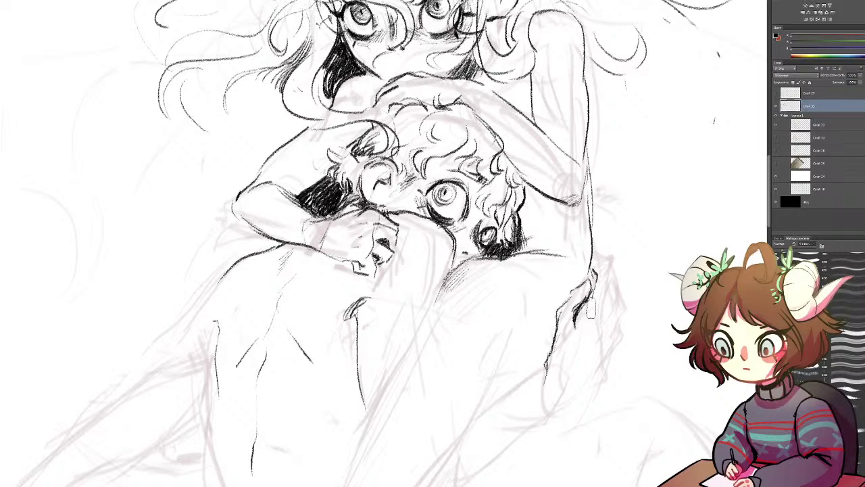
Draw the remaining curled fingers along the outer edge of the clasping hand
left_click_drag(594, 256, 608, 273)
mouse_move(605, 267)
left_mouse_down()
mouse_move(606, 307)
mouse_move(596, 329)
mouse_move(610, 295)
mouse_move(612, 315)
left_mouse_up()
left_click_drag(612, 315, 609, 325)
mouse_move(608, 291)
left_mouse_down()
mouse_move(611, 331)
mouse_move(607, 312)
mouse_move(575, 323)
mouse_move(585, 315)
left_mouse_up()
key("b")
key("e")
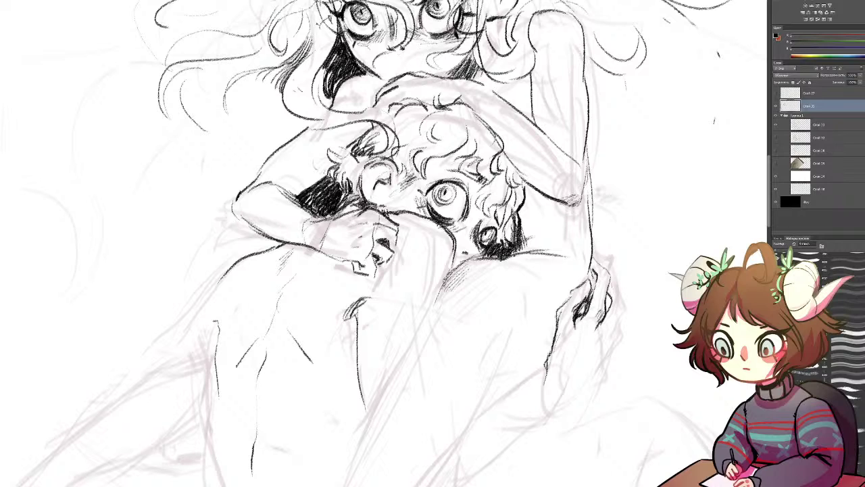
mouse_move(614, 278)
left_mouse_down()
mouse_move(626, 303)
mouse_move(603, 350)
left_mouse_up()
mouse_move(613, 321)
left_mouse_down()
mouse_move(605, 367)
mouse_move(613, 365)
mouse_move(602, 376)
left_mouse_up()
Rework the hatching along the raised knee beside the curls and add a small detail mark on it
mouse_move(547, 383)
left_mouse_down()
mouse_move(534, 316)
mouse_move(483, 214)
left_mouse_up()
left_click_drag(385, 125, 369, 158)
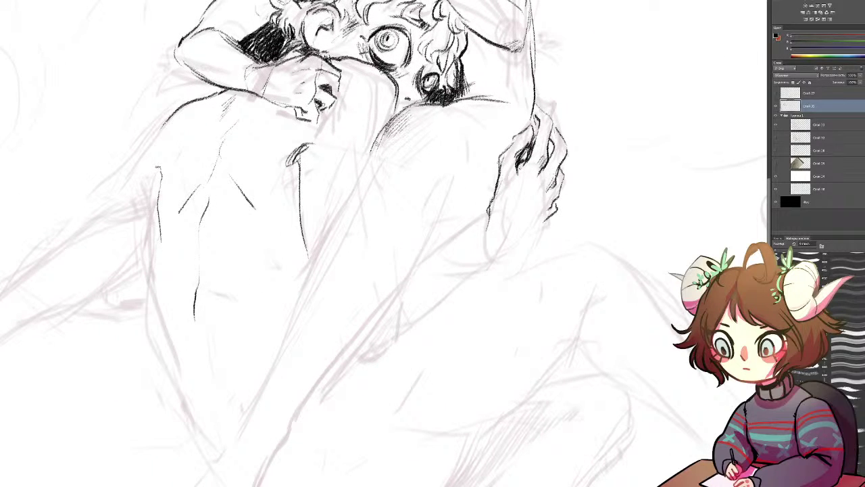
key("ctrl+z")
mouse_move(423, 102)
left_mouse_down()
mouse_move(391, 124)
mouse_move(375, 152)
left_mouse_up()
left_click_drag(421, 100, 407, 107)
left_click_drag(426, 160, 443, 158)
left_click_drag(351, 200, 481, 121)
left_click_drag(510, 66, 417, 198)
key("ctrl+z")
Draw the torso's long outer side contour down to the waist and the upper edge of the outstretched leg
key("ctrl+minus")
key("ctrl+minus")
left_click_drag(371, 261, 339, 340)
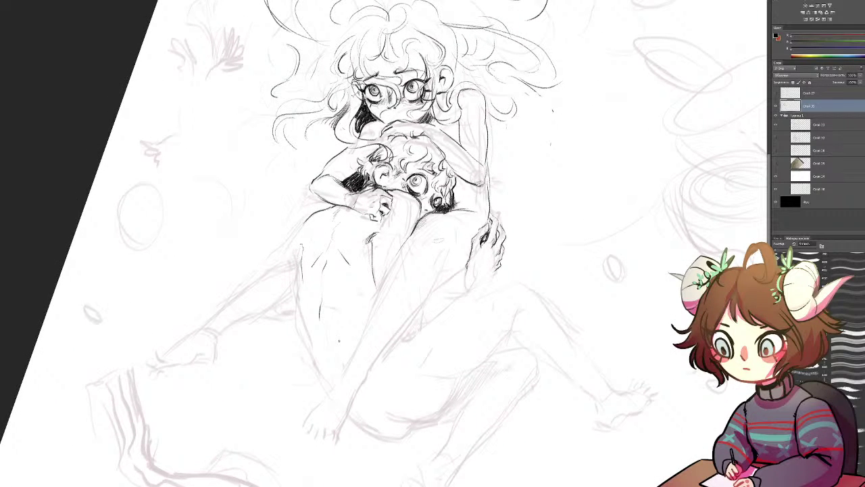
left_click_drag(301, 277, 311, 347)
key("ctrl+alt+z")
key("ctrl+alt+z")
mouse_move(302, 278)
left_mouse_down()
mouse_move(311, 351)
mouse_move(329, 391)
left_mouse_up()
mouse_move(289, 238)
left_mouse_down()
mouse_move(242, 297)
mouse_move(257, 270)
mouse_move(234, 295)
left_mouse_up()
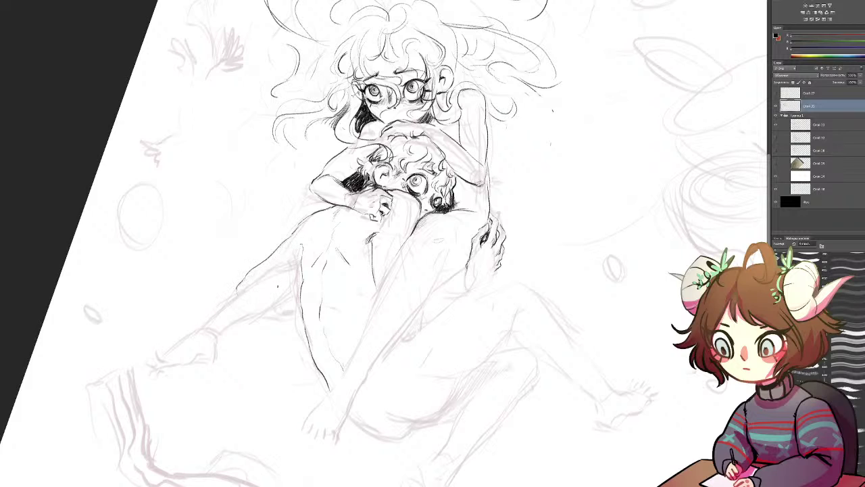
Outline the outstretched leg down to the foot, including the toes, heel and underside
mouse_move(301, 254)
left_mouse_down()
mouse_move(238, 285)
mouse_move(233, 301)
mouse_move(200, 321)
mouse_move(243, 292)
mouse_move(153, 369)
left_mouse_up()
key("ctrl+z")
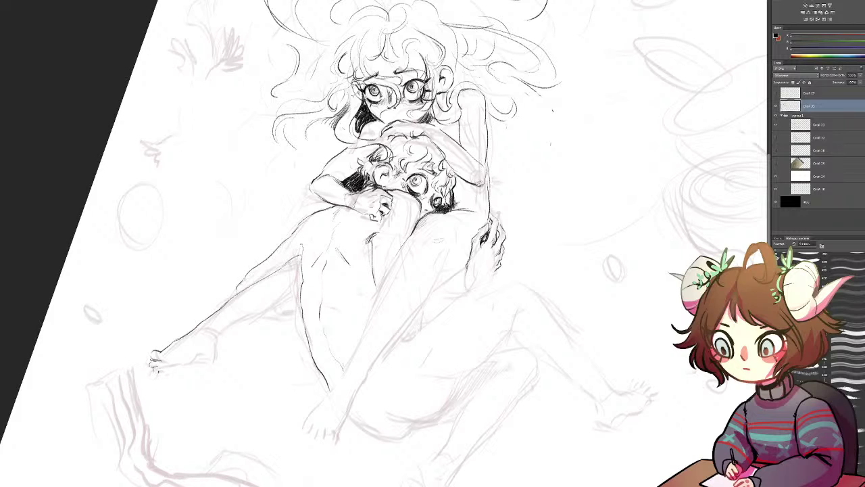
left_click_drag(169, 370, 180, 361)
key("ctrl+z")
mouse_move(192, 355)
left_mouse_down()
mouse_move(174, 372)
mouse_move(212, 354)
mouse_move(208, 361)
mouse_move(214, 343)
mouse_move(264, 316)
left_mouse_up()
key("ctrl+z")
key("e")
key("b")
left_click_drag(301, 289, 265, 317)
Refine the toes and sole of the outstretched foot and add short hatching at its ankle
left_click_drag(319, 328, 323, 357)
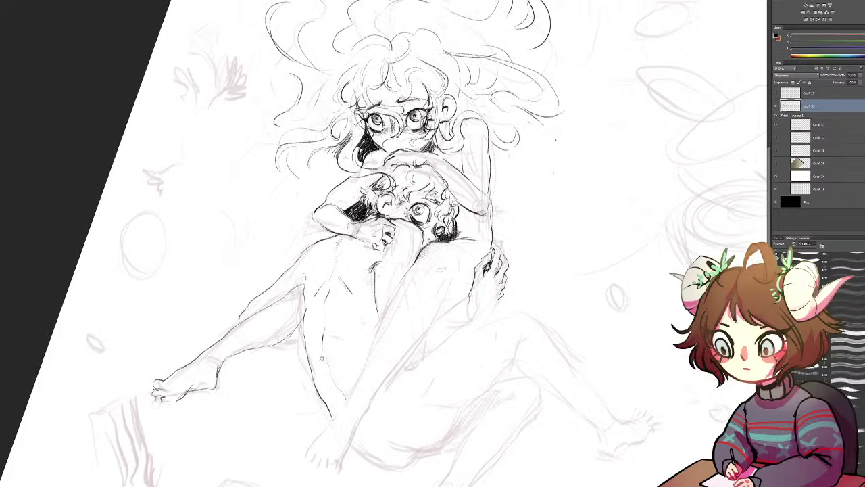
scroll(322, 357, "up", 1)
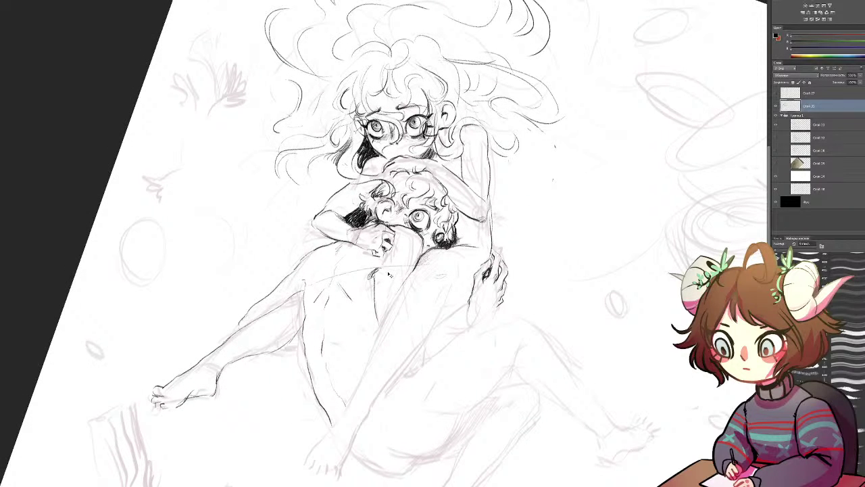
left_click_drag(307, 293, 386, 282)
left_click_drag(160, 394, 167, 397)
left_click_drag(187, 391, 193, 399)
left_click_drag(198, 365, 221, 364)
Draw the long shin contour below the raised knee and erase the stray line across the upper torso
left_click_drag(402, 287, 365, 369)
left_click_drag(338, 290, 352, 246)
key("e")
mouse_move(321, 239)
left_mouse_down()
mouse_move(330, 237)
mouse_move(324, 253)
mouse_move(355, 240)
mouse_move(399, 239)
mouse_move(388, 245)
left_mouse_up()
key("b")
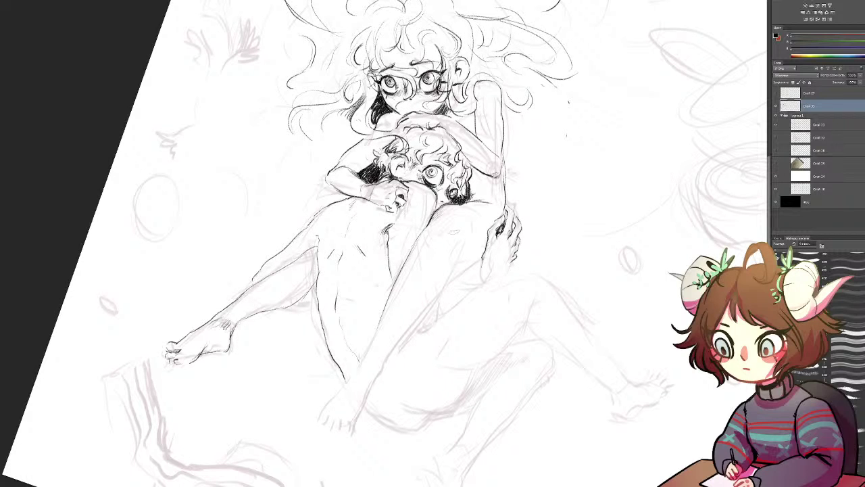
Hatch the shadow where the outstretched leg meets the torso and draw long curling hair locks beyond the upper figure's shoulder
mouse_move(304, 298)
left_mouse_down()
mouse_move(314, 296)
mouse_move(306, 299)
left_mouse_up()
left_click_drag(567, 81, 585, 151)
mouse_move(546, 112)
left_mouse_down()
mouse_move(518, 158)
mouse_move(579, 172)
left_mouse_up()
left_click_drag(576, 76, 589, 164)
left_click_drag(584, 111, 593, 157)
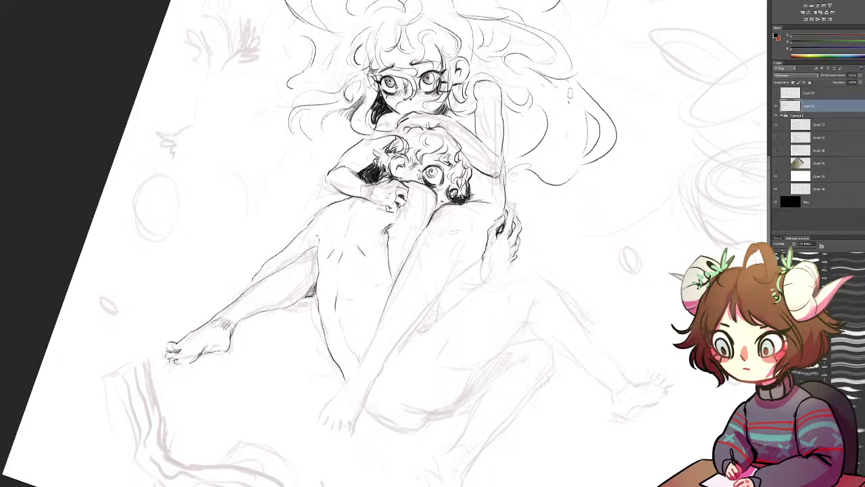
Clean up the new hair strands and fill the curled lock beside the shoulder with dense dark hatching
left_click_drag(572, 89, 586, 121)
mouse_move(534, 112)
left_mouse_down()
mouse_move(536, 138)
mouse_move(503, 118)
mouse_move(523, 117)
left_mouse_up()
key("ctrl+z")
left_click_drag(533, 106, 547, 135)
left_click_drag(541, 118, 544, 136)
mouse_move(537, 116)
left_mouse_down()
mouse_move(543, 133)
mouse_move(516, 153)
mouse_move(527, 138)
left_mouse_up()
mouse_move(525, 140)
left_mouse_down()
mouse_move(540, 131)
mouse_move(544, 147)
mouse_move(531, 150)
left_mouse_up()
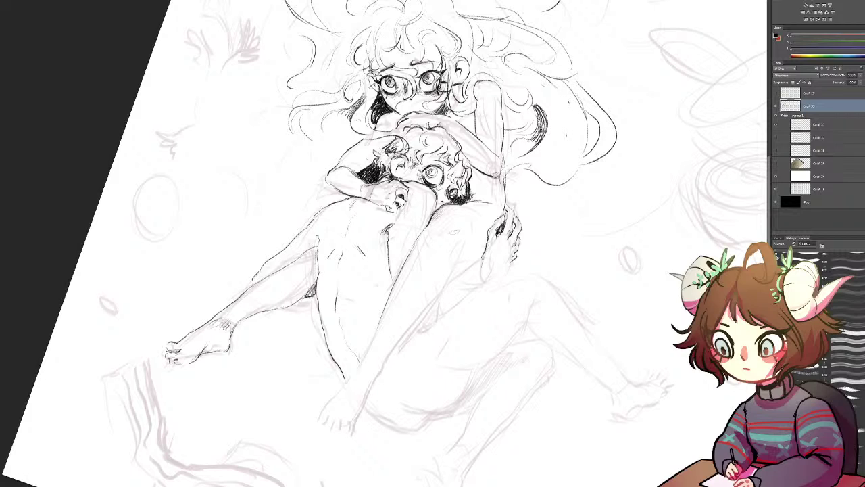
Finish the loose hair end and outline the gripping hand's wrist and the forearm passing behind the bent knee
mouse_move(577, 169)
left_mouse_down()
mouse_move(581, 183)
mouse_move(592, 185)
left_mouse_up()
mouse_move(489, 260)
left_mouse_down()
mouse_move(493, 275)
mouse_move(473, 271)
mouse_move(441, 285)
left_mouse_up()
left_click_drag(513, 263, 495, 277)
mouse_move(503, 243)
left_mouse_down()
mouse_move(488, 285)
mouse_move(415, 330)
left_mouse_up()
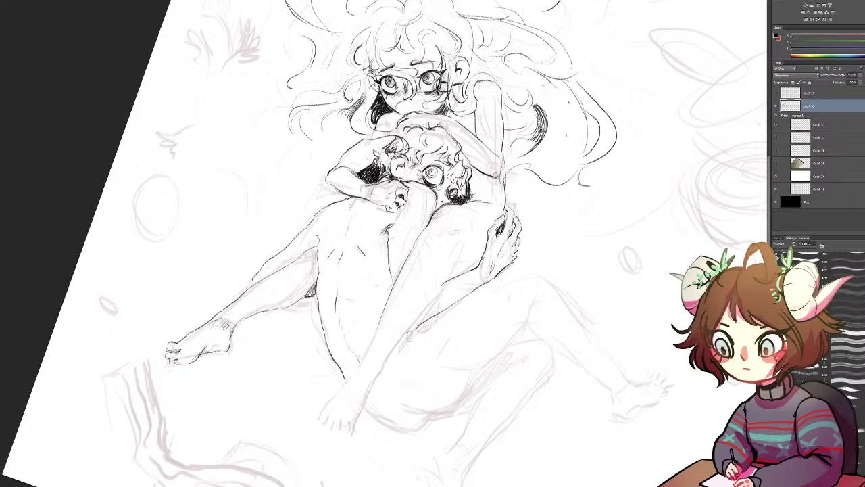
Draw the calf contour of the raised leg from the knee bend downward, erasing and redrawing its rough part
key("b")
left_click_drag(465, 239, 426, 308)
left_click_drag(455, 255, 428, 308)
key("e")
left_click_drag(451, 265, 435, 298)
mouse_move(451, 262)
left_mouse_down()
mouse_move(430, 306)
mouse_move(408, 324)
left_mouse_up()
key("b")
left_click_drag(409, 322, 397, 343)
Strengthen the raised leg's long front shin contour from the knee toward the ankle
mouse_move(399, 277)
left_mouse_down()
mouse_move(428, 226)
mouse_move(415, 248)
left_mouse_up()
key("b")
left_click_drag(436, 212, 392, 287)
mouse_move(373, 323)
left_mouse_down()
mouse_move(419, 220)
mouse_move(421, 235)
left_mouse_up()
left_click_drag(422, 233, 412, 253)
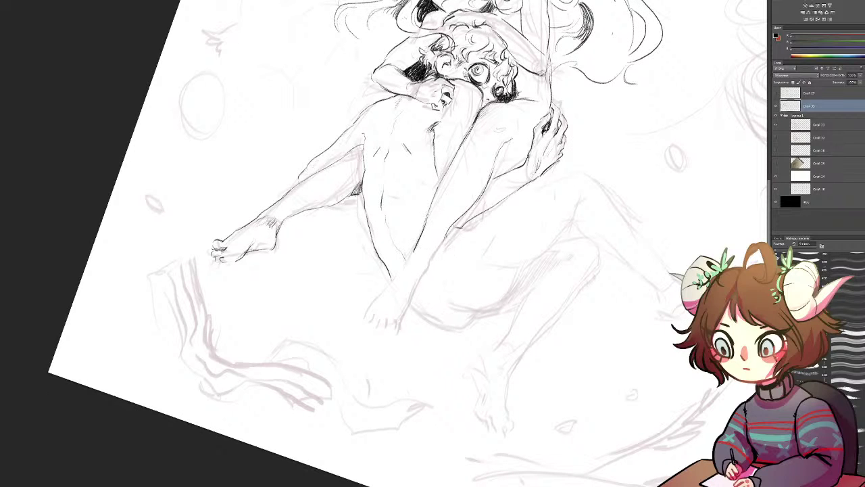
Extend the raised leg's lower calf line and outline the thigh's underside between the knee bend and the gripping hand
left_click_drag(457, 223, 427, 262)
key("e")
key("b")
mouse_move(495, 173)
left_mouse_down()
mouse_move(526, 163)
mouse_move(505, 178)
left_mouse_up()
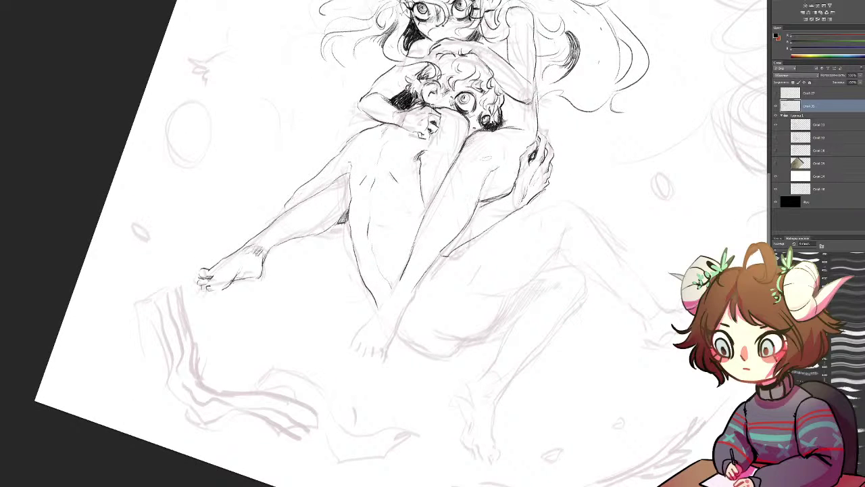
left_click_drag(479, 201, 513, 194)
key("e")
key("b")
left_click_drag(488, 220, 473, 250)
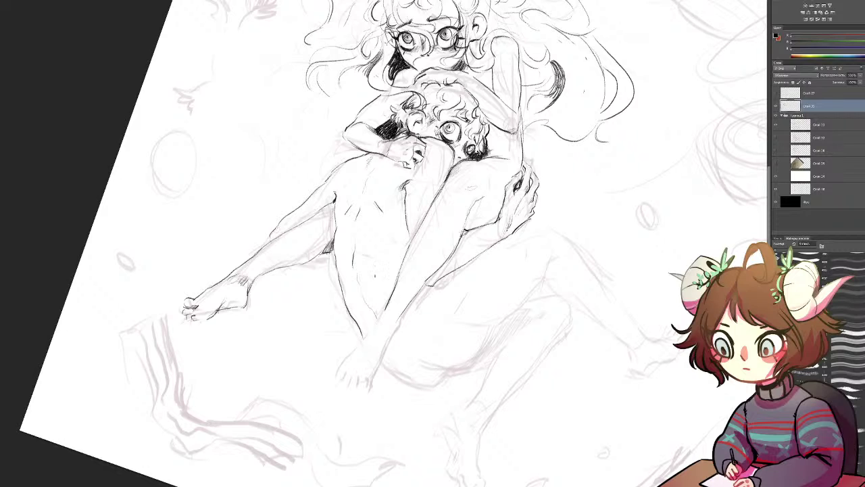
Add small marks on the torso and clean up lines around the outstretched foot
left_click_drag(342, 298, 345, 306)
mouse_move(311, 256)
left_mouse_down()
mouse_move(328, 251)
mouse_move(331, 240)
mouse_move(332, 252)
mouse_move(312, 255)
left_mouse_up()
key("e")
mouse_move(207, 316)
left_mouse_down()
mouse_move(223, 303)
mouse_move(202, 317)
mouse_move(228, 304)
mouse_move(242, 308)
left_mouse_up()
Rotate the canvas, then erase and redraw the forearm's outer contour below the gripping hand, undoing the excess strokes
left_click_drag(434, 260, 395, 229)
key("r")
mouse_move(399, 265)
left_mouse_down()
mouse_move(432, 263)
mouse_move(489, 198)
left_mouse_up()
key("e")
left_click_drag(381, 96, 392, 147)
mouse_move(372, 98)
left_mouse_down()
mouse_move(387, 129)
mouse_move(375, 150)
mouse_move(397, 194)
left_mouse_up()
key("e")
key("b")
mouse_move(375, 131)
left_mouse_down()
mouse_move(373, 161)
mouse_move(387, 125)
mouse_move(392, 237)
left_mouse_up()
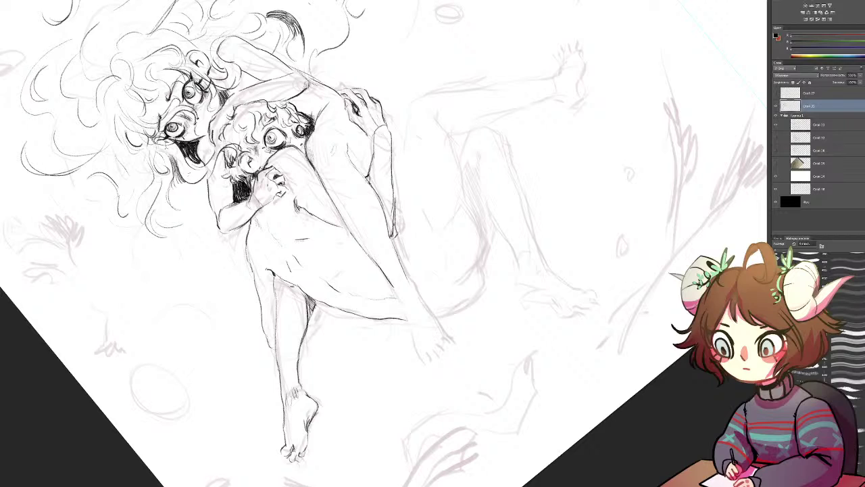
left_click_drag(393, 196, 393, 229)
key("ctrl+alt+z")
key("ctrl+alt+z")
Darken the knuckle contours of the gripping hand and shade the crease behind the bent knee
mouse_move(356, 90)
left_mouse_down()
mouse_move(377, 102)
mouse_move(362, 89)
mouse_move(356, 98)
mouse_move(389, 126)
left_mouse_up()
key("b")
key("ctrl+z")
key("e")
key("b")
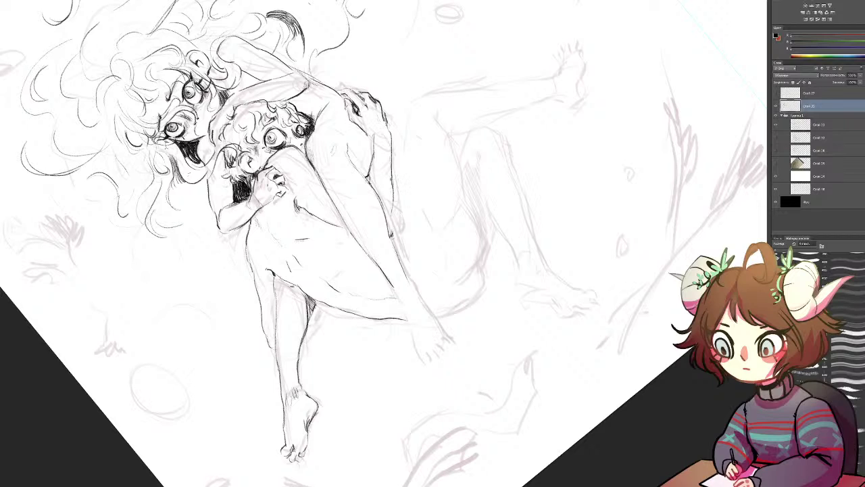
left_click_drag(360, 167, 369, 174)
left_click_drag(371, 142, 361, 176)
left_click_drag(348, 145, 354, 164)
left_click_drag(415, 96, 401, 137)
Draw the raised leg's ankle and the side of its foot down to the big toe
mouse_move(388, 308)
left_mouse_down()
mouse_move(343, 210)
mouse_move(344, 180)
mouse_move(360, 215)
left_mouse_up()
key("x")
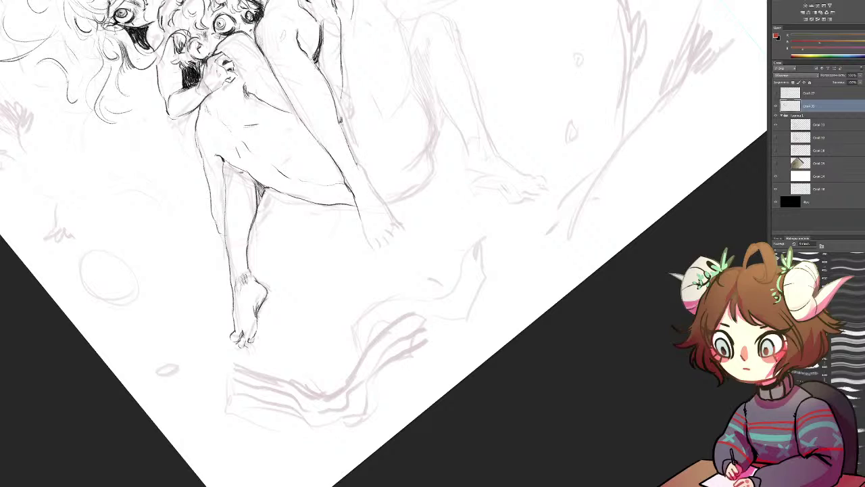
key("x")
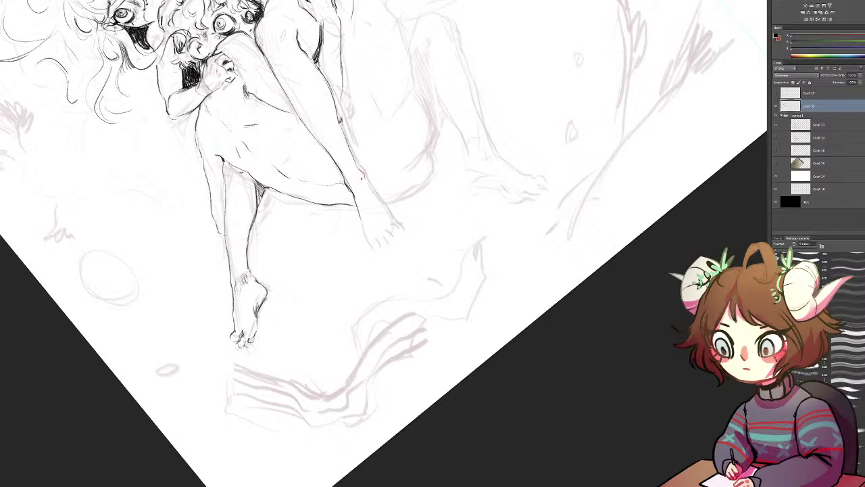
key("ctrl+z")
mouse_move(364, 170)
left_mouse_down()
mouse_move(382, 204)
mouse_move(375, 190)
left_mouse_up()
key("ctrl+alt+z")
key("ctrl+alt+z")
mouse_move(374, 190)
left_mouse_down()
mouse_move(386, 208)
mouse_move(371, 252)
left_mouse_up()
key("ctrl+plus")
key("ctrl+plus")
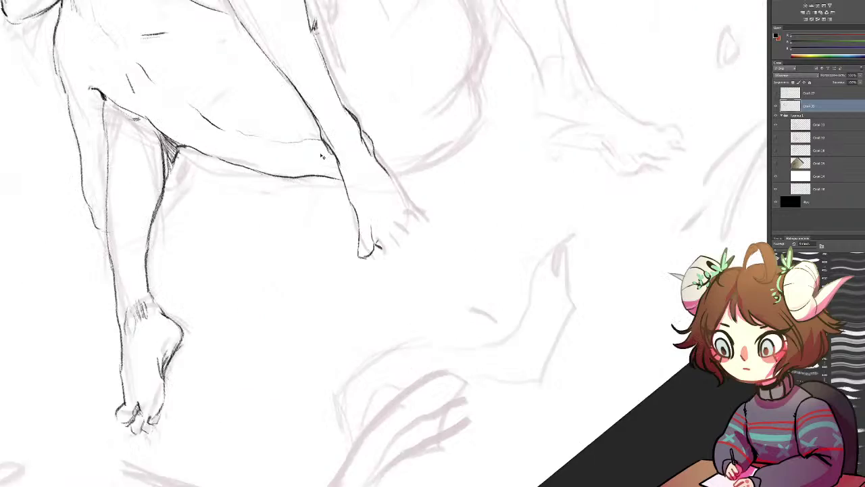
Outline the remaining toes and side of the raised leg's foot and add a faint line across its toe base
left_click_drag(282, 247, 346, 216)
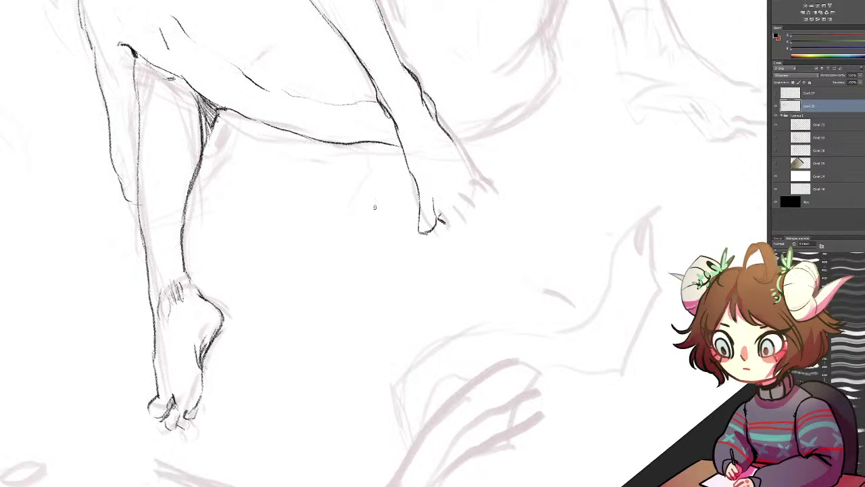
mouse_move(385, 194)
left_mouse_down()
mouse_move(473, 168)
mouse_move(398, 144)
mouse_move(324, 162)
mouse_move(313, 224)
mouse_move(308, 236)
mouse_move(293, 228)
mouse_move(292, 238)
mouse_move(308, 218)
mouse_move(310, 237)
mouse_move(310, 228)
mouse_move(270, 238)
mouse_move(261, 288)
left_mouse_up()
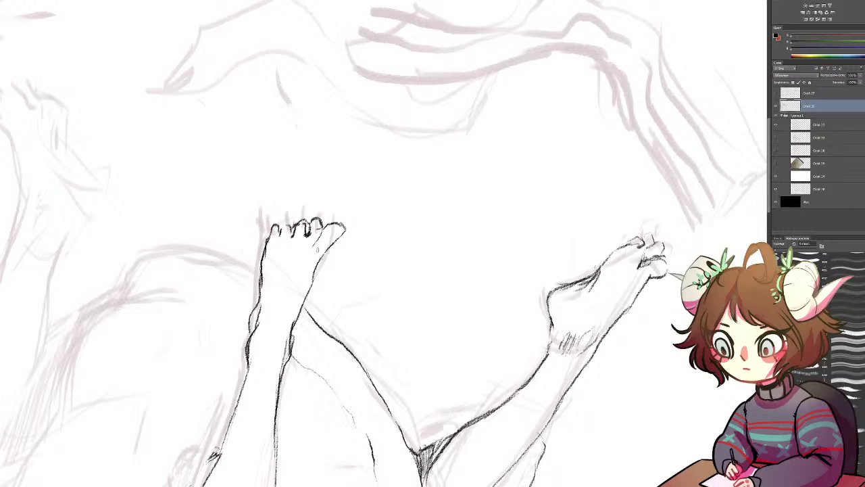
mouse_move(326, 249)
left_mouse_down()
mouse_move(312, 264)
mouse_move(308, 242)
mouse_move(286, 251)
mouse_move(308, 246)
mouse_move(288, 225)
left_mouse_up()
key("ctrl+z")
mouse_move(284, 225)
left_mouse_down()
mouse_move(307, 219)
mouse_move(321, 237)
mouse_move(315, 241)
left_mouse_up()
Erase the rough calf line above the ankle of the raised leg and redraw it as a smooth contour
mouse_move(287, 272)
left_mouse_down()
mouse_move(310, 200)
mouse_move(408, 139)
left_mouse_up()
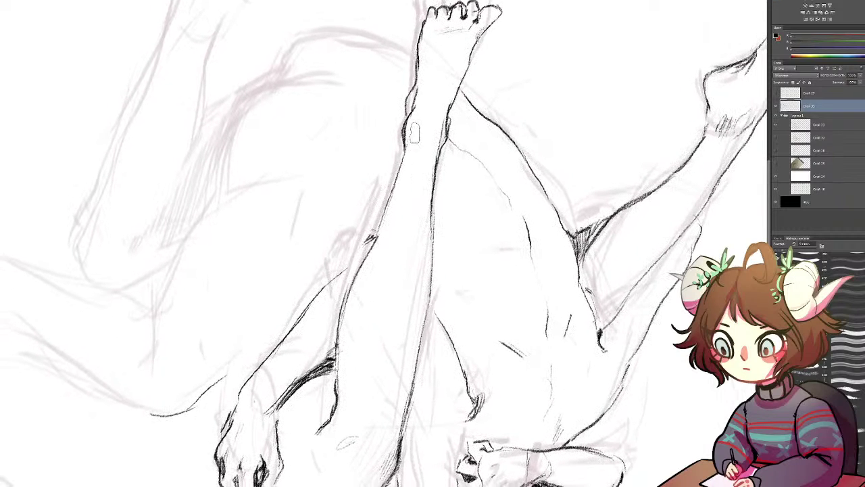
left_click_drag(388, 200, 380, 222)
left_click_drag(396, 177, 375, 246)
key("b")
left_click_drag(405, 145, 369, 265)
left_click_drag(376, 231, 366, 279)
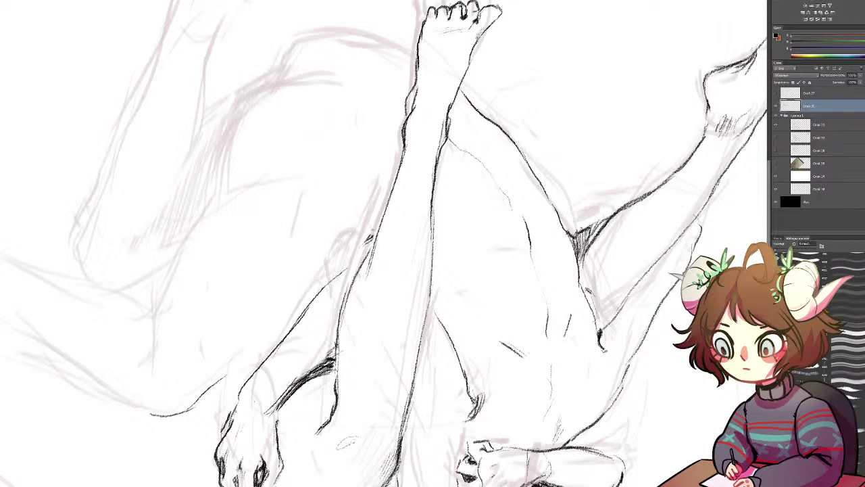
Thicken the calf contour up to the knee bend and double the shin line near the knee
mouse_move(376, 246)
left_mouse_down()
mouse_move(350, 287)
mouse_move(335, 405)
left_mouse_up()
left_click_drag(404, 365, 398, 436)
left_click_drag(410, 327, 398, 436)
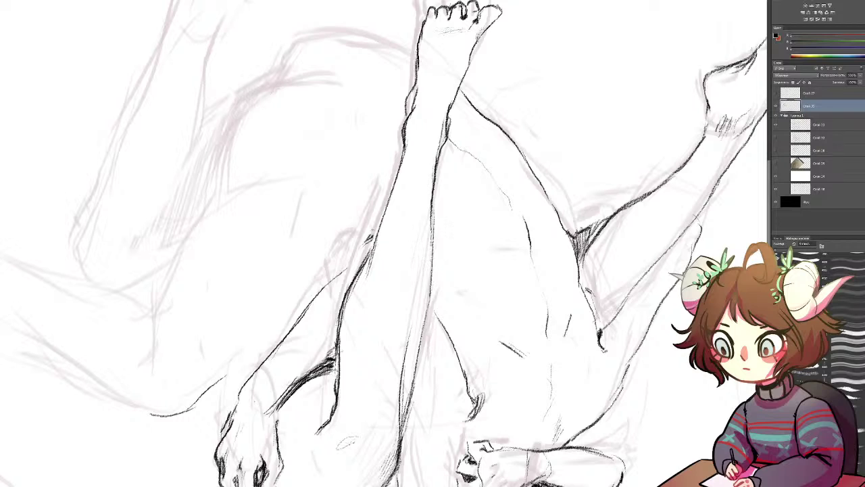
left_click_drag(427, 209, 429, 259)
Rotate the canvas, darken the ankle bump of the raised leg and touch up the torso's contour lines
key("r")
mouse_move(487, 75)
left_mouse_down()
mouse_move(319, 155)
mouse_move(295, 338)
mouse_move(257, 331)
mouse_move(216, 353)
mouse_move(98, 296)
left_mouse_up()
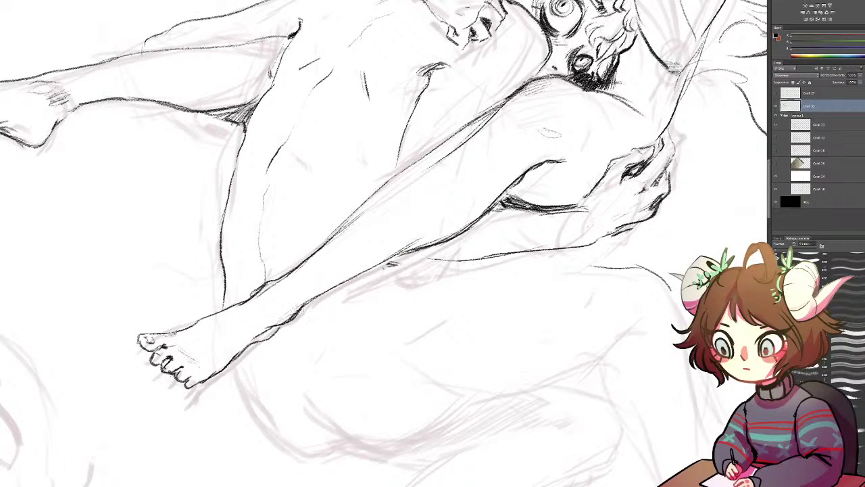
left_click_drag(259, 337, 279, 326)
mouse_move(214, 112)
left_mouse_down()
mouse_move(264, 94)
mouse_move(209, 113)
left_mouse_up()
left_click_drag(296, 31, 250, 42)
left_click_drag(334, 106, 300, 150)
left_click_drag(372, 285, 348, 318)
mouse_move(495, 112)
left_mouse_down()
mouse_move(513, 124)
mouse_move(493, 149)
left_mouse_up()
left_click_drag(479, 135, 489, 159)
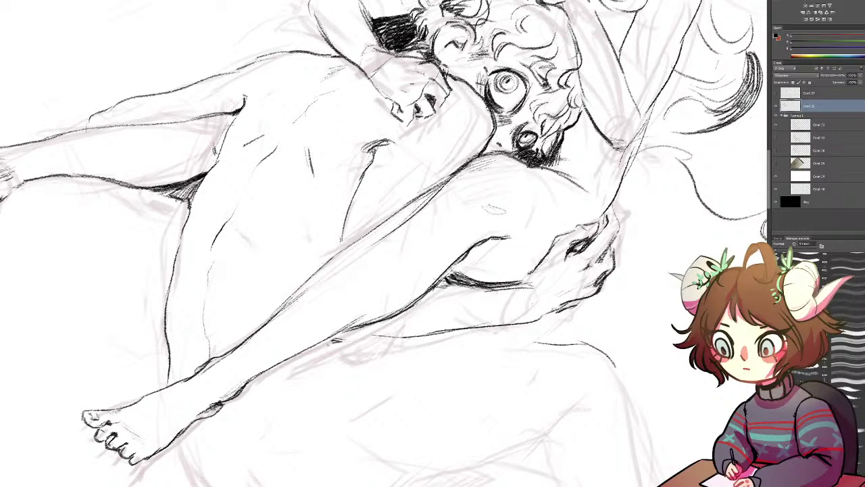
left_click_drag(346, 227, 337, 255)
left_click_drag(376, 150, 367, 166)
Add a short hip mark and draw the outer hip contour curving down from the foot of the raised leg
scroll(384, 243, "down", 5)
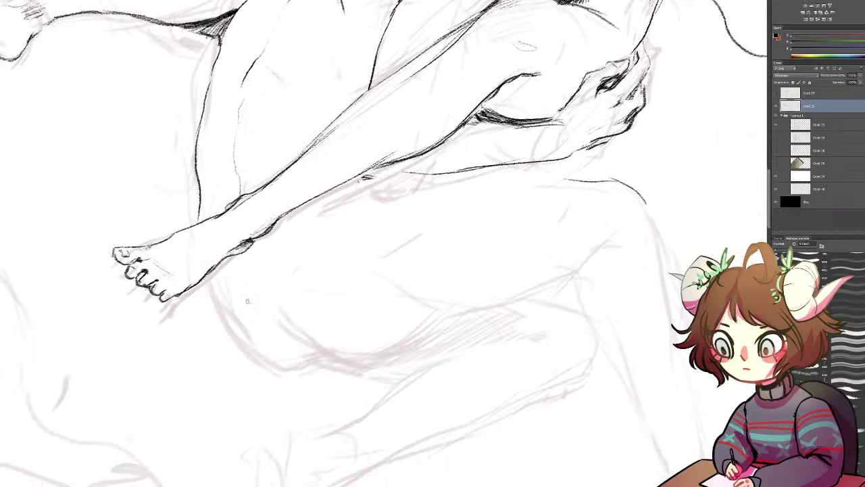
left_click_drag(273, 244, 269, 266)
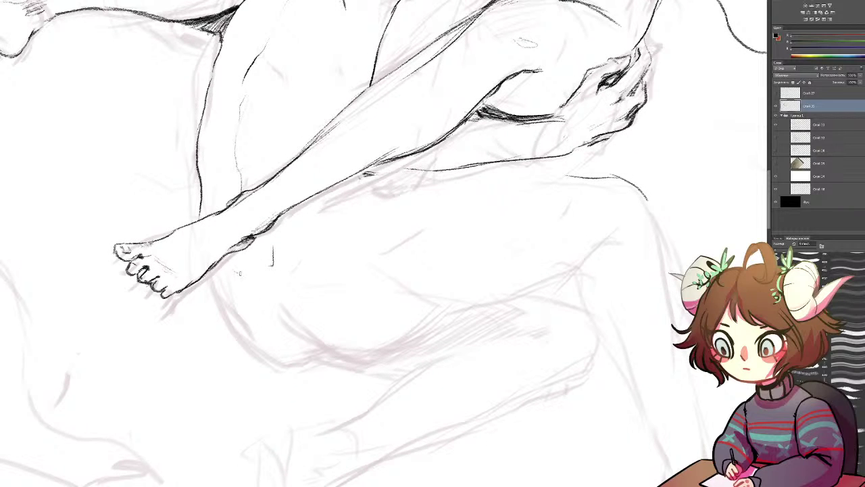
left_click_drag(203, 286, 234, 350)
key("ctrl+z")
mouse_move(206, 274)
left_mouse_down()
mouse_move(242, 346)
mouse_move(301, 348)
left_mouse_up()
key("ctrl+z")
left_click_drag(238, 338, 320, 347)
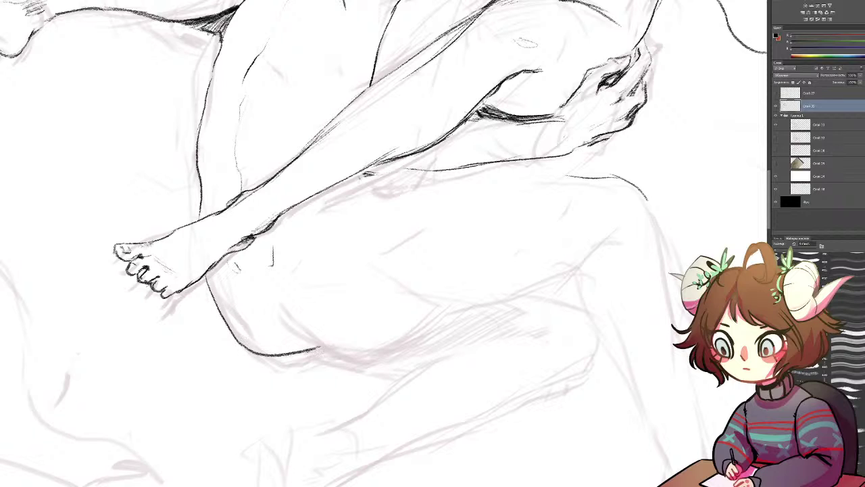
Draw the second rounded hip contour up to the thigh and add crease lines where the forearm meets the shin
mouse_move(263, 293)
left_mouse_down()
mouse_move(283, 321)
mouse_move(348, 354)
mouse_move(436, 323)
left_mouse_up()
key("ctrl+z")
mouse_move(376, 352)
left_mouse_down()
mouse_move(433, 320)
mouse_move(425, 318)
mouse_move(452, 296)
left_mouse_up()
key("ctrl+z")
left_click_drag(415, 332, 451, 295)
mouse_move(360, 177)
left_mouse_down()
mouse_move(368, 188)
mouse_move(378, 166)
mouse_move(427, 170)
mouse_move(370, 173)
left_mouse_up()
mouse_move(365, 171)
left_mouse_down()
mouse_move(390, 167)
mouse_move(366, 183)
mouse_move(376, 170)
mouse_move(437, 162)
left_mouse_up()
left_click_drag(366, 171, 408, 157)
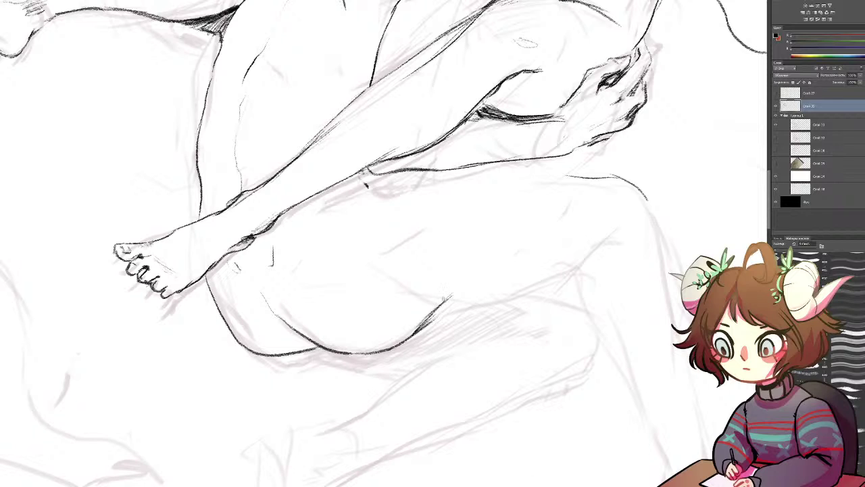
Try adding small four-pointed sparkle stars on the hip area and undo them
mouse_move(353, 269)
left_mouse_down()
mouse_move(364, 330)
mouse_move(383, 299)
mouse_move(362, 291)
left_mouse_up()
left_click_drag(289, 317, 291, 325)
key("e")
left_click_drag(354, 270, 356, 284)
key("b")
mouse_move(263, 335)
left_mouse_down()
mouse_move(265, 354)
mouse_move(267, 338)
left_mouse_up()
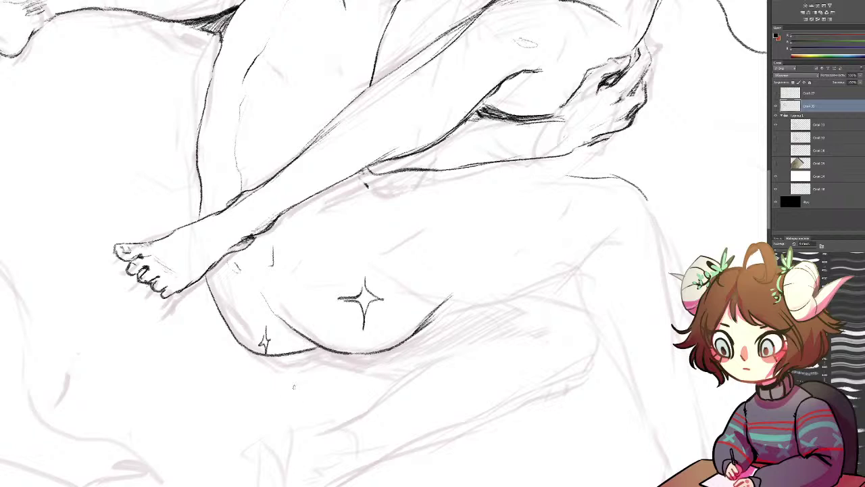
mouse_move(292, 379)
left_mouse_down()
mouse_move(278, 388)
mouse_move(289, 409)
mouse_move(301, 386)
mouse_move(290, 370)
left_mouse_up()
left_click_drag(302, 291, 303, 292)
key("ctrl+z")
key("ctrl+z")
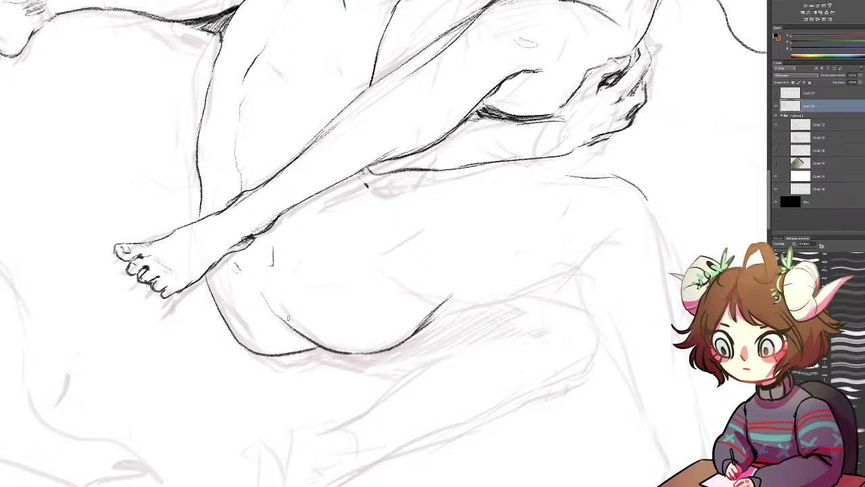
Thicken the inner hip curve and add a short accent at the waist crease, undoing the unwanted strokes
mouse_move(269, 306)
left_mouse_down()
mouse_move(311, 343)
mouse_move(289, 335)
mouse_move(283, 320)
mouse_move(324, 350)
left_mouse_up()
key("ctrl+z")
key("ctrl+z")
key("e")
key("b")
mouse_move(366, 171)
left_mouse_down()
mouse_move(336, 205)
mouse_move(361, 197)
mouse_move(339, 223)
left_mouse_up()
key("ctrl+z")
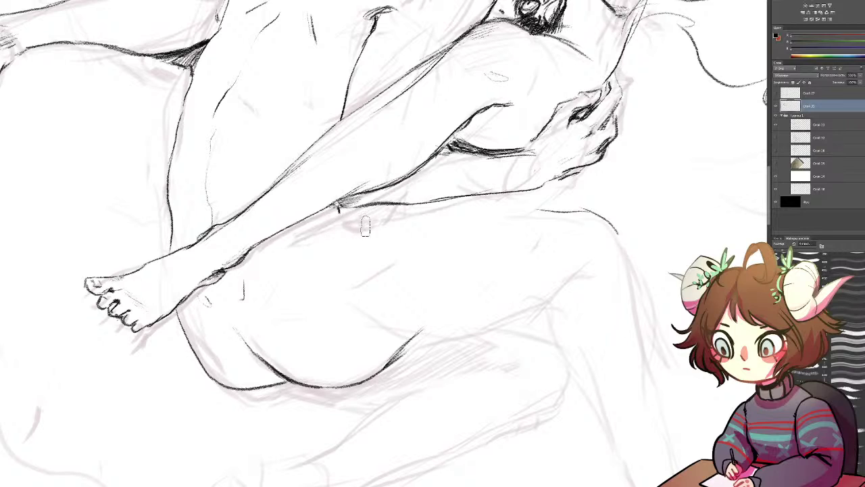
Draw the thigh's long upper contour from the waist crease below the forearm to the knee
mouse_move(301, 225)
left_mouse_down()
mouse_move(387, 210)
mouse_move(480, 213)
mouse_move(421, 206)
mouse_move(532, 211)
left_mouse_up()
key("ctrl+z")
left_click_drag(392, 207, 532, 208)
left_click_drag(474, 204, 558, 210)
Draw the thigh's underside contour from the hip to the back of the knee, retrying until the curve fits
left_click_drag(419, 294, 341, 180)
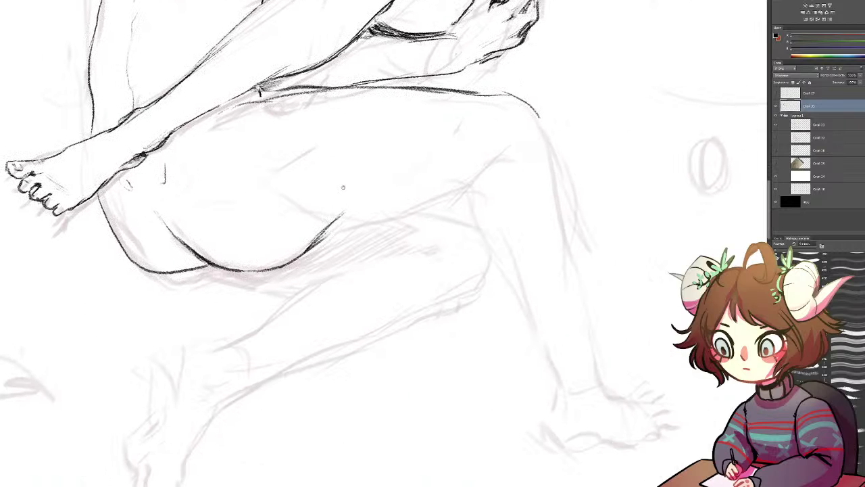
left_click_drag(332, 229, 473, 199)
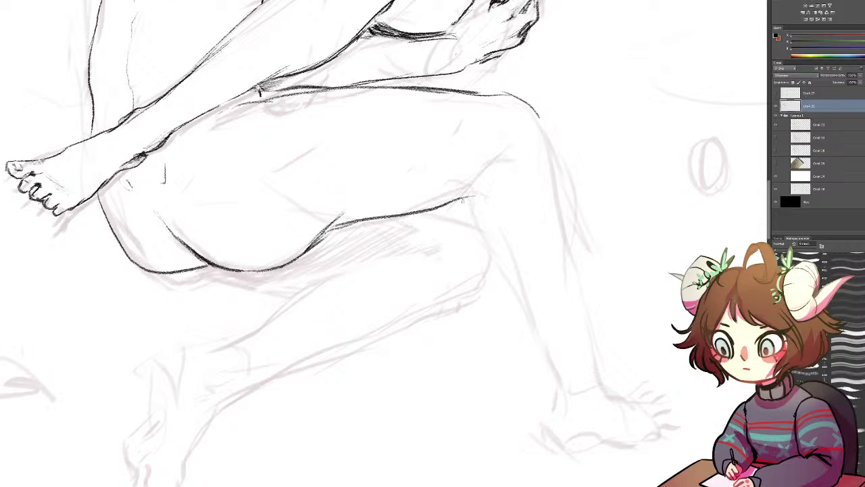
key("ctrl+z")
left_click_drag(328, 228, 472, 197)
key("ctrl+z")
mouse_move(503, 155)
left_mouse_down()
mouse_move(441, 198)
mouse_move(465, 171)
mouse_move(352, 217)
left_mouse_up()
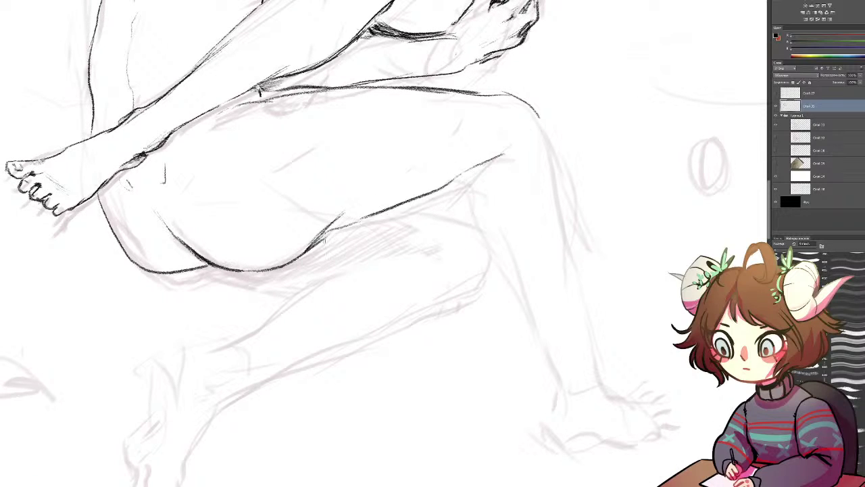
key("e")
left_click_drag(478, 170, 387, 206)
key("b")
mouse_move(331, 225)
left_mouse_down()
mouse_move(426, 195)
mouse_move(504, 155)
left_mouse_up()
Erase the rough overlapping lines where the hip curve meets the underside of the thigh
key("e")
mouse_move(331, 235)
left_mouse_down()
mouse_move(385, 211)
mouse_move(297, 262)
left_mouse_up()
left_click_drag(323, 231, 283, 271)
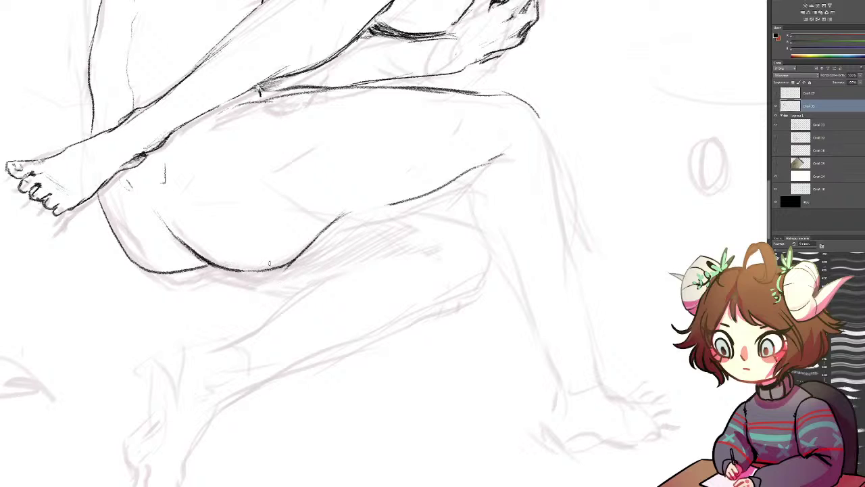
mouse_move(338, 233)
left_mouse_down()
mouse_move(267, 269)
mouse_move(316, 239)
left_mouse_up()
mouse_move(273, 266)
left_mouse_down()
mouse_move(323, 231)
mouse_move(284, 264)
left_mouse_up()
key("ctrl+z")
Draw the far thigh's underside below the buttock and the upper contour of the folded lower leg down to the ankle, undoing the stray stroke
left_click_drag(169, 272, 324, 282)
key("ctrl+z")
left_click_drag(259, 282, 365, 264)
mouse_move(441, 249)
left_mouse_down()
mouse_move(378, 252)
mouse_move(350, 259)
left_mouse_up()
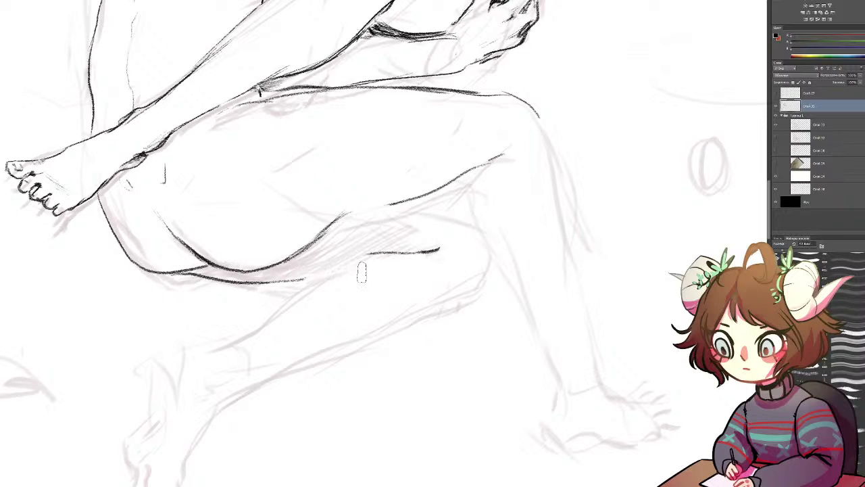
mouse_move(302, 279)
left_mouse_down()
mouse_move(263, 328)
mouse_move(229, 349)
mouse_move(188, 353)
left_mouse_up()
Outline the folded leg's foot from the ankle along its outer edge and draw its toes, erasing and undoing the misplaced lines
left_click_drag(166, 379, 311, 237)
mouse_move(323, 208)
left_mouse_down()
mouse_move(296, 217)
mouse_move(297, 289)
left_mouse_up()
key("e")
left_click_drag(289, 251, 293, 279)
key("b")
mouse_move(291, 244)
left_mouse_down()
mouse_move(297, 276)
mouse_move(284, 293)
left_mouse_up()
mouse_move(296, 277)
left_mouse_down()
mouse_move(269, 301)
mouse_move(276, 354)
mouse_move(280, 346)
mouse_move(278, 352)
mouse_move(291, 350)
mouse_move(327, 369)
mouse_move(316, 359)
mouse_move(316, 371)
mouse_move(315, 361)
left_mouse_up()
key("e")
key("b")
key("ctrl+z")
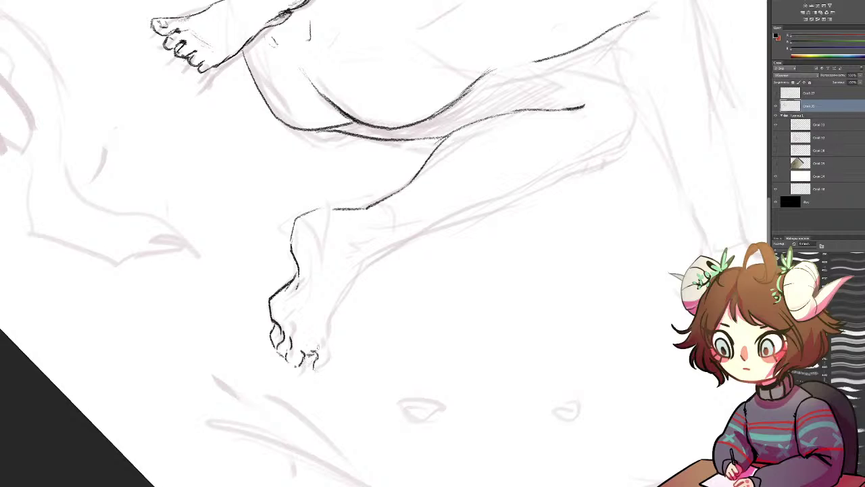
Ink the big toe, inner edge and ankle contour of the foot on the lower bent leg
mouse_move(331, 316)
left_mouse_down()
mouse_move(331, 363)
mouse_move(315, 370)
left_mouse_up()
mouse_move(302, 340)
left_mouse_down()
mouse_move(309, 350)
mouse_move(281, 346)
left_mouse_up()
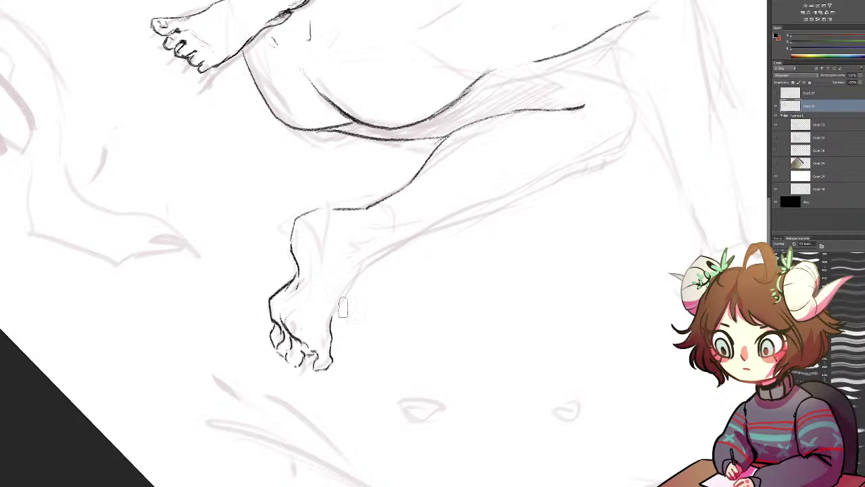
left_click_drag(378, 241, 365, 255)
left_click_drag(360, 260, 359, 266)
mouse_move(401, 238)
left_mouse_down()
mouse_move(334, 278)
mouse_move(398, 239)
mouse_move(334, 278)
mouse_move(346, 288)
mouse_move(329, 331)
left_mouse_up()
key("e")
key("b")
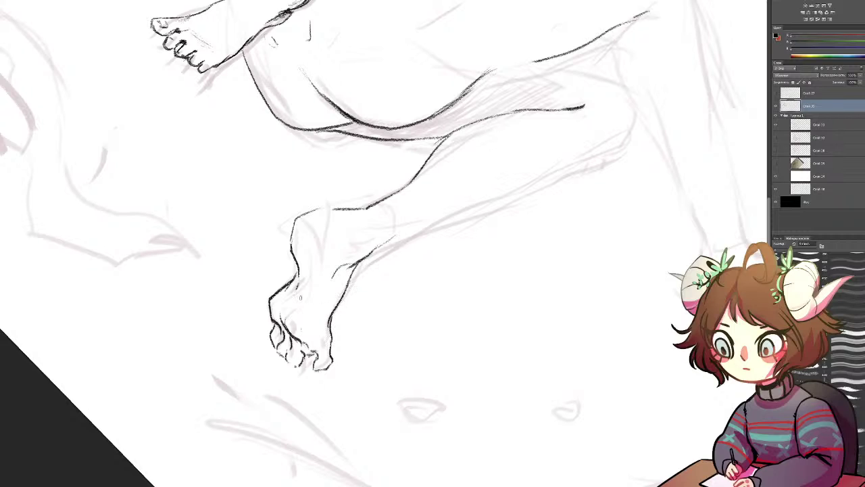
Add short hatching strokes to the heel and sole of the lower foot
left_click_drag(299, 266, 293, 296)
key("ctrl+z")
left_click_drag(298, 264, 298, 291)
mouse_move(293, 228)
left_mouse_down()
mouse_move(297, 255)
mouse_move(305, 248)
left_mouse_up()
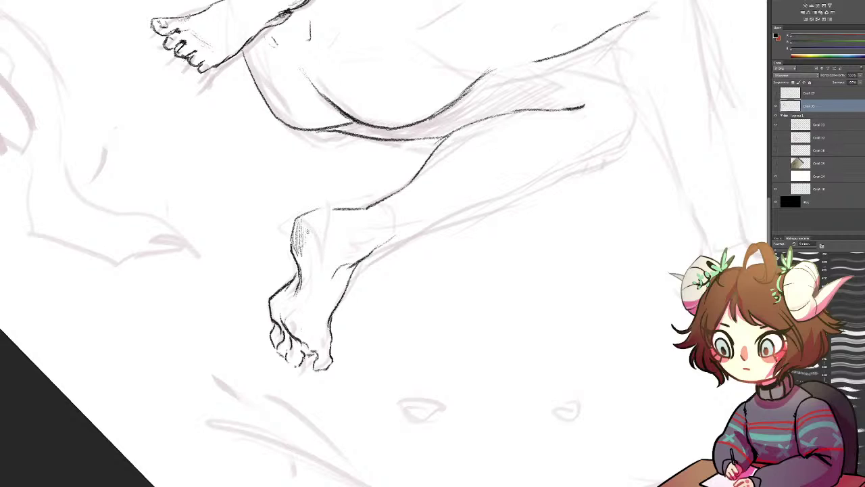
left_click_drag(301, 324, 305, 330)
mouse_move(351, 294)
left_mouse_down()
mouse_move(368, 263)
mouse_move(406, 241)
left_mouse_up()
key("ctrl+z")
left_click_drag(362, 259, 451, 231)
key("ctrl+z")
Rotate the canvas and ink the outline, toes and heel of the foot on the extended leg
key("r")
left_click_drag(492, 148, 264, 329)
mouse_move(98, 321)
left_mouse_down()
mouse_move(296, 294)
mouse_move(321, 324)
left_mouse_up()
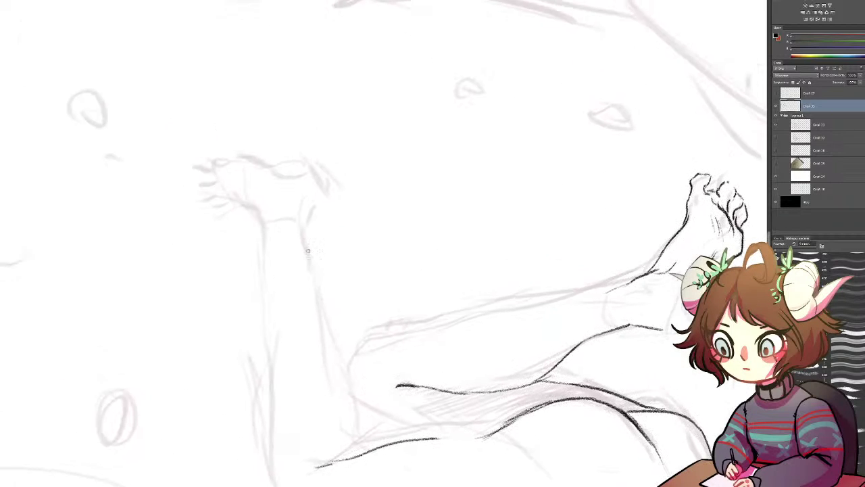
mouse_move(231, 203)
left_mouse_down()
mouse_move(248, 206)
mouse_move(234, 218)
mouse_move(241, 218)
left_mouse_up()
key("r")
mouse_move(281, 192)
left_mouse_down()
mouse_move(399, 178)
mouse_move(499, 182)
mouse_move(489, 116)
mouse_move(412, 138)
mouse_move(403, 162)
mouse_move(414, 150)
mouse_move(410, 137)
mouse_move(428, 126)
mouse_move(478, 138)
mouse_move(464, 148)
mouse_move(479, 134)
mouse_move(460, 163)
mouse_move(440, 172)
mouse_move(444, 209)
mouse_move(442, 198)
mouse_move(433, 220)
left_mouse_up()
key("e")
key("b")
key("e")
key("b")
key("e")
key("b")
key("b")
mouse_move(359, 202)
left_mouse_down()
mouse_move(399, 210)
mouse_move(433, 223)
left_mouse_up()
mouse_move(422, 176)
left_mouse_down()
mouse_move(410, 189)
mouse_move(400, 185)
left_mouse_up()
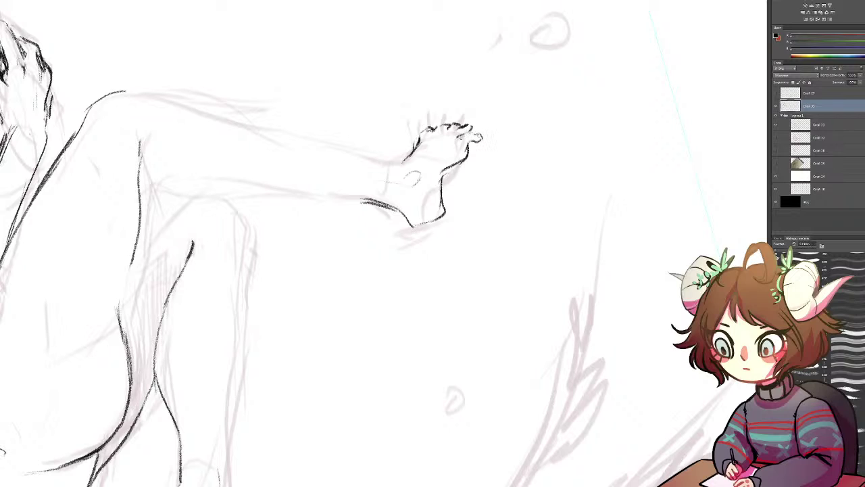
Refine the instep line of the extended leg's foot and add short ankle and heel detail strokes
left_click_drag(426, 141, 404, 164)
mouse_move(438, 132)
left_mouse_down()
mouse_move(404, 163)
mouse_move(441, 132)
left_mouse_up()
key("ctrl+z")
key("e")
key("b")
key("ctrl+z")
key("e")
key("b")
mouse_move(405, 163)
left_mouse_down()
mouse_move(415, 153)
mouse_move(441, 192)
mouse_move(440, 209)
mouse_move(416, 181)
mouse_move(411, 203)
mouse_move(410, 171)
mouse_move(406, 184)
left_mouse_up()
key("e")
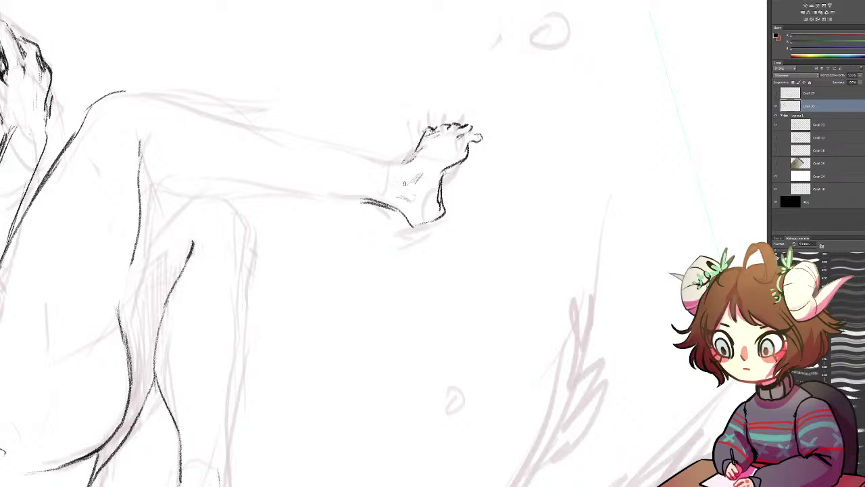
mouse_move(419, 143)
left_mouse_down()
mouse_move(403, 162)
mouse_move(439, 218)
mouse_move(431, 225)
left_mouse_up()
key("e")
key("b")
Erase and redraw the outer thigh line leading up to the extended leg's knee
mouse_move(438, 194)
left_mouse_down()
mouse_move(435, 218)
mouse_move(415, 227)
mouse_move(533, 201)
mouse_move(542, 181)
mouse_move(575, 191)
left_mouse_up()
key("e")
mouse_move(272, 55)
left_mouse_down()
mouse_move(246, 70)
mouse_move(223, 115)
left_mouse_up()
key("b")
mouse_move(291, 38)
left_mouse_down()
mouse_move(228, 75)
mouse_move(216, 112)
left_mouse_up()
left_click_drag(240, 51, 210, 123)
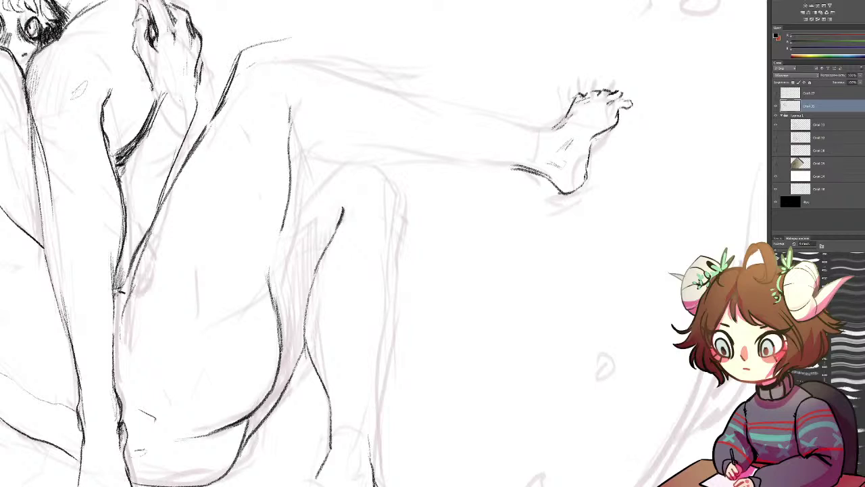
Ink the crease behind the extended leg's knee and the upper shin contour from the knee to the ankle
left_click_drag(291, 127, 292, 90)
mouse_move(244, 45)
left_mouse_down()
mouse_move(291, 48)
mouse_move(565, 130)
mouse_move(485, 115)
mouse_move(530, 123)
left_mouse_up()
key("e")
key("b")
mouse_move(480, 109)
left_mouse_down()
mouse_move(541, 126)
mouse_move(575, 120)
left_mouse_up()
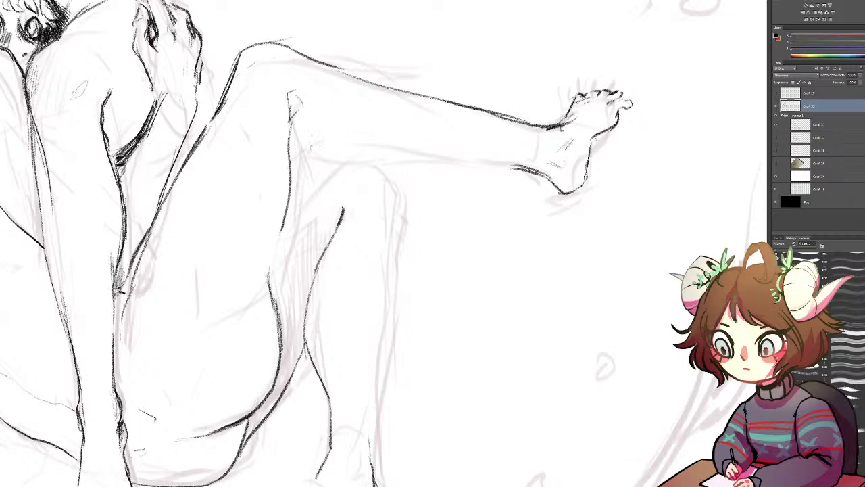
Ink the underside of the extended leg's calf from behind the knee to the heel
left_click_drag(293, 122, 404, 163)
mouse_move(498, 172)
left_mouse_down()
mouse_move(379, 159)
mouse_move(316, 136)
mouse_move(356, 149)
left_mouse_up()
left_click_drag(304, 130, 365, 154)
key("ctrl+z")
key("ctrl+z")
left_click_drag(302, 129, 346, 153)
key("ctrl+z")
mouse_move(290, 124)
left_mouse_down()
mouse_move(333, 158)
mouse_move(479, 162)
mouse_move(560, 193)
mouse_move(442, 155)
left_mouse_up()
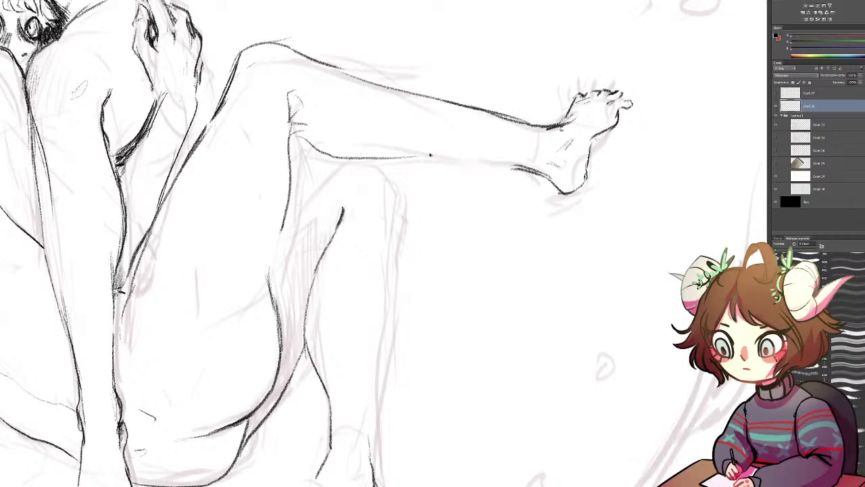
left_click_drag(381, 158, 510, 163)
left_click_drag(439, 154, 542, 171)
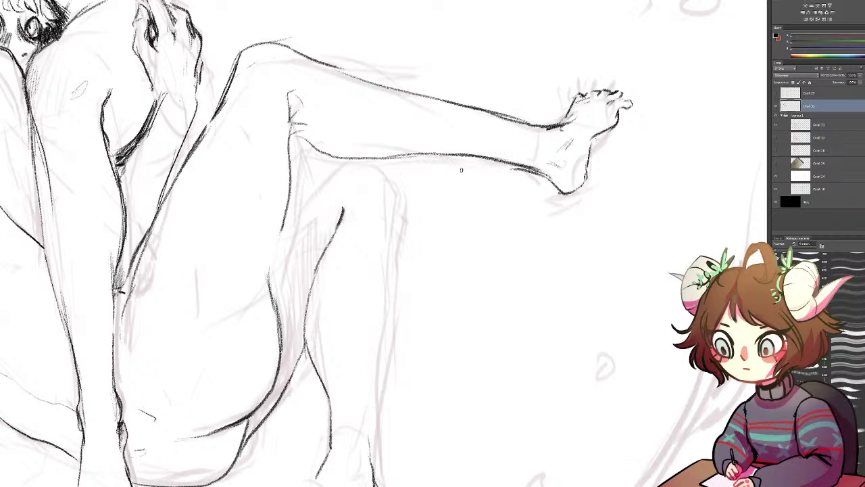
Ink the knee contour of the lower bent leg and strengthen the thigh edge beside it
mouse_move(375, 168)
left_mouse_down()
mouse_move(337, 169)
mouse_move(271, 249)
mouse_move(352, 139)
mouse_move(349, 258)
mouse_move(365, 324)
left_mouse_up()
key("e")
key("b")
left_click_drag(350, 256, 356, 325)
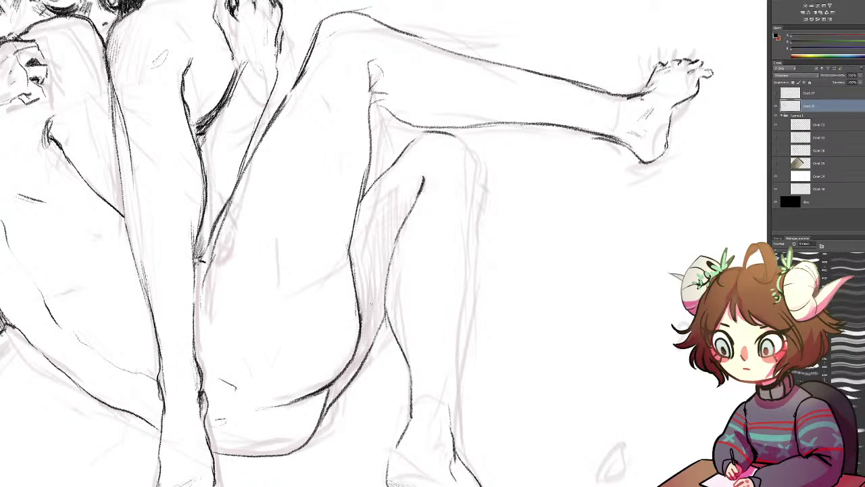
mouse_move(396, 163)
left_mouse_down()
mouse_move(424, 130)
mouse_move(464, 136)
mouse_move(460, 198)
left_mouse_up()
mouse_move(447, 231)
left_mouse_down()
mouse_move(440, 91)
mouse_move(435, 162)
left_mouse_up()
Clean up and re-ink the inner knee and calf line of the lower bent leg
key("e")
mouse_move(376, 207)
left_mouse_down()
mouse_move(410, 120)
mouse_move(389, 149)
mouse_move(378, 214)
left_mouse_up()
key("b")
key("e")
mouse_move(386, 156)
left_mouse_down()
mouse_move(378, 217)
mouse_move(386, 274)
left_mouse_up()
key("b")
left_click_drag(377, 215, 391, 279)
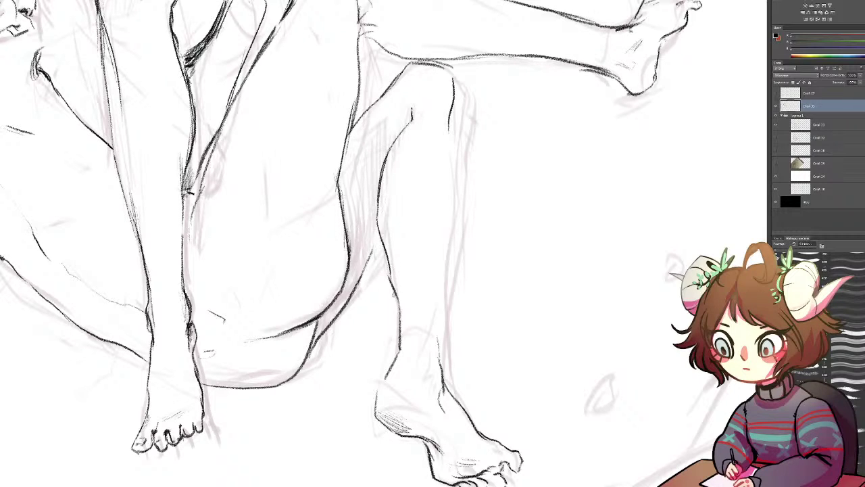
Ink the lower leg's front contour from knee to ankle and extend the buttock line to the calf
left_click_drag(454, 131, 439, 268)
key("ctrl+z")
mouse_move(449, 126)
left_mouse_down()
mouse_move(456, 239)
mouse_move(446, 323)
left_mouse_up()
left_click_drag(449, 292, 441, 377)
left_click_drag(371, 252, 379, 233)
mouse_move(317, 323)
left_mouse_down()
mouse_move(311, 343)
mouse_move(321, 320)
left_mouse_up()
Touch up the thigh edge and refine the knee and upper shin lines of the lower bent leg
key("e")
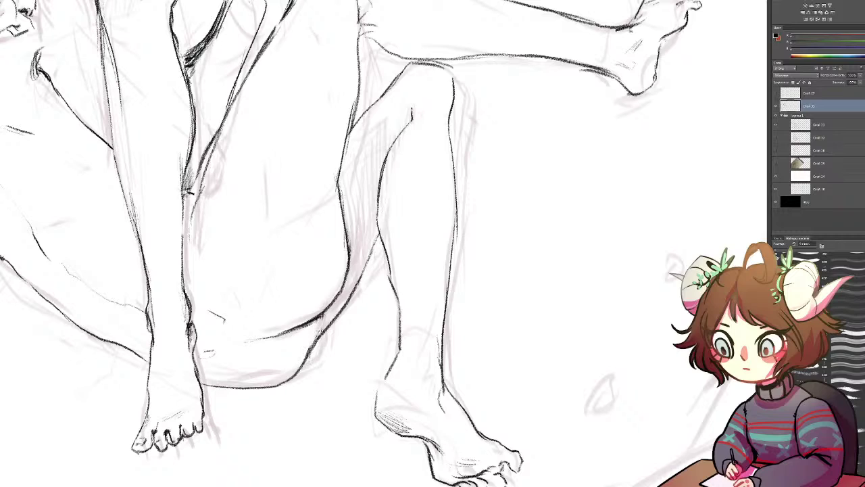
mouse_move(339, 190)
left_mouse_down()
mouse_move(334, 225)
mouse_move(347, 237)
left_mouse_up()
left_click_drag(410, 106, 410, 119)
mouse_move(423, 58)
left_mouse_down()
mouse_move(457, 84)
mouse_move(450, 123)
left_mouse_up()
left_click_drag(454, 94, 450, 148)
left_click_drag(451, 113, 453, 165)
key("e")
left_click_drag(448, 114, 447, 170)
key("b")
Examine the whole drawing upright at a reduced zoom
mouse_move(357, 367)
left_mouse_down()
mouse_move(399, 271)
mouse_move(456, 269)
mouse_move(554, 319)
left_mouse_up()
mouse_move(570, 291)
left_mouse_down()
mouse_move(550, 329)
mouse_move(591, 334)
left_mouse_up()
mouse_move(589, 316)
left_mouse_down()
mouse_move(598, 309)
mouse_move(596, 345)
left_mouse_up()
mouse_move(265, 260)
left_mouse_down()
mouse_move(300, 291)
mouse_move(374, 414)
mouse_move(389, 472)
left_mouse_up()
mouse_move(304, 155)
left_mouse_down()
mouse_move(377, 329)
mouse_move(417, 335)
mouse_move(401, 355)
mouse_move(389, 353)
mouse_move(414, 340)
left_mouse_up()
key("ctrl+minus")
key("ctrl+minus")
key("ctrl+minus")
key("r")
key("b")
left_click_drag(289, 284, 272, 234)
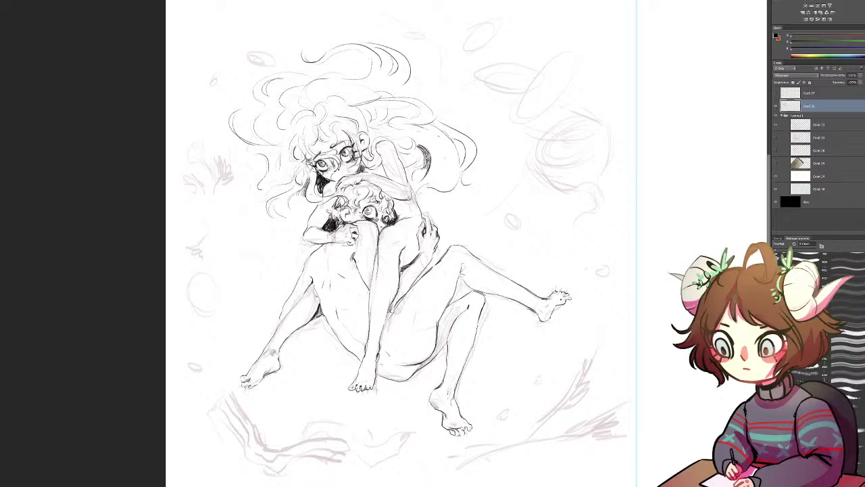
Select the extended leg's foot with the Lasso tool, enlarge it slightly and realign it with the ankle using Free Transform
scroll(497, 279, "up", 2)
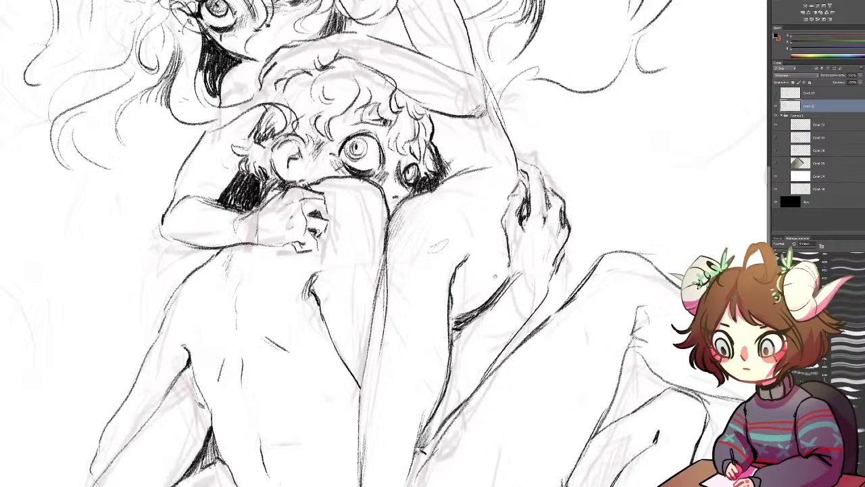
left_click_drag(496, 276, 240, 189)
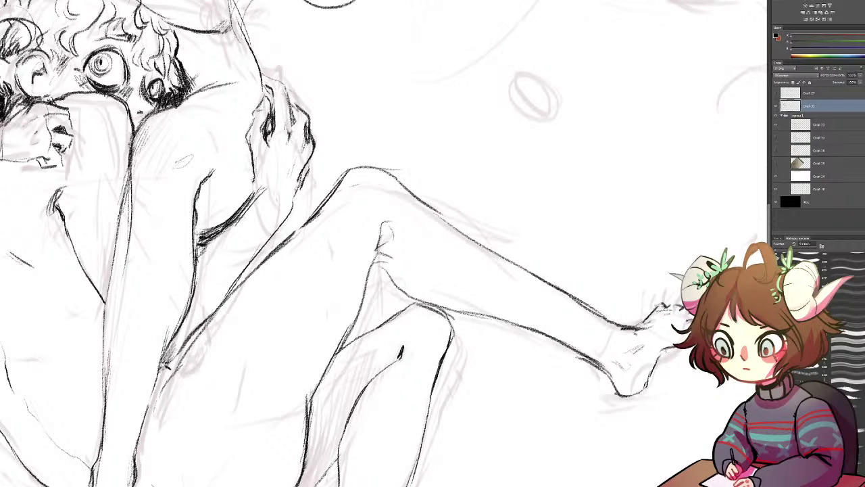
key("l")
mouse_move(628, 331)
left_mouse_down()
mouse_move(681, 266)
mouse_move(554, 393)
left_mouse_up()
mouse_move(612, 346)
left_mouse_down()
mouse_move(586, 369)
mouse_move(632, 341)
mouse_move(625, 336)
left_mouse_up()
left_click_drag(566, 321, 375, 264)
mouse_move(365, 305)
left_mouse_down()
mouse_move(408, 235)
mouse_move(347, 225)
left_mouse_up()
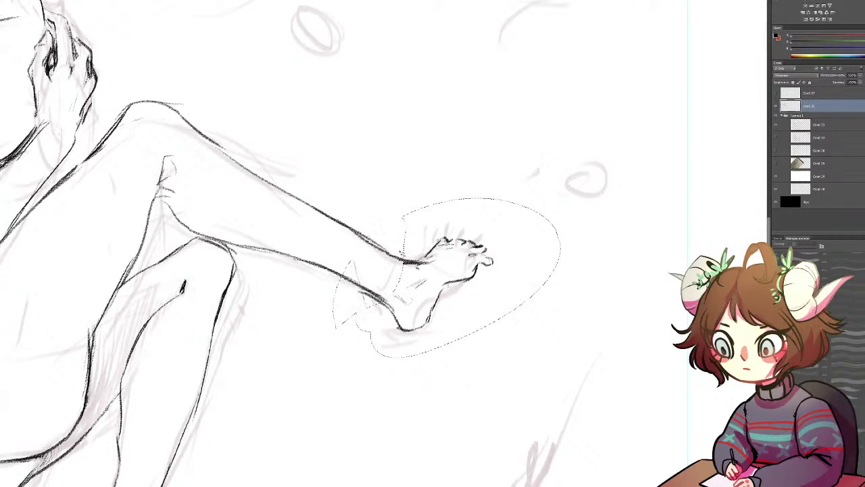
left_click_drag(414, 250, 399, 250)
left_click_drag(417, 282, 412, 278)
key("ctrl+t")
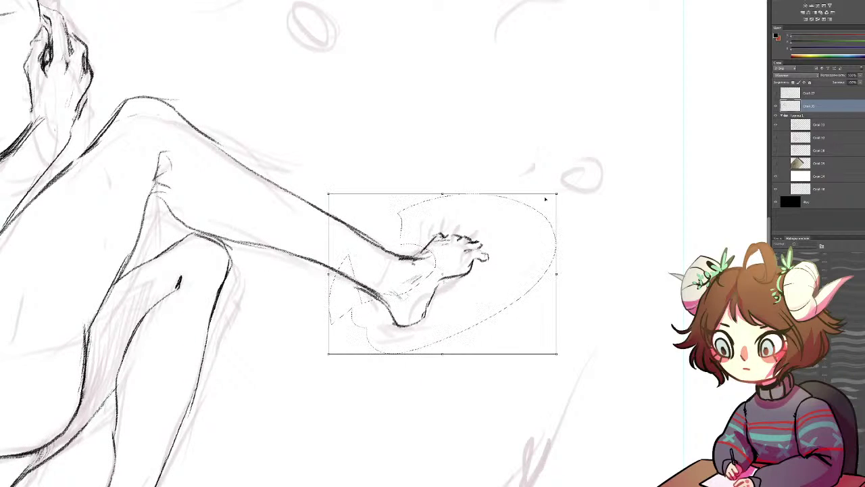
left_click_drag(557, 195, 569, 186)
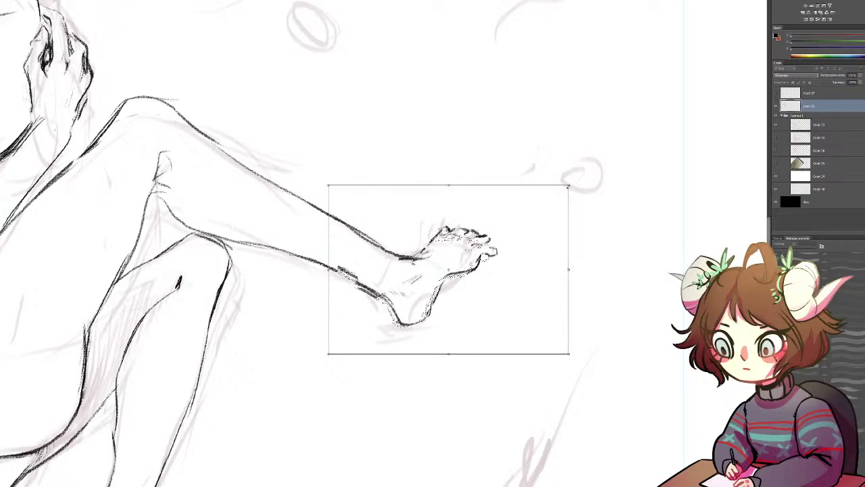
left_click_drag(468, 266, 467, 269)
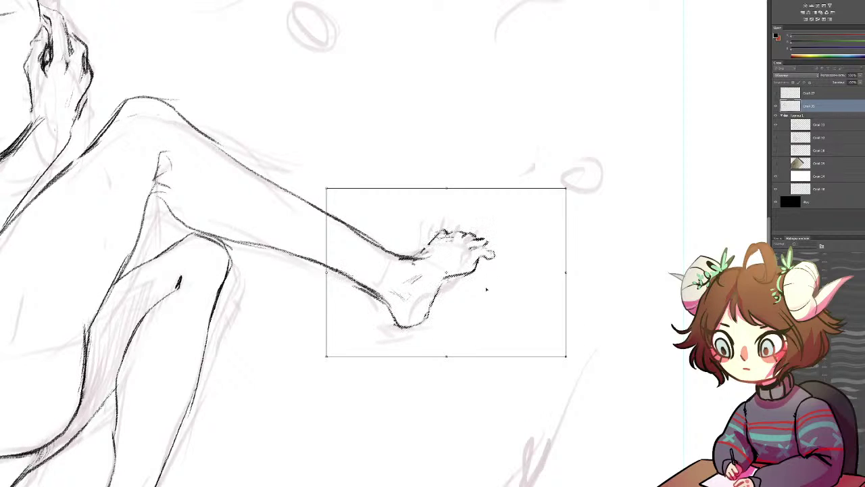
left_click_drag(566, 193, 578, 179)
left_click_drag(498, 253, 493, 258)
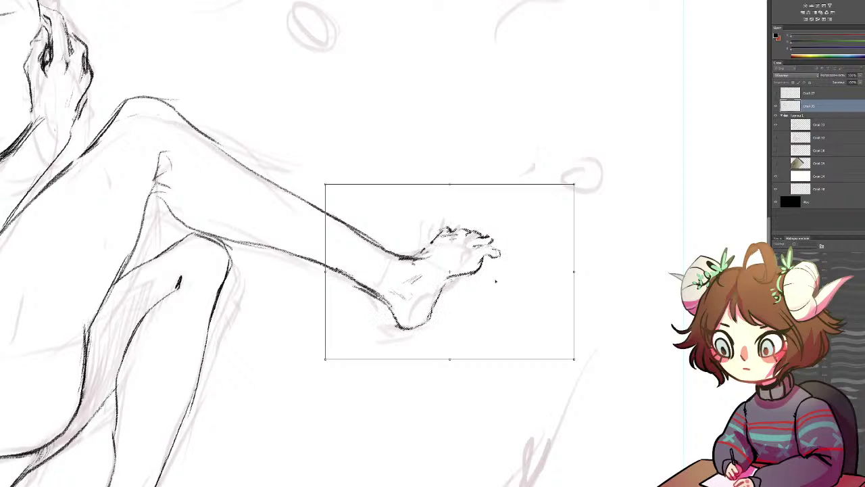
key("Return")
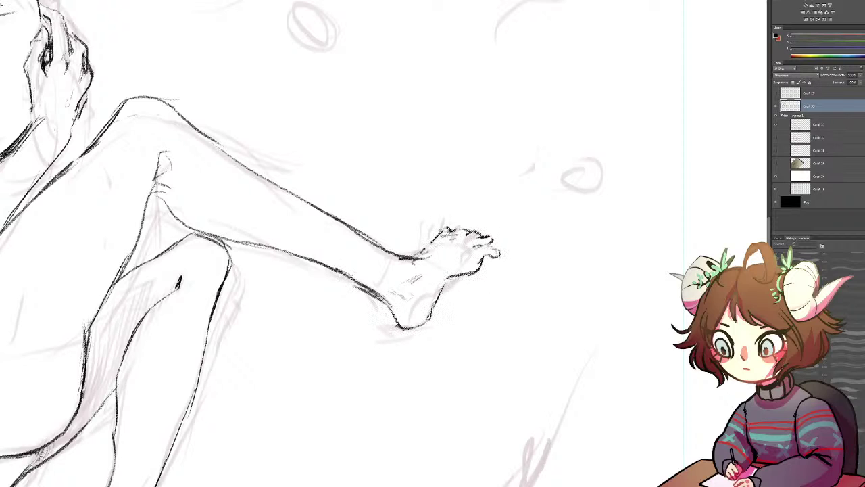
Touch up the enlarged foot's instep and sole lines and redraw its toes
key("b")
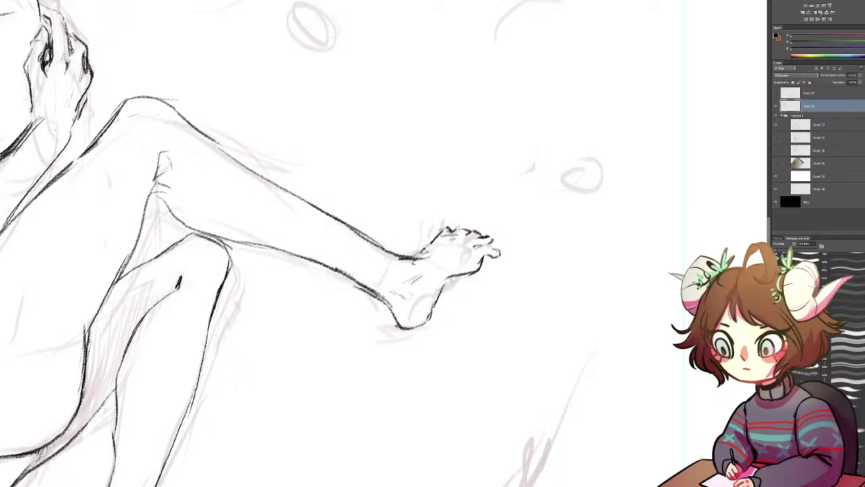
left_click_drag(437, 239, 414, 259)
left_click_drag(458, 276, 448, 279)
key("ctrl+minus")
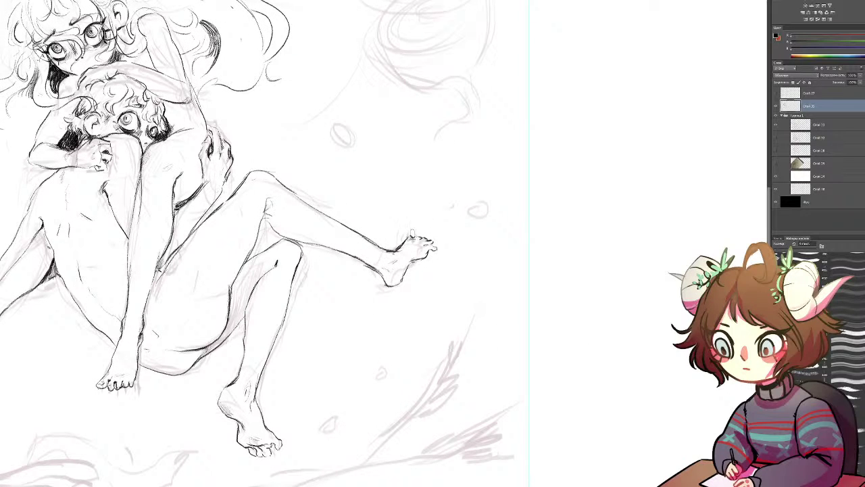
mouse_move(414, 263)
left_mouse_down()
mouse_move(407, 241)
mouse_move(432, 238)
left_mouse_up()
key("b")
mouse_move(409, 236)
left_mouse_down()
mouse_move(404, 242)
mouse_move(416, 243)
left_mouse_up()
left_click_drag(403, 278, 411, 259)
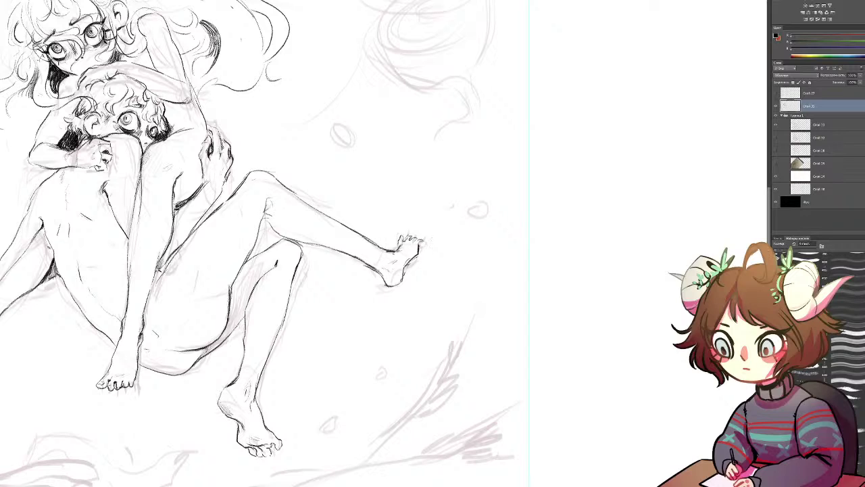
left_click_drag(426, 244, 421, 248)
left_click_drag(419, 250, 484, 186)
Redraw the toes of the lower bent leg's foot and add light hatching on the knee below the curly-haired figure's face
key("e")
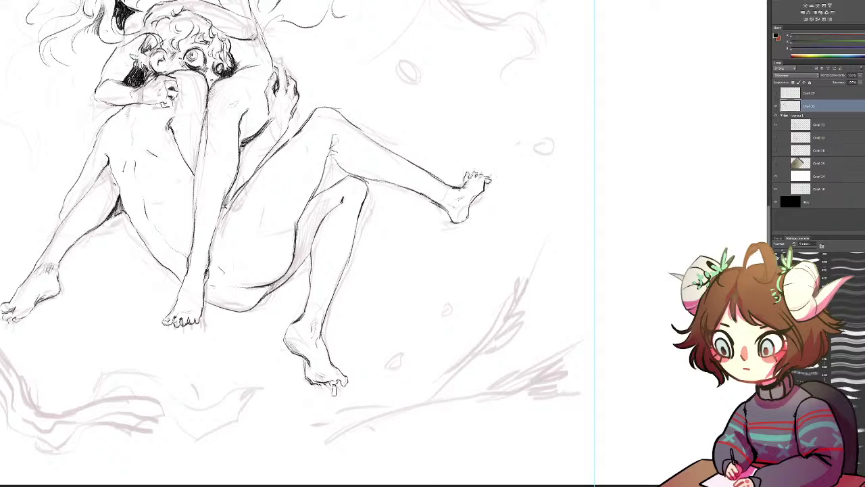
left_click_drag(315, 385, 341, 389)
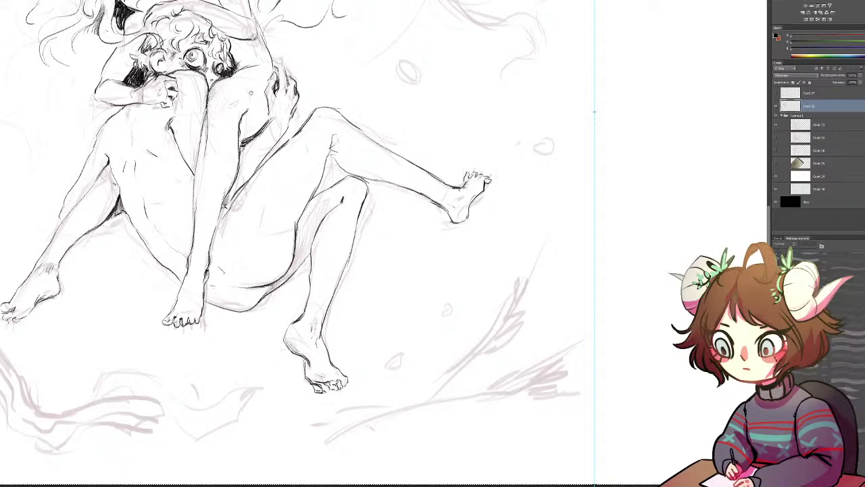
left_click_drag(284, 106, 295, 126)
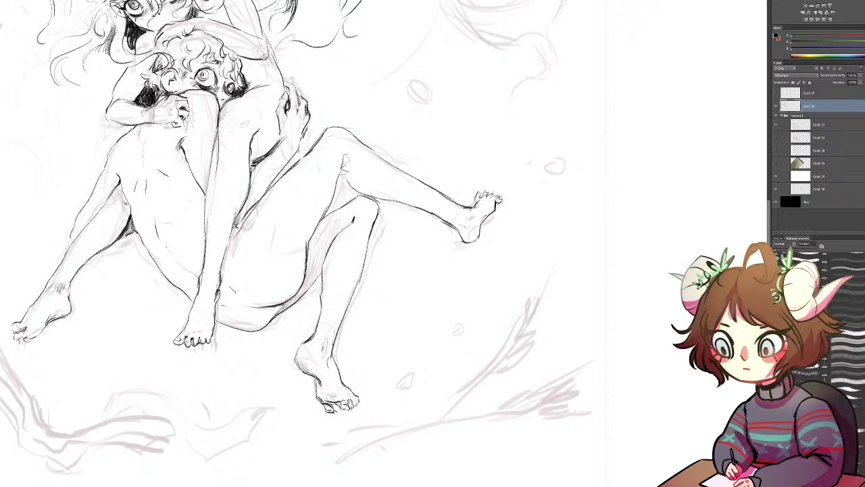
left_click_drag(229, 113, 224, 123)
mouse_move(232, 110)
left_mouse_down()
mouse_move(223, 127)
mouse_move(354, 130)
left_mouse_up()
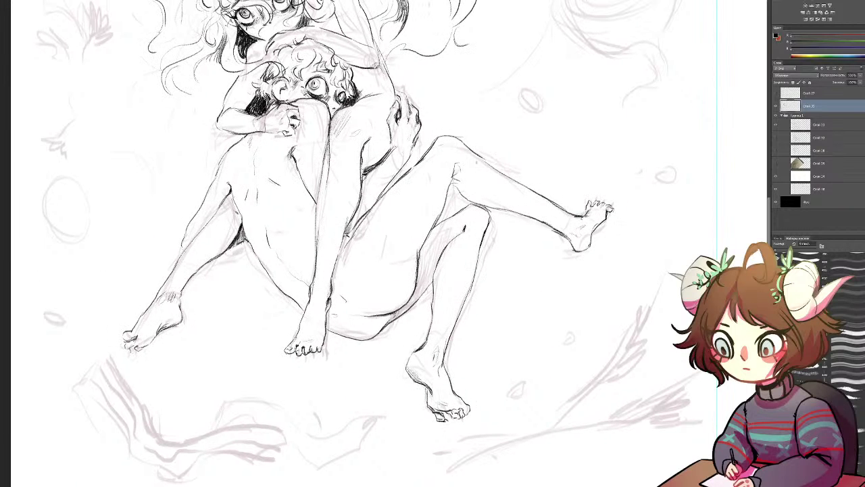
Strengthen the knee, thigh and buttock contours of the extended and lower legs
mouse_move(436, 144)
left_mouse_down()
mouse_move(447, 137)
mouse_move(438, 144)
left_mouse_up()
left_click_drag(445, 141, 450, 181)
left_click_drag(427, 235, 419, 255)
left_click_drag(432, 231, 410, 297)
mouse_move(486, 210)
left_mouse_down()
mouse_move(492, 224)
mouse_move(481, 244)
mouse_move(493, 229)
mouse_move(481, 245)
left_mouse_up()
key("e")
key("b")
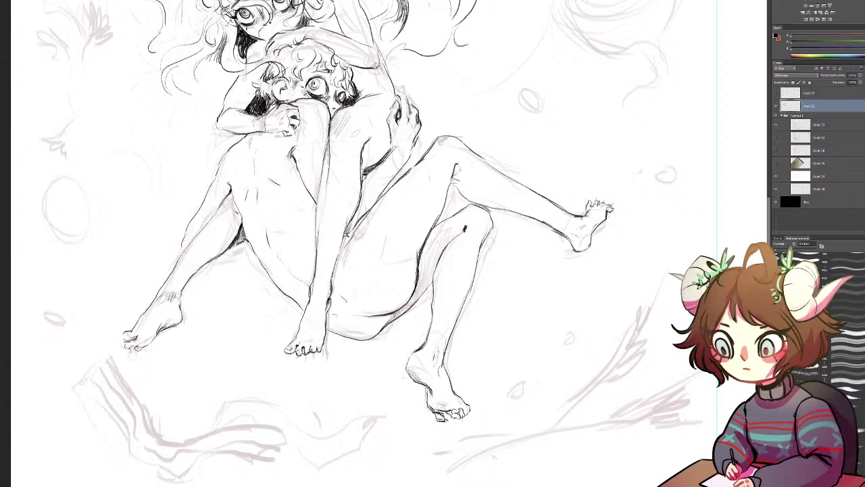
Thicken the lower leg's calf line and fill the gap between the forearm and thigh with black
left_click_drag(434, 283, 431, 325)
left_click_drag(440, 261, 439, 281)
left_click_drag(453, 239, 436, 274)
left_click_drag(348, 234, 421, 155)
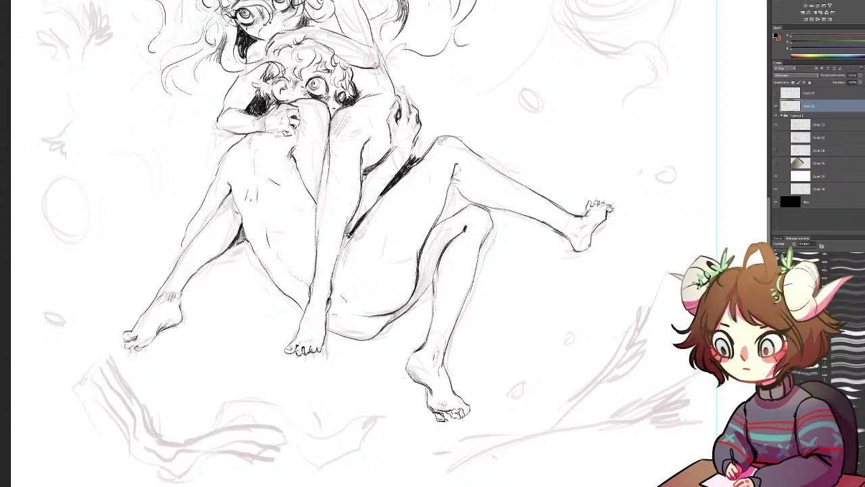
Strengthen the contours of the other figure's folded leg and touch up the line at the top of the back
left_click_drag(223, 202, 185, 247)
left_click_drag(236, 192, 232, 215)
mouse_move(231, 185)
left_mouse_down()
mouse_move(241, 216)
mouse_move(232, 205)
mouse_move(234, 221)
left_mouse_up()
key("e")
key("b")
mouse_move(248, 133)
left_mouse_down()
mouse_move(234, 152)
mouse_move(242, 143)
mouse_move(248, 159)
mouse_move(232, 151)
left_mouse_up()
key("e")
key("b")
mouse_move(284, 169)
left_mouse_down()
mouse_move(311, 203)
mouse_move(323, 203)
left_mouse_up()
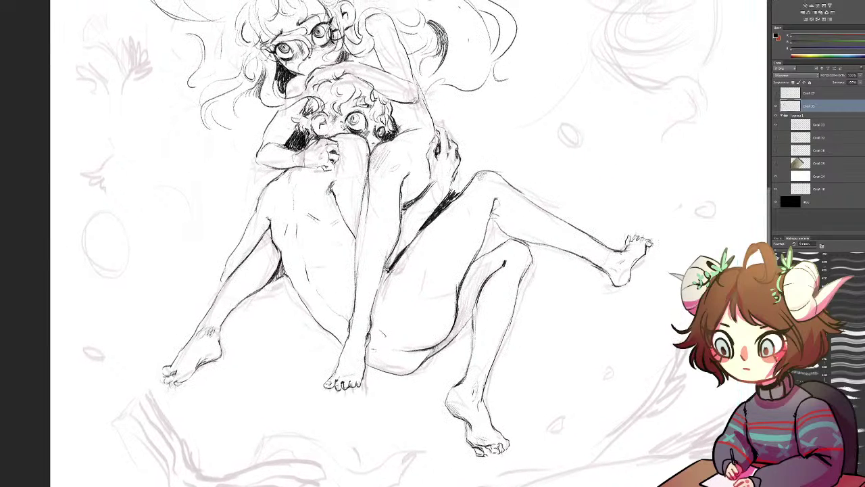
Add small hatching strokes to the knee below the face and to the long-haired figure's raised elbow
left_click_drag(365, 142, 354, 146)
left_click_drag(374, 18, 386, 24)
left_click_drag(373, 17, 383, 22)
left_click_drag(416, 120, 460, 241)
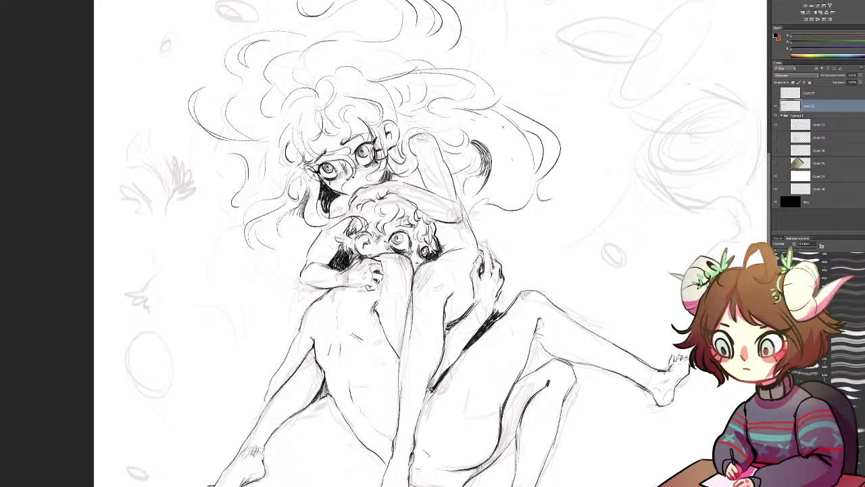
Darken the curls beside the lower face and refine the strokes along the long-haired figure's raised arm and shoulder
left_click_drag(434, 220, 443, 237)
left_click_drag(397, 147, 393, 160)
mouse_move(397, 147)
left_mouse_down()
mouse_move(393, 161)
mouse_move(442, 144)
mouse_move(429, 142)
mouse_move(442, 148)
mouse_move(436, 143)
mouse_move(441, 160)
mouse_move(420, 181)
mouse_move(468, 216)
mouse_move(471, 233)
mouse_move(448, 255)
mouse_move(453, 250)
left_mouse_up()
key("e")
key("b")
left_click_drag(481, 203, 476, 235)
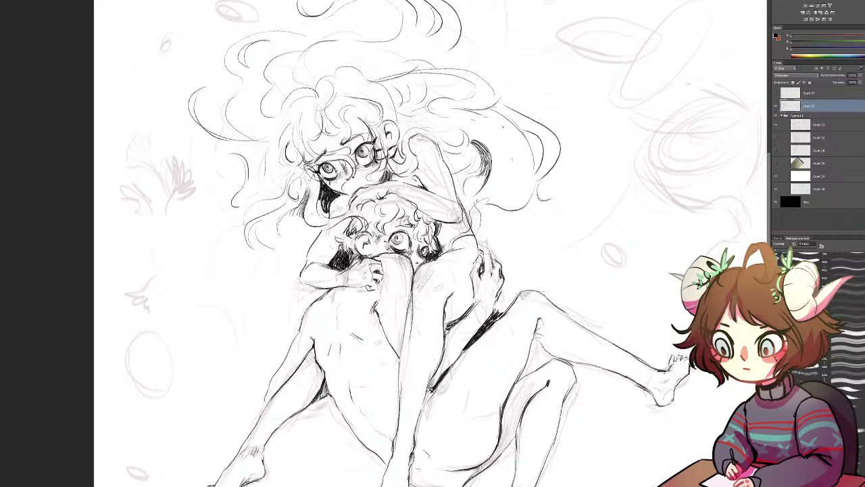
mouse_move(471, 190)
left_mouse_down()
mouse_move(479, 228)
mouse_move(464, 237)
left_mouse_up()
key("e")
key("b")
Add dark shading accents inside the long-haired figure's fringe
left_click_drag(377, 105, 374, 115)
mouse_move(319, 109)
left_mouse_down()
mouse_move(316, 129)
mouse_move(362, 142)
mouse_move(369, 153)
mouse_move(338, 160)
left_mouse_up()
mouse_move(321, 202)
left_mouse_down()
mouse_move(329, 219)
mouse_move(320, 233)
mouse_move(331, 233)
mouse_move(309, 235)
mouse_move(347, 193)
left_mouse_up()
key("ctrl+z")
key("ctrl+minus")
left_click_drag(363, 285, 287, 265)
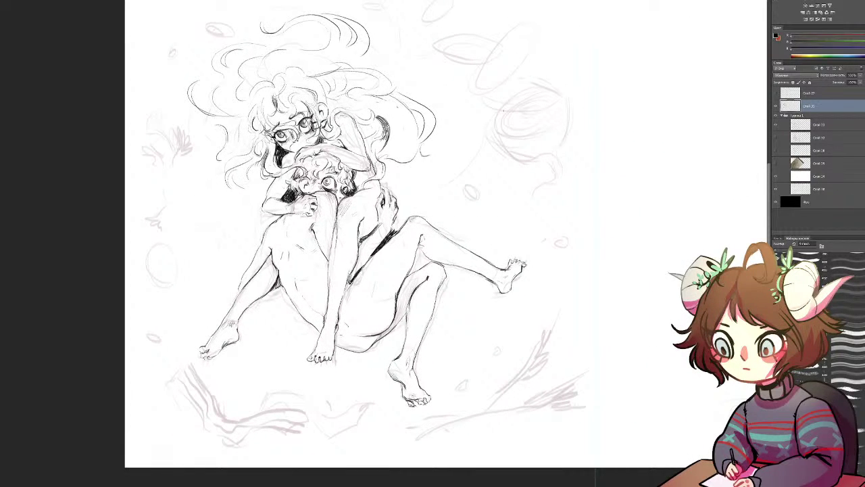
On a new layer, doodle two narrow sideways-glancing eyes with lashes and a small mouth beside the figures
key("ctrl+alt+shift+n")
mouse_move(510, 161)
left_mouse_down()
mouse_move(583, 157)
mouse_move(551, 160)
left_mouse_up()
left_click_drag(480, 160, 482, 161)
left_click_drag(551, 156, 551, 159)
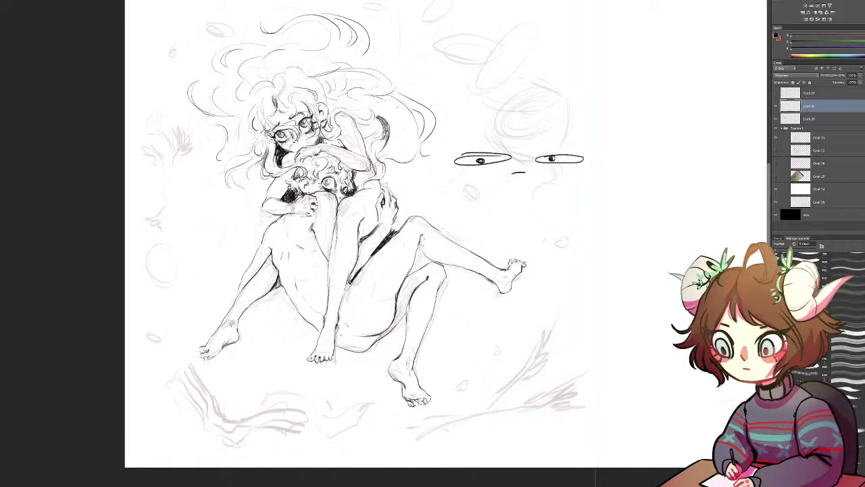
left_click_drag(475, 171, 473, 175)
left_click_drag(587, 164, 596, 166)
Doodle two arms holding a box-shaped cup labelled "tea" below the eyes and letter "tiam" underneath
mouse_move(538, 177)
left_mouse_down()
mouse_move(516, 194)
mouse_move(575, 213)
left_mouse_up()
mouse_move(470, 199)
left_mouse_down()
mouse_move(477, 219)
mouse_move(482, 198)
mouse_move(483, 223)
mouse_move(485, 196)
mouse_move(545, 224)
left_mouse_up()
left_click_drag(480, 226, 546, 227)
mouse_move(502, 204)
left_mouse_down()
mouse_move(503, 222)
mouse_move(505, 211)
mouse_move(523, 222)
mouse_move(515, 240)
left_mouse_up()
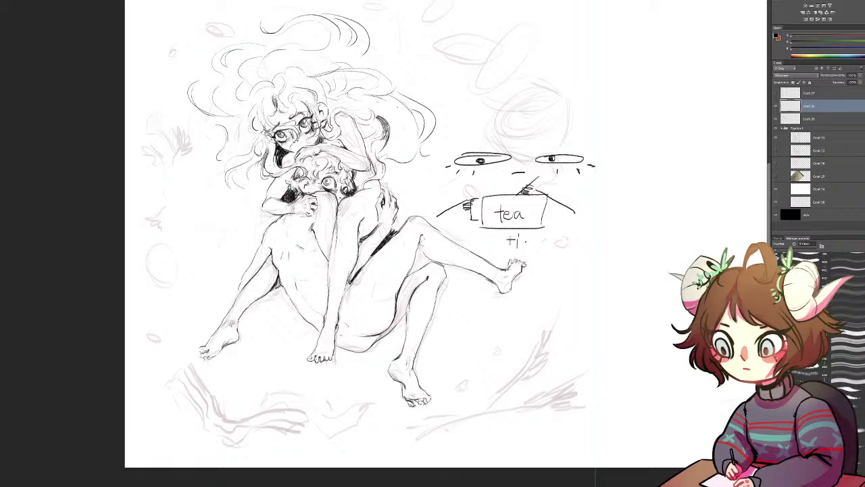
left_click_drag(528, 241, 526, 247)
left_click_drag(531, 240, 533, 248)
On the blank area of the canvas, draw a thick-outlined chainsaw bar with jagged teeth and flying shards around it
left_click_drag(721, 112, 385, 171)
left_click_drag(776, 250, 780, 250)
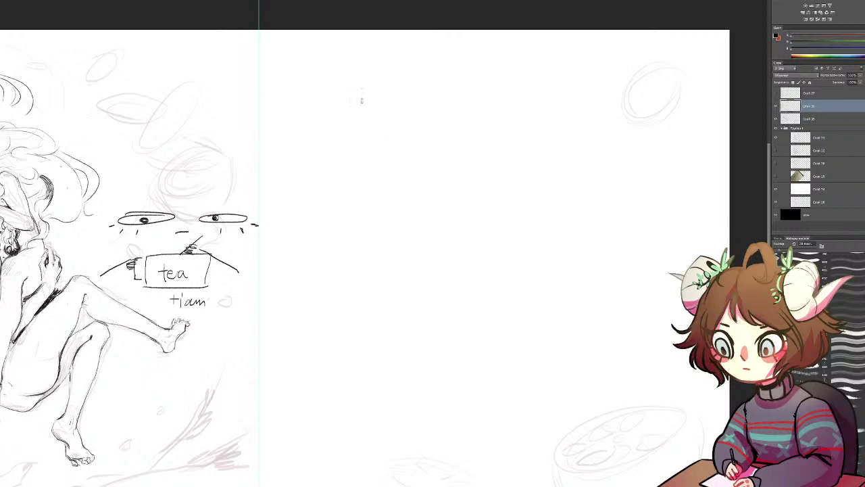
mouse_move(404, 91)
left_mouse_down()
mouse_move(296, 108)
mouse_move(331, 129)
mouse_move(411, 123)
left_mouse_up()
mouse_move(325, 129)
left_mouse_down()
mouse_move(411, 122)
mouse_move(389, 124)
left_mouse_up()
mouse_move(414, 81)
left_mouse_down()
mouse_move(404, 122)
mouse_move(412, 87)
mouse_move(474, 77)
left_mouse_up()
left_click_drag(418, 133, 460, 119)
mouse_move(389, 127)
left_mouse_down()
mouse_move(292, 134)
mouse_move(278, 110)
mouse_move(292, 85)
mouse_move(319, 79)
mouse_move(404, 87)
left_mouse_up()
mouse_move(348, 61)
left_mouse_down()
mouse_move(336, 43)
mouse_move(351, 65)
left_mouse_up()
mouse_move(300, 49)
left_mouse_down()
mouse_move(315, 64)
mouse_move(309, 48)
left_mouse_up()
mouse_move(251, 61)
left_mouse_down()
mouse_move(276, 71)
mouse_move(223, 86)
mouse_move(258, 96)
mouse_move(251, 103)
left_mouse_up()
mouse_move(294, 175)
left_mouse_down()
mouse_move(315, 154)
mouse_move(289, 173)
left_mouse_up()
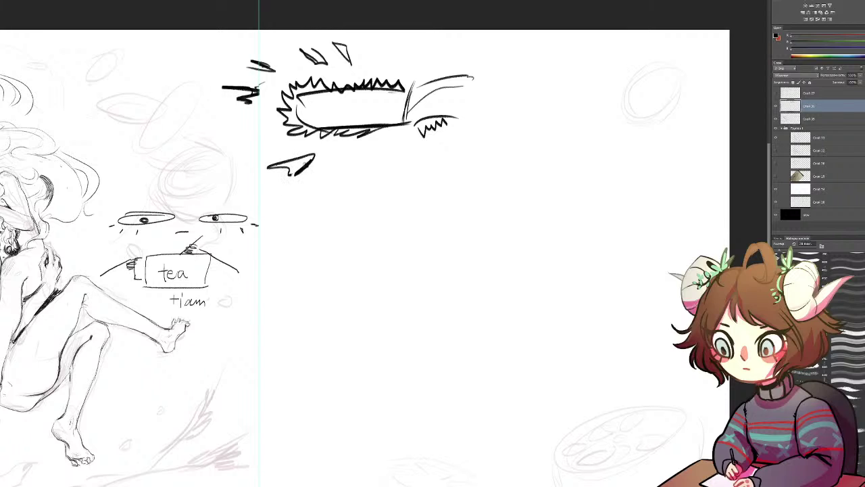
Sketch the chainsaw's body and toothed grip with a scribbled hand, and letter a buzzing sound above it
left_click_drag(352, 163, 343, 171)
mouse_move(444, 140)
left_mouse_down()
mouse_move(448, 114)
mouse_move(456, 152)
mouse_move(446, 159)
mouse_move(463, 143)
mouse_move(446, 156)
mouse_move(475, 150)
left_mouse_up()
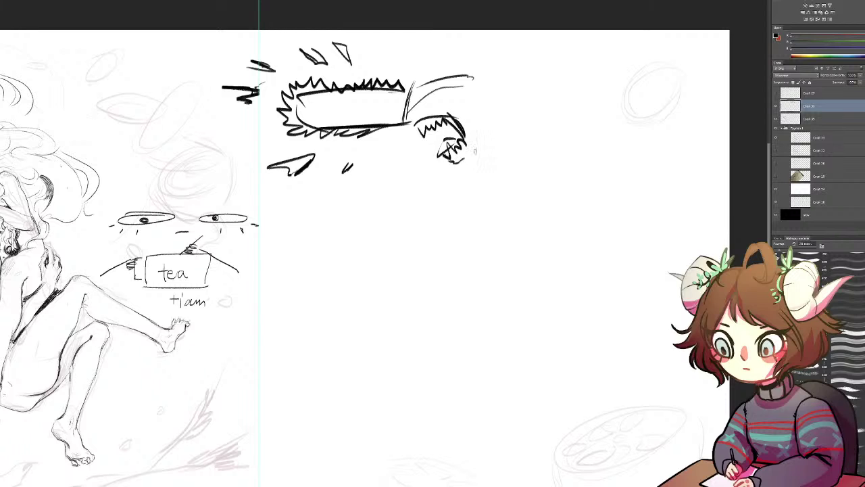
left_click_drag(408, 90, 431, 66)
left_click_drag(450, 154, 454, 162)
left_click_drag(472, 123, 461, 142)
left_click_drag(447, 161, 457, 147)
mouse_move(484, 77)
left_mouse_down()
mouse_move(504, 87)
mouse_move(489, 124)
mouse_move(495, 133)
left_mouse_up()
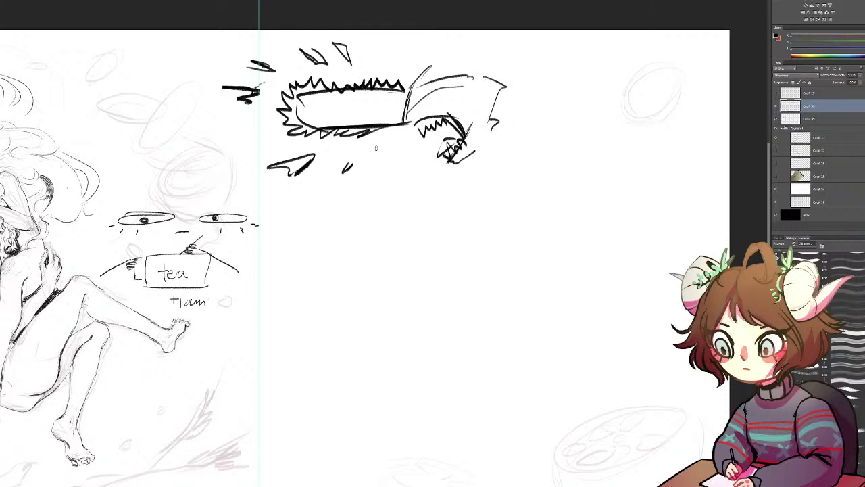
mouse_move(367, 49)
left_mouse_down()
mouse_move(374, 68)
mouse_move(372, 49)
mouse_move(381, 45)
mouse_move(382, 60)
mouse_move(388, 50)
mouse_move(401, 61)
mouse_move(414, 46)
mouse_move(410, 61)
mouse_move(444, 61)
left_mouse_up()
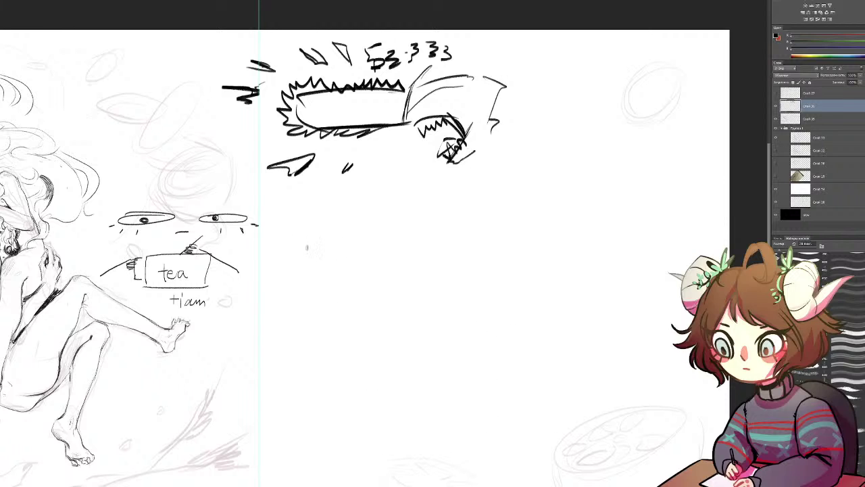
Letter "tieam" and "tyme tame" below the chainsaw and enclose the words in a wavy frame
mouse_move(288, 253)
left_mouse_down()
mouse_move(288, 276)
mouse_move(293, 261)
mouse_move(297, 275)
mouse_move(310, 267)
mouse_move(311, 275)
left_mouse_up()
mouse_move(327, 268)
left_mouse_down()
mouse_move(319, 273)
mouse_move(358, 278)
left_mouse_up()
mouse_move(269, 295)
left_mouse_down()
mouse_move(270, 309)
mouse_move(278, 300)
mouse_move(282, 309)
left_mouse_up()
left_click_drag(286, 300, 273, 329)
mouse_move(289, 297)
left_mouse_down()
mouse_move(290, 311)
mouse_move(315, 306)
mouse_move(317, 314)
mouse_move(341, 314)
mouse_move(346, 302)
left_mouse_up()
mouse_move(354, 297)
left_mouse_down()
mouse_move(360, 312)
mouse_move(368, 298)
mouse_move(369, 309)
mouse_move(385, 309)
left_mouse_up()
mouse_move(262, 331)
left_mouse_down()
mouse_move(374, 331)
mouse_move(396, 344)
left_mouse_up()
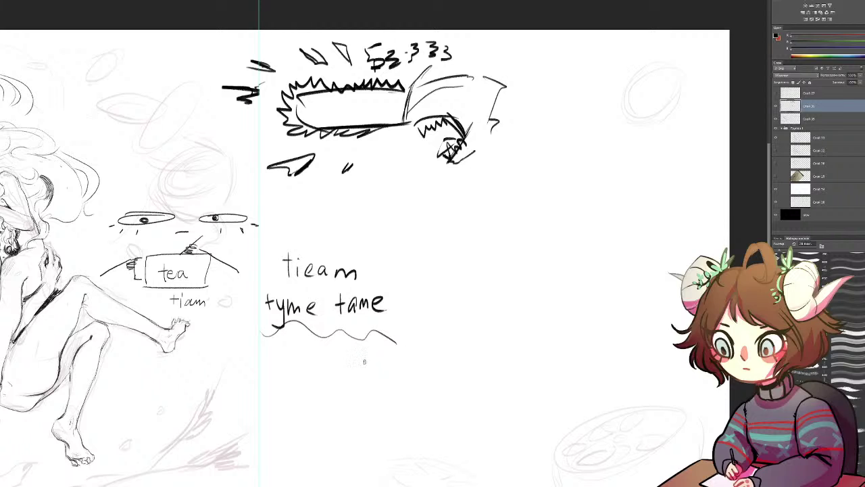
left_click_drag(261, 257, 259, 330)
mouse_move(263, 252)
left_mouse_down()
mouse_move(281, 242)
mouse_move(324, 245)
mouse_move(392, 264)
mouse_move(408, 274)
mouse_move(399, 332)
left_mouse_up()
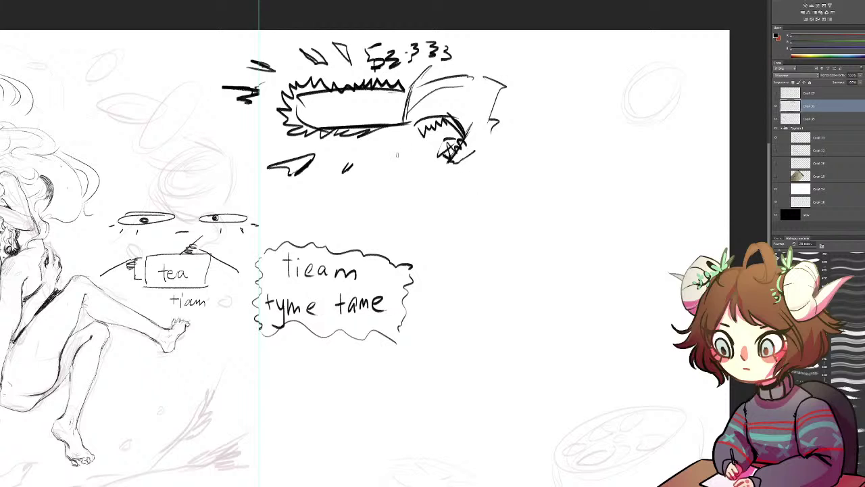
Add a jagged mark behind the chainsaw grip and sketch a shark head with fin, eye, teeth and hatched neck
mouse_move(500, 102)
left_mouse_down()
mouse_move(481, 141)
mouse_move(511, 117)
left_mouse_up()
mouse_move(524, 192)
left_mouse_down()
mouse_move(482, 229)
mouse_move(473, 250)
mouse_move(498, 204)
mouse_move(554, 171)
mouse_move(551, 197)
mouse_move(576, 240)
left_mouse_up()
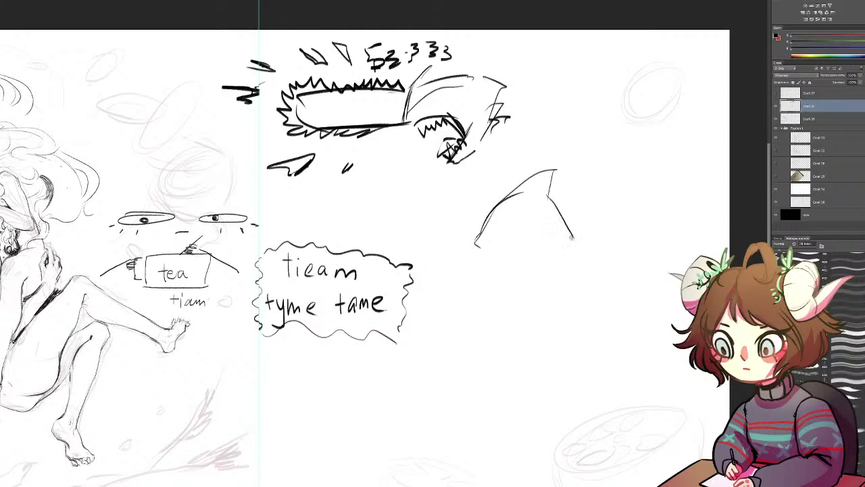
mouse_move(477, 246)
left_mouse_down()
mouse_move(512, 228)
mouse_move(539, 196)
mouse_move(539, 239)
mouse_move(501, 251)
left_mouse_up()
mouse_move(506, 212)
left_mouse_down()
mouse_move(490, 269)
mouse_move(496, 262)
left_mouse_up()
mouse_move(502, 252)
left_mouse_down()
mouse_move(532, 244)
mouse_move(513, 250)
mouse_move(520, 256)
mouse_move(561, 215)
left_mouse_up()
left_click_drag(534, 237, 569, 212)
left_click_drag(522, 261, 570, 215)
left_click_drag(513, 255, 527, 254)
left_click_drag(512, 265, 524, 262)
mouse_move(557, 212)
left_mouse_down()
mouse_move(575, 230)
mouse_move(571, 209)
mouse_move(563, 239)
mouse_move(531, 254)
mouse_move(546, 244)
left_mouse_up()
mouse_move(535, 230)
left_mouse_down()
mouse_move(547, 220)
mouse_move(531, 237)
mouse_move(534, 206)
mouse_move(511, 231)
left_mouse_up()
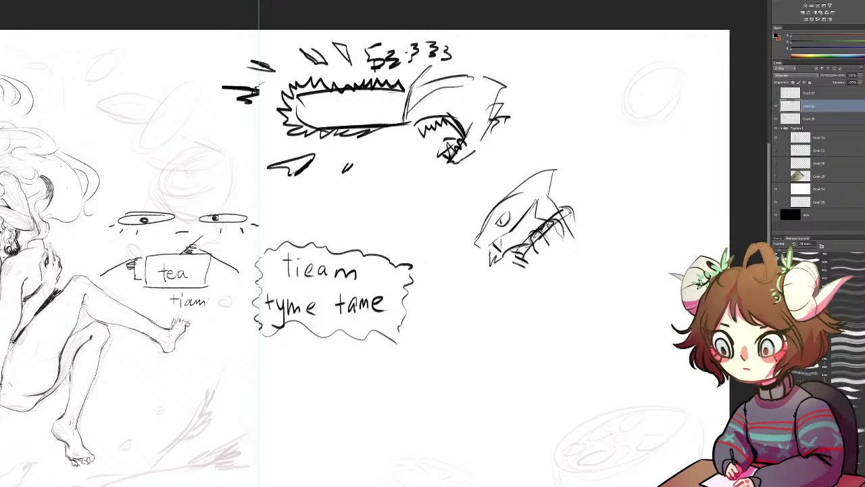
mouse_move(536, 200)
left_mouse_down()
mouse_move(534, 223)
mouse_move(479, 236)
left_mouse_up()
left_click_drag(596, 242, 569, 288)
mouse_move(572, 267)
left_mouse_down()
mouse_move(604, 235)
mouse_move(659, 269)
left_mouse_up()
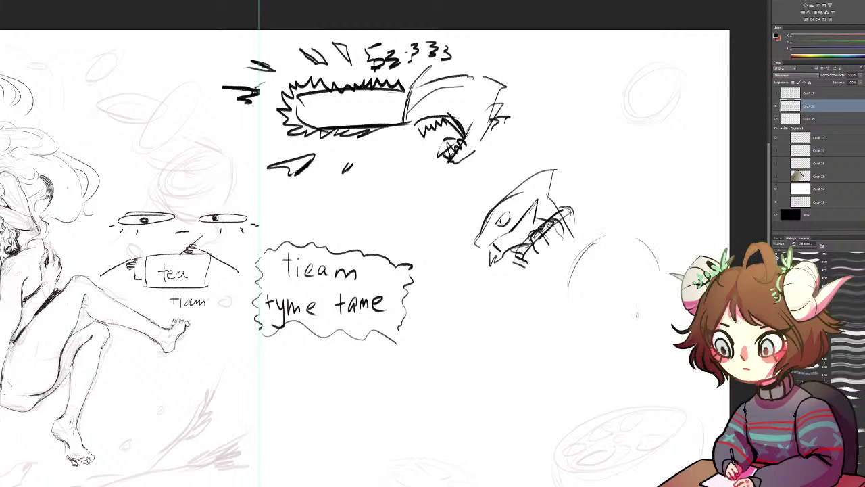
mouse_move(565, 283)
left_mouse_down()
mouse_move(576, 316)
mouse_move(569, 299)
mouse_move(562, 307)
left_mouse_up()
left_click_drag(562, 282, 560, 307)
left_click_drag(561, 281, 561, 314)
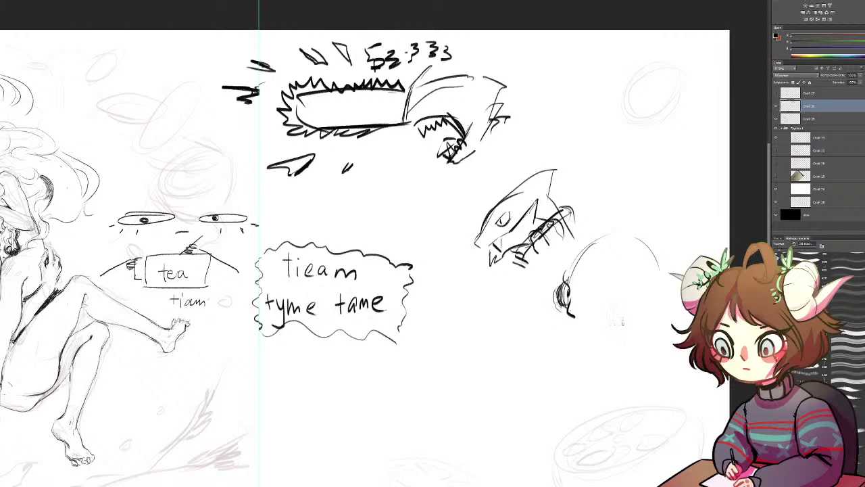
mouse_move(645, 289)
left_mouse_down()
mouse_move(621, 326)
mouse_move(559, 301)
mouse_move(566, 281)
left_mouse_up()
mouse_move(596, 255)
left_mouse_down()
mouse_move(586, 243)
mouse_move(597, 237)
left_mouse_up()
left_click_drag(558, 301, 568, 290)
left_click(792, 249)
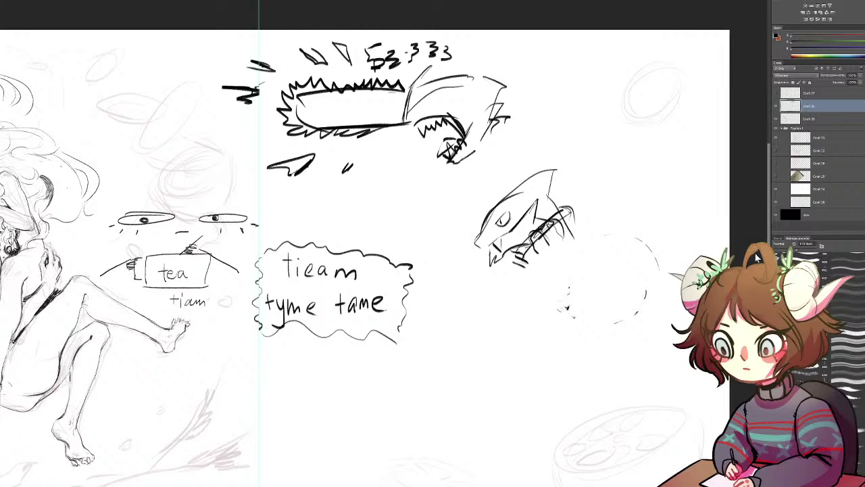
mouse_move(603, 236)
left_mouse_down()
mouse_move(654, 259)
mouse_move(558, 325)
mouse_move(657, 300)
mouse_move(615, 255)
mouse_move(571, 244)
mouse_move(529, 261)
mouse_move(572, 201)
mouse_move(593, 226)
mouse_move(583, 236)
left_mouse_up()
Sketch the shark's collar, shoulder and bent forearm ending in a clawed hand
mouse_move(525, 261)
left_mouse_down()
mouse_move(481, 309)
mouse_move(446, 321)
left_mouse_up()
left_click_drag(454, 296, 448, 312)
mouse_move(519, 266)
left_mouse_down()
mouse_move(454, 297)
mouse_move(568, 242)
mouse_move(580, 275)
left_mouse_up()
mouse_move(455, 300)
left_mouse_down()
mouse_move(466, 304)
mouse_move(470, 321)
left_mouse_up()
key("e")
key("b")
mouse_move(485, 306)
left_mouse_down()
mouse_move(475, 320)
mouse_move(484, 321)
left_mouse_up()
left_click_drag(480, 323, 487, 329)
left_click_drag(485, 283, 480, 311)
left_click_drag(485, 323, 519, 319)
left_click_drag(500, 277, 540, 245)
mouse_move(464, 313)
left_mouse_down()
mouse_move(451, 315)
mouse_move(450, 335)
mouse_move(496, 358)
left_mouse_up()
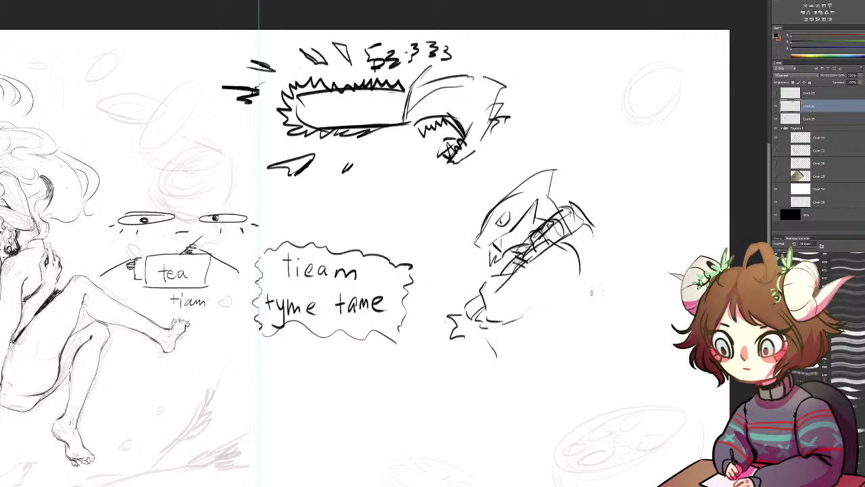
Draw the shark's rounded back, waistline and two bent legs with a large flipper-like foot
left_click_drag(585, 237, 624, 327)
mouse_move(535, 313)
left_mouse_down()
mouse_move(543, 323)
mouse_move(606, 351)
mouse_move(618, 346)
mouse_move(600, 353)
mouse_move(624, 327)
mouse_move(619, 348)
mouse_move(675, 410)
left_mouse_up()
mouse_move(592, 389)
left_mouse_down()
mouse_move(634, 403)
mouse_move(643, 426)
mouse_move(623, 465)
left_mouse_up()
mouse_move(670, 415)
left_mouse_down()
mouse_move(643, 455)
mouse_move(649, 465)
mouse_move(649, 446)
mouse_move(658, 469)
mouse_move(615, 452)
mouse_move(600, 482)
mouse_move(640, 473)
mouse_move(645, 454)
left_mouse_up()
mouse_move(544, 335)
left_mouse_down()
mouse_move(472, 346)
mouse_move(457, 362)
mouse_move(471, 377)
mouse_move(531, 385)
mouse_move(551, 364)
mouse_move(563, 394)
mouse_move(533, 408)
mouse_move(545, 417)
left_mouse_up()
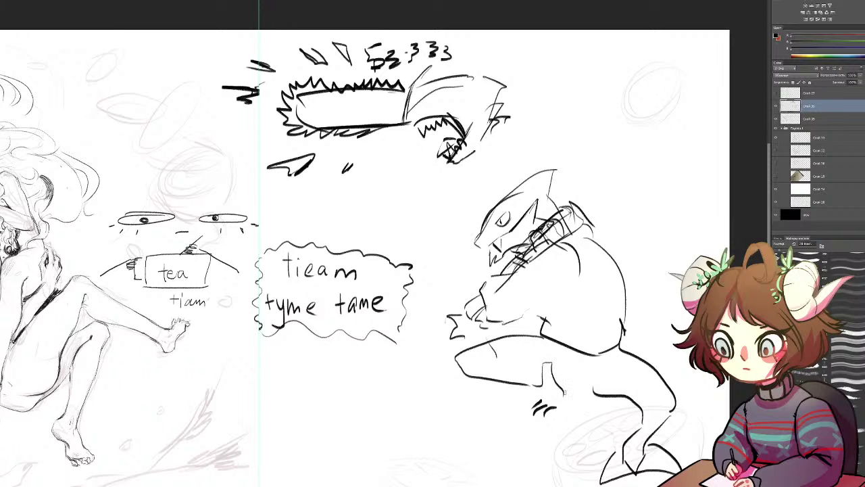
Add a pointed outline and dark hatched shapes beneath the shark's raised thigh
left_click_drag(516, 390, 538, 400)
left_click_drag(536, 400, 534, 427)
mouse_move(512, 391)
left_mouse_down()
mouse_move(515, 408)
mouse_move(575, 419)
left_mouse_up()
mouse_move(576, 392)
left_mouse_down()
mouse_move(566, 419)
mouse_move(574, 409)
mouse_move(587, 422)
mouse_move(578, 419)
left_mouse_up()
left_click_drag(584, 389, 573, 415)
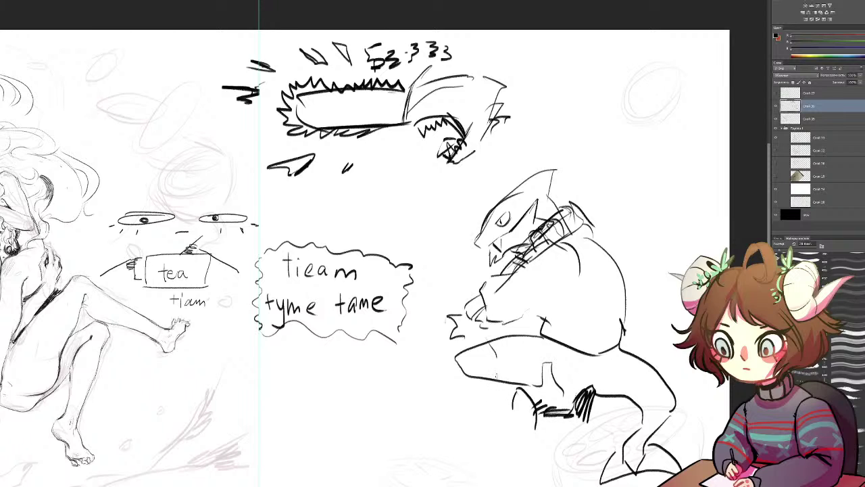
Detail the shark's wrist and jacket collar and ribbed hem, and draw a toy plane's nose and propeller below
mouse_move(466, 335)
left_mouse_down()
mouse_move(470, 347)
mouse_move(489, 342)
left_mouse_up()
left_click_drag(500, 388, 504, 396)
mouse_move(514, 322)
left_mouse_down()
mouse_move(578, 284)
mouse_move(579, 261)
left_mouse_up()
mouse_move(547, 342)
left_mouse_down()
mouse_move(593, 365)
mouse_move(620, 346)
left_mouse_up()
mouse_move(563, 350)
left_mouse_down()
mouse_move(598, 360)
mouse_move(620, 350)
left_mouse_up()
mouse_move(591, 257)
left_mouse_down()
mouse_move(606, 261)
mouse_move(607, 283)
mouse_move(613, 256)
mouse_move(619, 274)
mouse_move(605, 252)
left_mouse_up()
mouse_move(507, 410)
left_mouse_down()
mouse_move(468, 432)
mouse_move(474, 422)
mouse_move(466, 403)
mouse_move(478, 398)
mouse_move(480, 425)
mouse_move(453, 446)
mouse_move(516, 447)
mouse_move(540, 428)
left_mouse_up()
left_click_drag(531, 426, 601, 421)
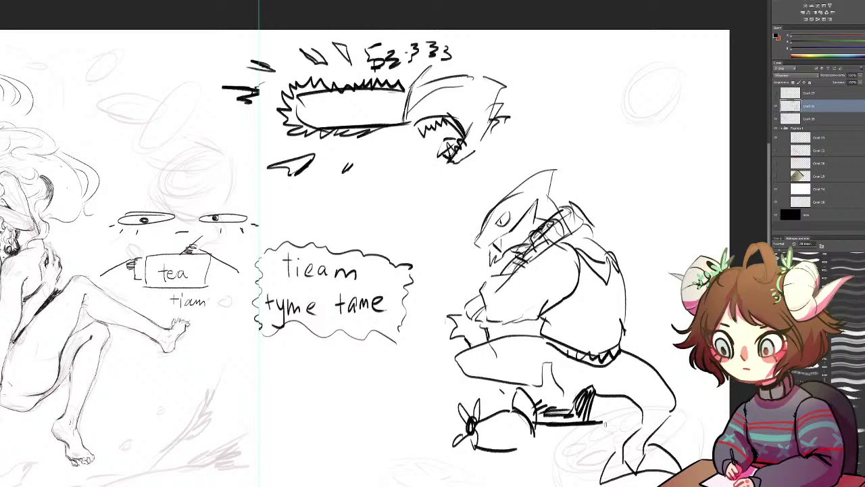
Complete the toy plane with fin, wing and wheels, and fill the shark's thigh with dense black hatching
left_click_drag(547, 445, 577, 476)
mouse_move(578, 441)
left_mouse_down()
mouse_move(504, 288)
mouse_move(528, 289)
mouse_move(535, 316)
mouse_move(514, 326)
left_mouse_up()
mouse_move(418, 299)
left_mouse_down()
mouse_move(484, 308)
mouse_move(475, 337)
left_mouse_up()
mouse_move(443, 309)
left_mouse_down()
mouse_move(449, 341)
mouse_move(442, 329)
left_mouse_up()
left_click_drag(539, 273, 575, 273)
mouse_move(487, 226)
left_mouse_down()
mouse_move(500, 263)
mouse_move(477, 261)
mouse_move(484, 269)
left_mouse_up()
mouse_move(449, 224)
left_mouse_down()
mouse_move(490, 213)
mouse_move(503, 230)
mouse_move(522, 234)
mouse_move(534, 217)
mouse_move(528, 211)
left_mouse_up()
left_click_drag(481, 223, 519, 208)
mouse_move(448, 227)
left_mouse_down()
mouse_move(500, 203)
mouse_move(483, 197)
left_mouse_up()
left_click_drag(420, 223, 483, 195)
left_click_drag(411, 216, 479, 192)
mouse_move(401, 218)
left_mouse_down()
mouse_move(464, 192)
mouse_move(434, 196)
left_mouse_up()
left_click_drag(456, 223, 472, 232)
mouse_move(446, 227)
left_mouse_down()
mouse_move(471, 235)
mouse_move(484, 218)
left_mouse_up()
left_click_drag(472, 234, 477, 217)
left_click_drag(458, 230, 464, 221)
Letter the engine sound "Брь-рь" beside the toy plane's propeller
left_click_drag(530, 255, 533, 323)
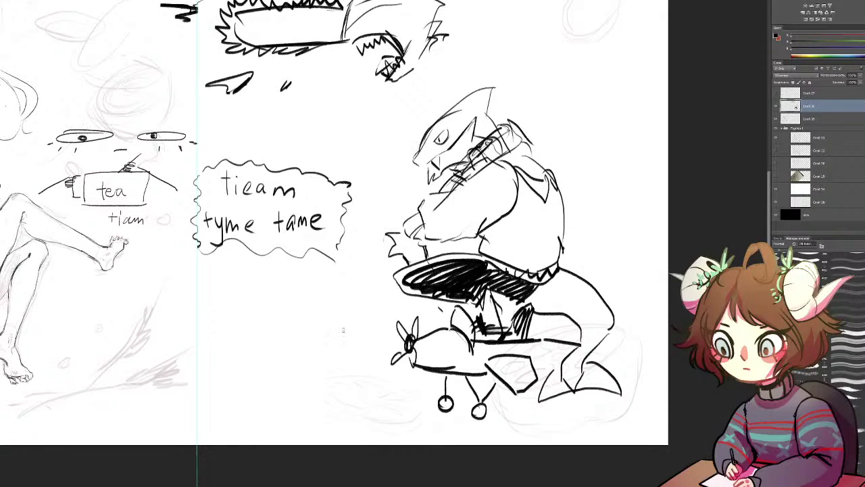
mouse_move(344, 342)
left_mouse_down()
mouse_move(355, 350)
mouse_move(347, 340)
mouse_move(382, 317)
mouse_move(437, 355)
mouse_move(434, 346)
mouse_move(425, 338)
mouse_move(424, 360)
left_mouse_up()
left_click_drag(536, 438, 562, 456)
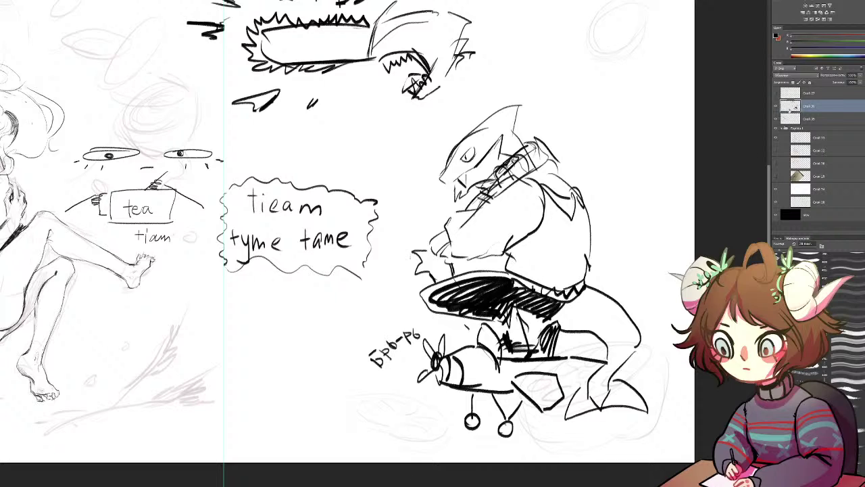
Hide the doodle layer and select the layer with the two figures' line art
left_click(776, 106)
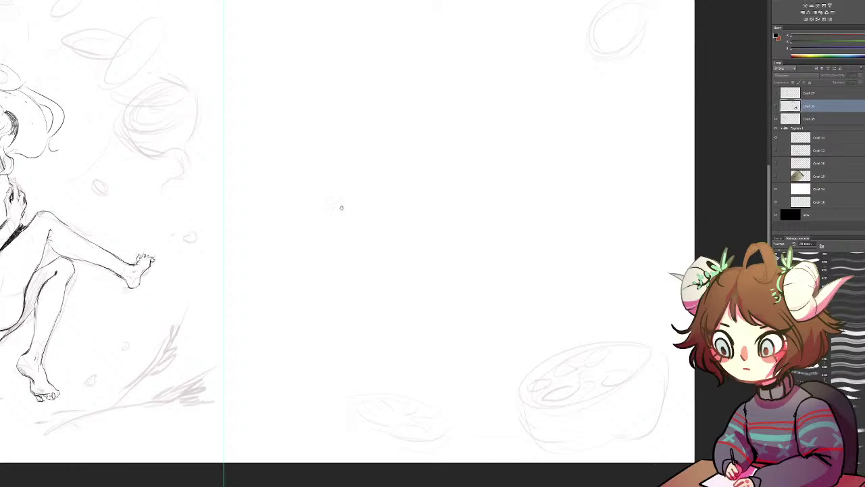
left_click_drag(335, 209, 629, 214)
left_click_drag(417, 212, 477, 216)
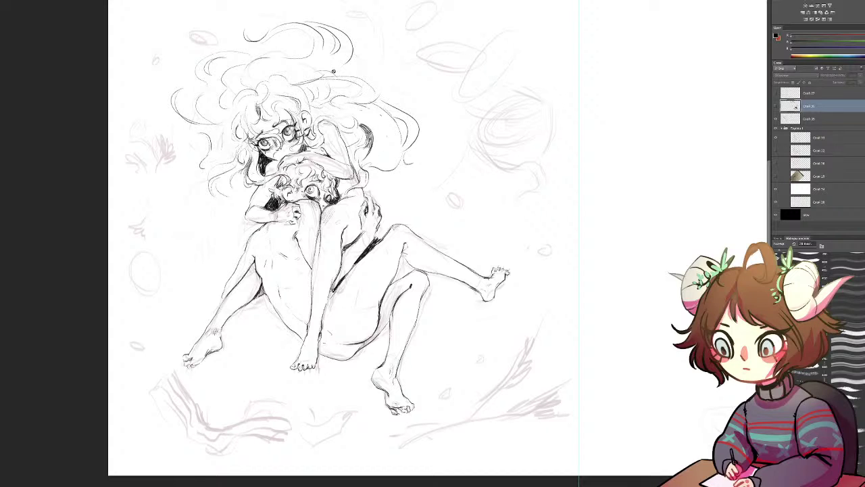
left_click(808, 120)
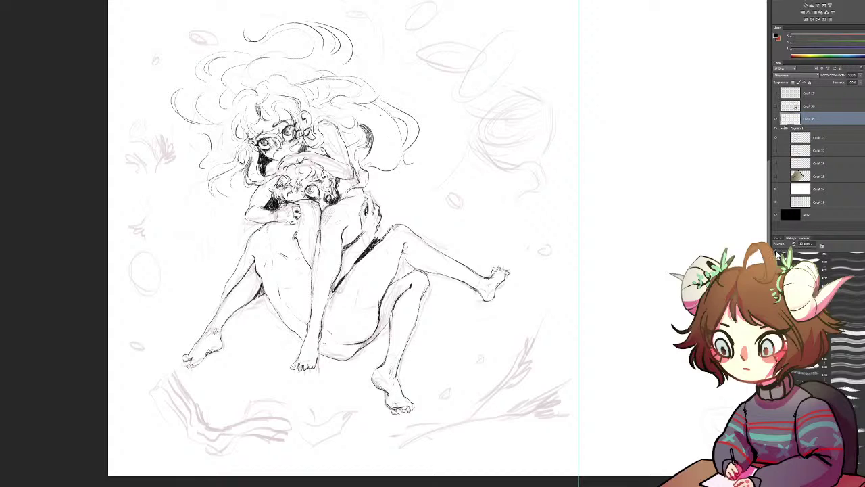
Touch up the long-haired figure's upper hair and add a curled strand above it
left_click_drag(337, 69, 315, 73)
mouse_move(301, 4)
left_mouse_down()
mouse_move(289, 19)
mouse_move(300, 19)
left_mouse_up()
key("ctrl+z")
Hide the rough sketch, collapse its layer group and reselect the line-art layer
left_click(784, 129)
left_click(782, 129)
left_click(776, 129)
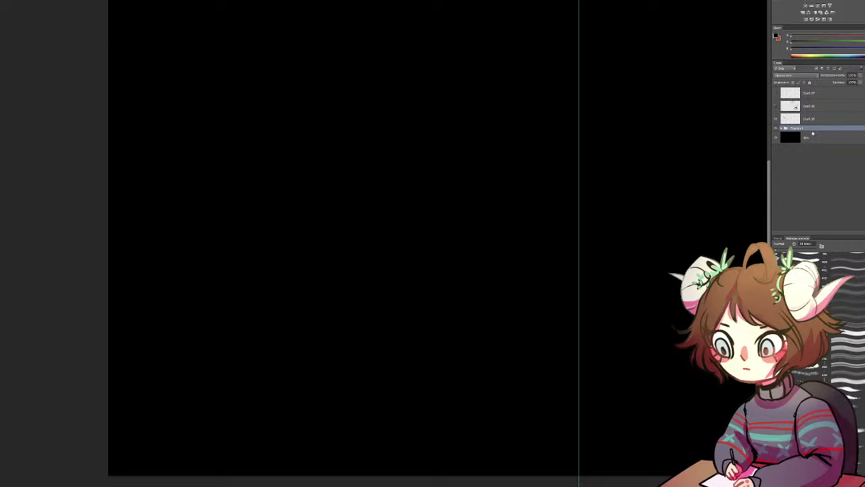
left_click(775, 128)
left_click(813, 138)
left_click(775, 138)
left_click(804, 120)
left_click(782, 128)
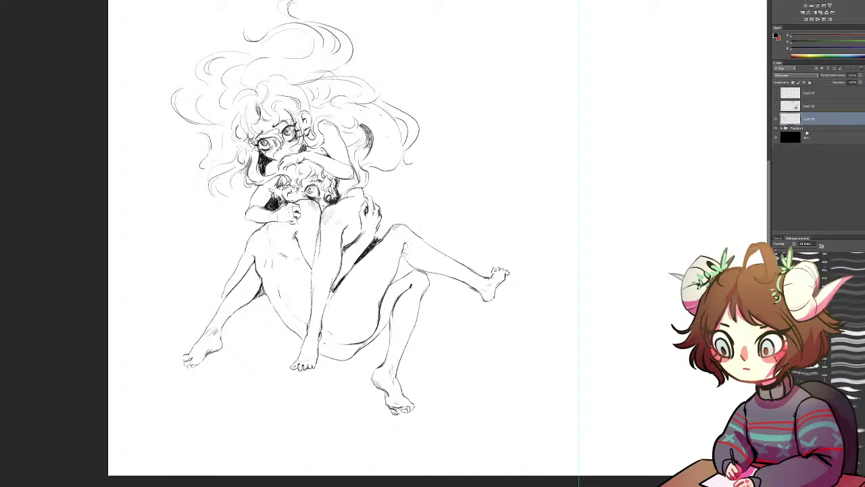
Add a new layer beneath the line art and start painting the lower-left bent leg in flat red-orange
key("ctrl+shift+alt+n")
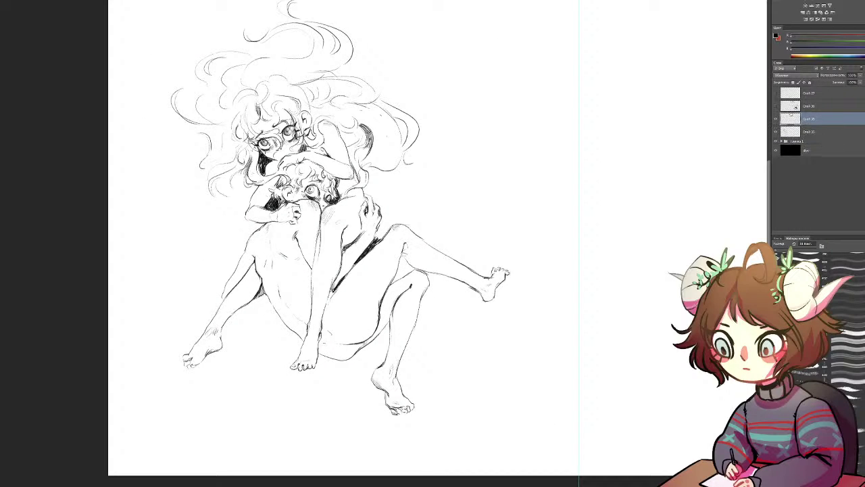
left_click_drag(802, 130, 802, 138)
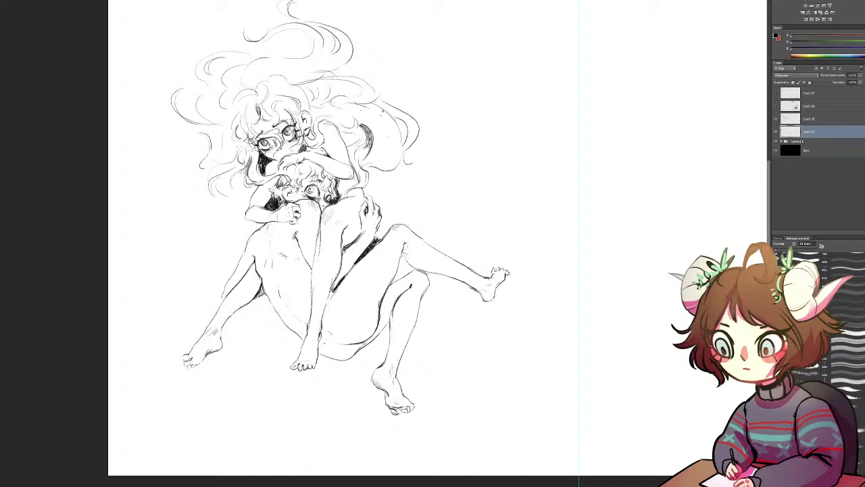
key("x")
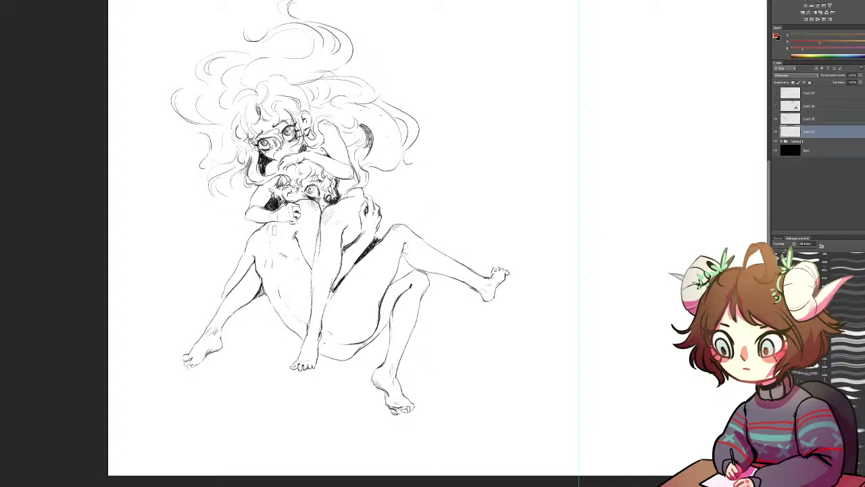
left_click_drag(271, 228, 246, 273)
mouse_move(268, 231)
left_mouse_down()
mouse_move(249, 243)
mouse_move(225, 301)
left_mouse_up()
left_click_drag(250, 272, 230, 302)
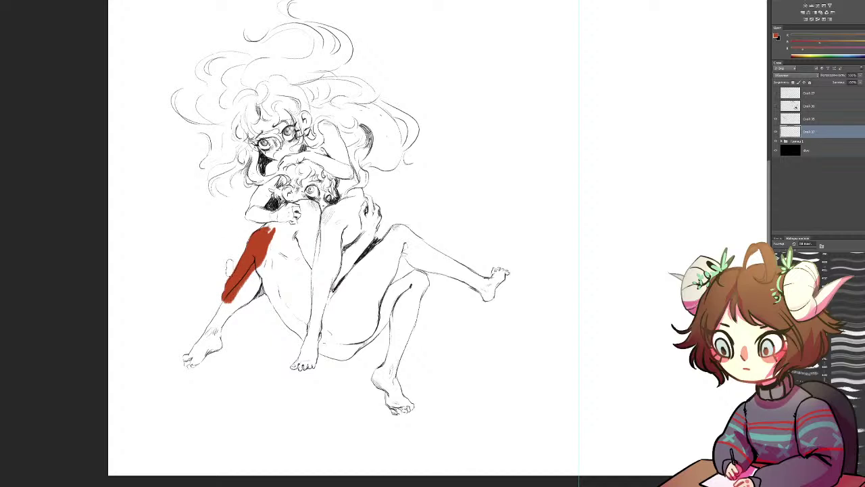
Extend the red-orange base colour over the lower-left bent leg from the thigh down the calf
key("ctrl+plus")
key("ctrl+plus")
key("ctrl+plus")
key("ctrl+plus")
left_click_drag(225, 288, 478, 142)
mouse_move(237, 247)
left_mouse_down()
mouse_move(268, 204)
mouse_move(211, 284)
mouse_move(279, 205)
mouse_move(227, 282)
mouse_move(296, 236)
mouse_move(298, 258)
mouse_move(224, 299)
left_mouse_up()
left_click_drag(273, 277, 188, 332)
mouse_move(232, 286)
left_mouse_down()
mouse_move(184, 345)
mouse_move(155, 362)
left_mouse_up()
left_click_drag(196, 296, 150, 343)
key("e")
left_click_drag(154, 284, 162, 287)
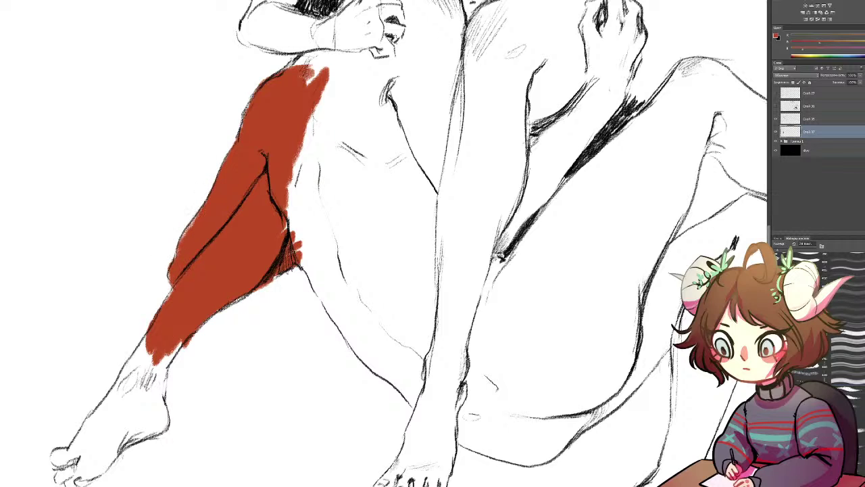
Paint the ankle, foot and toes of the lower-left leg in the same red-orange
mouse_move(174, 348)
left_mouse_down()
mouse_move(151, 411)
mouse_move(132, 379)
mouse_move(116, 396)
mouse_move(139, 344)
left_mouse_up()
mouse_move(173, 306)
left_mouse_down()
mouse_move(361, 171)
mouse_move(370, 177)
mouse_move(369, 223)
mouse_move(338, 240)
mouse_move(318, 230)
mouse_move(280, 253)
left_mouse_up()
mouse_move(316, 189)
left_mouse_down()
mouse_move(262, 277)
mouse_move(318, 244)
mouse_move(297, 256)
left_mouse_up()
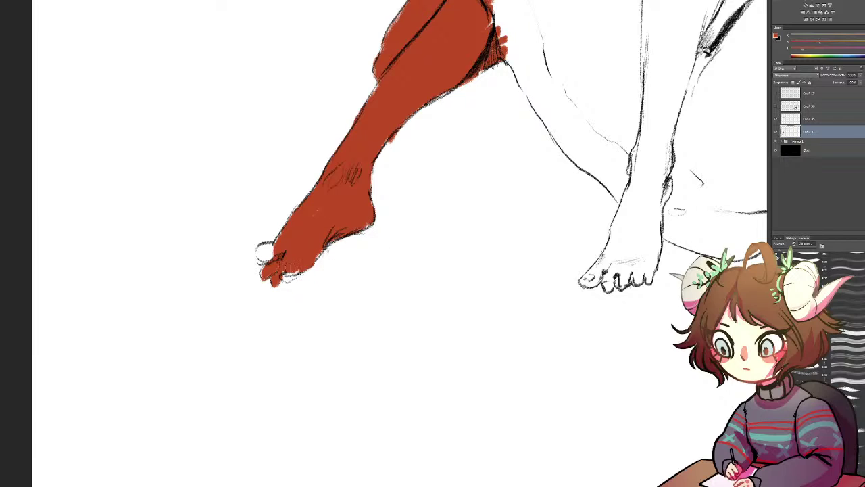
left_click_drag(267, 253, 265, 252)
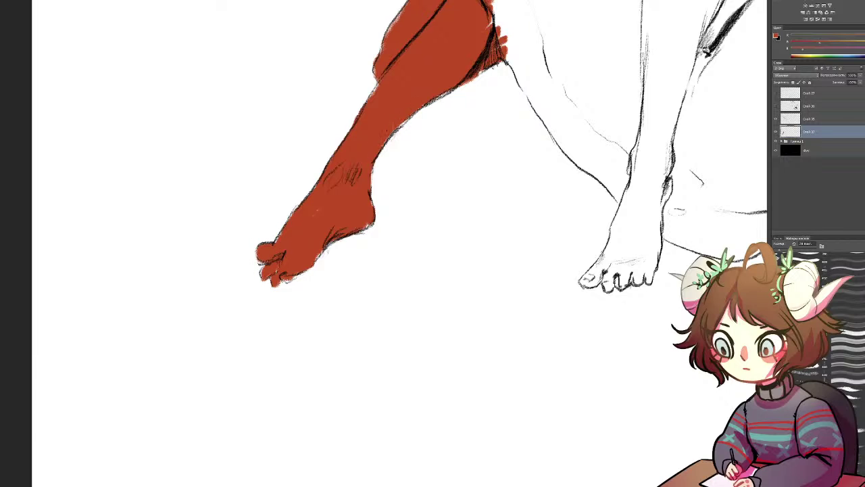
Clean up the colour's edge along the lower-left leg's knee and shin with the Eraser
left_click_drag(376, 81, 363, 109)
left_click_drag(376, 80, 355, 122)
left_click_drag(376, 203, 250, 323)
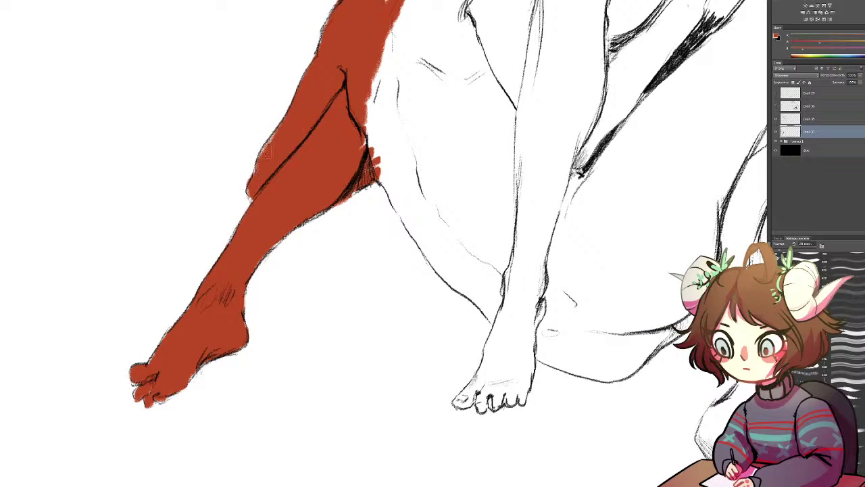
left_click_drag(267, 137, 256, 171)
left_click_drag(318, 137, 224, 342)
mouse_move(309, 191)
left_mouse_down()
mouse_move(279, 224)
mouse_move(281, 218)
left_mouse_up()
Brush red-orange over the bent arm above the lower-left leg, covering wrist, forearm, elbow and upper arm
key("b")
mouse_move(328, 167)
left_mouse_down()
mouse_move(286, 213)
mouse_move(323, 166)
mouse_move(314, 157)
mouse_move(284, 184)
left_mouse_up()
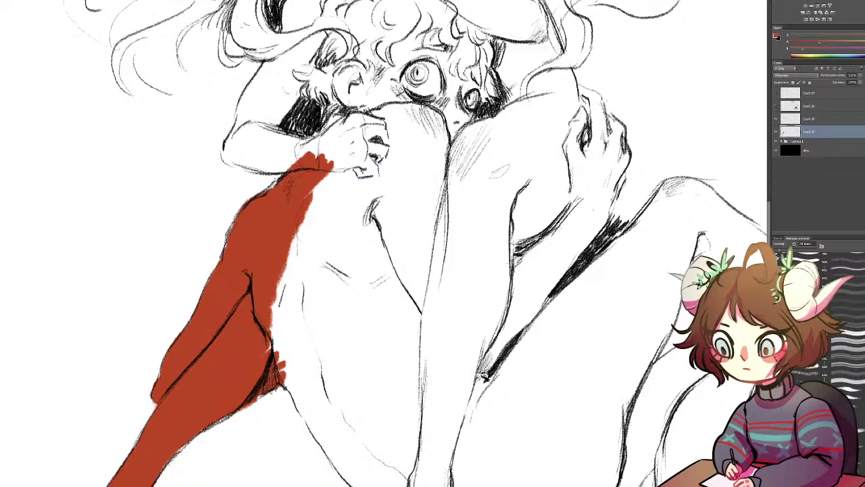
mouse_move(316, 156)
left_mouse_down()
mouse_move(376, 242)
mouse_move(343, 241)
mouse_move(399, 232)
mouse_move(338, 244)
mouse_move(361, 230)
mouse_move(354, 173)
left_mouse_up()
mouse_move(338, 209)
left_mouse_down()
mouse_move(361, 167)
mouse_move(343, 203)
mouse_move(354, 182)
left_mouse_up()
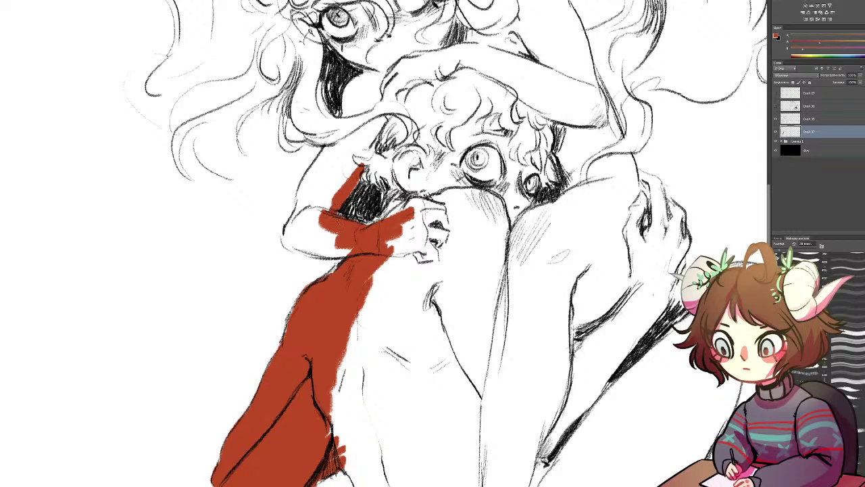
mouse_move(333, 213)
left_mouse_down()
mouse_move(383, 122)
mouse_move(365, 126)
left_mouse_up()
mouse_move(306, 211)
left_mouse_down()
mouse_move(348, 132)
mouse_move(329, 142)
mouse_move(304, 186)
mouse_move(292, 232)
mouse_move(299, 230)
mouse_move(284, 241)
mouse_move(354, 258)
left_mouse_up()
mouse_move(304, 238)
left_mouse_down()
mouse_move(337, 243)
mouse_move(305, 228)
left_mouse_up()
left_click_drag(323, 222, 308, 225)
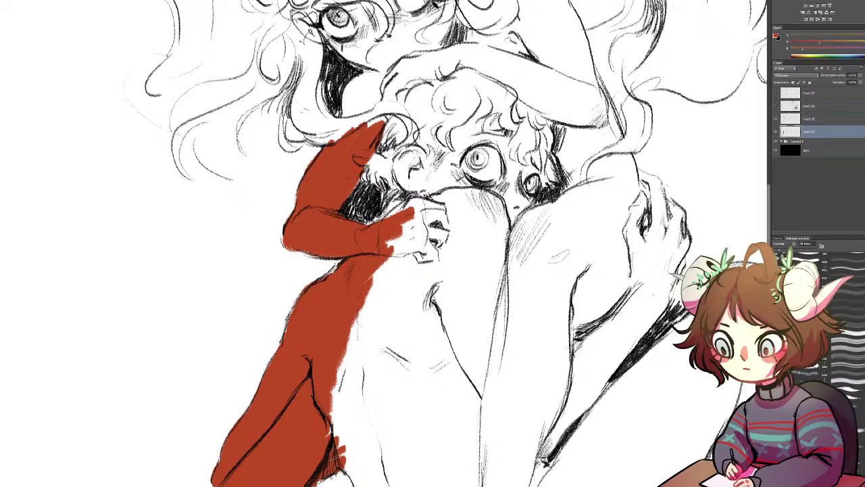
Paint base colour on the hand, the knee top beside it, and the long-haired figure's neck and hanging lock
mouse_move(399, 173)
left_mouse_down()
mouse_move(378, 222)
mouse_move(403, 214)
left_mouse_up()
mouse_move(438, 169)
left_mouse_down()
mouse_move(412, 243)
mouse_move(409, 223)
mouse_move(492, 194)
mouse_move(443, 193)
mouse_move(502, 204)
left_mouse_up()
left_click_drag(357, 119, 408, 233)
left_click_drag(365, 142, 372, 223)
left_click_drag(371, 169, 388, 231)
mouse_move(379, 150)
left_mouse_down()
mouse_move(376, 216)
mouse_move(388, 206)
left_mouse_up()
left_click_drag(405, 162, 375, 228)
mouse_move(371, 188)
left_mouse_down()
mouse_move(377, 238)
mouse_move(359, 230)
mouse_move(342, 245)
left_mouse_up()
mouse_move(343, 207)
left_mouse_down()
mouse_move(331, 262)
mouse_move(356, 266)
left_mouse_up()
mouse_move(350, 237)
left_mouse_down()
mouse_move(385, 249)
mouse_move(397, 239)
mouse_move(371, 239)
left_mouse_up()
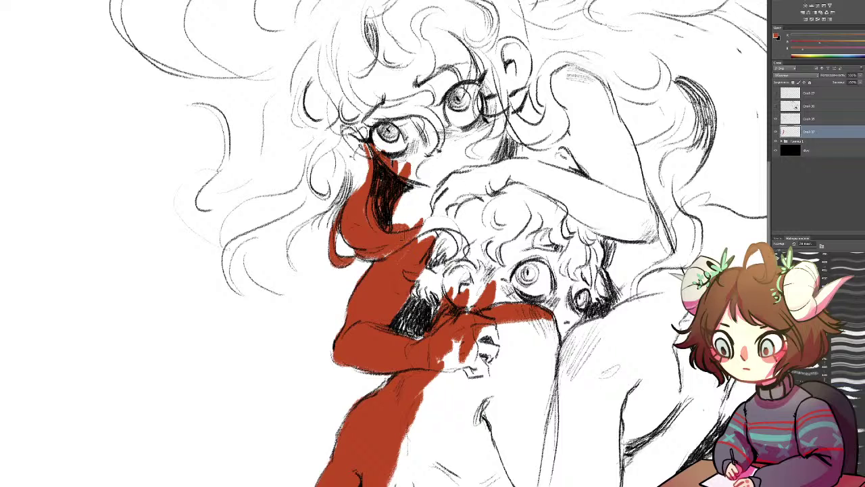
left_click_drag(354, 263, 368, 248)
left_click_drag(332, 218, 478, 208)
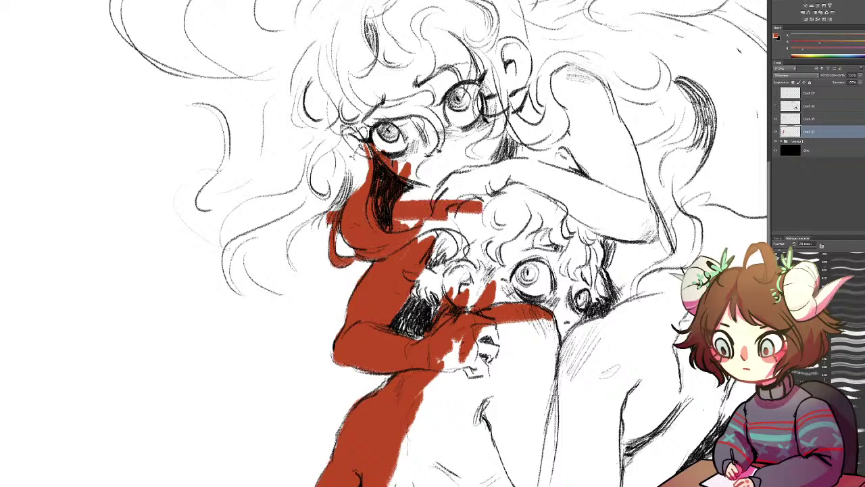
key("ctrl+z")
left_click_drag(386, 240, 449, 228)
left_click_drag(392, 222, 461, 223)
left_click_drag(395, 217, 506, 211)
mouse_move(399, 207)
left_mouse_down()
mouse_move(514, 201)
mouse_move(512, 193)
left_mouse_up()
left_click_drag(407, 192, 515, 185)
left_click_drag(339, 183, 518, 175)
left_click_drag(393, 166, 522, 166)
left_click_drag(358, 167, 531, 153)
mouse_move(531, 152)
left_mouse_down()
mouse_move(343, 155)
mouse_move(526, 139)
left_mouse_up()
mouse_move(525, 139)
left_mouse_down()
mouse_move(342, 141)
mouse_move(539, 127)
left_mouse_up()
mouse_move(540, 127)
left_mouse_down()
mouse_move(333, 123)
mouse_move(524, 101)
left_mouse_up()
mouse_move(525, 101)
left_mouse_down()
mouse_move(370, 102)
mouse_move(534, 81)
mouse_move(473, 53)
left_mouse_up()
key("ctrl+z")
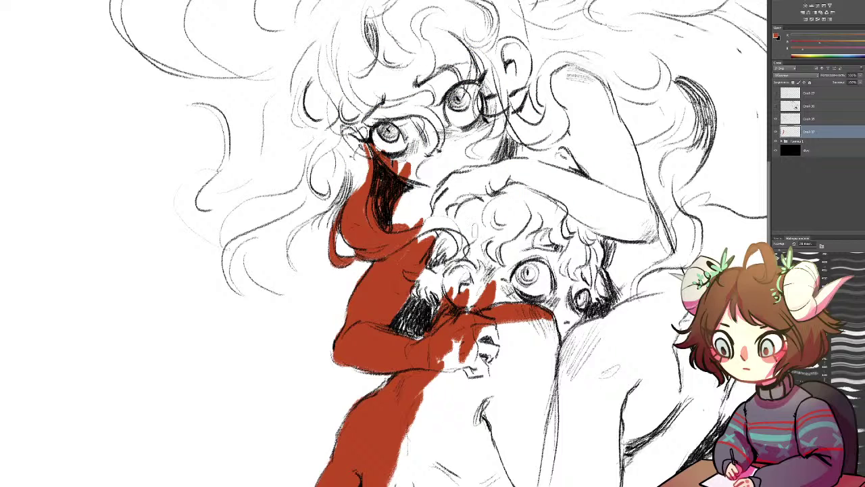
Outline the long-haired figure's head and the outer edge of the raised arm in red-orange, down to the gripping hand
mouse_move(382, 145)
left_mouse_down()
mouse_move(406, 28)
mouse_move(561, 68)
mouse_move(611, 129)
left_mouse_up()
mouse_move(572, 69)
left_mouse_down()
mouse_move(606, 91)
mouse_move(599, 113)
mouse_move(456, 129)
left_mouse_up()
left_click_drag(447, 83, 479, 163)
left_click_drag(475, 131, 506, 239)
left_click_drag(496, 182, 523, 262)
mouse_move(511, 230)
left_mouse_down()
mouse_move(528, 287)
mouse_move(472, 149)
left_mouse_up()
left_click_drag(460, 109, 482, 166)
mouse_move(468, 129)
left_mouse_down()
mouse_move(494, 200)
mouse_move(482, 235)
left_mouse_up()
mouse_move(492, 186)
left_mouse_down()
mouse_move(483, 237)
mouse_move(476, 238)
left_mouse_up()
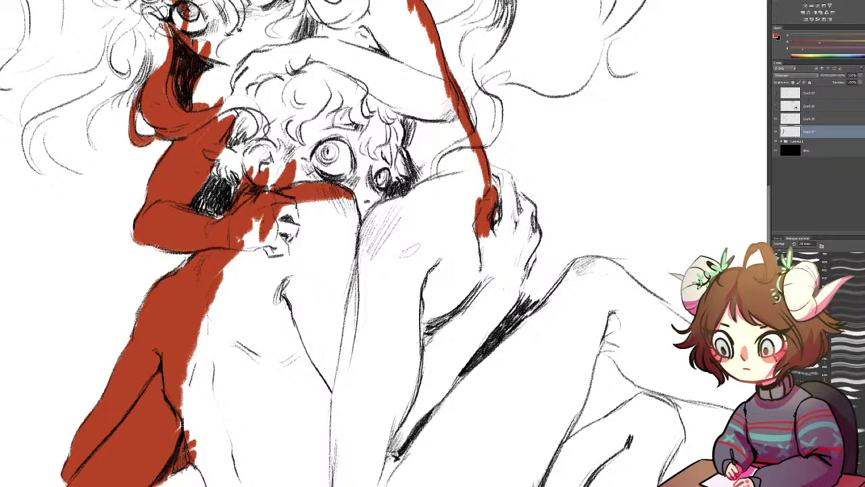
Cover the fingers and back of the hand gripping the curly-haired figure's shoulder with base colour
mouse_move(491, 165)
left_mouse_down()
mouse_move(509, 187)
mouse_move(507, 217)
mouse_move(500, 211)
mouse_move(494, 223)
mouse_move(513, 226)
left_mouse_up()
left_click_drag(516, 181, 531, 254)
mouse_move(527, 203)
left_mouse_down()
mouse_move(538, 236)
mouse_move(526, 269)
left_mouse_up()
left_click_drag(537, 228, 518, 290)
mouse_move(510, 210)
left_mouse_down()
mouse_move(508, 291)
mouse_move(490, 280)
left_mouse_up()
left_click_drag(487, 235, 473, 267)
left_click_drag(478, 228, 462, 261)
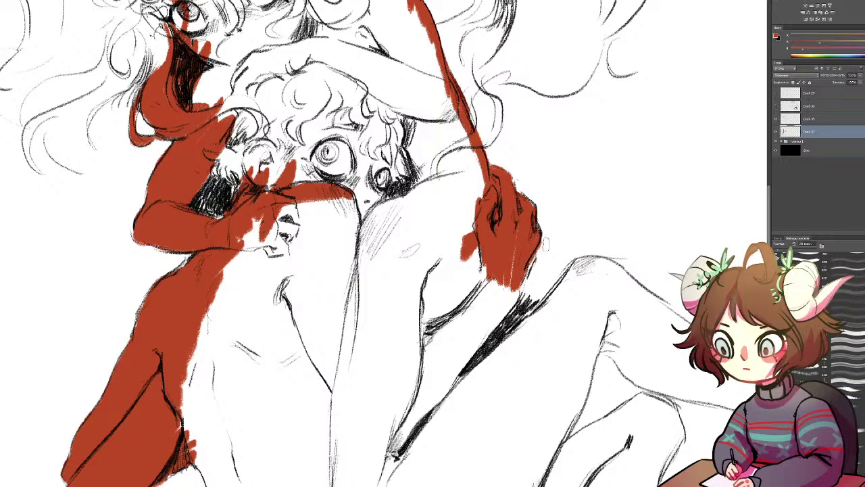
Continue the base colour from the gripping hand down over its wrist and forearm
key("space")
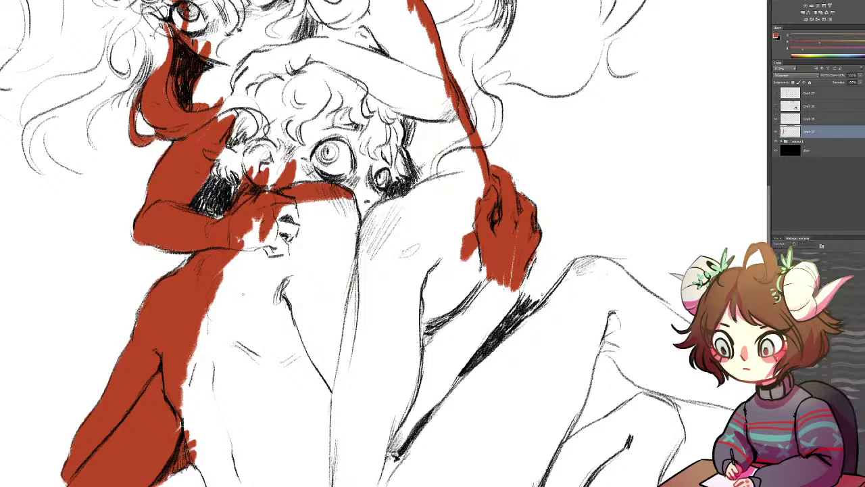
left_click_drag(534, 249, 504, 319)
mouse_move(504, 282)
left_mouse_down()
mouse_move(484, 330)
mouse_move(443, 348)
left_mouse_up()
mouse_move(501, 263)
left_mouse_down()
mouse_move(436, 352)
mouse_move(409, 315)
left_mouse_up()
left_click_drag(462, 247, 408, 327)
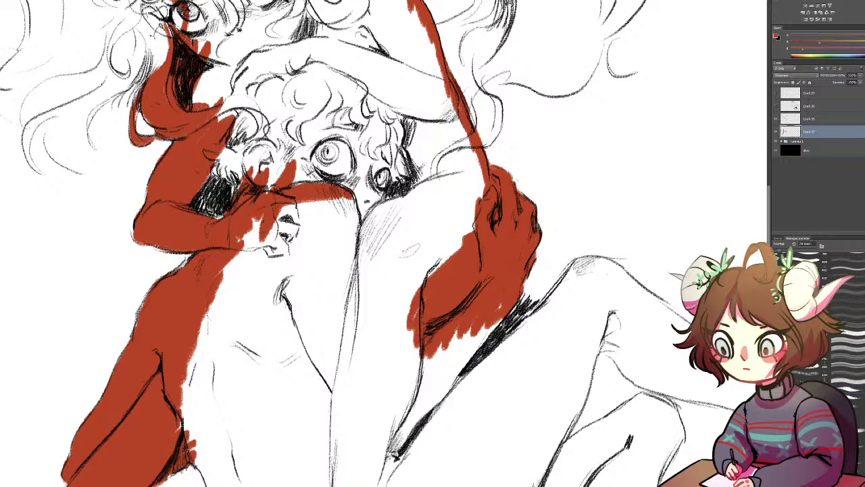
Close the outline with a stroke across the torso and flood-fill the enclosed upper bodies and heads in red-orange
mouse_move(468, 348)
left_mouse_down()
mouse_move(441, 380)
mouse_move(414, 365)
mouse_move(434, 325)
mouse_move(397, 266)
mouse_move(447, 143)
left_mouse_up()
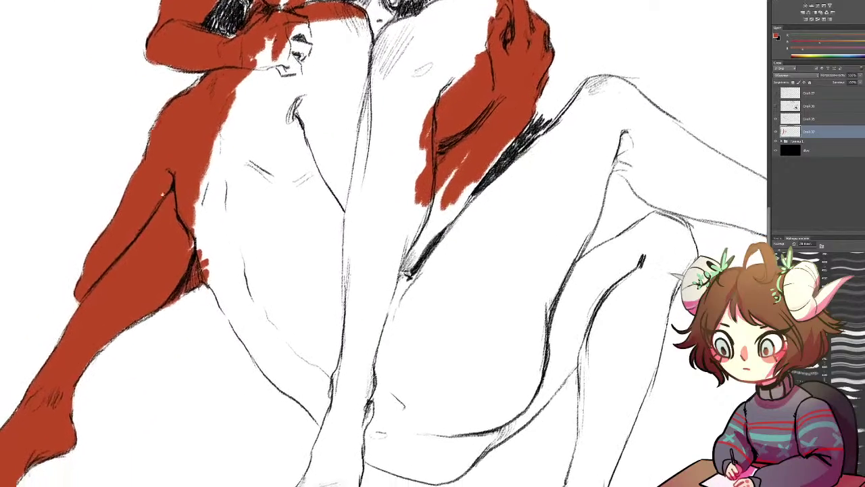
left_click_drag(162, 193, 425, 143)
left_click(380, 135)
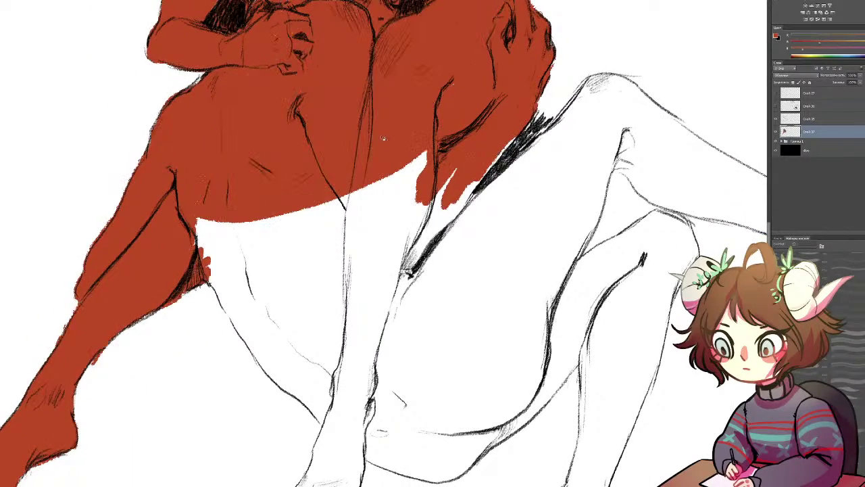
key("ctrl+z")
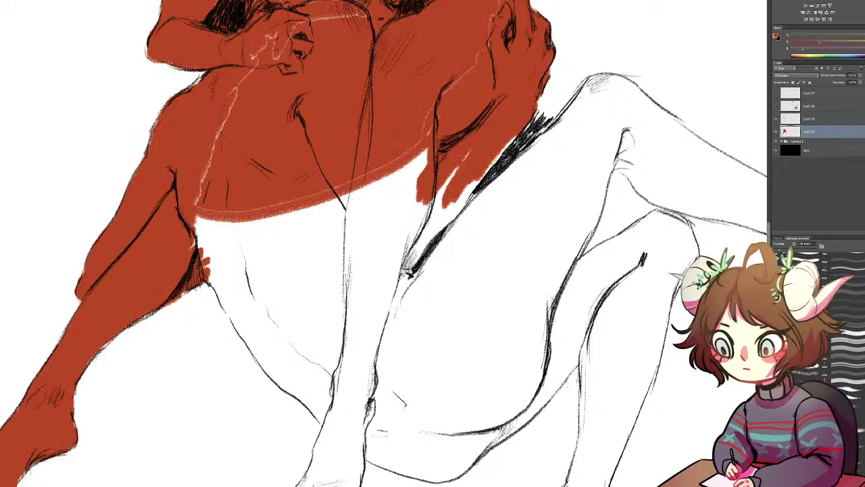
left_click_drag(338, 142, 365, 341)
mouse_move(365, 108)
left_mouse_down()
mouse_move(428, 429)
mouse_move(456, 387)
mouse_move(490, 240)
left_mouse_up()
mouse_move(350, 167)
left_mouse_down()
mouse_move(334, 176)
mouse_move(323, 166)
mouse_move(318, 182)
left_mouse_up()
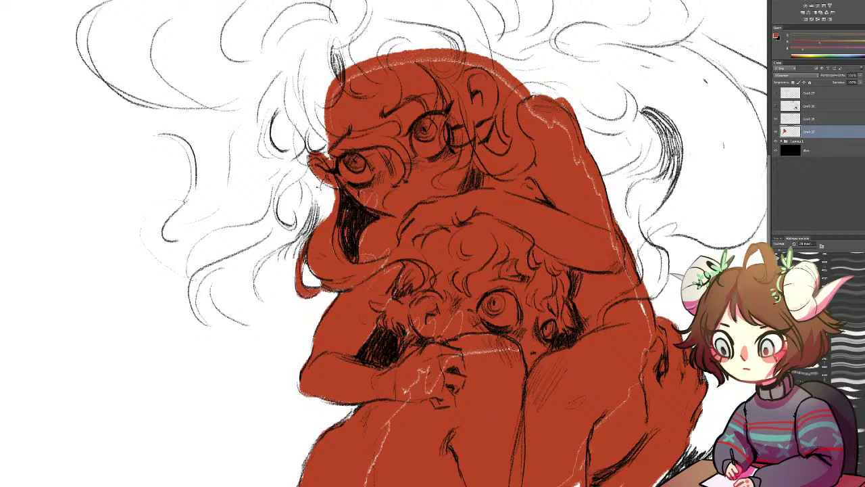
Touch up the colour's edge around the forehead and crown of the long-haired figure's head
left_click_drag(327, 136, 322, 159)
left_click_drag(391, 50, 357, 66)
left_click_drag(323, 100, 315, 156)
left_click_drag(358, 72, 319, 119)
mouse_move(389, 51)
left_mouse_down()
mouse_move(311, 138)
mouse_move(423, 61)
mouse_move(465, 63)
mouse_move(524, 95)
mouse_move(536, 113)
left_mouse_up()
Paint red-orange along the upper edge of the outstretched leg's thigh and over the top of its knee
left_click_drag(757, 470, 435, 224)
left_click_drag(354, 272, 501, 169)
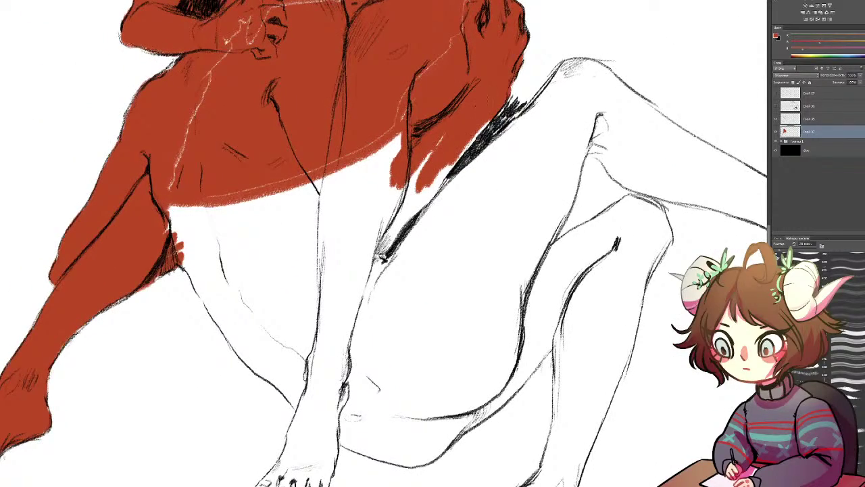
mouse_move(488, 123)
left_mouse_down()
mouse_move(418, 208)
mouse_move(520, 131)
left_mouse_up()
left_click_drag(443, 203, 544, 111)
mouse_move(463, 172)
left_mouse_down()
mouse_move(547, 105)
mouse_move(502, 145)
left_mouse_up()
left_click_drag(534, 105, 568, 60)
left_click_drag(568, 62, 522, 114)
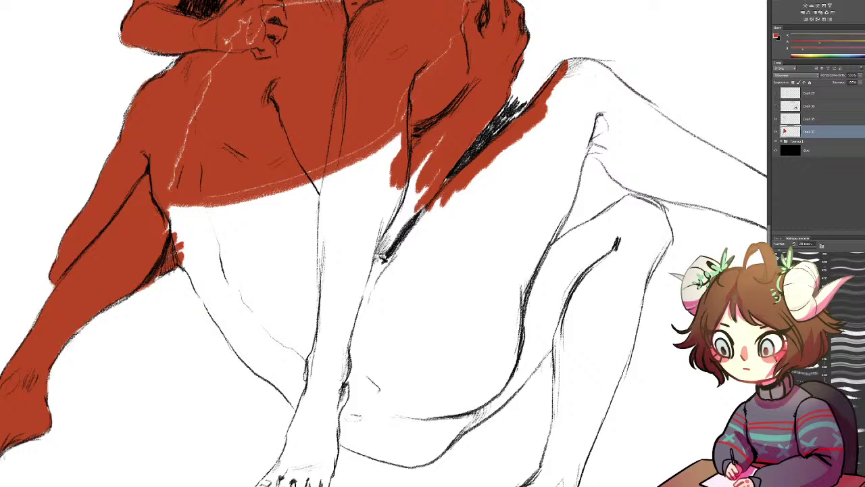
mouse_move(561, 69)
left_mouse_down()
mouse_move(574, 61)
mouse_move(603, 70)
left_mouse_up()
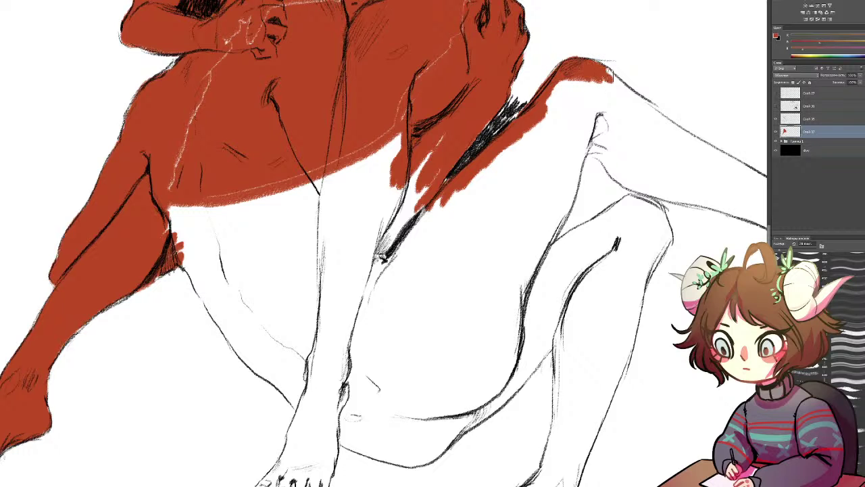
Trace the lower edge of the torso and hip in red-orange down to the central foot's big toe
scroll(606, 79, "down", 3)
mouse_move(172, 133)
left_mouse_down()
mouse_move(176, 128)
mouse_move(188, 176)
left_mouse_up()
mouse_move(177, 119)
left_mouse_down()
mouse_move(200, 190)
mouse_move(199, 178)
mouse_move(207, 177)
mouse_move(223, 215)
left_mouse_up()
left_click_drag(187, 170, 228, 241)
left_click_drag(210, 197, 237, 248)
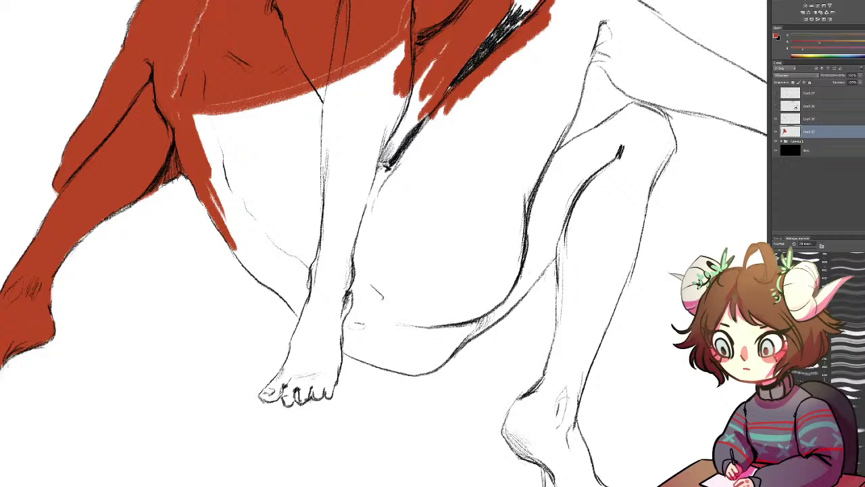
mouse_move(211, 197)
left_mouse_down()
mouse_move(253, 266)
mouse_move(297, 308)
left_mouse_up()
mouse_move(265, 275)
left_mouse_down()
mouse_move(308, 323)
mouse_move(298, 354)
left_mouse_up()
left_click_drag(309, 304, 296, 353)
left_click_drag(306, 305, 271, 392)
left_click_drag(293, 362, 262, 401)
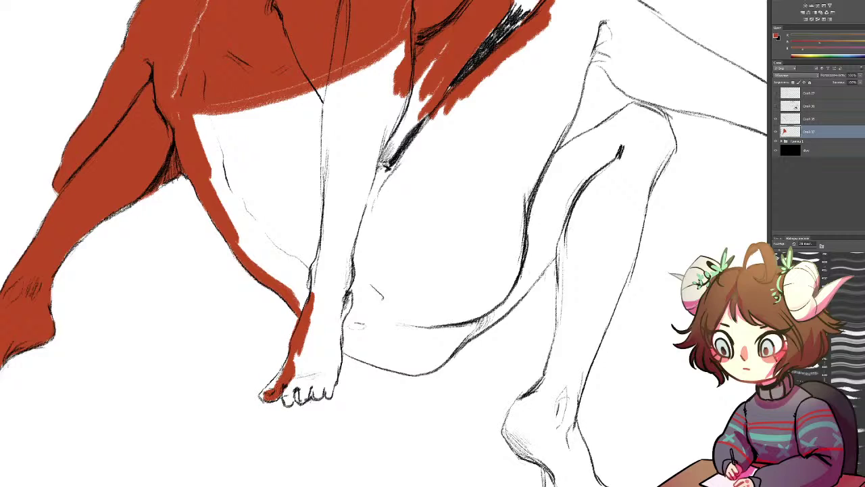
Fill in the central foot's toes, instep and ankle with red-orange brush strokes
mouse_move(284, 365)
left_mouse_down()
mouse_move(268, 389)
mouse_move(288, 405)
left_mouse_up()
mouse_move(306, 373)
left_mouse_down()
mouse_move(295, 402)
mouse_move(331, 387)
left_mouse_up()
left_click_drag(337, 363, 328, 383)
mouse_move(328, 368)
left_mouse_down()
mouse_move(315, 381)
mouse_move(310, 376)
left_mouse_up()
left_click_drag(323, 365, 297, 372)
mouse_move(340, 354)
left_mouse_down()
mouse_move(301, 361)
mouse_move(348, 348)
left_mouse_up()
left_click_drag(298, 355, 359, 340)
left_click_drag(307, 343, 360, 330)
left_click_drag(311, 334, 367, 322)
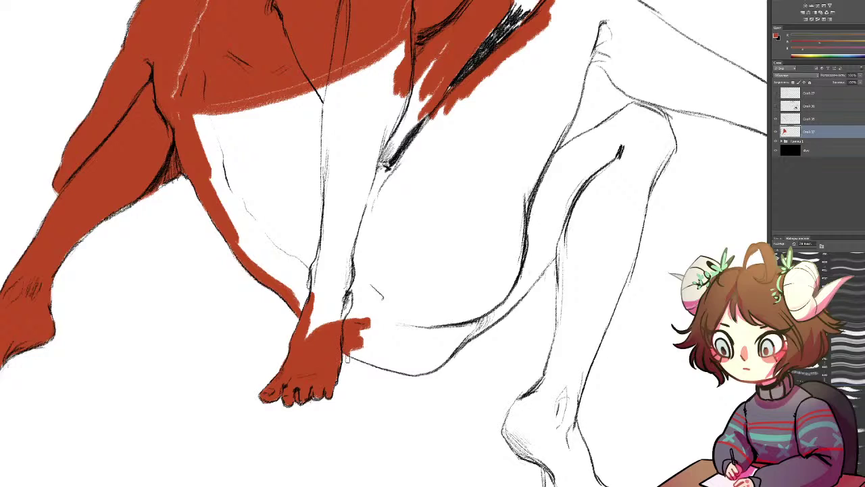
Trace the underside of the buttock and thigh in red-orange from the central ankle to the lower-right calf
left_click_drag(348, 348, 423, 368)
mouse_move(368, 361)
left_mouse_down()
mouse_move(416, 369)
mouse_move(482, 317)
left_mouse_up()
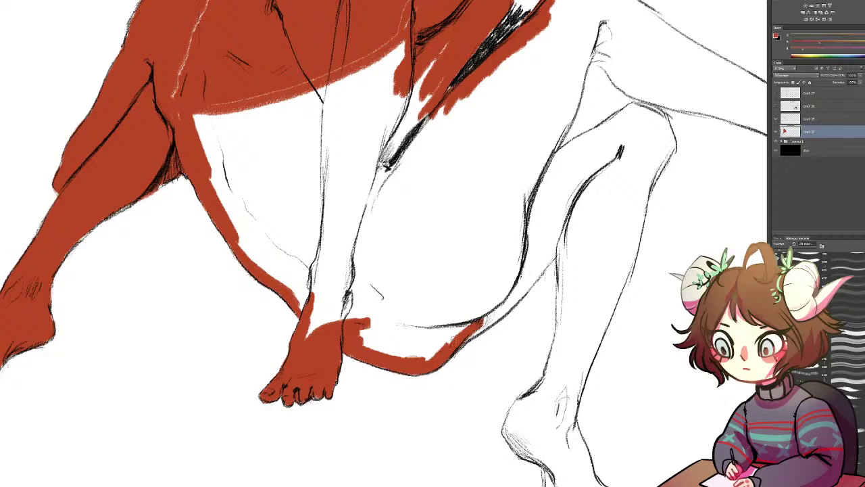
mouse_move(470, 332)
left_mouse_down()
mouse_move(534, 287)
mouse_move(564, 245)
left_mouse_up()
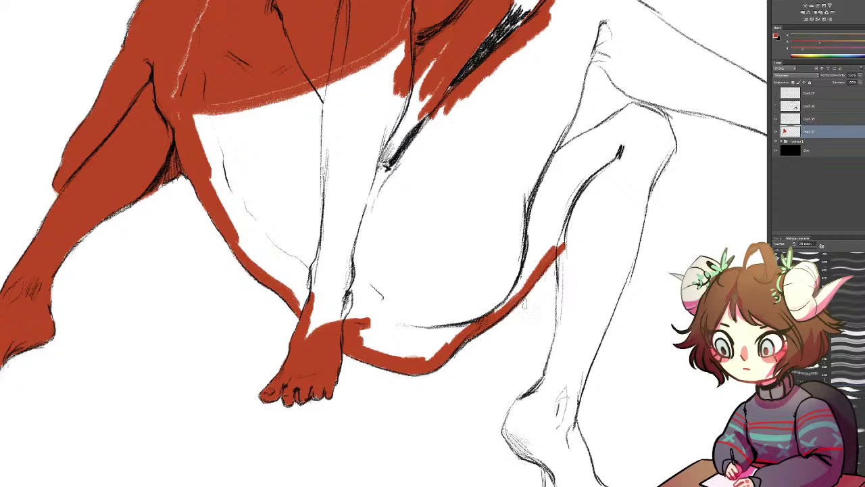
Paint the back edge of the lower-right calf and cover its ankle and heel with base colour
mouse_move(563, 221)
left_mouse_down()
mouse_move(531, 178)
mouse_move(424, 94)
mouse_move(413, 230)
left_mouse_up()
left_click_drag(422, 180, 400, 260)
mouse_move(409, 223)
left_mouse_down()
mouse_move(396, 272)
mouse_move(368, 301)
mouse_move(385, 331)
mouse_move(391, 301)
mouse_move(395, 318)
left_mouse_up()
left_click_drag(400, 277, 396, 331)
left_click_drag(409, 260, 416, 326)
mouse_move(441, 247)
left_mouse_down()
mouse_move(422, 321)
mouse_move(429, 314)
left_mouse_up()
left_click_drag(449, 216, 426, 277)
left_click_drag(446, 197, 416, 287)
left_click_drag(427, 217, 402, 273)
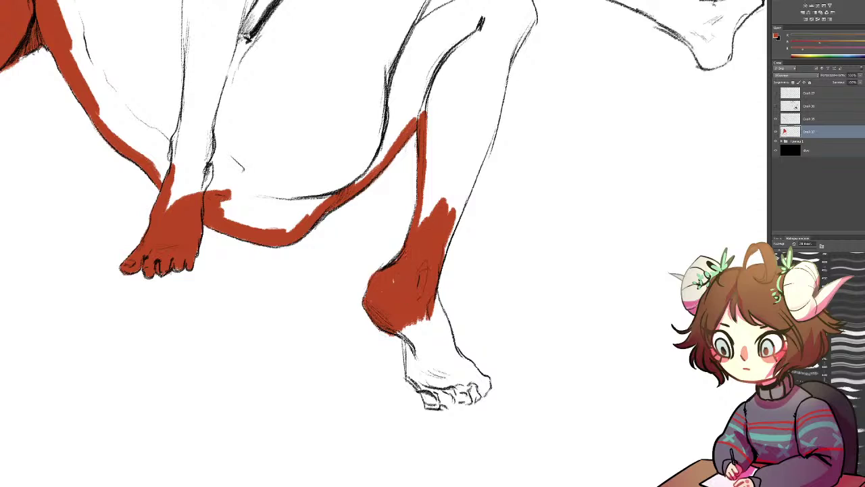
Paint the sole, instep and toes of the lower-right foot in red-orange
mouse_move(405, 325)
left_mouse_down()
mouse_move(413, 349)
mouse_move(408, 378)
mouse_move(438, 408)
left_mouse_up()
mouse_move(426, 369)
left_mouse_down()
mouse_move(453, 376)
mouse_move(466, 401)
mouse_move(468, 379)
mouse_move(485, 386)
mouse_move(485, 375)
left_mouse_up()
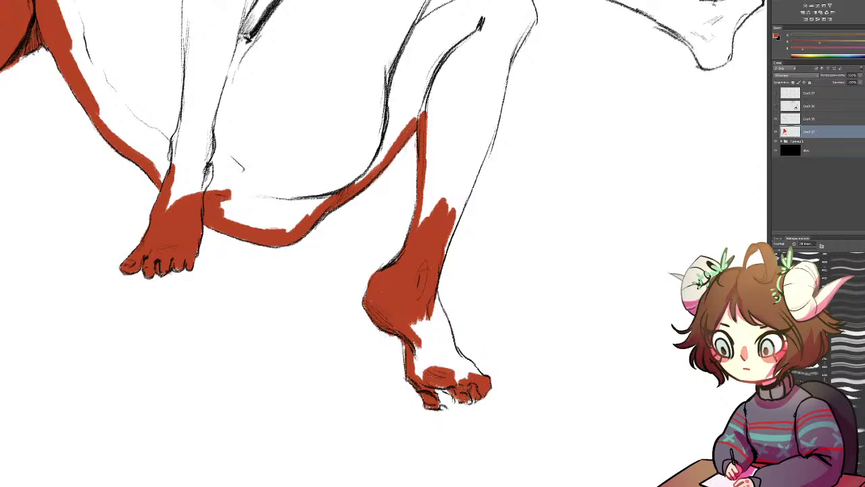
left_click_drag(419, 380, 451, 361)
left_click_drag(399, 338, 408, 380)
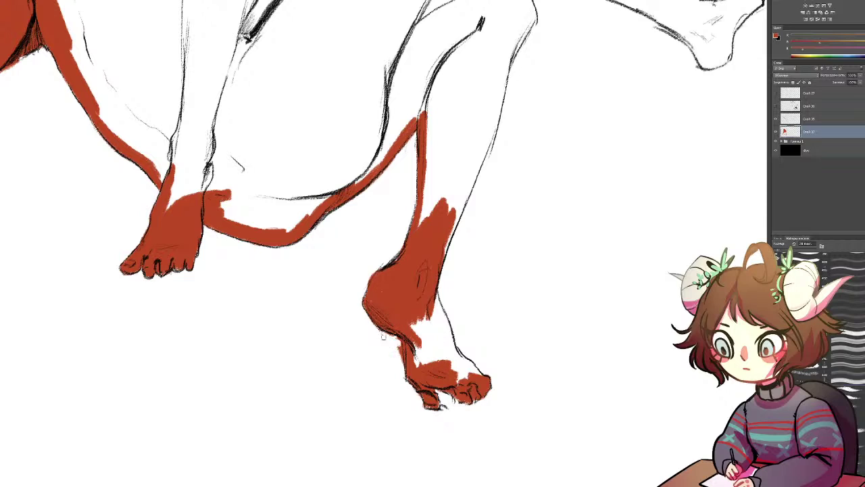
left_click_drag(413, 340, 423, 365)
mouse_move(416, 324)
left_mouse_down()
mouse_move(437, 372)
mouse_move(439, 313)
mouse_move(447, 361)
mouse_move(435, 291)
mouse_move(461, 376)
mouse_move(468, 363)
left_mouse_up()
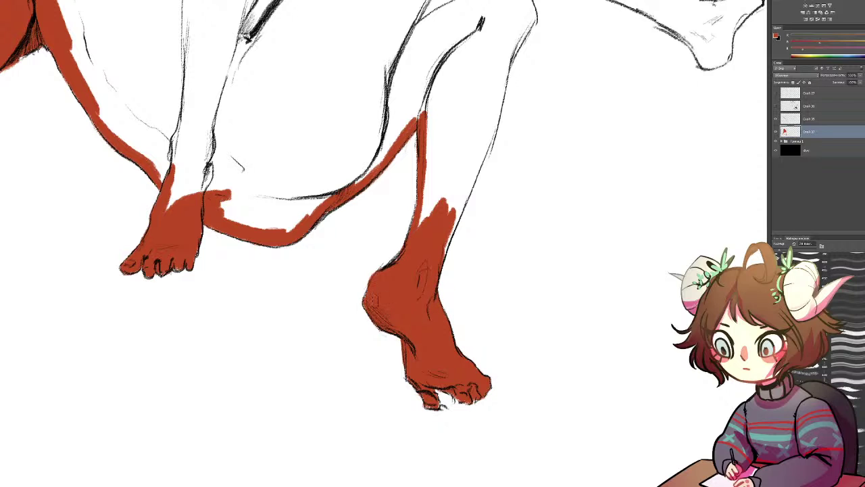
Trace the lower-right leg's upper thigh edge, knee and shin in red-orange down to the ankle
left_click_drag(451, 94, 429, 230)
mouse_move(442, 158)
left_mouse_down()
mouse_move(488, 130)
mouse_move(457, 133)
mouse_move(365, 202)
mouse_move(426, 162)
mouse_move(435, 145)
left_mouse_up()
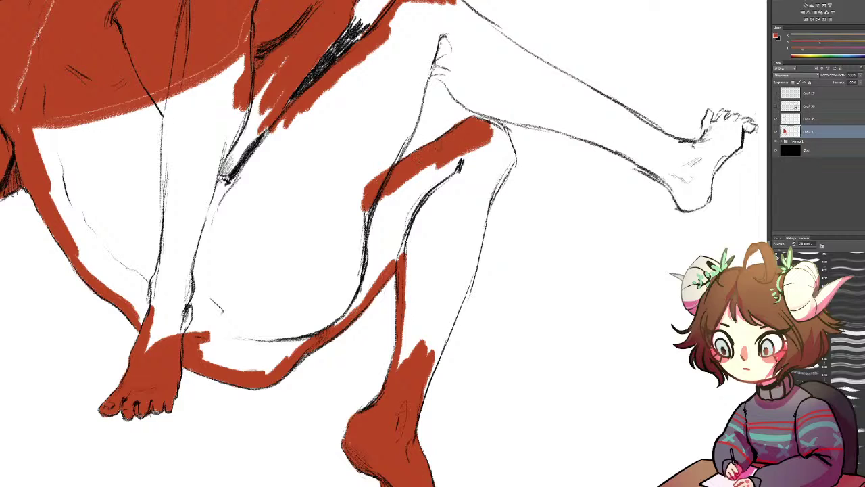
mouse_move(477, 120)
left_mouse_down()
mouse_move(506, 132)
mouse_move(512, 173)
mouse_move(483, 222)
left_mouse_up()
left_click_drag(495, 176, 471, 256)
left_click_drag(483, 226, 472, 269)
mouse_move(459, 308)
left_mouse_down()
mouse_move(479, 247)
mouse_move(460, 311)
left_mouse_up()
left_click_drag(470, 264, 438, 356)
left_click_drag(459, 300, 436, 358)
left_click_drag(448, 324, 417, 417)
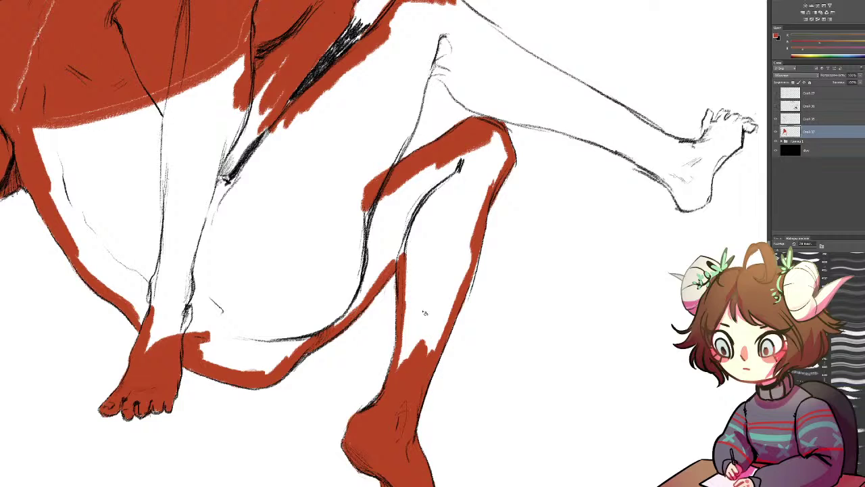
Close the outline behind the outstretched leg's knee and flood-fill the enclosed thighs and lower torso in red-orange
left_click_drag(433, 44, 452, 45)
mouse_move(412, 63)
left_mouse_down()
mouse_move(450, 47)
mouse_move(415, 85)
mouse_move(413, 133)
left_mouse_up()
left_click_drag(425, 88, 403, 158)
left_click_drag(414, 116, 395, 165)
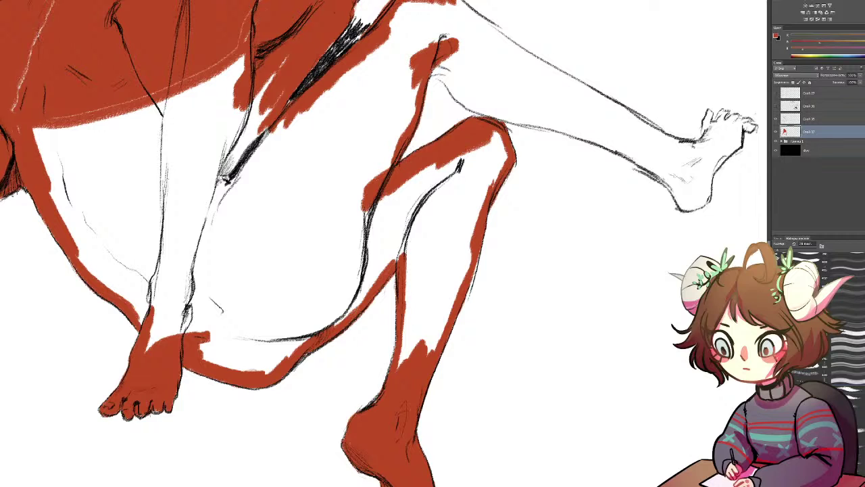
mouse_move(448, 78)
left_mouse_down()
mouse_move(447, 153)
mouse_move(450, 109)
mouse_move(437, 103)
left_mouse_up()
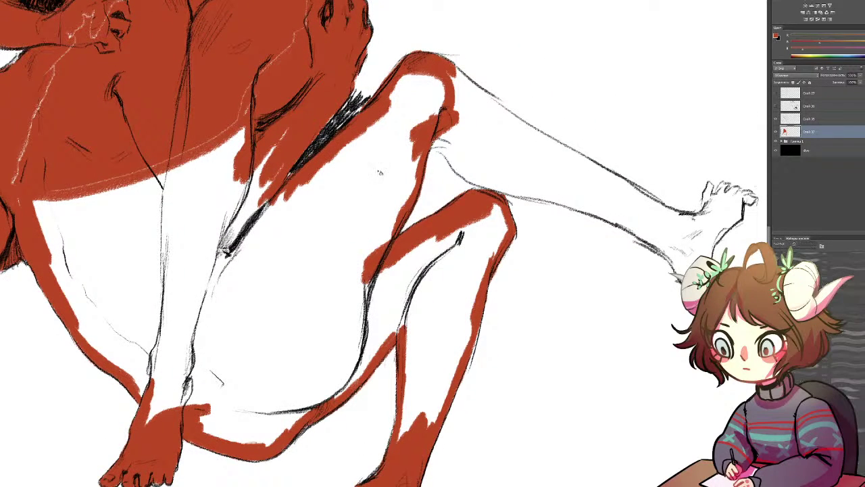
left_click(376, 176)
left_click_drag(443, 144, 462, 259)
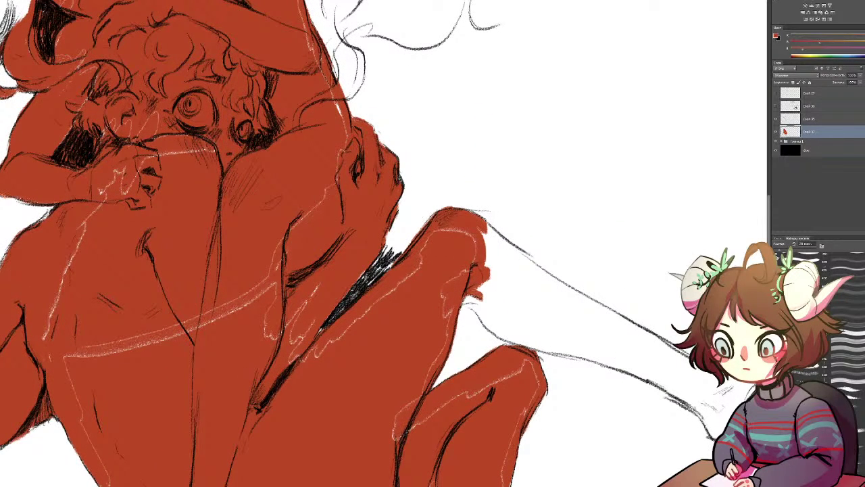
Cover the pale gap lines between the folded arm and the thighs with red-orange
mouse_move(273, 260)
left_mouse_down()
mouse_move(242, 297)
mouse_move(277, 267)
mouse_move(315, 290)
left_mouse_up()
mouse_move(308, 301)
left_mouse_down()
mouse_move(272, 339)
mouse_move(297, 347)
mouse_move(300, 361)
left_mouse_up()
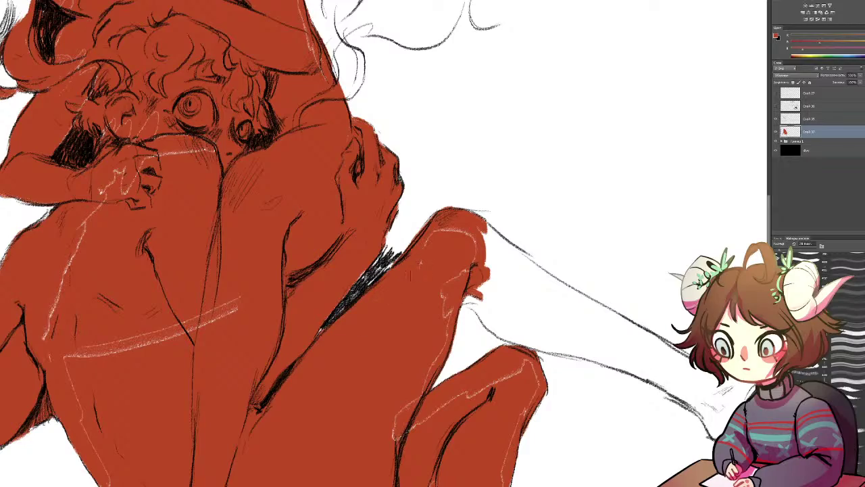
Paint the raised foot red-orange from its toes across the sole to the heel and ankle
key("r")
left_click_drag(493, 206, 323, 406)
mouse_move(347, 52)
left_mouse_down()
mouse_move(351, 86)
mouse_move(362, 85)
mouse_move(348, 94)
mouse_move(391, 95)
mouse_move(358, 77)
left_mouse_up()
left_click_drag(360, 70, 376, 64)
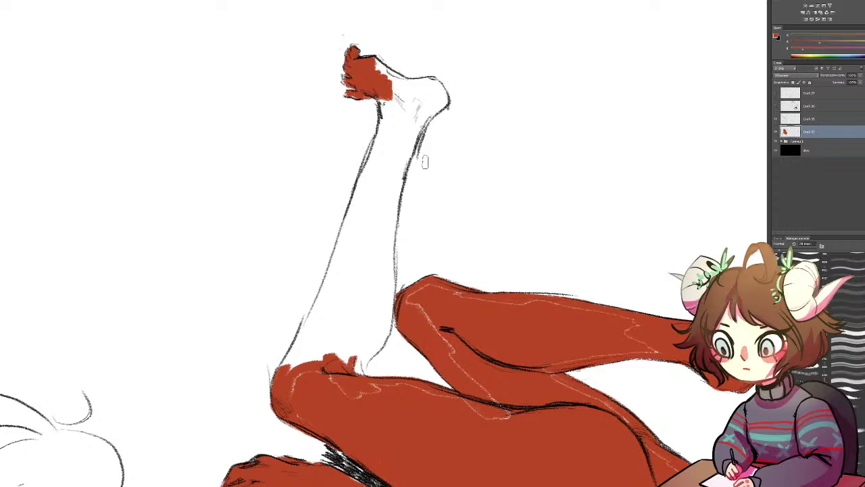
mouse_move(398, 83)
left_mouse_down()
mouse_move(373, 66)
mouse_move(406, 85)
mouse_move(426, 83)
mouse_move(446, 102)
mouse_move(443, 112)
mouse_move(417, 130)
mouse_move(438, 96)
mouse_move(401, 127)
mouse_move(406, 95)
mouse_move(388, 102)
mouse_move(382, 132)
left_mouse_up()
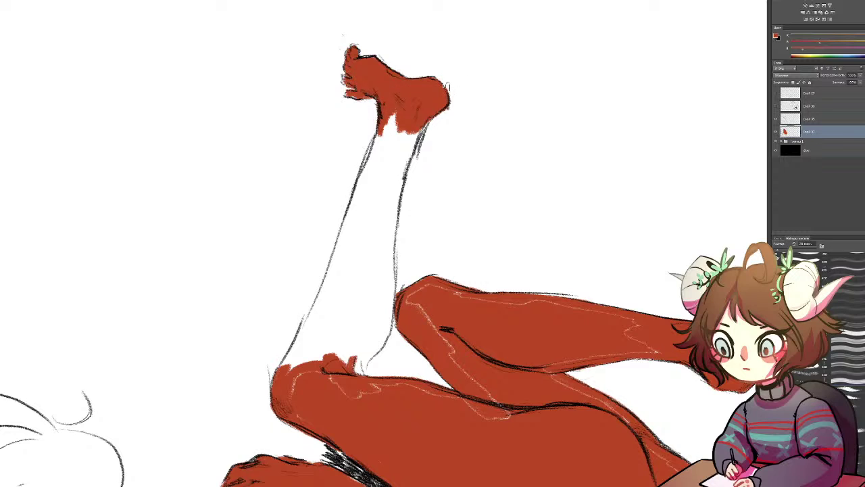
Trace the raised leg's shin and calf edges in red-orange from the ankle to the bent knee
mouse_move(406, 150)
left_mouse_down()
mouse_move(399, 184)
mouse_move(413, 132)
mouse_move(394, 211)
mouse_move(400, 135)
mouse_move(377, 216)
mouse_move(376, 115)
mouse_move(371, 182)
left_mouse_up()
mouse_move(372, 135)
left_mouse_down()
mouse_move(351, 230)
mouse_move(329, 271)
mouse_move(356, 202)
mouse_move(286, 365)
left_mouse_up()
mouse_move(309, 318)
left_mouse_down()
mouse_move(290, 369)
mouse_move(340, 267)
mouse_move(295, 387)
left_mouse_up()
left_click_drag(311, 351, 352, 305)
mouse_move(386, 208)
left_mouse_down()
mouse_move(385, 270)
mouse_move(395, 210)
left_mouse_up()
left_click_drag(392, 248, 389, 331)
Fill the hollow behind the raised leg's knee and the remaining calf interior with solid red-orange
left_click_drag(391, 297, 373, 358)
mouse_move(386, 328)
left_mouse_down()
mouse_move(359, 363)
mouse_move(358, 382)
left_mouse_up()
left_click_drag(364, 350, 358, 375)
mouse_move(380, 325)
left_mouse_down()
mouse_move(373, 344)
mouse_move(345, 359)
left_mouse_up()
left_click_drag(373, 309, 338, 354)
mouse_move(376, 291)
left_mouse_down()
mouse_move(329, 352)
mouse_move(315, 354)
left_mouse_up()
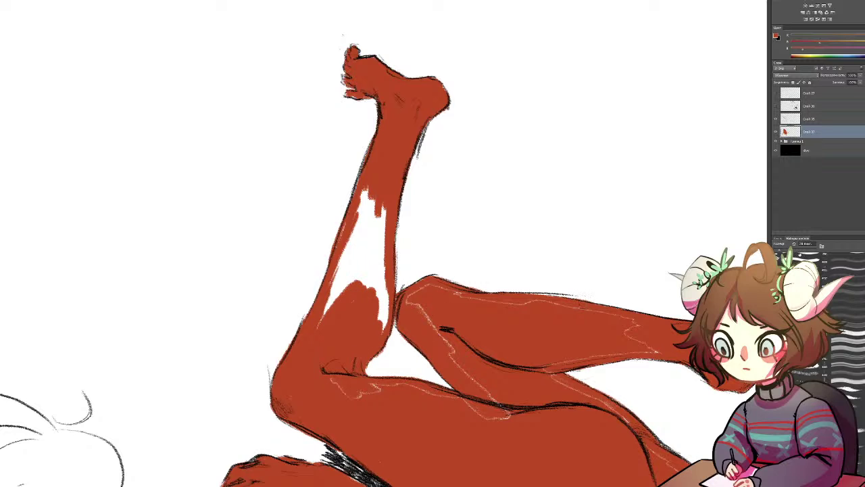
left_click_drag(379, 203, 380, 335)
left_click_drag(372, 234, 365, 258)
mouse_move(364, 203)
left_mouse_down()
mouse_move(346, 290)
mouse_move(331, 312)
left_mouse_up()
left_click_drag(362, 187, 338, 276)
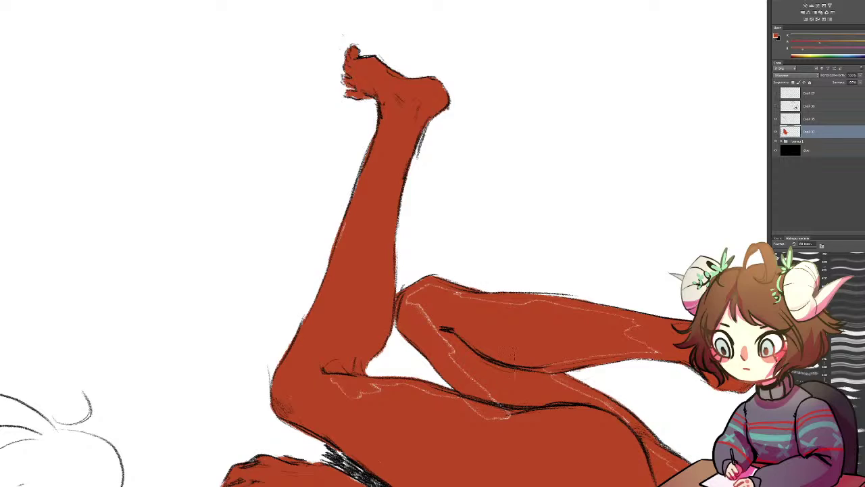
Cover the pale gap lines across the thighs, the outstretched leg's knee and the hip with red-orange
mouse_move(504, 413)
left_mouse_down()
mouse_move(426, 393)
mouse_move(369, 385)
mouse_move(353, 392)
left_mouse_up()
left_click_drag(343, 387, 331, 379)
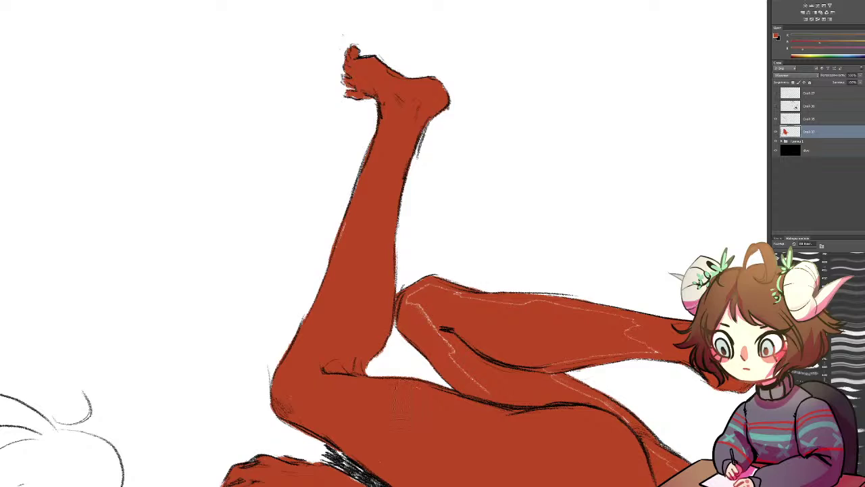
left_click_drag(415, 305, 478, 370)
mouse_move(413, 304)
left_mouse_down()
mouse_move(408, 297)
mouse_move(432, 284)
mouse_move(463, 294)
left_mouse_up()
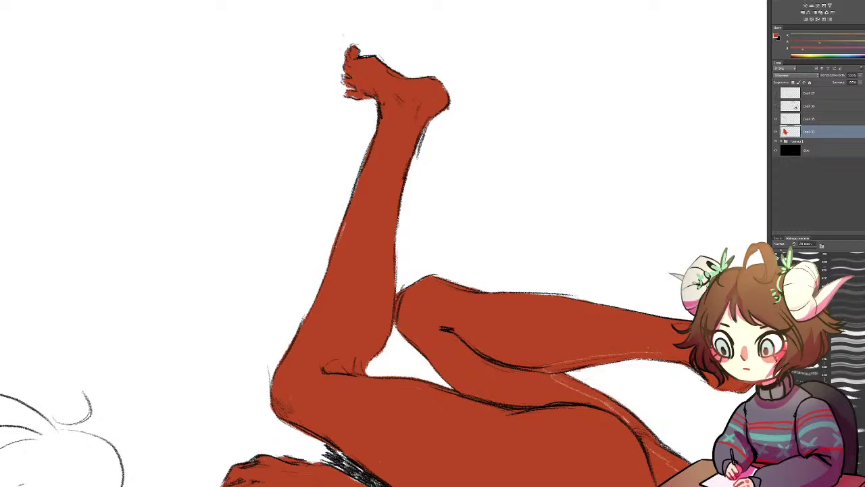
mouse_move(642, 348)
left_mouse_down()
mouse_move(579, 357)
mouse_move(590, 354)
mouse_move(483, 194)
left_mouse_up()
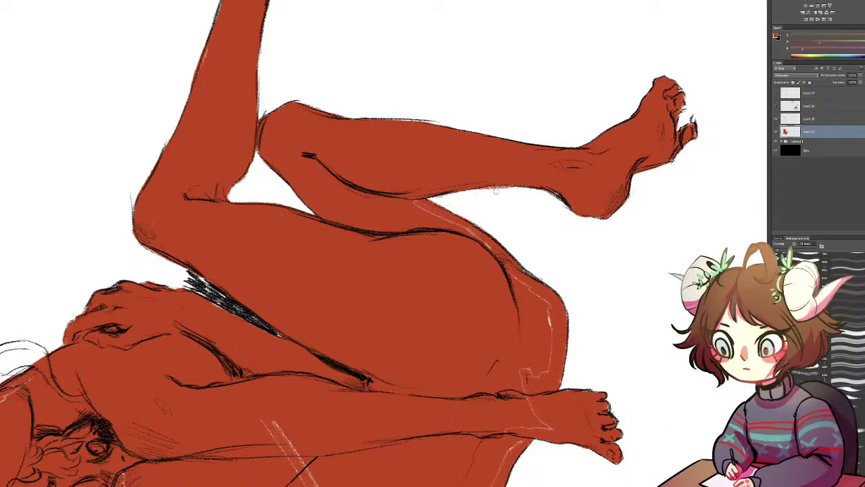
left_click_drag(419, 204, 491, 247)
mouse_move(512, 277)
left_mouse_down()
mouse_move(531, 288)
mouse_move(557, 331)
mouse_move(546, 377)
left_mouse_up()
Cover the pale gaps along the raised upper arm and near the knee with red-orange, extending colour past the arm's outer edge
mouse_move(550, 348)
left_mouse_down()
mouse_move(553, 360)
mouse_move(515, 375)
mouse_move(574, 276)
mouse_move(704, 132)
mouse_move(753, 117)
left_mouse_up()
left_click_drag(335, 255, 345, 287)
left_click_drag(317, 293, 362, 303)
left_click_drag(312, 306, 322, 309)
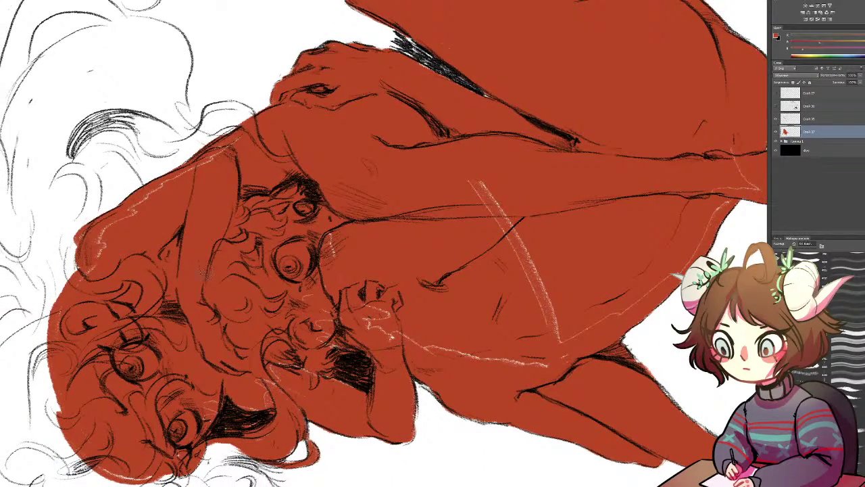
left_click_drag(121, 230, 64, 274)
mouse_move(111, 211)
left_mouse_down()
mouse_move(226, 153)
mouse_move(234, 169)
left_mouse_up()
left_click_drag(331, 233, 332, 257)
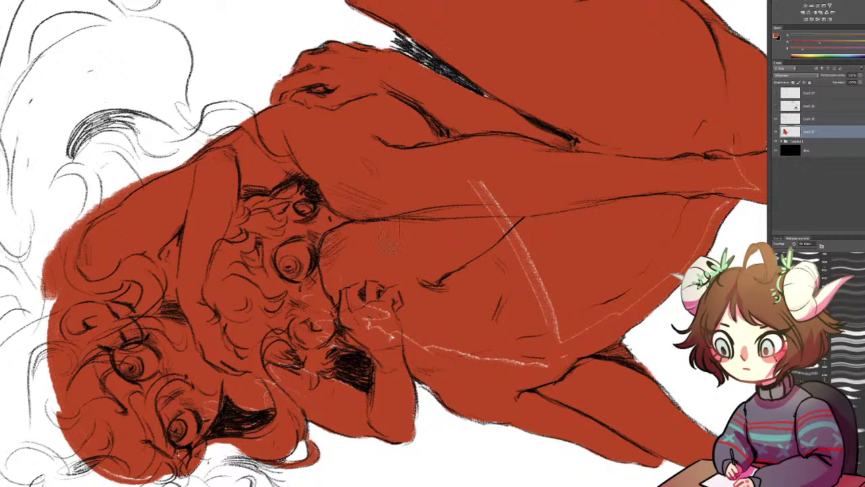
Cover the pale gap lines on the clenched hand, the back and the lower torso with red-orange
left_click_drag(364, 307, 389, 314)
mouse_move(215, 408)
left_mouse_down()
mouse_move(267, 385)
mouse_move(346, 380)
left_mouse_up()
mouse_move(383, 331)
left_mouse_down()
mouse_move(487, 359)
mouse_move(568, 338)
mouse_move(477, 188)
mouse_move(527, 271)
mouse_move(585, 314)
left_mouse_up()
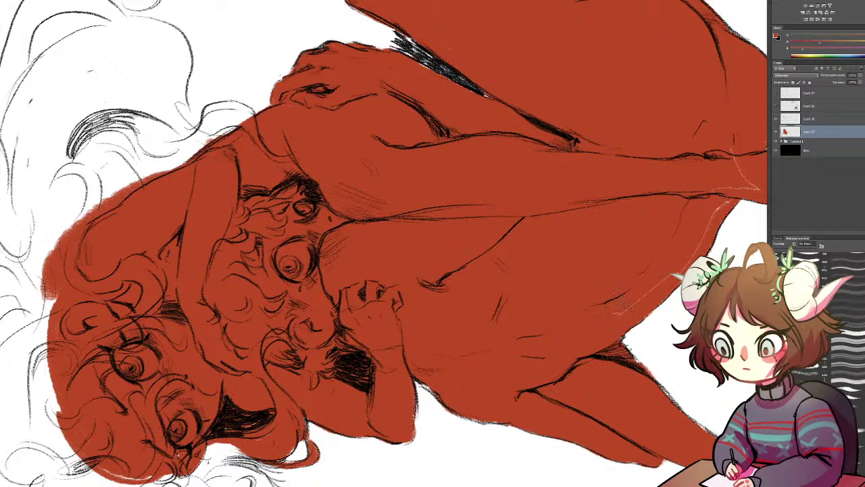
mouse_move(660, 271)
left_mouse_down()
mouse_move(711, 243)
mouse_move(700, 242)
mouse_move(713, 217)
mouse_move(750, 195)
mouse_move(735, 154)
left_mouse_up()
mouse_move(696, 197)
left_mouse_down()
mouse_move(512, 210)
mouse_move(517, 201)
mouse_move(565, 207)
mouse_move(550, 225)
left_mouse_up()
Touch up the edge of the base colour along the chin and jaw of the outer figure's face
key("e")
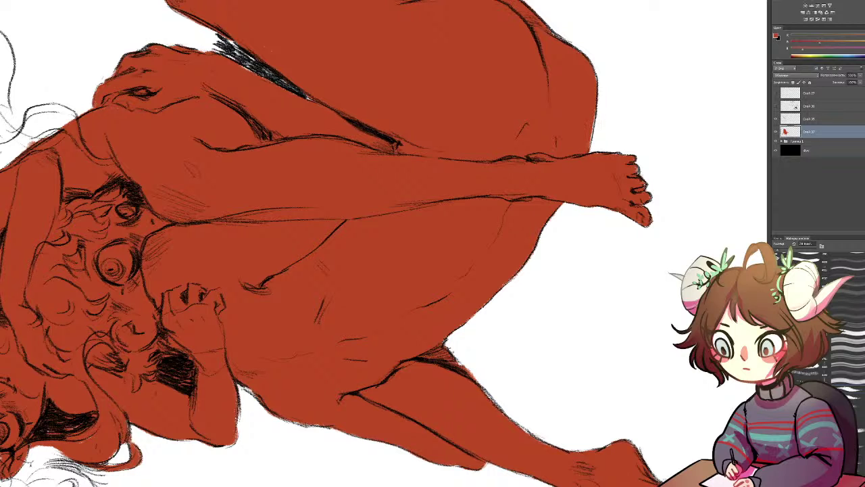
mouse_move(446, 259)
left_mouse_down()
mouse_move(513, 131)
mouse_move(577, 102)
left_mouse_up()
left_click_drag(440, 198, 481, 181)
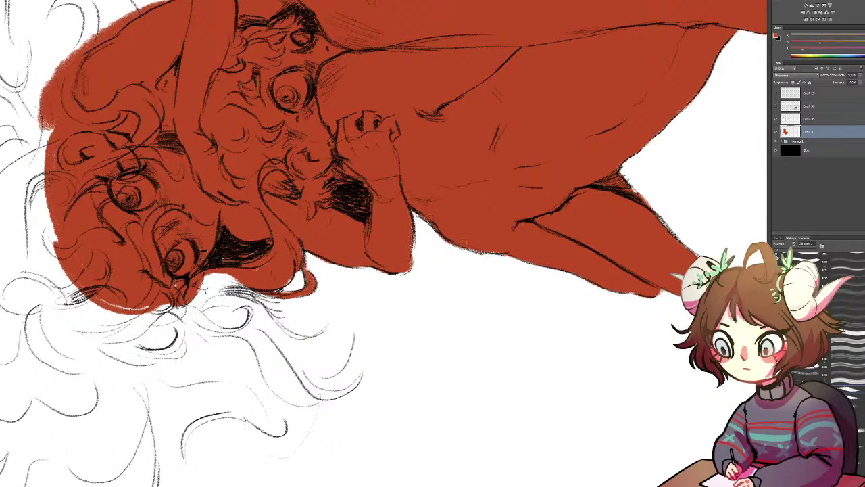
left_click_drag(315, 268, 466, 233)
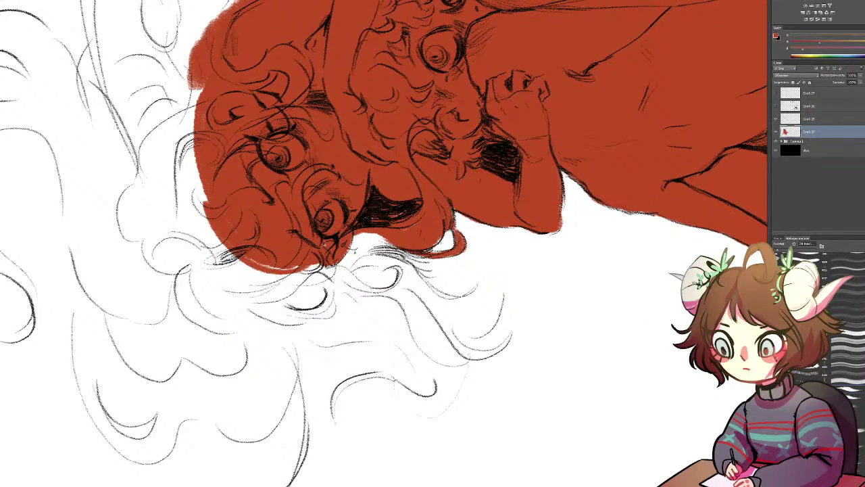
left_click_drag(404, 252, 356, 235)
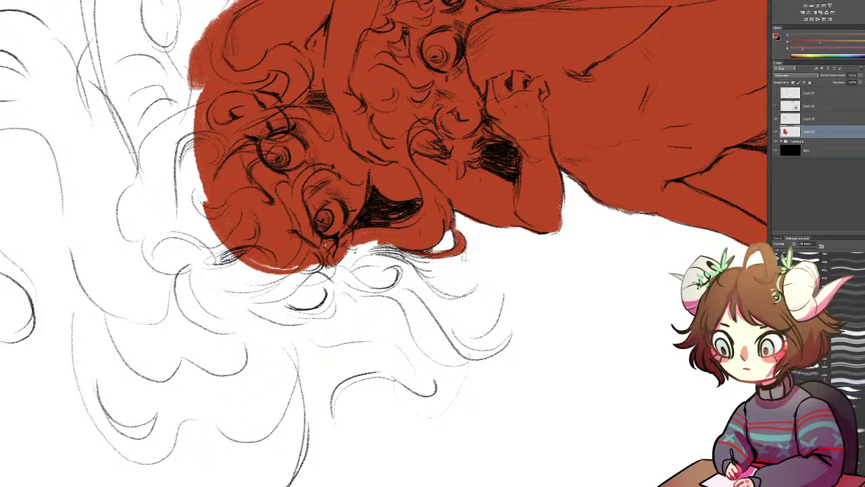
mouse_move(338, 265)
left_mouse_down()
mouse_move(368, 256)
mouse_move(313, 287)
left_mouse_up()
Paint the slender curved hair lock beyond the raised arm in red-orange, tapering it towards the head
left_click_drag(162, 74, 467, 371)
mouse_move(404, 262)
left_mouse_down()
mouse_move(396, 338)
mouse_move(389, 322)
left_mouse_up()
mouse_move(405, 245)
left_mouse_down()
mouse_move(388, 317)
mouse_move(384, 294)
mouse_move(400, 357)
left_mouse_up()
left_click_drag(384, 270, 400, 376)
left_click_drag(396, 323, 408, 398)
left_click_drag(400, 365, 410, 399)
left_click_drag(382, 277, 393, 372)
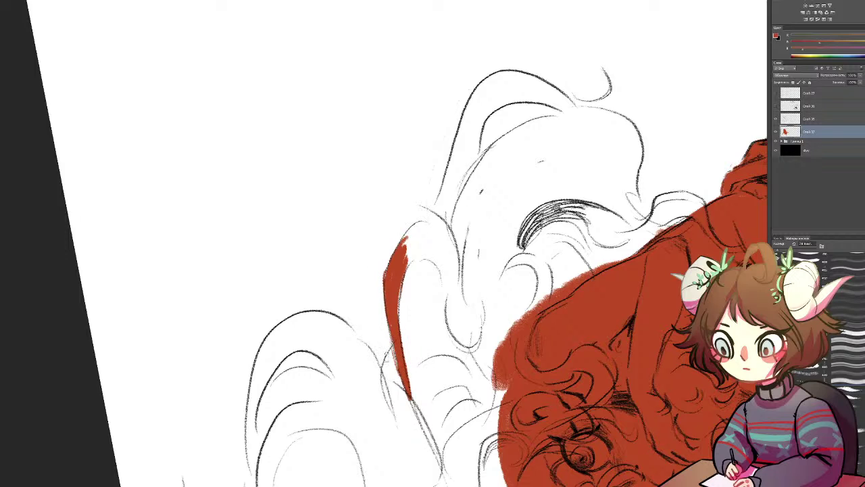
mouse_move(393, 329)
left_mouse_down()
mouse_move(399, 373)
mouse_move(380, 390)
left_mouse_up()
left_click_drag(393, 349, 382, 386)
Paint the outer curve of the neighbouring large hair lock and the thin strands joining it to the slender lock
mouse_move(287, 356)
left_mouse_down()
mouse_move(389, 212)
mouse_move(363, 256)
left_mouse_up()
left_click_drag(388, 207, 356, 279)
left_click_drag(375, 196, 352, 281)
mouse_move(354, 236)
left_mouse_down()
mouse_move(367, 198)
mouse_move(426, 173)
mouse_move(391, 203)
left_mouse_up()
mouse_move(436, 188)
left_mouse_down()
mouse_move(380, 191)
mouse_move(424, 172)
left_mouse_up()
mouse_move(368, 196)
left_mouse_down()
mouse_move(409, 175)
mouse_move(436, 180)
mouse_move(306, 294)
mouse_move(383, 198)
mouse_move(291, 229)
mouse_move(378, 228)
mouse_move(379, 256)
mouse_move(398, 286)
left_mouse_up()
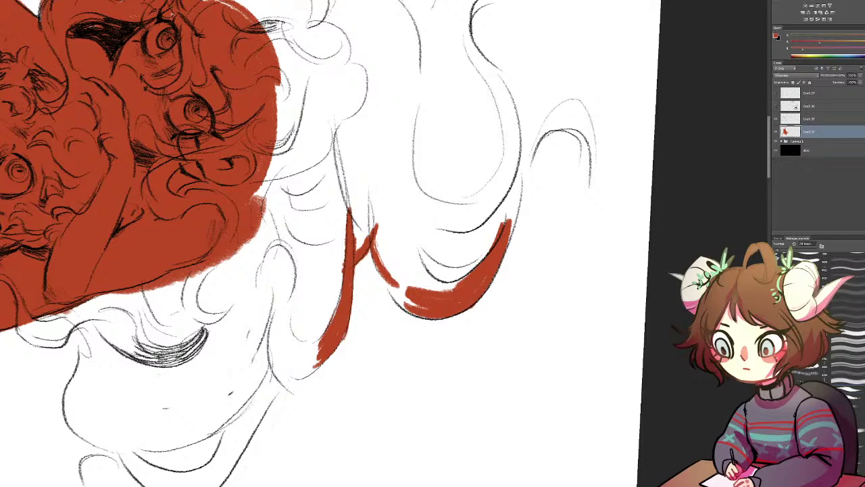
left_click_drag(368, 175, 360, 248)
left_click_drag(364, 193, 361, 246)
Paint the small hair curl over the shoulder beside the gripping hand and begin the strand rising from it
left_click_drag(284, 243, 452, 156)
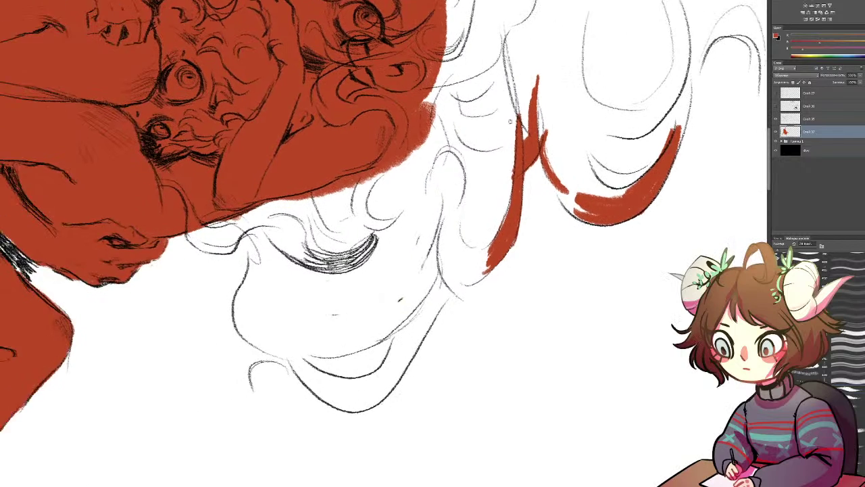
mouse_move(297, 214)
left_mouse_down()
mouse_move(329, 231)
mouse_move(355, 215)
mouse_move(357, 203)
mouse_move(304, 212)
left_mouse_up()
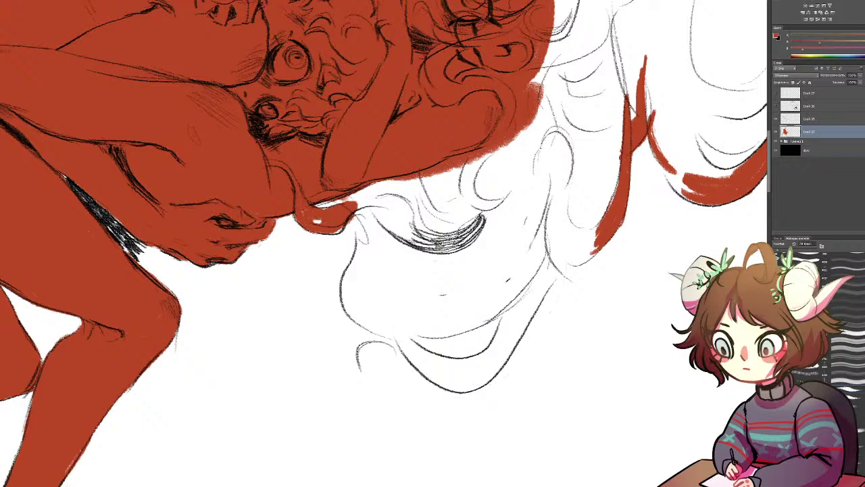
left_click_drag(126, 225, 101, 207)
left_click_drag(354, 228, 356, 236)
left_click_drag(350, 201, 381, 239)
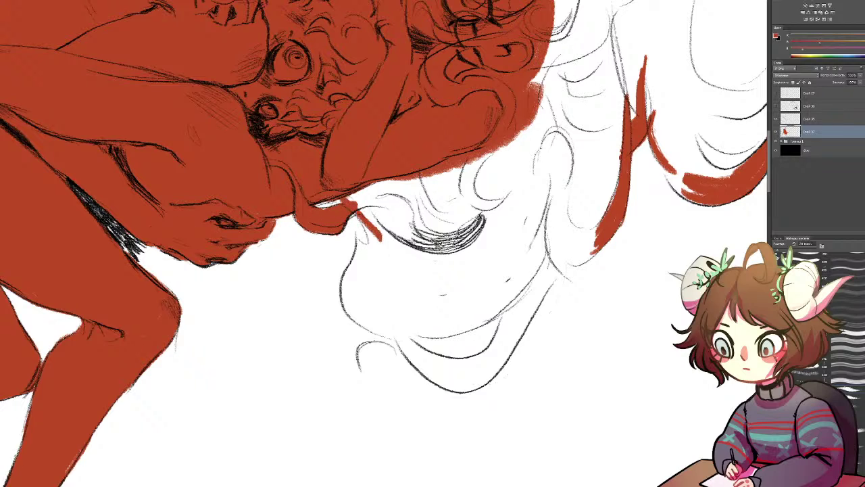
left_click_drag(346, 193, 371, 227)
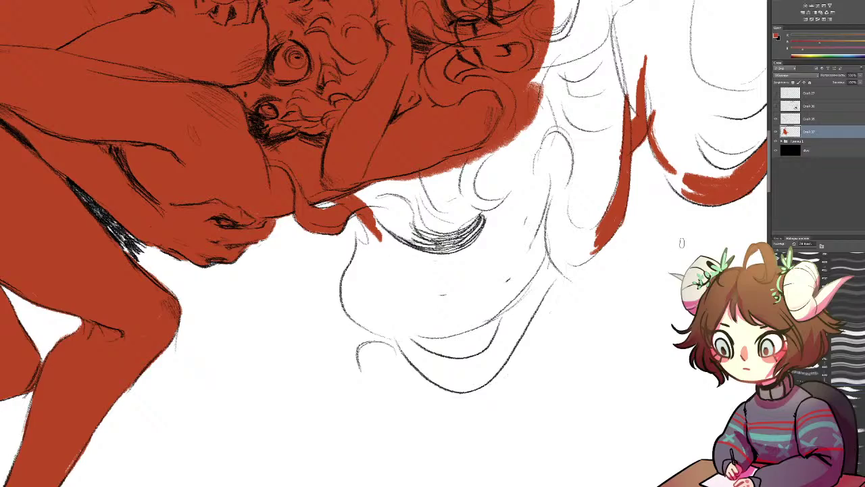
Trace the rounded edge of the hair lock above the shoulder and start filling its roots with red-orange
key("r")
mouse_move(604, 204)
left_mouse_down()
mouse_move(398, 40)
mouse_move(242, 91)
mouse_move(225, 108)
left_mouse_up()
key("b")
mouse_move(373, 259)
left_mouse_down()
mouse_move(397, 243)
mouse_move(383, 258)
left_mouse_up()
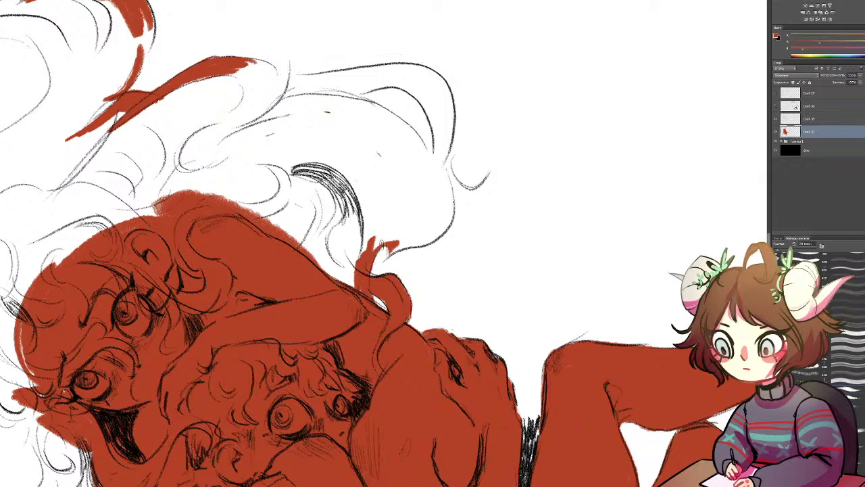
mouse_move(390, 250)
left_mouse_down()
mouse_move(409, 241)
mouse_move(414, 248)
mouse_move(444, 222)
left_mouse_up()
mouse_move(433, 154)
left_mouse_down()
mouse_move(446, 226)
mouse_move(452, 202)
mouse_move(438, 239)
left_mouse_up()
left_click_drag(447, 205, 440, 233)
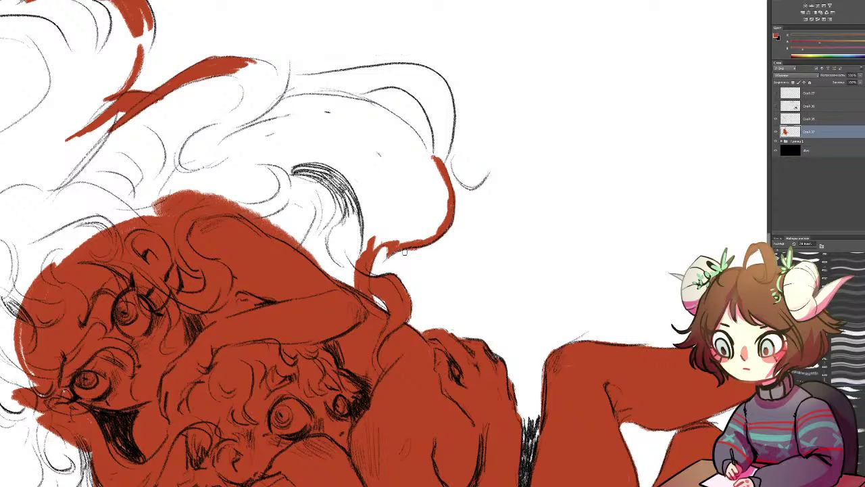
mouse_move(428, 234)
left_mouse_down()
mouse_move(412, 245)
mouse_move(436, 217)
mouse_move(422, 210)
mouse_move(437, 195)
mouse_move(405, 223)
mouse_move(365, 240)
mouse_move(344, 284)
mouse_move(354, 285)
left_mouse_up()
mouse_move(368, 237)
left_mouse_down()
mouse_move(340, 243)
mouse_move(333, 229)
mouse_move(329, 242)
mouse_move(318, 208)
left_mouse_up()
Paint the long curved hair lock on the far side of the head, including its inner hooked tip
left_click_drag(214, 239, 594, 140)
mouse_move(226, 143)
left_mouse_down()
mouse_move(214, 186)
mouse_move(228, 210)
left_mouse_up()
mouse_move(201, 164)
left_mouse_down()
mouse_move(203, 190)
mouse_move(228, 209)
left_mouse_up()
left_click_drag(199, 171, 216, 209)
mouse_move(201, 153)
left_mouse_down()
mouse_move(184, 192)
mouse_move(188, 184)
mouse_move(198, 215)
mouse_move(231, 212)
mouse_move(223, 210)
left_mouse_up()
mouse_move(193, 152)
left_mouse_down()
mouse_move(192, 214)
mouse_move(183, 215)
mouse_move(238, 122)
left_mouse_up()
left_click_drag(210, 151, 299, 94)
left_click_drag(234, 116, 300, 87)
left_click_drag(202, 139, 273, 97)
left_click_drag(181, 173, 239, 107)
mouse_move(179, 174)
left_mouse_down()
mouse_move(183, 219)
mouse_move(177, 211)
mouse_move(173, 218)
mouse_move(222, 233)
mouse_move(211, 223)
left_mouse_up()
left_click_drag(186, 225, 218, 221)
left_click_drag(195, 220, 232, 220)
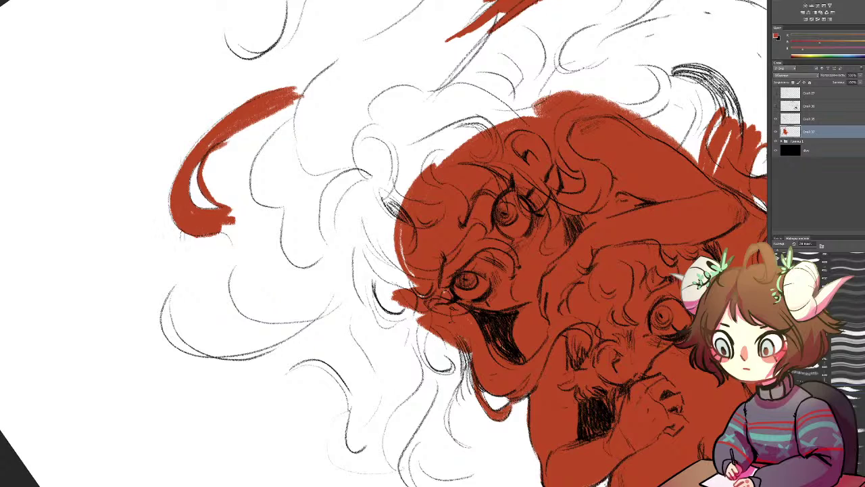
Extend the long curved lock away from its hooked tip as a broad red-orange band along the hair sketch
mouse_move(169, 204)
left_mouse_down()
mouse_move(229, 229)
mouse_move(209, 223)
mouse_move(225, 234)
mouse_move(254, 215)
left_mouse_up()
mouse_move(205, 162)
left_mouse_down()
mouse_move(202, 181)
mouse_move(212, 154)
mouse_move(215, 178)
mouse_move(221, 144)
mouse_move(228, 181)
mouse_move(243, 123)
mouse_move(361, 95)
left_mouse_up()
left_click_drag(295, 93, 375, 91)
mouse_move(418, 60)
left_mouse_down()
mouse_move(399, 125)
mouse_move(307, 198)
left_mouse_up()
mouse_move(409, 96)
left_mouse_down()
mouse_move(309, 191)
mouse_move(302, 211)
left_mouse_up()
mouse_move(408, 95)
left_mouse_down()
mouse_move(310, 194)
mouse_move(282, 208)
mouse_move(317, 139)
mouse_move(279, 195)
mouse_move(286, 169)
mouse_move(342, 115)
mouse_move(420, 71)
left_mouse_up()
Extend the broad hair band towards the large curled lock and paint that lock's thin inner strand
key("r")
left_click_drag(355, 98, 469, 311)
left_click_drag(358, 316, 230, 113)
left_click_drag(342, 143, 323, 187)
left_click_drag(350, 124, 321, 208)
left_click_drag(332, 162, 322, 220)
mouse_move(323, 180)
left_mouse_down()
mouse_move(315, 236)
mouse_move(354, 296)
mouse_move(366, 286)
left_mouse_up()
key("ctrl+alt+z")
key("ctrl+alt+z")
mouse_move(299, 257)
left_mouse_down()
mouse_move(304, 306)
mouse_move(317, 322)
mouse_move(335, 325)
left_mouse_up()
mouse_move(306, 300)
left_mouse_down()
mouse_move(319, 319)
mouse_move(352, 315)
left_mouse_up()
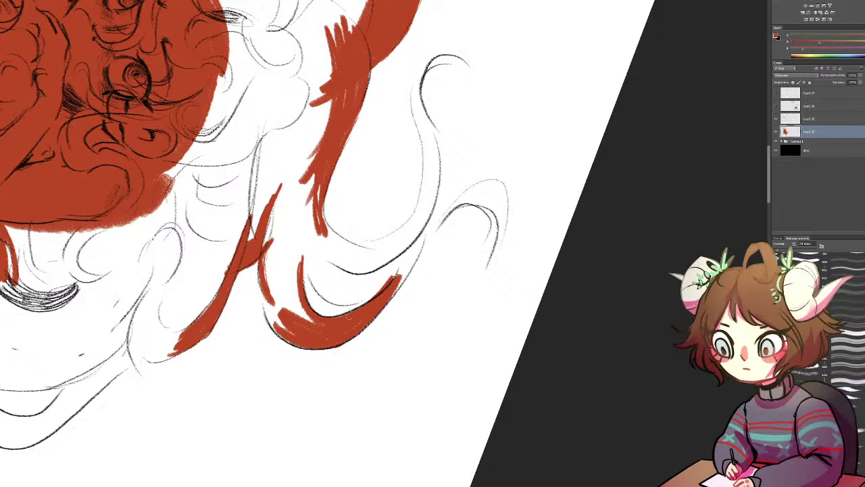
Join the broad band's outer edge to the large curled lock and fill the band's interior with red-orange
mouse_move(305, 243)
left_mouse_down()
mouse_move(330, 297)
mouse_move(351, 300)
mouse_move(386, 281)
mouse_move(349, 288)
mouse_move(396, 256)
mouse_move(339, 252)
left_mouse_up()
key("ctrl+z")
left_click_drag(318, 196, 348, 248)
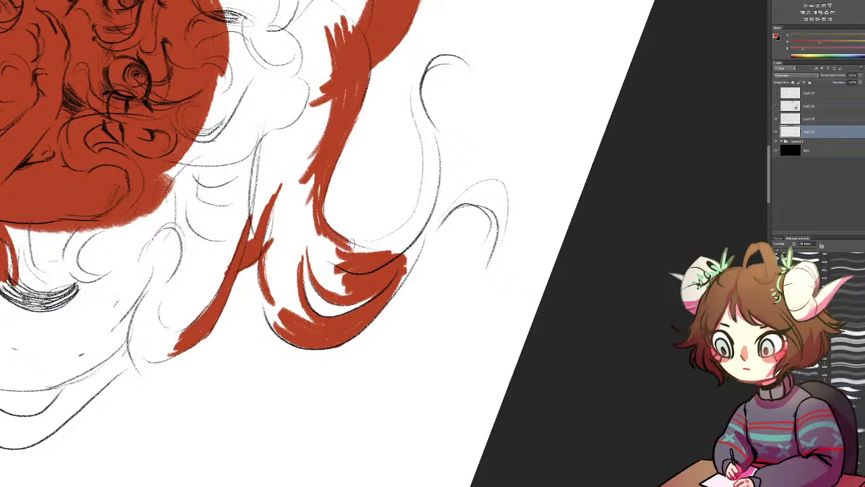
left_click_drag(324, 196, 310, 233)
left_click_drag(312, 177, 293, 241)
left_click_drag(315, 150, 292, 235)
mouse_move(327, 128)
left_mouse_down()
mouse_move(287, 232)
mouse_move(286, 198)
left_mouse_up()
Paint the arched top and upper side of the long strand that branches off the broad hair band
key("r")
mouse_move(418, 112)
left_mouse_down()
mouse_move(273, 166)
mouse_move(244, 294)
mouse_move(344, 404)
left_mouse_up()
mouse_move(388, 234)
left_mouse_down()
mouse_move(330, 268)
mouse_move(336, 266)
left_mouse_up()
left_click_drag(360, 233, 318, 298)
key("space")
mouse_move(365, 206)
left_mouse_down()
mouse_move(383, 143)
mouse_move(425, 84)
left_mouse_up()
left_click_drag(401, 137, 388, 191)
left_click_drag(397, 146, 385, 214)
mouse_move(393, 147)
left_mouse_down()
mouse_move(382, 215)
mouse_move(375, 192)
mouse_move(373, 235)
left_mouse_up()
Continue the branching strand down its lower side and finish it with a thin hooked tip
mouse_move(375, 176)
left_mouse_down()
mouse_move(371, 208)
mouse_move(386, 252)
left_mouse_up()
left_click_drag(376, 207, 396, 267)
left_click_drag(390, 220, 396, 273)
mouse_move(394, 236)
left_mouse_down()
mouse_move(397, 276)
mouse_move(408, 282)
left_mouse_up()
mouse_move(394, 222)
left_mouse_down()
mouse_move(403, 259)
mouse_move(393, 289)
left_mouse_up()
left_click_drag(389, 249, 392, 271)
mouse_move(334, 283)
left_mouse_down()
mouse_move(384, 277)
mouse_move(369, 301)
left_mouse_up()
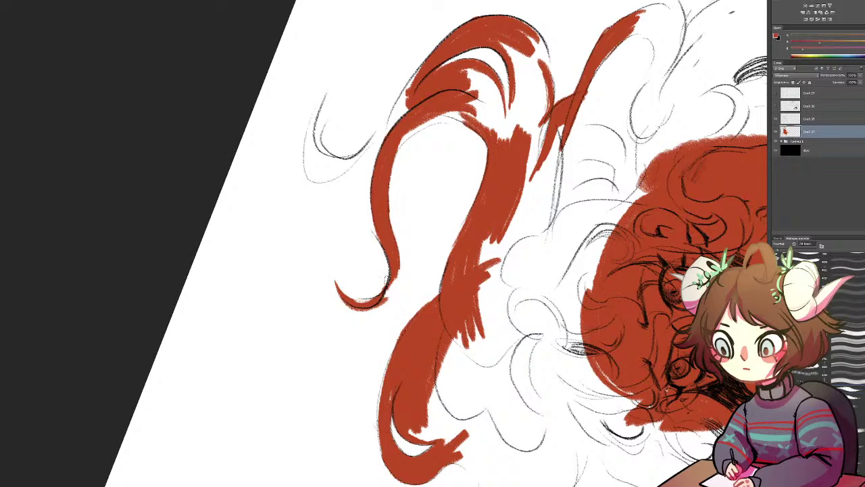
left_click_drag(377, 295, 351, 304)
Trace the outer edge of the small hooked strand nearest the canvas edge, tapering it to a fine point
left_click_drag(332, 84, 309, 151)
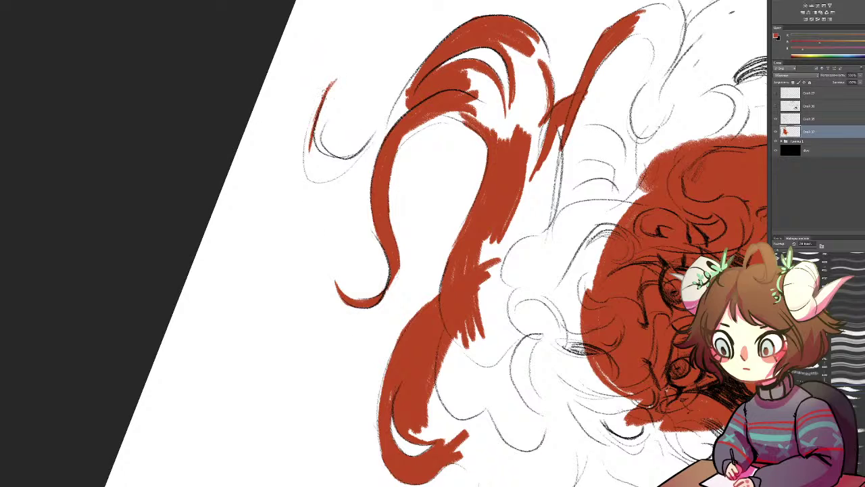
key("ctrl+z")
left_click_drag(336, 80, 310, 155)
left_click_drag(312, 121, 306, 174)
mouse_move(309, 143)
left_mouse_down()
mouse_move(308, 177)
mouse_move(354, 158)
mouse_move(377, 131)
left_mouse_up()
Paint the stem connecting the small hooked strand to the large arched hair lock
left_click_drag(436, 55, 397, 125)
left_click_drag(421, 82, 405, 115)
left_click_drag(422, 62, 386, 138)
mouse_move(410, 82)
left_mouse_down()
mouse_move(384, 141)
mouse_move(369, 145)
left_mouse_up()
left_click_drag(389, 115, 367, 144)
Fill and thicken the rounded bend of the small hooked strand with red-orange
mouse_move(312, 158)
left_mouse_down()
mouse_move(336, 170)
mouse_move(320, 174)
mouse_move(334, 169)
left_mouse_up()
mouse_move(308, 162)
left_mouse_down()
mouse_move(326, 181)
mouse_move(380, 135)
left_mouse_up()
left_click_drag(353, 165, 372, 144)
left_click_drag(313, 180, 338, 177)
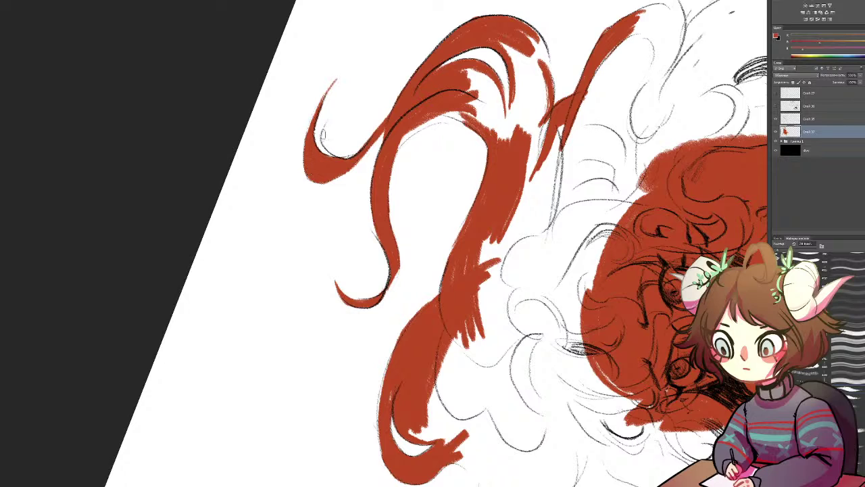
left_click_drag(336, 160, 357, 151)
Fill the gaps along the underside and inner arch of the branching strand where it meets the broad band
left_click_drag(429, 121, 394, 162)
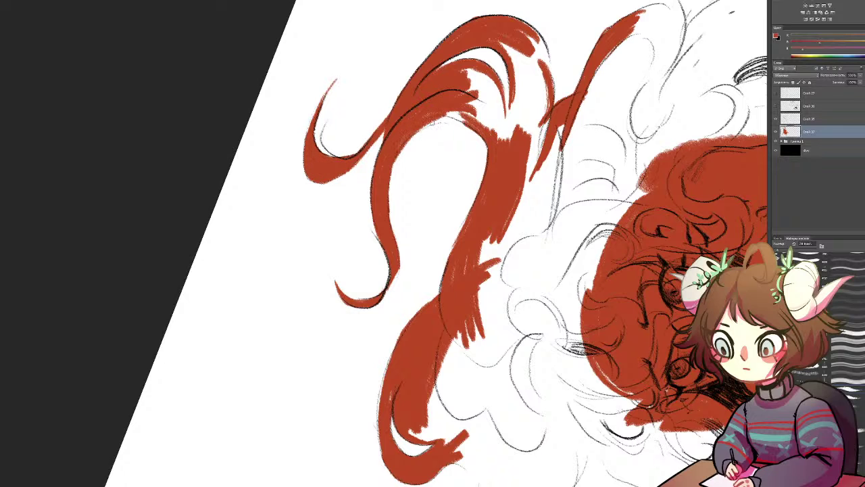
mouse_move(425, 127)
left_mouse_down()
mouse_move(485, 106)
mouse_move(500, 127)
left_mouse_up()
mouse_move(468, 101)
left_mouse_down()
mouse_move(494, 97)
mouse_move(471, 87)
mouse_move(465, 72)
mouse_move(495, 95)
mouse_move(482, 71)
mouse_move(501, 130)
left_mouse_up()
left_click_drag(513, 75, 505, 127)
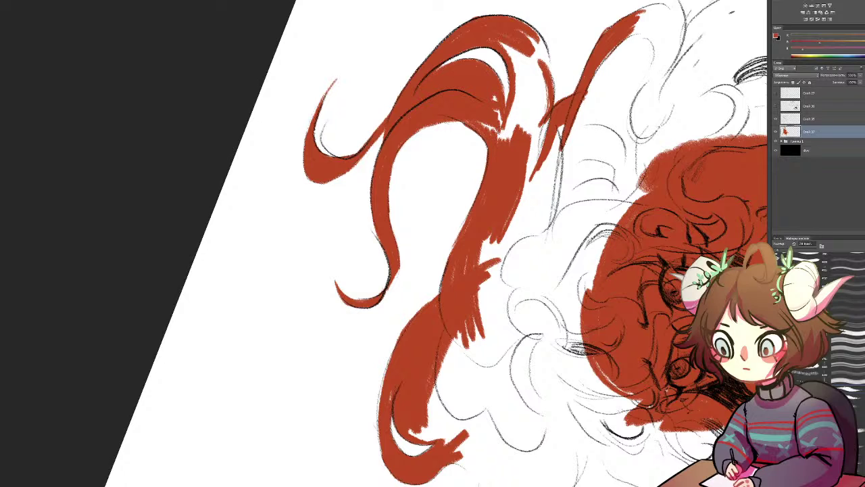
Fill the white gaps between the arched locks and the broad hair band, merging them into one solid shape
mouse_move(489, 112)
left_mouse_down()
mouse_move(503, 140)
mouse_move(494, 98)
mouse_move(518, 68)
left_mouse_up()
mouse_move(526, 100)
left_mouse_down()
mouse_move(521, 66)
mouse_move(503, 131)
left_mouse_up()
left_click_drag(515, 73, 511, 136)
left_click_drag(529, 33, 530, 136)
left_click_drag(506, 105, 505, 71)
left_click_drag(451, 182, 298, 225)
left_click_drag(379, 84, 385, 134)
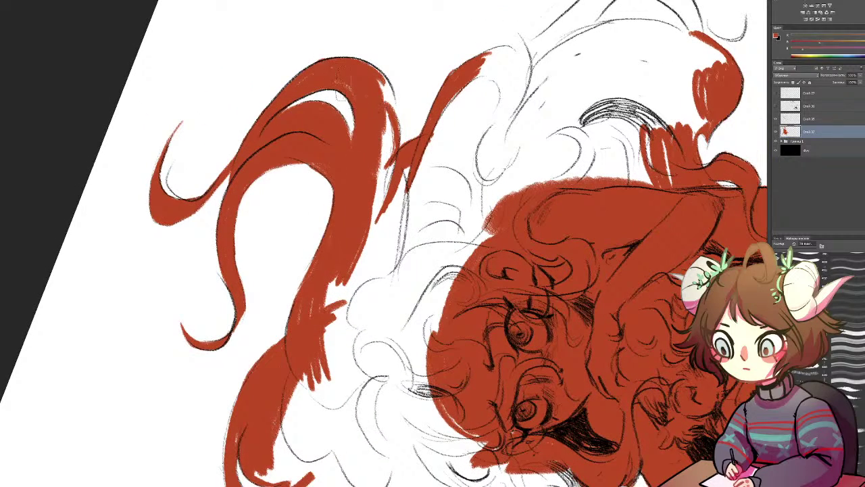
Fill the outer edge of the large arched lock in red-orange up to its sketch line and the small neighbouring strand
mouse_move(386, 81)
left_mouse_down()
mouse_move(391, 156)
mouse_move(379, 195)
left_mouse_up()
left_click_drag(389, 165, 385, 208)
mouse_move(390, 132)
left_mouse_down()
mouse_move(376, 220)
mouse_move(393, 195)
left_mouse_up()
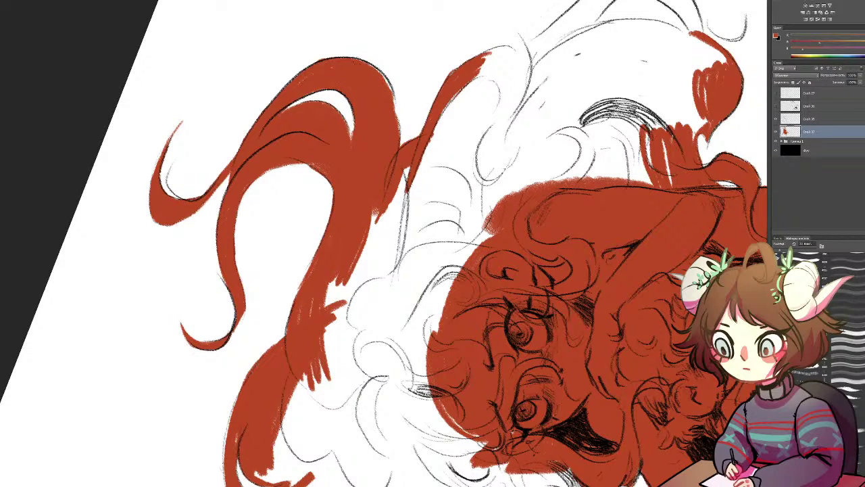
mouse_move(374, 73)
left_mouse_down()
mouse_move(393, 96)
mouse_move(394, 129)
left_mouse_up()
Block in the rounded lower lock below the long band, filling its sketched curve up toward the face
scroll(358, 267, "down", 5)
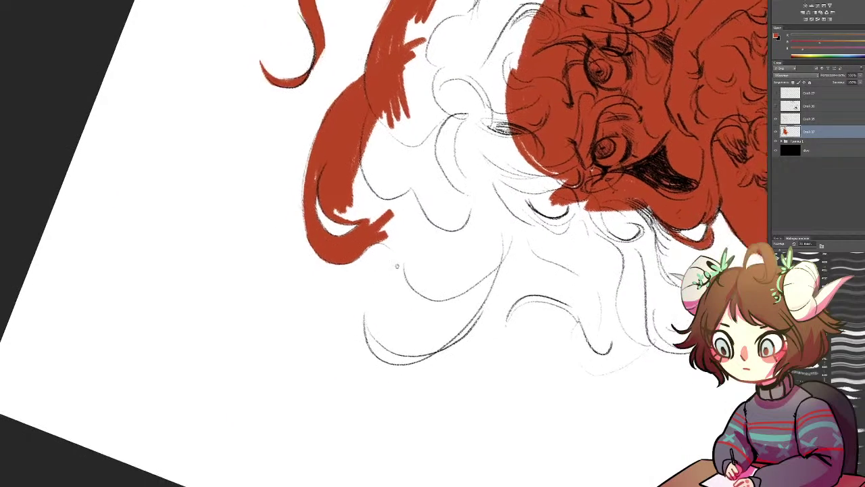
mouse_move(400, 201)
left_mouse_down()
mouse_move(440, 224)
mouse_move(430, 223)
mouse_move(438, 244)
mouse_move(507, 224)
mouse_move(529, 184)
left_mouse_up()
left_click_drag(444, 250, 520, 192)
left_click_drag(443, 228, 534, 180)
left_click_drag(448, 209, 538, 160)
left_click_drag(469, 190, 507, 165)
mouse_move(486, 168)
left_mouse_down()
mouse_move(465, 178)
mouse_move(360, 164)
left_mouse_up()
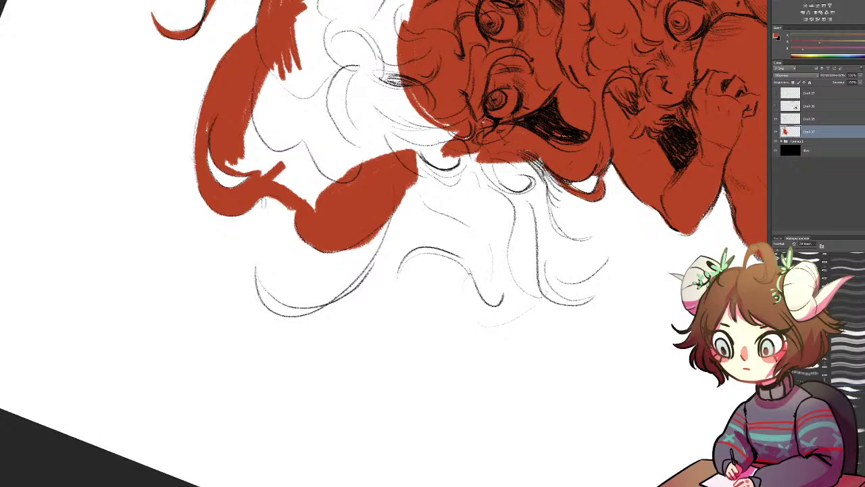
Fill the gap joining the rounded lock to the long band and extend the colour up toward the forehead
left_click_drag(277, 201, 294, 213)
mouse_move(247, 136)
left_mouse_down()
mouse_move(267, 161)
mouse_move(234, 170)
mouse_move(285, 166)
mouse_move(264, 177)
mouse_move(318, 209)
mouse_move(351, 169)
mouse_move(298, 162)
mouse_move(412, 142)
left_mouse_up()
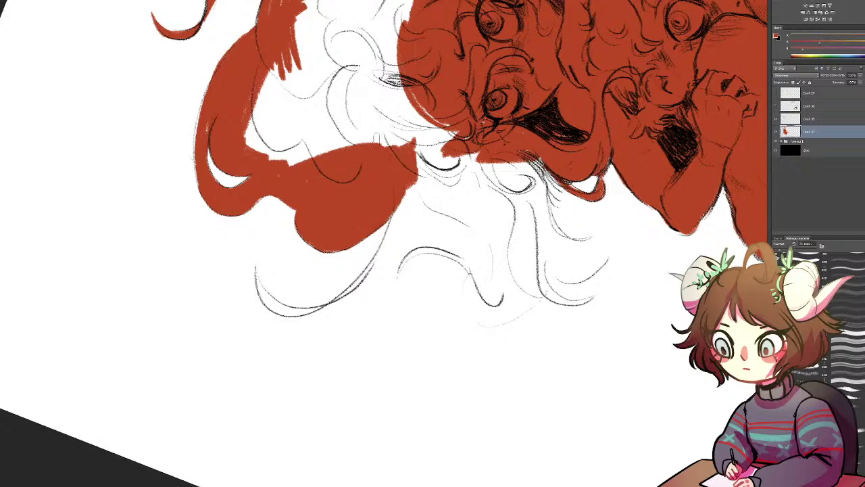
left_click_drag(297, 161, 409, 129)
left_click_drag(334, 134, 382, 127)
left_click_drag(284, 155, 414, 101)
Rotate the canvas back toward upright and tidy the outer contour of the looped lock
key("r")
left_click_drag(332, 138, 449, 157)
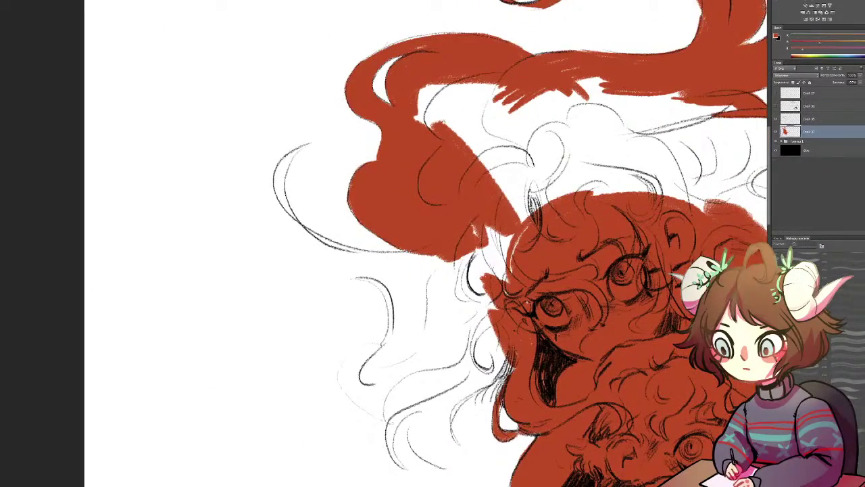
left_click_drag(450, 121, 390, 154)
mouse_move(382, 118)
left_mouse_down()
mouse_move(361, 139)
mouse_move(389, 115)
mouse_move(365, 159)
mouse_move(373, 129)
left_mouse_up()
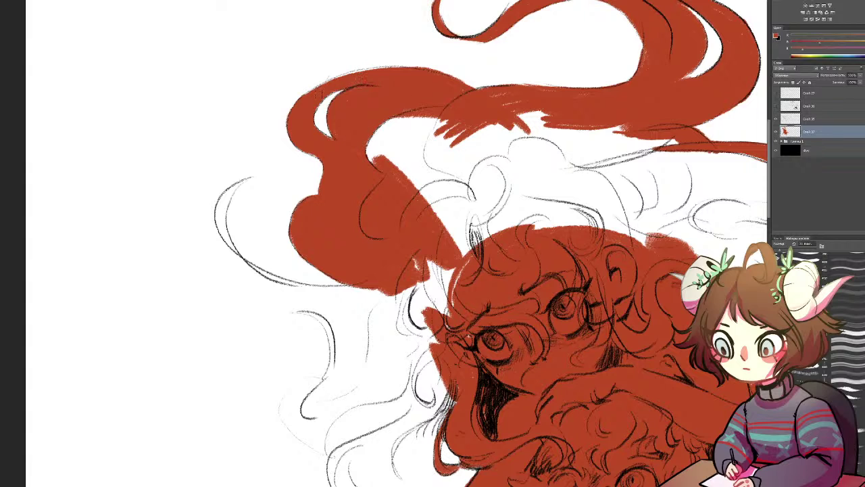
mouse_move(343, 79)
left_mouse_down()
mouse_move(375, 69)
mouse_move(460, 74)
left_mouse_up()
key("e")
mouse_move(383, 62)
left_mouse_down()
mouse_move(473, 79)
mouse_move(456, 86)
left_mouse_up()
left_click_drag(468, 163, 376, 178)
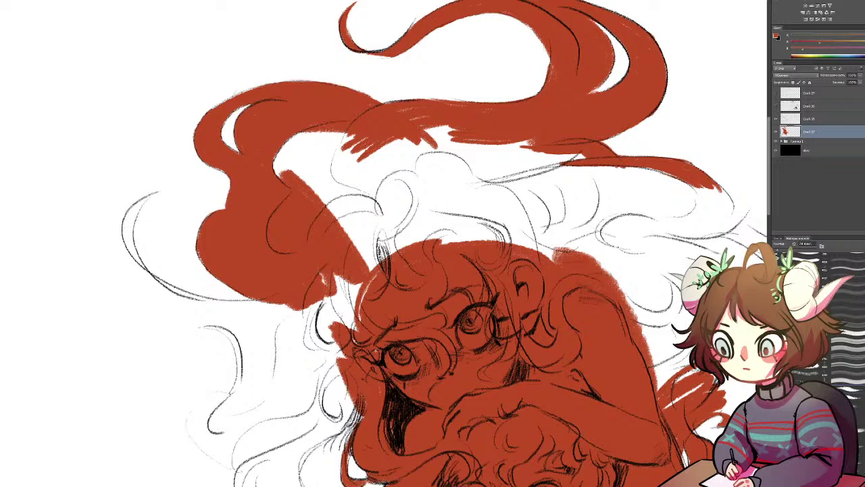
Fill the white area of hair over the crown with a much larger brush, merging the locks with the head
left_click_drag(791, 250, 801, 250)
mouse_move(433, 172)
left_mouse_down()
mouse_move(352, 203)
mouse_move(279, 172)
mouse_move(473, 182)
mouse_move(521, 250)
mouse_move(338, 297)
left_mouse_up()
key("ctrl+minus")
key("ctrl+minus")
key("ctrl+minus")
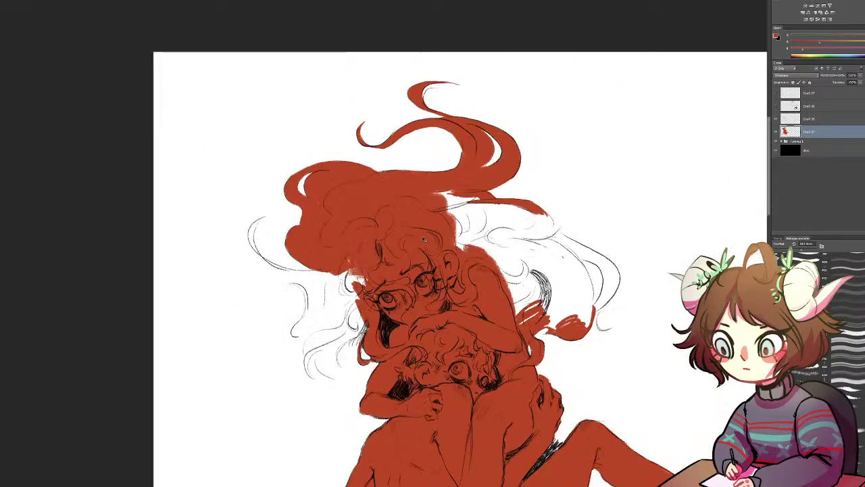
key("ctrl+plus")
key("ctrl+plus")
key("ctrl+plus")
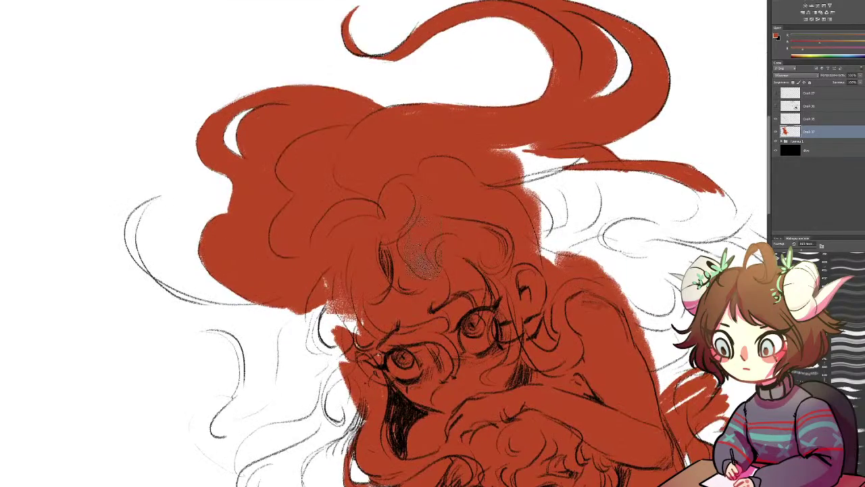
Extend the crown fill toward the shoulder and paint the rounded curl beside the ear
left_click_drag(354, 242, 228, 174)
mouse_move(361, 125)
left_mouse_down()
mouse_move(391, 155)
mouse_move(413, 151)
mouse_move(406, 164)
left_mouse_up()
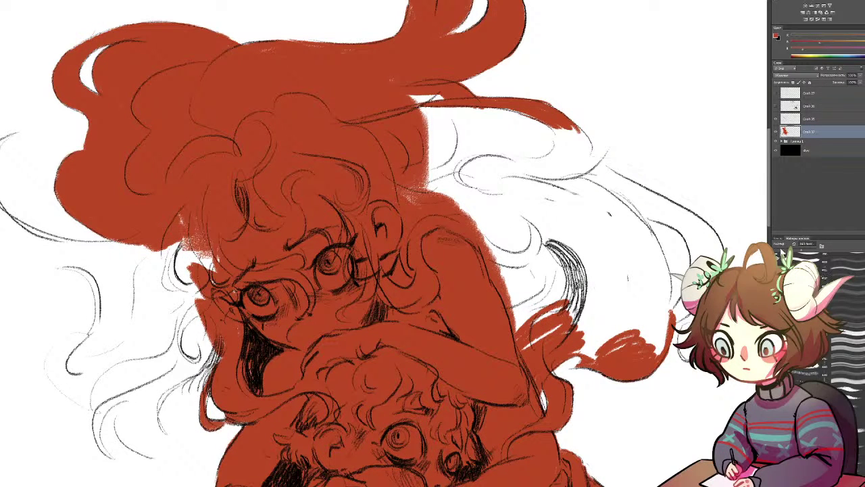
left_click_drag(431, 112, 442, 149)
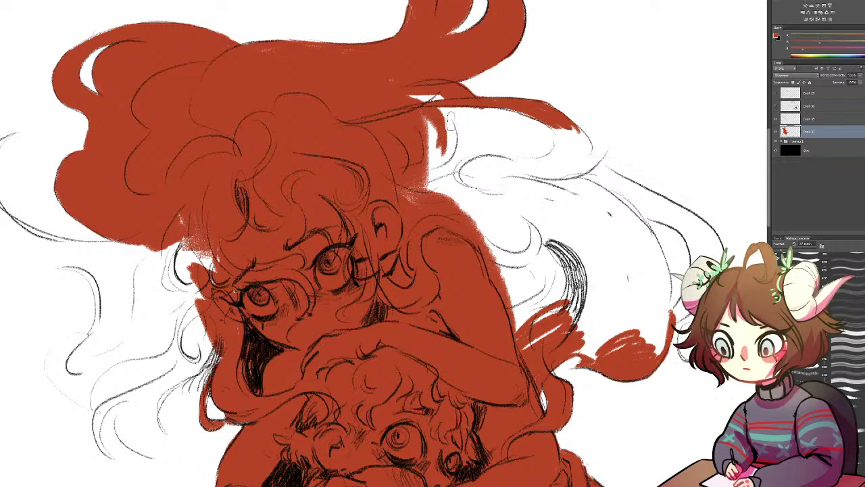
left_click_drag(441, 112, 456, 137)
mouse_move(418, 102)
left_mouse_down()
mouse_move(436, 99)
mouse_move(453, 166)
left_mouse_up()
mouse_move(450, 129)
left_mouse_down()
mouse_move(425, 179)
mouse_move(422, 116)
mouse_move(456, 154)
left_mouse_up()
Paint the long strand beside the shoulder around its bend, leaving an open white loop inside
key("e")
mouse_move(454, 114)
left_mouse_down()
mouse_move(457, 153)
mouse_move(481, 194)
mouse_move(480, 159)
mouse_move(535, 163)
mouse_move(571, 148)
mouse_move(556, 159)
mouse_move(532, 161)
mouse_move(556, 128)
mouse_move(551, 178)
mouse_move(577, 125)
mouse_move(585, 169)
mouse_move(588, 139)
left_mouse_up()
left_click_drag(582, 170, 532, 169)
left_click_drag(587, 130, 584, 162)
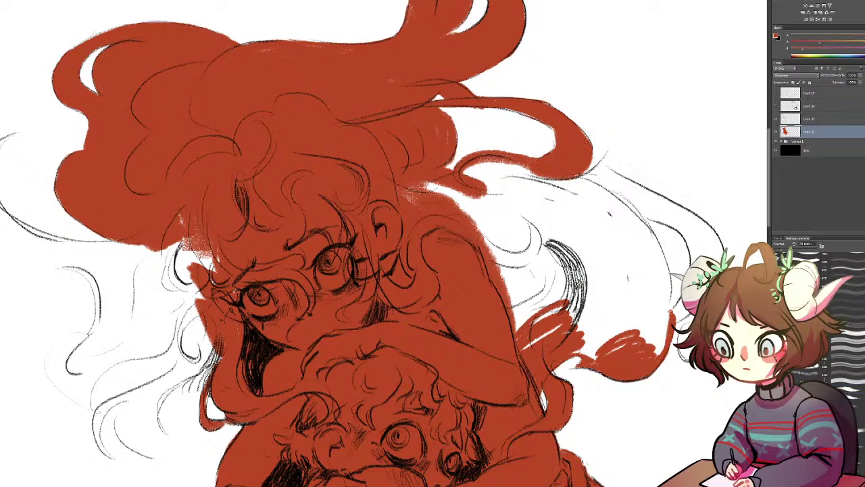
Paint the upper band of the long lock flowing outward from the loop and the strand joining it to the shoulder
left_click_drag(538, 181, 669, 221)
mouse_move(581, 172)
left_mouse_down()
mouse_move(652, 214)
mouse_move(597, 166)
mouse_move(680, 222)
left_mouse_up()
mouse_move(639, 194)
left_mouse_down()
mouse_move(662, 201)
mouse_move(658, 217)
mouse_move(680, 222)
left_mouse_up()
left_click_drag(605, 245, 493, 218)
left_click_drag(333, 164, 463, 170)
mouse_move(457, 166)
left_mouse_down()
mouse_move(369, 162)
mouse_move(438, 140)
mouse_move(351, 142)
mouse_move(378, 130)
mouse_move(405, 140)
mouse_move(390, 143)
mouse_move(381, 129)
left_mouse_up()
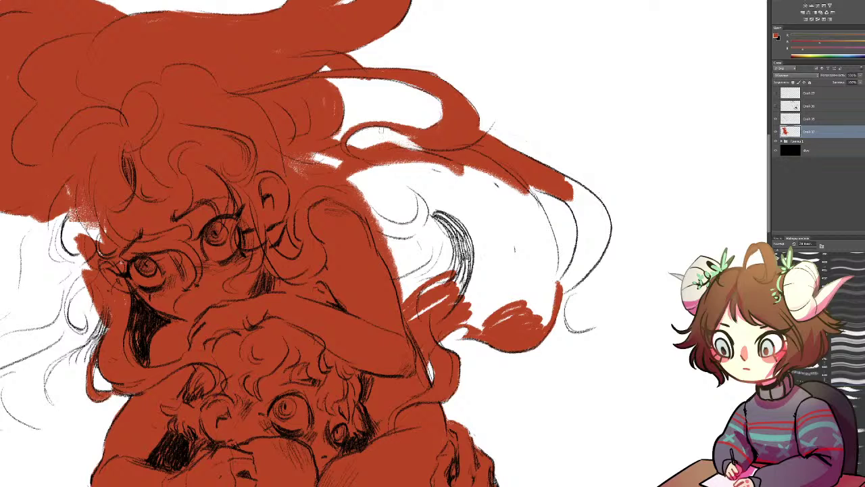
left_click_drag(440, 150, 369, 146)
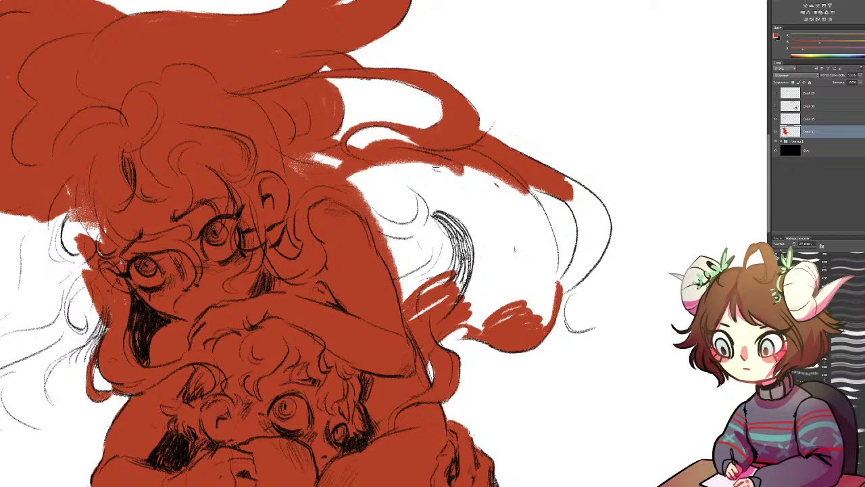
Fill the broad mass of hair behind the shoulder, from the upper band down to the lower curl
left_click_drag(475, 169, 353, 173)
left_click_drag(414, 173, 354, 178)
left_click_drag(465, 186, 365, 190)
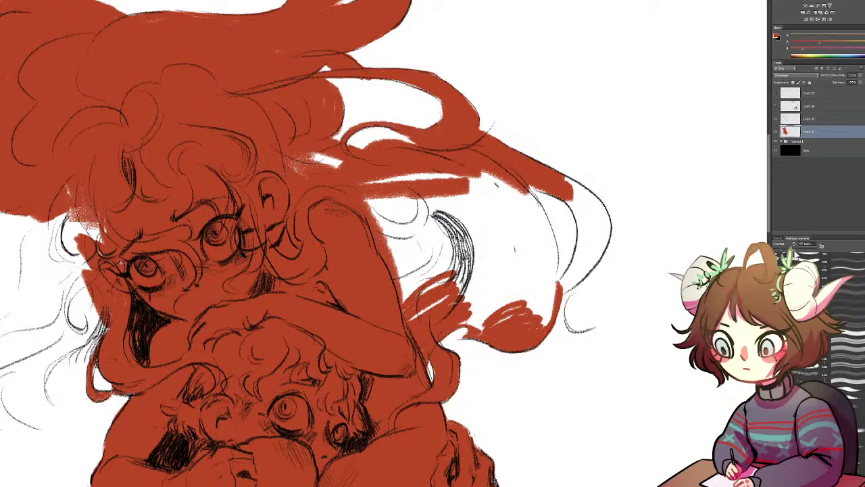
mouse_move(297, 161)
left_mouse_down()
mouse_move(386, 202)
mouse_move(452, 206)
mouse_move(421, 279)
mouse_move(489, 280)
mouse_move(466, 182)
mouse_move(504, 203)
mouse_move(514, 270)
mouse_move(520, 196)
mouse_move(527, 257)
mouse_move(534, 196)
mouse_move(540, 298)
left_mouse_up()
mouse_move(433, 318)
left_mouse_down()
mouse_move(462, 281)
mouse_move(460, 265)
mouse_move(437, 313)
mouse_move(473, 338)
mouse_move(537, 277)
mouse_move(540, 239)
left_mouse_up()
mouse_move(512, 211)
left_mouse_down()
mouse_move(544, 256)
mouse_move(551, 317)
mouse_move(531, 241)
mouse_move(550, 270)
mouse_move(541, 324)
mouse_move(551, 217)
mouse_move(580, 233)
left_mouse_up()
mouse_move(573, 200)
left_mouse_down()
mouse_move(579, 248)
mouse_move(375, 183)
mouse_move(404, 233)
left_mouse_up()
Paint the outermost curved strand of the hair mass and its small hooked tip, redoing one stroke
mouse_move(387, 188)
left_mouse_down()
mouse_move(409, 232)
mouse_move(411, 217)
left_mouse_up()
left_click_drag(379, 171, 413, 220)
mouse_move(400, 182)
left_mouse_down()
mouse_move(419, 229)
mouse_move(415, 245)
left_mouse_up()
key("ctrl+z")
mouse_move(423, 209)
left_mouse_down()
mouse_move(416, 246)
mouse_move(397, 267)
left_mouse_up()
mouse_move(406, 233)
left_mouse_down()
mouse_move(376, 287)
mouse_move(383, 267)
mouse_move(399, 323)
left_mouse_up()
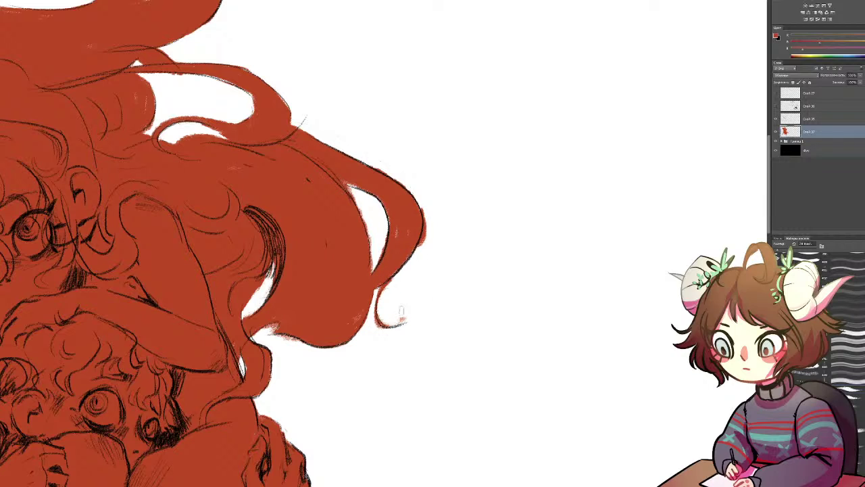
Refine the outer and inner edges of the outermost curved strand to match the sketch lines
mouse_move(419, 200)
left_mouse_down()
mouse_move(425, 234)
mouse_move(417, 254)
mouse_move(424, 244)
left_mouse_up()
left_click_drag(349, 188, 373, 266)
left_click_drag(384, 231, 375, 263)
left_click_drag(386, 237, 378, 261)
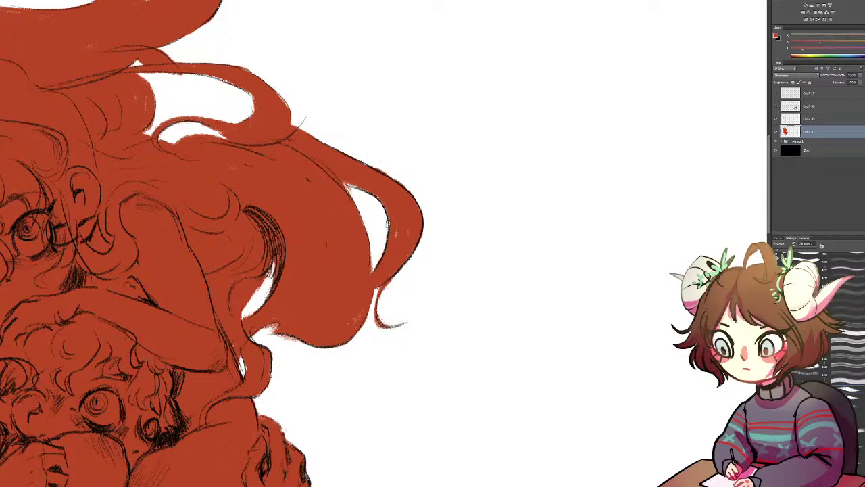
mouse_move(363, 163)
left_mouse_down()
mouse_move(402, 174)
mouse_move(382, 168)
mouse_move(413, 192)
left_mouse_up()
mouse_move(375, 169)
left_mouse_down()
mouse_move(363, 163)
mouse_move(404, 189)
left_mouse_up()
key("e")
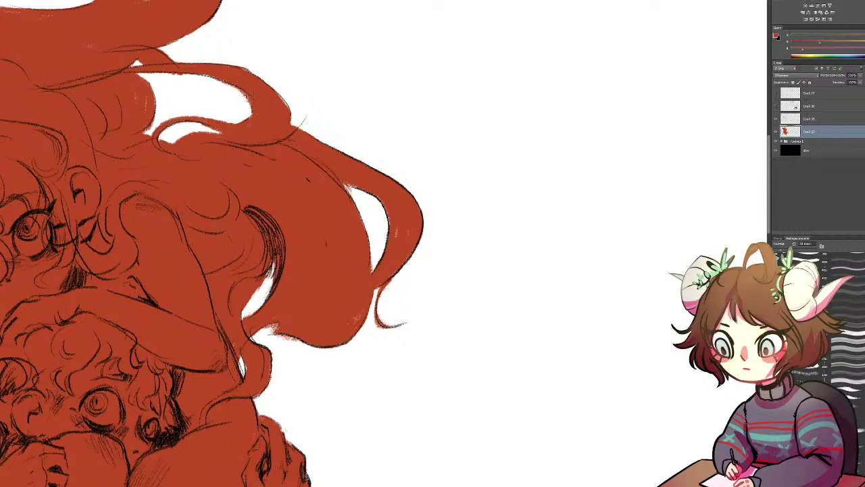
Clean the inner edge of the open loop near the shoulder and add a small rounded curl within it
mouse_move(229, 88)
left_mouse_down()
mouse_move(246, 108)
mouse_move(242, 91)
mouse_move(246, 112)
left_mouse_up()
key("b")
mouse_move(159, 74)
left_mouse_down()
mouse_move(158, 104)
mouse_move(177, 94)
mouse_move(161, 108)
left_mouse_up()
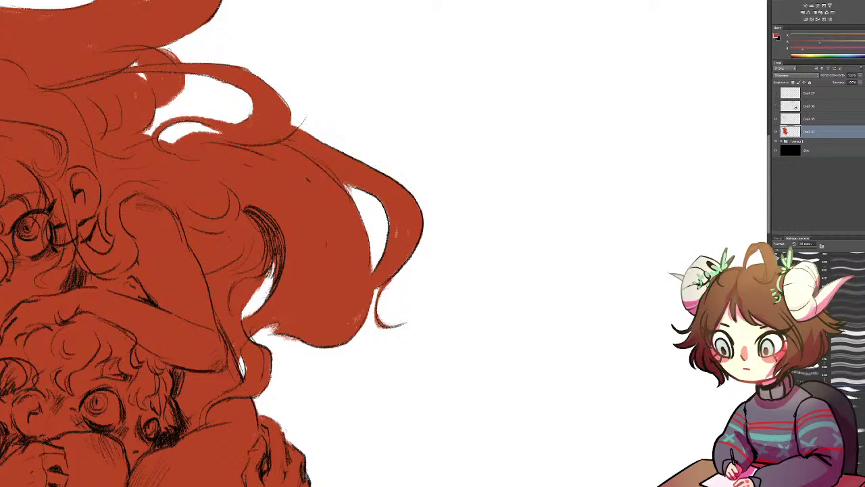
key("e")
mouse_move(165, 52)
left_mouse_down()
mouse_move(177, 63)
mouse_move(181, 96)
mouse_move(183, 76)
left_mouse_up()
Paint the thin curling strand that sweeps out beyond the rounded lock on the opposite side of the head
mouse_move(302, 101)
left_mouse_down()
mouse_move(401, 119)
mouse_move(703, 121)
left_mouse_up()
mouse_move(115, 154)
left_mouse_down()
mouse_move(276, 155)
mouse_move(192, 141)
left_mouse_up()
mouse_move(209, 105)
left_mouse_down()
mouse_move(191, 157)
mouse_move(198, 149)
mouse_move(202, 172)
mouse_move(182, 132)
mouse_move(203, 160)
left_mouse_up()
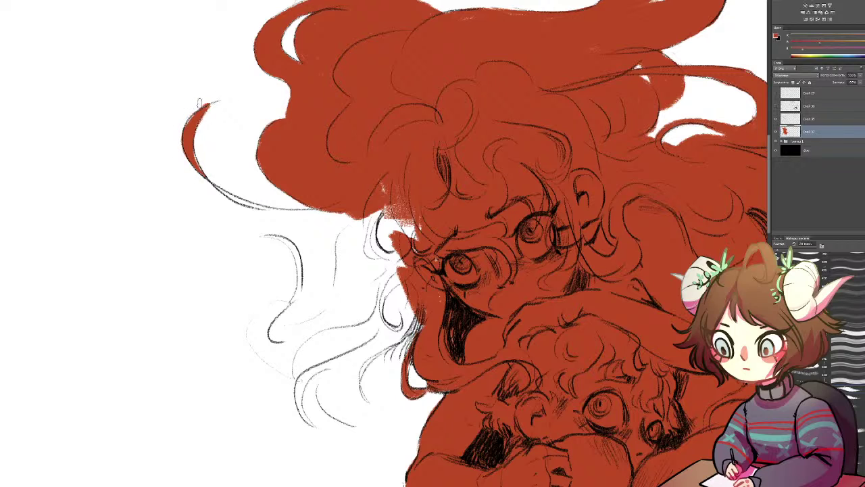
left_click_drag(187, 127, 189, 111)
left_click_drag(214, 187, 284, 211)
key("e")
mouse_move(210, 190)
left_mouse_down()
mouse_move(236, 209)
mouse_move(275, 216)
left_mouse_up()
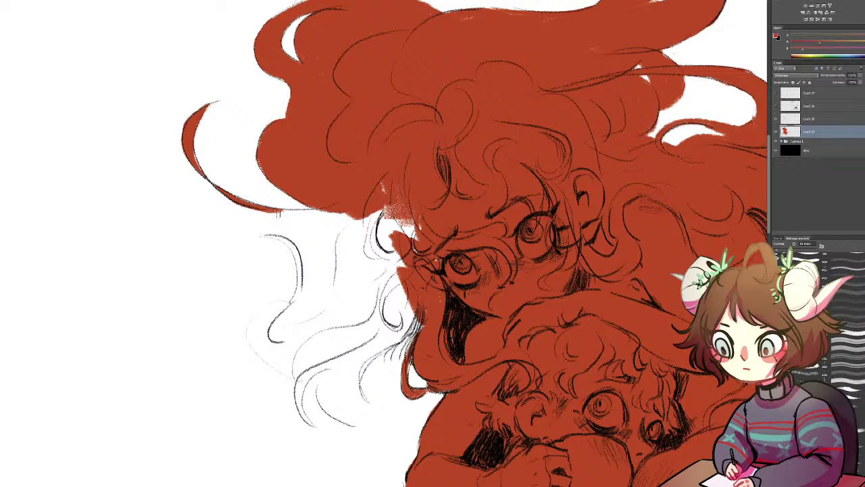
Paint the separate S-shaped strand below the thin curl, thickening its lower bend
left_click_drag(268, 232, 301, 289)
key("ctrl+z")
mouse_move(266, 235)
left_mouse_down()
mouse_move(297, 263)
mouse_move(301, 289)
left_mouse_up()
mouse_move(287, 241)
left_mouse_down()
mouse_move(299, 286)
mouse_move(284, 308)
left_mouse_up()
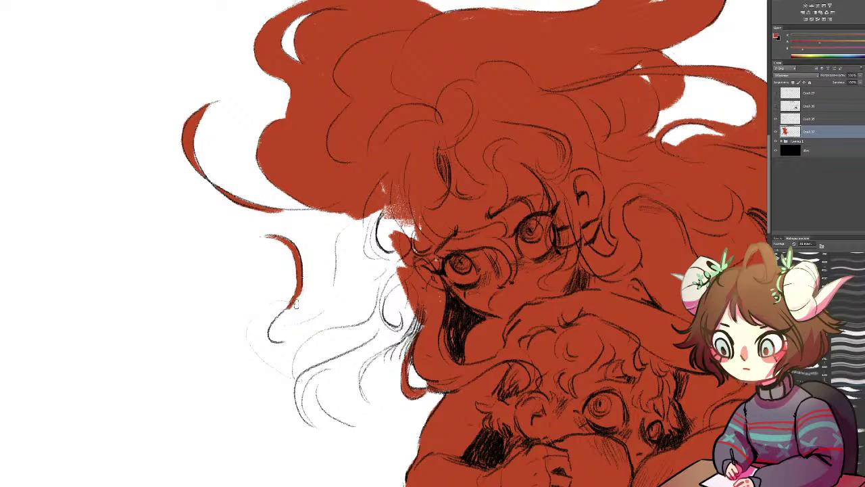
mouse_move(282, 303)
left_mouse_down()
mouse_move(269, 336)
mouse_move(282, 304)
mouse_move(259, 330)
mouse_move(266, 304)
mouse_move(249, 332)
left_mouse_up()
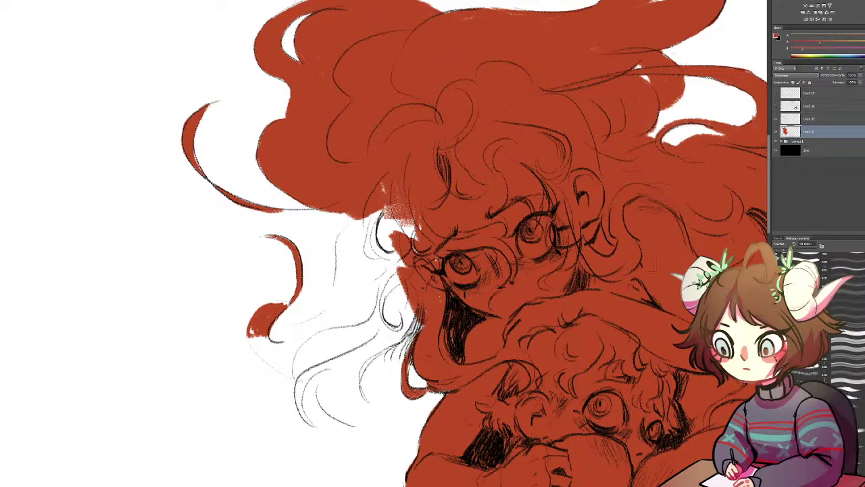
Join the thin curling strand to the rounded lock and fill the hair beside the forehead and cheek
left_click_drag(352, 284, 401, 185)
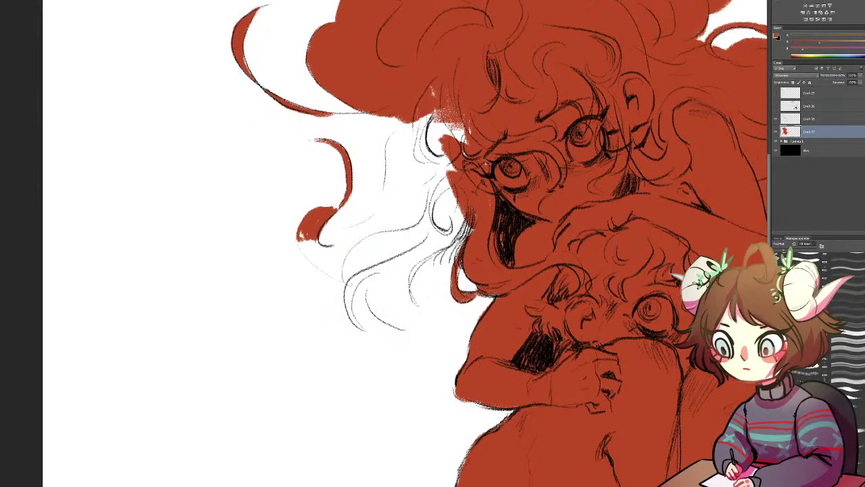
left_click_drag(422, 116, 397, 181)
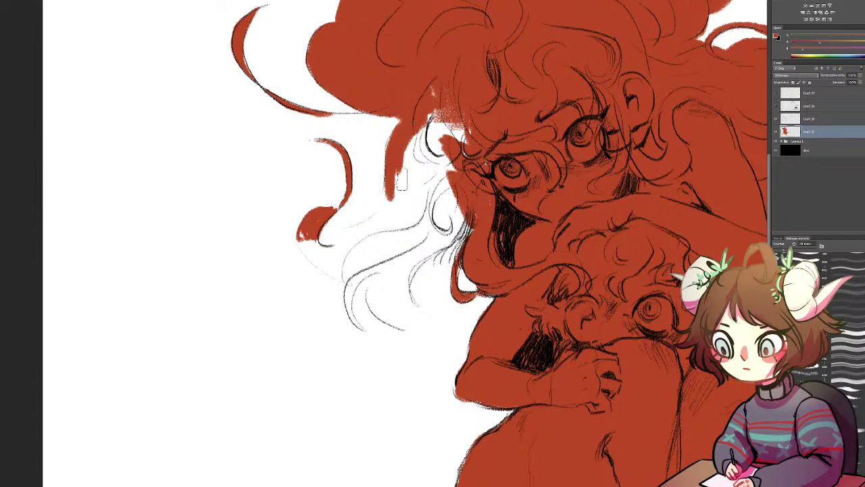
left_click(778, 238)
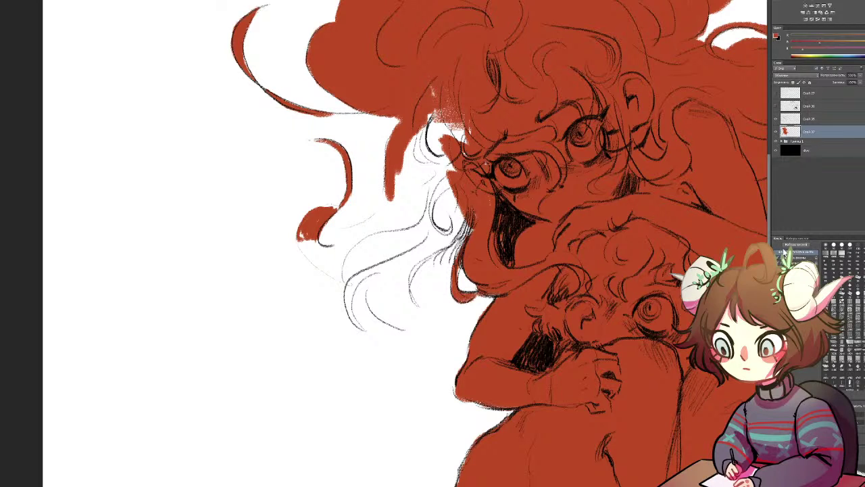
left_click(779, 246)
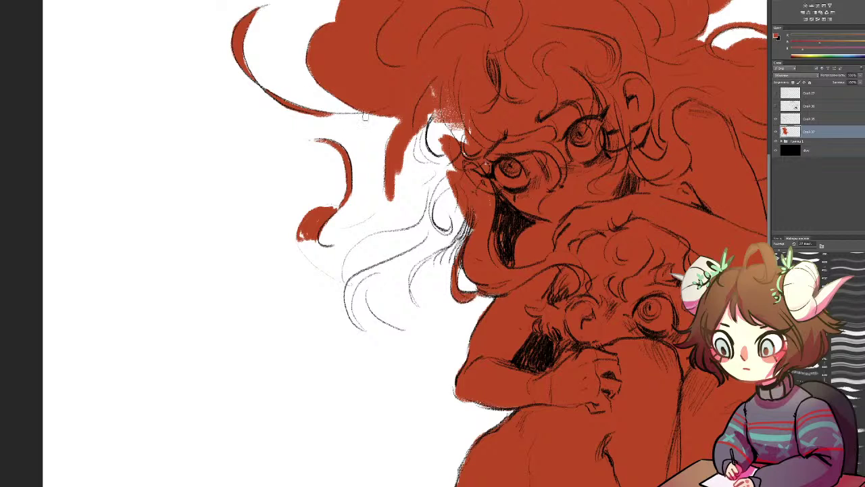
mouse_move(316, 112)
left_mouse_down()
mouse_move(397, 118)
mouse_move(414, 156)
left_mouse_up()
mouse_move(435, 114)
left_mouse_down()
mouse_move(419, 129)
mouse_move(432, 131)
mouse_move(420, 162)
mouse_move(449, 203)
mouse_move(425, 189)
mouse_move(409, 203)
left_mouse_up()
Fill the broad lock running from the S-shaped strand's lower bend back to the hair beside the face
mouse_move(318, 242)
left_mouse_down()
mouse_move(389, 212)
mouse_move(382, 206)
mouse_move(368, 223)
left_mouse_up()
mouse_move(323, 241)
left_mouse_down()
mouse_move(338, 228)
mouse_move(368, 235)
mouse_move(323, 233)
mouse_move(357, 231)
mouse_move(330, 205)
mouse_move(312, 250)
mouse_move(351, 260)
mouse_move(343, 249)
mouse_move(317, 263)
mouse_move(341, 279)
mouse_move(358, 274)
mouse_move(339, 263)
mouse_move(339, 285)
left_mouse_up()
key("e")
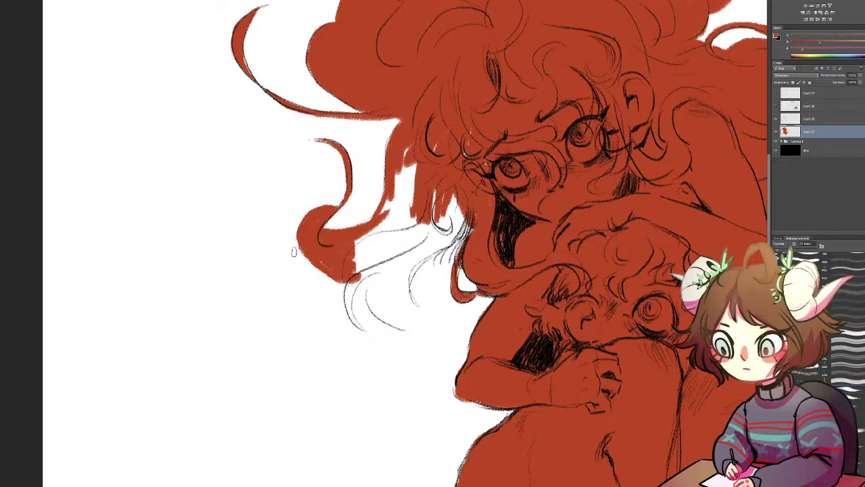
mouse_move(365, 237)
left_mouse_down()
mouse_move(389, 247)
mouse_move(432, 237)
mouse_move(408, 244)
mouse_move(419, 220)
mouse_move(406, 203)
mouse_move(399, 162)
left_mouse_up()
mouse_move(385, 203)
left_mouse_down()
mouse_move(373, 231)
mouse_move(400, 153)
mouse_move(383, 196)
left_mouse_up()
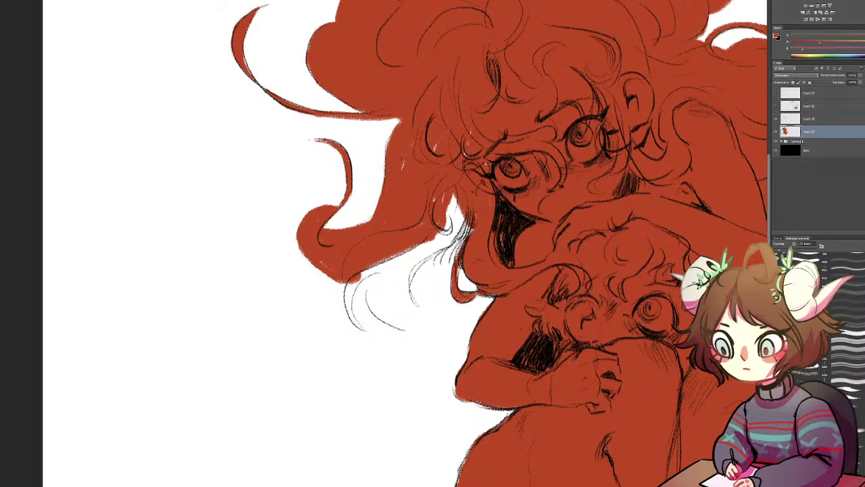
Paint the tapering wisps hanging beneath the broad lock and fill its underside next to the cheek
mouse_move(373, 267)
left_mouse_down()
mouse_move(353, 303)
mouse_move(355, 324)
mouse_move(348, 287)
mouse_move(363, 330)
left_mouse_up()
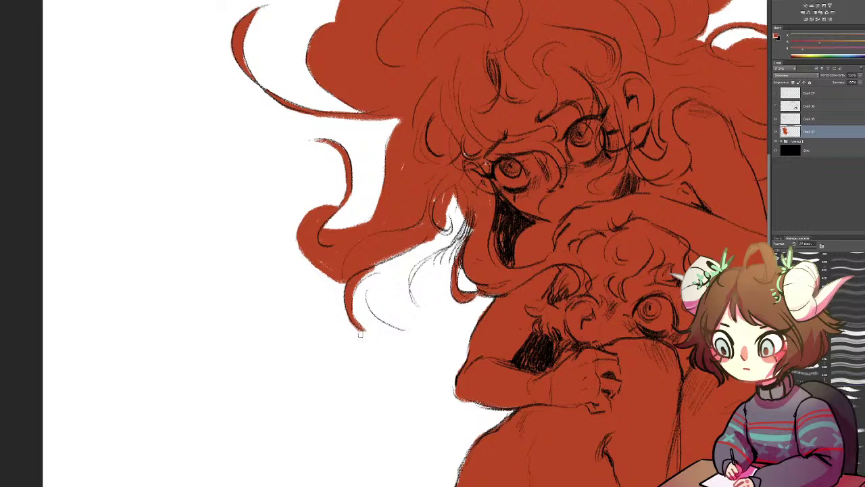
mouse_move(353, 286)
left_mouse_down()
mouse_move(397, 264)
mouse_move(418, 231)
mouse_move(448, 223)
mouse_move(455, 202)
mouse_move(465, 223)
left_mouse_up()
mouse_move(425, 251)
left_mouse_down()
mouse_move(461, 212)
mouse_move(464, 229)
mouse_move(423, 255)
mouse_move(447, 255)
mouse_move(425, 291)
left_mouse_up()
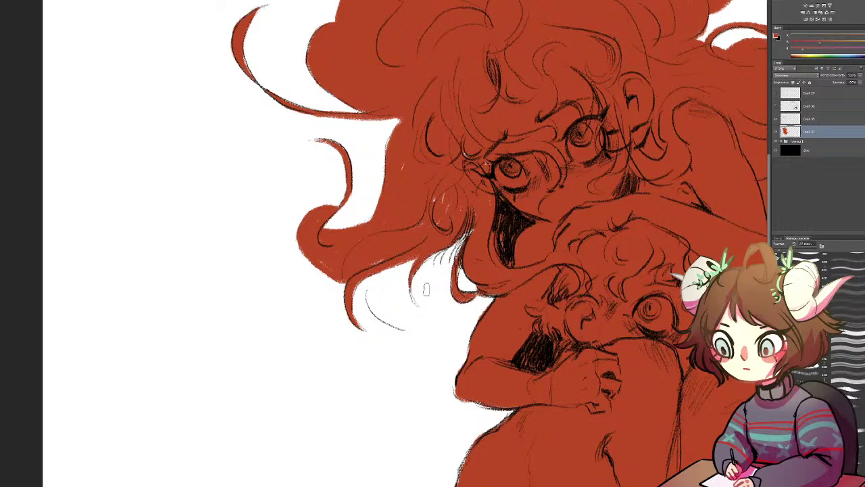
left_click_drag(374, 281, 370, 312)
mouse_move(385, 271)
left_mouse_down()
mouse_move(407, 306)
mouse_move(402, 370)
left_mouse_up()
left_click_drag(372, 305, 417, 340)
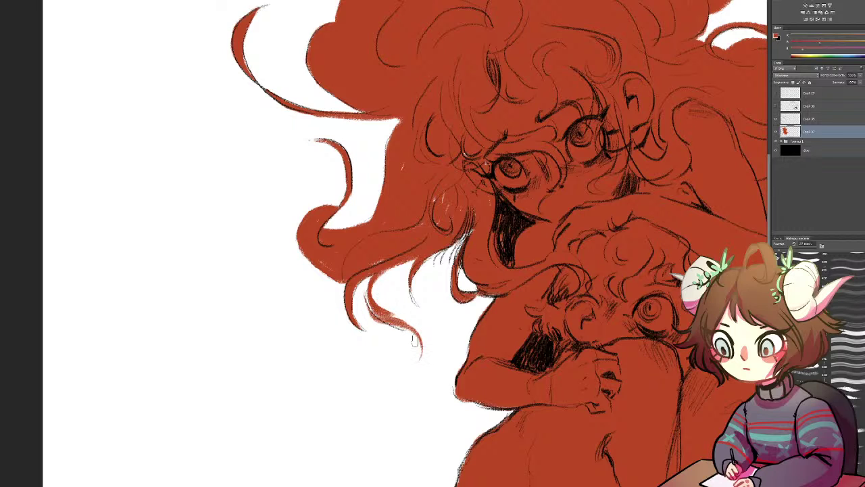
Paint a thin stray hair around the outer bend of the S-shaped lock, undoing and redoing the first stroke
left_click_drag(300, 227, 330, 278)
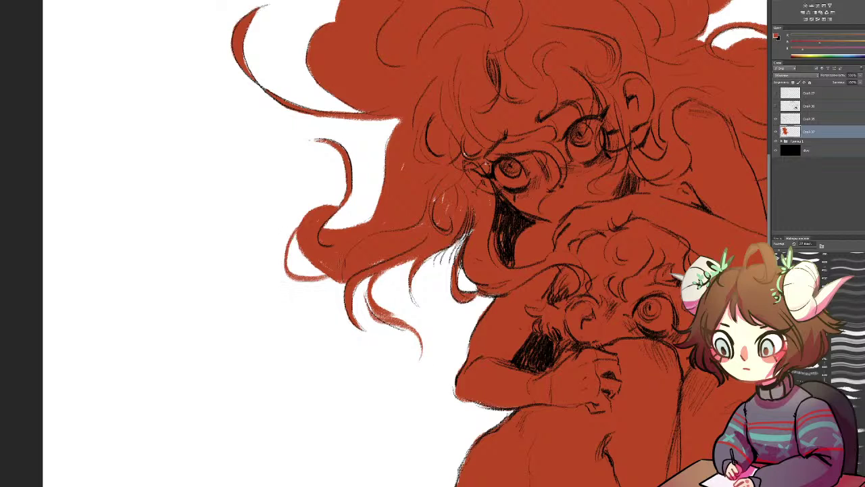
key("ctrl+z")
left_click_drag(317, 206, 317, 269)
left_click_drag(377, 184, 272, 472)
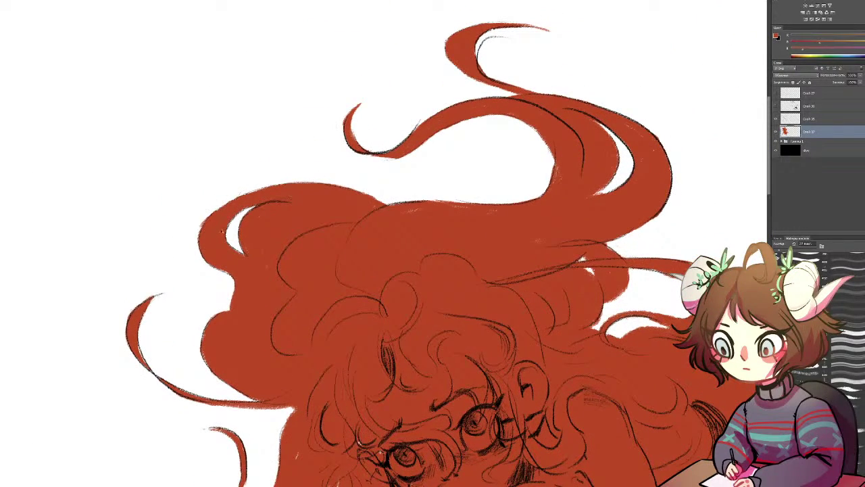
Add a thin stray strand along the outer edge of the looped lock above the head, redoing the first attempts
left_click_drag(198, 238, 319, 180)
mouse_move(204, 255)
left_mouse_down()
mouse_move(210, 209)
mouse_move(284, 183)
left_mouse_up()
key("ctrl+alt+z")
key("ctrl+alt+z")
left_click_drag(201, 253, 308, 181)
left_click_drag(203, 261, 214, 256)
Add thin stray strands along the outside of the large upper arch and within its inner curve
mouse_move(669, 230)
left_mouse_down()
mouse_move(679, 186)
mouse_move(673, 143)
left_mouse_up()
mouse_move(546, 174)
left_mouse_down()
mouse_move(489, 193)
mouse_move(495, 206)
left_mouse_up()
key("ctrl+z")
left_click_drag(544, 191, 423, 166)
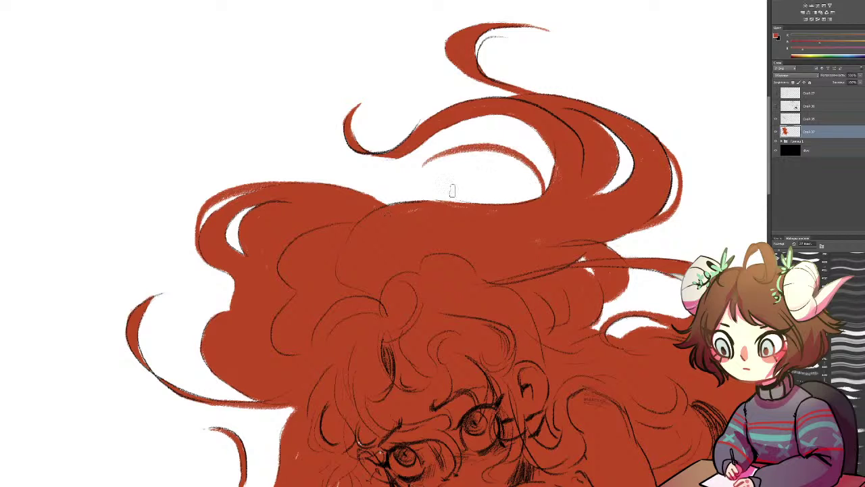
Touch up the thin strand and the small curl of the raised lock behind the shoulder
mouse_move(590, 243)
left_mouse_down()
mouse_move(257, 110)
mouse_move(350, 168)
left_mouse_up()
left_click_drag(306, 122, 320, 141)
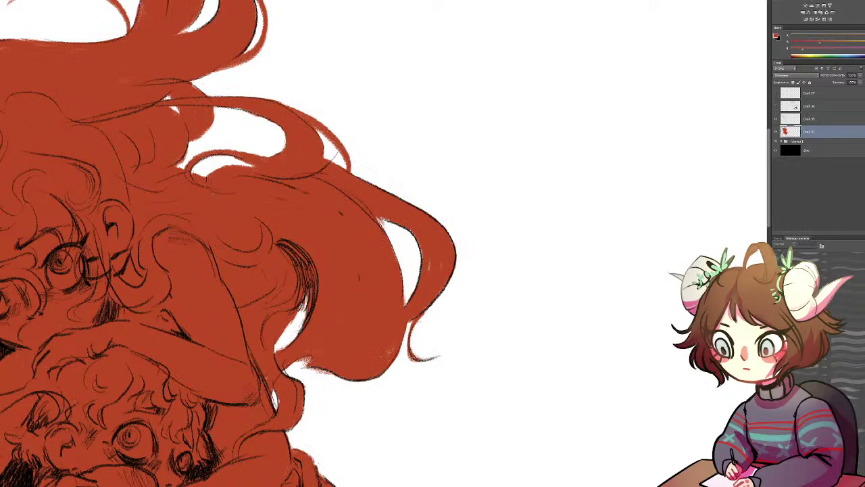
mouse_move(179, 162)
left_mouse_down()
mouse_move(211, 170)
mouse_move(204, 175)
left_mouse_up()
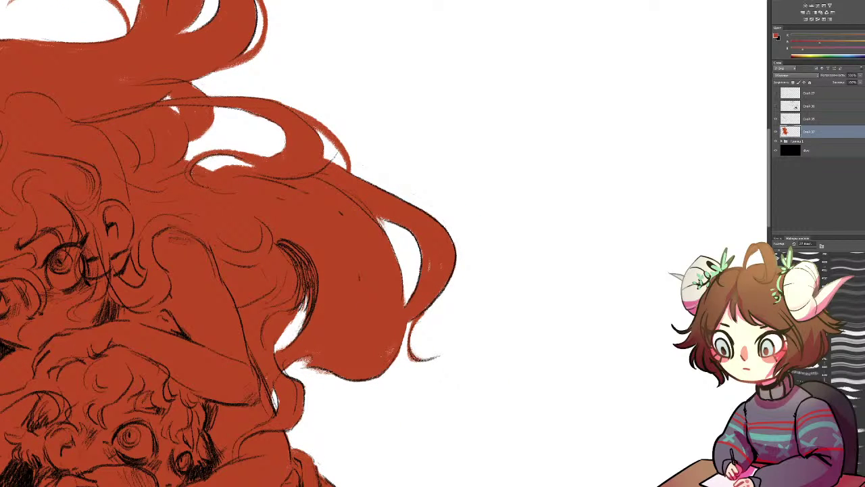
Add a long curling stray hair beyond the right-hand lock and thin strands off the left-hand locks, redoing some strokes
key("ctrl+minus")
key("ctrl+minus")
key("ctrl+minus")
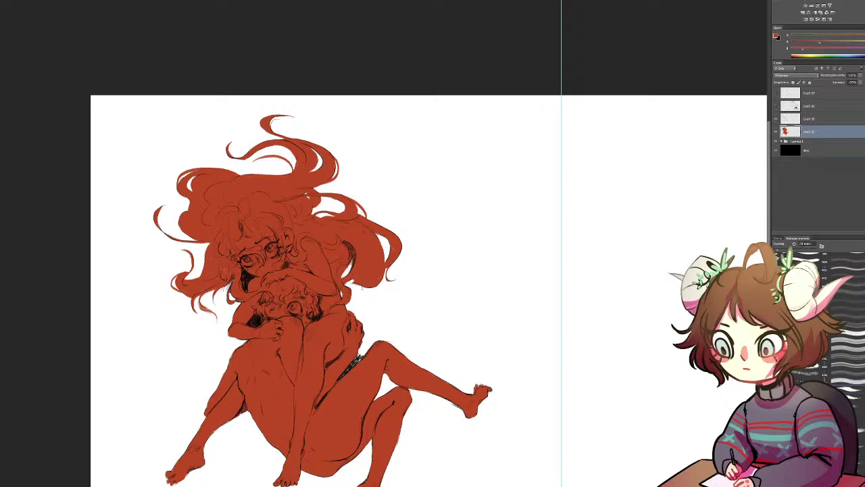
mouse_move(374, 223)
left_mouse_down()
mouse_move(419, 246)
mouse_move(409, 267)
left_mouse_up()
left_click_drag(175, 229, 199, 245)
key("ctrl+z")
key("ctrl+z")
mouse_move(179, 212)
left_mouse_down()
mouse_move(203, 261)
mouse_move(196, 269)
mouse_move(171, 249)
mouse_move(197, 273)
mouse_move(152, 258)
left_mouse_up()
key("ctrl+z")
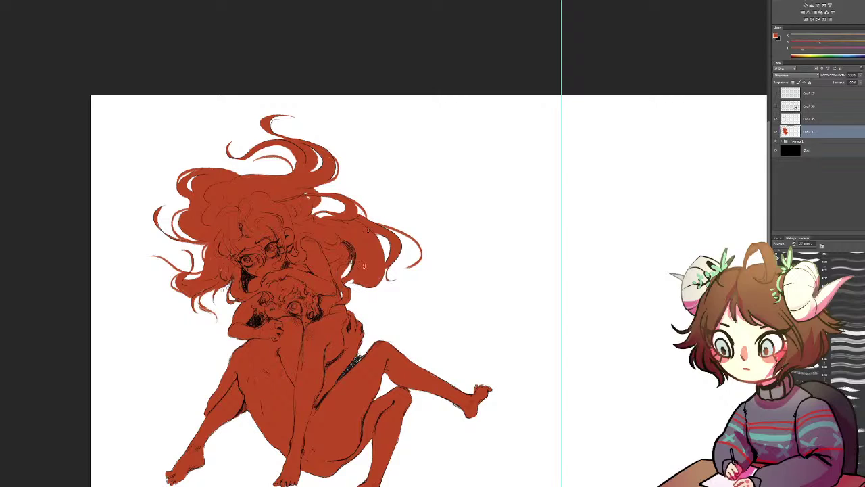
Cut an opening into the upper-left hair mass and paint curved strands through it, undoing and redoing strokes
left_click_drag(380, 239, 388, 249)
mouse_move(222, 188)
left_mouse_down()
mouse_move(221, 200)
mouse_move(210, 191)
mouse_move(206, 220)
mouse_move(223, 199)
mouse_move(237, 206)
mouse_move(228, 184)
mouse_move(207, 201)
left_mouse_up()
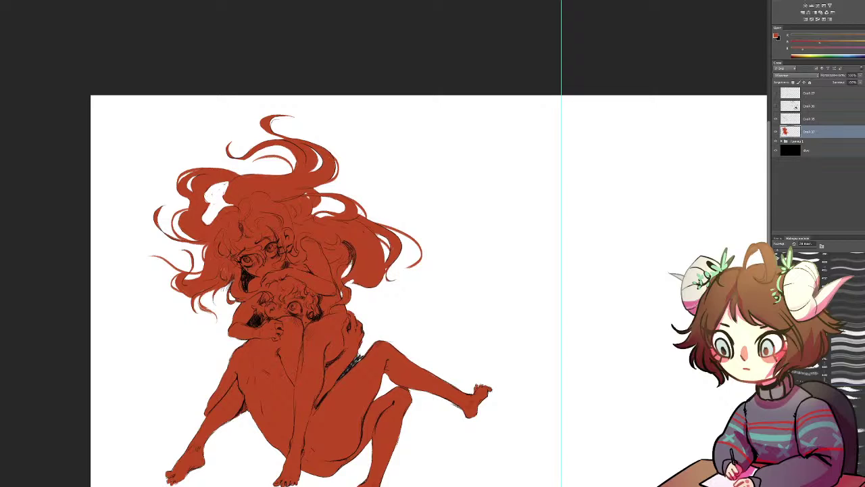
key("b")
left_click_drag(229, 182, 225, 204)
mouse_move(225, 191)
left_mouse_down()
mouse_move(212, 224)
mouse_move(220, 207)
mouse_move(205, 201)
mouse_move(220, 209)
mouse_move(204, 221)
left_mouse_up()
key("b")
key("[")
key("ctrl+z")
mouse_move(226, 204)
left_mouse_down()
mouse_move(207, 212)
mouse_move(232, 169)
left_mouse_up()
mouse_move(285, 173)
left_mouse_down()
mouse_move(239, 165)
mouse_move(294, 160)
left_mouse_up()
key("ctrl+alt+z")
key("ctrl+alt+z")
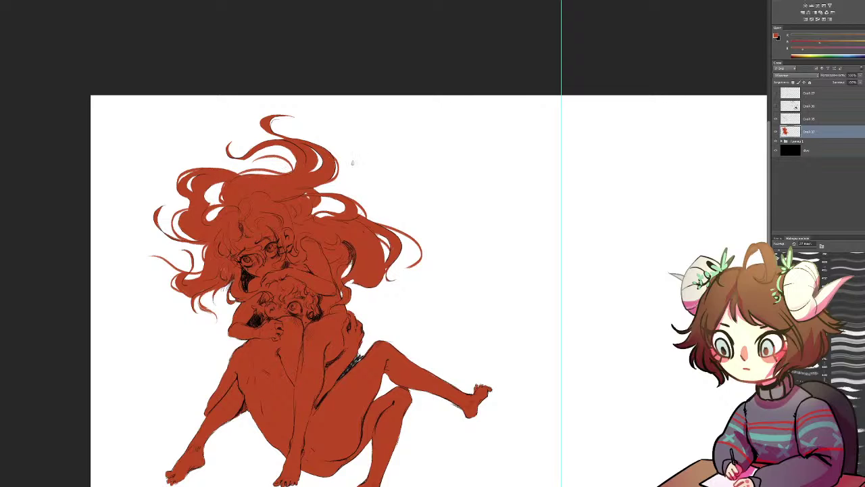
Extend a thin stray hair from the topmost curl and hide the layer group beneath the silhouette to show the black background
left_click_drag(273, 123, 324, 125)
left_click(776, 142)
left_click_drag(512, 204, 524, 131)
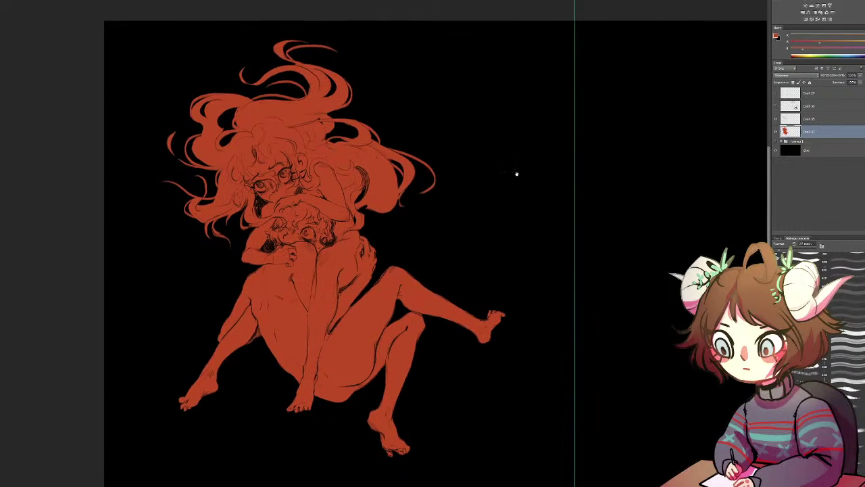
left_click_drag(520, 174, 520, 151)
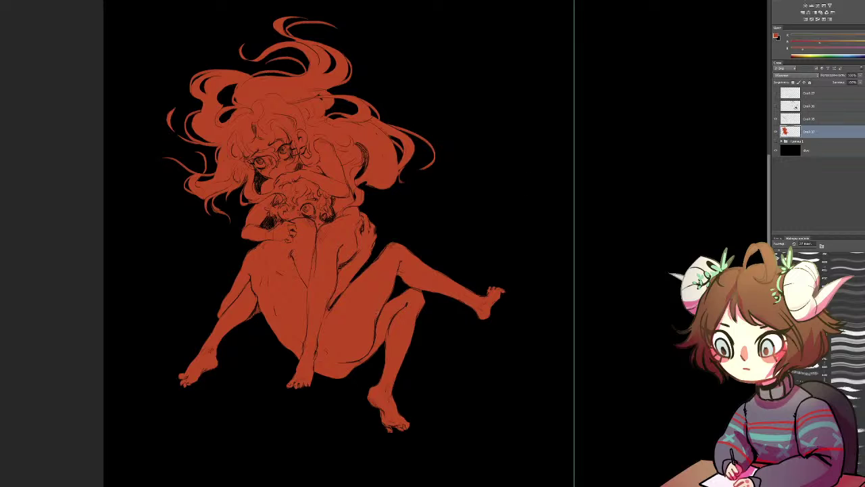
left_click_drag(485, 58, 483, 119)
left_click_drag(489, 55, 506, 65)
mouse_move(495, 118)
left_mouse_down()
mouse_move(519, 124)
mouse_move(510, 128)
left_mouse_up()
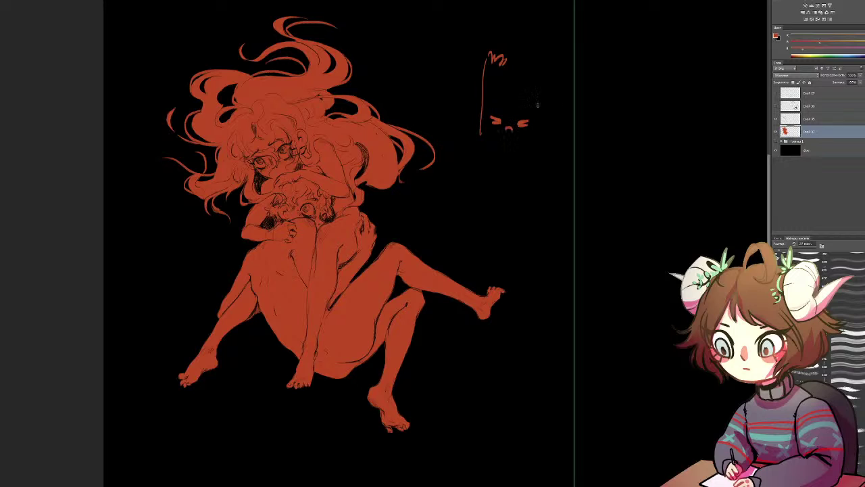
left_click_drag(537, 79, 541, 158)
key("ctrl+z")
mouse_move(537, 77)
left_mouse_down()
mouse_move(537, 152)
mouse_move(537, 69)
mouse_move(545, 60)
mouse_move(553, 69)
mouse_move(547, 142)
left_mouse_up()
left_click_drag(501, 70, 501, 115)
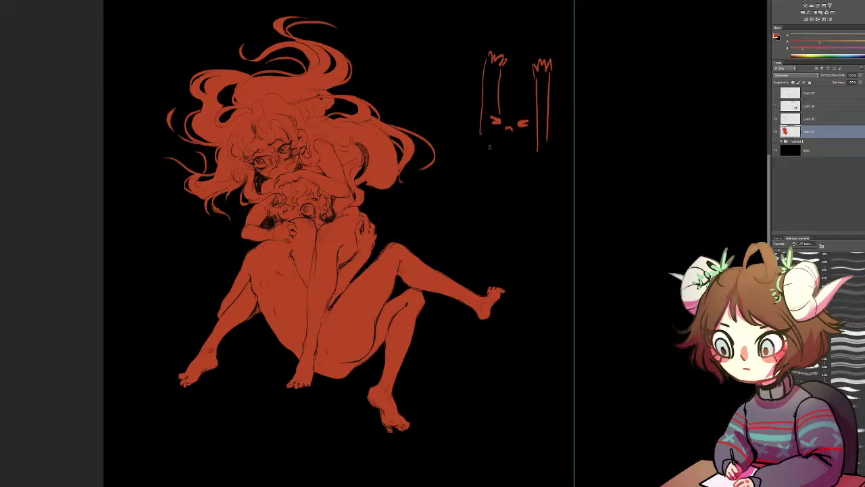
left_click_drag(483, 147, 512, 216)
left_click_drag(541, 149, 549, 185)
left_click_drag(508, 214, 546, 198)
left_click_drag(494, 141, 526, 139)
mouse_move(501, 113)
left_mouse_down()
mouse_move(524, 112)
mouse_move(520, 143)
mouse_move(538, 141)
left_mouse_up()
left_click_drag(482, 131, 484, 143)
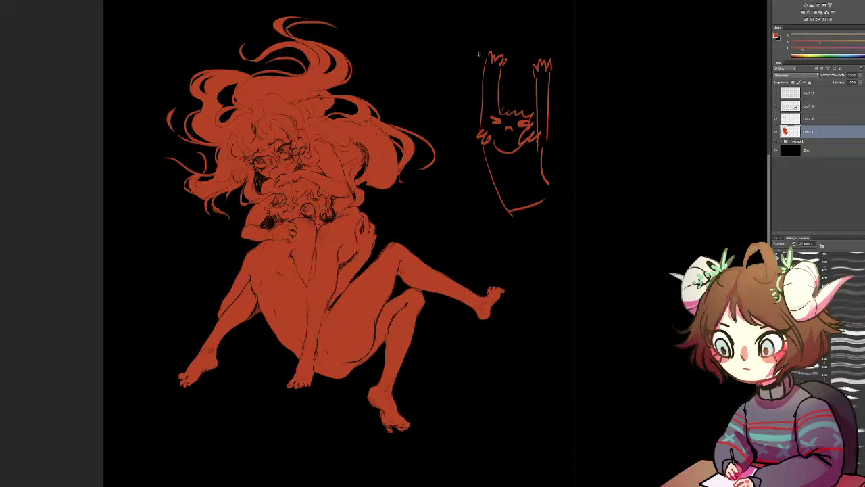
mouse_move(494, 50)
left_mouse_down()
mouse_move(496, 38)
mouse_move(550, 47)
left_mouse_up()
left_click_drag(554, 59, 561, 51)
mouse_move(548, 80)
left_mouse_down()
mouse_move(532, 92)
mouse_move(550, 102)
mouse_move(523, 115)
mouse_move(546, 127)
mouse_move(465, 148)
mouse_move(449, 180)
left_mouse_up()
mouse_move(476, 196)
left_mouse_down()
mouse_move(501, 209)
mouse_move(500, 221)
mouse_move(515, 208)
mouse_move(508, 161)
mouse_move(489, 142)
mouse_move(506, 130)
mouse_move(452, 109)
left_mouse_up()
key("ctrl+z")
key("ctrl+z")
key("ctrl+z")
key("ctrl+z")
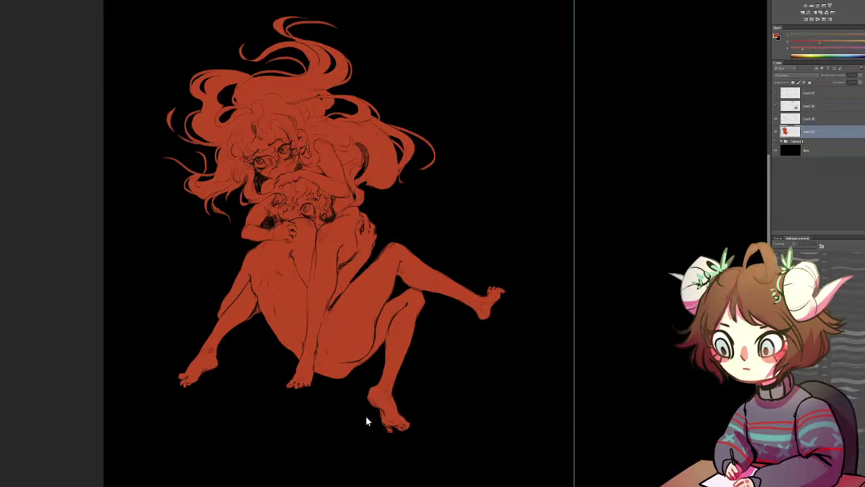
Recolour the whole base silhouette from red-orange to white
key("ctrl+z")
key("Return")
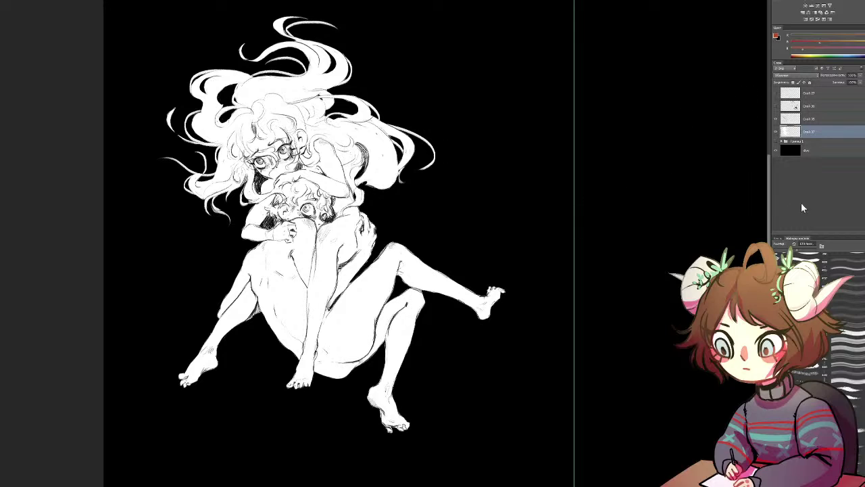
Erase the silhouette inside the gap between the upper figure's shoulder and the hair behind it
key("ctrl+plus")
key("ctrl+plus")
key("ctrl+plus")
key("ctrl+plus")
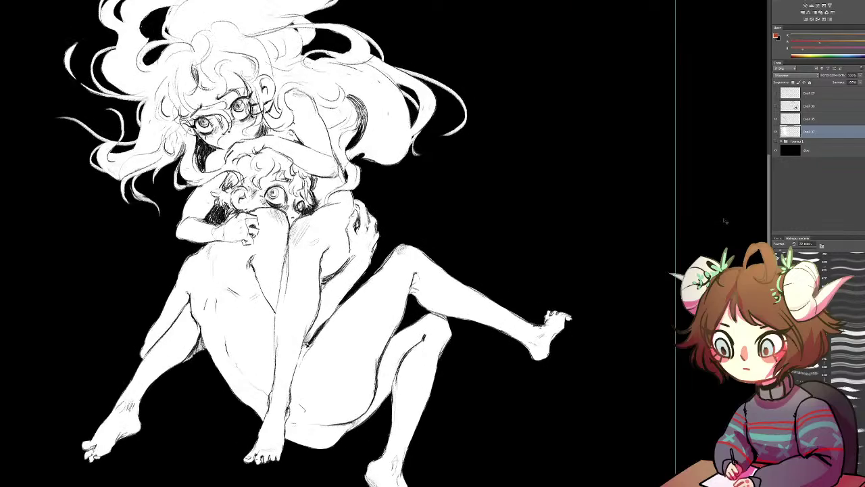
left_click_drag(374, 171, 424, 365)
mouse_move(320, 170)
left_mouse_down()
mouse_move(326, 187)
mouse_move(321, 170)
mouse_move(351, 190)
mouse_move(329, 190)
mouse_move(330, 207)
mouse_move(359, 188)
mouse_move(337, 191)
mouse_move(329, 181)
mouse_move(332, 204)
left_mouse_up()
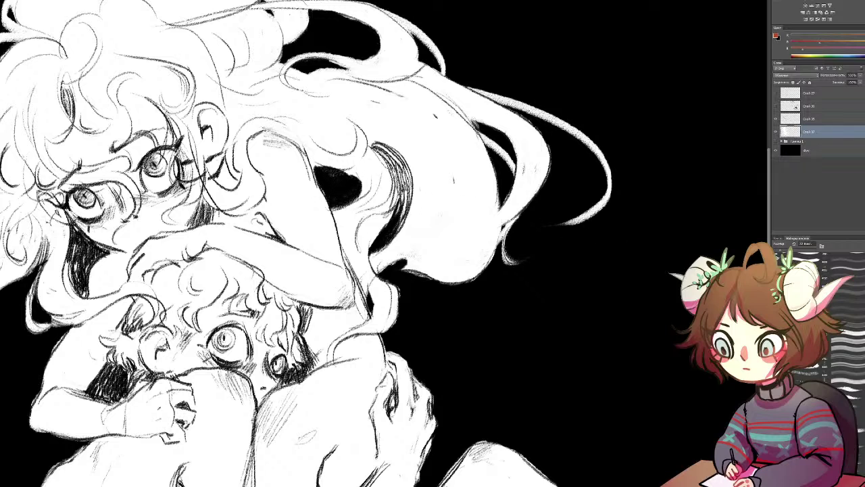
mouse_move(311, 162)
left_mouse_down()
mouse_move(319, 183)
mouse_move(315, 170)
mouse_move(324, 169)
mouse_move(351, 172)
mouse_move(360, 183)
mouse_move(353, 170)
mouse_move(354, 204)
mouse_move(337, 208)
left_mouse_up()
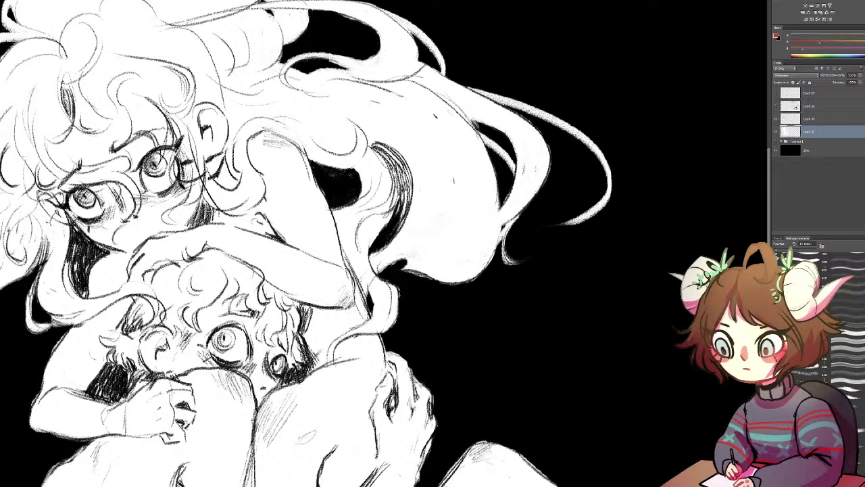
Erase the hatched crescent between the back hair locks and clean the edge of the neighbouring gap by the shoulder
left_click_drag(398, 149, 389, 214)
mouse_move(400, 171)
left_mouse_down()
mouse_move(391, 209)
mouse_move(392, 181)
mouse_move(395, 213)
mouse_move(400, 201)
left_mouse_up()
mouse_move(387, 224)
left_mouse_down()
mouse_move(380, 231)
mouse_move(390, 233)
left_mouse_up()
left_click_drag(407, 181, 400, 227)
left_click_drag(388, 156, 397, 170)
left_click_drag(408, 179, 407, 208)
mouse_move(380, 146)
left_mouse_down()
mouse_move(410, 180)
mouse_move(408, 201)
left_mouse_up()
left_click_drag(408, 169, 406, 201)
left_click_drag(383, 145, 405, 167)
left_click_drag(376, 142, 367, 150)
left_click_drag(377, 141, 367, 151)
mouse_move(376, 142)
left_mouse_down()
mouse_move(402, 161)
mouse_move(414, 189)
mouse_move(389, 206)
left_mouse_up()
left_click_drag(396, 173, 386, 213)
mouse_move(359, 173)
left_mouse_down()
mouse_move(363, 199)
mouse_move(340, 207)
left_mouse_up()
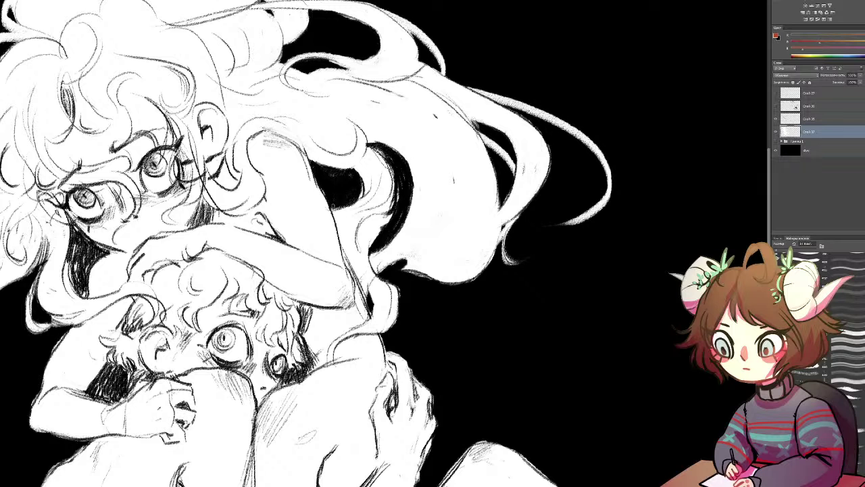
Erase the hatched sliver between the upper figure's neck and side lock, and sample the silhouette's white
left_click_drag(363, 165, 573, 125)
mouse_move(286, 217)
left_mouse_down()
mouse_move(289, 247)
mouse_move(287, 234)
left_mouse_up()
left_click_drag(282, 210, 289, 248)
left_click_drag(286, 219, 293, 234)
left_click_drag(287, 238, 294, 258)
left_click_drag(289, 241, 296, 259)
mouse_move(294, 245)
left_mouse_down()
mouse_move(298, 258)
mouse_move(283, 255)
mouse_move(286, 267)
mouse_move(296, 262)
left_mouse_up()
left_click(275, 268, "alt")
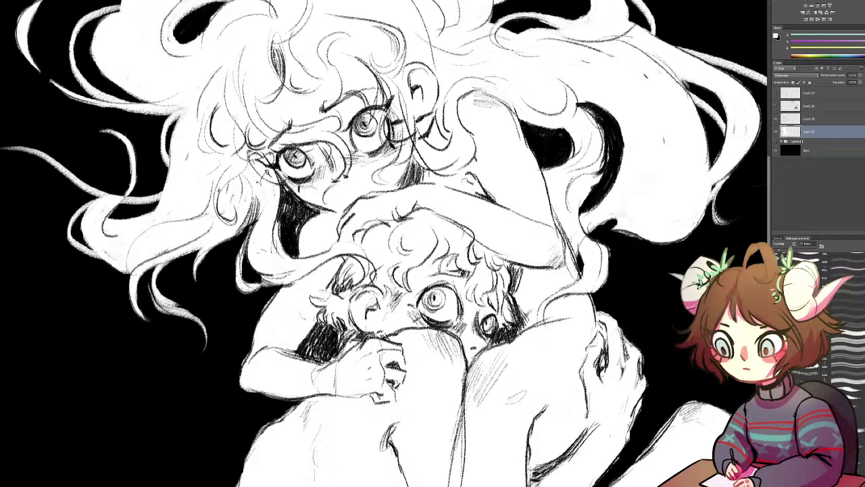
key("ctrl+minus")
key("ctrl+minus")
key("ctrl+minus")
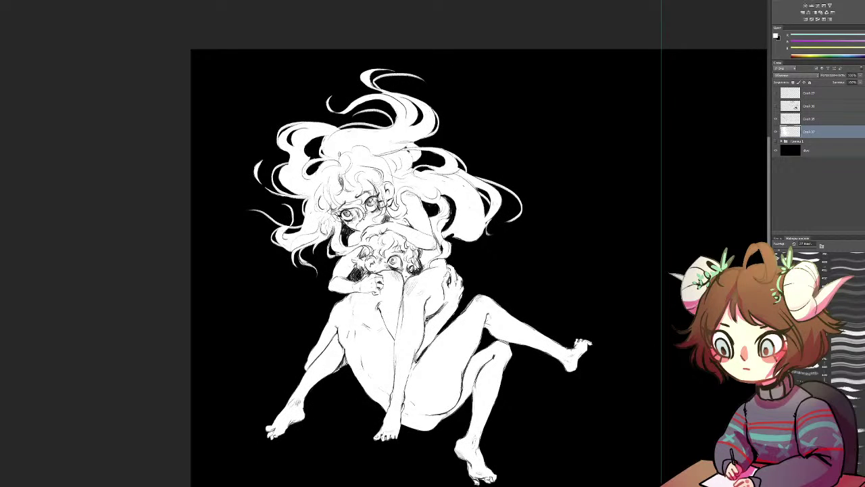
mouse_move(422, 152)
left_mouse_down()
mouse_move(425, 168)
mouse_move(416, 165)
left_mouse_up()
key("ctrl+z")
key("e")
left_click_drag(472, 221, 459, 238)
mouse_move(455, 244)
left_mouse_down()
mouse_move(476, 203)
mouse_move(462, 238)
left_mouse_up()
key("ctrl+z")
key("ctrl+z")
key("ctrl+z")
Erase curved slits into the large lock hanging behind the shoulder to split it into separate strands
left_click_drag(465, 200, 450, 241)
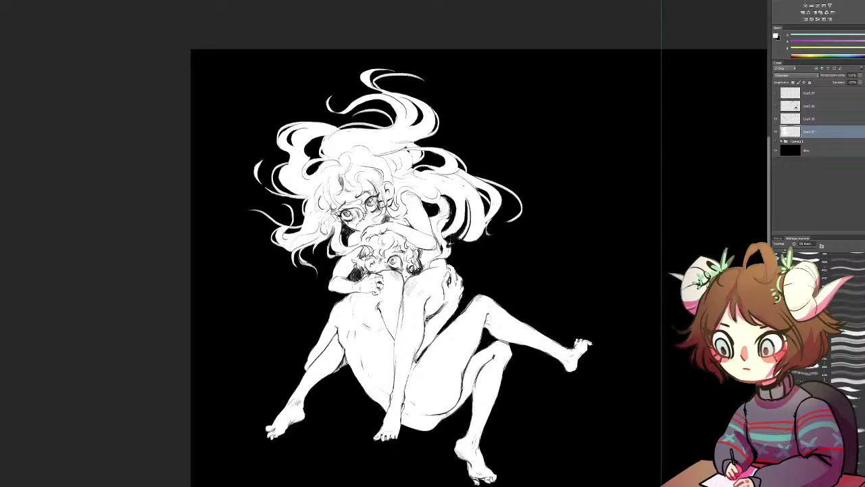
left_click_drag(464, 199, 450, 234)
left_click_drag(459, 185, 465, 214)
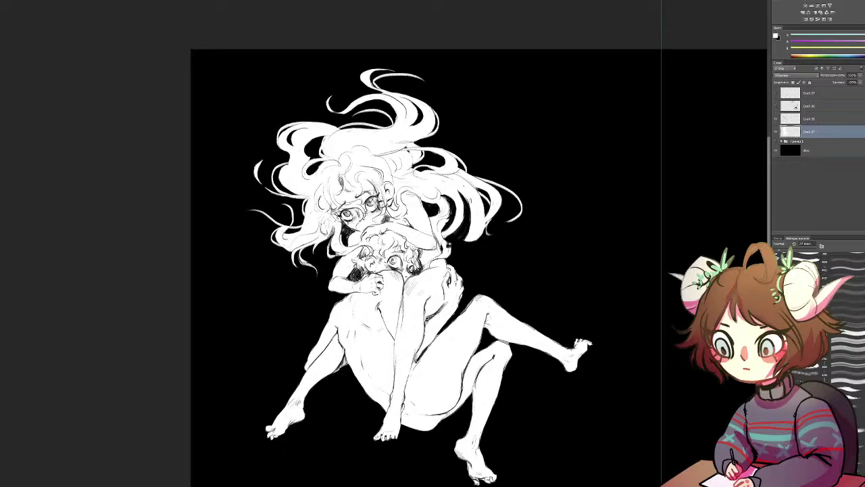
left_click_drag(446, 238, 463, 242)
left_click_drag(460, 191, 462, 221)
left_click_drag(466, 198, 469, 215)
Paint thin white stray hairs curling out on both sides of the hair, redoing the first attempts
left_click_drag(487, 228, 493, 239)
left_click_drag(477, 186, 539, 176)
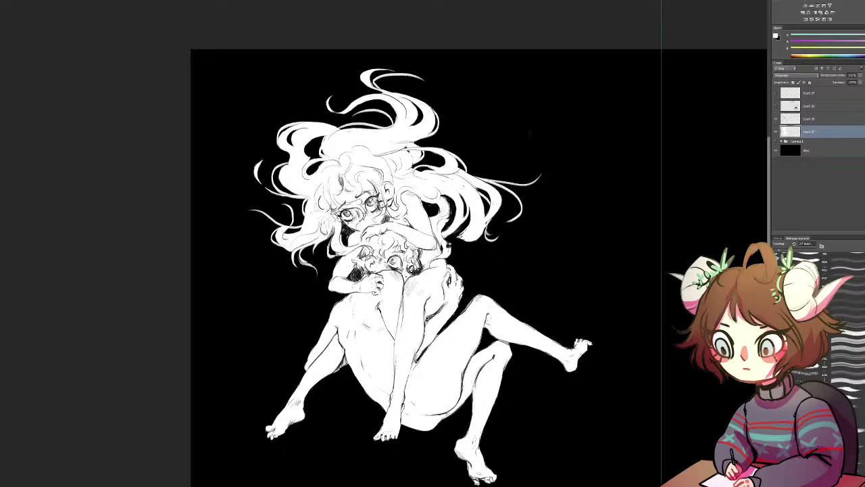
key("ctrl+z")
left_click_drag(473, 150, 503, 177)
left_click_drag(294, 202, 241, 162)
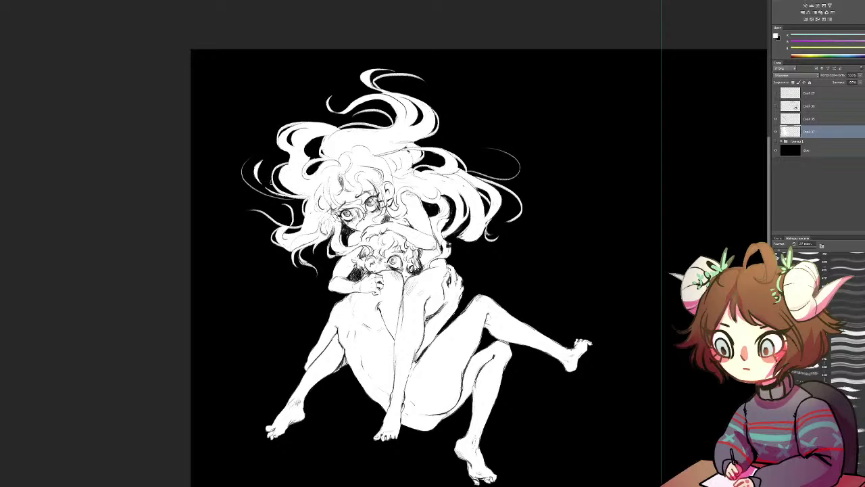
key("ctrl+z")
left_click_drag(256, 169, 256, 143)
Add a new layer clipped to the white silhouette, group it with the silhouette and line art, and select the clipped layer
key("ctrl+shift+alt+n")
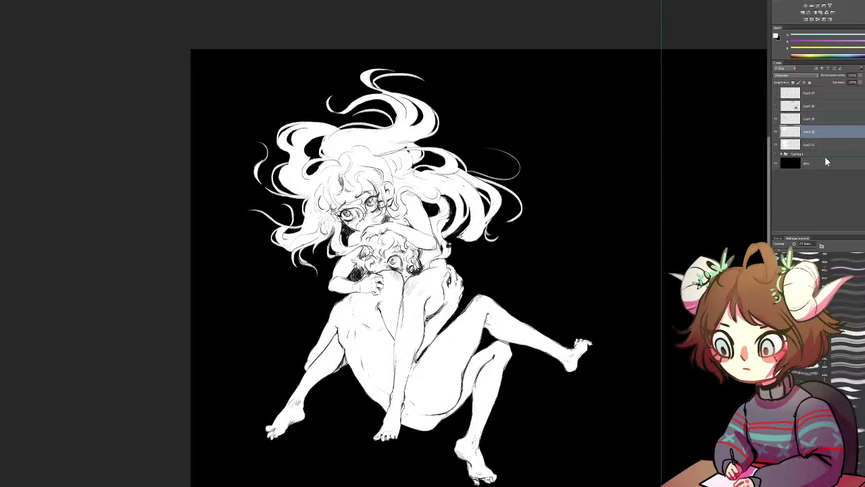
left_click_drag(792, 137, 811, 144)
left_click(826, 120, "shift")
key("ctrl+g")
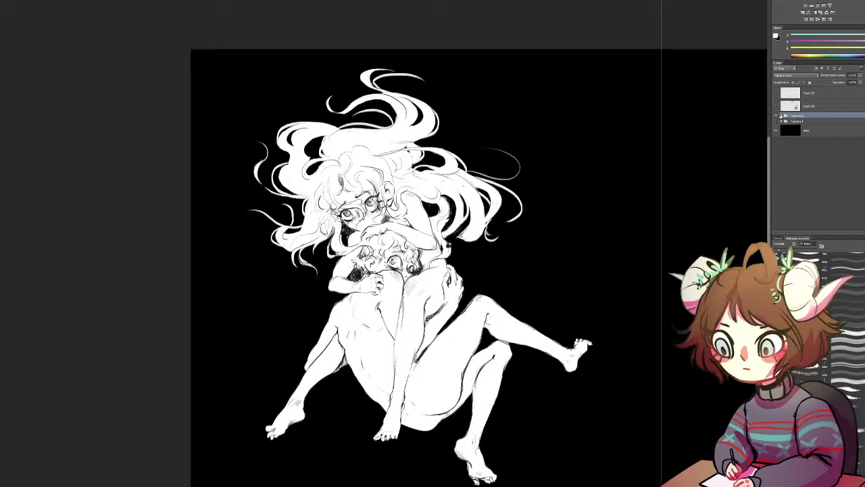
left_click(781, 117)
left_click(799, 138)
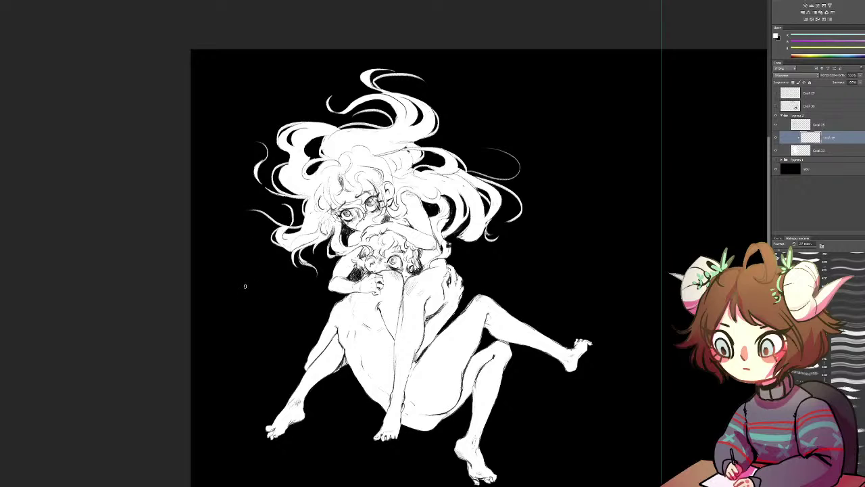
Shade the upper figure's face with soft black beneath both eyes, beside the nose and along the cheek
key("x")
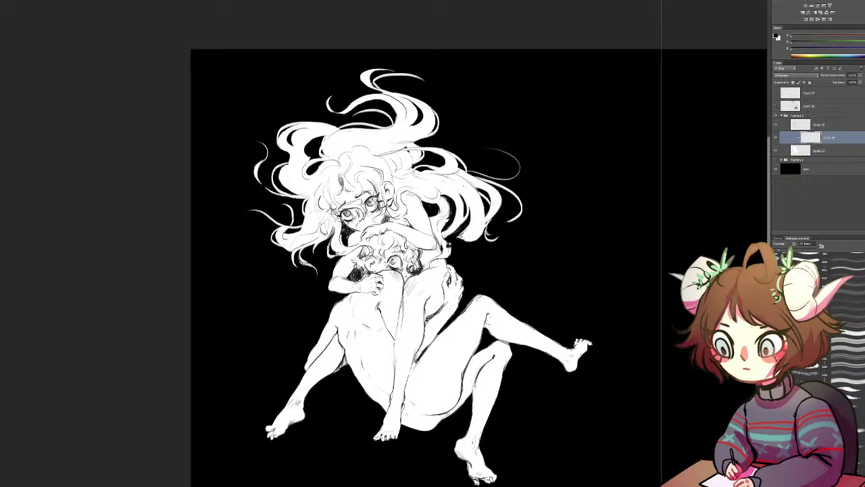
scroll(845, 304, "down", 10)
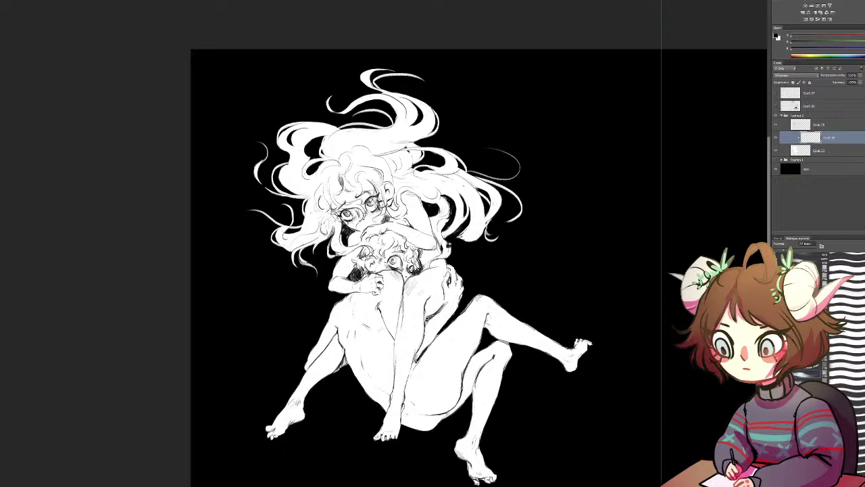
scroll(371, 239, "up", 7)
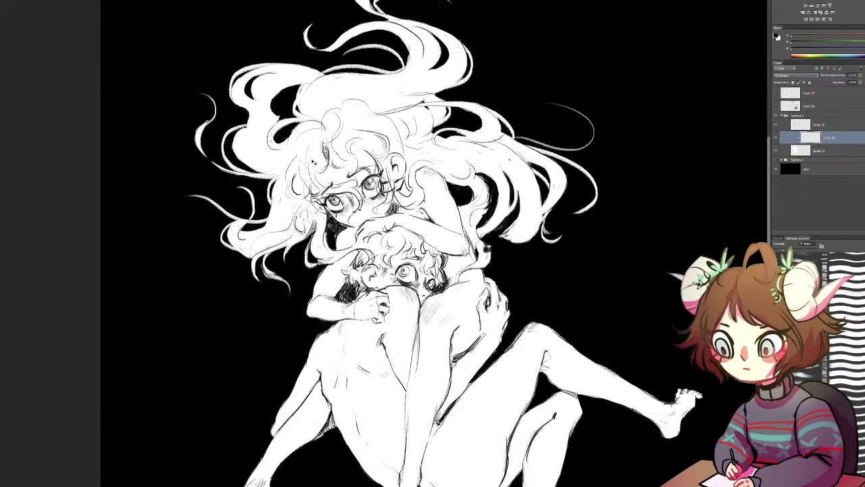
mouse_move(416, 71)
left_mouse_down()
mouse_move(405, 101)
mouse_move(371, 136)
mouse_move(297, 135)
mouse_move(287, 157)
mouse_move(256, 170)
mouse_move(240, 166)
mouse_move(317, 149)
left_mouse_up()
left_click_drag(320, 180, 383, 295)
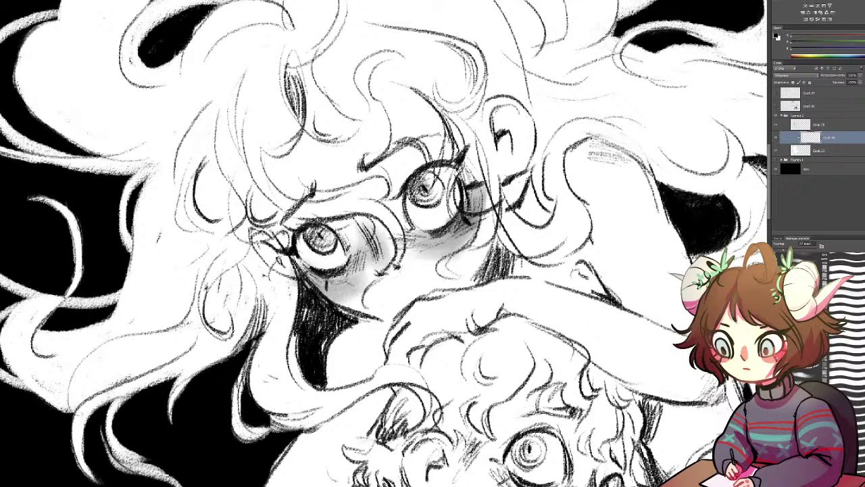
mouse_move(379, 270)
left_mouse_down()
mouse_move(365, 223)
mouse_move(386, 266)
left_mouse_up()
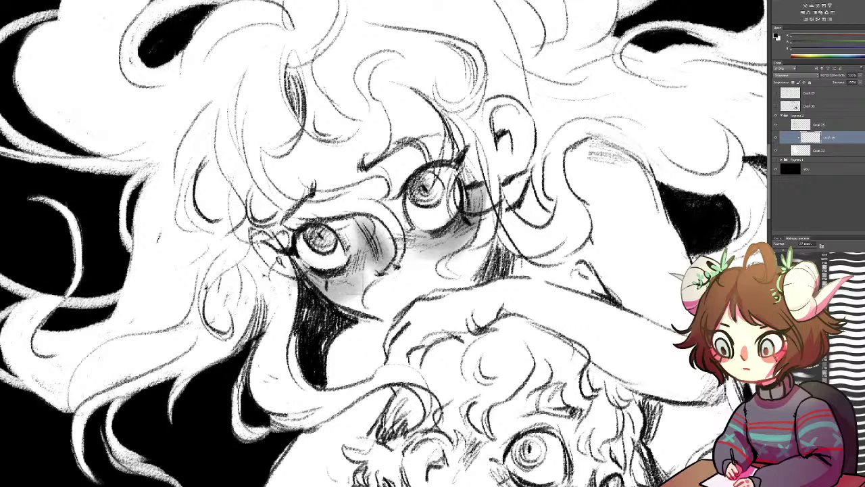
mouse_move(311, 277)
left_mouse_down()
mouse_move(351, 277)
mouse_move(338, 296)
mouse_move(359, 295)
left_mouse_up()
mouse_move(417, 240)
left_mouse_down()
mouse_move(391, 252)
mouse_move(446, 233)
mouse_move(470, 209)
left_mouse_up()
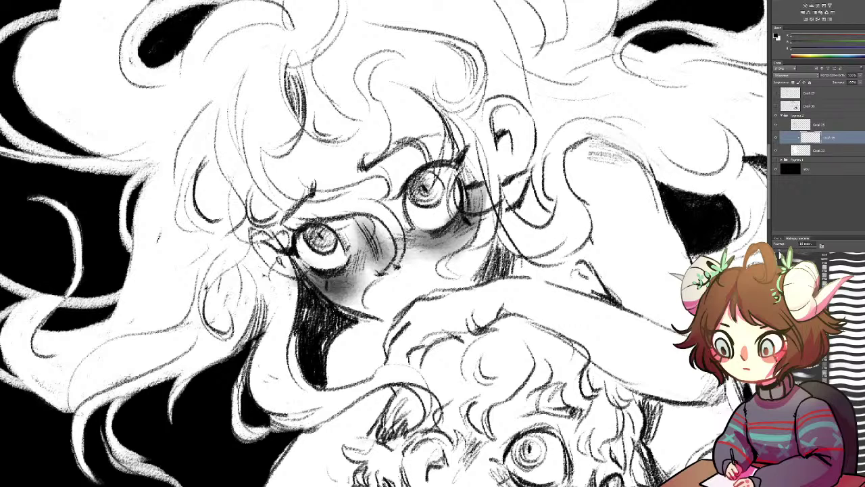
Shade the upper figure's fully visible ear with soft black and refine its inner area, stepping back some strokes
mouse_move(484, 112)
left_mouse_down()
mouse_move(484, 120)
mouse_move(516, 116)
mouse_move(512, 104)
mouse_move(497, 125)
mouse_move(510, 120)
mouse_move(506, 136)
mouse_move(517, 148)
mouse_move(522, 101)
mouse_move(502, 166)
mouse_move(512, 158)
mouse_move(495, 162)
mouse_move(511, 150)
left_mouse_up()
key("e")
key("ctrl+alt+z")
key("ctrl+alt+z")
key("ctrl+alt+z")
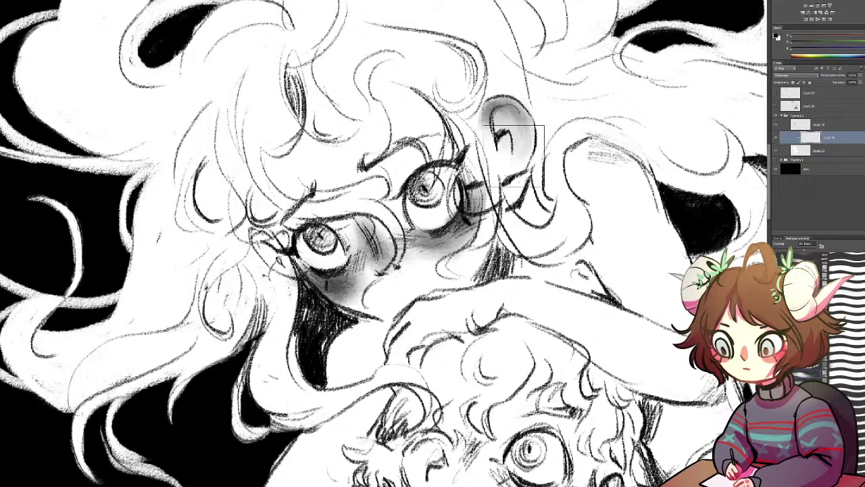
left_click_drag(521, 125, 507, 156)
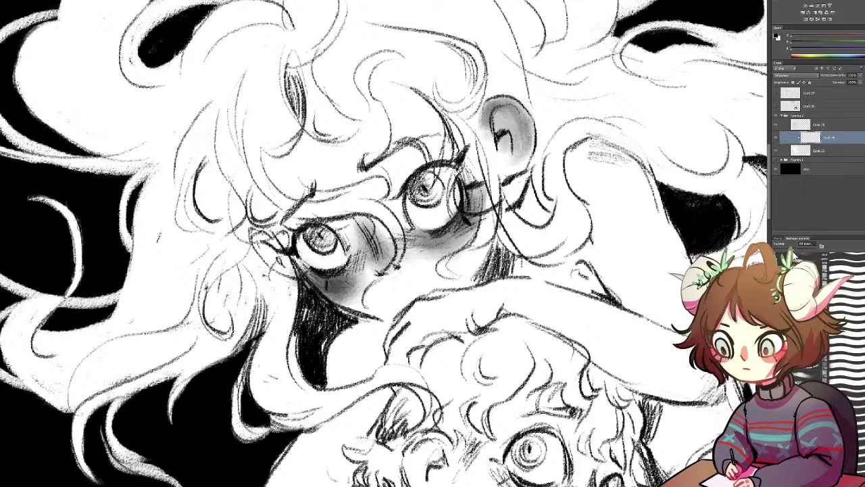
left_click_drag(508, 146, 489, 149)
Add soft black shading to the upper figure's other ear and along the underside of the jaw
key("b")
left_click_drag(255, 237, 282, 265)
mouse_move(365, 319)
left_mouse_down()
mouse_move(352, 327)
mouse_move(381, 323)
mouse_move(341, 310)
left_mouse_up()
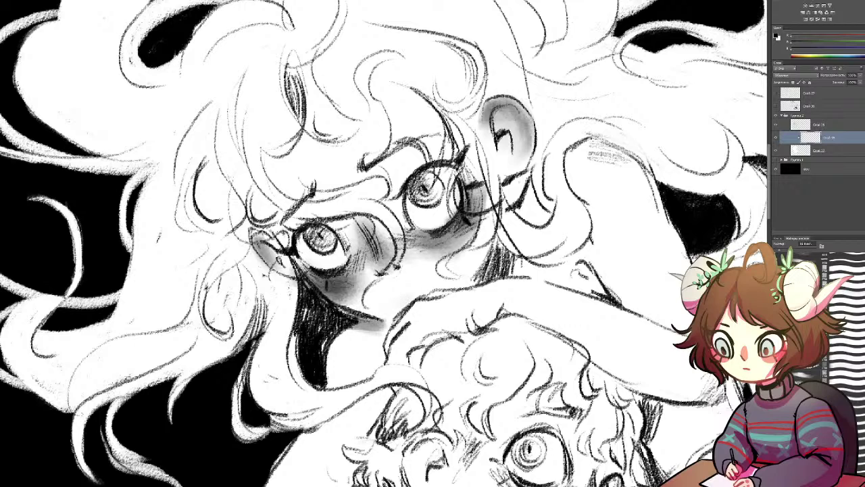
Shade the upper figure's neck below the jaw and the top of the bare shoulder with soft black
left_click_drag(298, 331, 296, 368)
mouse_move(346, 340)
left_mouse_down()
mouse_move(334, 356)
mouse_move(335, 380)
mouse_move(369, 344)
left_mouse_up()
mouse_move(614, 169)
left_mouse_down()
mouse_move(579, 155)
mouse_move(595, 146)
mouse_move(584, 142)
mouse_move(577, 162)
mouse_move(625, 191)
left_mouse_up()
mouse_move(585, 150)
left_mouse_down()
mouse_move(607, 194)
mouse_move(593, 159)
mouse_move(630, 179)
mouse_move(618, 146)
mouse_move(632, 169)
mouse_move(590, 157)
mouse_move(616, 161)
mouse_move(608, 203)
left_mouse_up()
Shade the upper figure's brow area and forehead beneath the fringe with light, soft black
left_click_drag(449, 247, 407, 106)
left_click_drag(320, 201, 283, 222)
mouse_move(323, 279)
left_mouse_down()
mouse_move(360, 214)
mouse_move(334, 483)
left_mouse_up()
left_click_drag(308, 264, 314, 293)
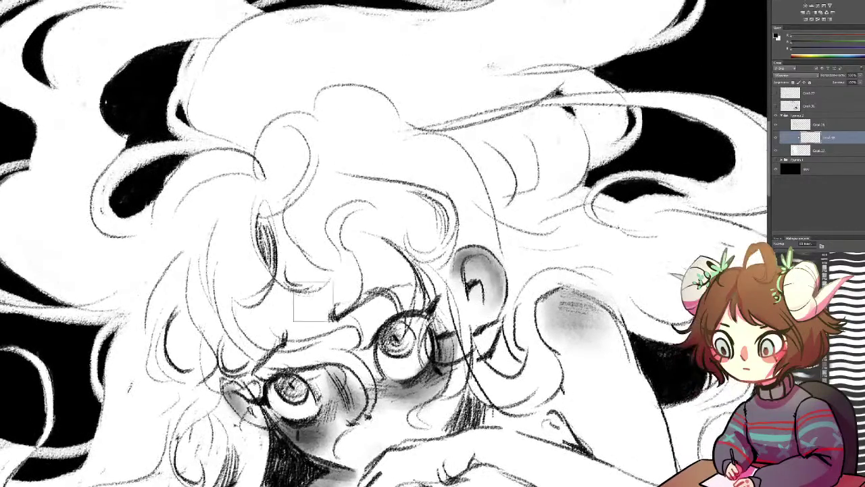
mouse_move(366, 325)
left_mouse_down()
mouse_move(363, 342)
mouse_move(364, 321)
mouse_move(391, 312)
left_mouse_up()
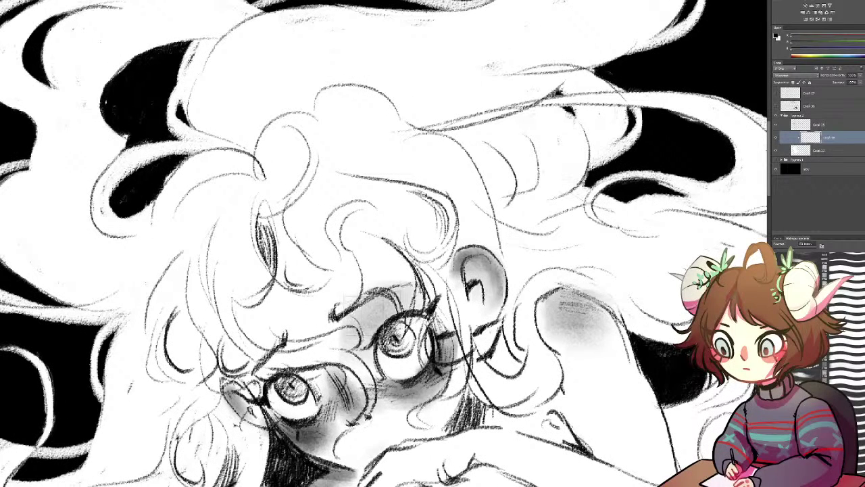
mouse_move(365, 272)
left_mouse_down()
mouse_move(344, 262)
mouse_move(363, 266)
left_mouse_up()
mouse_move(298, 356)
left_mouse_down()
mouse_move(338, 372)
mouse_move(440, 376)
mouse_move(450, 274)
mouse_move(492, 224)
left_mouse_up()
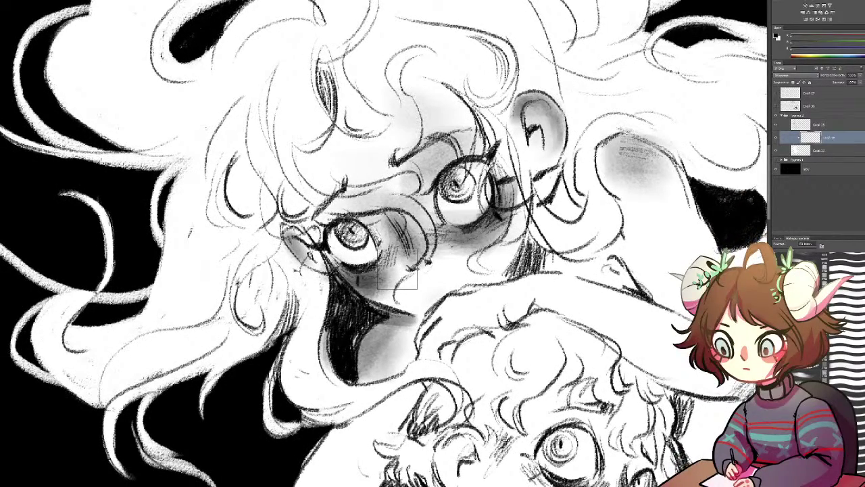
Shade the lower figure's bent elbow, wrist and clenched hand with soft black, stepping back and redoing the hand strokes
mouse_move(305, 362)
left_mouse_down()
mouse_move(304, 180)
mouse_move(285, 122)
left_mouse_up()
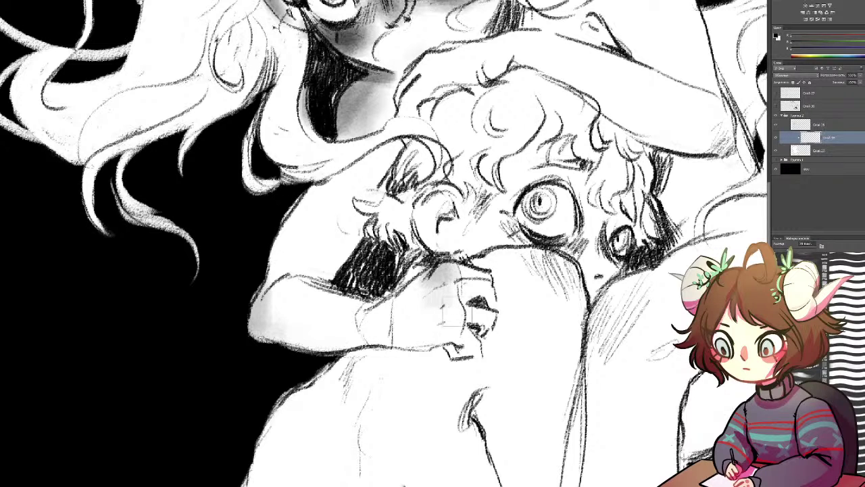
key("ctrl+alt+z")
key("ctrl+alt+z")
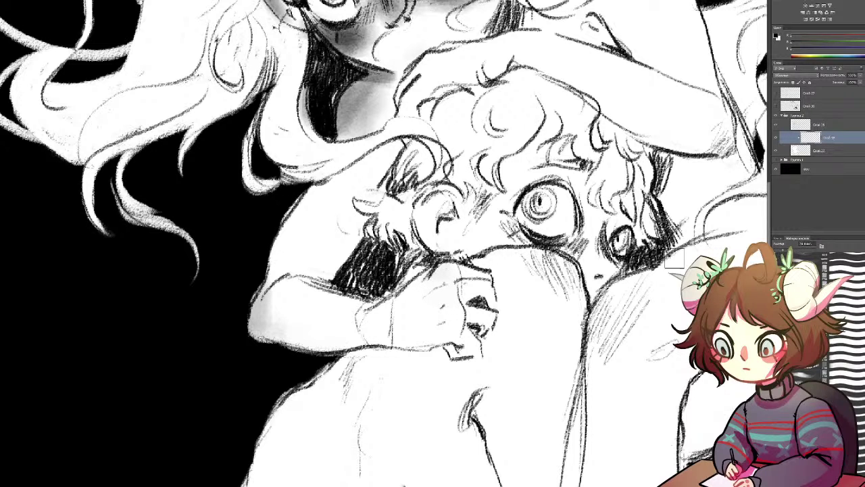
mouse_move(444, 272)
left_mouse_down()
mouse_move(431, 298)
mouse_move(441, 300)
mouse_move(416, 307)
mouse_move(439, 303)
mouse_move(442, 274)
mouse_move(428, 278)
mouse_move(439, 266)
mouse_move(441, 295)
mouse_move(419, 309)
mouse_move(443, 321)
mouse_move(423, 329)
mouse_move(433, 341)
mouse_move(410, 340)
mouse_move(371, 311)
mouse_move(364, 332)
left_mouse_up()
key("ctrl+z")
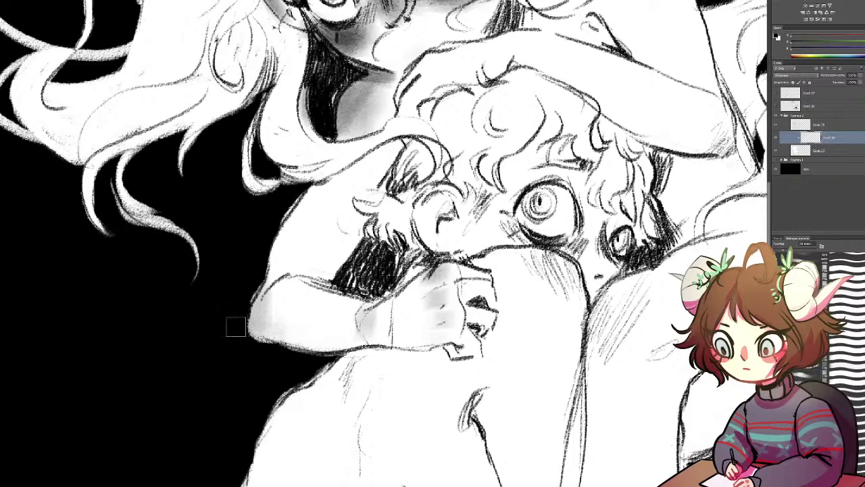
left_click_drag(261, 332, 257, 317)
Shade the lower figure's ear, the cheek and the area between the eyes with soft black
mouse_move(515, 236)
left_mouse_down()
mouse_move(497, 217)
mouse_move(499, 237)
mouse_move(436, 206)
mouse_move(455, 200)
mouse_move(432, 218)
mouse_move(423, 202)
mouse_move(446, 193)
left_mouse_up()
mouse_move(607, 243)
left_mouse_down()
mouse_move(594, 233)
mouse_move(557, 242)
mouse_move(596, 211)
mouse_move(607, 262)
left_mouse_up()
left_click_drag(611, 213, 594, 257)
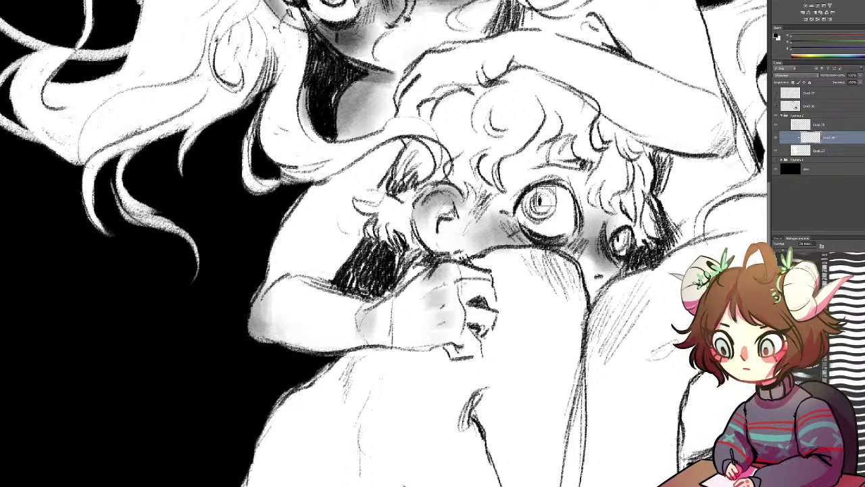
Shade the raised knee directly below the lower figure's face and the upper arm beside the dark hair gap
mouse_move(509, 231)
left_mouse_down()
mouse_move(505, 244)
mouse_move(568, 250)
mouse_move(524, 265)
mouse_move(562, 290)
mouse_move(514, 268)
left_mouse_up()
mouse_move(533, 297)
left_mouse_down()
mouse_move(556, 349)
mouse_move(571, 302)
left_mouse_up()
mouse_move(276, 273)
left_mouse_down()
mouse_move(325, 241)
mouse_move(288, 271)
mouse_move(341, 288)
mouse_move(297, 266)
mouse_move(336, 271)
mouse_move(381, 189)
mouse_move(339, 248)
mouse_move(390, 195)
mouse_move(390, 228)
mouse_move(387, 218)
mouse_move(376, 270)
left_mouse_up()
left_click_drag(564, 289, 320, 353)
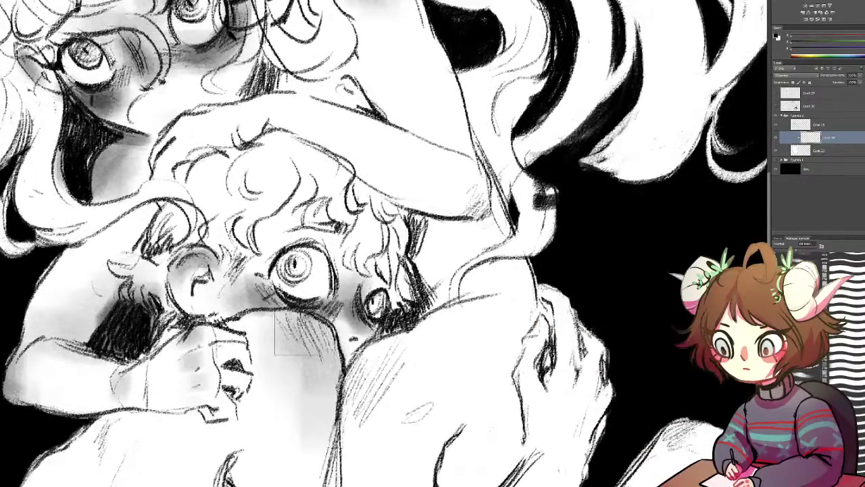
Reselect the clipped shading layer and shade the area beneath the upper figure's raised elbow and the gripping hand
key("ctrl+minus")
key("ctrl+minus")
key("ctrl+minus")
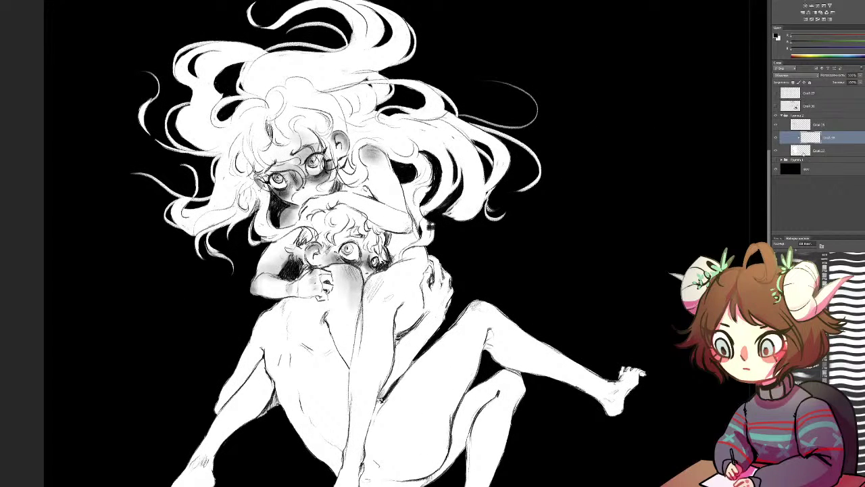
left_click(804, 149)
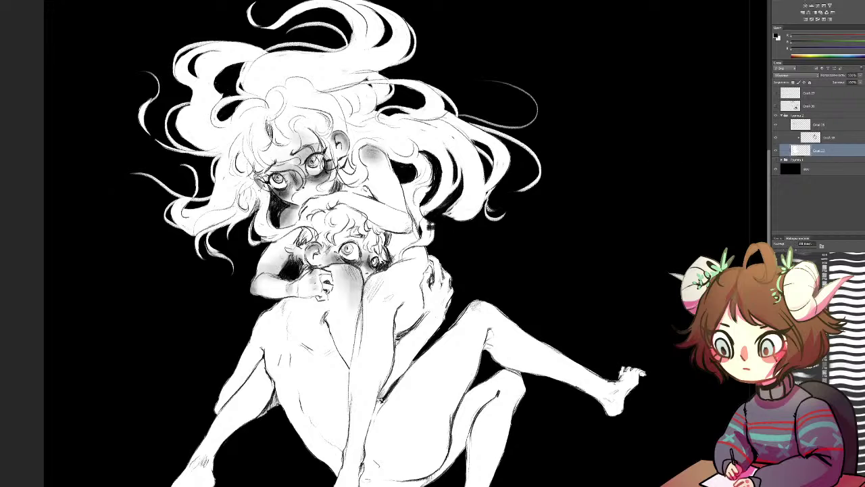
left_click(814, 138)
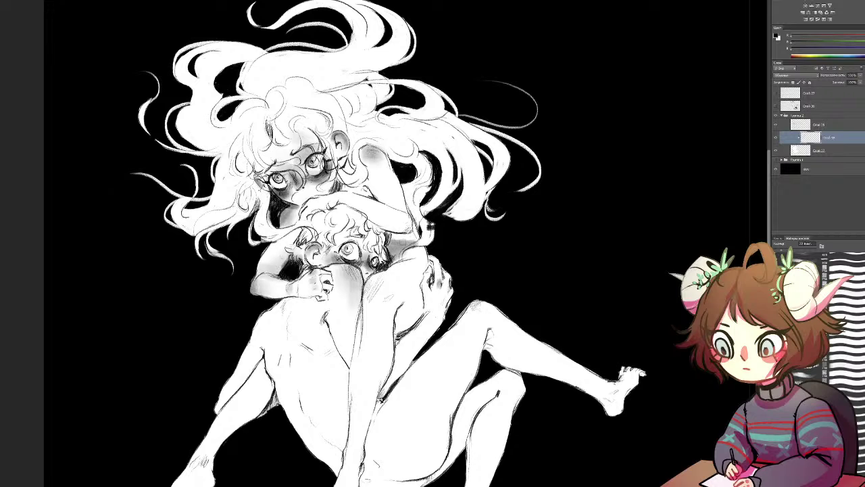
left_click_drag(415, 222, 392, 265)
left_click_drag(411, 229, 410, 248)
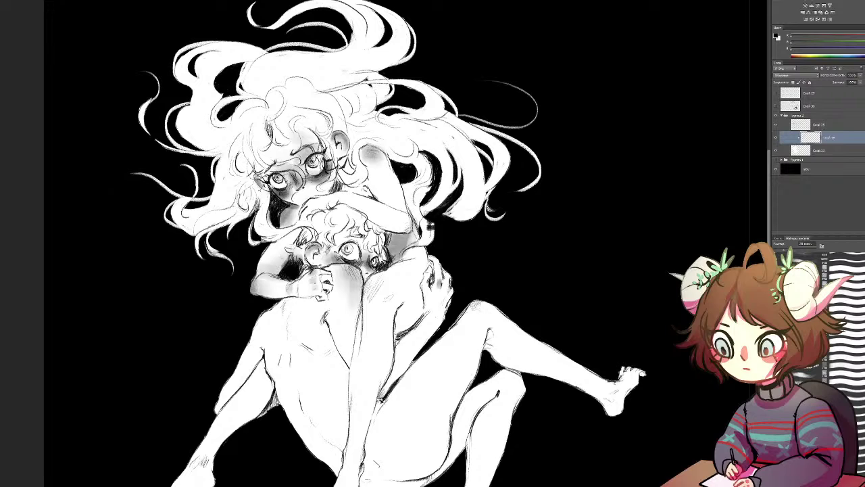
left_click_drag(415, 237, 394, 243)
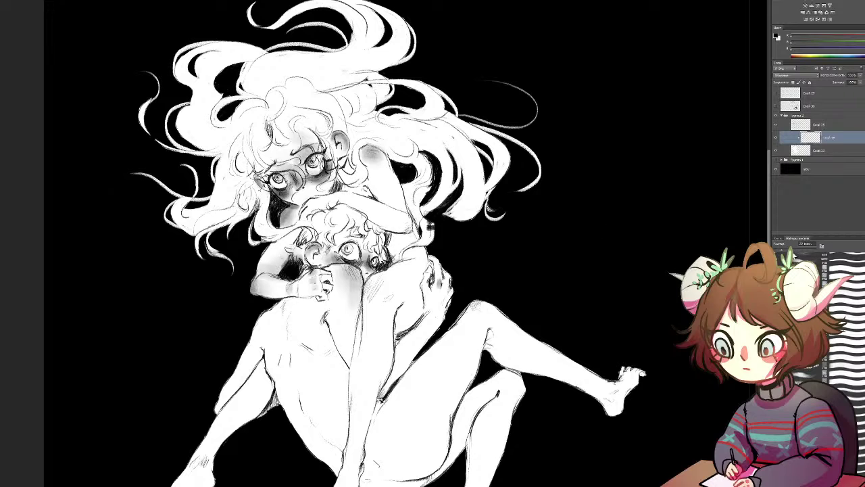
mouse_move(381, 244)
left_mouse_down()
mouse_move(392, 253)
mouse_move(411, 233)
left_mouse_up()
mouse_move(352, 185)
left_mouse_down()
mouse_move(365, 190)
mouse_move(351, 185)
mouse_move(361, 187)
mouse_move(348, 169)
mouse_move(345, 176)
mouse_move(354, 163)
left_mouse_up()
Darken the front of the second raised knee over its hatching with soft black
scroll(379, 248, "up", 2)
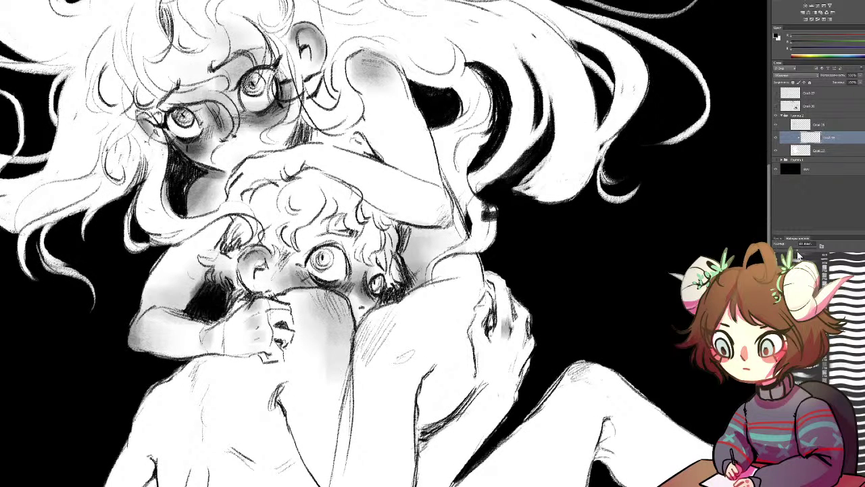
left_click_drag(314, 91, 319, 103)
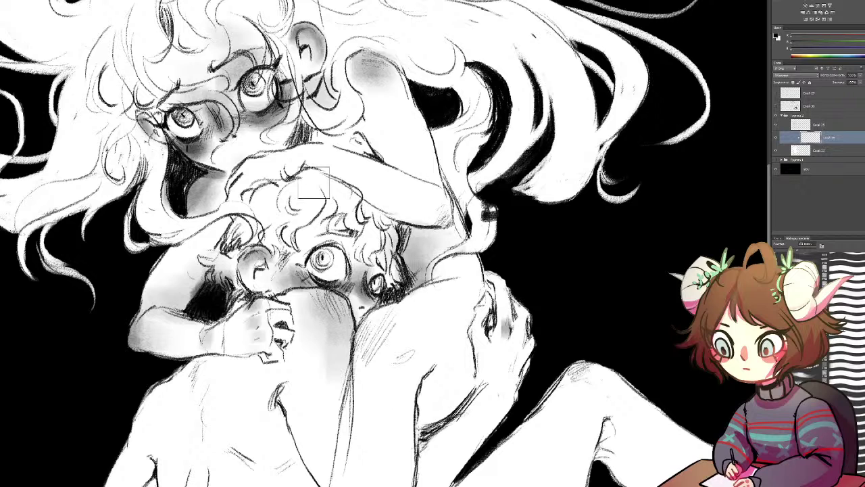
mouse_move(383, 331)
left_mouse_down()
mouse_move(380, 351)
mouse_move(388, 360)
mouse_move(398, 346)
mouse_move(371, 400)
mouse_move(343, 367)
mouse_move(376, 376)
left_mouse_up()
Shade the upper figure's forearm and wrist below the chin using progressively smaller brush sizes
key("bracketleft")
key("bracketleft")
key("bracketleft")
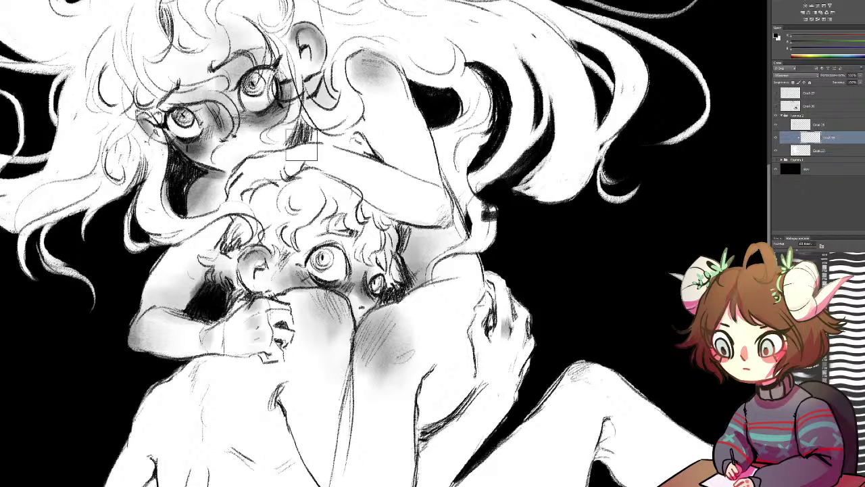
mouse_move(314, 154)
left_mouse_down()
mouse_move(330, 149)
mouse_move(318, 152)
left_mouse_up()
key("bracketleft")
key("bracketleft")
key("bracketleft")
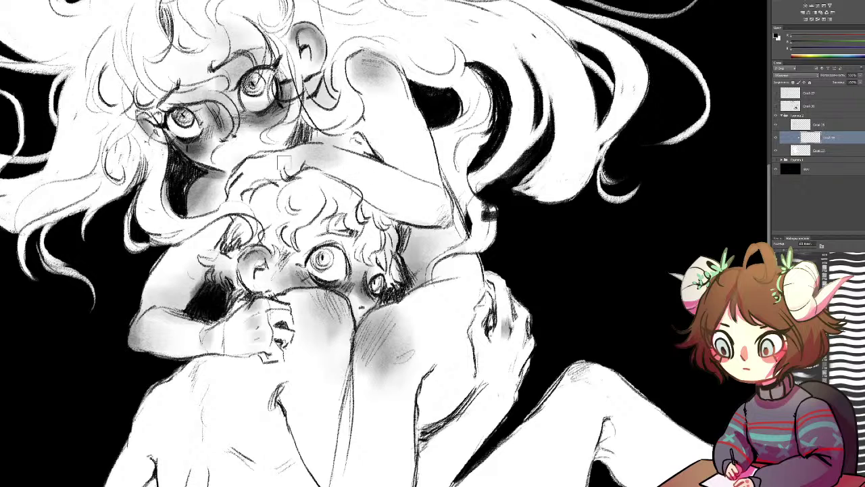
Shade the upper figure's chest between the hair and the folded arm, adjusting the brush size for the narrow areas
key("bracketright")
key("bracketright")
key("bracketright")
key("bracketright")
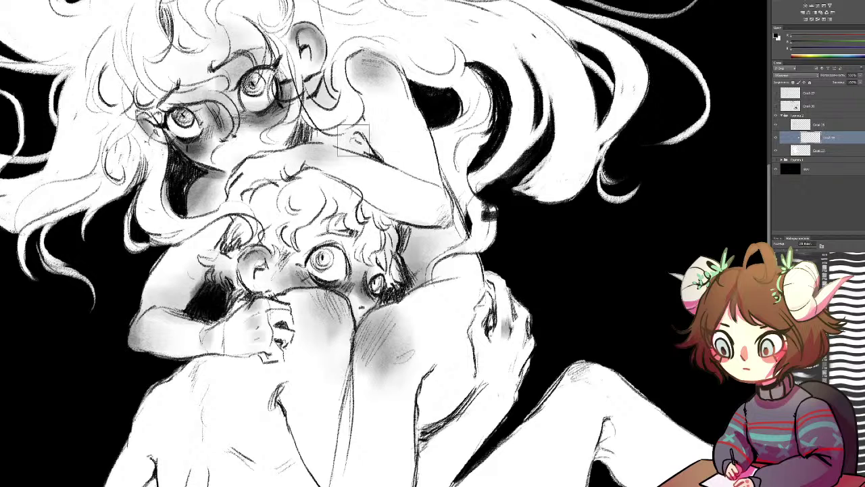
left_click_drag(340, 141, 367, 146)
key("bracketleft")
key("bracketleft")
key("bracketleft")
key("bracketleft")
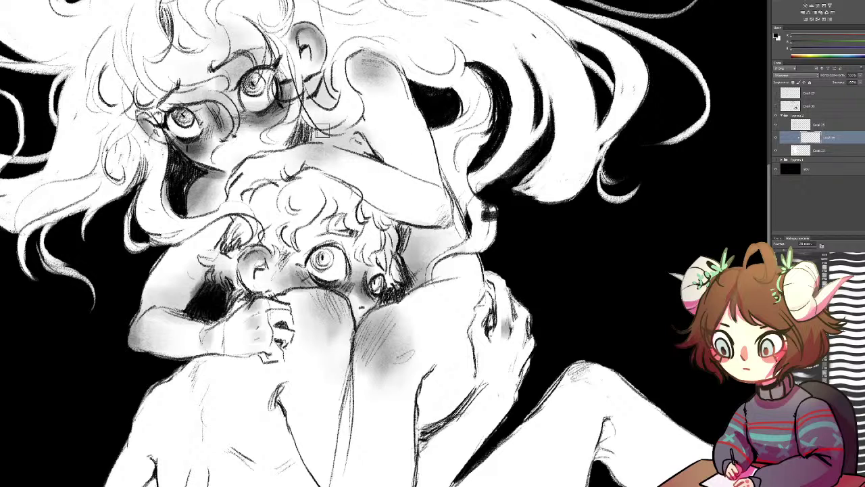
key("bracketright")
key("bracketright")
key("bracketright")
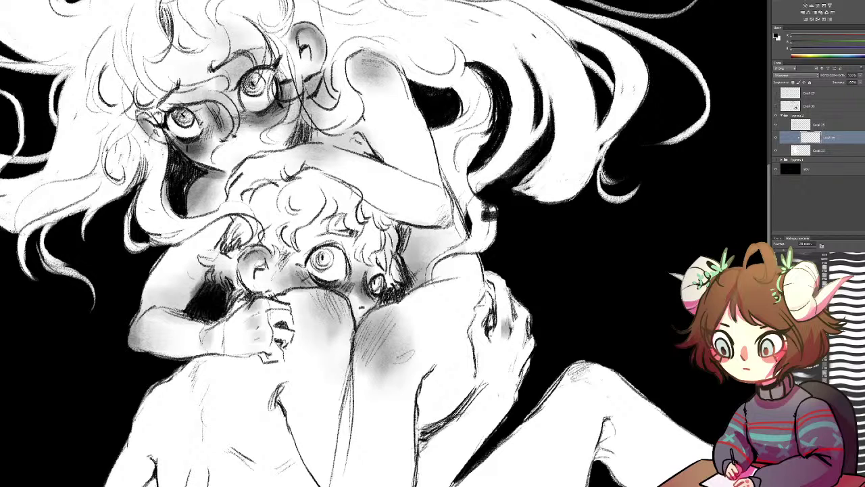
Shade the hand resting on the lower figure's head and add soft black among the curls above the eye
mouse_move(296, 149)
left_mouse_down()
mouse_move(275, 155)
mouse_move(293, 156)
left_mouse_up()
key("r")
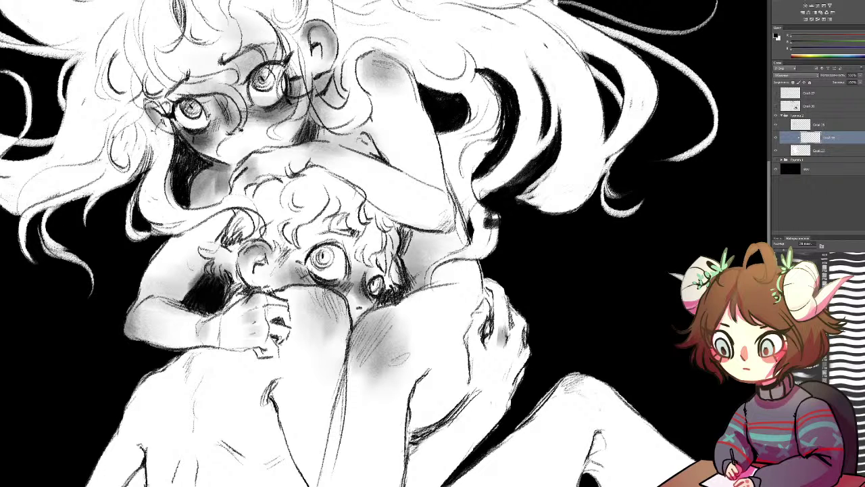
key("ctrl+z")
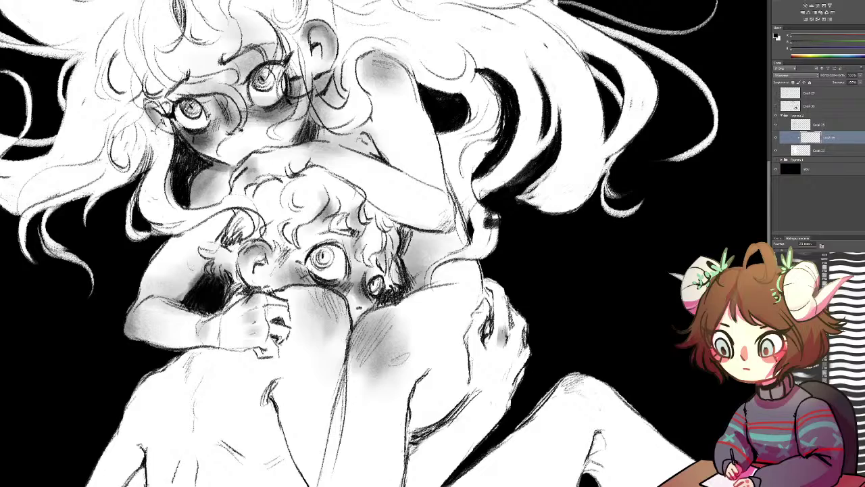
Shade the crease beneath the lower figure's shoulder and the tip of the bent limb beside it
mouse_move(228, 437)
left_mouse_down()
mouse_move(295, 318)
mouse_move(306, 315)
left_mouse_up()
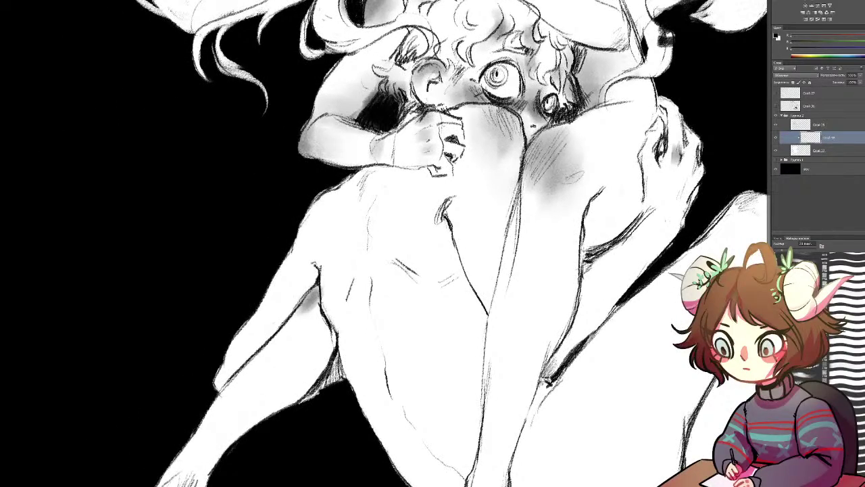
left_click_drag(206, 371, 233, 389)
left_click_drag(213, 436, 350, 237)
Shade the lower-left foot from the heel to the toes, alternating between Brush and Eraser to refine the tones
mouse_move(368, 303)
left_mouse_down()
mouse_move(353, 333)
mouse_move(325, 317)
mouse_move(294, 366)
mouse_move(299, 330)
mouse_move(301, 343)
mouse_move(290, 326)
mouse_move(280, 346)
mouse_move(289, 354)
mouse_move(308, 348)
left_mouse_up()
key("b")
key("b")
left_click_drag(298, 350, 307, 345)
key("e")
mouse_move(316, 309)
left_mouse_down()
mouse_move(344, 317)
mouse_move(357, 291)
mouse_move(359, 316)
mouse_move(348, 292)
mouse_move(335, 310)
mouse_move(343, 321)
mouse_move(291, 356)
mouse_move(306, 332)
mouse_move(274, 369)
mouse_move(262, 329)
mouse_move(256, 360)
mouse_move(263, 345)
mouse_move(264, 359)
mouse_move(321, 343)
mouse_move(281, 372)
mouse_move(303, 363)
mouse_move(293, 337)
mouse_move(361, 311)
mouse_move(272, 325)
mouse_move(305, 320)
mouse_move(348, 264)
mouse_move(344, 257)
mouse_move(343, 281)
left_mouse_up()
key("bracketright")
key("bracketright")
key("bracketright")
key("bracketright")
left_click(357, 312)
key("bracketleft")
key("bracketleft")
key("bracketleft")
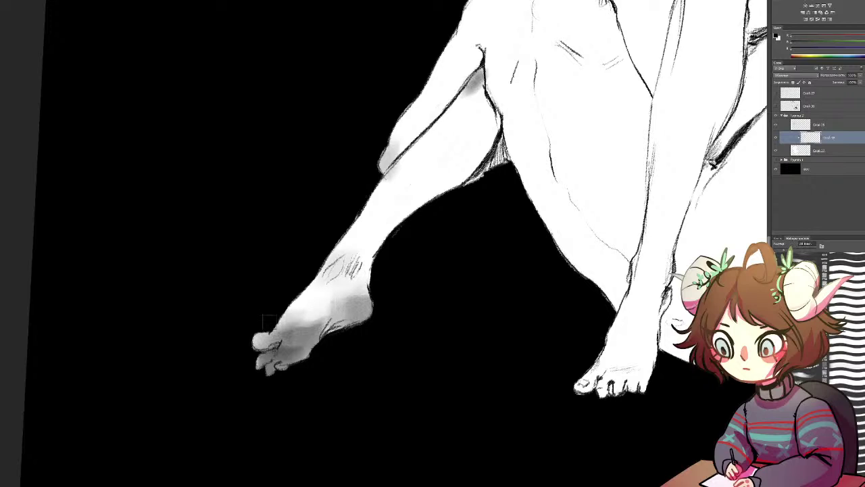
Add soft black shading along the lower-left leg between the dark crease and the ankle
mouse_move(500, 138)
left_mouse_down()
mouse_move(501, 155)
mouse_move(455, 203)
mouse_move(514, 128)
mouse_move(471, 195)
mouse_move(467, 185)
mouse_move(397, 210)
mouse_move(475, 167)
mouse_move(402, 213)
mouse_move(462, 156)
mouse_move(486, 114)
mouse_move(416, 198)
mouse_move(454, 134)
mouse_move(481, 139)
mouse_move(503, 104)
mouse_move(433, 177)
mouse_move(478, 120)
mouse_move(395, 195)
mouse_move(422, 148)
mouse_move(378, 196)
left_mouse_up()
key("bracketleft")
key("bracketleft")
key("bracketleft")
key("bracketleft")
key("bracketleft")
key("bracketright")
key("bracketright")
key("bracketright")
key("bracketright")
key("bracketright")
mouse_move(488, 55)
left_mouse_down()
mouse_move(450, 75)
mouse_move(333, 221)
left_mouse_up()
Shade the upper torso around the short contour lines and along the curved crease, softening the tones with the Eraser
mouse_move(410, 190)
left_mouse_down()
mouse_move(385, 200)
mouse_move(370, 188)
left_mouse_up()
key("e")
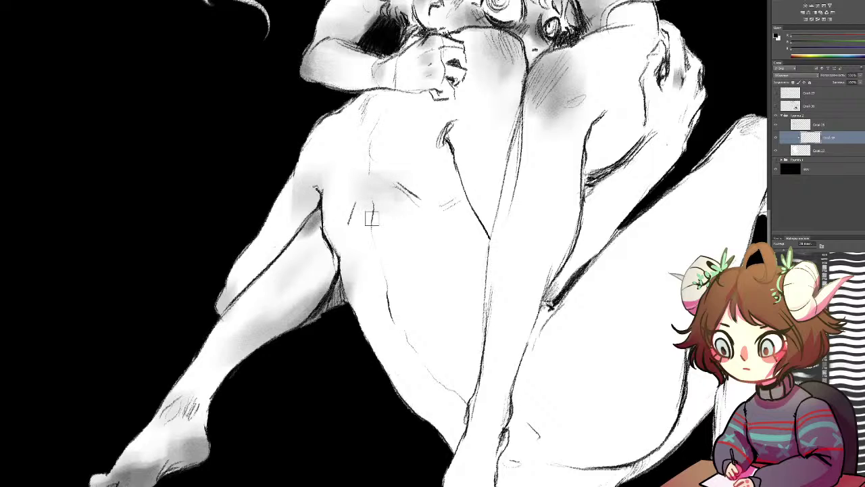
left_click_drag(441, 154, 469, 230)
key("e")
left_click_drag(464, 125, 479, 195)
left_click_drag(431, 142, 443, 206)
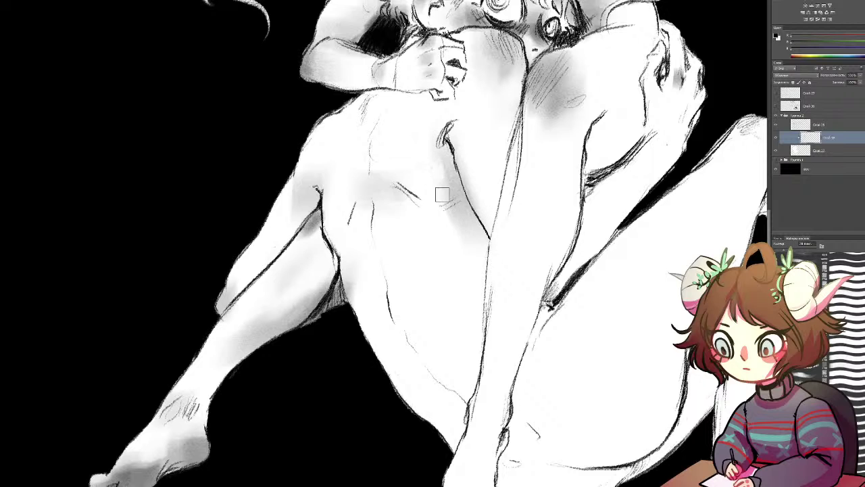
Shade the hollow between the raised shin and the reaching arm and the underside of the thigh with soft black
key("b")
mouse_move(578, 284)
left_mouse_down()
mouse_move(470, 406)
mouse_move(495, 362)
left_mouse_up()
mouse_move(532, 269)
left_mouse_down()
mouse_move(512, 239)
mouse_move(508, 275)
left_mouse_up()
left_click_drag(548, 244, 512, 261)
key("e")
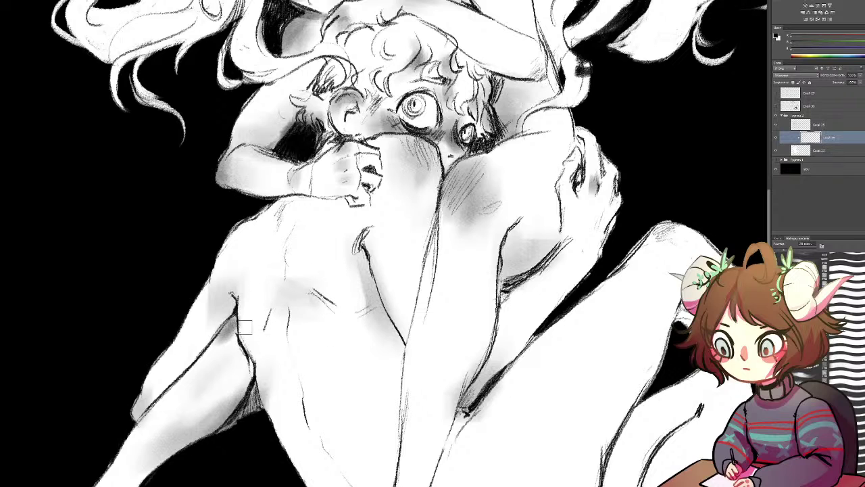
Add light, broad shading across the torso's midsection and along the flank toward the hip
key("bracketright")
key("bracketright")
key("bracketright")
key("bracketright")
mouse_move(345, 359)
left_mouse_down()
mouse_move(378, 369)
mouse_move(368, 390)
mouse_move(393, 400)
mouse_move(351, 406)
left_mouse_up()
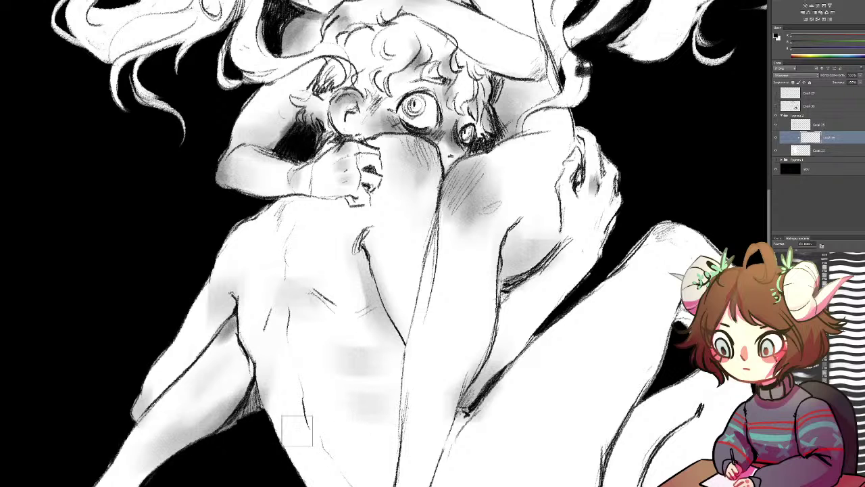
key("bracketleft")
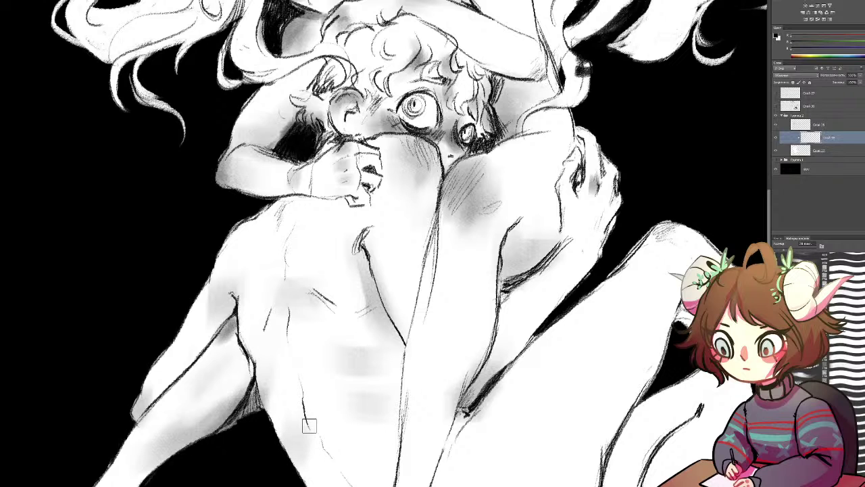
scroll(319, 448, "down", 10)
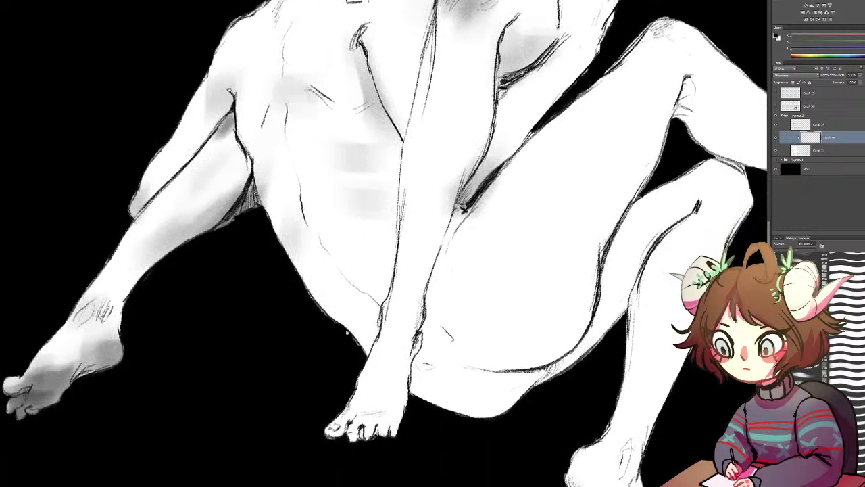
mouse_move(351, 302)
left_mouse_down()
mouse_move(351, 330)
mouse_move(358, 316)
mouse_move(325, 277)
mouse_move(358, 288)
mouse_move(338, 281)
left_mouse_up()
Shade the underside of the large thigh and the buttock below it, blending along the curved outline
key("e")
key("bracketright")
key("bracketright")
key("bracketright")
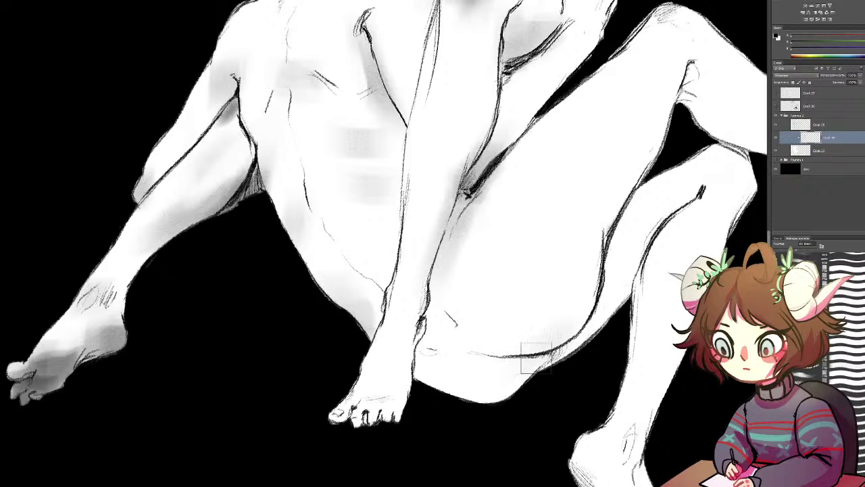
mouse_move(507, 391)
left_mouse_down()
mouse_move(464, 396)
mouse_move(535, 372)
mouse_move(579, 314)
mouse_move(588, 271)
mouse_move(523, 333)
mouse_move(536, 326)
mouse_move(488, 343)
left_mouse_up()
key("bracketleft")
key("bracketleft")
key("bracketleft")
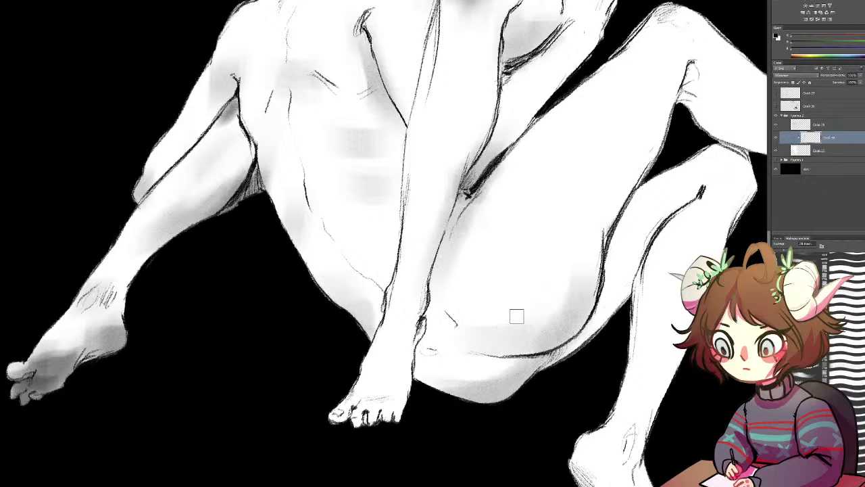
mouse_move(587, 306)
left_mouse_down()
mouse_move(571, 321)
mouse_move(560, 344)
left_mouse_up()
Enlarge the brush and shade the bent leg where it passes behind the large thigh
key("bracketright")
key("bracketright")
key("bracketright")
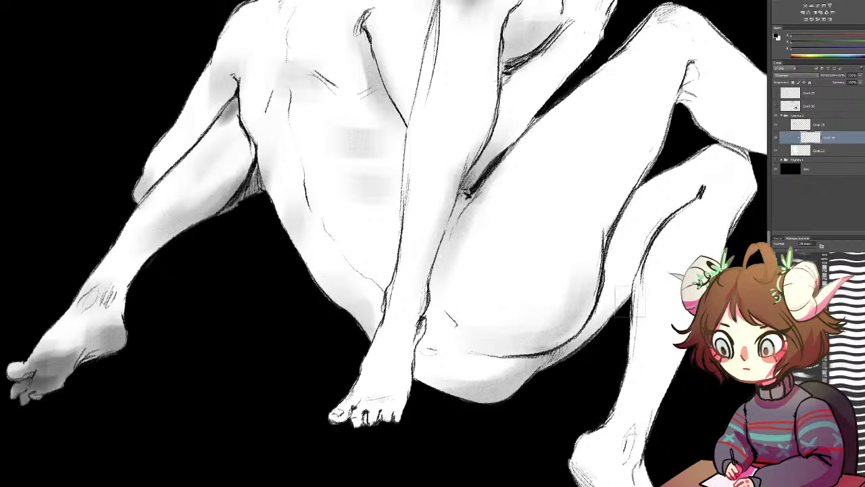
left_click_drag(639, 266, 591, 338)
left_click_drag(625, 250, 610, 304)
left_click_drag(613, 269, 492, 392)
Shade the tops of both bent knees and the forearm below the gripping hand with soft black
left_click_drag(624, 273, 600, 309)
left_click_drag(584, 273, 614, 343)
mouse_move(516, 120)
left_mouse_down()
mouse_move(557, 130)
mouse_move(507, 175)
mouse_move(588, 165)
left_mouse_up()
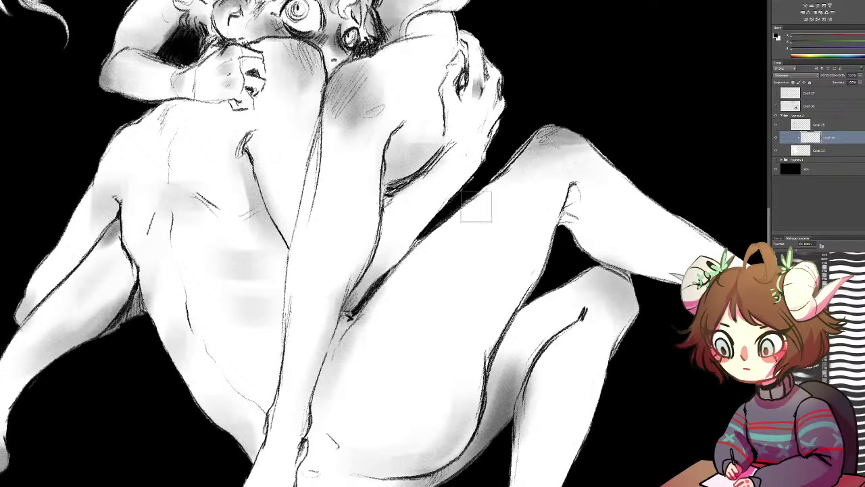
left_click_drag(481, 149, 466, 159)
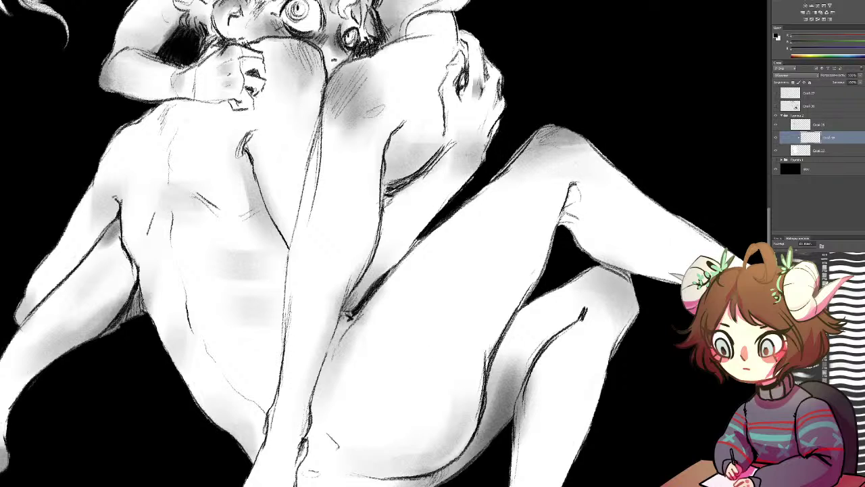
Lightly shade the rounded form beside the gripping hand and blend the soft grey across the torso's midsection
mouse_move(391, 179)
left_mouse_down()
mouse_move(393, 153)
mouse_move(390, 170)
mouse_move(386, 164)
mouse_move(397, 176)
mouse_move(402, 160)
left_mouse_up()
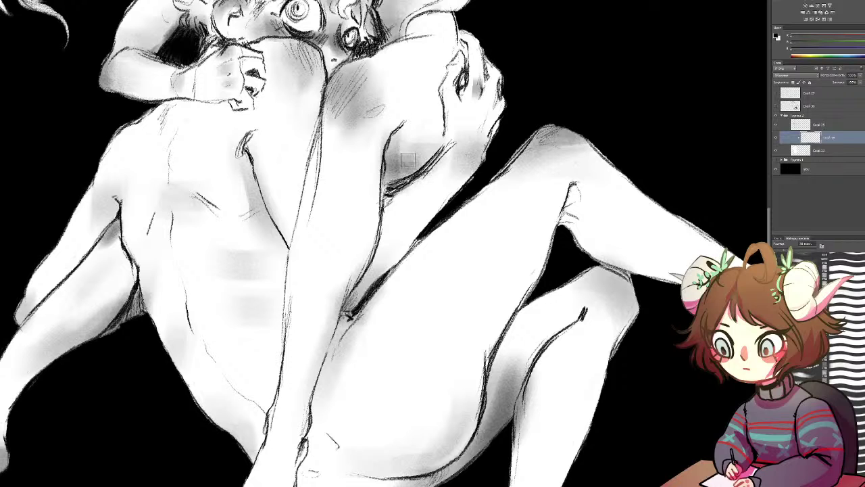
left_click_drag(333, 145, 498, 157)
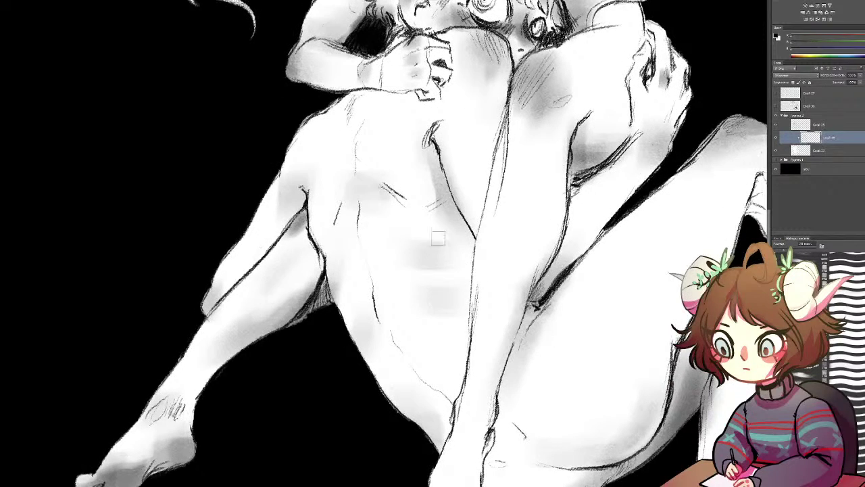
mouse_move(489, 290)
left_mouse_down()
mouse_move(403, 222)
mouse_move(442, 236)
mouse_move(429, 244)
mouse_move(436, 237)
mouse_move(412, 288)
left_mouse_up()
left_click_drag(450, 234, 434, 283)
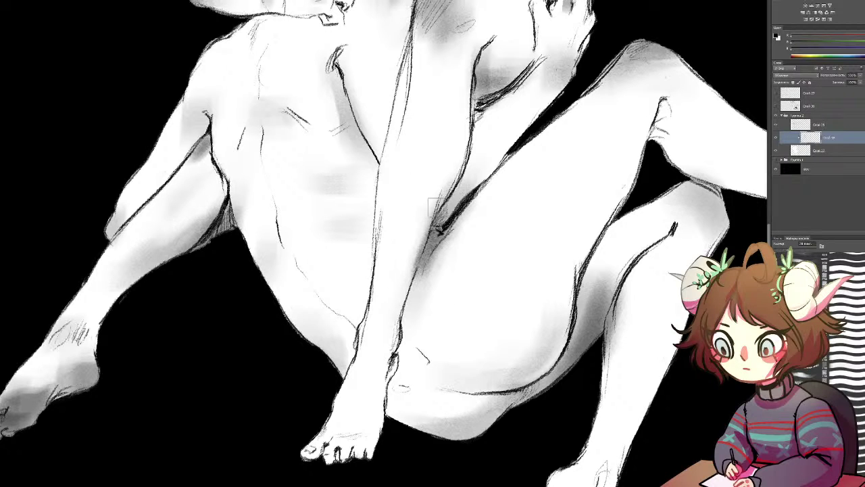
Add faint shading down the central vertical limb and across its foot just above the toes
left_click_drag(415, 47, 397, 120)
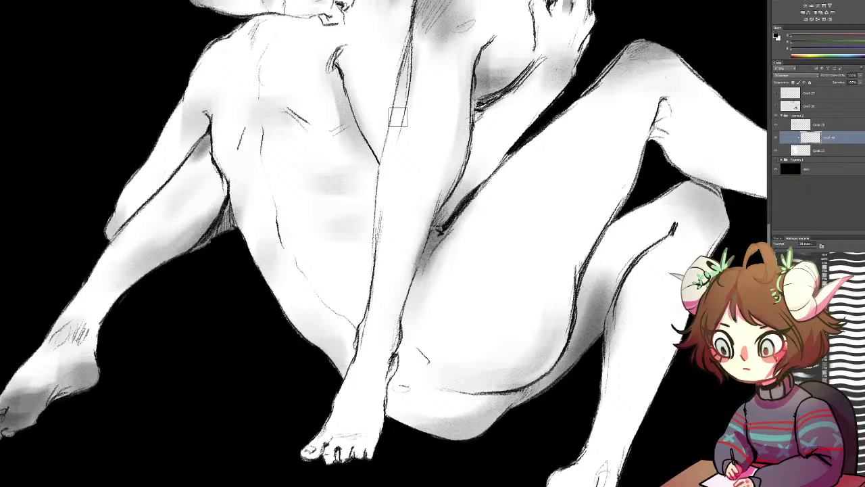
key("e")
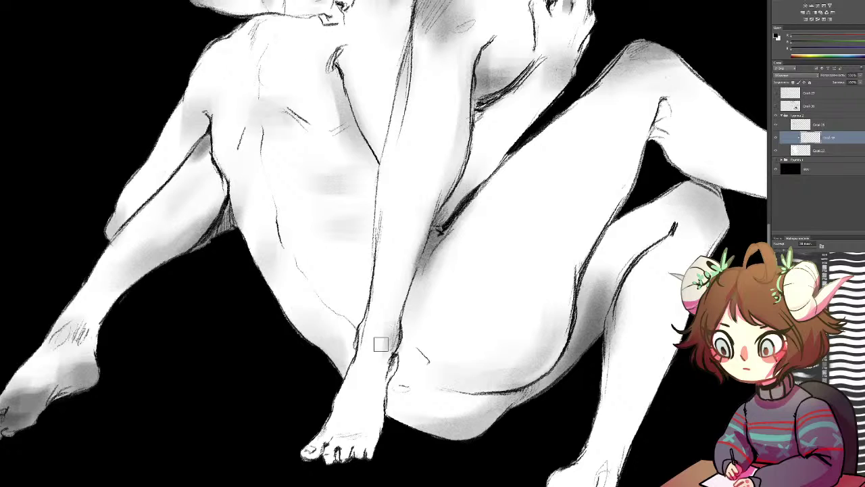
mouse_move(357, 432)
left_mouse_down()
mouse_move(371, 427)
mouse_move(355, 423)
mouse_move(370, 427)
mouse_move(356, 448)
left_mouse_up()
left_click_drag(387, 369, 387, 381)
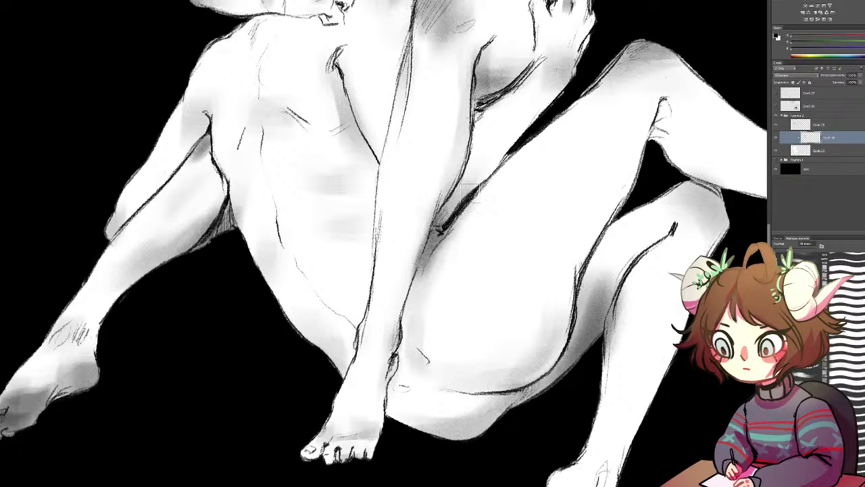
Shade the narrow forearm section between the central limb and the large thigh with soft grey
mouse_move(448, 225)
left_mouse_down()
mouse_move(468, 179)
mouse_move(480, 98)
left_mouse_up()
left_click_drag(480, 98, 472, 173)
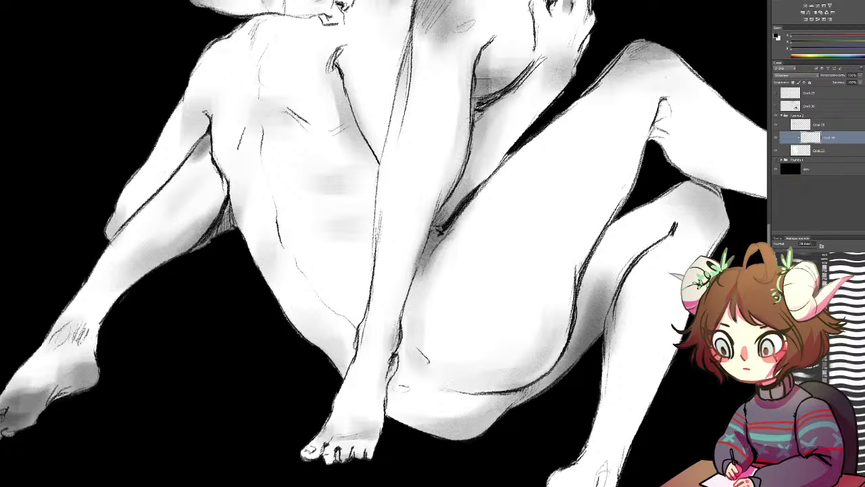
Shade the torso where it meets the central limb, undoing the overly heavy black stroke first
scroll(453, 203, "up", 5)
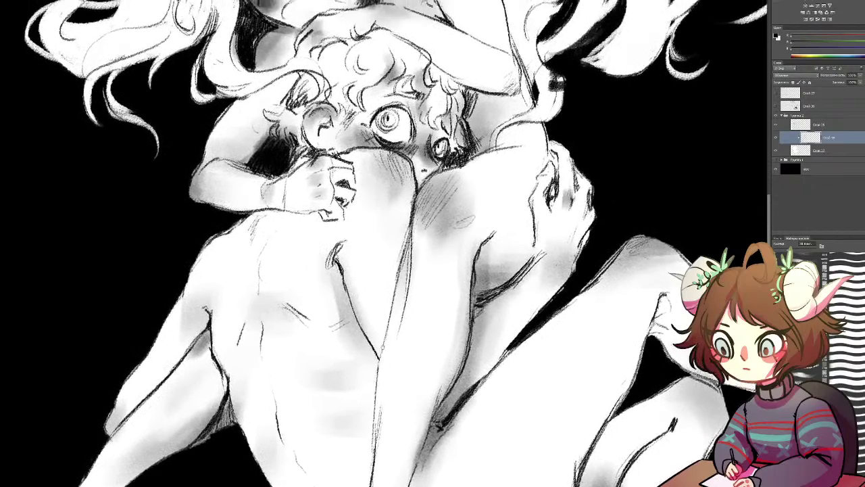
mouse_move(383, 348)
left_mouse_down()
mouse_move(396, 359)
mouse_move(388, 371)
left_mouse_up()
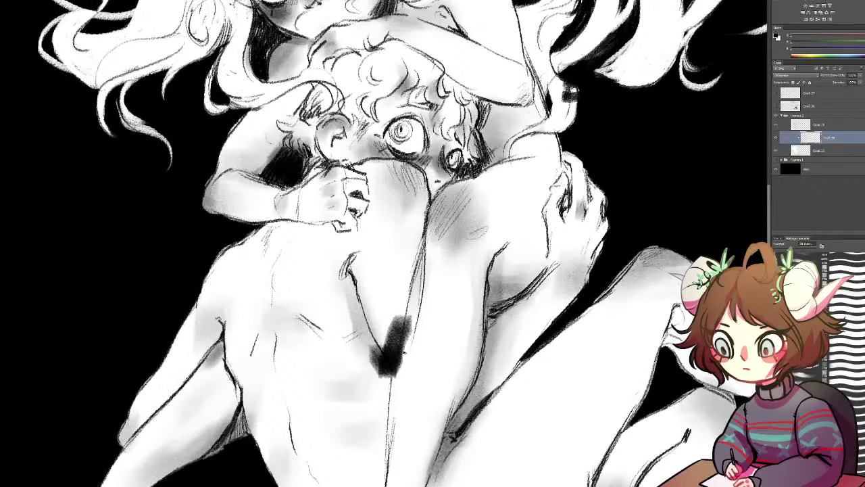
key("ctrl+z")
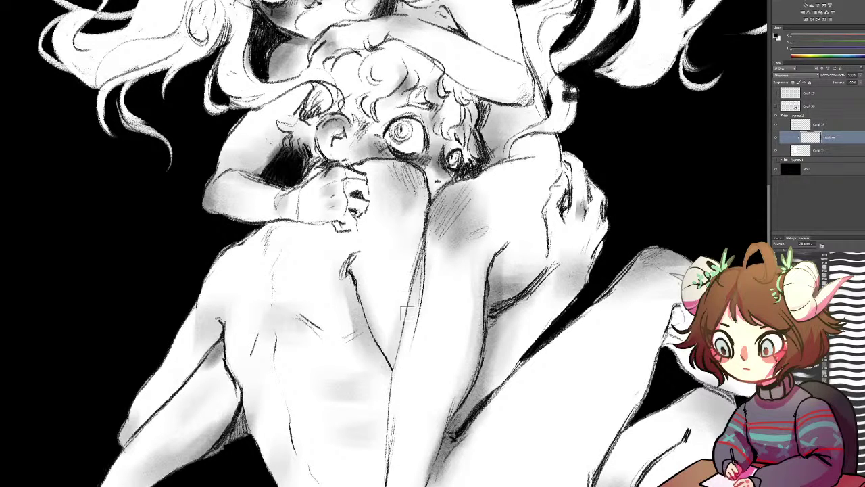
left_click_drag(371, 341, 387, 373)
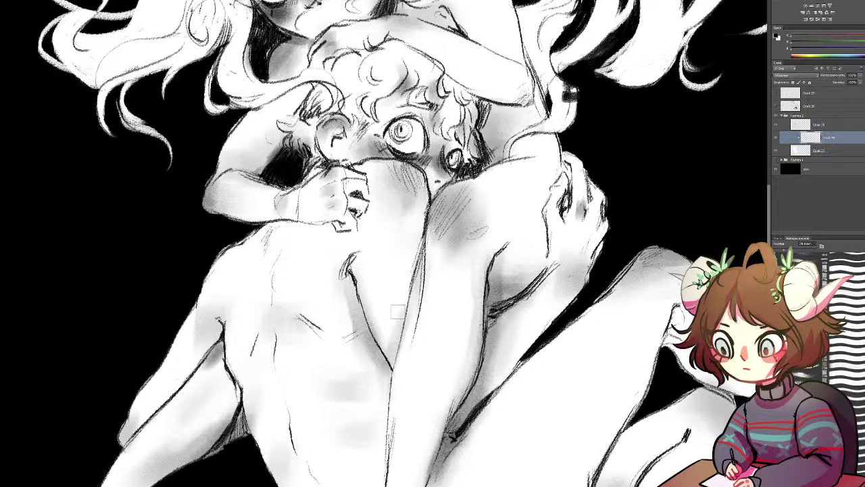
Enlarge the brush considerably and add faint shading along the rear edge of the large thigh
left_click_drag(468, 222, 341, 156)
left_click_drag(479, 241, 374, 130)
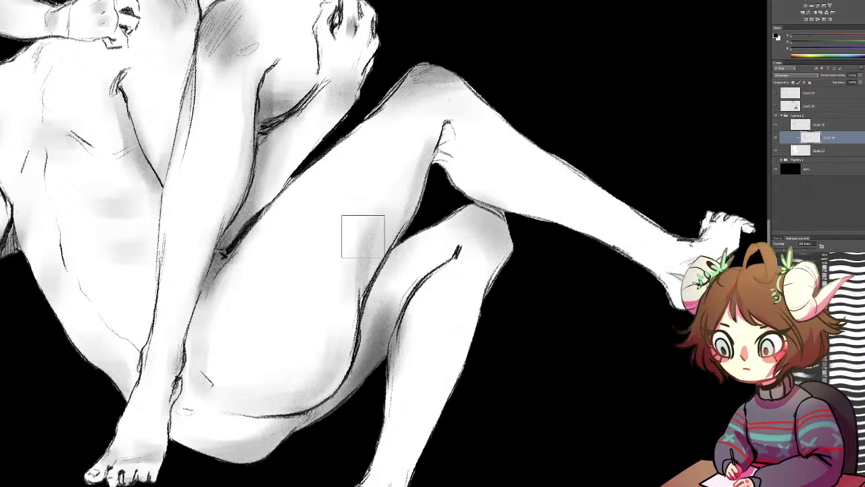
key("bracketright")
key("bracketright")
key("bracketright")
key("bracketright")
key("bracketright")
key("bracketright")
key("bracketright")
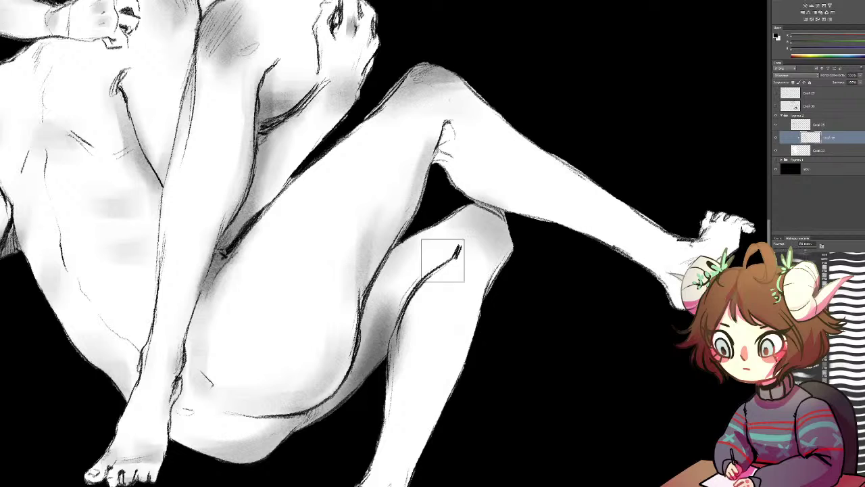
Darken the bent leg behind the large thigh and its knee, backing out of unwanted strokes
mouse_move(432, 254)
left_mouse_down()
mouse_move(380, 357)
mouse_move(442, 232)
mouse_move(371, 351)
mouse_move(440, 232)
mouse_move(361, 344)
mouse_move(425, 254)
mouse_move(564, 252)
mouse_move(407, 254)
mouse_move(423, 232)
mouse_move(366, 349)
mouse_move(377, 316)
mouse_move(394, 329)
mouse_move(432, 250)
mouse_move(486, 244)
mouse_move(481, 214)
mouse_move(450, 221)
mouse_move(444, 283)
mouse_move(413, 306)
mouse_move(451, 269)
mouse_move(412, 340)
mouse_move(460, 307)
mouse_move(451, 325)
mouse_move(482, 286)
mouse_move(403, 364)
mouse_move(405, 330)
mouse_move(408, 358)
mouse_move(432, 325)
mouse_move(407, 360)
mouse_move(404, 343)
mouse_move(437, 291)
mouse_move(431, 325)
mouse_move(491, 273)
mouse_move(497, 238)
mouse_move(482, 340)
mouse_move(490, 270)
mouse_move(488, 307)
mouse_move(498, 264)
left_mouse_up()
key("ctrl+z")
key("ctrl+alt+z")
key("e")
mouse_move(446, 325)
left_mouse_down()
mouse_move(452, 305)
mouse_move(470, 280)
mouse_move(438, 322)
left_mouse_up()
left_click_drag(495, 269, 412, 334)
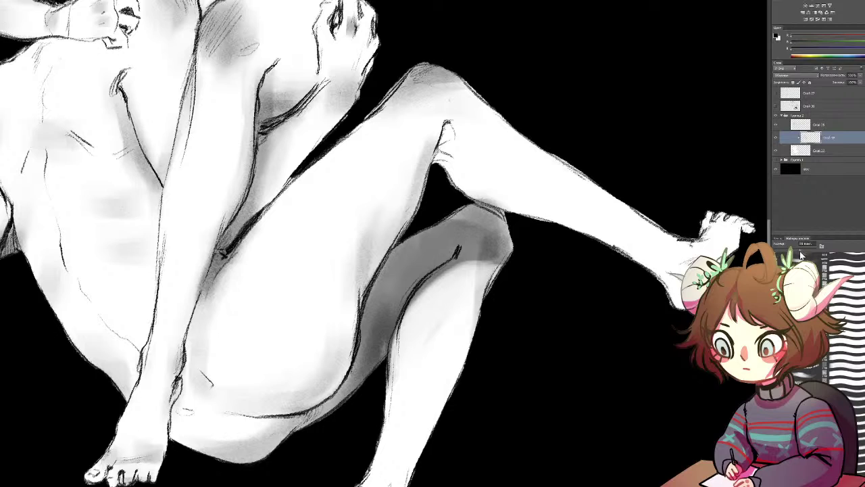
Shade the lower bent leg from just below the knee down the calf to the ankle
mouse_move(473, 270)
left_mouse_down()
mouse_move(447, 304)
mouse_move(425, 296)
mouse_move(420, 316)
mouse_move(448, 271)
mouse_move(453, 278)
mouse_move(478, 253)
mouse_move(410, 304)
mouse_move(419, 308)
mouse_move(448, 277)
mouse_move(436, 252)
mouse_move(490, 235)
mouse_move(491, 309)
mouse_move(453, 315)
mouse_move(406, 348)
mouse_move(410, 331)
mouse_move(430, 332)
mouse_move(415, 371)
mouse_move(417, 321)
mouse_move(422, 348)
left_mouse_up()
key("b")
left_click_drag(404, 433, 447, 237)
mouse_move(442, 299)
left_mouse_down()
mouse_move(446, 320)
mouse_move(444, 236)
left_mouse_up()
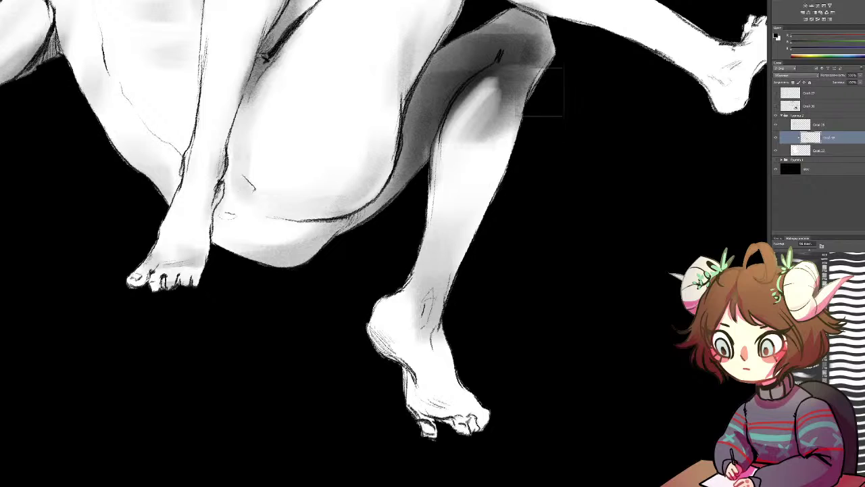
left_click_drag(544, 97, 544, 79)
Rework the soft shading over the lower knee and inner calf, and deepen the shadow under the large thigh
mouse_move(519, 42)
left_mouse_down()
mouse_move(524, 200)
mouse_move(459, 230)
mouse_move(432, 263)
mouse_move(482, 273)
mouse_move(503, 264)
mouse_move(521, 193)
mouse_move(489, 207)
mouse_move(405, 307)
mouse_move(391, 355)
mouse_move(438, 249)
mouse_move(436, 292)
mouse_move(492, 209)
mouse_move(507, 225)
mouse_move(446, 231)
mouse_move(486, 192)
mouse_move(558, 231)
left_mouse_up()
left_click(828, 255)
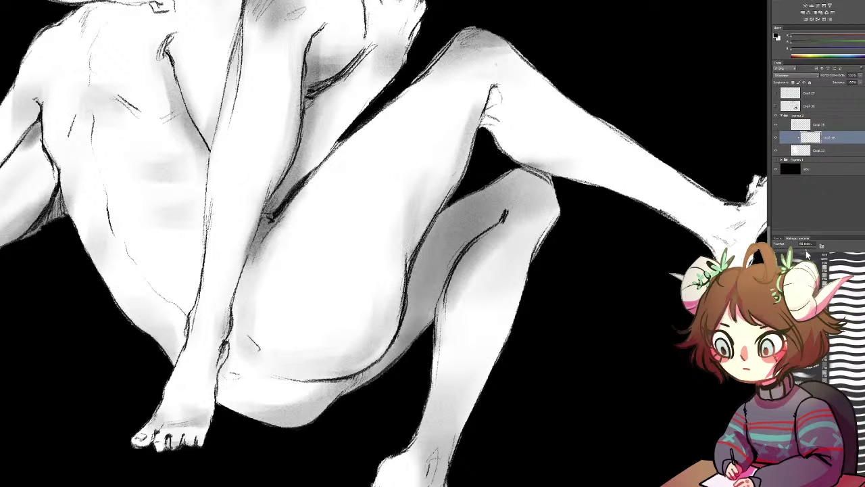
mouse_move(462, 237)
left_mouse_down()
mouse_move(457, 304)
mouse_move(521, 195)
mouse_move(521, 258)
mouse_move(534, 203)
mouse_move(560, 261)
left_mouse_up()
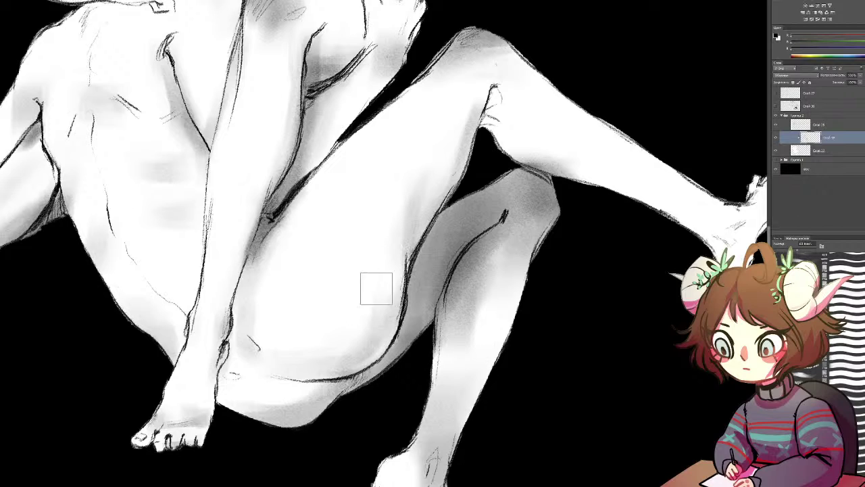
left_click_drag(327, 398, 359, 381)
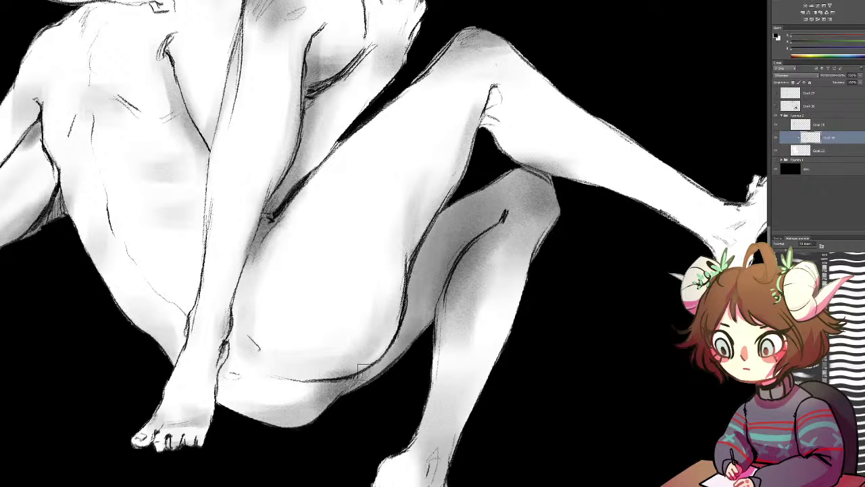
mouse_move(371, 371)
left_mouse_down()
mouse_move(400, 336)
mouse_move(376, 365)
left_mouse_up()
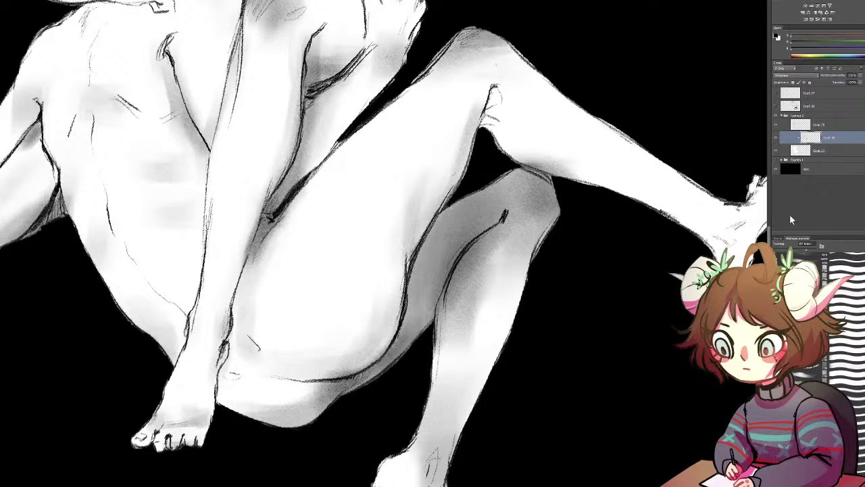
Reduce the brush size and blend shading along the lower calf and the shadowed strip behind the large thigh
key("bracketleft")
key("bracketleft")
key("bracketleft")
key("bracketleft")
key("bracketleft")
key("bracketleft")
left_click_drag(465, 365, 485, 246)
mouse_move(480, 289)
left_mouse_down()
mouse_move(456, 407)
mouse_move(485, 282)
left_mouse_up()
key("ctrl+z")
left_click_drag(487, 247, 458, 360)
left_click_drag(445, 416, 505, 248)
left_click_drag(514, 193, 557, 71)
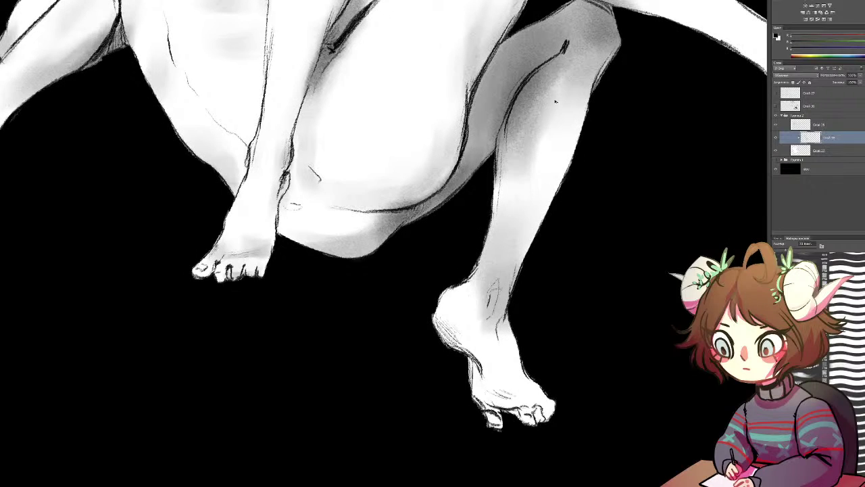
left_click_drag(477, 174, 480, 110)
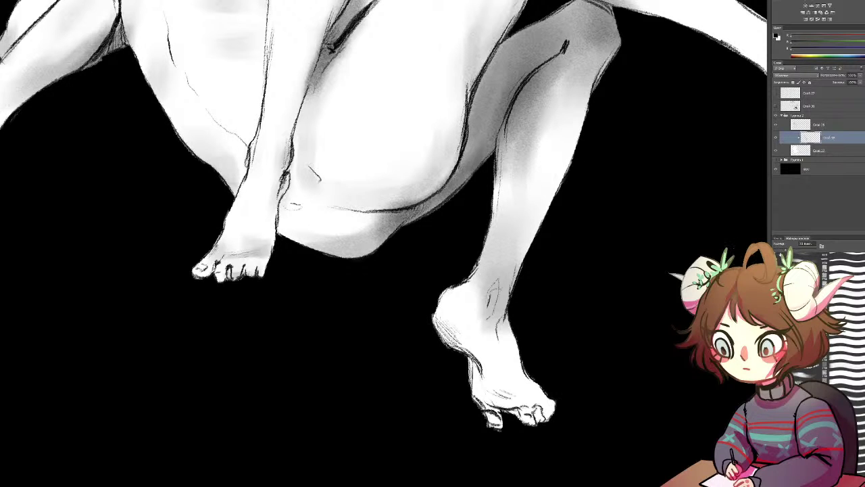
mouse_move(493, 59)
left_mouse_down()
mouse_move(477, 88)
mouse_move(472, 129)
mouse_move(516, 39)
mouse_move(499, 51)
mouse_move(469, 149)
mouse_move(484, 123)
left_mouse_up()
Shade the heel and the ball of the lowest foot with soft grey, undoing the first heel stroke
mouse_move(439, 316)
left_mouse_down()
mouse_move(457, 330)
mouse_move(457, 319)
mouse_move(545, 295)
mouse_move(553, 334)
mouse_move(436, 318)
mouse_move(458, 343)
mouse_move(452, 319)
mouse_move(459, 341)
left_mouse_up()
key("ctrl+z")
mouse_move(468, 377)
left_mouse_down()
mouse_move(505, 398)
mouse_move(522, 395)
mouse_move(504, 388)
mouse_move(515, 371)
mouse_move(496, 372)
mouse_move(529, 388)
left_mouse_up()
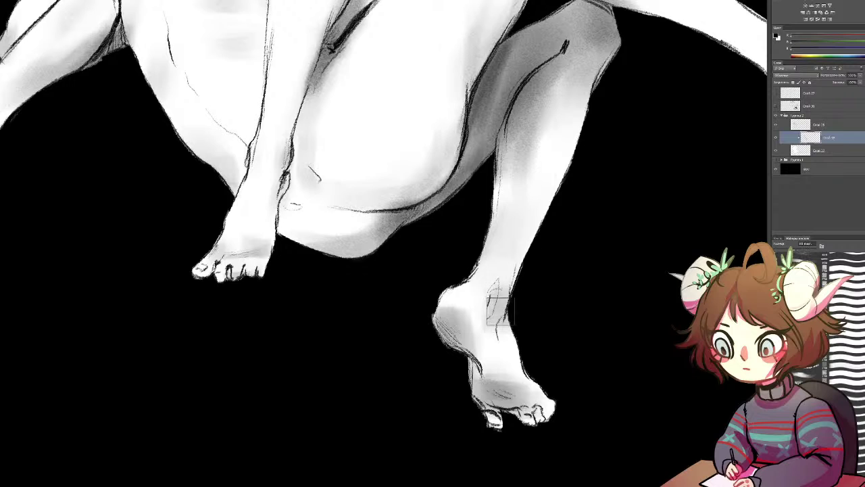
Shade the ankle, toes and heel of the outstretched leg's foot with soft grey
mouse_move(336, 271)
left_mouse_down()
mouse_move(396, 313)
mouse_move(417, 314)
left_mouse_up()
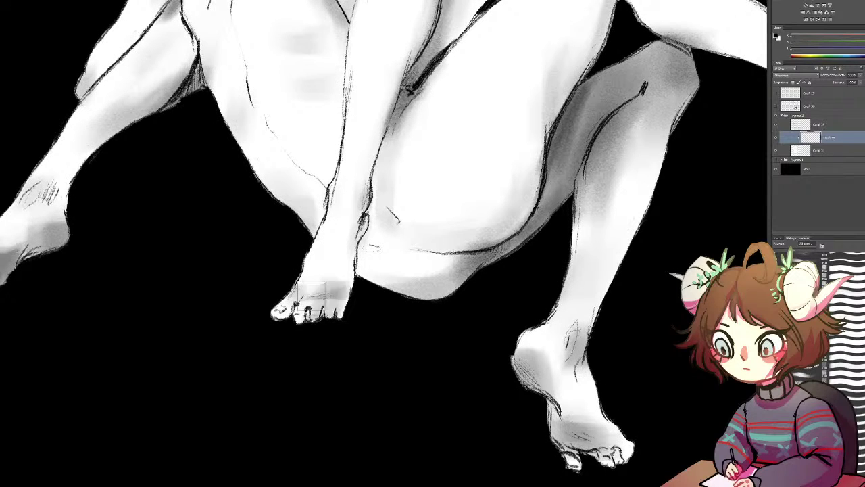
left_click_drag(366, 250, 197, 331)
left_click_drag(558, 250, 258, 294)
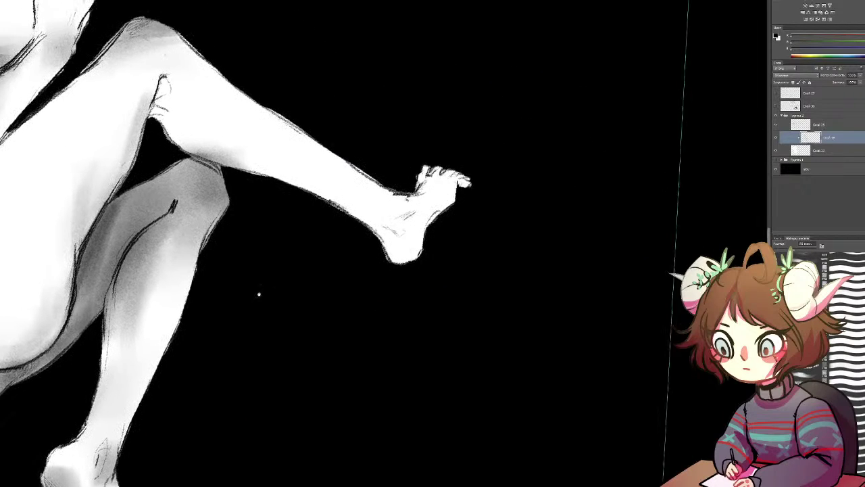
left_click_drag(402, 220, 382, 202)
mouse_move(415, 165)
left_mouse_down()
mouse_move(481, 187)
mouse_move(411, 168)
mouse_move(427, 162)
mouse_move(413, 181)
mouse_move(447, 168)
mouse_move(418, 154)
mouse_move(452, 173)
mouse_move(385, 153)
mouse_move(436, 185)
left_mouse_up()
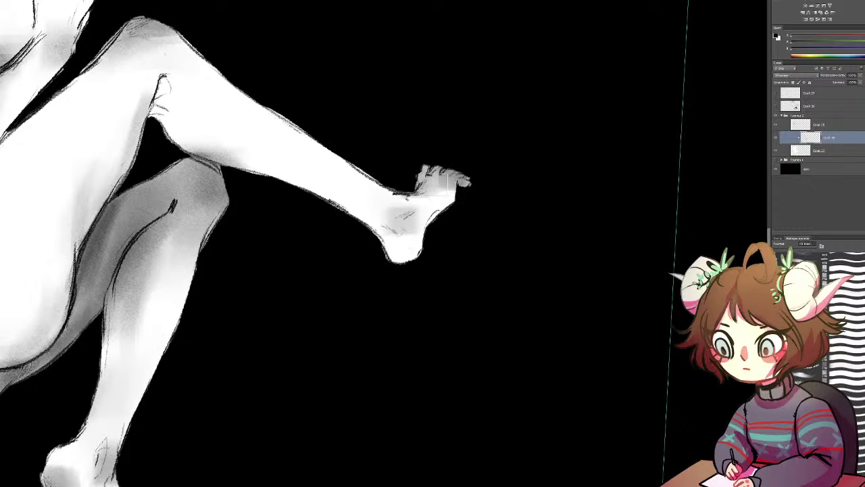
left_click_drag(384, 257, 417, 253)
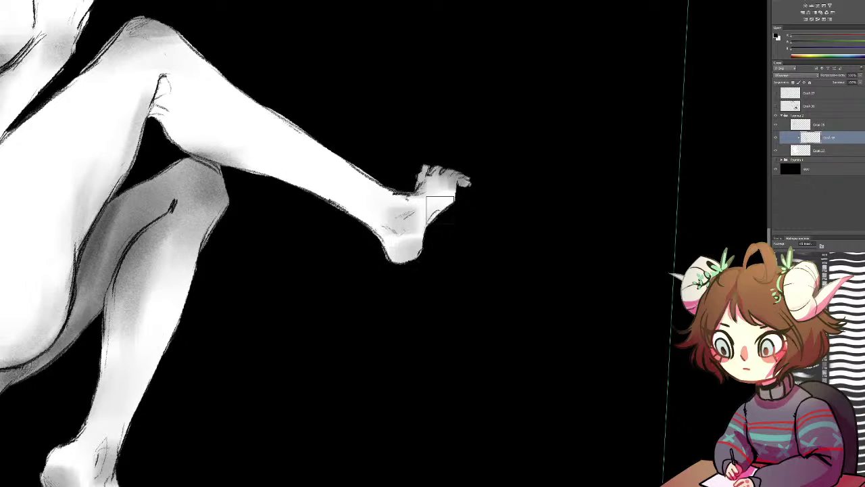
mouse_move(398, 220)
left_mouse_down()
mouse_move(397, 227)
mouse_move(386, 212)
left_mouse_up()
Shade the hollow behind the raised knee and the crease where the central limb meets the large thigh
left_click_drag(260, 135, 719, 369)
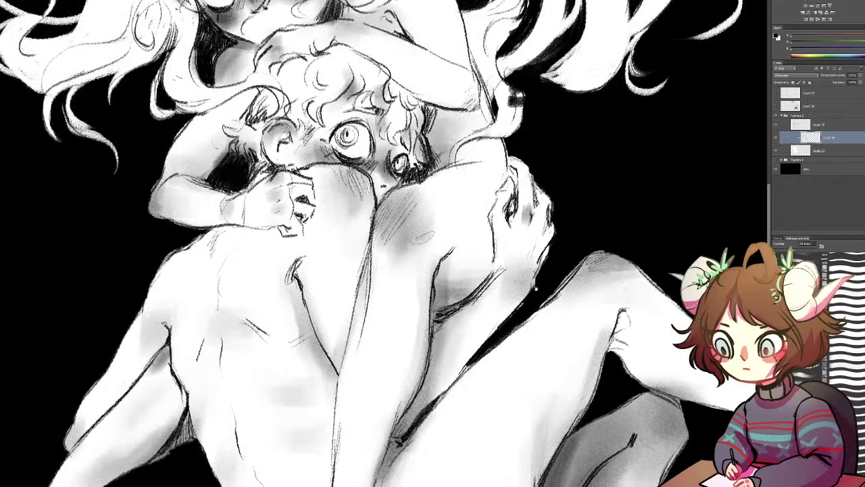
mouse_move(618, 330)
left_mouse_down()
mouse_move(630, 312)
mouse_move(629, 352)
mouse_move(614, 364)
left_mouse_up()
key("bracketleft")
key("bracketleft")
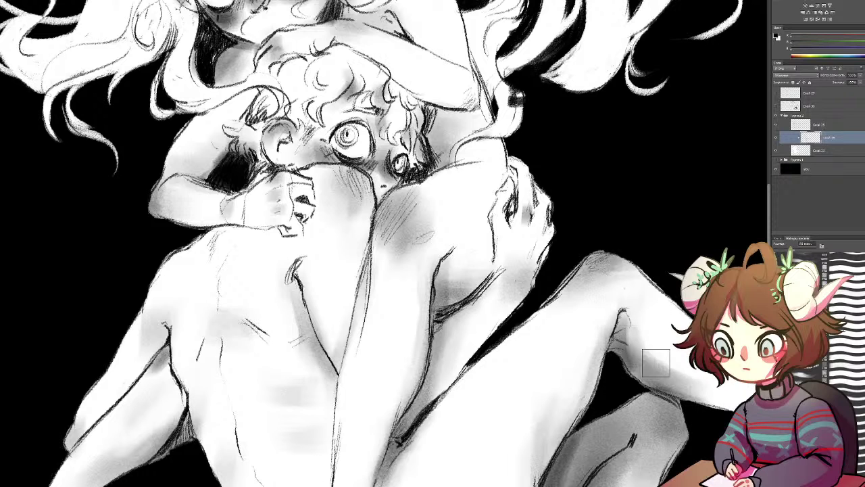
left_click_drag(544, 341, 498, 257)
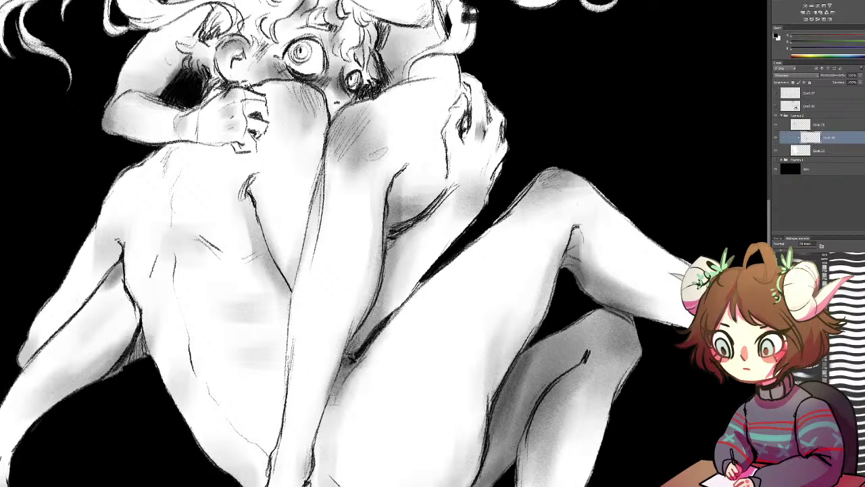
left_click_drag(353, 352, 344, 370)
Darken the recess beside the torso's flank, the bent joint's tip and the fold where the side limb joins the torso
left_click_drag(251, 343, 467, 239)
left_click_drag(361, 230, 352, 253)
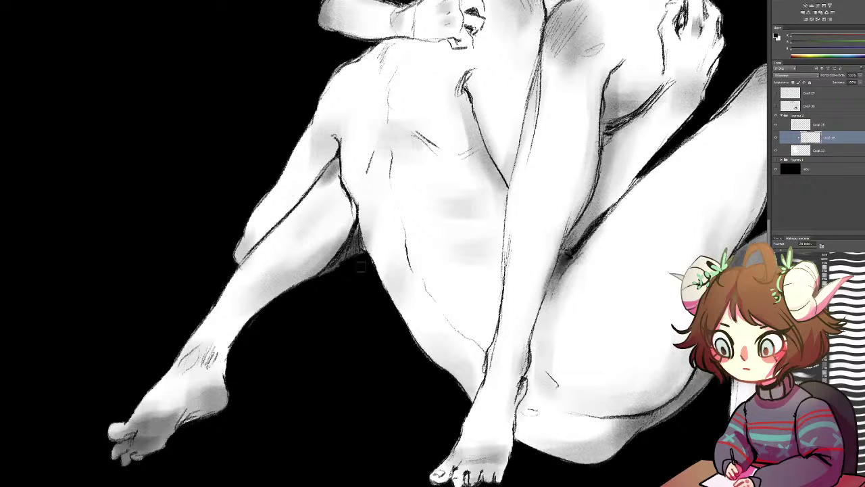
left_click_drag(236, 256, 248, 212)
left_click_drag(337, 137, 327, 159)
Add small soft shadows along the torso's sketched contours, from the shoulder and upper chest down to the flank
left_click_drag(463, 78, 470, 159)
left_click_drag(389, 128, 436, 138)
left_click_drag(368, 55, 373, 74)
left_click_drag(396, 203, 414, 280)
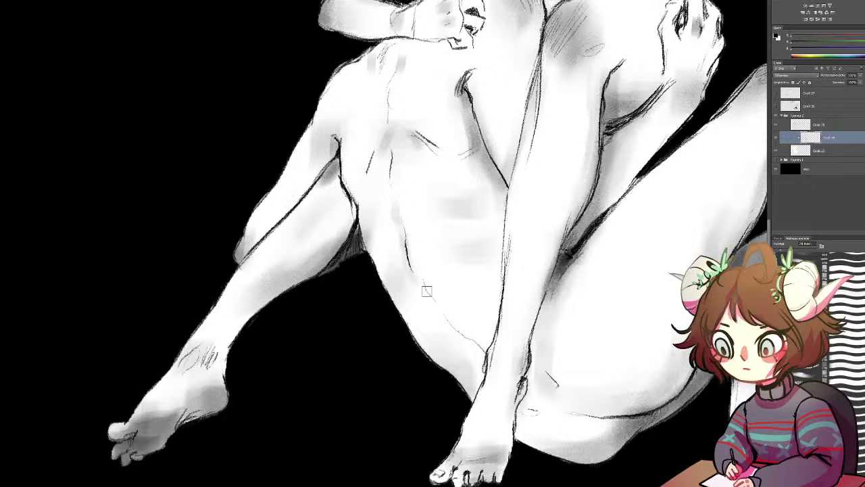
Shade the small hip marks and the crease under the large thigh, softening the crease's edge
left_click_drag(534, 373, 538, 411)
left_click_drag(592, 414, 616, 427)
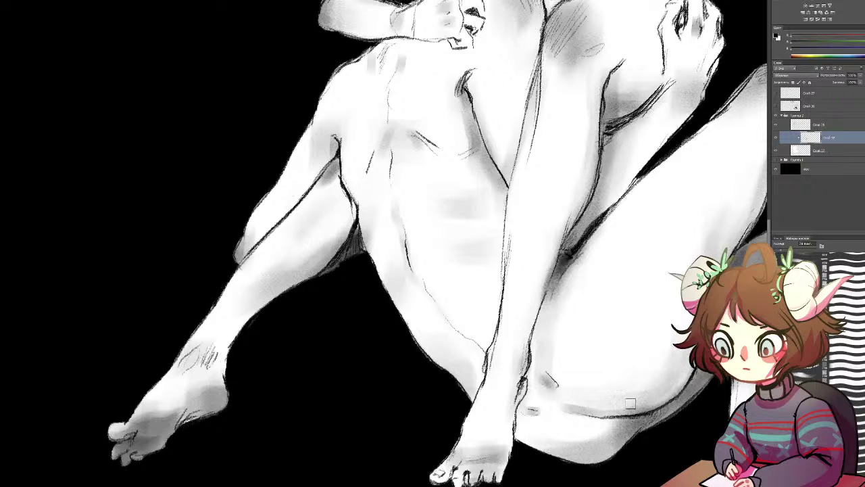
left_click_drag(567, 404, 596, 406)
key("e")
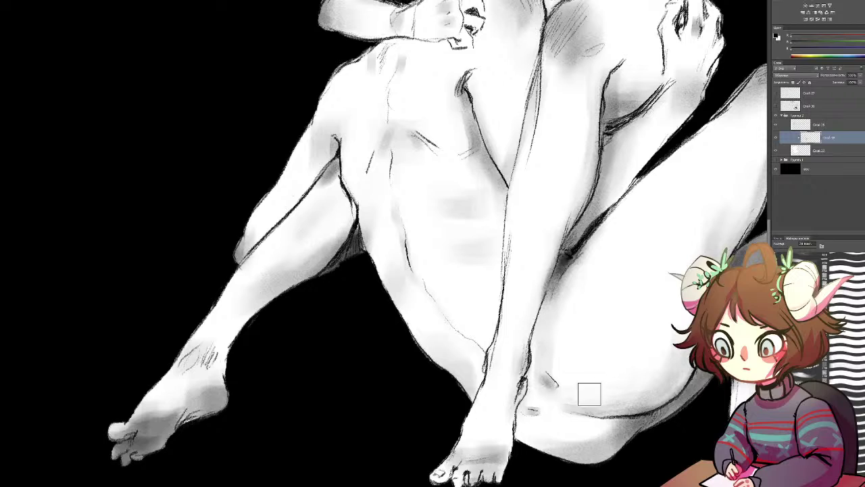
scroll(591, 408, "down", 2)
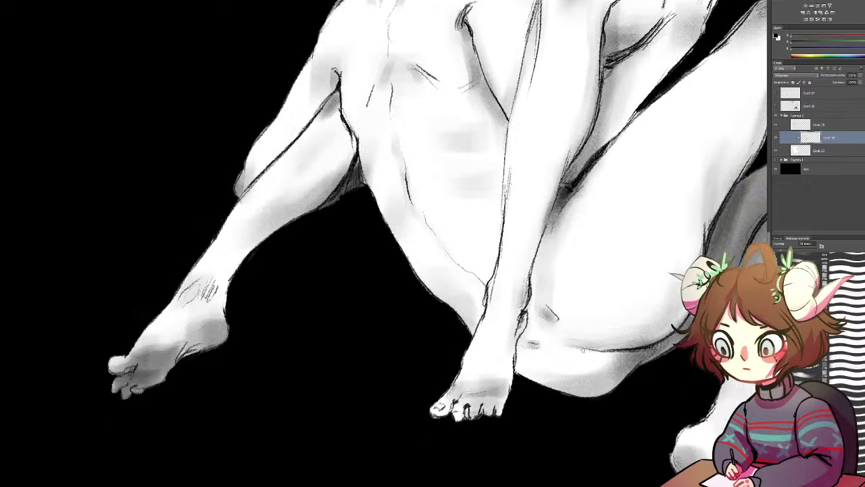
scroll(615, 353, "up", 6)
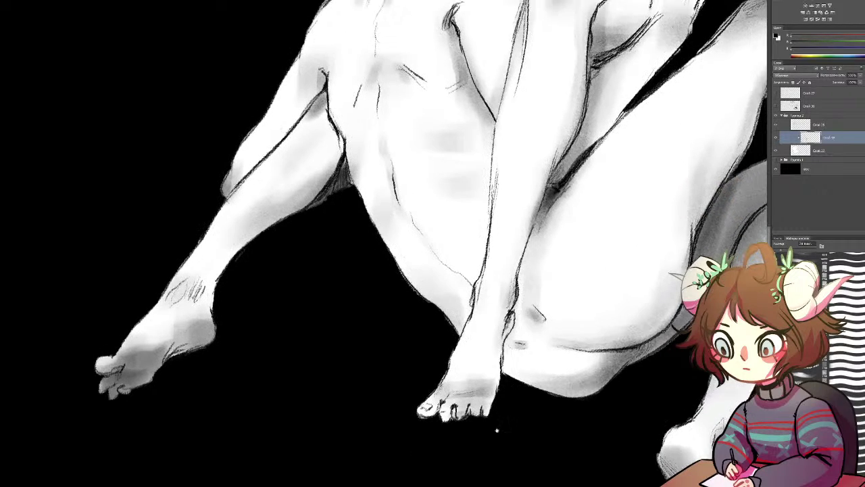
Shade the side of the smaller figure's face and darken the irises of both figures' eyes with short strokes
left_click_drag(515, 375, 547, 420)
mouse_move(346, 203)
left_mouse_down()
mouse_move(360, 217)
mouse_move(343, 269)
mouse_move(323, 278)
left_mouse_up()
left_click_drag(322, 242, 318, 283)
mouse_move(268, 236)
left_mouse_down()
mouse_move(274, 245)
mouse_move(262, 248)
left_mouse_up()
left_click_drag(277, 229, 261, 247)
left_click_drag(135, 80, 145, 96)
left_click_drag(207, 53, 213, 69)
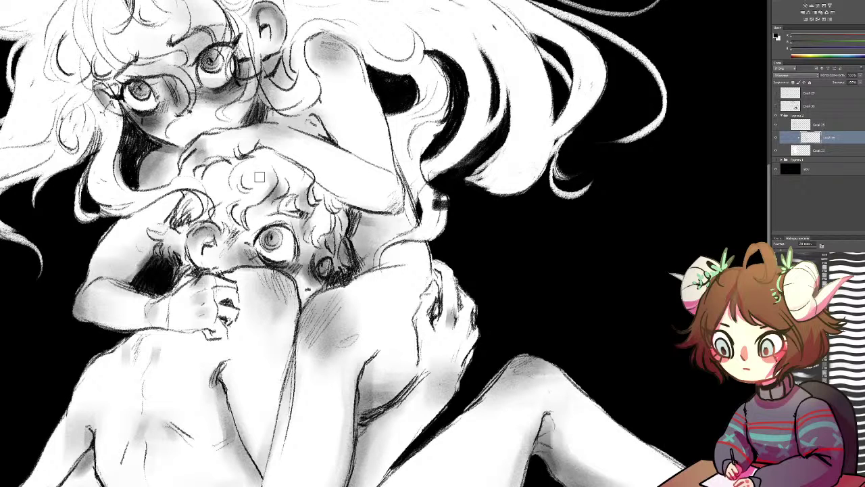
Shade the larger figure's hair with broad soft strokes across the crown, the side locks and the inner strands, using an enlarged brush
key("bracketright")
key("bracketright")
key("bracketright")
key("bracketright")
key("bracketright")
key("bracketleft")
key("bracketleft")
key("bracketleft")
left_click_drag(241, 179, 515, 305)
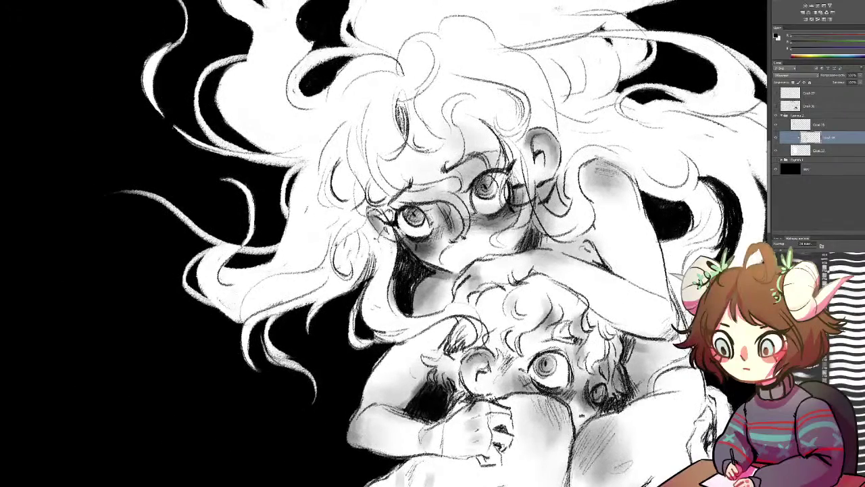
mouse_move(270, 257)
left_mouse_down()
mouse_move(295, 285)
mouse_move(290, 271)
left_mouse_up()
left_click_drag(268, 165, 255, 114)
left_click_drag(299, 60, 257, 149)
left_click_drag(342, 139, 254, 231)
mouse_move(226, 117)
left_mouse_down()
mouse_move(363, 87)
mouse_move(532, 222)
left_mouse_up()
mouse_move(410, 71)
left_mouse_down()
mouse_move(267, 100)
mouse_move(301, 132)
mouse_move(361, 97)
left_mouse_up()
mouse_move(561, 245)
left_mouse_down()
mouse_move(578, 207)
mouse_move(586, 271)
left_mouse_up()
left_click_drag(656, 348, 667, 332)
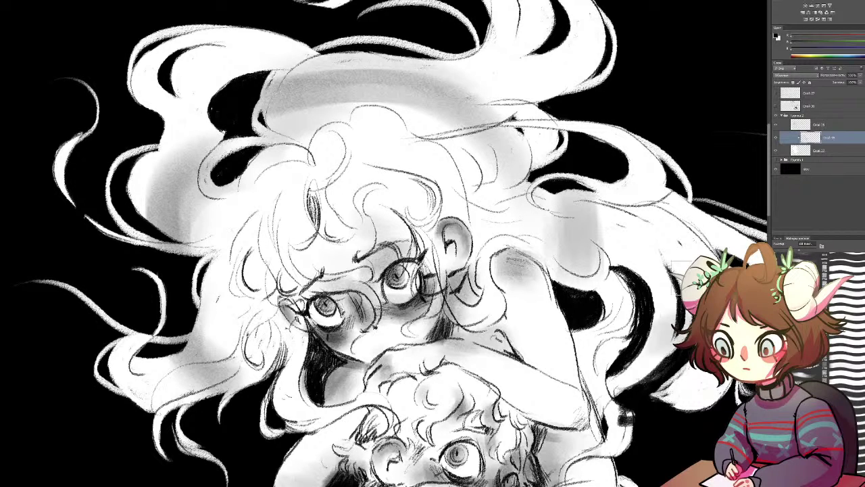
Touch up the soft shading on the torso's flank and the hair's upper edge, and rotate the canvas upright
key("ctrl+minus")
key("ctrl+minus")
left_click_drag(496, 362, 477, 264)
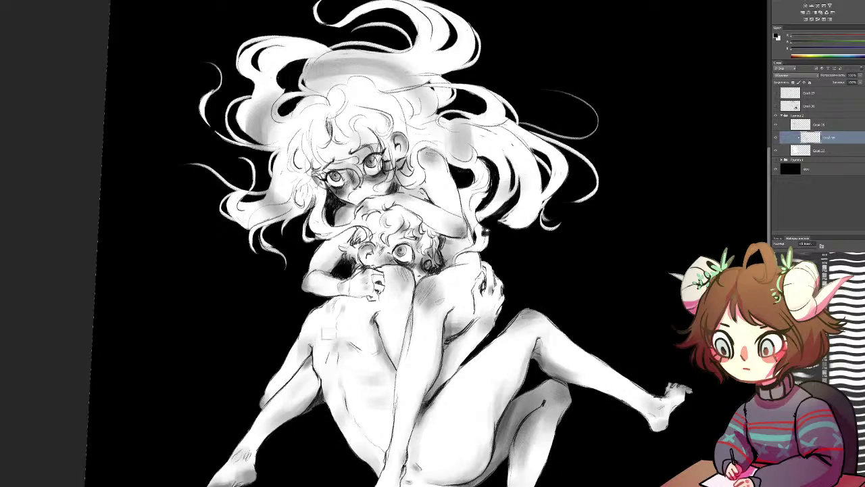
left_click_drag(309, 368, 314, 397)
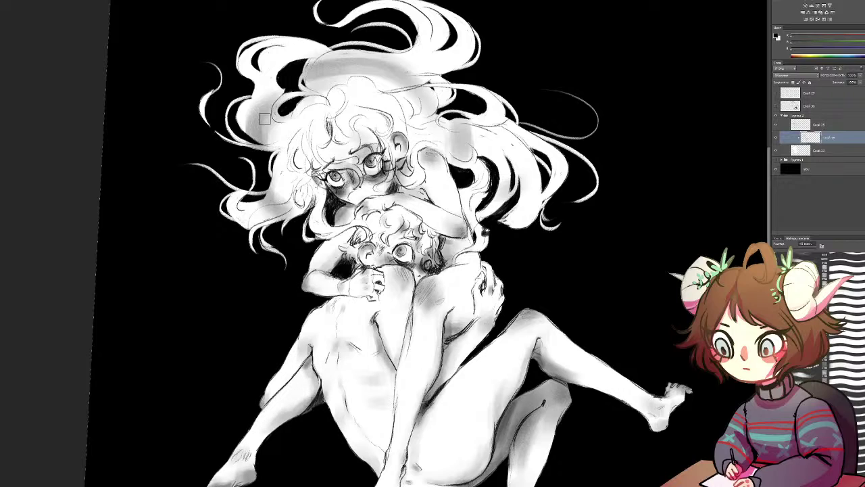
mouse_move(326, 41)
left_mouse_down()
mouse_move(296, 67)
mouse_move(290, 58)
left_mouse_up()
key("r")
left_click_drag(349, 56, 330, 57)
Rework the soft tone across the hair's crown and shade the curling strands above it
left_click_drag(374, 97, 392, 91)
left_click_drag(312, 80, 371, 75)
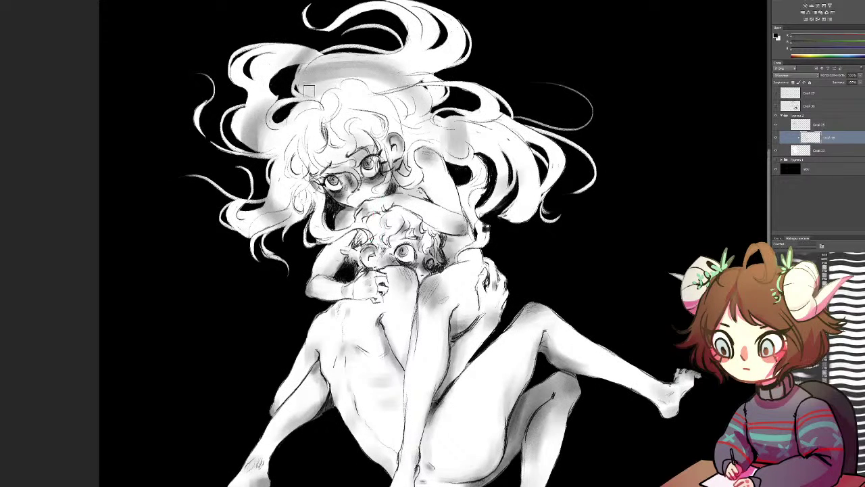
left_click_drag(315, 95, 393, 82)
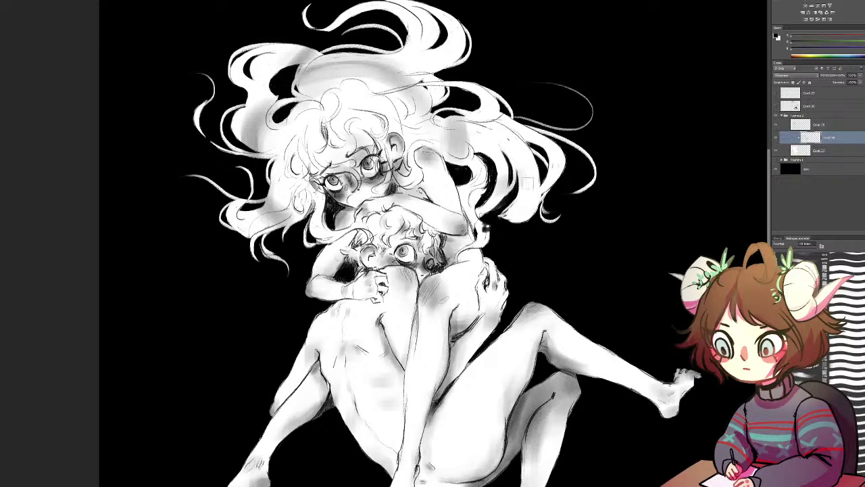
mouse_move(314, 87)
left_mouse_down()
mouse_move(384, 88)
mouse_move(388, 76)
left_mouse_up()
left_click_drag(411, 25, 438, 46)
left_click_drag(430, 55, 454, 76)
Erase the grey band across the hair's crown and lighten the hair above the forehead
key("e")
left_click_drag(371, 61, 306, 73)
mouse_move(321, 80)
left_mouse_down()
mouse_move(351, 62)
mouse_move(385, 67)
mouse_move(369, 94)
mouse_move(409, 115)
left_mouse_up()
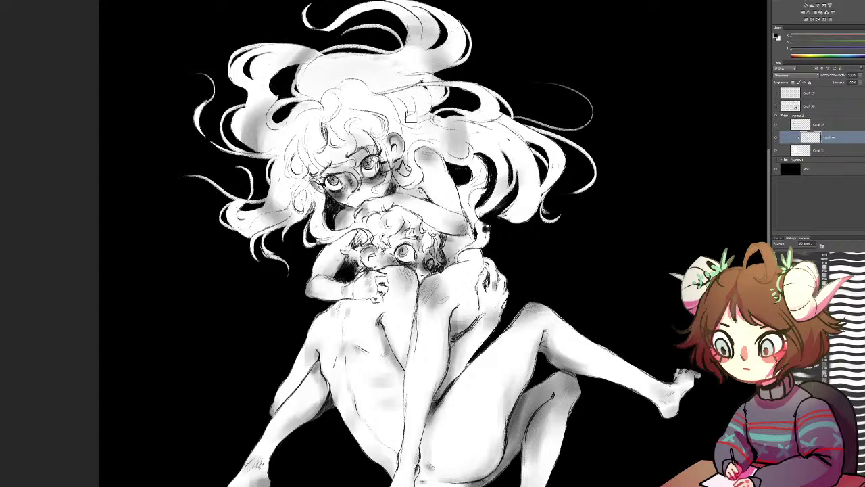
left_click(503, 163)
key("b")
key("ctrl+z")
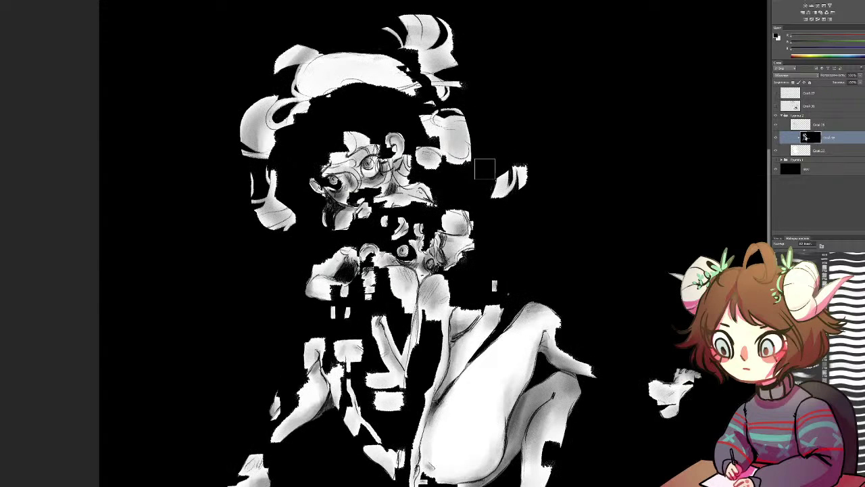
key("ctrl+z")
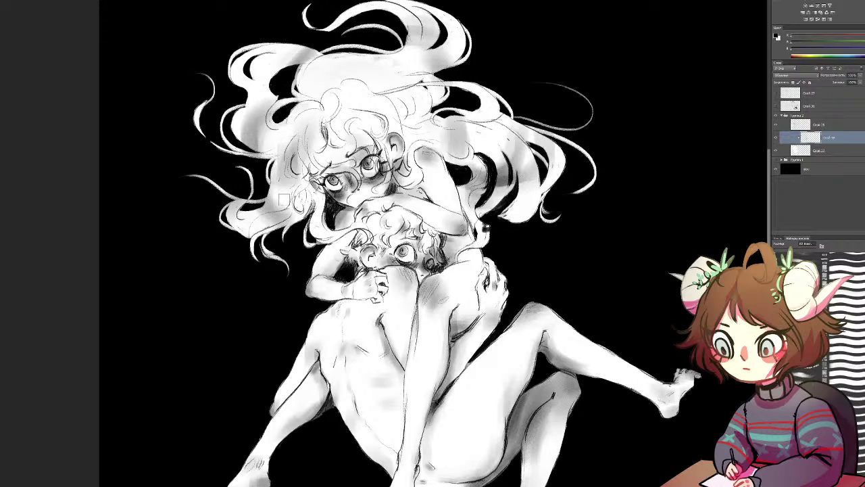
Add light soft shading to the hair beside the larger face and around the top of the head
left_click_drag(307, 160, 328, 115)
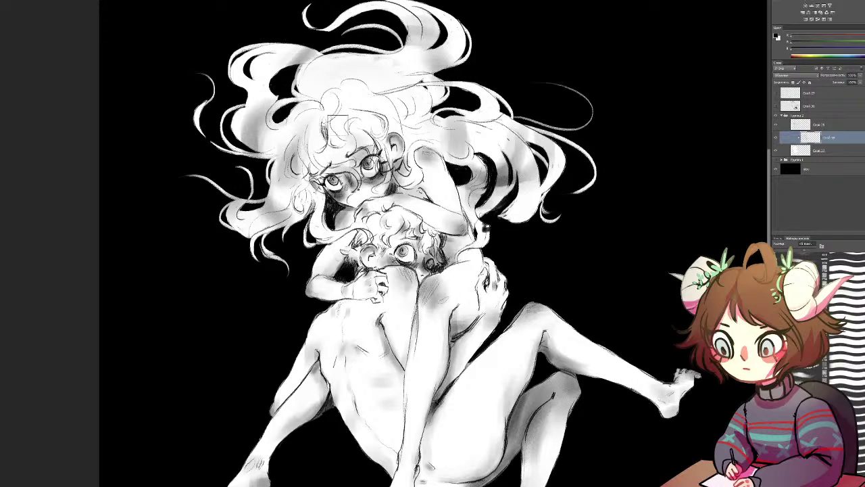
key("b")
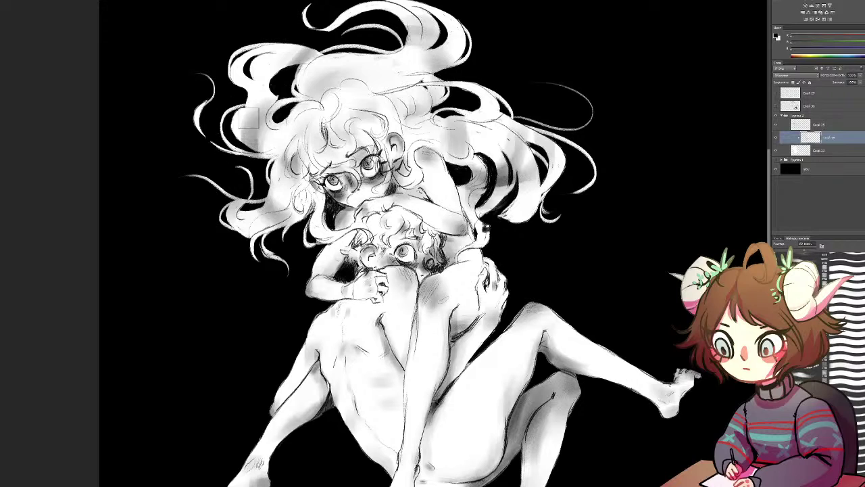
Add a new layer above the shading layer and clip it to the figures' white silhouette
left_click_drag(149, 381, 49, 195)
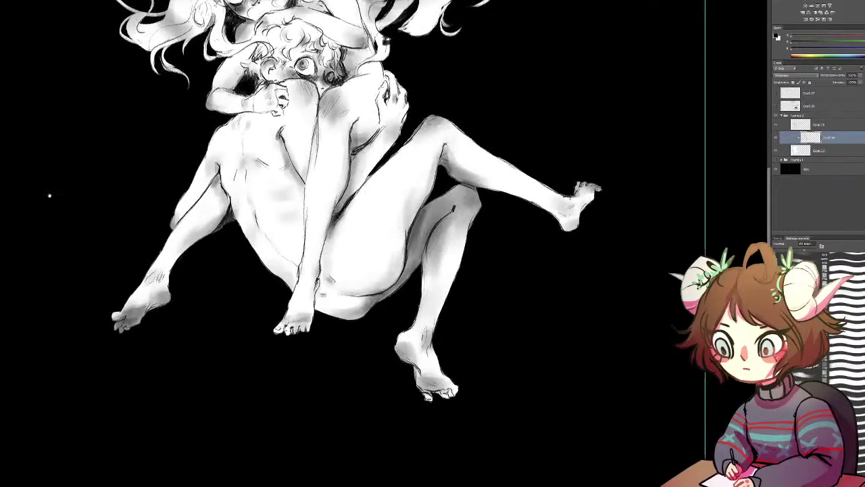
key("ctrl+minus")
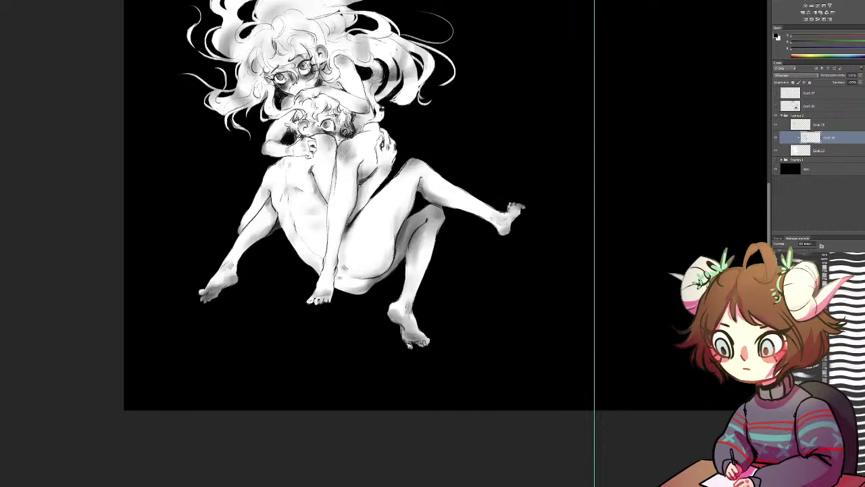
key("ctrl+plus")
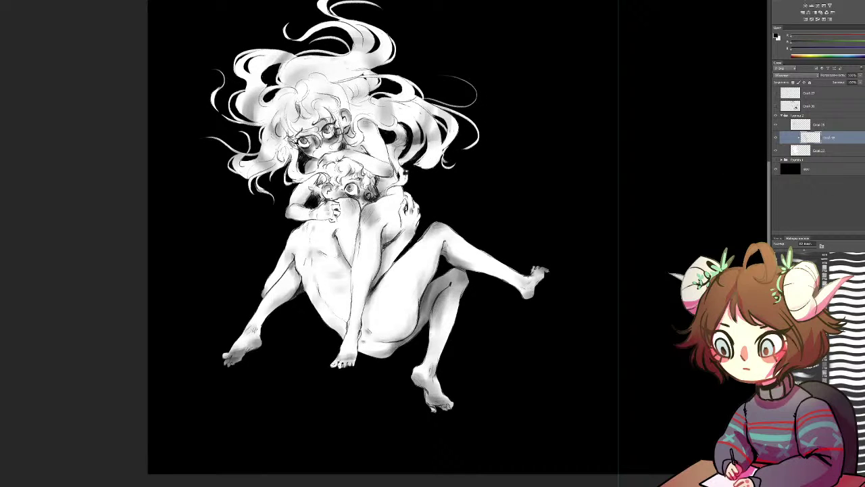
left_click(837, 232)
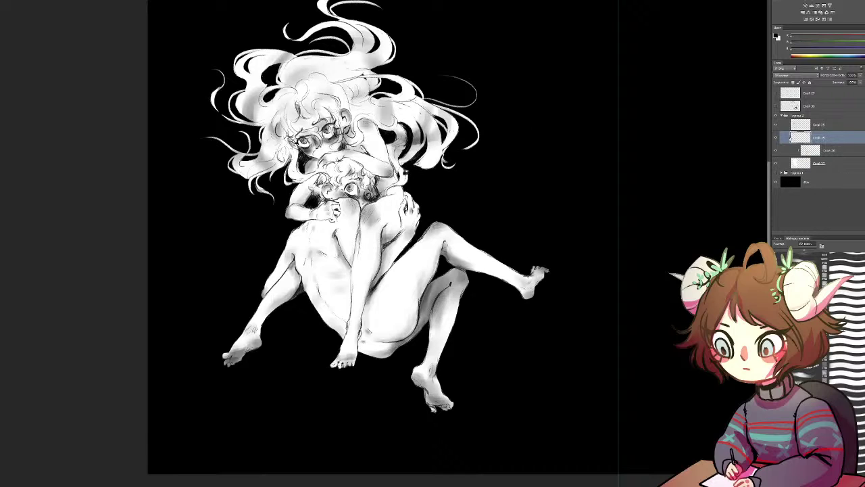
left_click(800, 143, "alt")
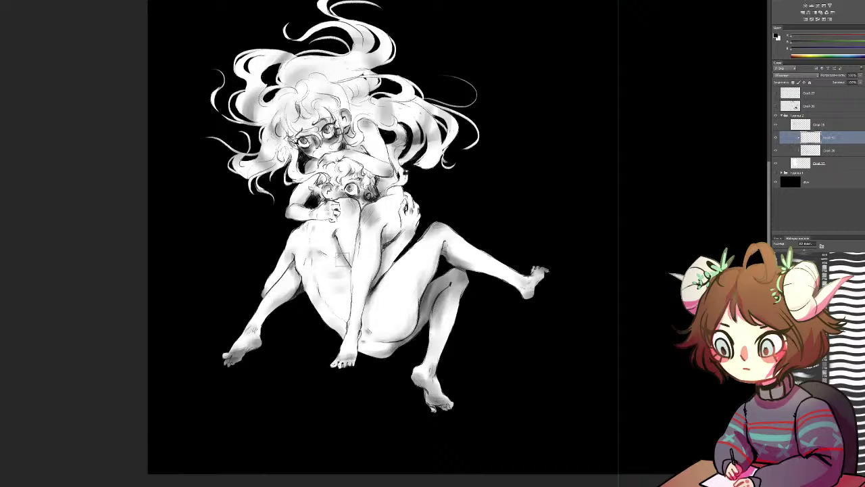
Block in broad grey shadows on the inner arm, rear leg and foot, the large thigh's underside and the upper torso
mouse_move(253, 338)
left_mouse_down()
mouse_move(226, 362)
mouse_move(278, 321)
left_mouse_up()
key("ctrl+z")
left_click_drag(395, 231, 376, 285)
left_click_drag(390, 256, 410, 223)
mouse_move(436, 287)
left_mouse_down()
mouse_move(428, 320)
mouse_move(446, 294)
mouse_move(447, 305)
mouse_move(466, 294)
mouse_move(442, 332)
mouse_move(453, 380)
mouse_move(446, 405)
left_mouse_up()
mouse_move(399, 334)
left_mouse_down()
mouse_move(416, 348)
mouse_move(368, 338)
left_mouse_up()
mouse_move(308, 261)
left_mouse_down()
mouse_move(305, 284)
mouse_move(331, 260)
mouse_move(322, 257)
mouse_move(304, 283)
mouse_move(322, 254)
left_mouse_up()
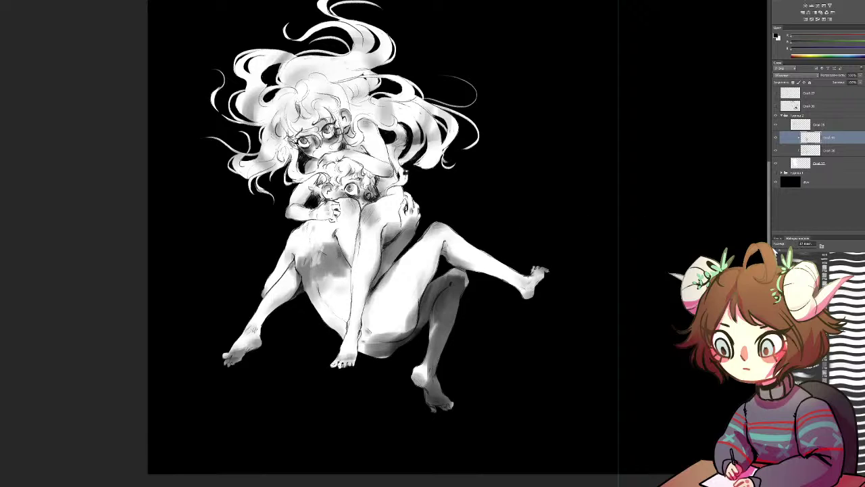
Lay broad grey shadows over the hair's lower locks on both sides of the head, and darken the rear knee
left_click(800, 251)
mouse_move(417, 138)
left_mouse_down()
mouse_move(399, 157)
mouse_move(404, 183)
mouse_move(420, 136)
mouse_move(436, 145)
mouse_move(446, 135)
mouse_move(436, 161)
left_mouse_up()
left_click_drag(460, 120, 447, 159)
mouse_move(396, 112)
left_mouse_down()
mouse_move(384, 120)
mouse_move(417, 125)
mouse_move(373, 112)
mouse_move(414, 124)
left_mouse_up()
mouse_move(389, 95)
left_mouse_down()
mouse_move(432, 113)
mouse_move(406, 90)
mouse_move(451, 114)
left_mouse_up()
left_click_drag(262, 162, 258, 184)
mouse_move(258, 184)
left_mouse_down()
mouse_move(272, 199)
mouse_move(237, 169)
mouse_move(250, 155)
mouse_move(226, 129)
mouse_move(260, 163)
mouse_move(283, 159)
mouse_move(277, 135)
mouse_move(291, 167)
left_mouse_up()
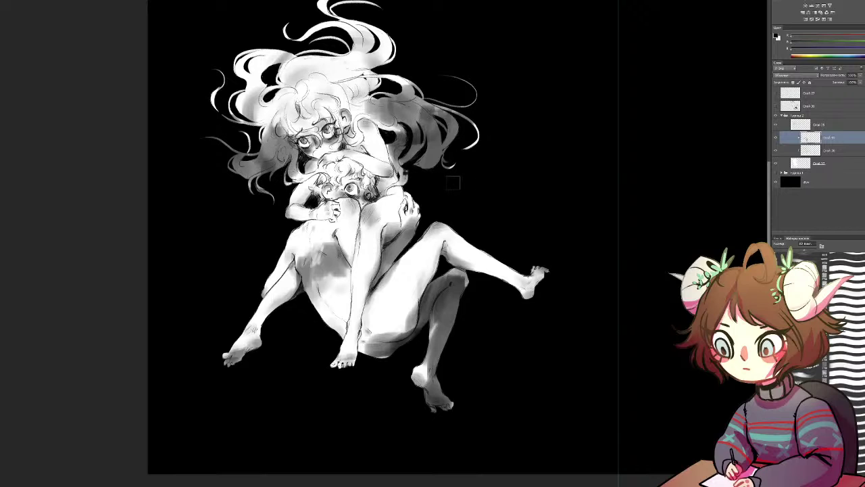
mouse_move(501, 279)
left_mouse_down()
mouse_move(513, 275)
mouse_move(464, 257)
mouse_move(463, 278)
mouse_move(438, 279)
mouse_move(446, 284)
mouse_move(428, 302)
left_mouse_up()
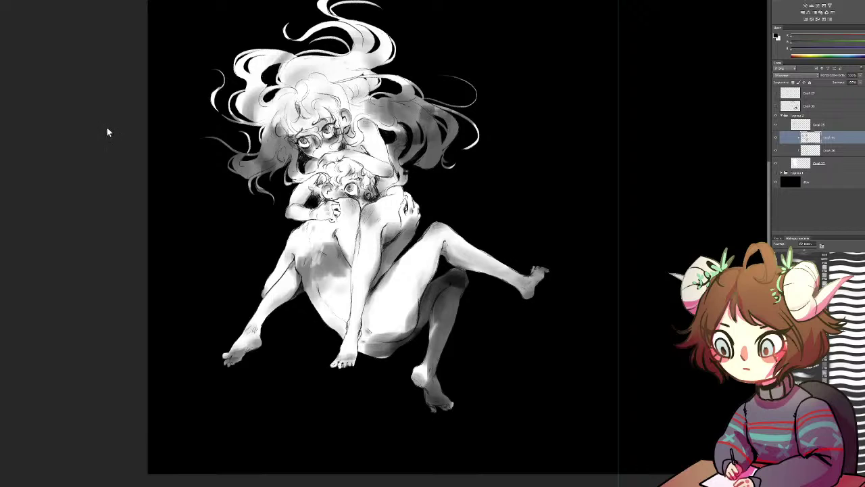
Blur the new broad-shadow layer to soften its strokes, and lower the layer's opacity
key("ctrl+alt+f")
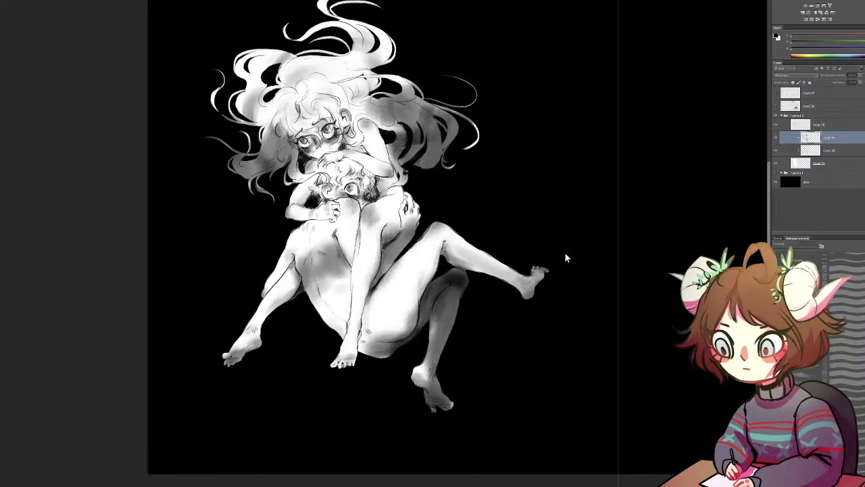
left_click_drag(577, 250, 579, 251)
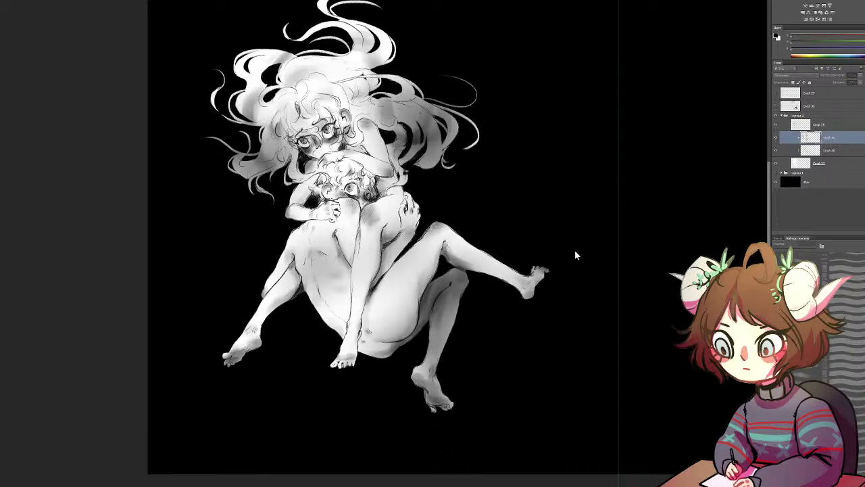
key("ctrl+z")
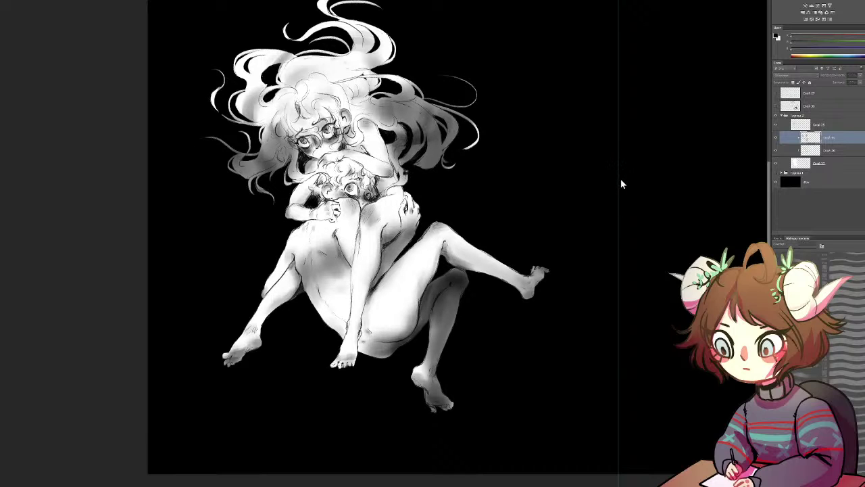
key("b")
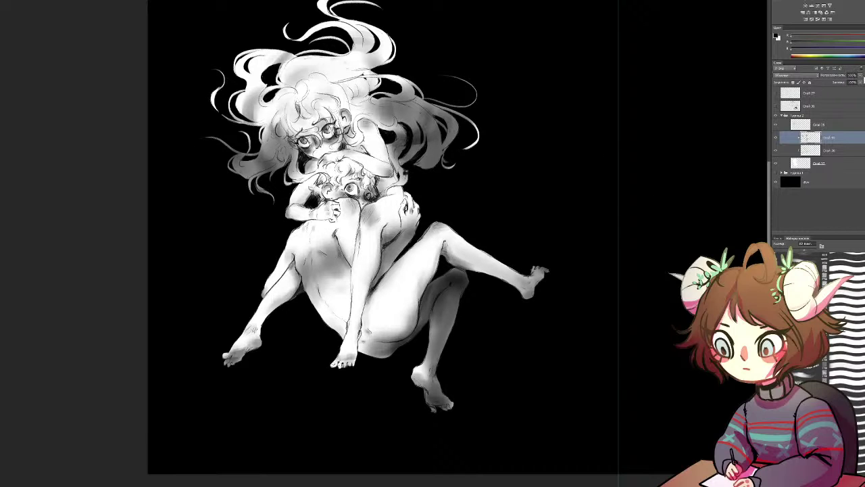
left_click(859, 75)
left_click_drag(848, 82, 840, 82)
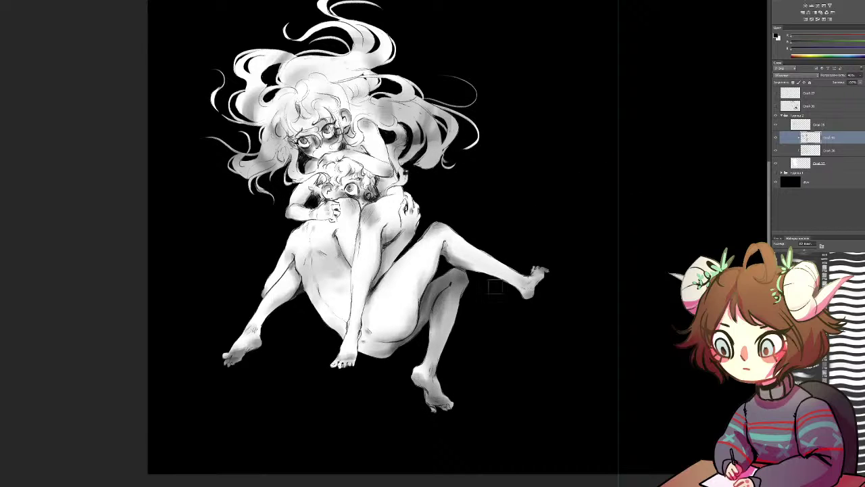
Refine the broad shadow along the rear leg's shin, calf and ankle, using a smaller brush for the finer strokes
left_click_drag(434, 353, 427, 365)
left_click_drag(444, 315, 435, 344)
key("bracketleft")
key("bracketleft")
left_click_drag(453, 296, 447, 323)
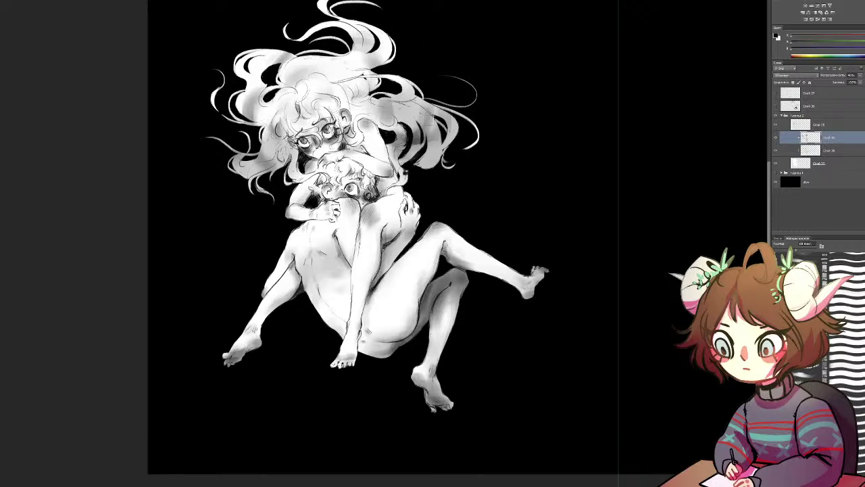
Refine the broad shadows in the hair's side strands, on the smaller figure's bent arm and on the folded leg
mouse_move(399, 123)
left_mouse_down()
mouse_move(402, 101)
mouse_move(401, 128)
left_mouse_up()
mouse_move(407, 96)
left_mouse_down()
mouse_move(405, 129)
mouse_move(426, 165)
left_mouse_up()
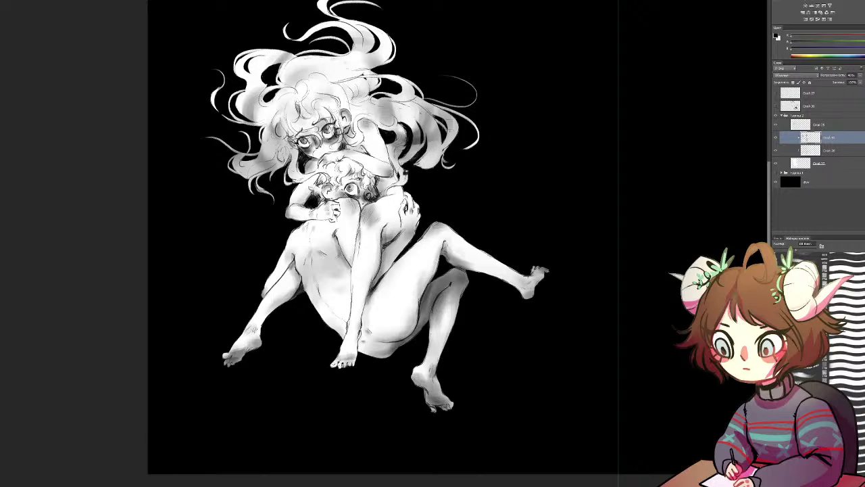
left_click_drag(233, 163, 242, 152)
left_click_drag(302, 205, 295, 200)
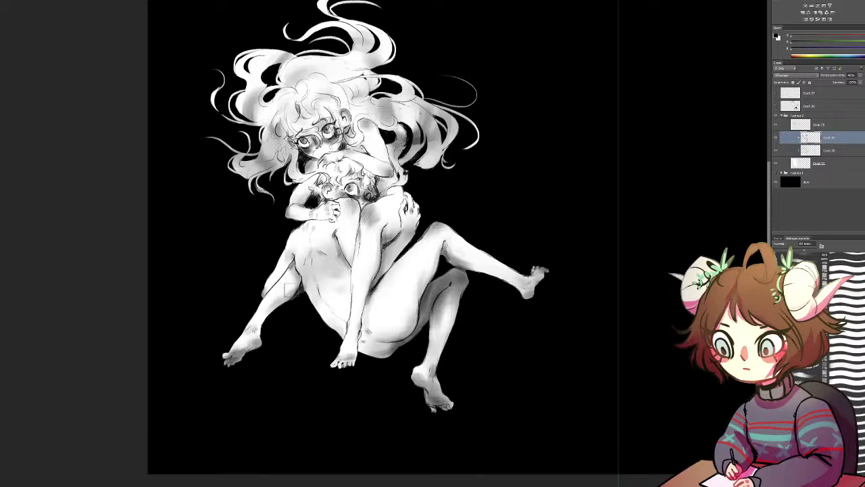
left_click_drag(283, 270, 261, 290)
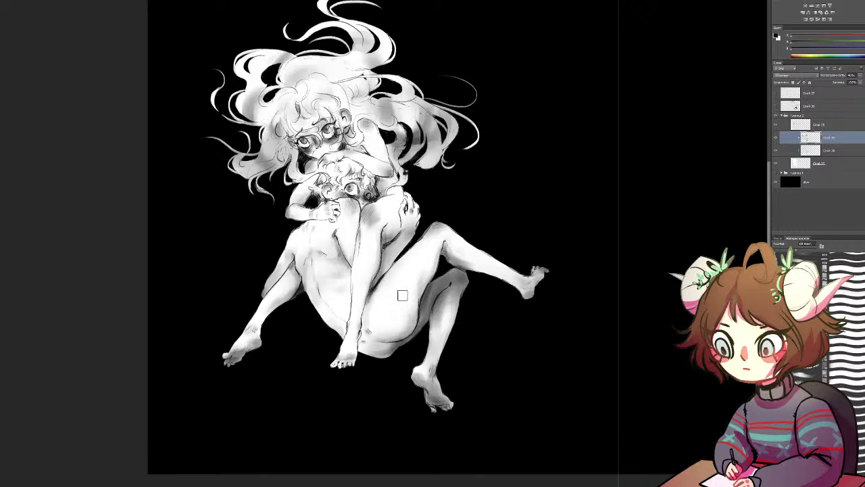
mouse_move(283, 137)
left_mouse_down()
mouse_move(280, 157)
mouse_move(285, 138)
left_mouse_up()
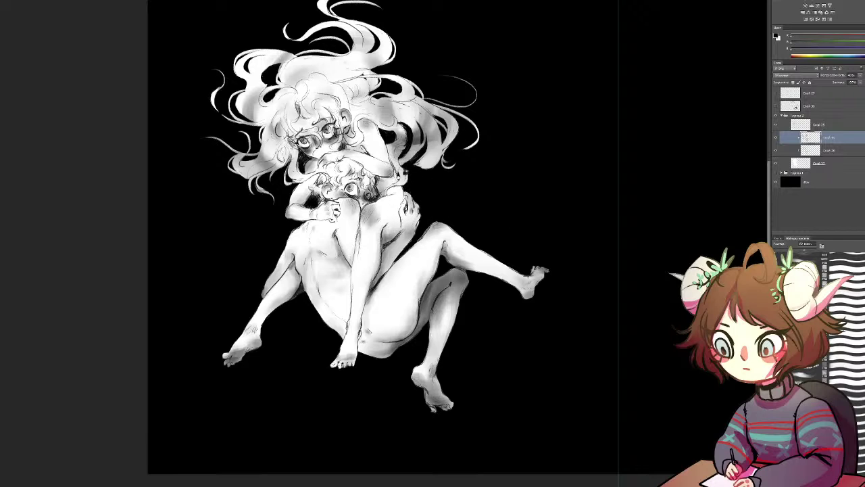
left_click_drag(406, 174, 397, 230)
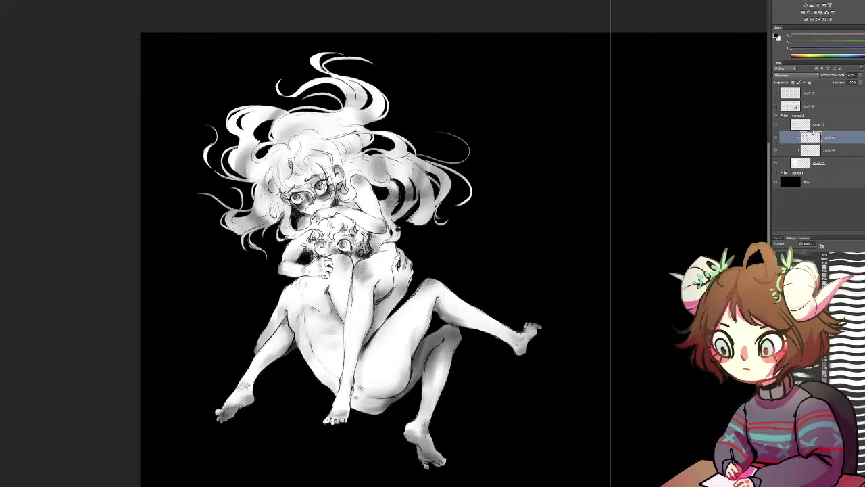
Activate the top layer in the open group and switch to a different brush preset for detailing the faces
left_click(814, 125)
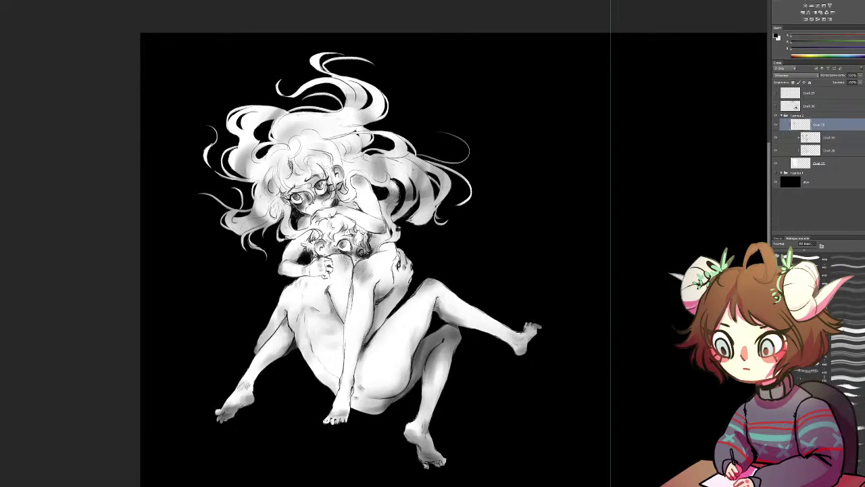
left_click(848, 385)
key("ctrl+plus")
key("ctrl+plus")
key("ctrl+plus")
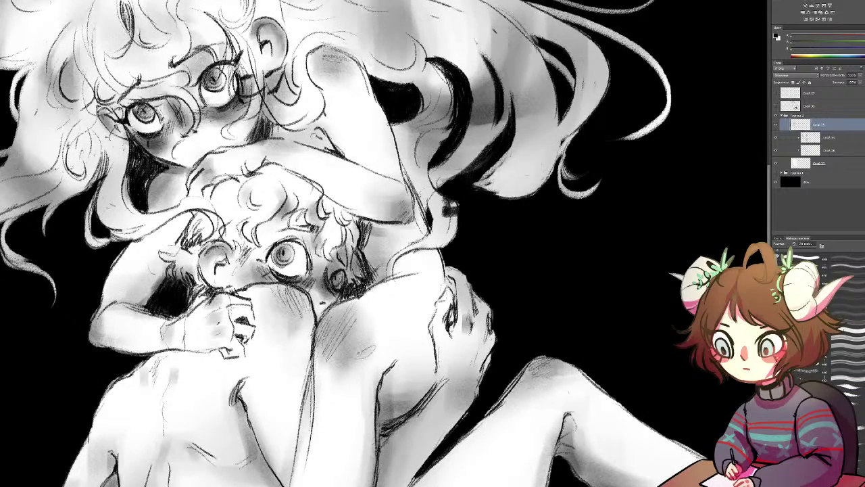
left_click_drag(223, 65, 242, 60)
key("ctrl+alt+z")
key("ctrl+alt+z")
Activate the upper clipped shadow layer and reduce the brush size
left_click(830, 137)
left_click_drag(779, 251, 777, 252)
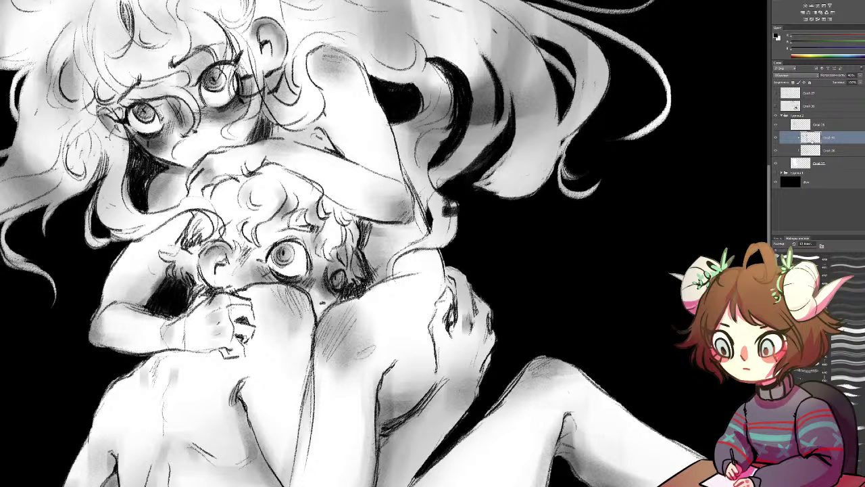
Make the top layer in the figure group active for line work around the two faces
left_click(815, 127)
left_click_drag(204, 75, 235, 59)
mouse_move(217, 103)
left_mouse_down()
mouse_move(426, 170)
mouse_move(408, 177)
mouse_move(443, 174)
mouse_move(441, 184)
mouse_move(430, 181)
left_mouse_up()
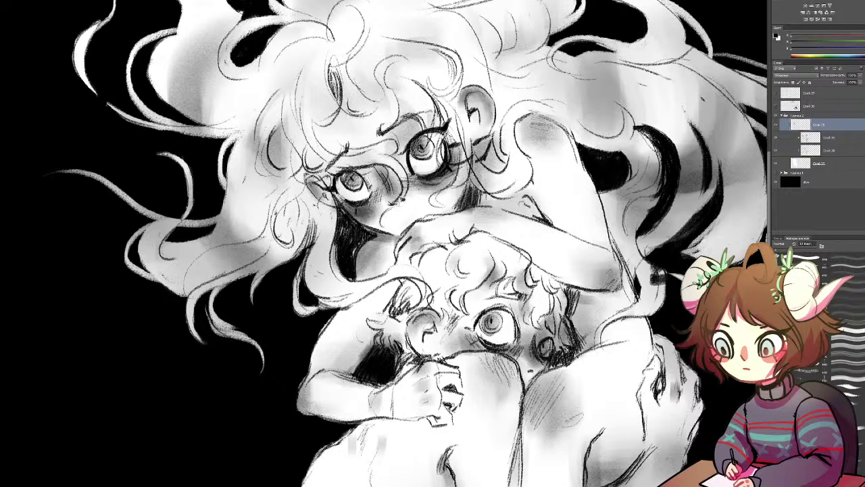
left_click_drag(350, 204, 365, 200)
mouse_move(337, 168)
left_mouse_down()
mouse_move(365, 177)
mouse_move(339, 165)
left_mouse_up()
left_click_drag(394, 156, 408, 146)
mouse_move(480, 336)
left_mouse_down()
mouse_move(498, 347)
mouse_move(484, 340)
mouse_move(490, 313)
mouse_move(507, 315)
mouse_move(490, 304)
mouse_move(508, 325)
mouse_move(495, 310)
mouse_move(515, 308)
mouse_move(515, 342)
left_mouse_up()
key("ctrl+z")
key("ctrl+z")
key("ctrl+z")
key("ctrl+z")
key("ctrl+z")
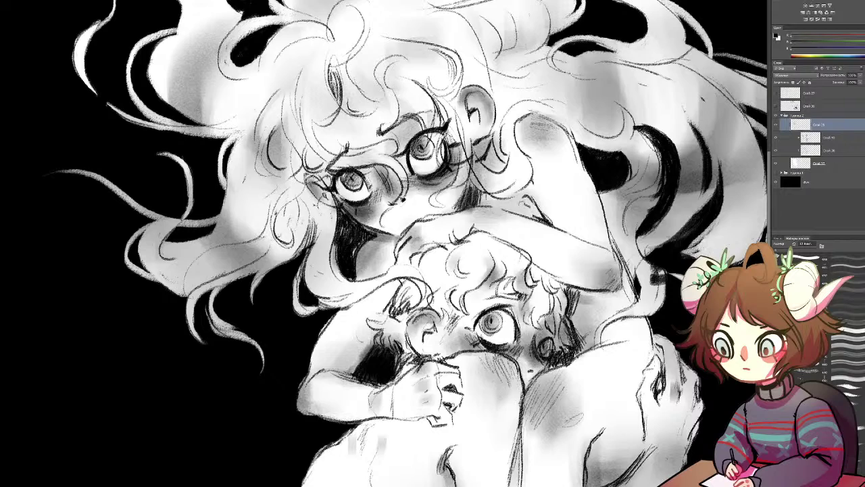
Reinforce the black line work on the curly-haired figure's bent arm, the curls beside the ear and the raised knee
left_click_drag(466, 166, 468, 204)
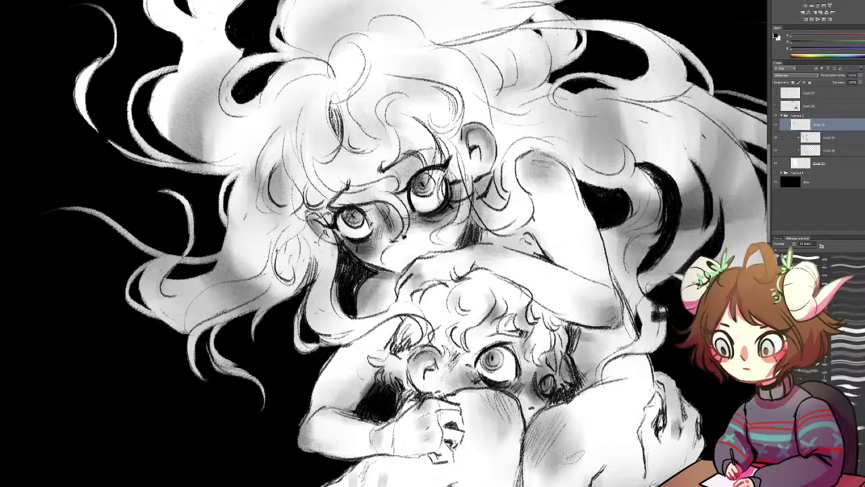
mouse_move(463, 233)
left_mouse_down()
mouse_move(457, 246)
mouse_move(503, 243)
left_mouse_up()
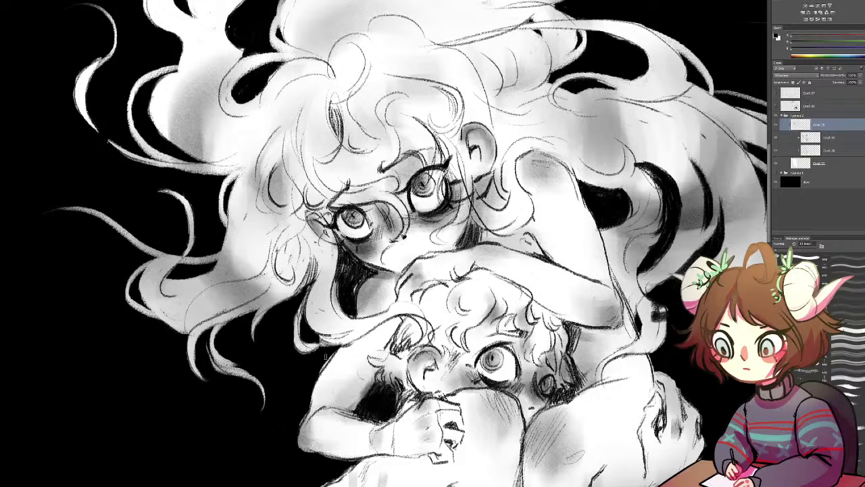
left_click_drag(333, 355, 303, 421)
left_click_drag(326, 409, 352, 404)
left_click_drag(382, 358, 367, 365)
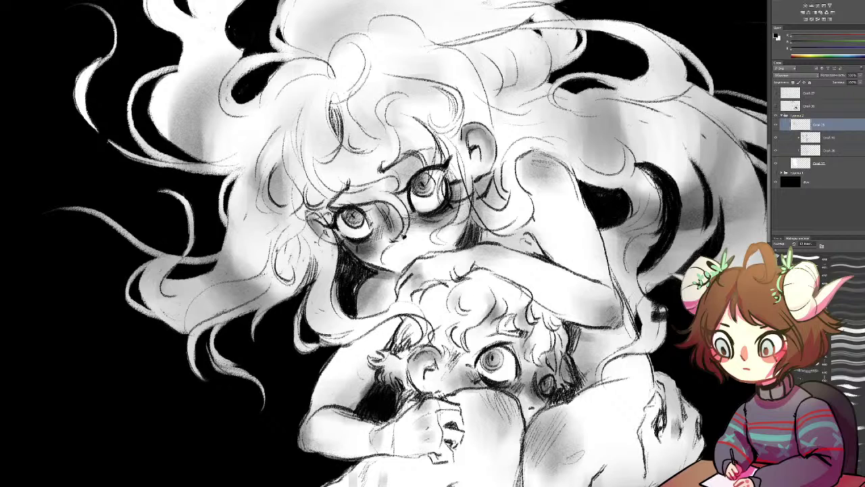
left_click_drag(403, 395, 396, 417)
mouse_move(581, 391)
left_mouse_down()
mouse_move(561, 405)
mouse_move(617, 380)
left_mouse_up()
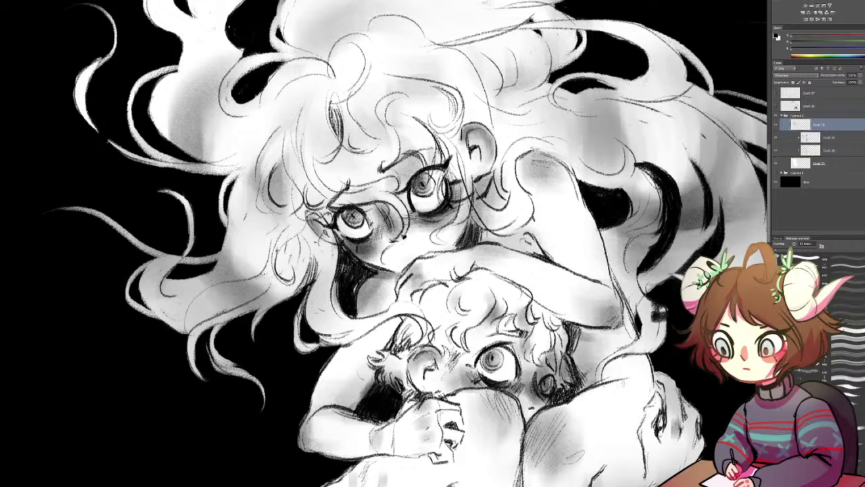
Paint over the dark patch in the hair below the elbow in white on the base layer and add a thin curling strand
left_click_drag(653, 325, 617, 286)
key("e")
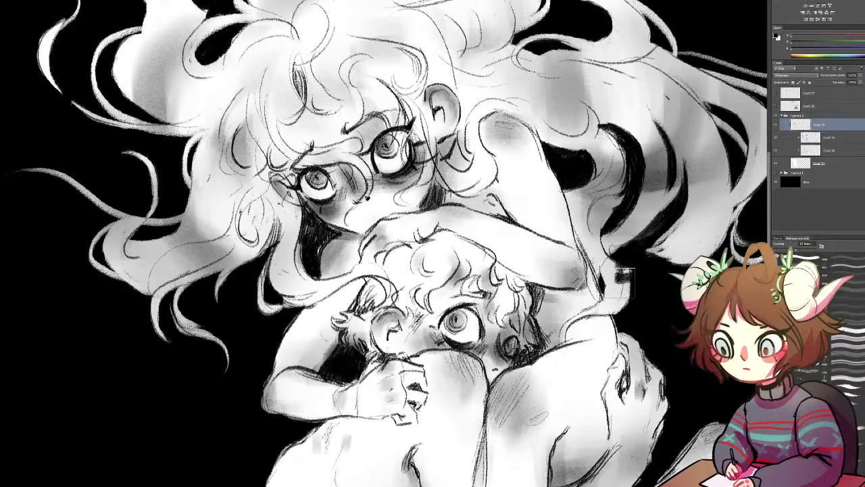
left_click(799, 163)
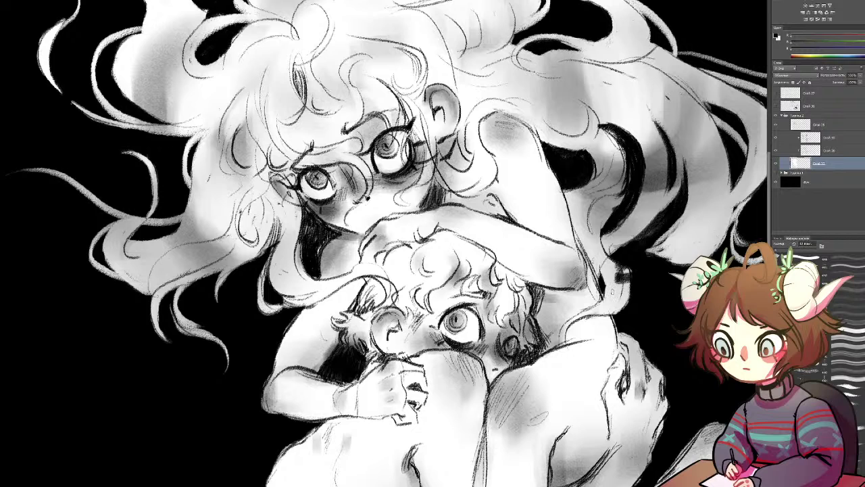
key("x")
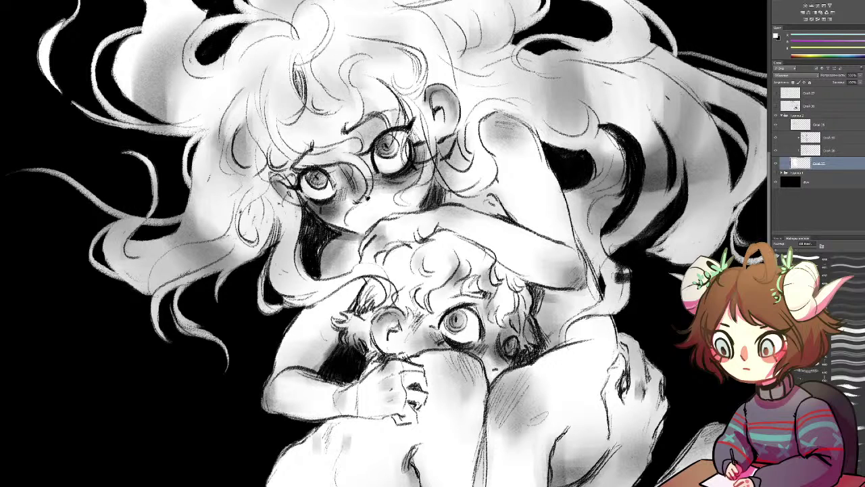
left_click_drag(625, 274, 619, 266)
left_click_drag(629, 276, 627, 311)
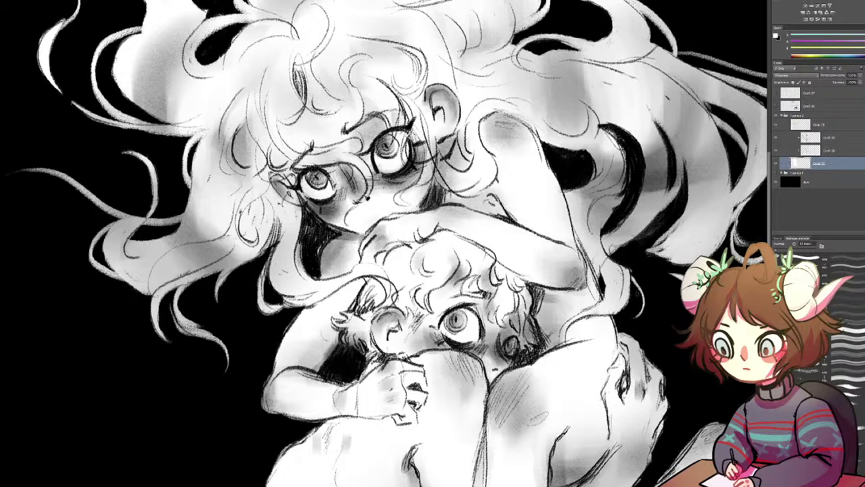
left_click_drag(629, 272, 642, 312)
mouse_move(632, 275)
left_mouse_down()
mouse_move(644, 301)
mouse_move(636, 313)
left_mouse_up()
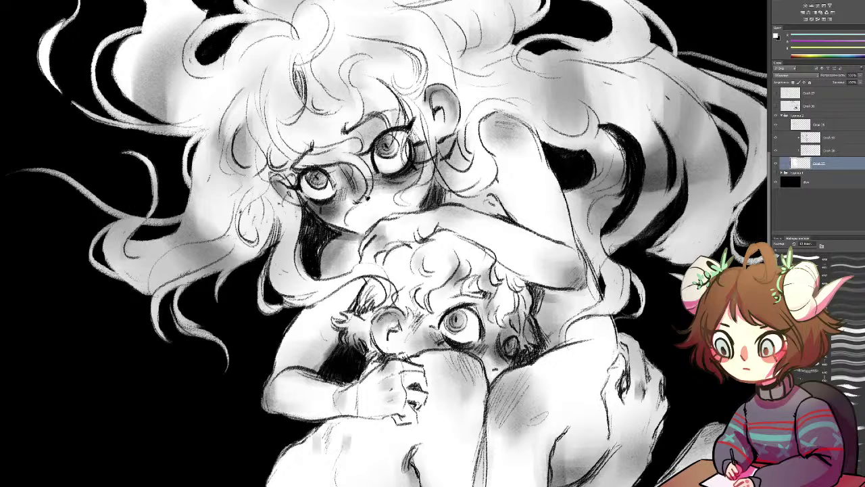
Paint thin white hair strands across the black gap beside the raised shoulder, undoing the last stroke
left_click(785, 250)
left_click_drag(547, 152, 592, 155)
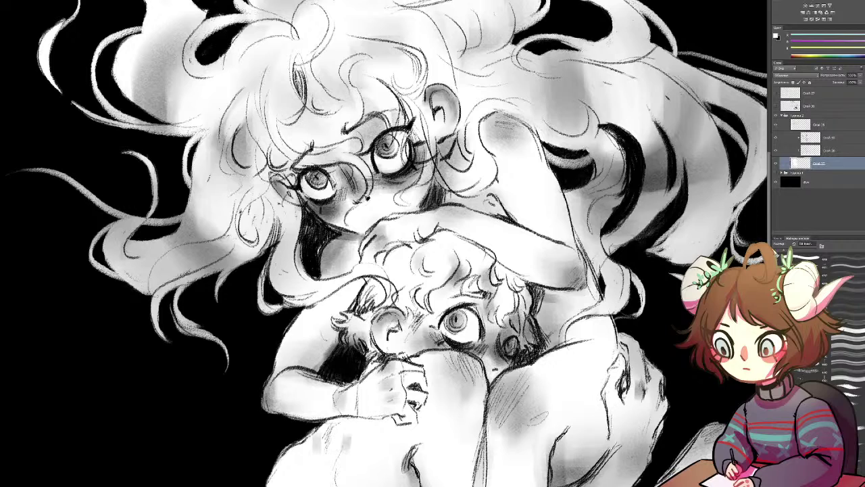
key("ctrl+z")
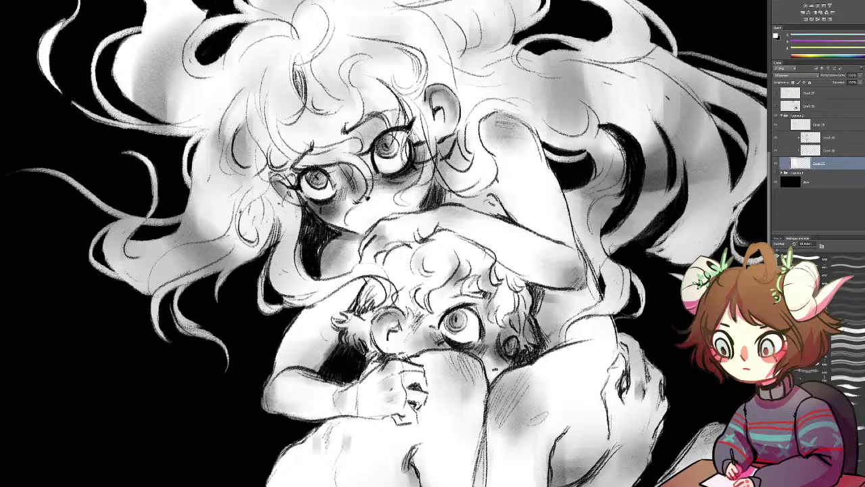
Return to black on the line layer and hatch the shadow along the underside of the large thigh
left_click_drag(405, 325, 480, 217)
mouse_move(429, 399)
left_mouse_down()
mouse_move(490, 235)
mouse_move(486, 271)
left_mouse_up()
left_click(819, 125)
key("x")
left_click_drag(541, 223, 587, 321)
left_click(567, 263, "ctrl")
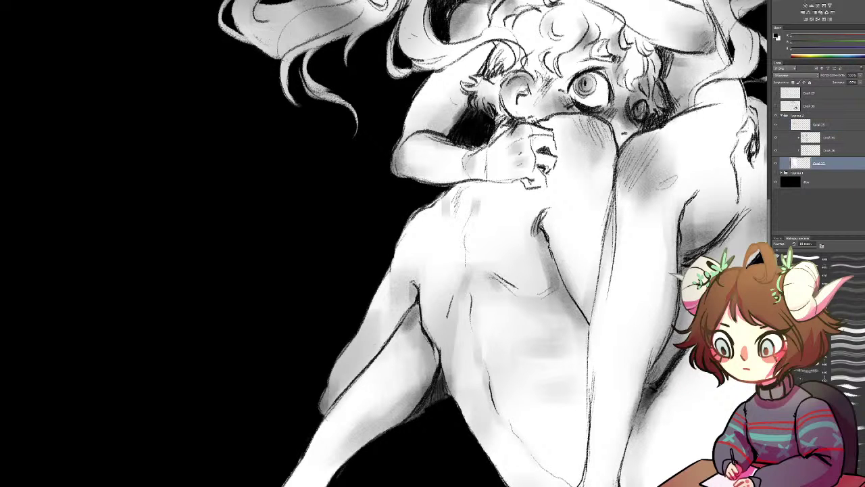
left_click(723, 201, "ctrl")
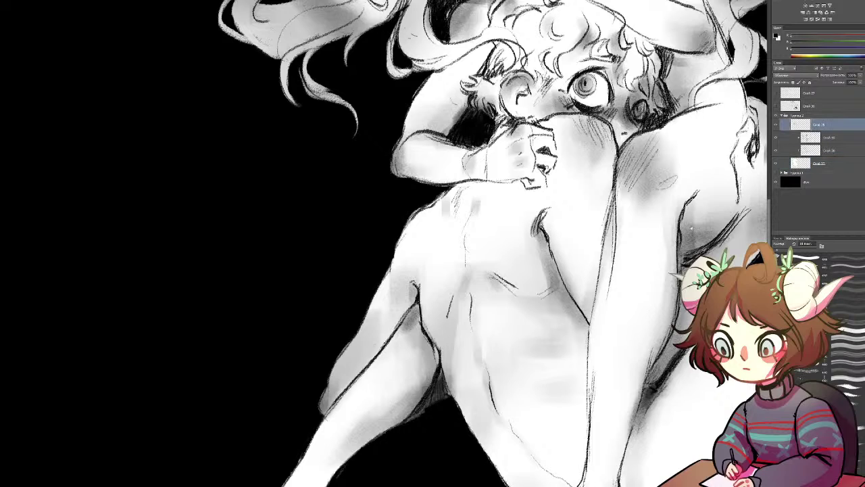
mouse_move(548, 247)
left_mouse_down()
mouse_move(582, 321)
mouse_move(404, 298)
left_mouse_up()
left_click_drag(464, 366, 402, 163)
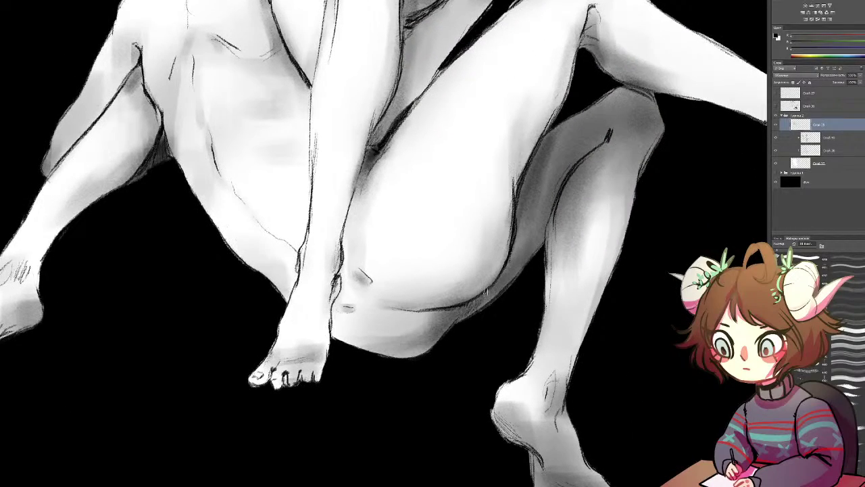
mouse_move(491, 288)
left_mouse_down()
mouse_move(485, 303)
mouse_move(500, 293)
left_mouse_up()
left_click_drag(513, 260, 504, 284)
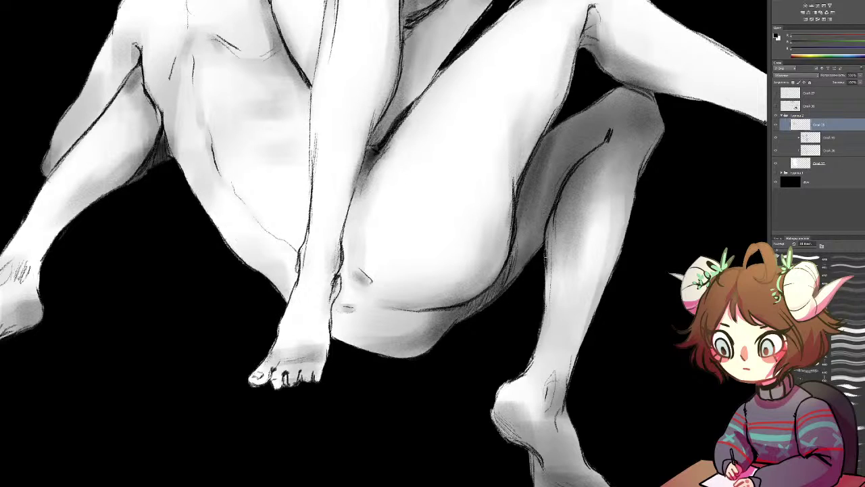
Darken the curved outline over the top of the long-haired figure's raised shoulder
left_click_drag(207, 177, 389, 194)
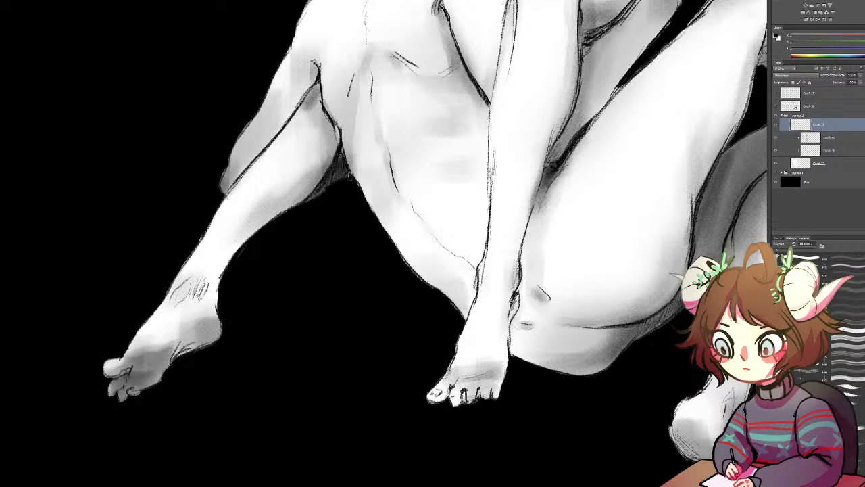
left_click_drag(442, 182, 389, 387)
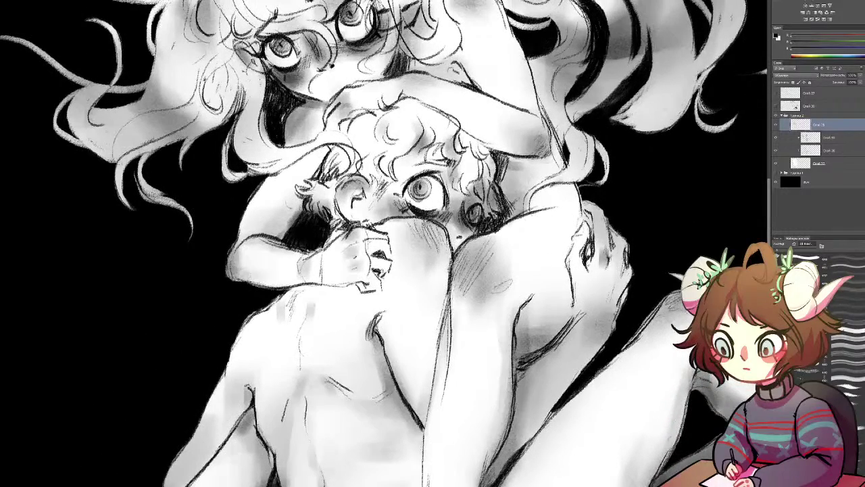
left_click_drag(456, 247, 439, 358)
scroll(385, 243, "up", 5)
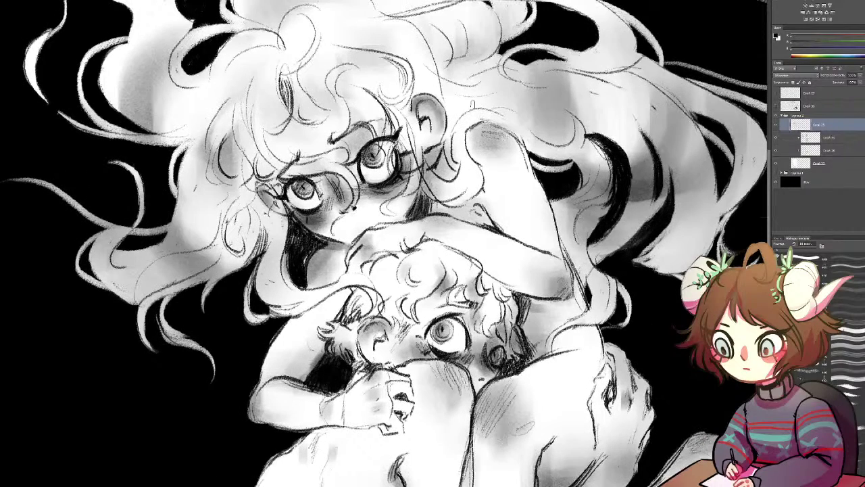
left_click_drag(467, 124, 517, 133)
Draw black hair strands through the curls on the crown, fringe and far side of the lower figure's head
key("ctrl+minus")
key("ctrl+minus")
key("ctrl+minus")
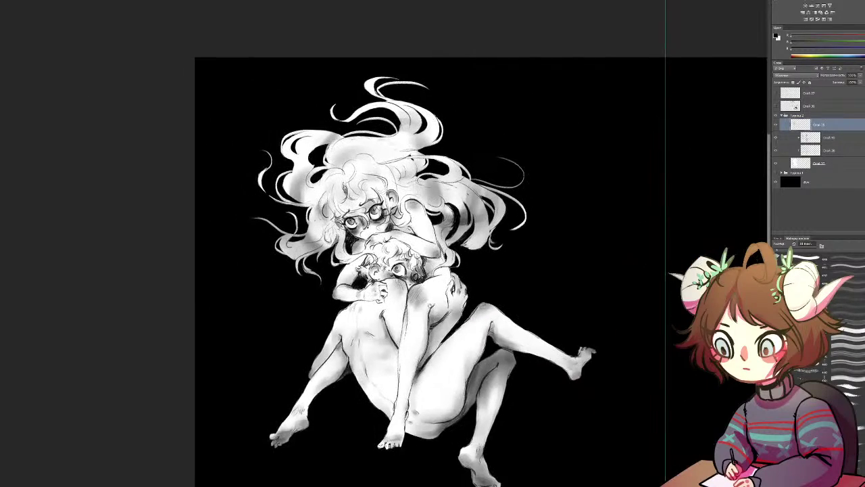
left_click_drag(419, 323, 441, 247)
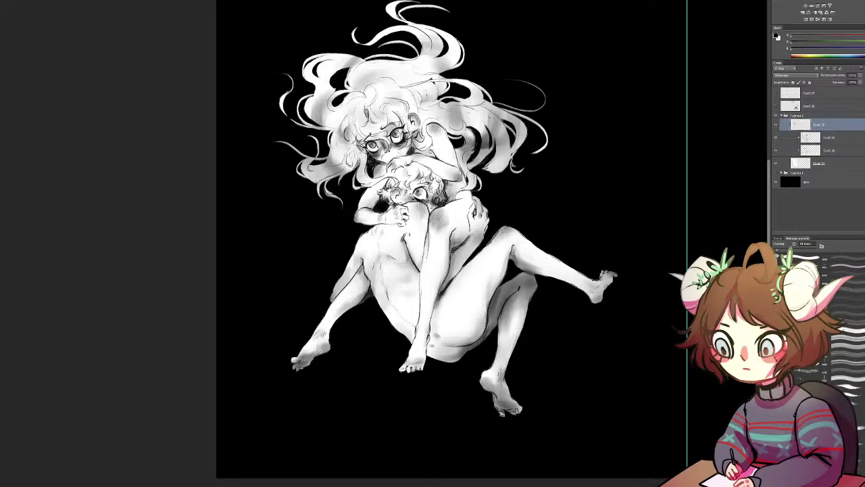
scroll(343, 220, "up", 5)
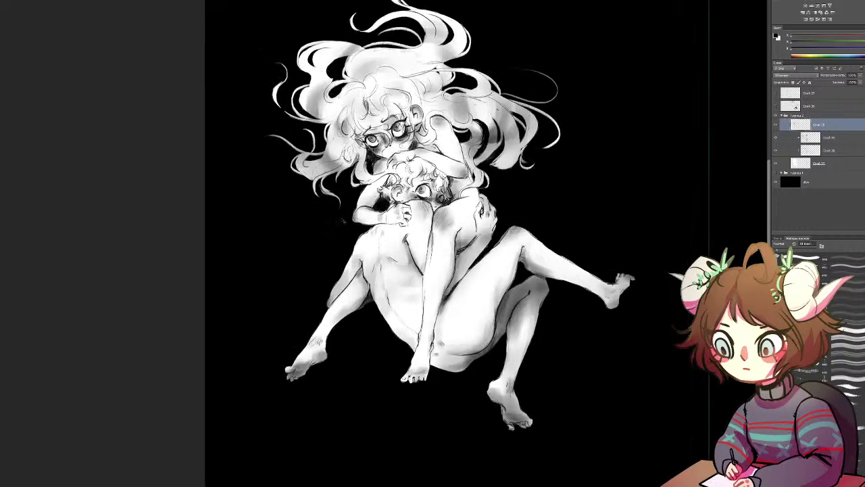
scroll(439, 135, "down", 3)
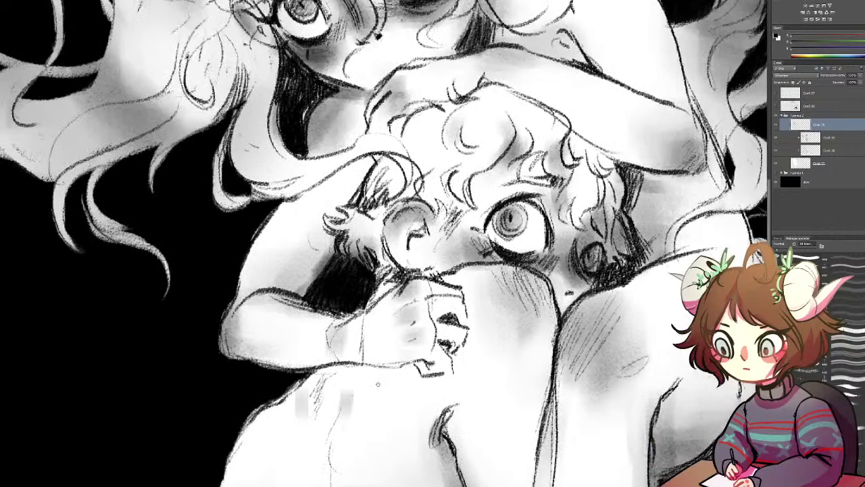
mouse_move(443, 116)
left_mouse_down()
mouse_move(440, 154)
mouse_move(407, 159)
left_mouse_up()
left_click_drag(472, 170, 452, 207)
left_click_drag(477, 169, 462, 210)
left_click_drag(488, 165, 467, 207)
mouse_move(509, 123)
left_mouse_down()
mouse_move(465, 137)
mouse_move(469, 146)
mouse_move(495, 125)
mouse_move(469, 144)
mouse_move(473, 129)
mouse_move(456, 144)
left_mouse_up()
left_click_drag(448, 207, 441, 237)
mouse_move(458, 185)
left_mouse_down()
mouse_move(439, 230)
mouse_move(427, 210)
mouse_move(432, 252)
left_mouse_up()
left_click_drag(453, 205, 437, 250)
left_click_drag(466, 201, 443, 234)
left_click_drag(500, 157, 431, 189)
left_click_drag(457, 161, 413, 183)
mouse_move(407, 128)
left_mouse_down()
mouse_move(400, 156)
mouse_move(393, 149)
mouse_move(397, 165)
mouse_move(395, 143)
left_mouse_up()
left_click_drag(424, 96, 400, 118)
mouse_move(428, 81)
left_mouse_down()
mouse_move(400, 114)
mouse_move(428, 117)
left_mouse_up()
left_click_drag(398, 183, 385, 207)
mouse_move(402, 166)
left_mouse_down()
mouse_move(382, 196)
mouse_move(391, 203)
mouse_move(358, 197)
left_mouse_up()
mouse_move(376, 167)
left_mouse_down()
mouse_move(353, 200)
mouse_move(375, 176)
mouse_move(407, 204)
left_mouse_up()
mouse_move(418, 138)
left_mouse_down()
mouse_move(407, 168)
mouse_move(413, 177)
mouse_move(428, 171)
left_mouse_up()
left_click_drag(448, 134, 443, 166)
mouse_move(527, 123)
left_mouse_down()
mouse_move(520, 163)
mouse_move(507, 165)
mouse_move(503, 177)
mouse_move(509, 163)
left_mouse_up()
left_click_drag(502, 117, 496, 145)
mouse_move(490, 114)
left_mouse_down()
mouse_move(465, 139)
mouse_move(447, 132)
mouse_move(515, 101)
mouse_move(508, 96)
mouse_move(537, 121)
mouse_move(520, 116)
mouse_move(536, 157)
left_mouse_up()
left_click_drag(527, 119, 543, 161)
mouse_move(547, 131)
left_mouse_down()
mouse_move(540, 160)
mouse_move(550, 160)
left_mouse_up()
left_click_drag(565, 121, 551, 153)
mouse_move(538, 109)
left_mouse_down()
mouse_move(571, 124)
mouse_move(578, 114)
mouse_move(575, 170)
left_mouse_up()
left_click_drag(569, 141, 573, 171)
left_click_drag(576, 140, 573, 166)
left_click_drag(582, 138, 578, 169)
mouse_move(591, 144)
left_mouse_down()
mouse_move(585, 166)
mouse_move(617, 182)
mouse_move(558, 201)
mouse_move(548, 228)
left_mouse_up()
mouse_move(583, 180)
left_mouse_down()
mouse_move(562, 224)
mouse_move(576, 201)
mouse_move(571, 234)
mouse_move(579, 237)
mouse_move(582, 210)
left_mouse_up()
Fill the curls behind and below the lower figure's ear with short black strokes
mouse_move(385, 239)
left_mouse_down()
mouse_move(382, 254)
mouse_move(377, 247)
mouse_move(381, 269)
mouse_move(376, 254)
mouse_move(358, 262)
left_mouse_up()
left_click_drag(363, 229, 353, 261)
left_click_drag(362, 232, 352, 262)
left_click_drag(342, 219, 333, 241)
left_click_drag(372, 227, 363, 242)
mouse_move(367, 227)
left_mouse_down()
mouse_move(361, 244)
mouse_move(343, 239)
left_mouse_up()
left_click_drag(365, 226, 355, 240)
mouse_move(384, 236)
left_mouse_down()
mouse_move(388, 246)
mouse_move(379, 247)
left_mouse_up()
Add black strands above the ear, along the fringe and down the curls beside the lower figure's visible eye
mouse_move(395, 206)
left_mouse_down()
mouse_move(388, 233)
mouse_move(410, 201)
left_mouse_up()
mouse_move(411, 200)
left_mouse_down()
mouse_move(438, 235)
mouse_move(481, 247)
left_mouse_up()
mouse_move(506, 184)
left_mouse_down()
mouse_move(503, 196)
mouse_move(561, 183)
mouse_move(535, 194)
mouse_move(513, 190)
left_mouse_up()
key("ctrl+z")
left_click_drag(537, 157, 552, 179)
mouse_move(560, 148)
left_mouse_down()
mouse_move(551, 177)
mouse_move(557, 182)
left_mouse_up()
mouse_move(566, 150)
left_mouse_down()
mouse_move(563, 181)
mouse_move(599, 226)
left_mouse_up()
left_click_drag(617, 185, 601, 250)
left_click_drag(613, 217, 600, 260)
left_click_drag(627, 229, 616, 258)
key("ctrl+minus")
key("ctrl+minus")
key("ctrl+minus")
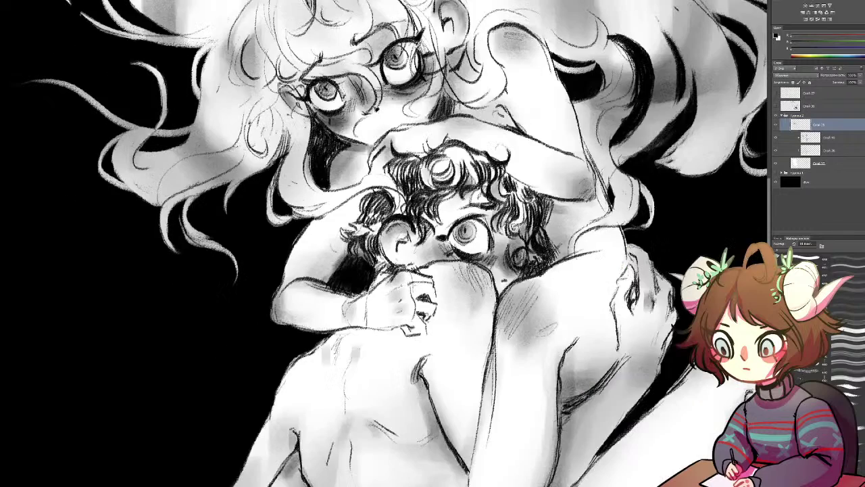
Shade the round curl on the lower figure's crown with spiral black strokes and darken the ear and the hair beneath it
key("ctrl+plus")
key("ctrl+plus")
key("ctrl+plus")
key("ctrl+plus")
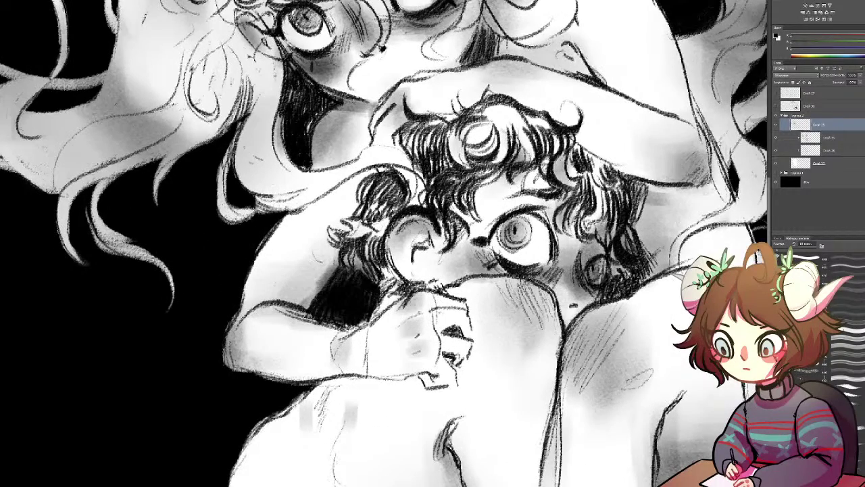
mouse_move(488, 112)
left_mouse_down()
mouse_move(507, 141)
mouse_move(515, 138)
left_mouse_up()
mouse_move(463, 121)
left_mouse_down()
mouse_move(477, 178)
mouse_move(468, 149)
mouse_move(488, 148)
mouse_move(462, 145)
mouse_move(498, 156)
left_mouse_up()
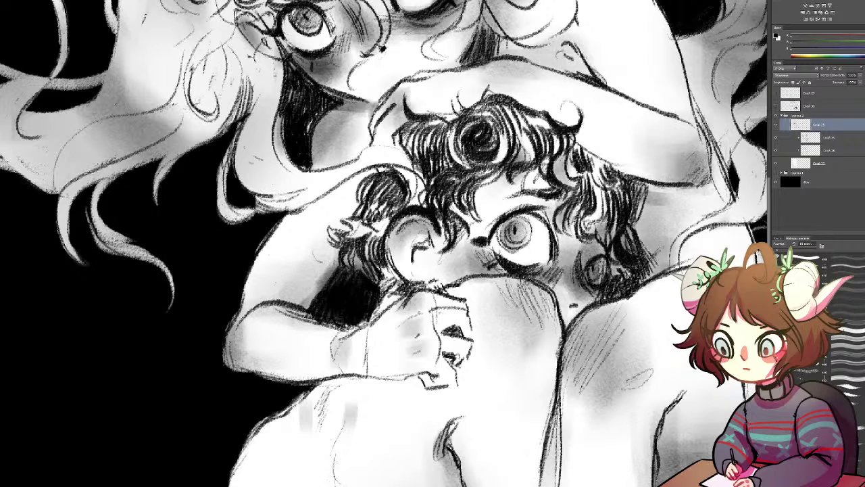
left_click_drag(413, 219, 429, 247)
mouse_move(424, 278)
left_mouse_down()
mouse_move(438, 287)
mouse_move(378, 296)
mouse_move(372, 284)
left_mouse_up()
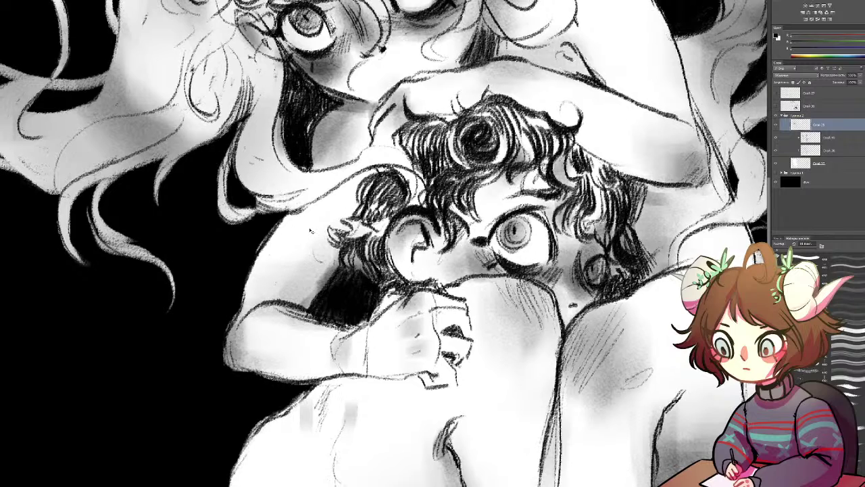
Add an empty layer above the line layer in the figure group and choose a different brush preset
key("ctrl+minus")
key("ctrl+minus")
key("ctrl+minus")
key("ctrl+minus")
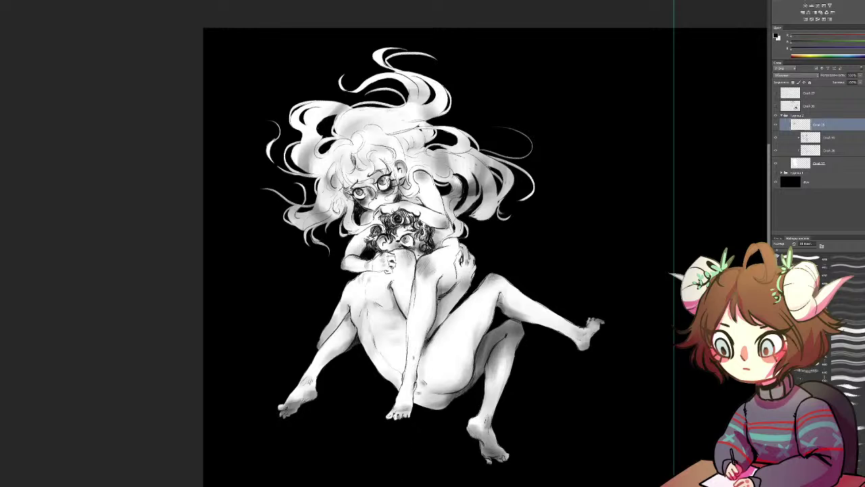
left_click_drag(425, 223, 419, 154)
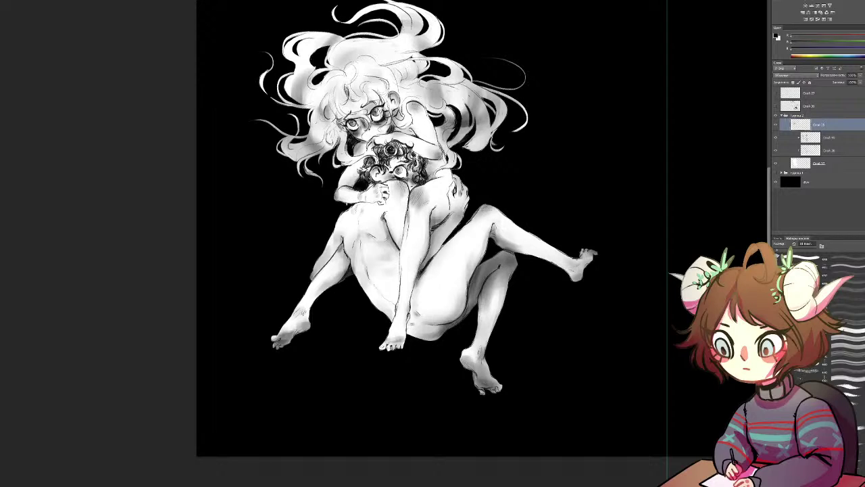
key("ctrl+alt+shift+n")
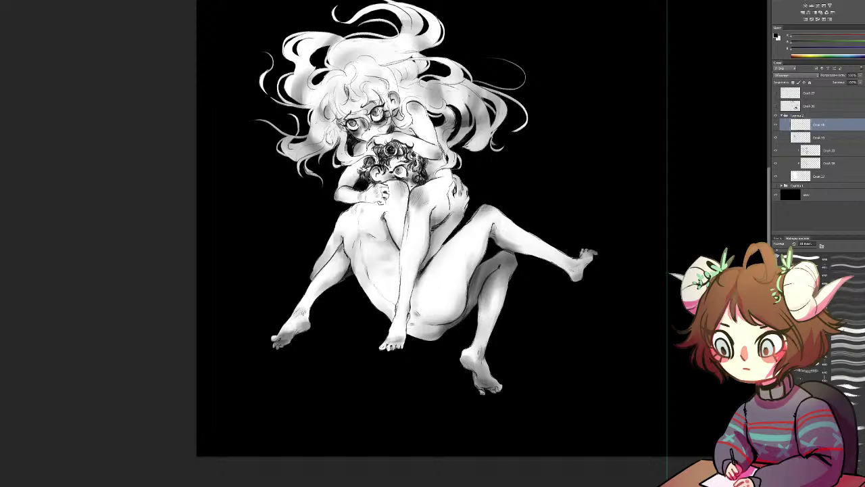
scroll(845, 317, "up", 20)
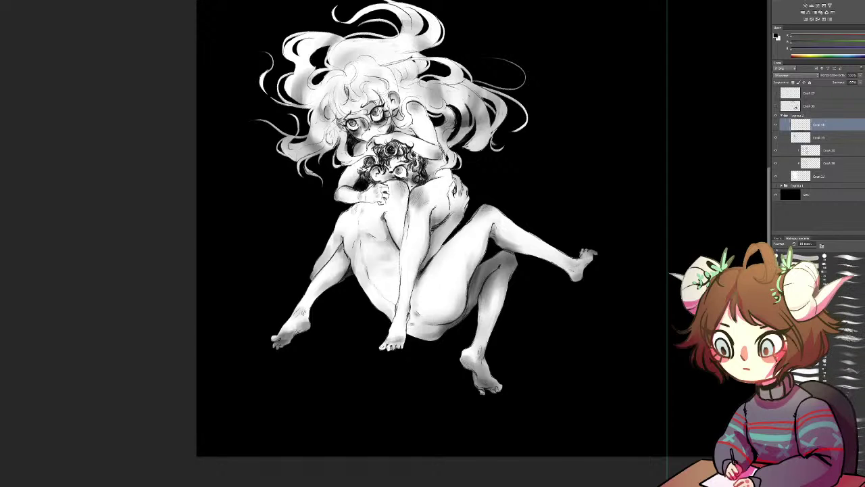
left_click(857, 415)
mouse_move(385, 151)
left_mouse_down()
mouse_move(395, 149)
mouse_move(361, 160)
left_mouse_up()
key("ctrl+plus")
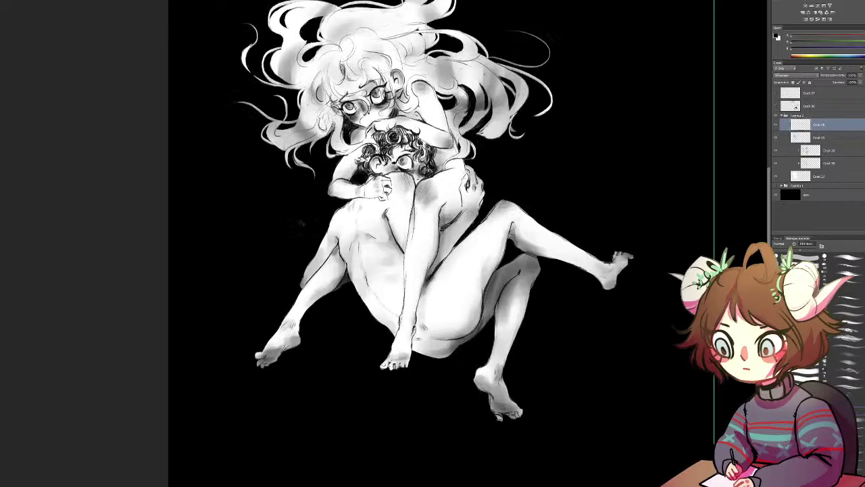
key("ctrl+plus")
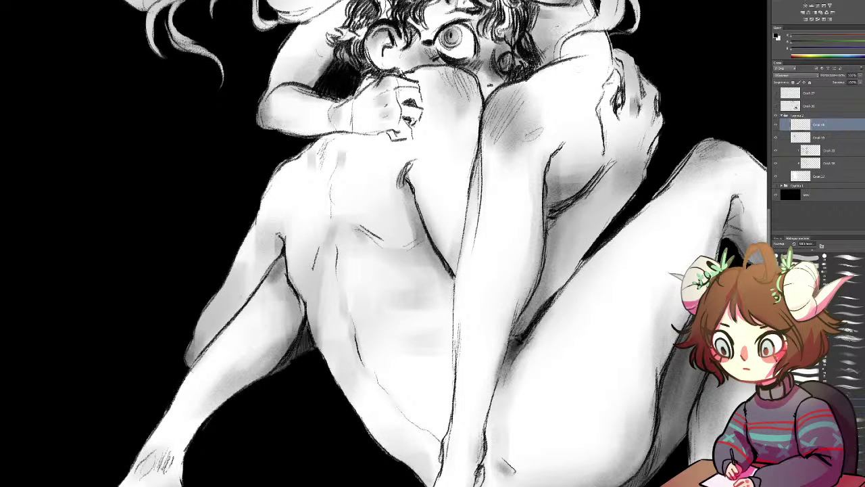
left_click_drag(341, 45, 338, 58)
left_click_drag(402, 56, 411, 62)
left_click_drag(265, 111, 273, 127)
left_click_drag(357, 114, 350, 121)
left_click(449, 169)
left_click(463, 161)
left_click_drag(419, 169, 400, 366)
key("Delete")
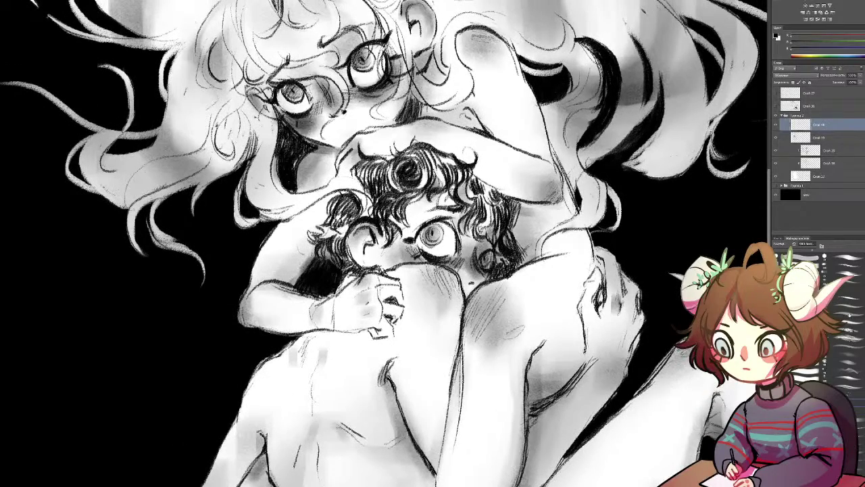
Discard a test stroke on the lower figure's hair and choose a different brush preset further down the brush list
mouse_move(388, 186)
left_mouse_down()
mouse_move(414, 174)
mouse_move(368, 199)
left_mouse_up()
key("ctrl+z")
scroll(846, 354, "down", 10)
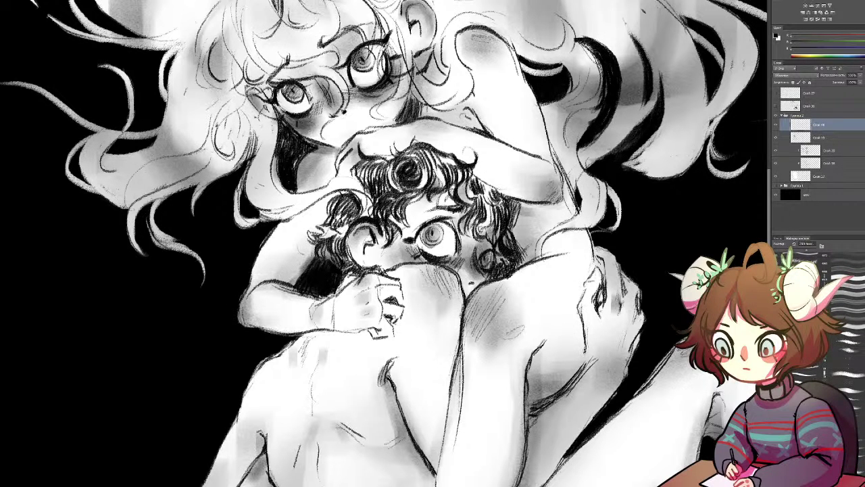
scroll(845, 318, "down", 3)
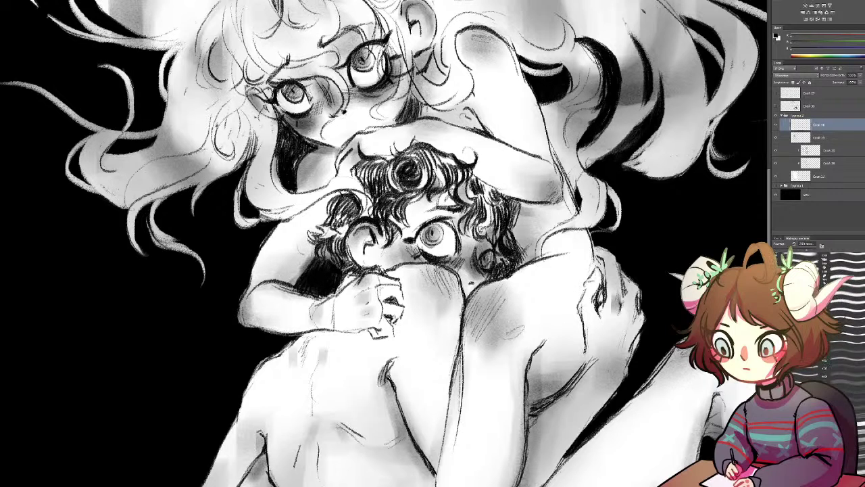
scroll(845, 317, "down", 5)
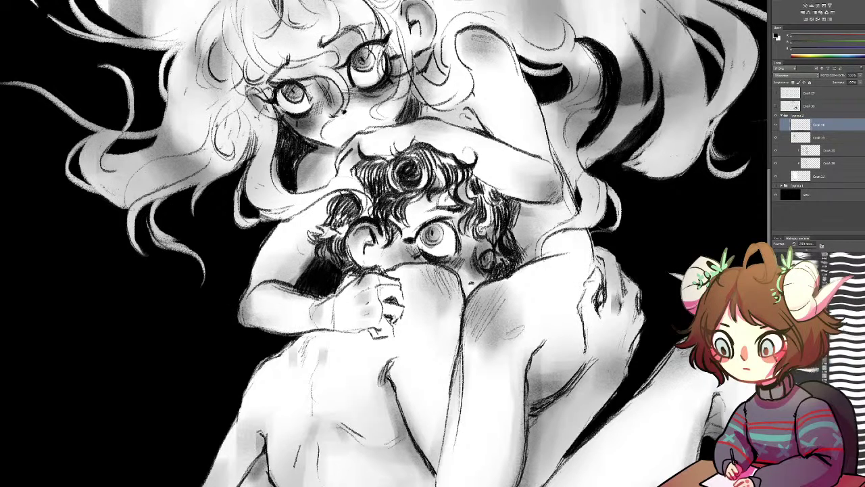
scroll(844, 318, "down", 3)
left_click(844, 317)
Darken the lower figure's crown, fringe and the curls behind the ear with soft strokes, and touch up the shadow under the thigh
mouse_move(398, 169)
left_mouse_down()
mouse_move(379, 190)
mouse_move(369, 187)
mouse_move(368, 173)
mouse_move(395, 206)
mouse_move(409, 183)
mouse_move(433, 169)
mouse_move(422, 177)
mouse_move(414, 167)
mouse_move(433, 157)
mouse_move(403, 160)
mouse_move(438, 194)
left_mouse_up()
mouse_move(451, 160)
left_mouse_down()
mouse_move(449, 195)
mouse_move(490, 196)
mouse_move(489, 223)
mouse_move(477, 227)
mouse_move(470, 196)
mouse_move(503, 239)
mouse_move(484, 206)
left_mouse_up()
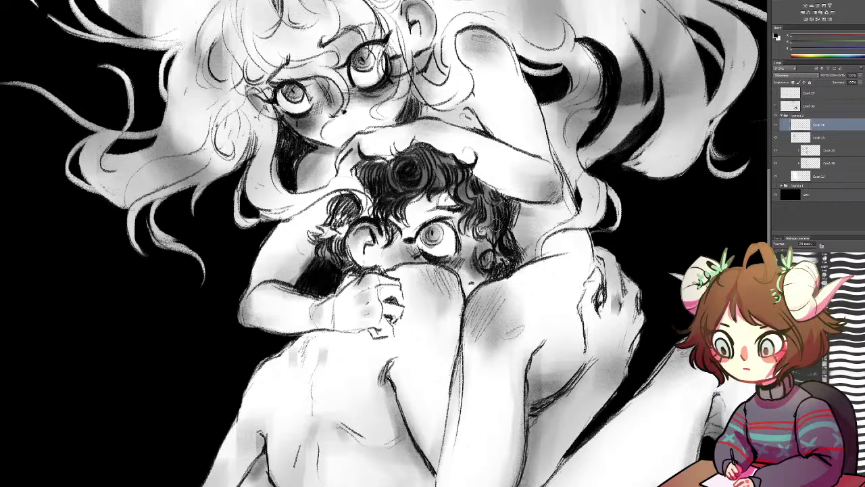
mouse_move(348, 206)
left_mouse_down()
mouse_move(331, 244)
mouse_move(317, 250)
mouse_move(338, 263)
left_mouse_up()
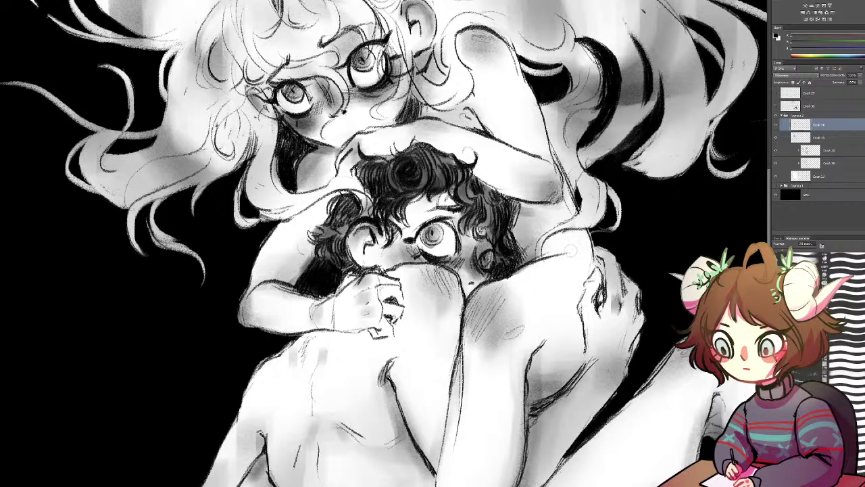
mouse_move(528, 379)
left_mouse_down()
mouse_move(534, 407)
mouse_move(556, 385)
left_mouse_up()
left_click_drag(563, 325, 565, 317)
Soften and deepen the shading on the dark rear leg, along the edge of the front thigh and up to the knee
scroll(564, 316, "down", 10)
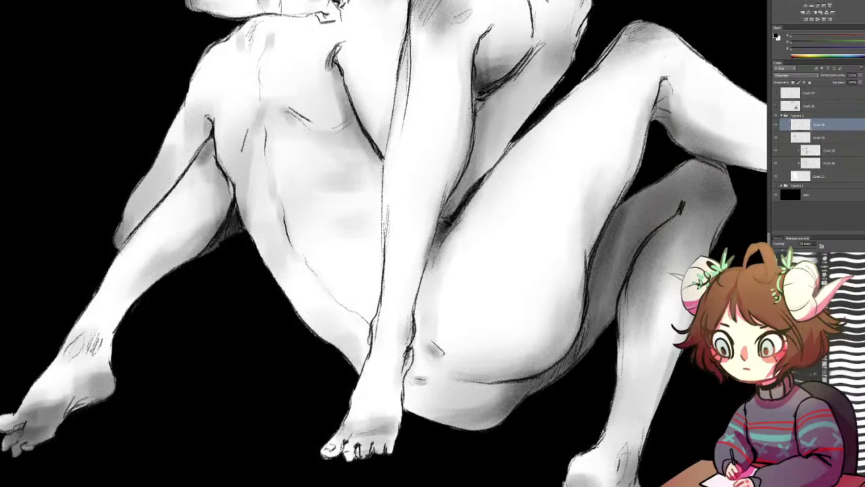
left_click_drag(595, 302, 583, 335)
left_click_drag(600, 284, 576, 353)
left_click_drag(600, 253, 592, 332)
key("ctrl+z")
left_click_drag(597, 253, 595, 296)
left_click_drag(632, 202, 612, 227)
left_click_drag(654, 187, 638, 200)
mouse_move(737, 168)
left_mouse_down()
mouse_move(715, 174)
mouse_move(724, 215)
left_mouse_up()
left_click_drag(710, 159, 717, 196)
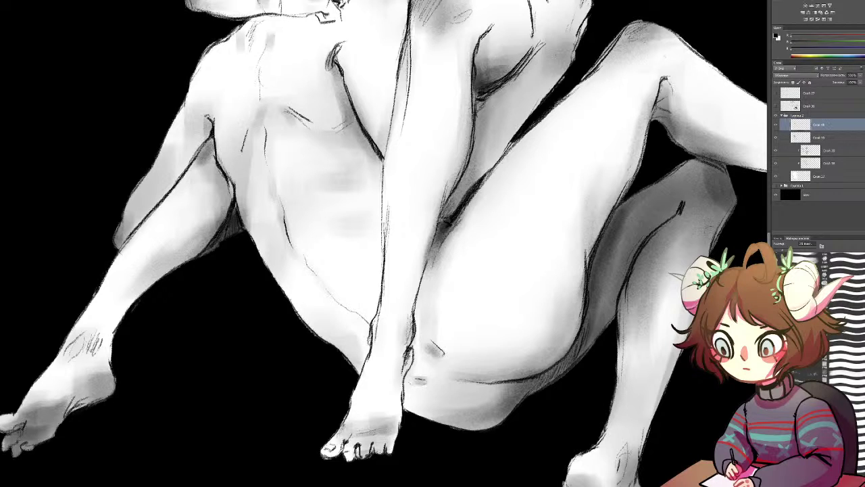
Darken the knee of the rear leg and the fold line behind it
left_click_drag(740, 177, 725, 211)
left_click_drag(723, 154, 707, 203)
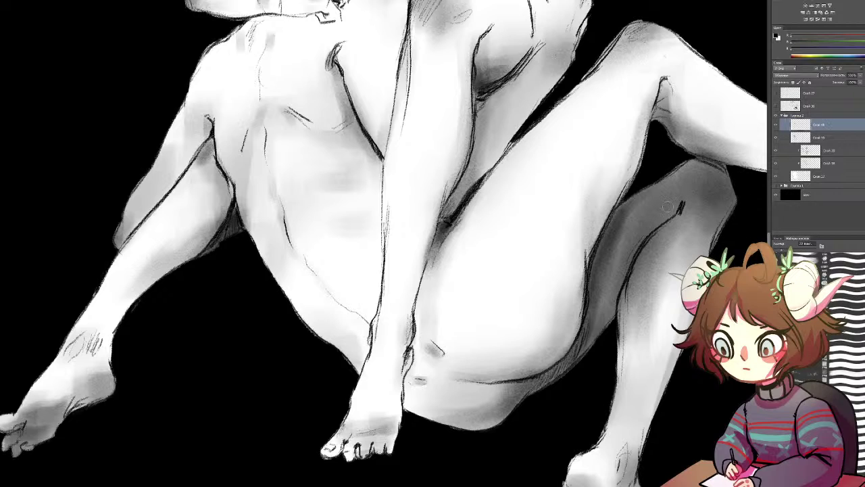
left_click_drag(680, 199, 675, 215)
left_click_drag(607, 158, 598, 244)
left_click_drag(657, 165, 652, 191)
Add fine strands to the upper figure's hair beside the face and ear, discarding the misplaced stroke, and check the whole figure group
left_click_drag(196, 280, 260, 290)
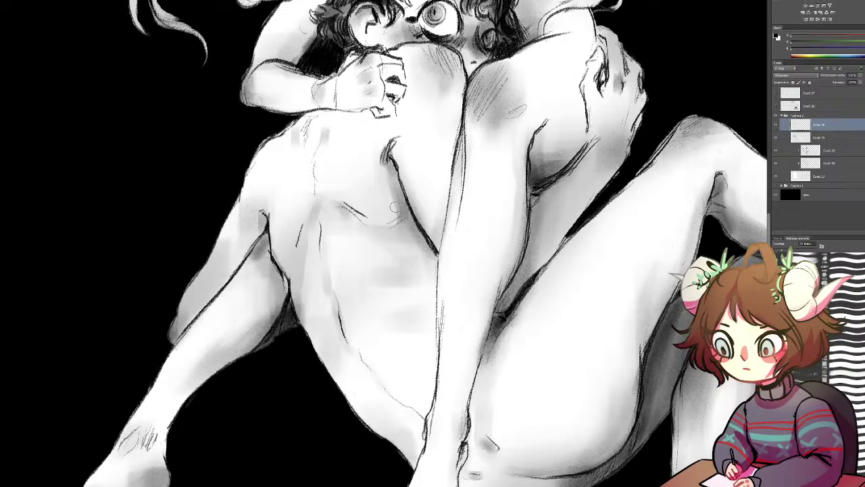
mouse_move(393, 161)
left_mouse_down()
mouse_move(438, 457)
mouse_move(443, 452)
mouse_move(452, 473)
left_mouse_up()
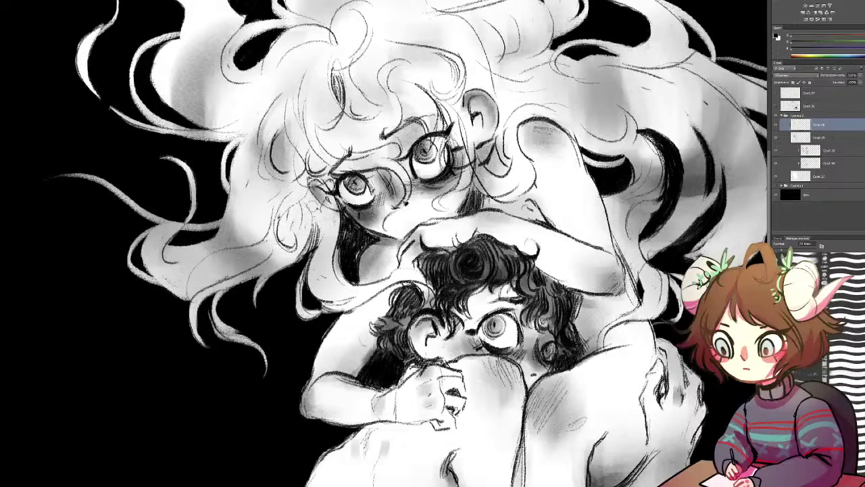
left_click_drag(296, 249, 299, 192)
left_click_drag(491, 157, 508, 175)
left_click_drag(502, 134, 496, 150)
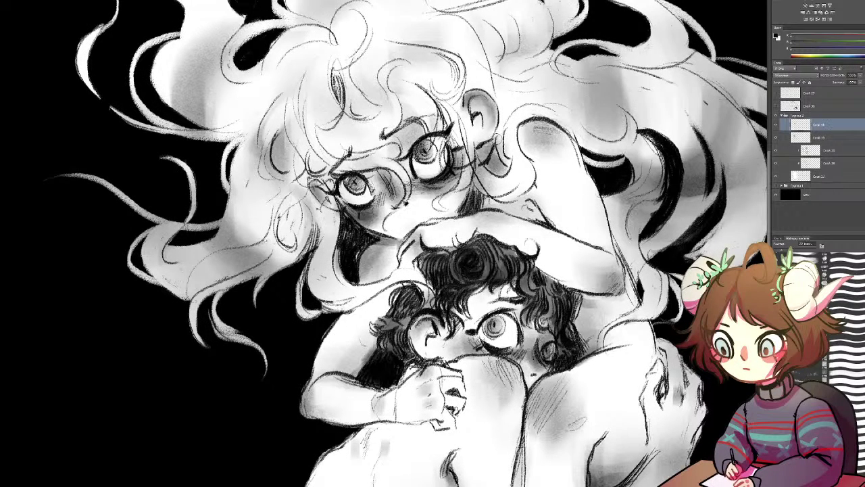
key("ctrl+z")
mouse_move(494, 199)
left_mouse_down()
mouse_move(478, 209)
mouse_move(547, 225)
mouse_move(539, 222)
left_mouse_up()
left_click_drag(370, 179, 376, 186)
key("ctrl+minus")
key("ctrl+minus")
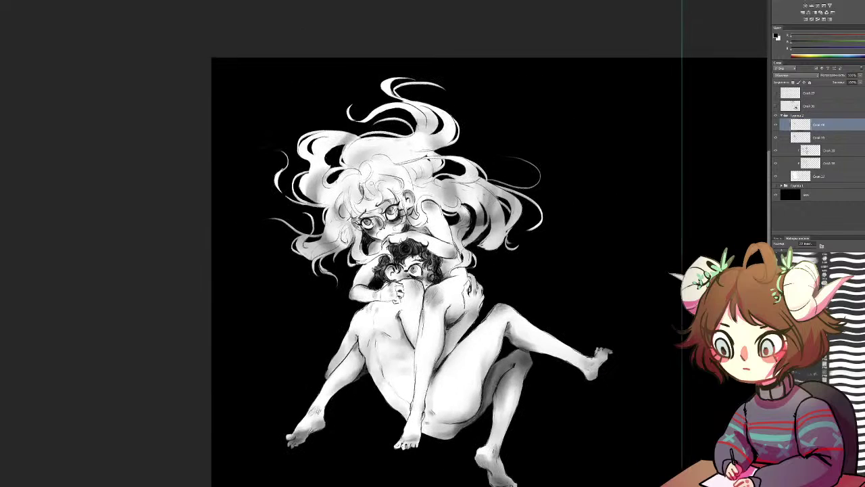
left_click_drag(469, 254, 475, 225)
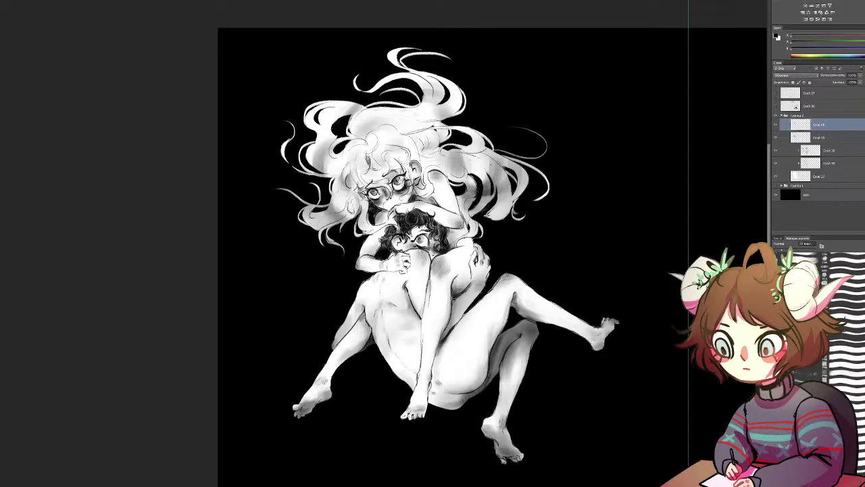
Show the sketch group with only its background sketch visible, move its uppermost layer above the figure group and collapse both groups
left_click(787, 118)
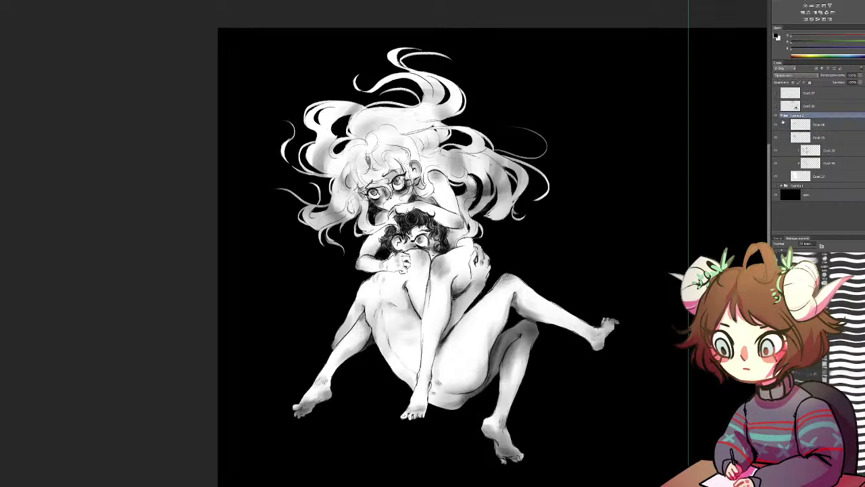
left_click(782, 117)
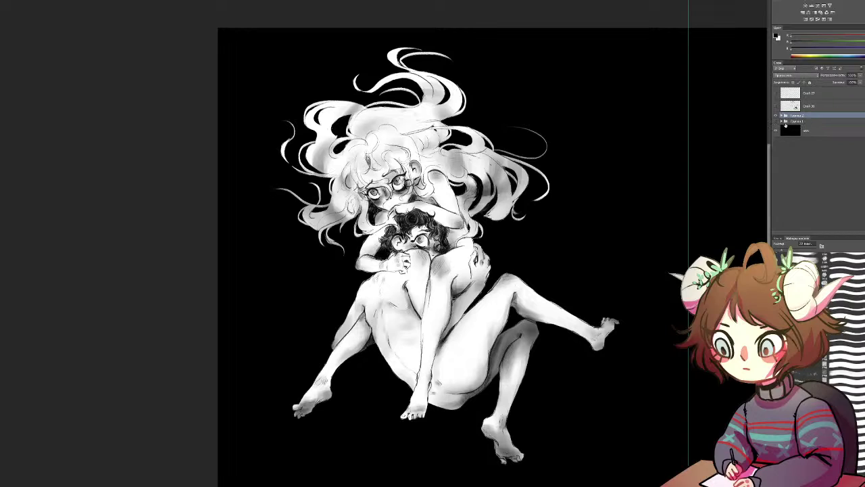
left_click(775, 122)
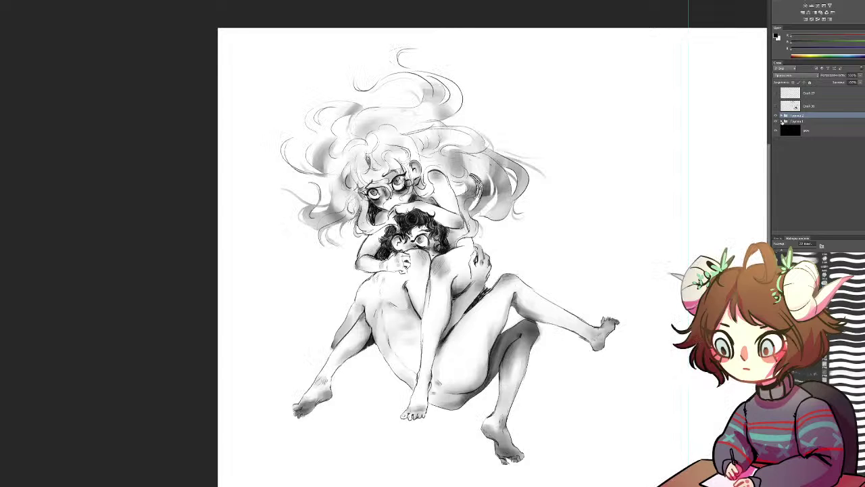
left_click(781, 121)
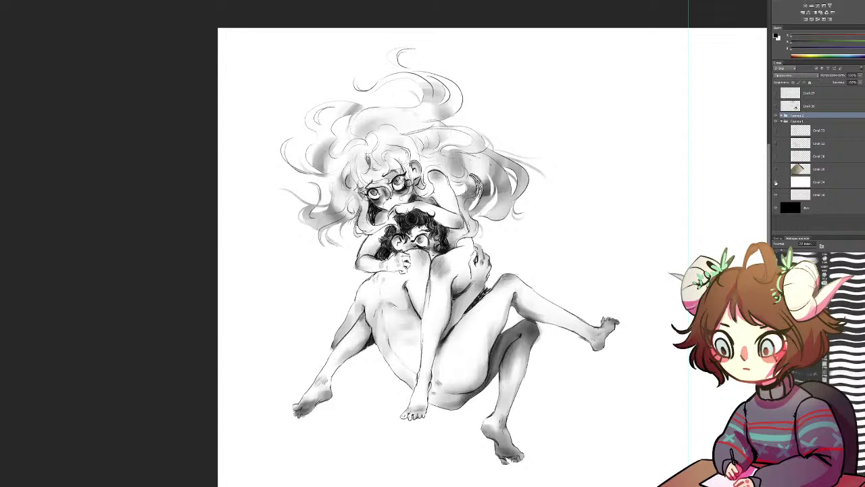
left_click(777, 131)
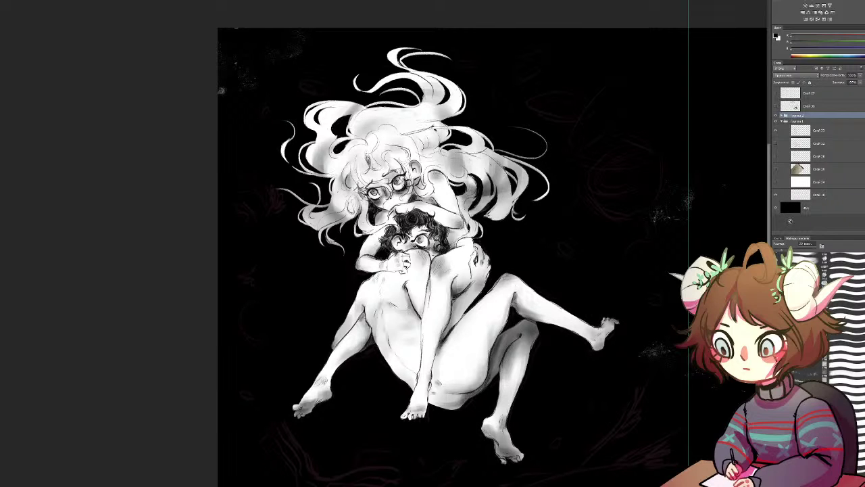
left_click_drag(814, 130, 835, 105)
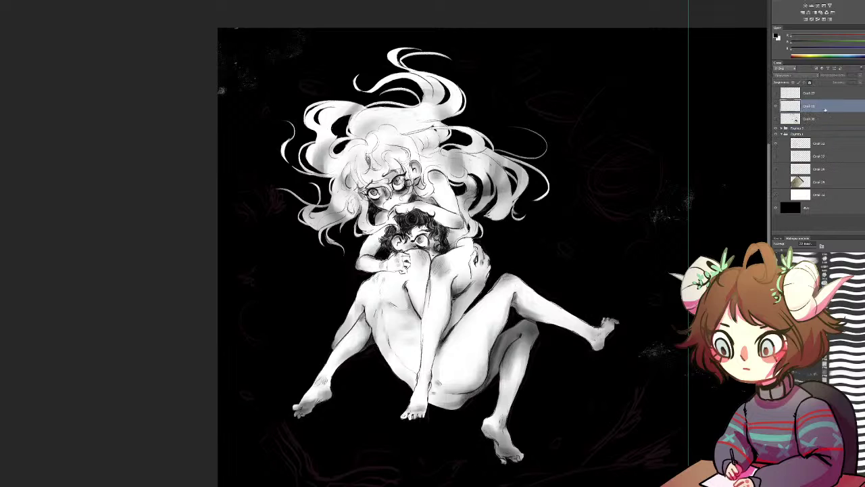
left_click(781, 134)
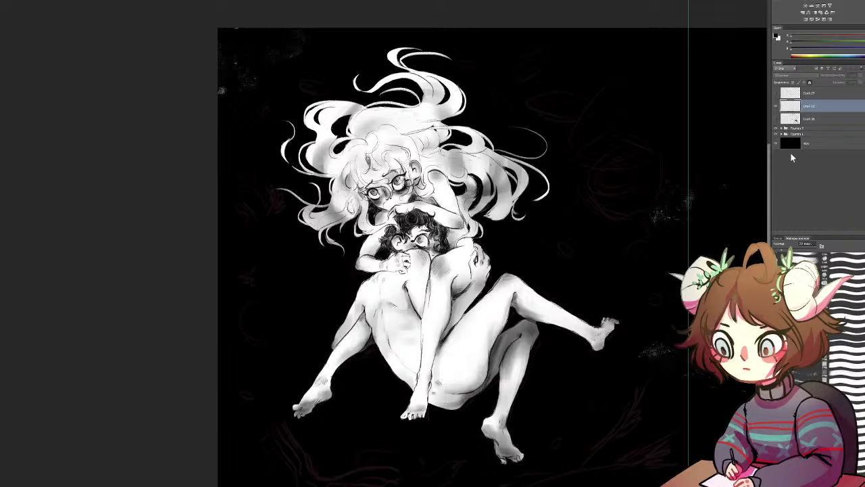
Add an empty layer directly above the figure group and mix a purple paint colour
left_click(814, 129)
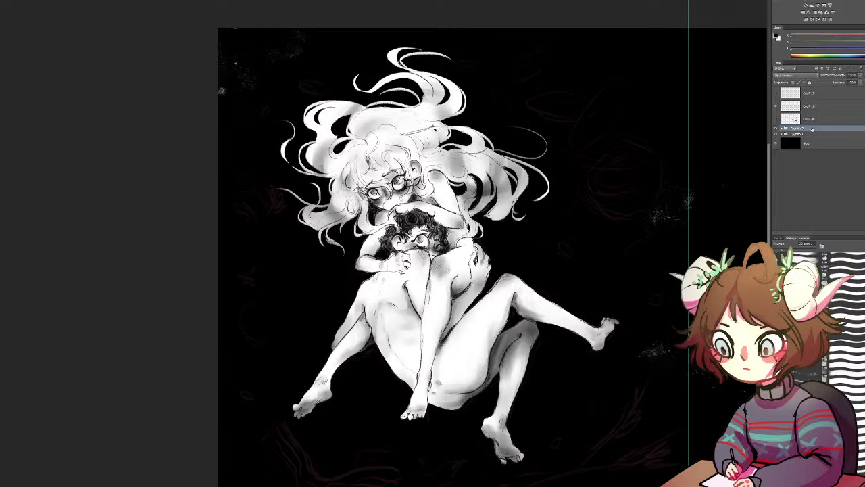
key("ctrl+alt+shift+n")
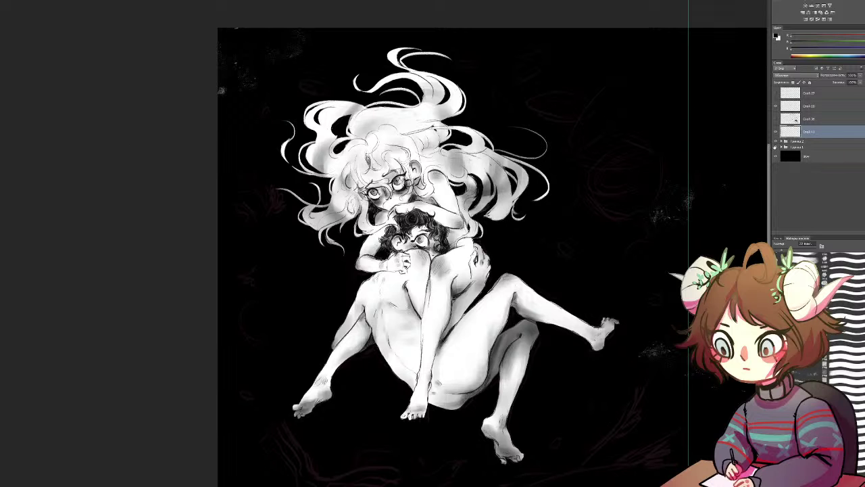
left_click_drag(665, 215, 608, 170)
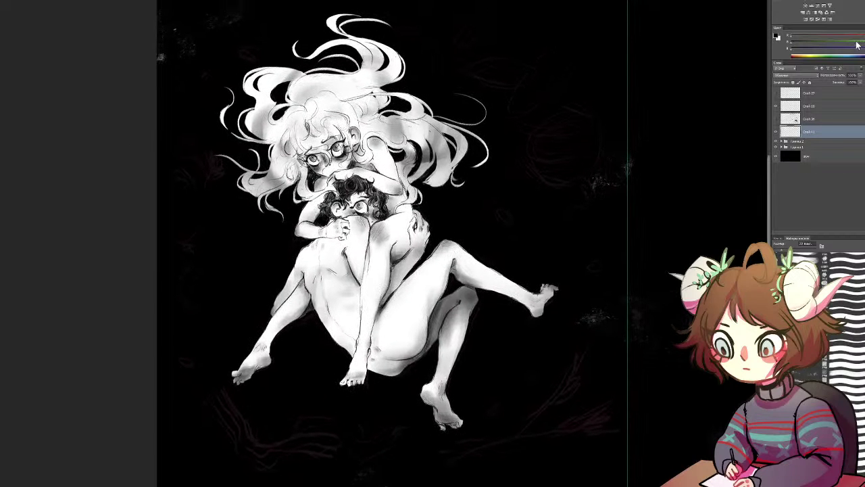
left_click(836, 35)
left_click(826, 45)
left_click(857, 49)
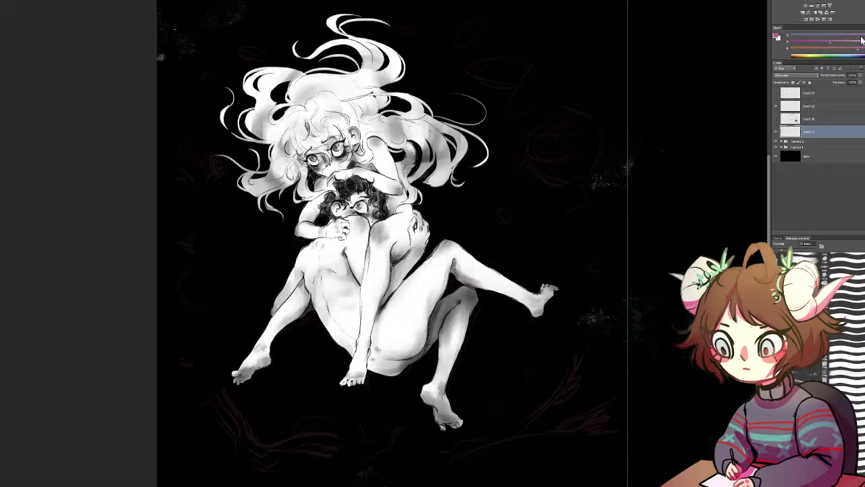
left_click_drag(861, 37, 858, 36)
mouse_move(531, 158)
left_mouse_down()
mouse_move(587, 144)
mouse_move(529, 167)
left_mouse_up()
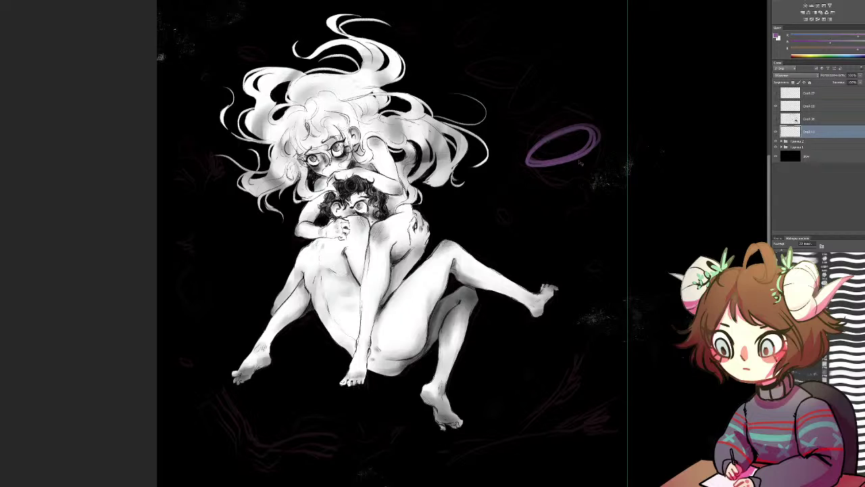
key("ctrl+z")
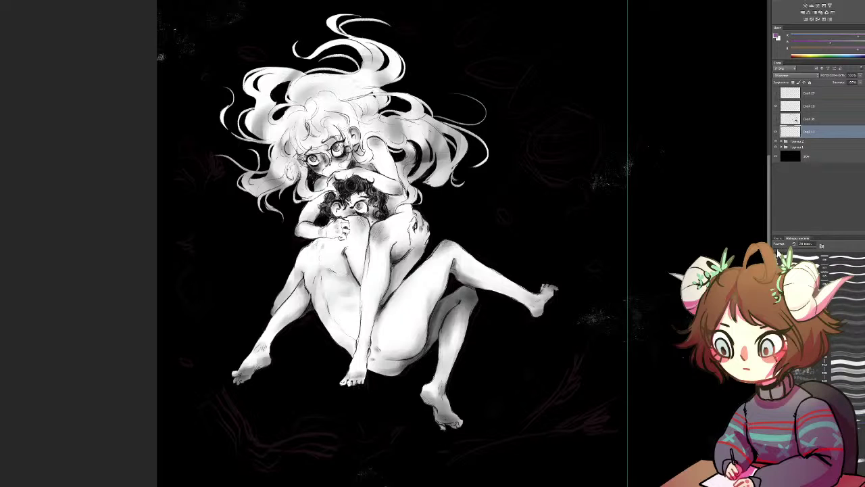
mouse_move(589, 137)
left_mouse_down()
mouse_move(556, 156)
mouse_move(593, 138)
left_mouse_up()
left_click_drag(538, 157, 593, 148)
key("ctrl+alt+z")
key("ctrl+alt+z")
key("ctrl+alt+z")
mouse_move(596, 125)
left_mouse_down()
mouse_move(543, 156)
mouse_move(589, 150)
left_mouse_up()
key("ctrl+z")
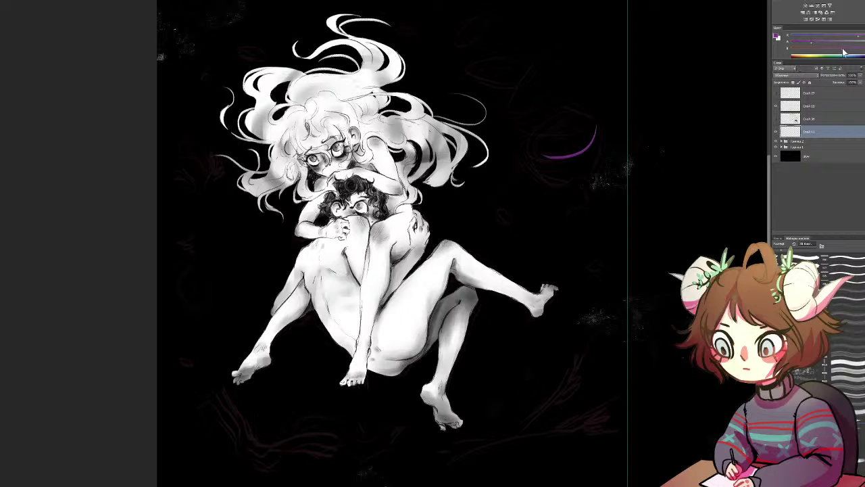
key("ctrl+z")
mouse_move(544, 159)
left_mouse_down()
mouse_move(599, 130)
mouse_move(579, 150)
left_mouse_up()
key("ctrl+alt+z")
key("ctrl+alt+z")
Paint a solid purple bulb with a short forked root on the black background beside the upper figure's hair
mouse_move(531, 158)
left_mouse_down()
mouse_move(556, 169)
mouse_move(589, 145)
mouse_move(533, 162)
mouse_move(579, 158)
mouse_move(588, 125)
mouse_move(536, 164)
mouse_move(541, 133)
mouse_move(589, 126)
mouse_move(569, 157)
mouse_move(583, 130)
mouse_move(573, 120)
mouse_move(588, 124)
mouse_move(576, 149)
mouse_move(584, 137)
mouse_move(525, 154)
mouse_move(547, 182)
mouse_move(581, 180)
mouse_move(551, 182)
mouse_move(581, 194)
mouse_move(571, 184)
mouse_move(578, 201)
mouse_move(579, 183)
mouse_move(569, 214)
mouse_move(580, 192)
mouse_move(577, 218)
mouse_move(583, 212)
mouse_move(586, 219)
mouse_move(594, 122)
mouse_move(586, 175)
mouse_move(599, 135)
mouse_move(568, 181)
mouse_move(602, 157)
mouse_move(567, 186)
mouse_move(538, 178)
mouse_move(561, 174)
mouse_move(525, 162)
mouse_move(591, 157)
mouse_move(547, 169)
mouse_move(591, 146)
mouse_move(576, 166)
mouse_move(595, 125)
mouse_move(589, 164)
mouse_move(555, 166)
mouse_move(596, 138)
left_mouse_up()
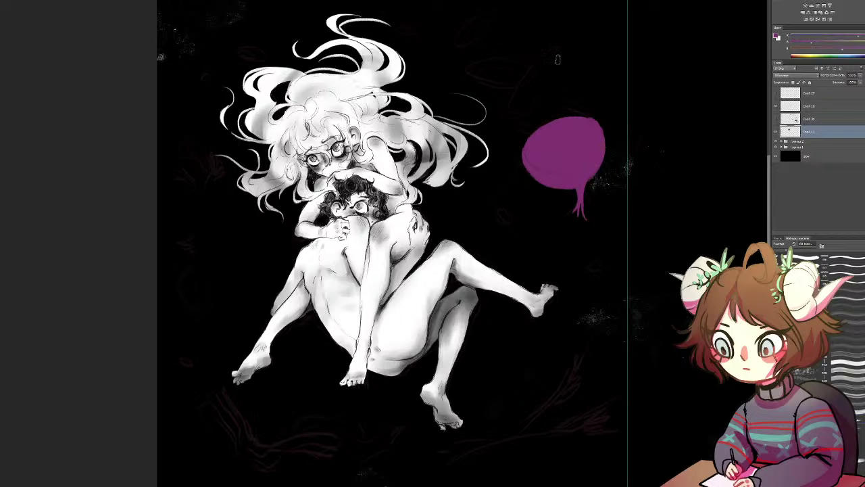
left_click_drag(515, 125, 574, 129)
key("ctrl+z")
Paint a pale pink oval cut face over the upper part of the purple bulb
left_click_drag(528, 204, 503, 169)
key("x")
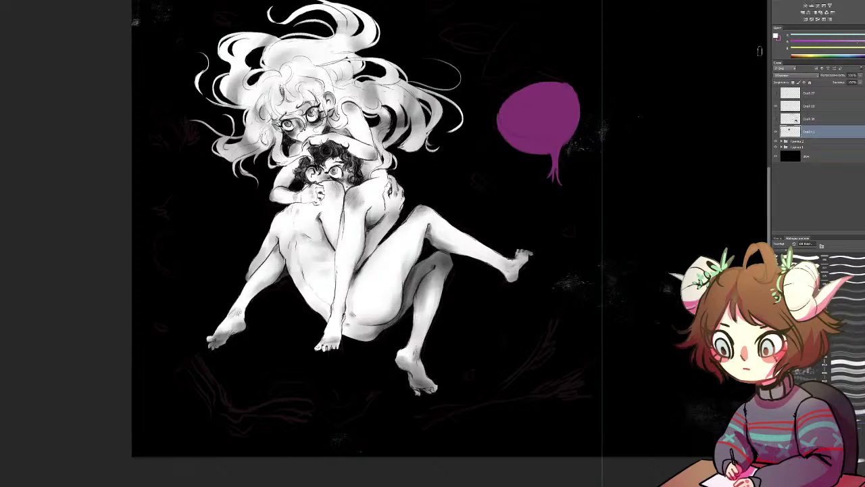
left_click(547, 116, "alt")
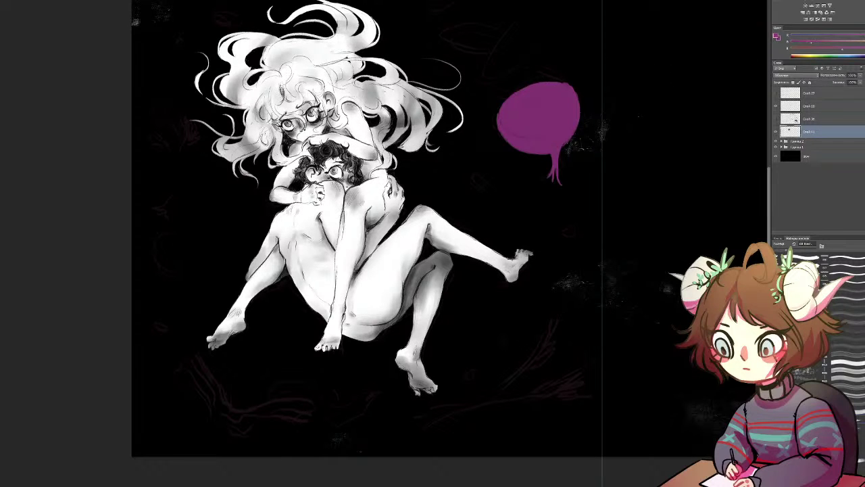
left_click(864, 44)
mouse_move(538, 99)
left_mouse_down()
mouse_move(550, 116)
mouse_move(505, 120)
mouse_move(525, 118)
mouse_move(522, 101)
mouse_move(500, 120)
mouse_move(556, 113)
mouse_move(516, 127)
mouse_move(537, 126)
mouse_move(566, 113)
mouse_move(555, 115)
mouse_move(569, 90)
mouse_move(517, 119)
mouse_move(567, 88)
mouse_move(513, 98)
mouse_move(517, 125)
mouse_move(508, 105)
mouse_move(498, 123)
mouse_move(539, 126)
mouse_move(571, 90)
mouse_move(571, 102)
mouse_move(505, 126)
mouse_move(537, 126)
mouse_move(558, 114)
mouse_move(501, 125)
mouse_move(559, 120)
left_mouse_up()
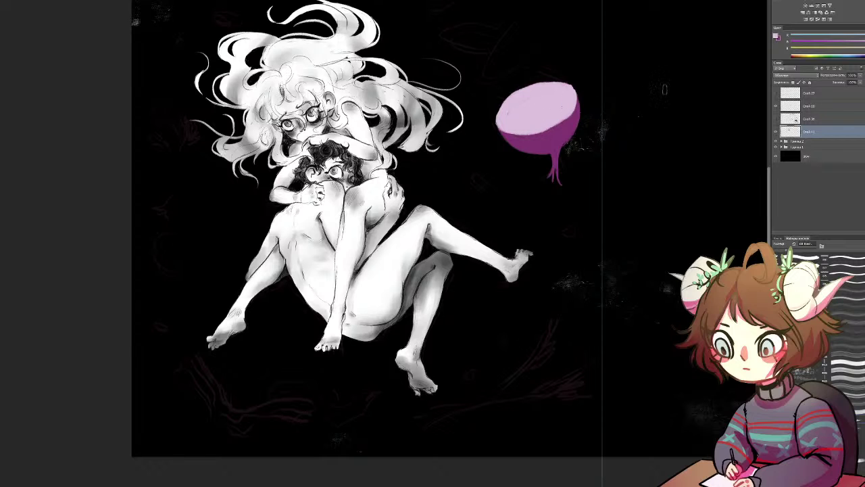
Shade the bulb's outer skin below the cut face with dark purple strokes, replacing the first attempt
key("x")
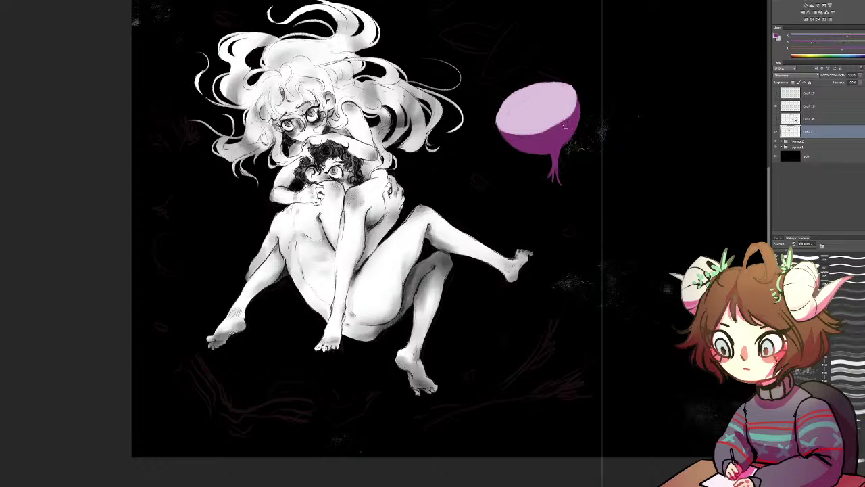
left_click_drag(846, 37, 832, 37)
left_click(805, 45)
left_click(818, 50)
left_click_drag(580, 118, 553, 154)
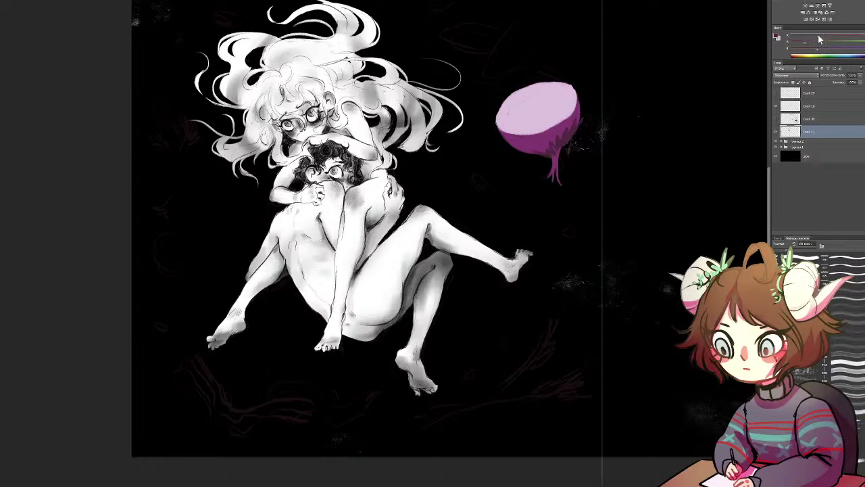
key("ctrl+z")
mouse_move(577, 103)
left_mouse_down()
mouse_move(574, 135)
mouse_move(551, 150)
left_mouse_up()
mouse_move(536, 132)
left_mouse_down()
mouse_move(512, 145)
mouse_move(521, 151)
mouse_move(503, 135)
mouse_move(523, 152)
left_mouse_up()
Repaint the right side of the bulb's skin with its base purple, softening the dark shading near the outer edge
left_click(526, 140, "alt")
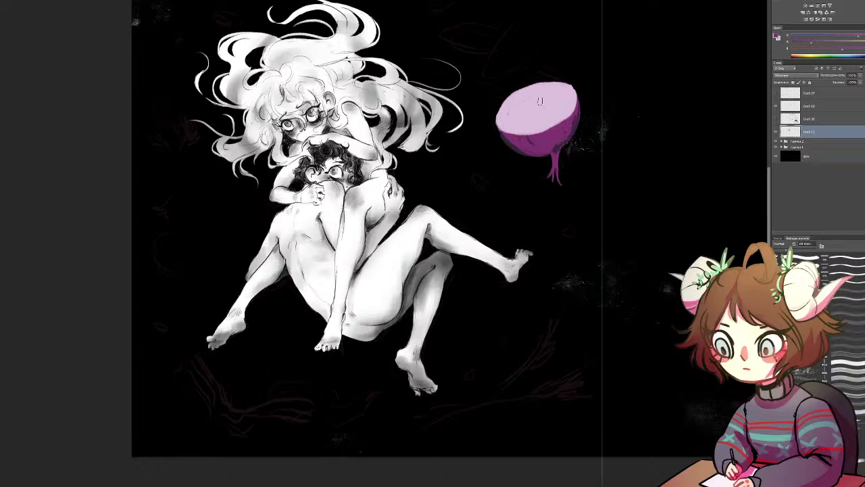
key("ctrl+plus")
key("ctrl+plus")
key("ctrl+plus")
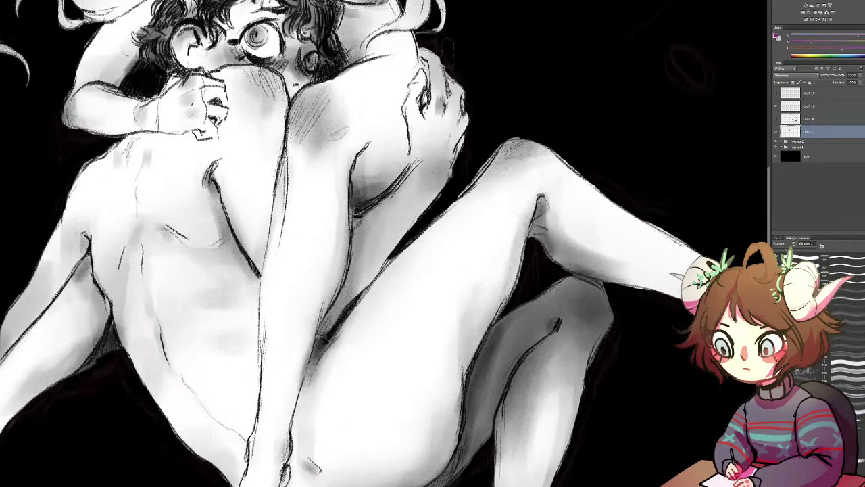
left_click_drag(448, 56, 419, 145)
left_click_drag(608, 13, 338, 162)
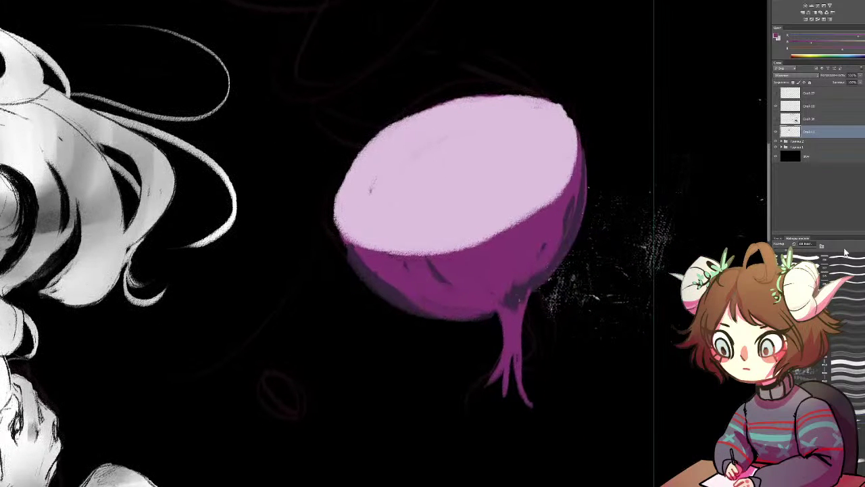
left_click_drag(573, 196, 558, 253)
left_click_drag(585, 154, 576, 222)
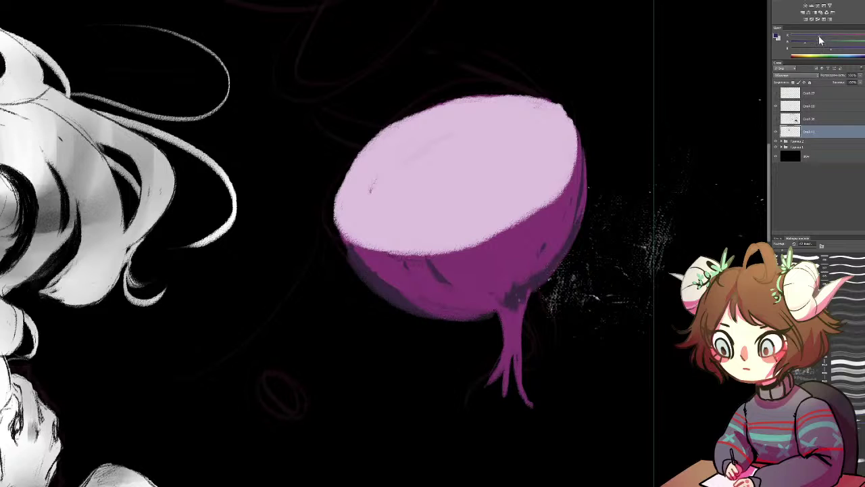
mouse_move(513, 284)
left_mouse_down()
mouse_move(540, 225)
mouse_move(523, 284)
left_mouse_up()
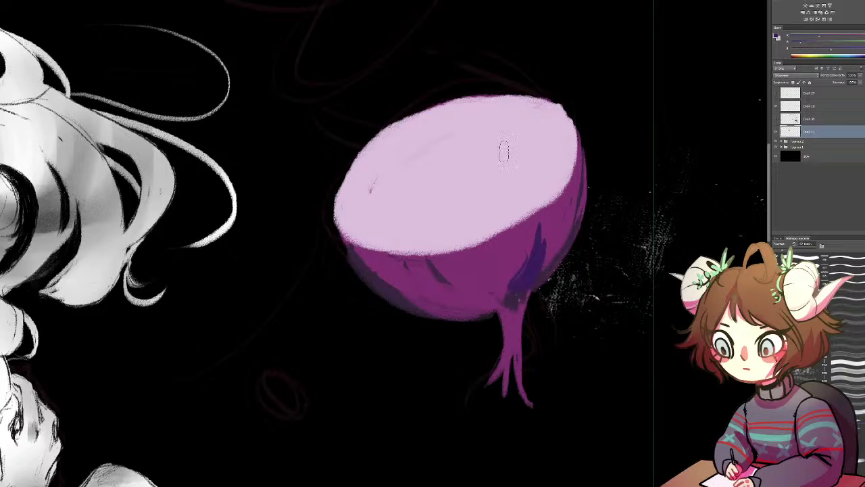
key("x")
key("ctrl+z")
left_click(386, 293, "alt")
left_click(388, 284, "alt")
left_click_drag(353, 240, 390, 295)
left_click_drag(363, 264, 398, 299)
key("ctrl+z")
key("ctrl+alt+z")
Paint a dark violet shadow band along the bulb's underside and short pointed creases just above the root
left_click(386, 289, "alt")
left_click_drag(362, 268, 377, 285)
mouse_move(342, 239)
left_mouse_down()
mouse_move(361, 265)
mouse_move(432, 307)
mouse_move(492, 308)
mouse_move(497, 298)
left_mouse_up()
left_click_drag(440, 295, 510, 285)
mouse_move(448, 272)
left_mouse_down()
mouse_move(475, 291)
mouse_move(504, 250)
left_mouse_up()
left_click_drag(505, 288, 517, 259)
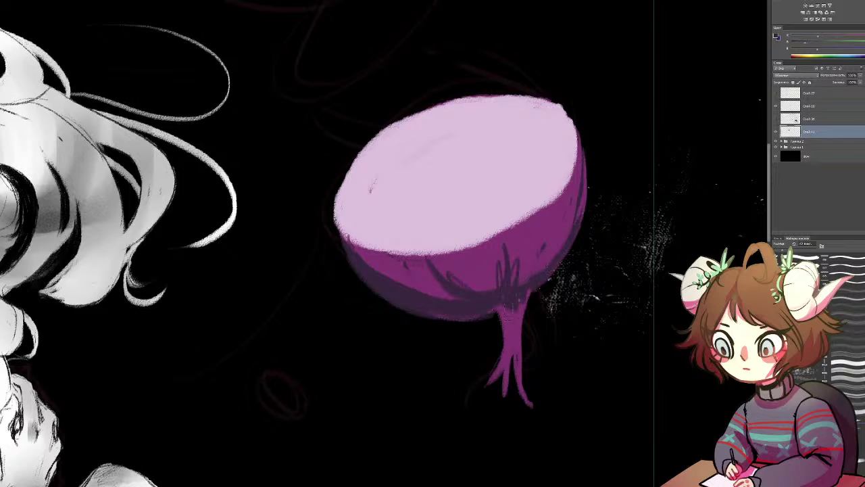
Cover the root with dark violet, extend one branch into a long curled tip, and trim the root's edges
mouse_move(502, 304)
left_mouse_down()
mouse_move(506, 338)
mouse_move(494, 370)
left_mouse_up()
mouse_move(510, 321)
left_mouse_down()
mouse_move(498, 392)
mouse_move(515, 379)
left_mouse_up()
mouse_move(522, 291)
left_mouse_down()
mouse_move(531, 399)
mouse_move(560, 417)
mouse_move(534, 414)
left_mouse_up()
left_click_drag(533, 325, 529, 371)
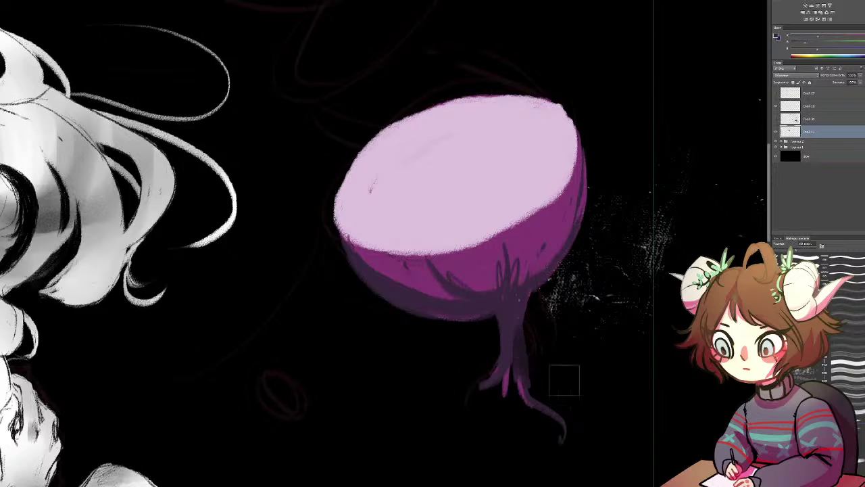
mouse_move(544, 329)
left_mouse_down()
mouse_move(539, 374)
mouse_move(546, 367)
left_mouse_up()
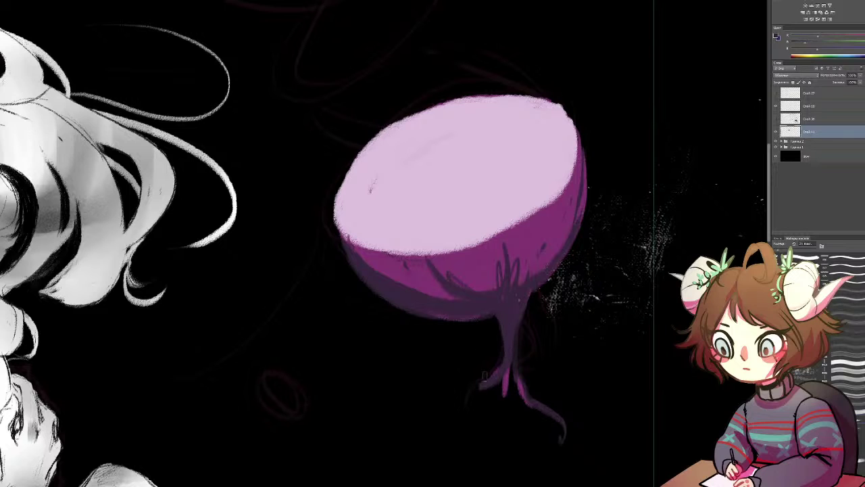
mouse_move(499, 364)
left_mouse_down()
mouse_move(484, 387)
mouse_move(498, 384)
left_mouse_up()
Paint curved dark violet veins from the rim of the cut face down the bulb's skin toward the root
mouse_move(549, 225)
left_mouse_down()
mouse_move(544, 269)
mouse_move(534, 278)
left_mouse_up()
mouse_move(523, 220)
left_mouse_down()
mouse_move(528, 291)
mouse_move(499, 280)
left_mouse_up()
mouse_move(485, 233)
left_mouse_down()
mouse_move(483, 287)
mouse_move(463, 284)
left_mouse_up()
mouse_move(446, 231)
left_mouse_down()
mouse_move(449, 280)
mouse_move(438, 270)
left_mouse_up()
left_click_drag(420, 228, 415, 290)
left_click_drag(404, 230, 393, 284)
mouse_move(376, 230)
left_mouse_down()
mouse_move(380, 265)
mouse_move(369, 273)
left_mouse_up()
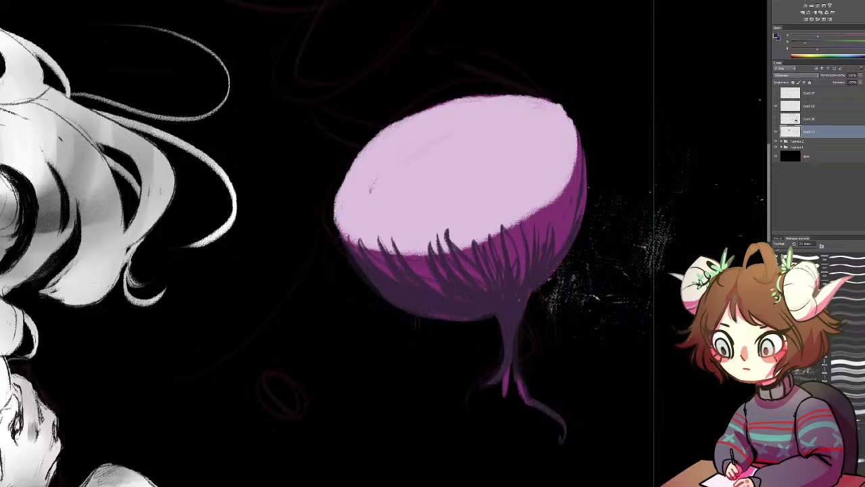
Trim the bulb's underside and the upper edge of the cut face into cleaner contours
mouse_move(409, 314)
left_mouse_down()
mouse_move(491, 315)
mouse_move(483, 311)
left_mouse_up()
left_click_drag(529, 296, 526, 307)
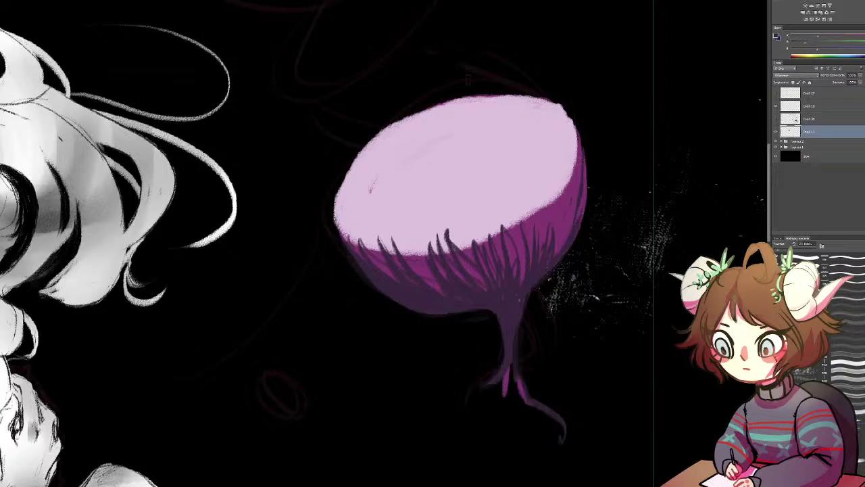
mouse_move(530, 97)
left_mouse_down()
mouse_move(450, 94)
mouse_move(361, 152)
left_mouse_up()
left_click_drag(400, 121, 342, 181)
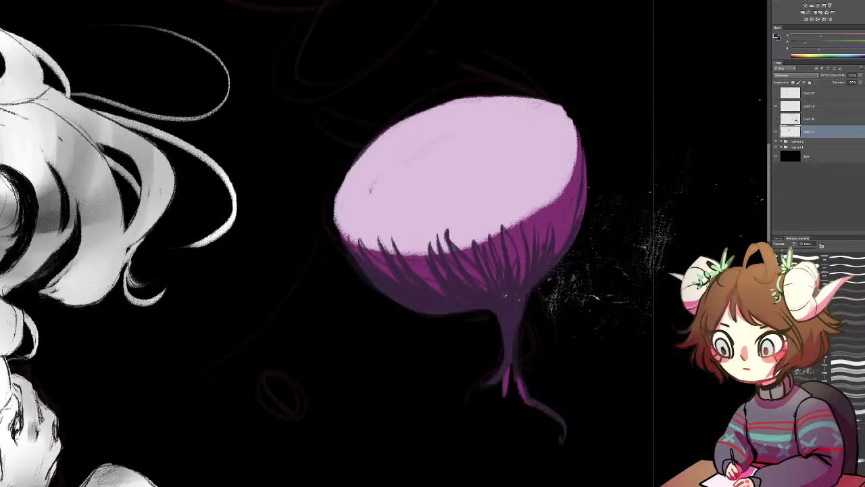
Add dark violet vein strokes down the narrow right side of the bulb's skin
mouse_move(545, 202)
left_mouse_down()
mouse_move(538, 249)
mouse_move(548, 248)
left_mouse_up()
left_click_drag(566, 188, 558, 251)
left_click_drag(577, 142, 569, 238)
left_click_drag(580, 131, 584, 200)
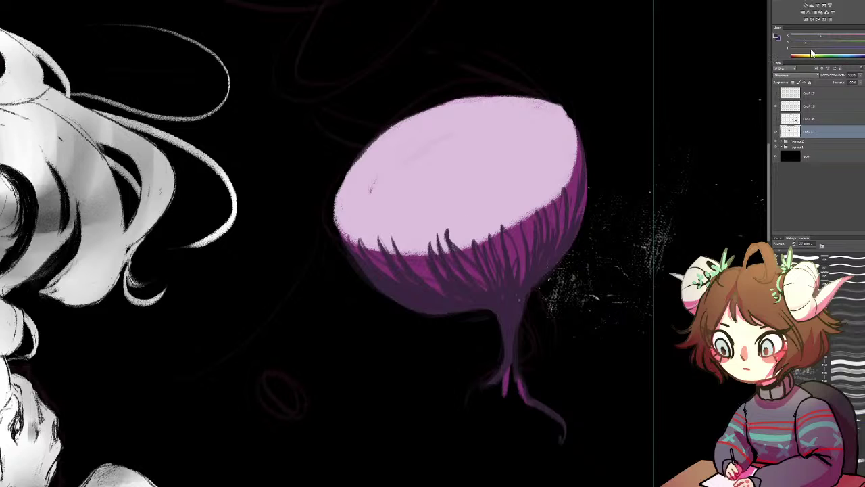
mouse_move(474, 118)
left_mouse_down()
mouse_move(355, 180)
mouse_move(552, 179)
mouse_move(386, 176)
mouse_move(483, 166)
left_mouse_up()
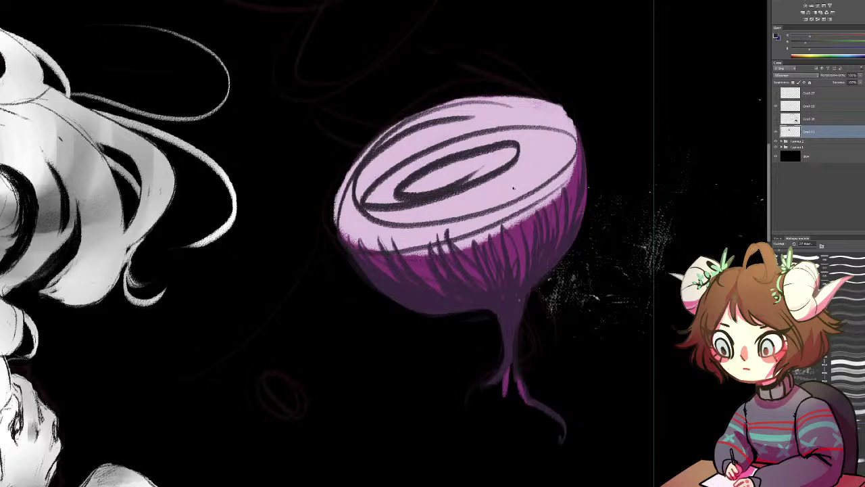
key("ctrl+z")
key("ctrl+z")
key("ctrl+z")
key("ctrl+z")
key("ctrl+z")
mouse_move(522, 120)
left_mouse_down()
mouse_move(401, 242)
mouse_move(411, 184)
left_mouse_up()
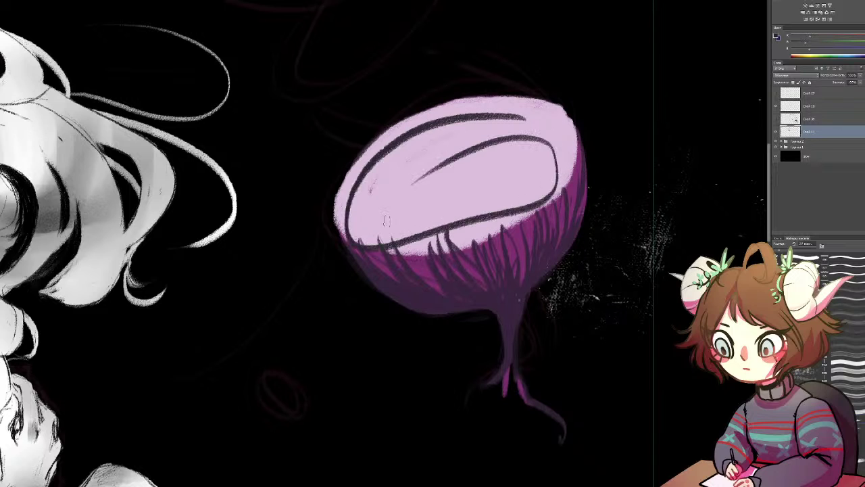
key("ctrl+z")
mouse_move(512, 116)
left_mouse_down()
mouse_move(427, 123)
mouse_move(407, 221)
mouse_move(555, 145)
mouse_move(427, 177)
mouse_move(510, 165)
mouse_move(466, 175)
left_mouse_up()
key("ctrl+z")
key("ctrl+z")
mouse_move(520, 112)
left_mouse_down()
mouse_move(351, 212)
mouse_move(377, 199)
mouse_move(358, 210)
mouse_move(435, 235)
mouse_move(554, 161)
mouse_move(505, 111)
mouse_move(515, 122)
mouse_move(480, 125)
mouse_move(343, 202)
mouse_move(471, 200)
mouse_move(513, 154)
mouse_move(473, 119)
mouse_move(533, 120)
mouse_move(485, 103)
mouse_move(393, 137)
mouse_move(341, 203)
mouse_move(374, 224)
mouse_move(509, 208)
mouse_move(548, 147)
mouse_move(494, 118)
left_mouse_up()
key("ctrl+z")
key("ctrl+z")
key("ctrl+z")
key("ctrl+z")
key("ctrl+z")
Draw a purple ring just inside the cut face's edge and cover the overlapping vein tips with pale pink
mouse_move(549, 125)
left_mouse_down()
mouse_move(503, 108)
mouse_move(437, 120)
mouse_move(350, 195)
mouse_move(358, 190)
mouse_move(352, 212)
mouse_move(446, 219)
mouse_move(531, 195)
mouse_move(558, 150)
mouse_move(518, 107)
left_mouse_up()
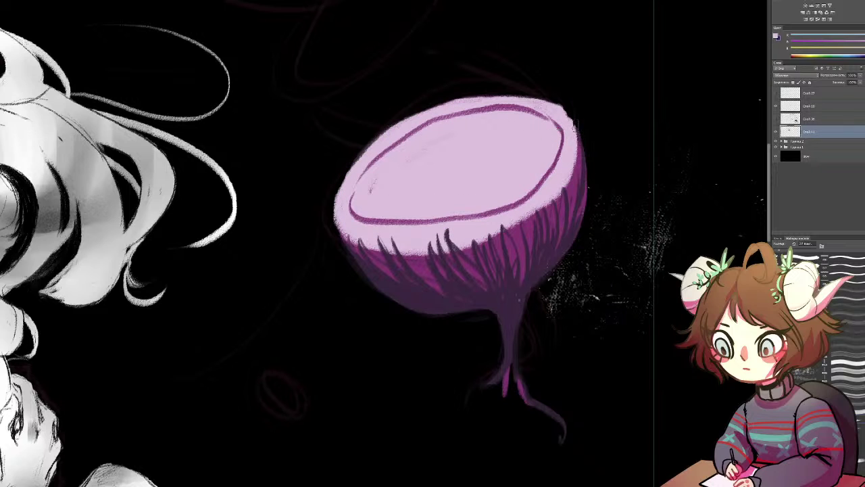
left_click_drag(561, 108, 578, 139)
mouse_move(540, 203)
left_mouse_down()
mouse_move(478, 244)
mouse_move(371, 245)
left_mouse_up()
mouse_move(437, 239)
left_mouse_down()
mouse_move(341, 222)
mouse_move(371, 240)
left_mouse_up()
left_click_drag(337, 211, 342, 230)
left_click(379, 239)
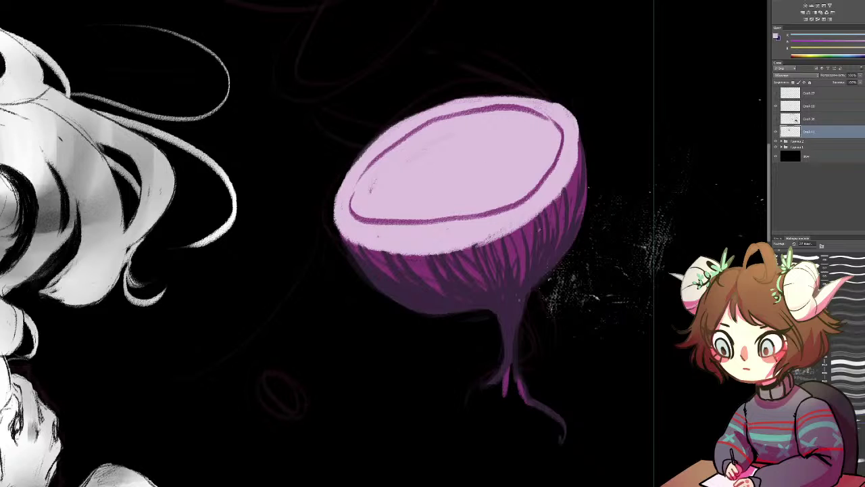
Draw a purple spiral inside the cut face's ring and add brighter purple strokes to the bulb's skin
left_click(520, 239, "alt")
mouse_move(462, 133)
left_mouse_down()
mouse_move(383, 165)
mouse_move(480, 193)
mouse_move(530, 157)
mouse_move(453, 145)
mouse_move(422, 182)
mouse_move(469, 177)
mouse_move(445, 166)
mouse_move(454, 149)
mouse_move(418, 179)
mouse_move(494, 161)
mouse_move(456, 174)
left_mouse_up()
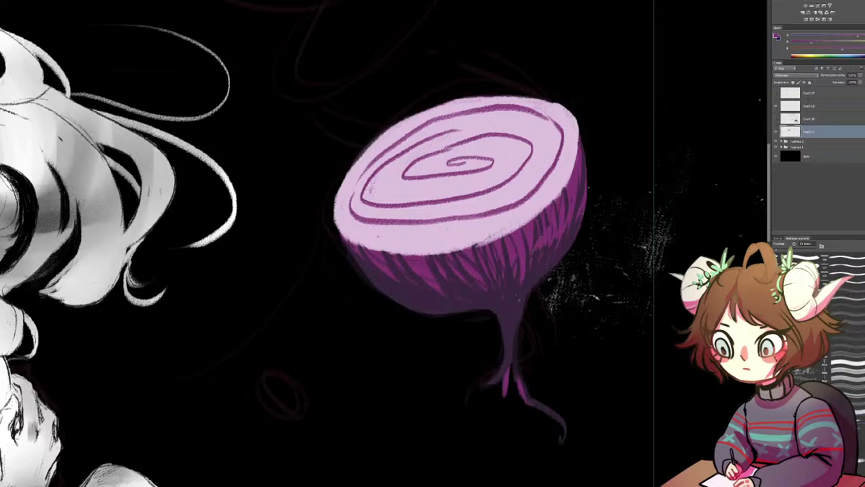
left_click_drag(390, 301, 443, 296)
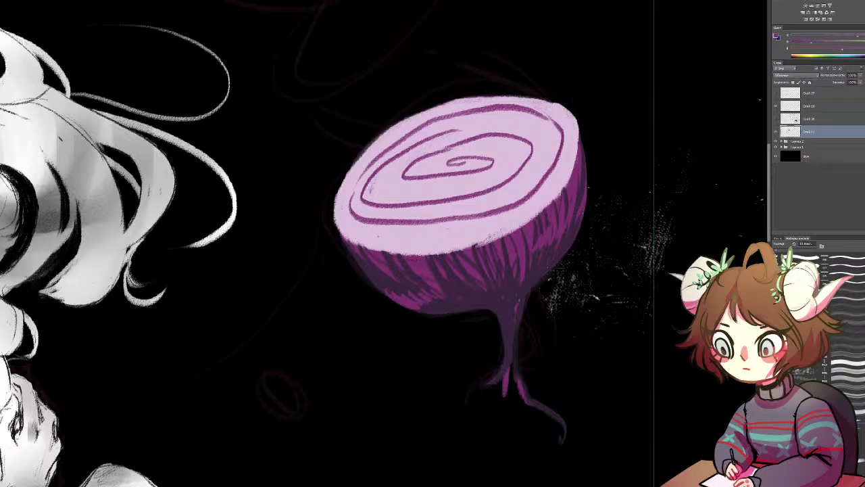
key("ctrl+alt+z")
key("ctrl+alt+z")
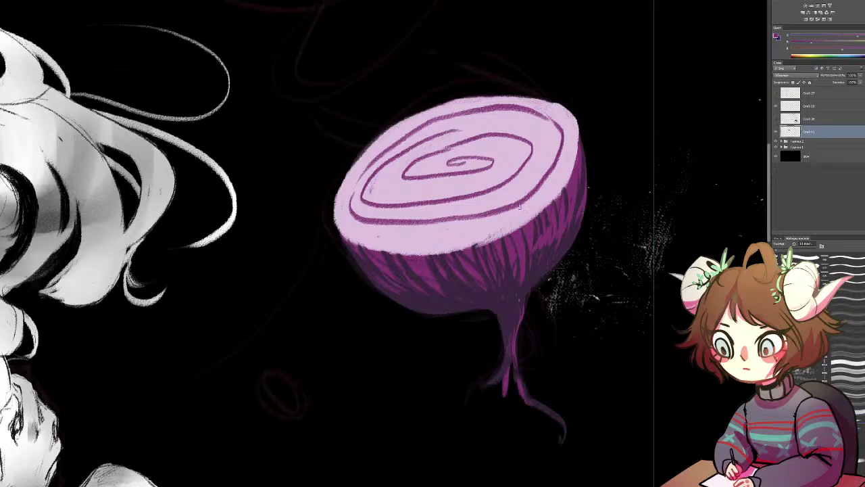
Mix a lighter dusty pink and paint thin highlights along the root and its forked branches
left_click(832, 42)
left_click_drag(514, 360, 521, 397)
mouse_move(514, 362)
left_mouse_down()
mouse_move(523, 398)
mouse_move(562, 426)
mouse_move(564, 442)
left_mouse_up()
left_click_drag(508, 365, 499, 422)
left_click_drag(516, 323, 509, 348)
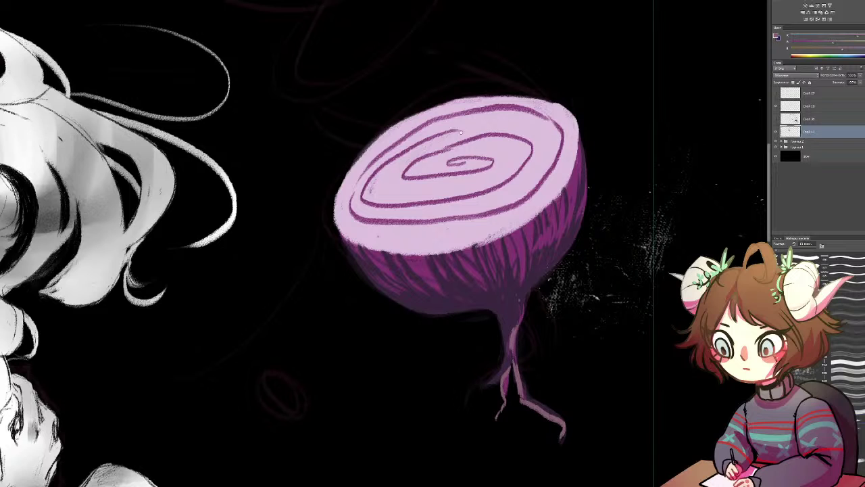
Sample a dark violet and add a new empty layer directly above the bulb's layer
left_click_drag(462, 132, 478, 224)
left_click(596, 279, "alt")
left_click(581, 336, "alt")
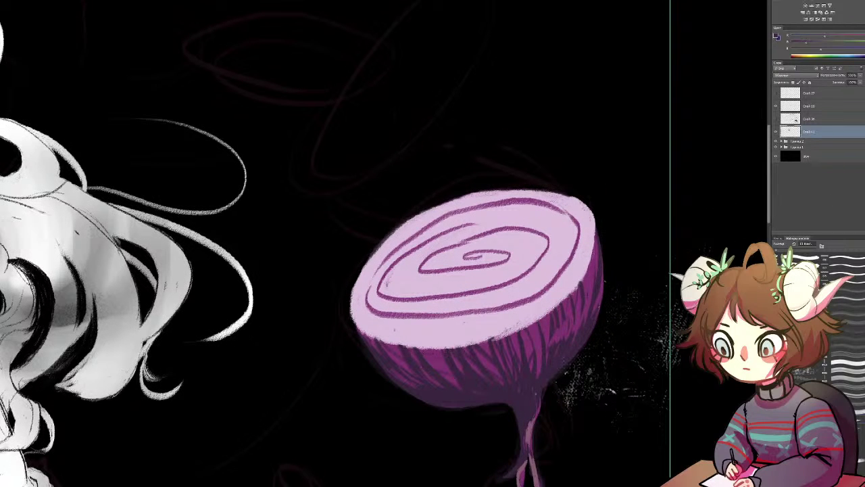
key("ctrl+shift+alt+n")
mouse_move(585, 273)
left_mouse_down()
mouse_move(361, 277)
mouse_move(481, 194)
mouse_move(500, 199)
mouse_move(475, 194)
left_mouse_up()
key("e")
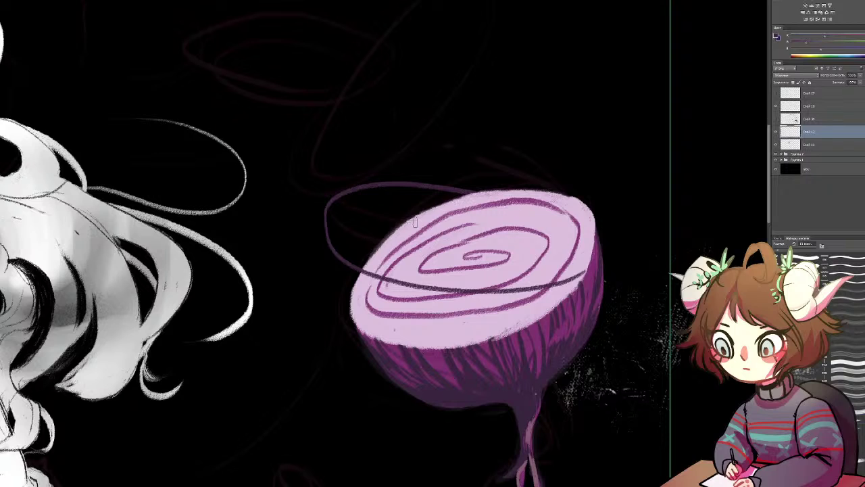
left_click(500, 197, "alt")
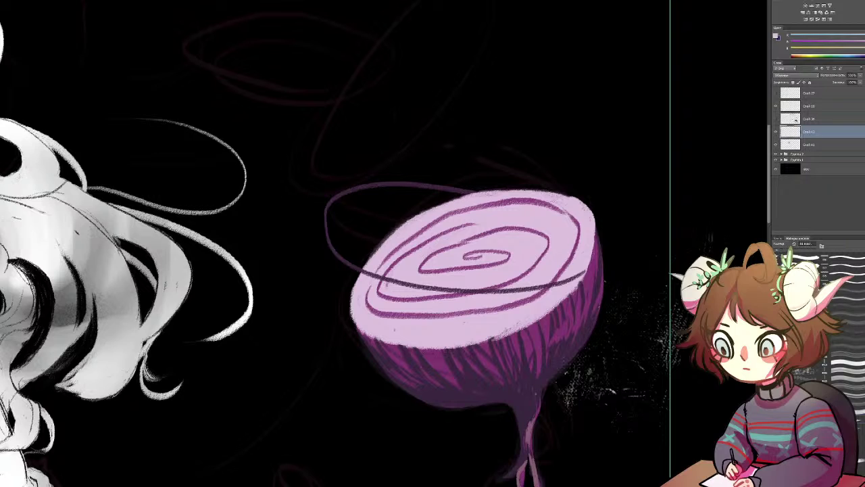
left_click_drag(469, 194, 335, 181)
key("ctrl+z")
key("ctrl+z")
mouse_move(471, 195)
left_mouse_down()
mouse_move(369, 196)
mouse_move(369, 259)
left_mouse_up()
key("ctrl+z")
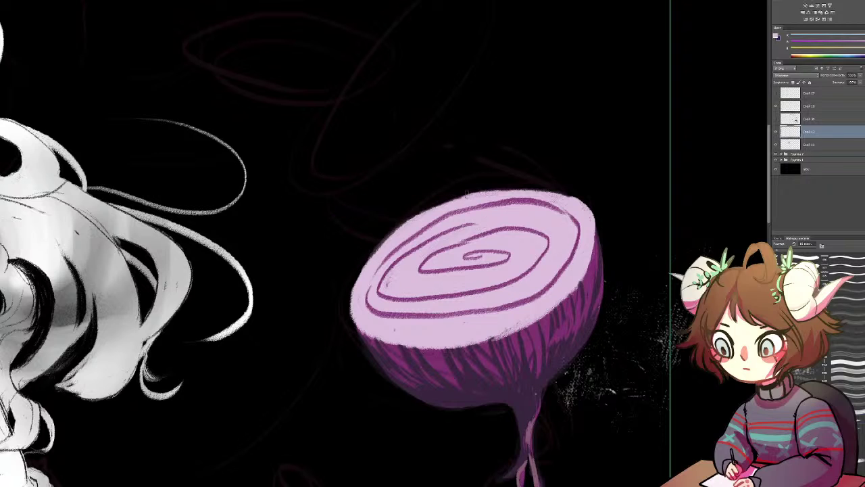
Draw a thin pale pink loop rising from the upper edge of the cut face and curling back onto it
mouse_move(482, 191)
left_mouse_down()
mouse_move(317, 261)
mouse_move(362, 269)
left_mouse_up()
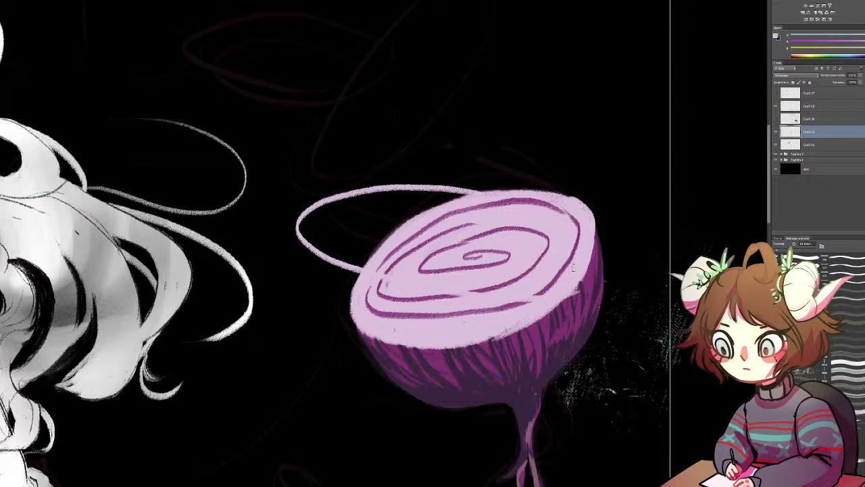
left_click(582, 265, "alt")
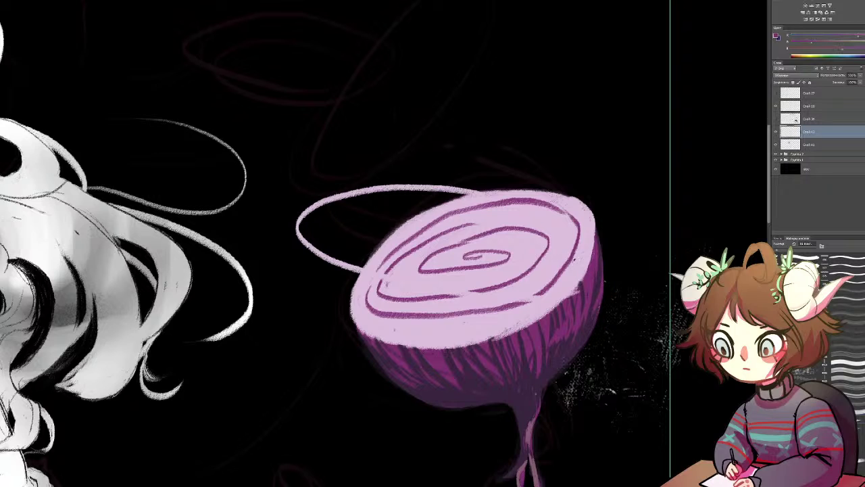
left_click_drag(485, 193, 378, 183)
mouse_move(296, 221)
left_mouse_down()
mouse_move(302, 245)
mouse_move(333, 262)
mouse_move(459, 298)
mouse_move(544, 312)
left_mouse_up()
key("ctrl+z")
Continue the loop as a thin dark violet line across the cut face to its opposite rim
key("r")
mouse_move(354, 251)
left_mouse_down()
mouse_move(556, 235)
mouse_move(305, 207)
mouse_move(349, 190)
mouse_move(359, 192)
mouse_move(340, 267)
left_mouse_up()
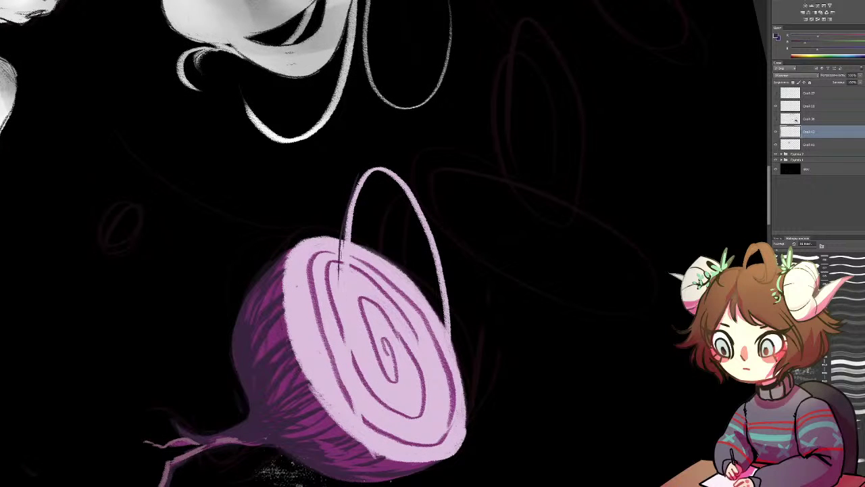
key("ctrl+z")
mouse_move(344, 238)
left_mouse_down()
mouse_move(344, 336)
mouse_move(343, 312)
left_mouse_up()
left_click_drag(342, 267, 346, 355)
left_click_drag(348, 233, 343, 310)
left_click_drag(346, 231, 344, 291)
key("ctrl+z")
left_click_drag(345, 236, 343, 326)
left_click_drag(344, 272, 351, 372)
left_click_drag(345, 329, 350, 393)
left_click_drag(346, 347, 359, 430)
left_click_drag(349, 375, 366, 451)
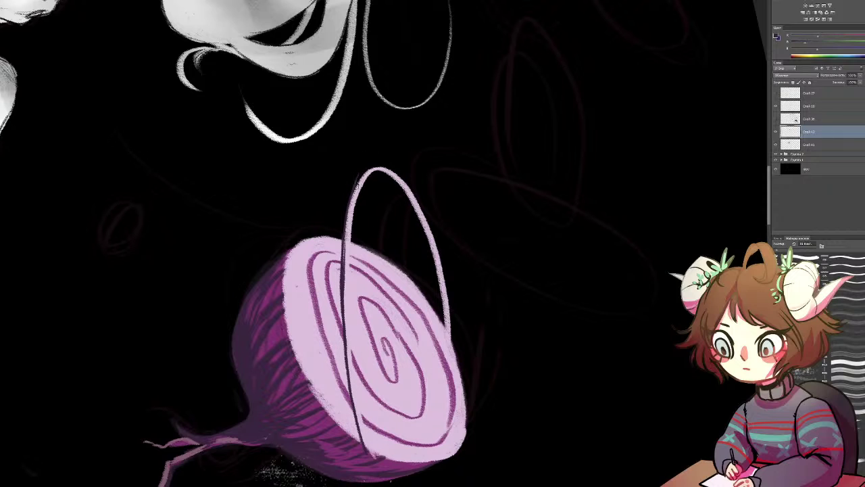
Shade the outer side of the loop with dark violet and add purple accents along its line over the cut face
mouse_move(372, 166)
left_mouse_down()
mouse_move(356, 181)
mouse_move(349, 225)
left_mouse_up()
left_click_drag(353, 192, 344, 257)
left_click_drag(441, 264, 452, 338)
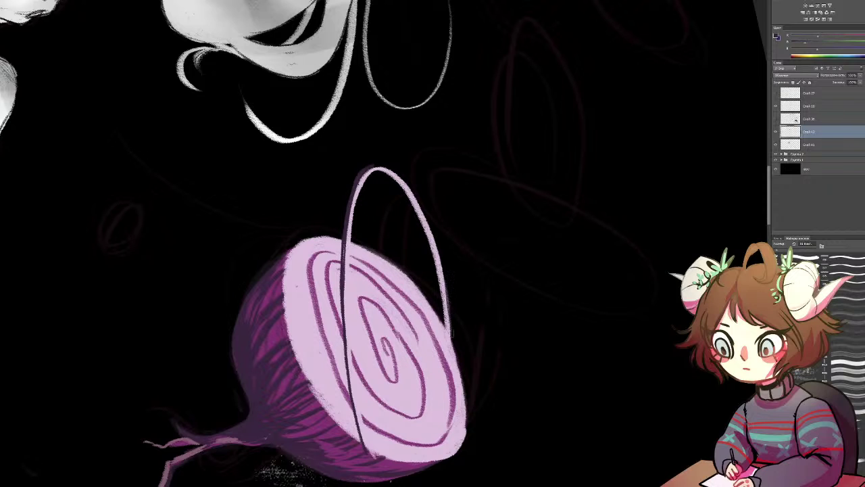
left_click(273, 334, "alt")
left_click_drag(348, 214, 347, 231)
left_click_drag(350, 227, 343, 283)
left_click_drag(346, 346, 348, 389)
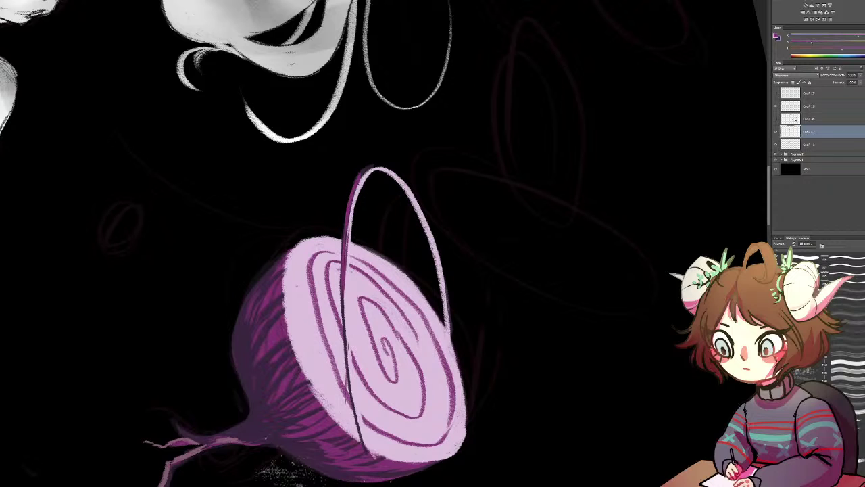
left_click_drag(365, 451, 358, 405)
mouse_move(415, 197)
left_mouse_down()
mouse_move(371, 236)
mouse_move(381, 244)
mouse_move(351, 244)
left_mouse_up()
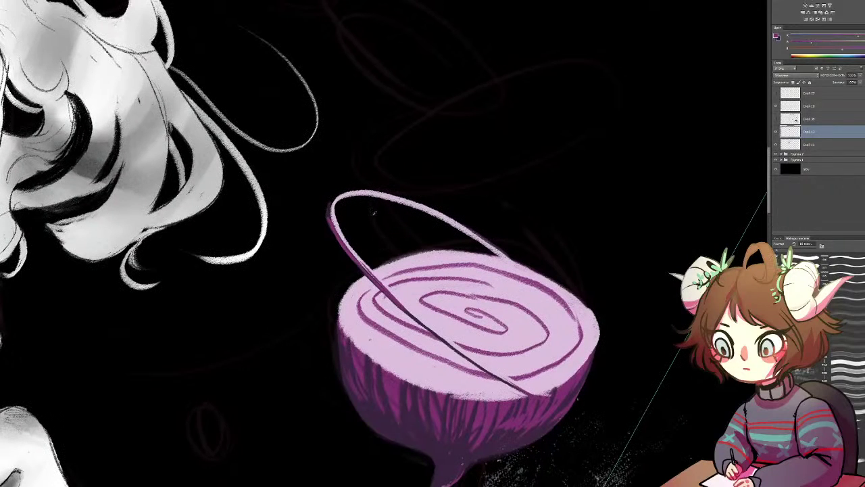
left_click(508, 286, "alt")
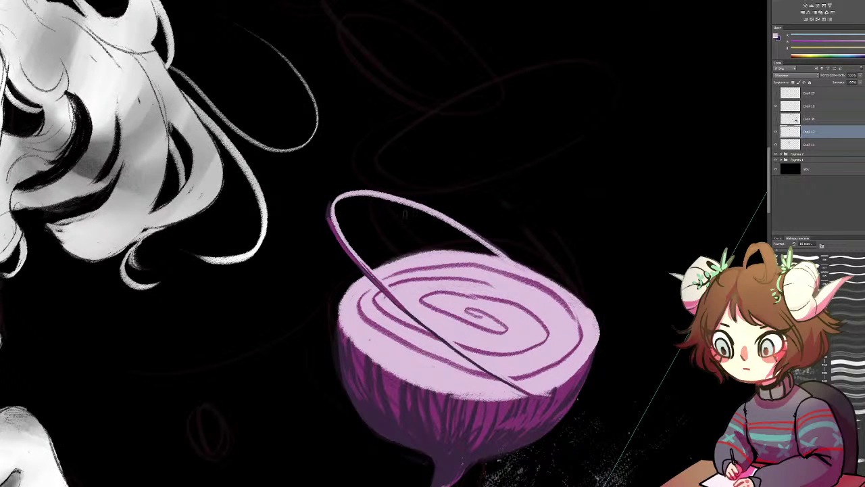
mouse_move(390, 209)
left_mouse_down()
mouse_move(577, 176)
mouse_move(528, 99)
mouse_move(365, 206)
left_mouse_up()
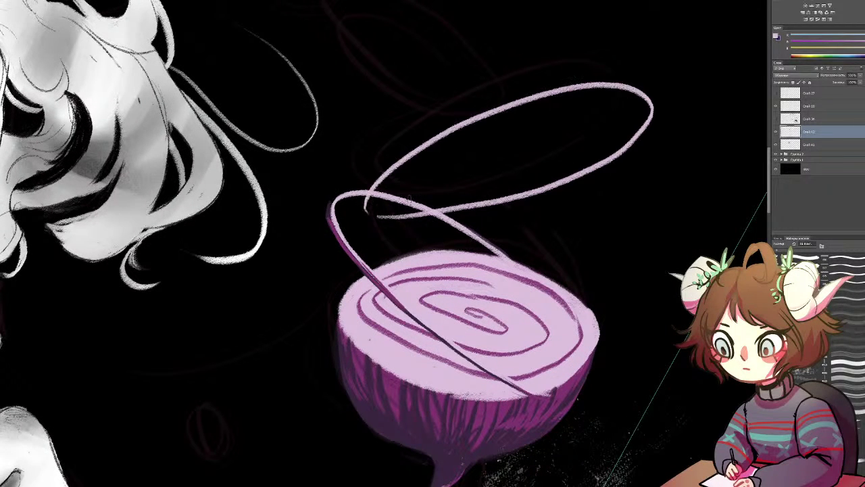
key("ctrl+z")
mouse_move(414, 220)
left_mouse_down()
mouse_move(369, 218)
mouse_move(448, 154)
mouse_move(575, 183)
mouse_move(433, 210)
left_mouse_up()
key("ctrl+z")
mouse_move(405, 235)
left_mouse_down()
mouse_move(466, 143)
mouse_move(531, 200)
mouse_move(405, 233)
left_mouse_up()
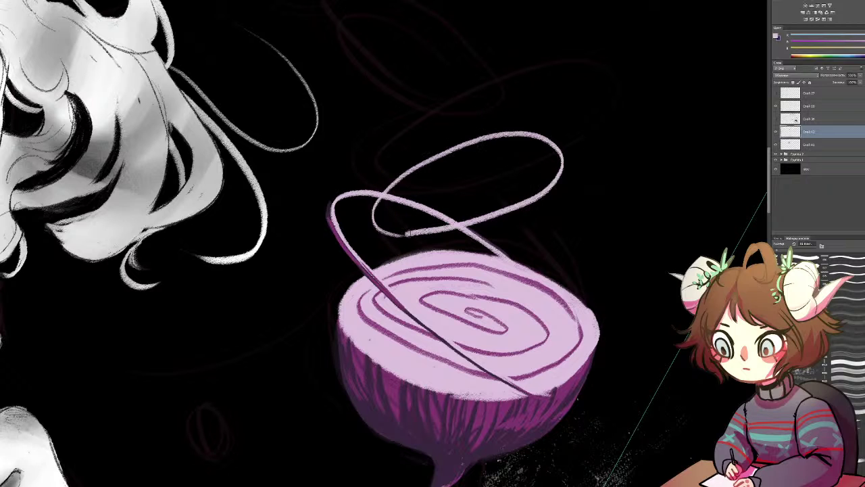
left_click_drag(473, 222, 449, 320)
mouse_move(335, 150)
left_mouse_down()
mouse_move(358, 208)
mouse_move(356, 229)
left_mouse_up()
mouse_move(440, 246)
left_mouse_down()
mouse_move(359, 178)
mouse_move(359, 248)
mouse_move(442, 220)
left_mouse_up()
key("ctrl+z")
key("ctrl+z")
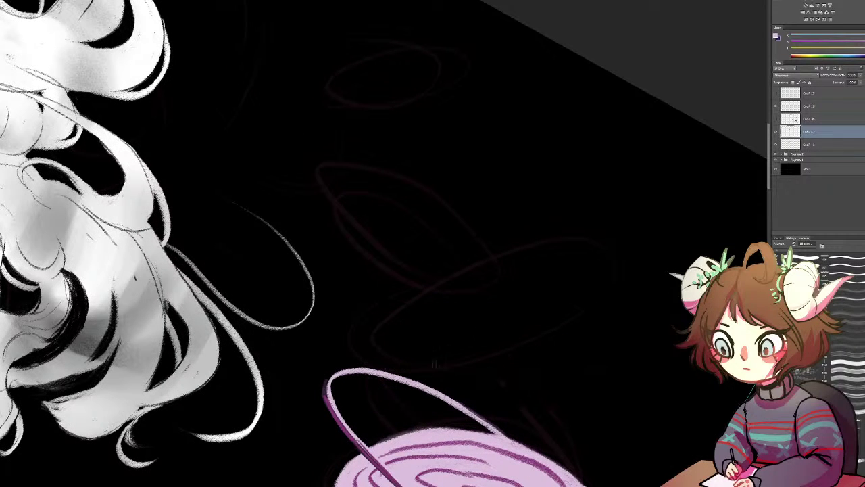
Try a wide pale pink loop in the black space above the onion
mouse_move(384, 336)
left_mouse_down()
mouse_move(571, 267)
mouse_move(359, 325)
mouse_move(374, 340)
left_mouse_up()
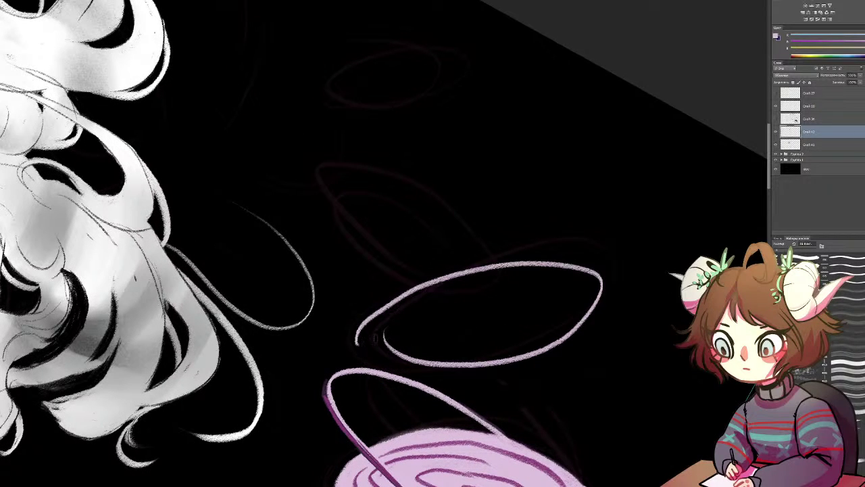
key("ctrl+z")
key("ctrl+minus")
key("ctrl+minus")
key("ctrl+minus")
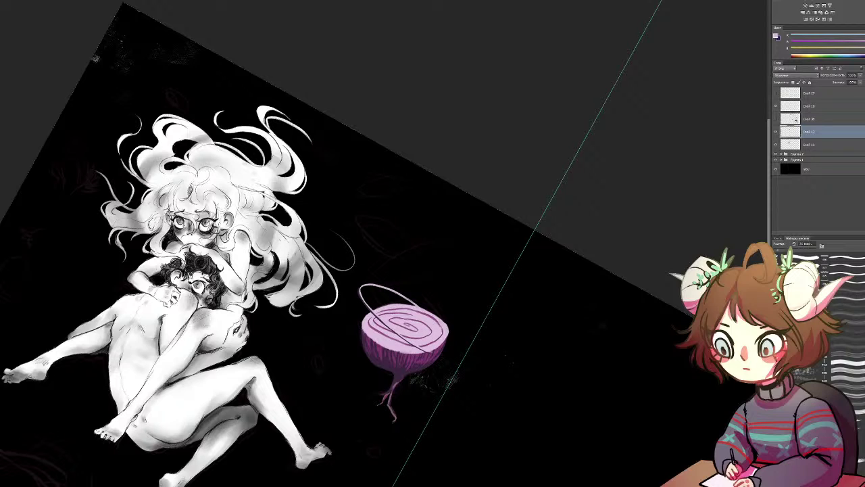
Remove the unwinding loop and its line across the onion's cut face, leaving only the bulb
mouse_move(439, 356)
left_mouse_down()
mouse_move(363, 303)
mouse_move(394, 290)
mouse_move(413, 301)
left_mouse_up()
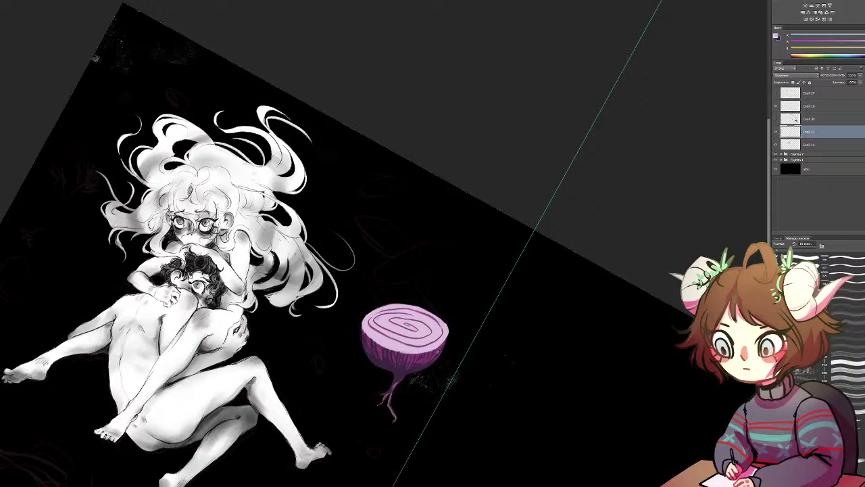
mouse_move(352, 323)
left_mouse_down()
mouse_move(380, 305)
mouse_move(365, 290)
mouse_move(432, 312)
left_mouse_up()
key("ctrl+z")
key("ctrl+z")
Try several pale pink loops of different thickness arching off the outer rim of the onion's cut face
key("ctrl+plus")
key("ctrl+plus")
key("ctrl+plus")
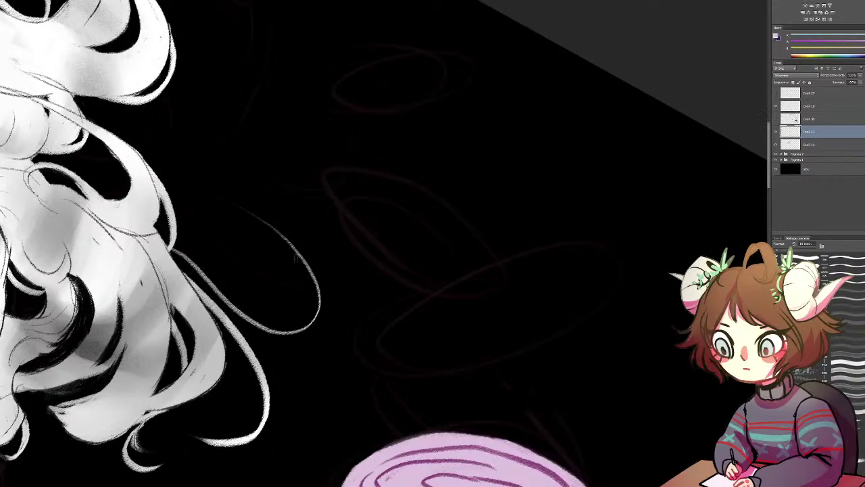
key("r")
mouse_move(404, 394)
left_mouse_down()
mouse_move(437, 282)
mouse_move(379, 365)
mouse_move(233, 302)
mouse_move(380, 155)
mouse_move(398, 150)
left_mouse_up()
mouse_move(354, 120)
left_mouse_down()
mouse_move(446, 126)
mouse_move(419, 223)
left_mouse_up()
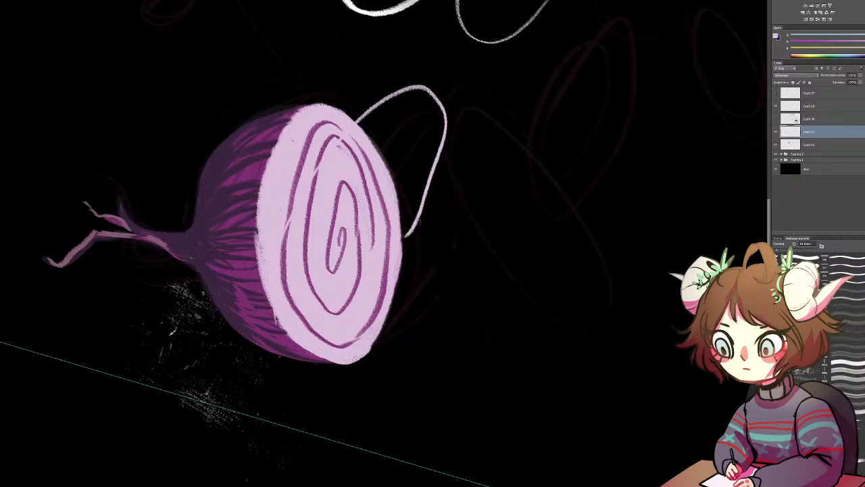
key("ctrl+z")
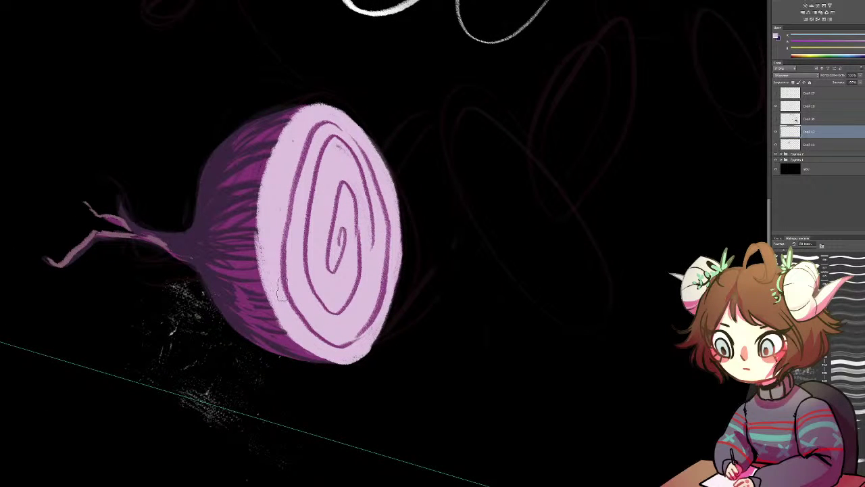
left_click_drag(358, 116, 399, 261)
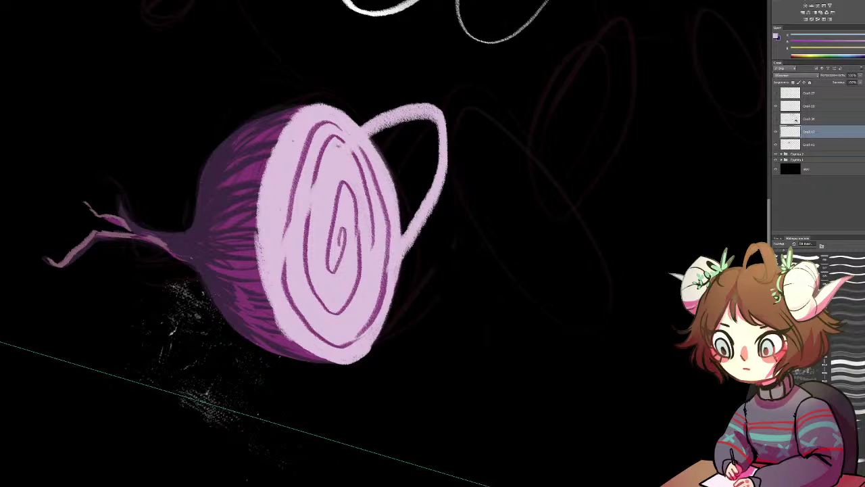
key("ctrl+z")
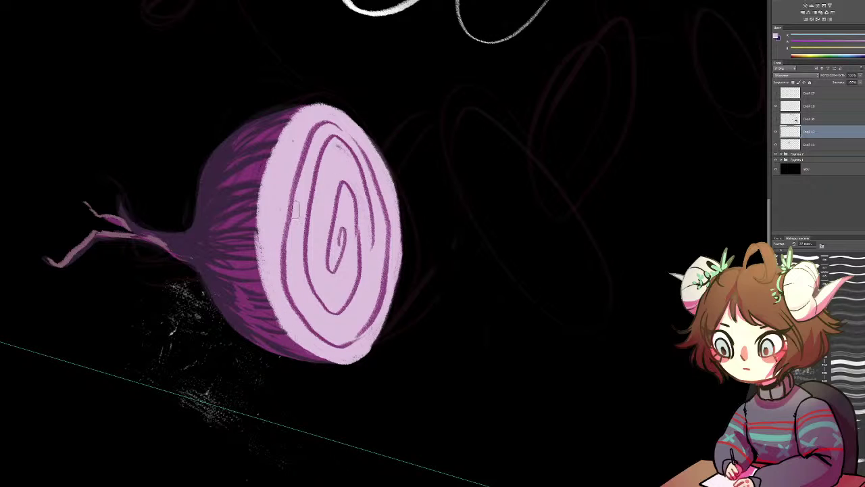
left_click_drag(358, 101, 398, 228)
key("ctrl+z")
mouse_move(368, 355)
left_mouse_down()
mouse_move(450, 111)
mouse_move(362, 95)
mouse_move(494, 122)
mouse_move(370, 331)
left_mouse_up()
key("ctrl+z")
key("ctrl+z")
Try a purple loop that continues the spiral of the cut face and swings out past its rim
mouse_move(332, 131)
left_mouse_down()
mouse_move(432, 86)
mouse_move(393, 287)
left_mouse_up()
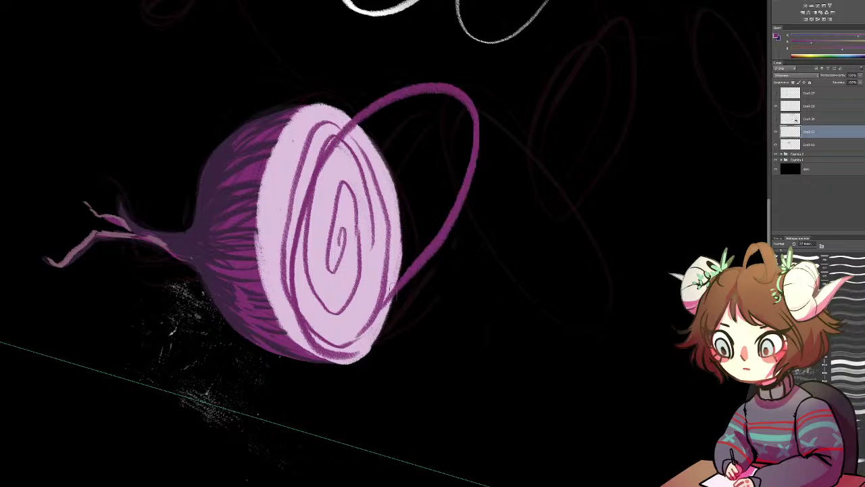
key("ctrl+z")
mouse_move(341, 359)
left_mouse_down()
mouse_move(382, 121)
mouse_move(409, 316)
mouse_move(381, 341)
mouse_move(465, 223)
mouse_move(359, 326)
mouse_move(382, 341)
mouse_move(452, 144)
mouse_move(333, 277)
mouse_move(354, 359)
left_mouse_up()
key("ctrl+z")
key("ctrl+z")
key("ctrl+z")
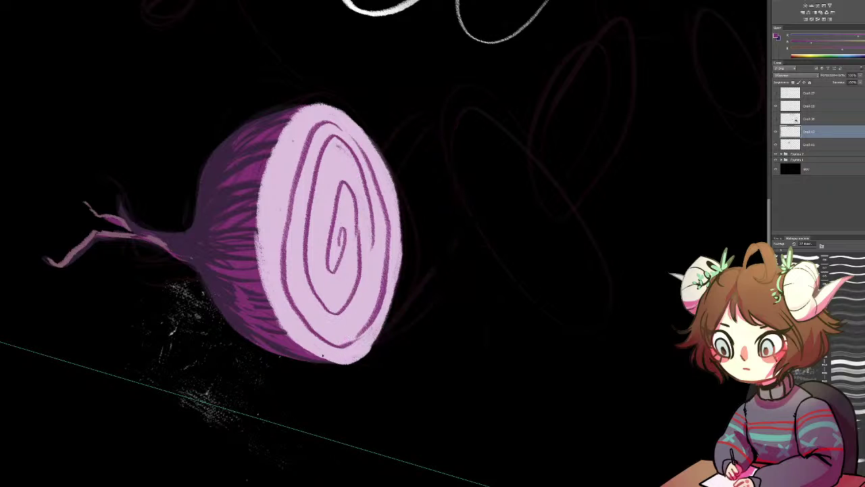
mouse_move(364, 353)
left_mouse_down()
mouse_move(296, 219)
mouse_move(366, 338)
left_mouse_up()
key("ctrl+z")
Try differently curved loops in the black space beside the cut face
mouse_move(426, 200)
left_mouse_down()
mouse_move(662, 287)
mouse_move(514, 330)
mouse_move(441, 245)
mouse_move(614, 124)
left_mouse_up()
key("ctrl+z")
mouse_move(446, 102)
left_mouse_down()
mouse_move(487, 245)
mouse_move(449, 98)
left_mouse_up()
key("ctrl+minus")
key("ctrl+minus")
key("ctrl+z")
left_click_drag(389, 183, 344, 281)
key("ctrl+z")
mouse_move(388, 198)
left_mouse_down()
mouse_move(344, 296)
mouse_move(347, 261)
left_mouse_up()
key("ctrl+z")
mouse_move(419, 197)
left_mouse_down()
mouse_move(396, 206)
mouse_move(354, 294)
left_mouse_up()
key("ctrl+z")
Test short dark violet brush strokes on the black background near the onion
mouse_move(417, 312)
left_mouse_down()
mouse_move(518, 327)
mouse_move(510, 326)
left_mouse_up()
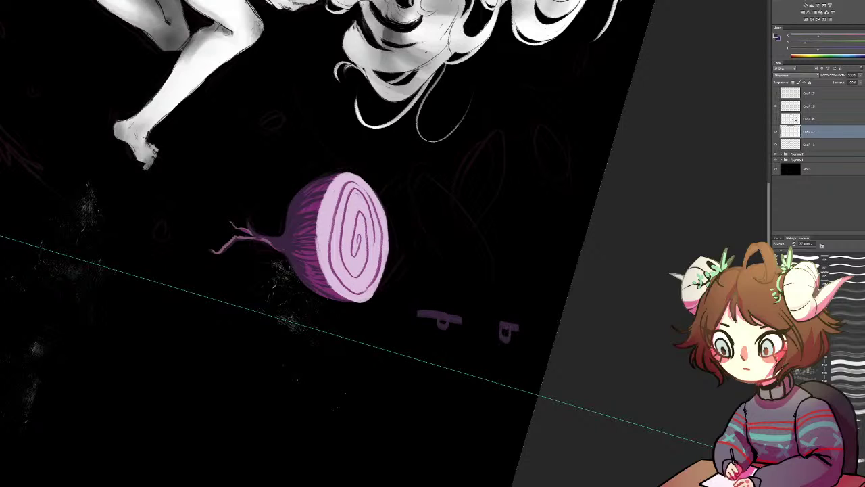
key("ctrl+z")
key("ctrl+z")
key("ctrl+z")
key("ctrl+z")
mouse_move(354, 299)
left_mouse_down()
mouse_move(337, 209)
mouse_move(356, 292)
mouse_move(336, 238)
mouse_move(369, 292)
mouse_move(410, 193)
mouse_move(374, 284)
left_mouse_up()
key("ctrl+z")
key("ctrl+z")
Draw a dark violet loop around the lower cut face and out beyond its rim, erasing the part over the upper cut face
left_click_drag(431, 214, 269, 316)
key("ctrl+z")
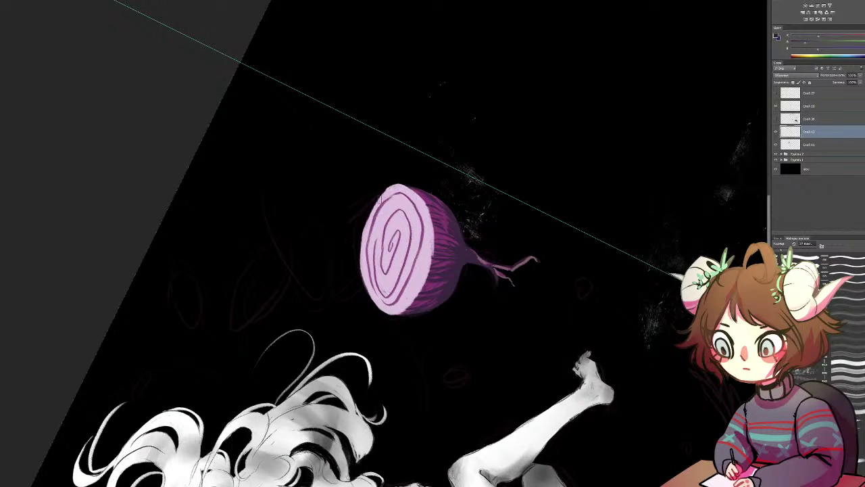
mouse_move(372, 202)
left_mouse_down()
mouse_move(413, 186)
mouse_move(369, 200)
mouse_move(326, 234)
left_mouse_up()
key("ctrl+z")
key("ctrl+z")
left_click_drag(368, 200, 425, 210)
key("ctrl+z")
mouse_move(371, 196)
left_mouse_down()
mouse_move(314, 287)
mouse_move(391, 188)
mouse_move(387, 285)
mouse_move(372, 211)
left_mouse_up()
key("ctrl+z")
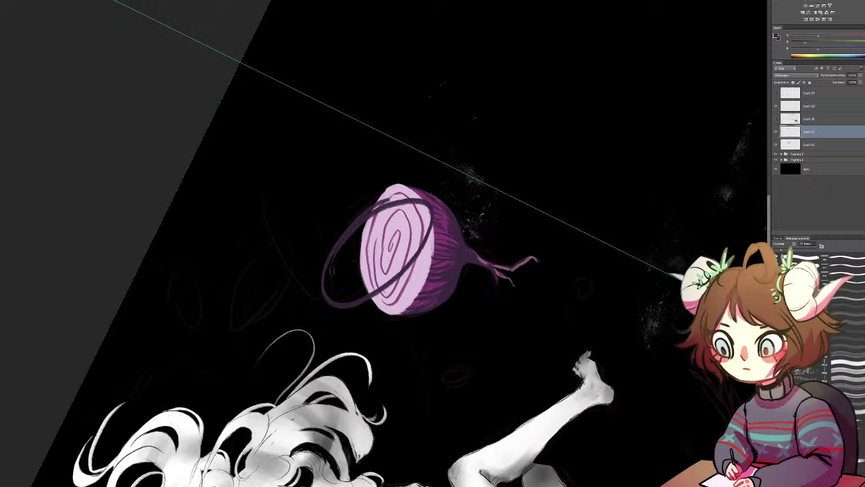
mouse_move(337, 257)
left_mouse_down()
mouse_move(383, 215)
mouse_move(406, 208)
mouse_move(391, 201)
left_mouse_up()
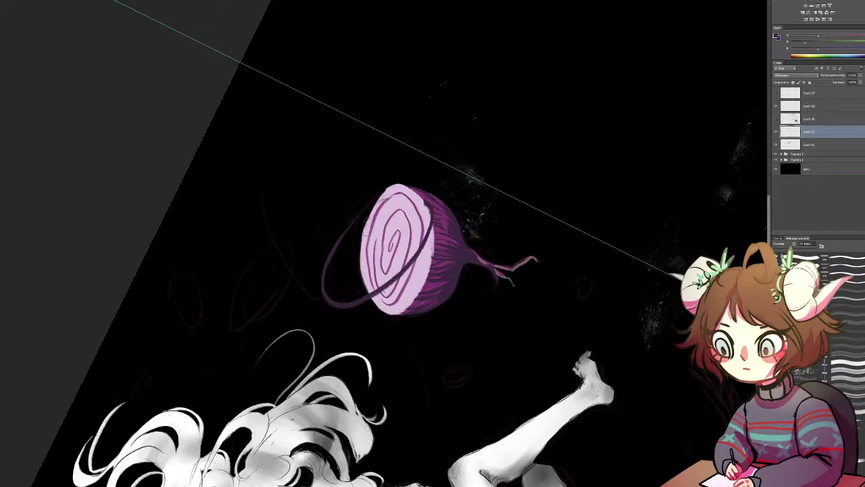
Sample the cut face's pale pink and paint it along the inner side of the dark violet loop
key("b")
left_click(371, 219, "alt")
left_click_drag(358, 221, 325, 291)
key("ctrl+z")
mouse_move(331, 262)
left_mouse_down()
mouse_move(326, 297)
mouse_move(372, 293)
mouse_move(343, 301)
mouse_move(392, 279)
left_mouse_up()
key("ctrl+z")
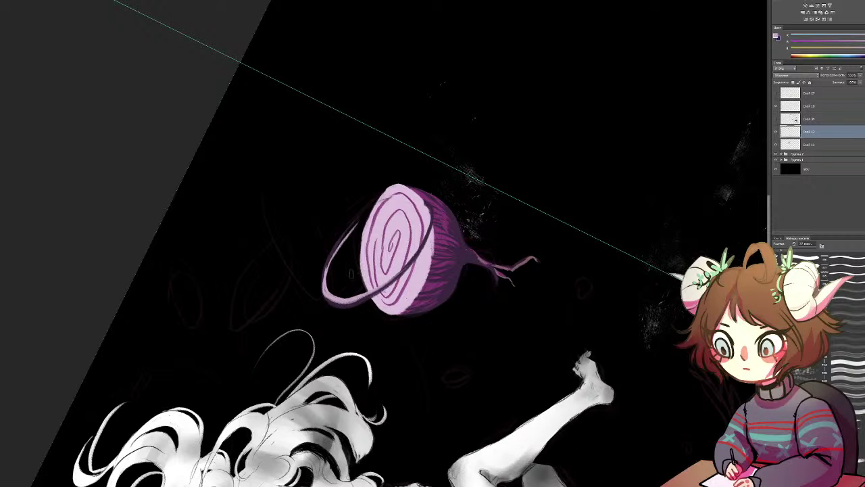
Sample purple from the onion's skin and accent the outer bend of the loop with it
left_click(422, 198, "alt")
mouse_move(427, 199)
left_mouse_down()
mouse_move(433, 219)
mouse_move(424, 241)
left_mouse_up()
key("ctrl+z")
left_click(422, 196, "alt")
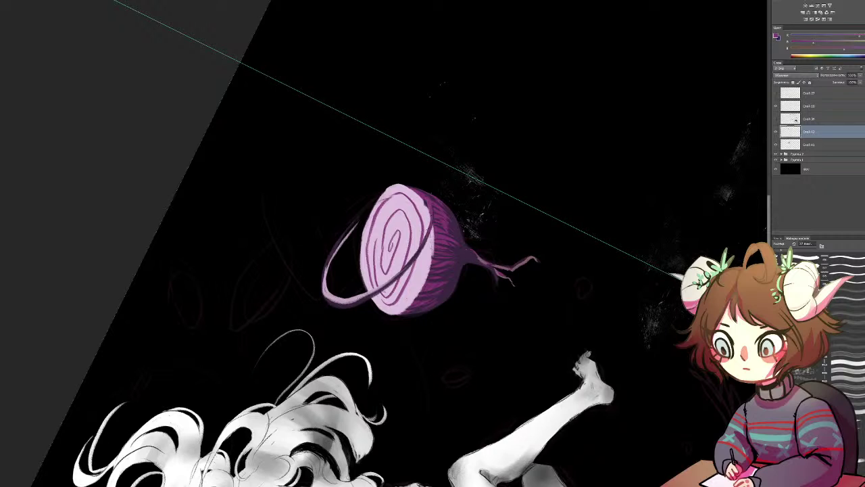
left_click_drag(337, 298, 357, 305)
left_click_drag(334, 303, 504, 278)
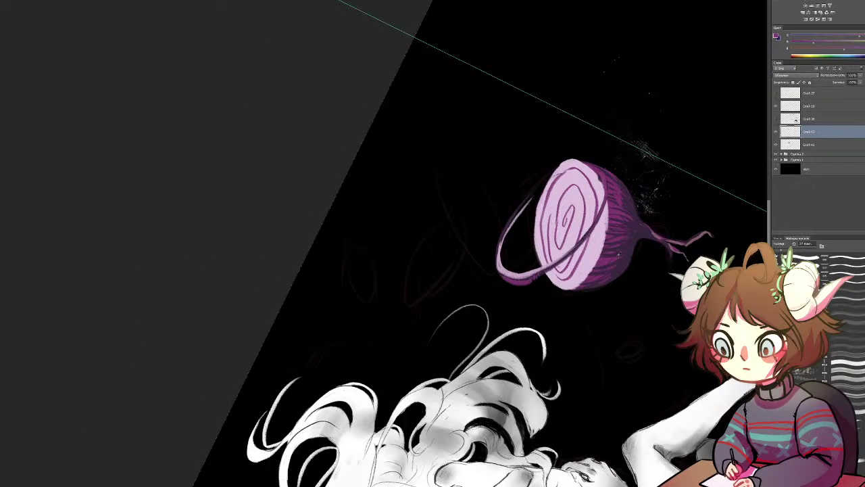
Try dark violet rings floating in the black space between the hair and the onion
left_click(625, 257, "alt")
mouse_move(433, 169)
left_mouse_down()
mouse_move(430, 150)
mouse_move(436, 214)
left_mouse_up()
key("ctrl+z")
mouse_move(432, 243)
left_mouse_down()
mouse_move(446, 145)
mouse_move(443, 218)
left_mouse_up()
key("r")
left_click_drag(449, 249, 417, 253)
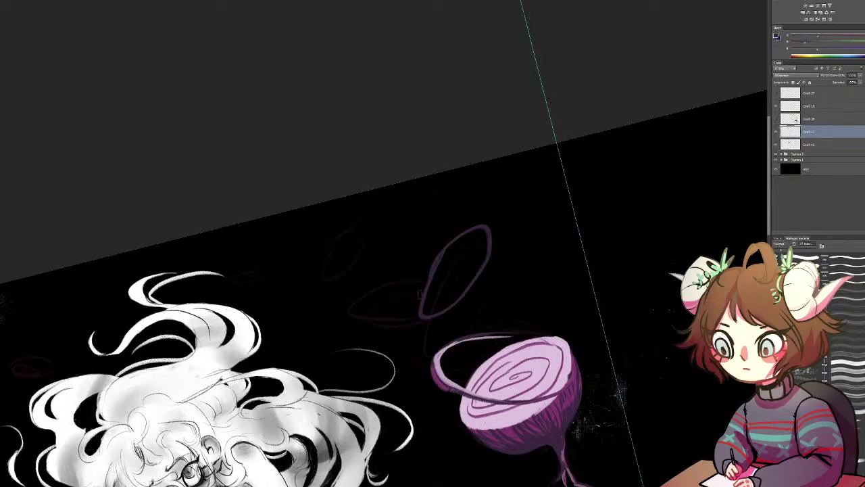
mouse_move(438, 283)
left_mouse_down()
mouse_move(365, 326)
mouse_move(451, 280)
mouse_move(369, 323)
mouse_move(446, 289)
left_mouse_up()
key("ctrl+z")
mouse_move(318, 269)
left_mouse_down()
mouse_move(319, 300)
mouse_move(328, 271)
left_mouse_up()
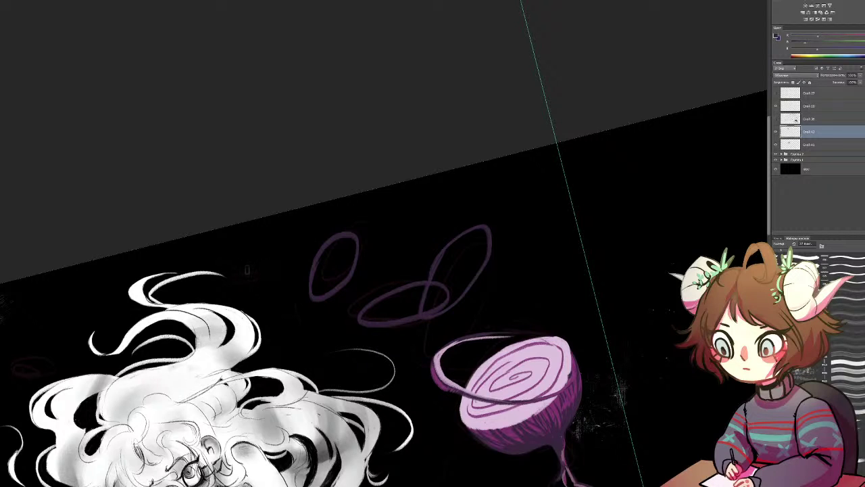
key("ctrl+z")
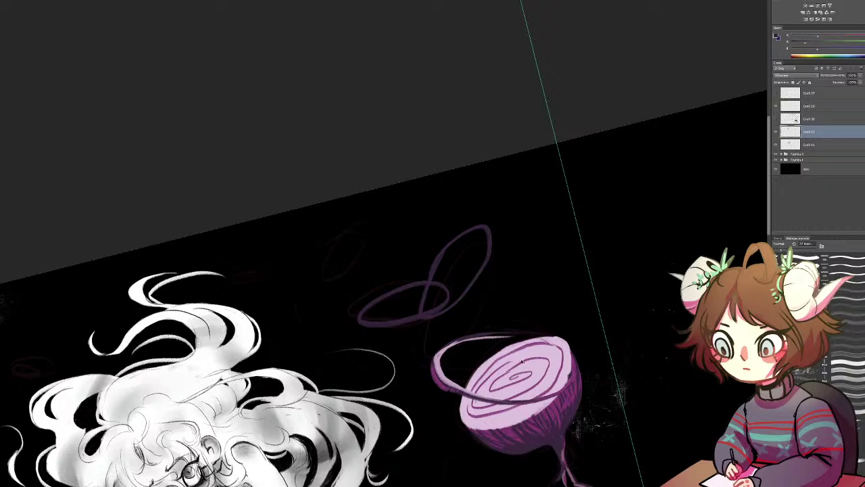
key("ctrl+z")
key("ctrl+z")
Sample the cut face's pale pink and draw a large tilted oval ring above the onion
left_click(507, 349, "alt")
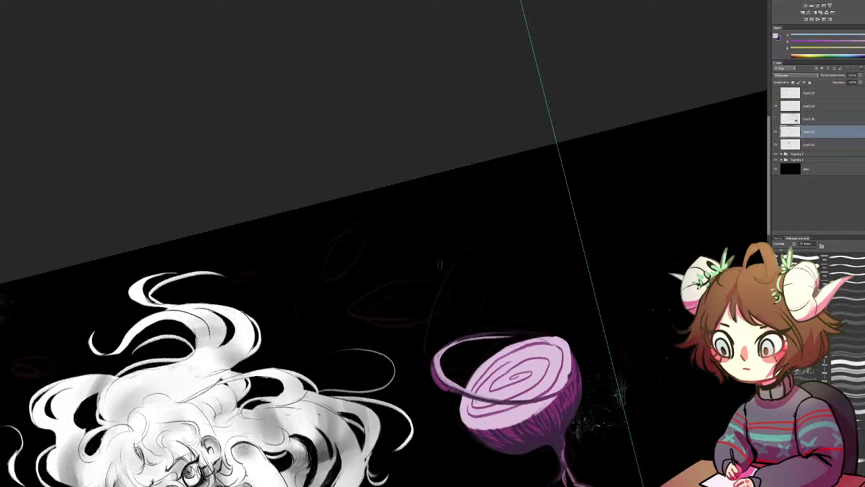
mouse_move(439, 266)
left_mouse_down()
mouse_move(487, 290)
mouse_move(428, 315)
left_mouse_up()
key("ctrl+z")
mouse_move(457, 247)
left_mouse_down()
mouse_move(515, 236)
mouse_move(439, 273)
left_mouse_up()
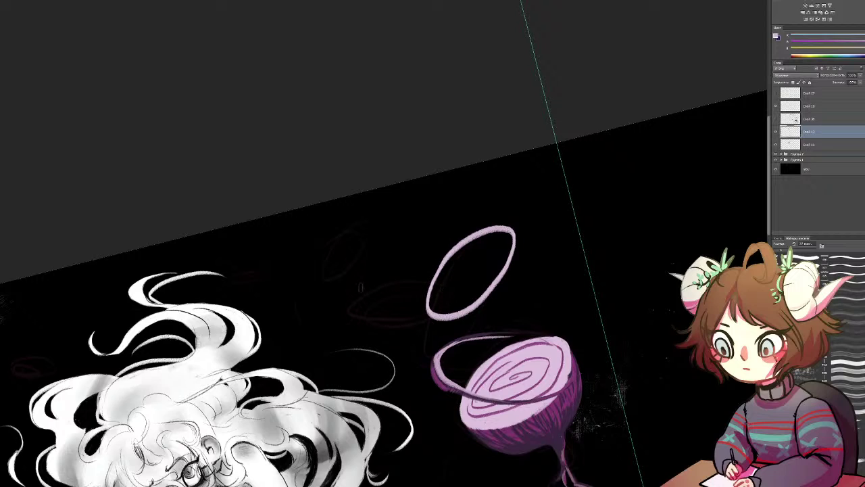
Try a second pale pink ring overlapping the large tilted ring
left_click_drag(362, 286, 453, 292)
left_click_drag(365, 284, 439, 312)
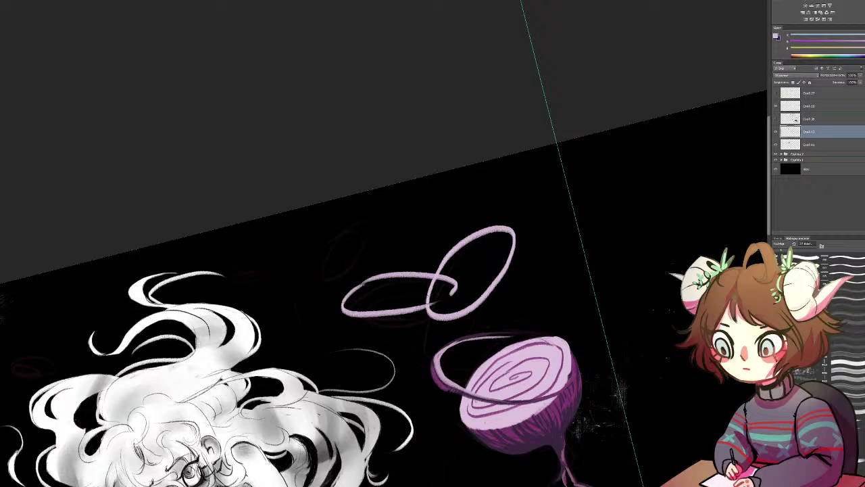
mouse_move(343, 239)
left_mouse_down()
mouse_move(366, 243)
mouse_move(326, 252)
mouse_move(466, 113)
left_mouse_up()
key("ctrl+alt+z")
key("ctrl+alt+z")
key("ctrl+alt+z")
mouse_move(497, 186)
left_mouse_down()
mouse_move(532, 197)
mouse_move(522, 193)
left_mouse_up()
key("ctrl+z")
mouse_move(525, 160)
left_mouse_down()
mouse_move(514, 160)
mouse_move(524, 167)
left_mouse_up()
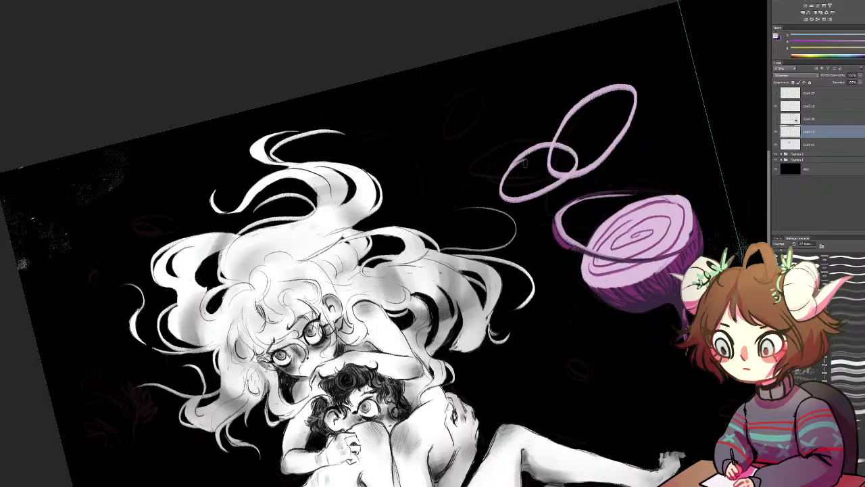
Add pale pink rings: a narrow one touching the large ring, a flat oval above the hair, and an upright one near the canvas's far corner
mouse_move(473, 121)
left_mouse_down()
mouse_move(506, 142)
mouse_move(546, 107)
mouse_move(532, 171)
left_mouse_up()
key("ctrl+z")
key("ctrl+z")
left_click_drag(450, 148, 451, 155)
key("ctrl+z")
mouse_move(430, 124)
left_mouse_down()
mouse_move(485, 138)
mouse_move(405, 123)
mouse_move(415, 135)
left_mouse_up()
key("ctrl+z")
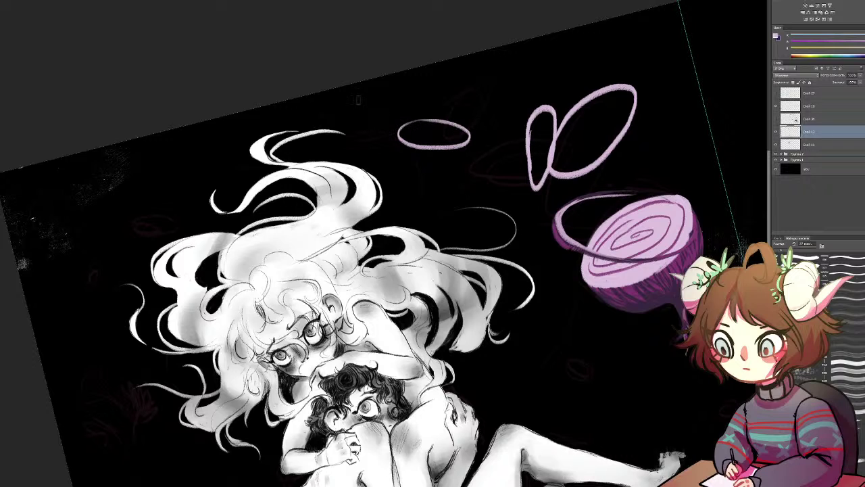
mouse_move(87, 200)
left_mouse_down()
mouse_move(123, 165)
mouse_move(89, 202)
left_mouse_up()
left_click_drag(446, 277, 386, 309)
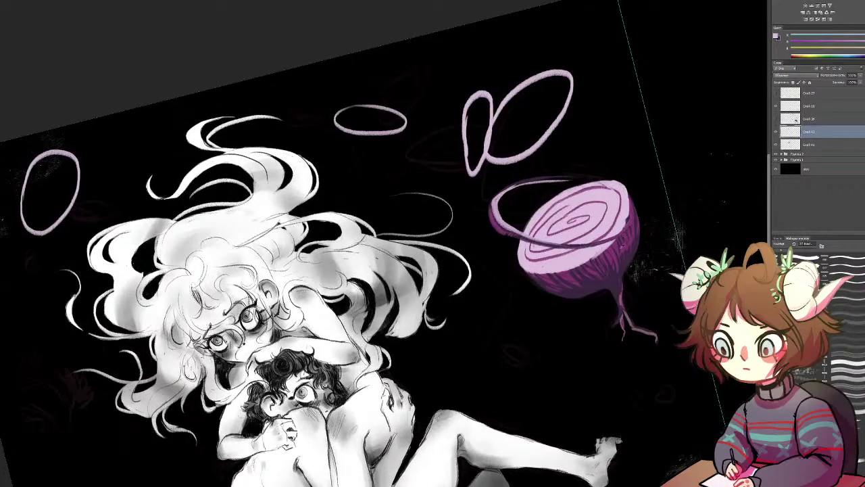
Sample purple from the onion's skin and shade the edges of the two touching rings with it
left_click(613, 245, "alt")
left_click_drag(568, 104, 538, 145)
mouse_move(487, 137)
left_mouse_down()
mouse_move(493, 162)
mouse_move(519, 158)
left_mouse_up()
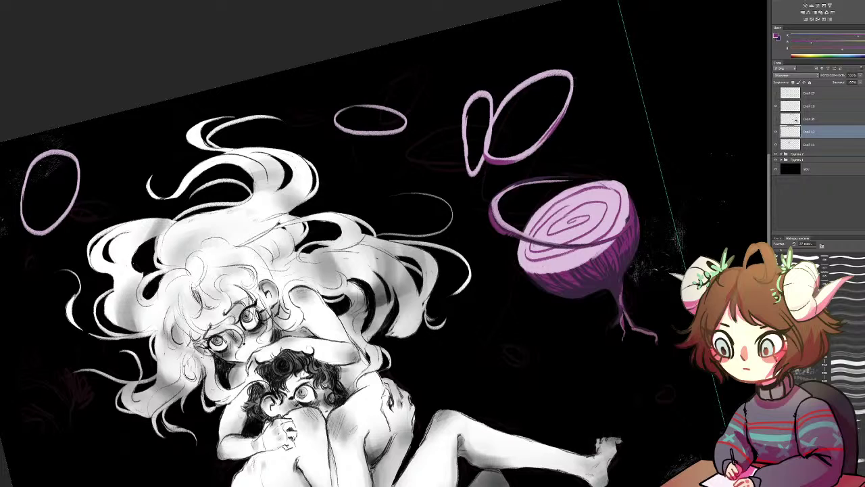
left_click_drag(560, 72, 579, 89)
mouse_move(477, 96)
left_mouse_down()
mouse_move(463, 121)
mouse_move(477, 93)
mouse_move(465, 107)
mouse_move(491, 100)
mouse_move(490, 141)
left_mouse_up()
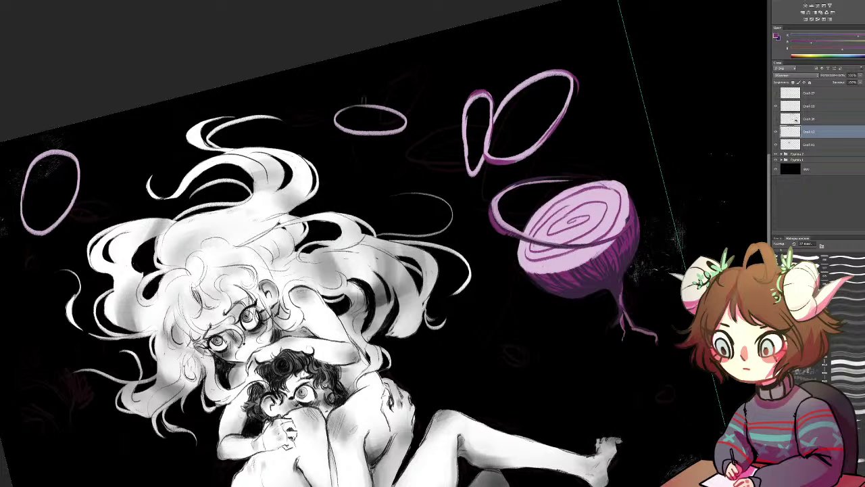
Try a small pale pink ring below the upright ring beside the hair
left_click_drag(273, 166, 366, 85)
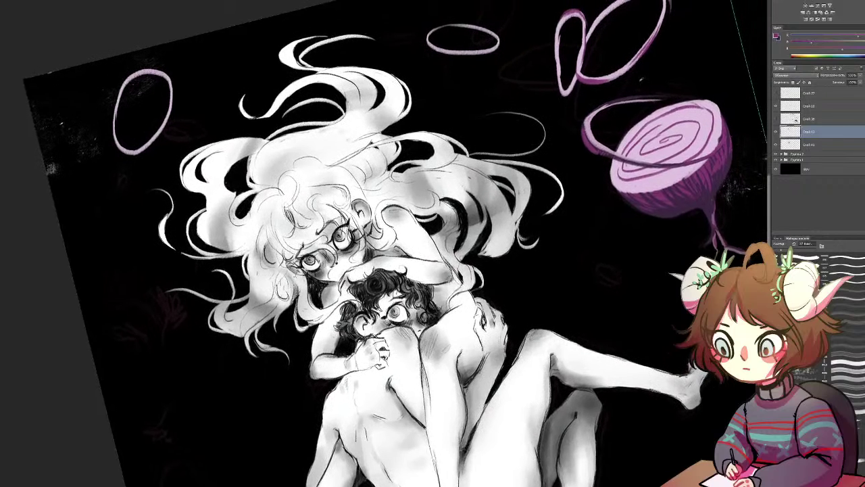
left_click(688, 129, "alt")
left_click_drag(111, 183, 115, 192)
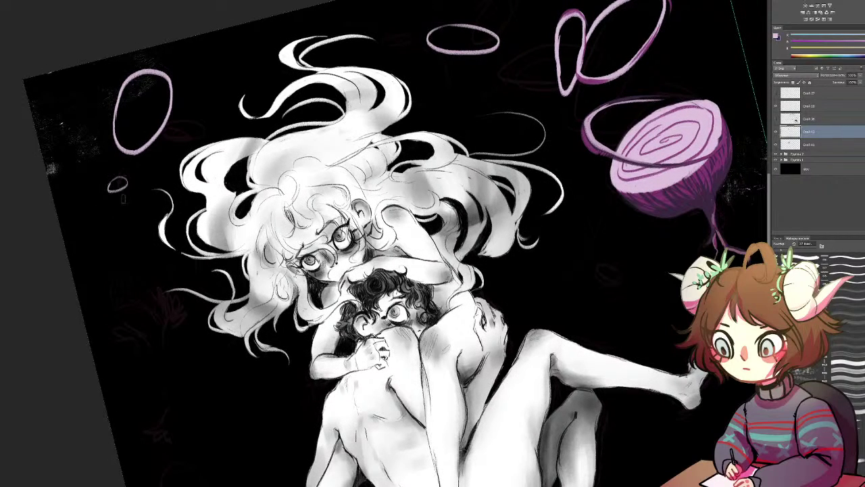
key("ctrl+minus")
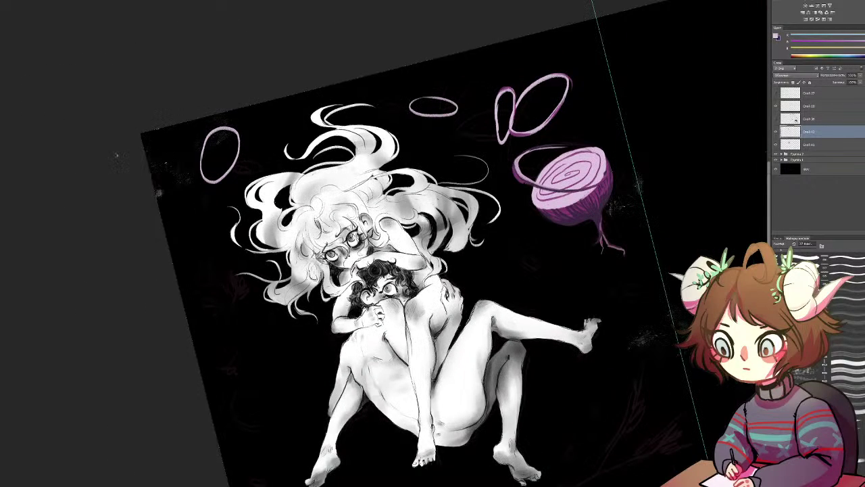
Try painting over the spiral on the onion's cut face with a lighter pink
left_click(607, 167, "alt")
mouse_move(608, 163)
left_mouse_down()
mouse_move(603, 173)
mouse_move(581, 151)
left_mouse_up()
left_click(602, 167, "alt")
mouse_move(548, 169)
left_mouse_down()
mouse_move(578, 169)
mouse_move(554, 177)
mouse_move(585, 167)
mouse_move(561, 183)
mouse_move(561, 173)
mouse_move(587, 166)
mouse_move(589, 155)
mouse_move(543, 178)
mouse_move(586, 186)
mouse_move(595, 158)
left_mouse_up()
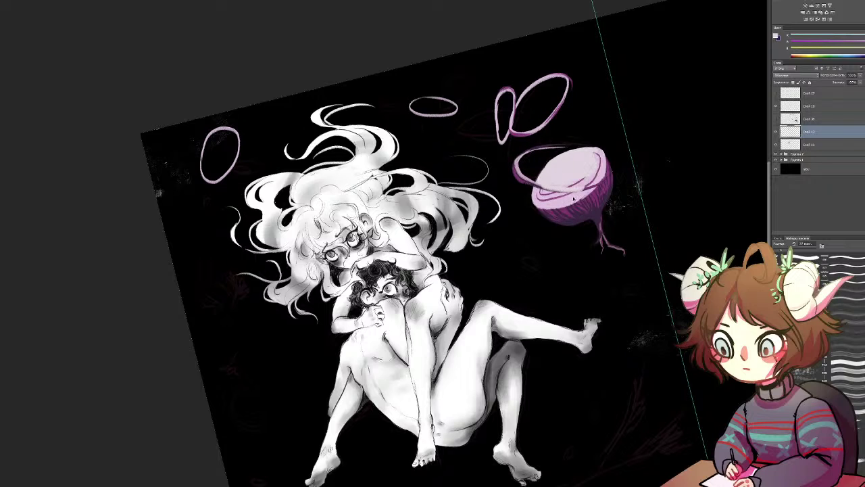
mouse_move(579, 191)
left_mouse_down()
mouse_move(560, 162)
mouse_move(570, 164)
left_mouse_up()
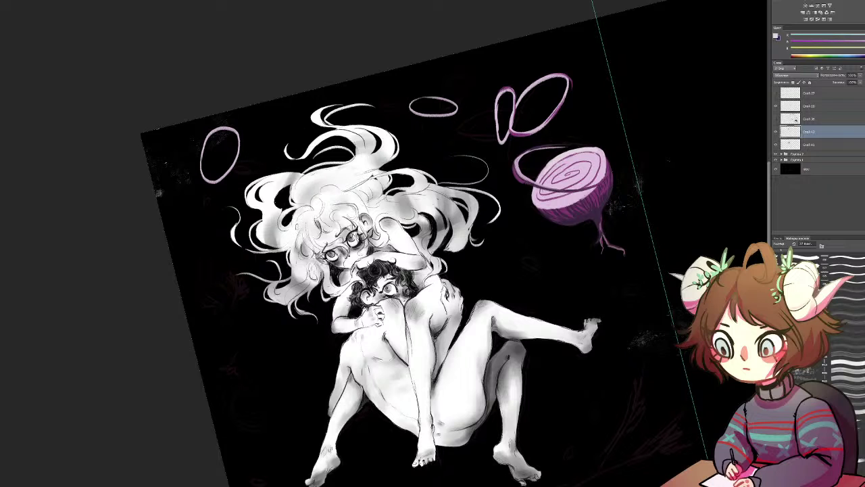
Add a new layer, mix a light green, and paint a small green ring between the onion and the figures' legs
left_click_drag(374, 206, 392, 147)
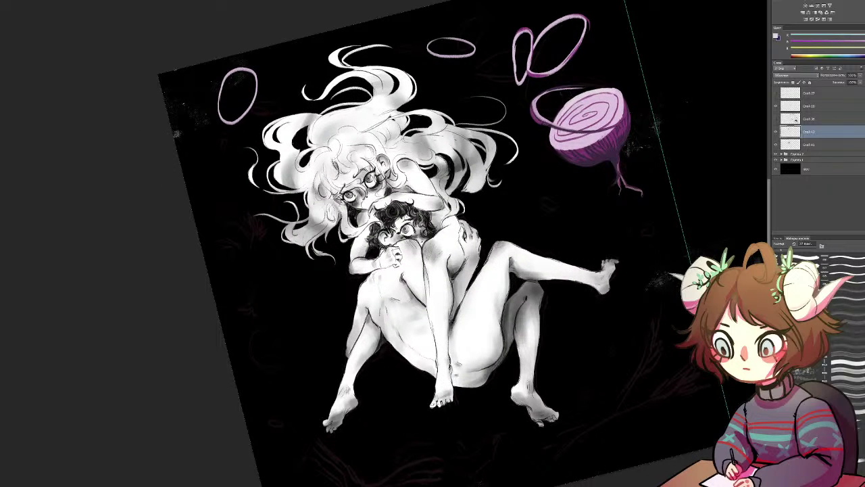
left_click(587, 25, "alt")
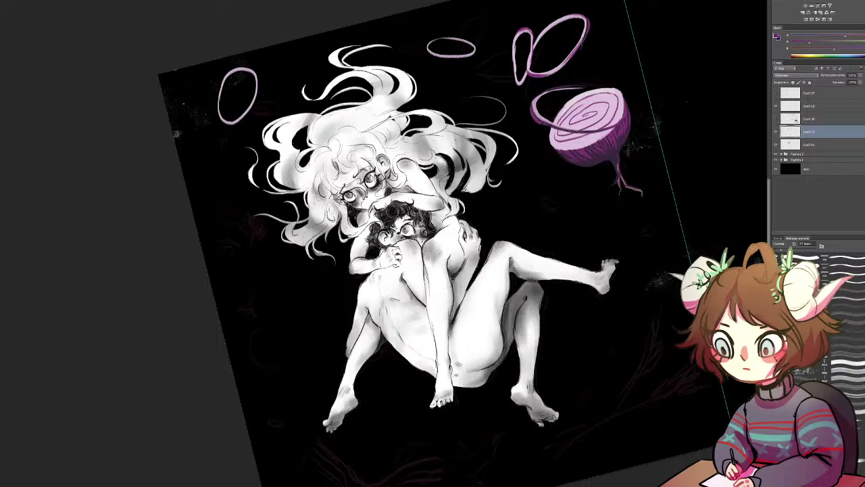
left_click_drag(478, 136, 461, 88)
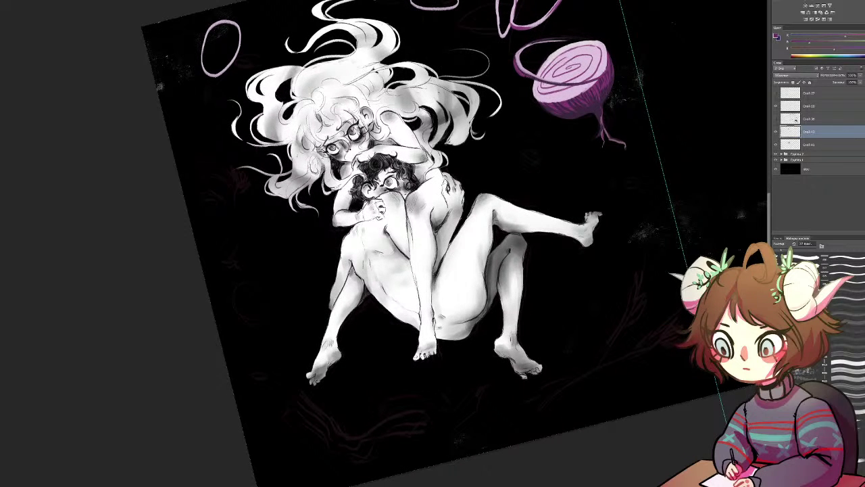
key("ctrl+alt+shift+n")
left_click(845, 43)
left_click_drag(845, 36, 829, 35)
left_click(849, 52)
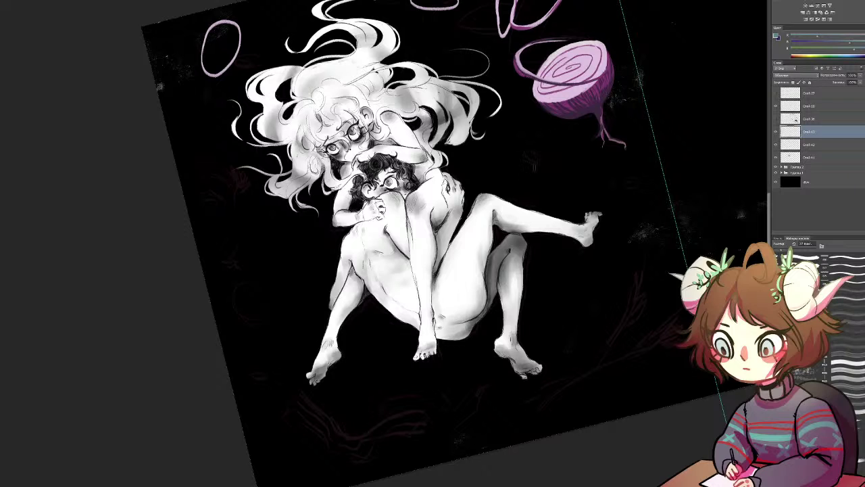
left_click(863, 46)
left_click_drag(853, 51, 844, 50)
left_click(841, 36)
left_click_drag(528, 179, 524, 178)
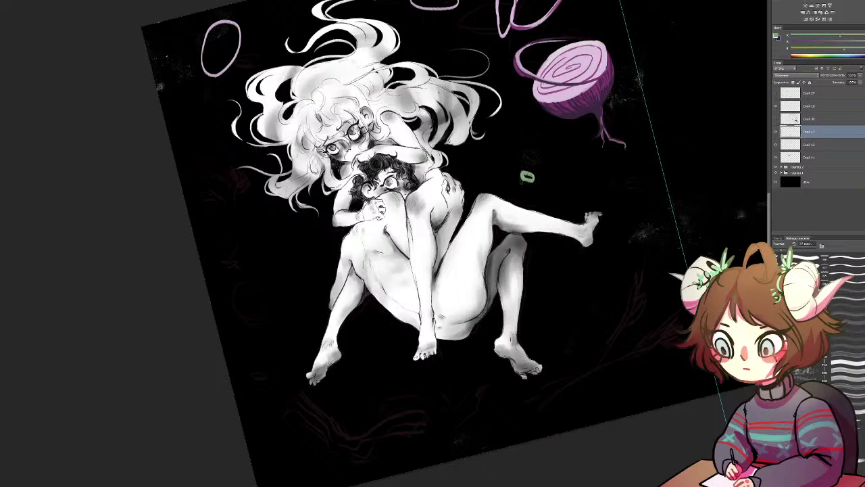
Paint more small rings in light and bluish green: two beside the hugging arms and two beneath the onion and hair
mouse_move(264, 225)
left_mouse_down()
mouse_move(265, 237)
mouse_move(269, 230)
left_mouse_up()
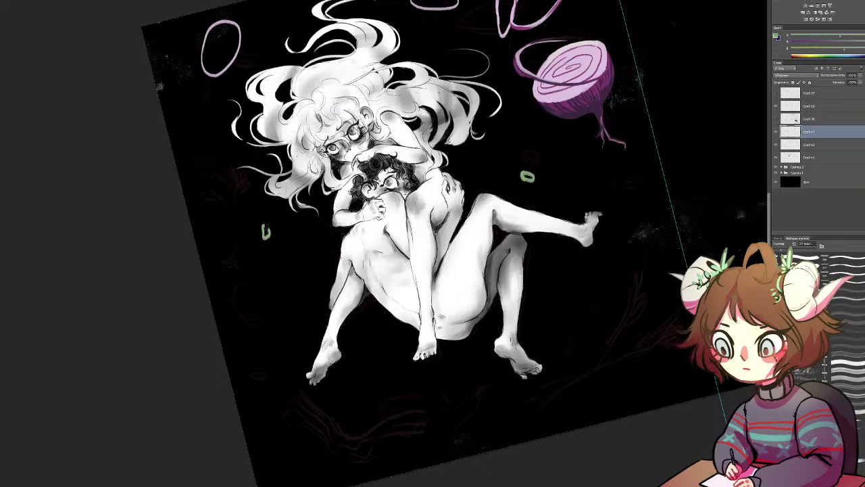
left_click(845, 52)
left_click_drag(280, 247, 286, 253)
left_click_drag(573, 163, 579, 149)
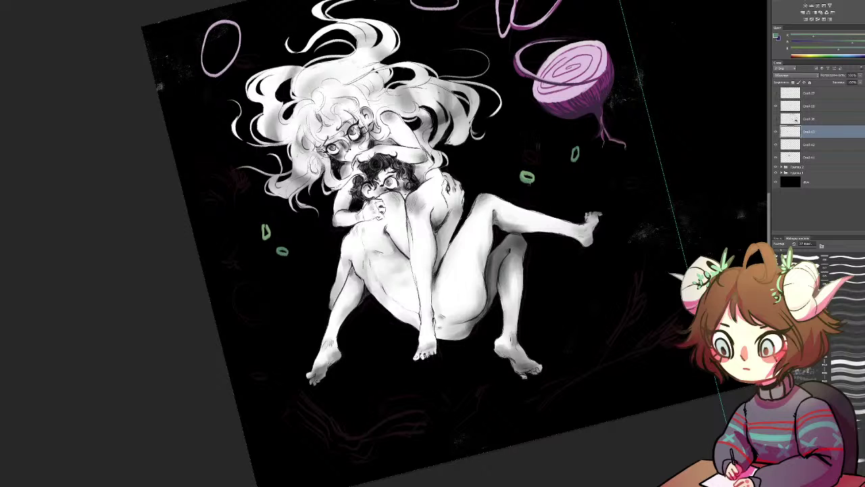
mouse_move(523, 135)
left_mouse_down()
mouse_move(524, 124)
mouse_move(525, 132)
left_mouse_up()
Paint small bluish-green herb flecks near the canvas corner beyond the outstretched foot
key("r")
left_click_drag(295, 256, 384, 204)
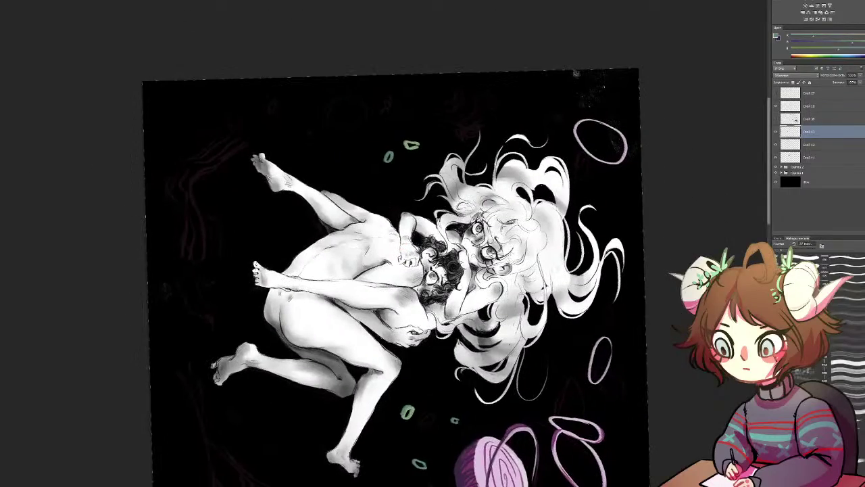
mouse_move(200, 111)
left_mouse_down()
mouse_move(198, 103)
mouse_move(199, 109)
left_mouse_up()
Paint a muted teal parsley sprig in the corner below the legs, with a long stem, thin branches and leaf clusters
left_click_drag(216, 260, 292, 44)
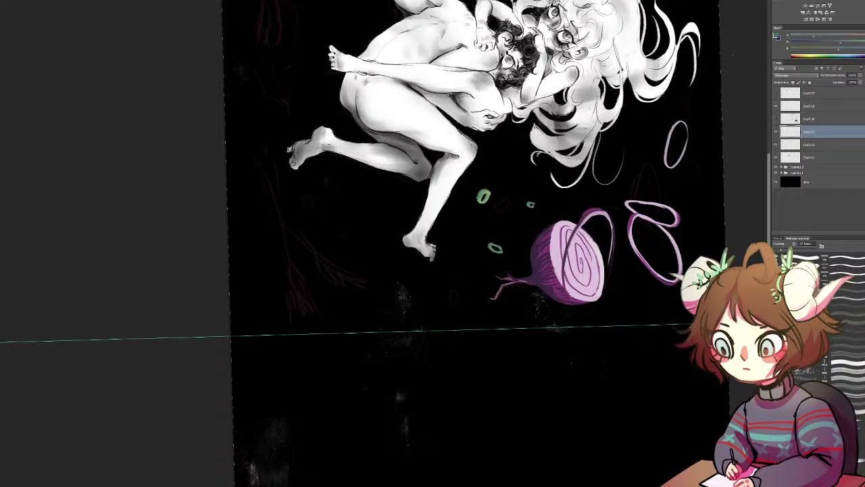
left_click_drag(255, 156, 289, 269)
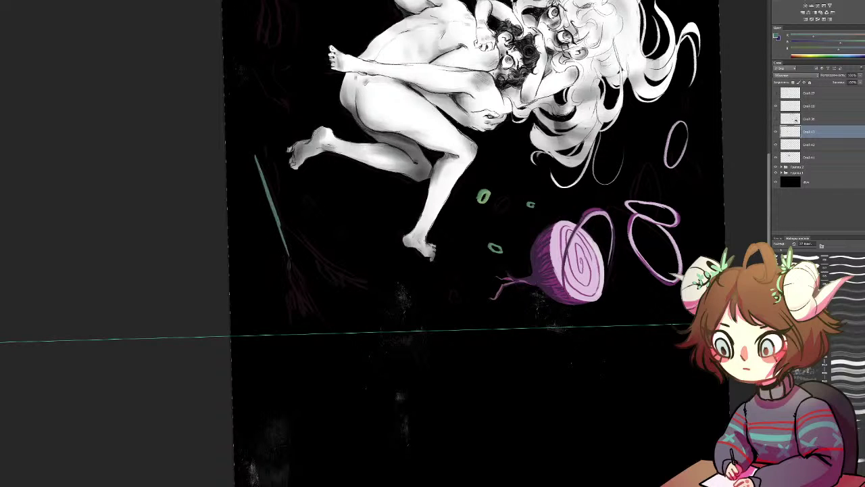
left_click_drag(277, 223, 297, 300)
mouse_move(283, 235)
left_mouse_down()
mouse_move(313, 297)
mouse_move(276, 300)
mouse_move(268, 312)
mouse_move(269, 297)
mouse_move(294, 286)
mouse_move(317, 322)
mouse_move(324, 307)
mouse_move(315, 312)
mouse_move(301, 290)
mouse_move(310, 292)
left_mouse_up()
mouse_move(265, 275)
left_mouse_down()
mouse_move(280, 262)
mouse_move(282, 277)
mouse_move(278, 258)
mouse_move(264, 274)
left_mouse_up()
mouse_move(270, 273)
left_mouse_down()
mouse_move(254, 277)
mouse_move(306, 275)
mouse_move(325, 291)
mouse_move(326, 276)
mouse_move(307, 271)
mouse_move(299, 299)
left_mouse_up()
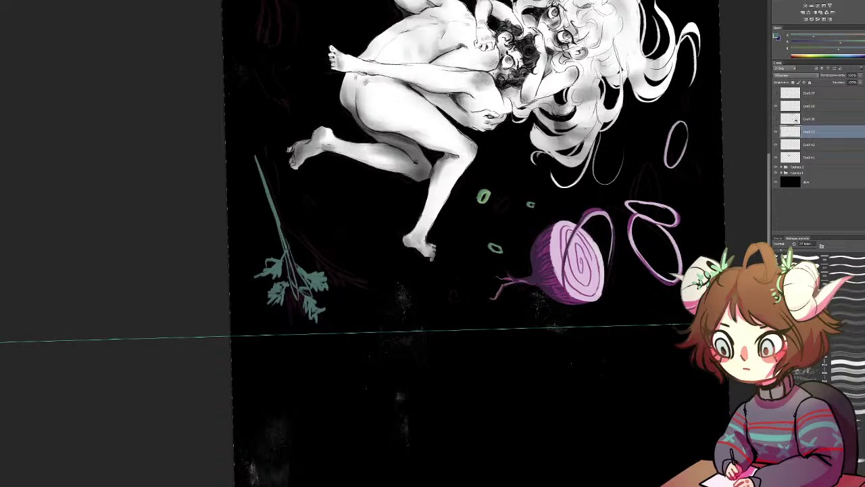
Refine the parsley sprig by thinning and splitting its stem, filling out the leaf clusters and adding a side branch
key("e")
left_click_drag(266, 178, 278, 215)
left_click_drag(257, 156, 283, 237)
left_click_drag(255, 150, 275, 228)
left_click_drag(264, 178, 280, 240)
mouse_move(248, 156)
left_mouse_down()
mouse_move(267, 203)
mouse_move(320, 266)
mouse_move(298, 295)
mouse_move(291, 287)
mouse_move(305, 319)
left_mouse_up()
left_click_drag(310, 290, 318, 299)
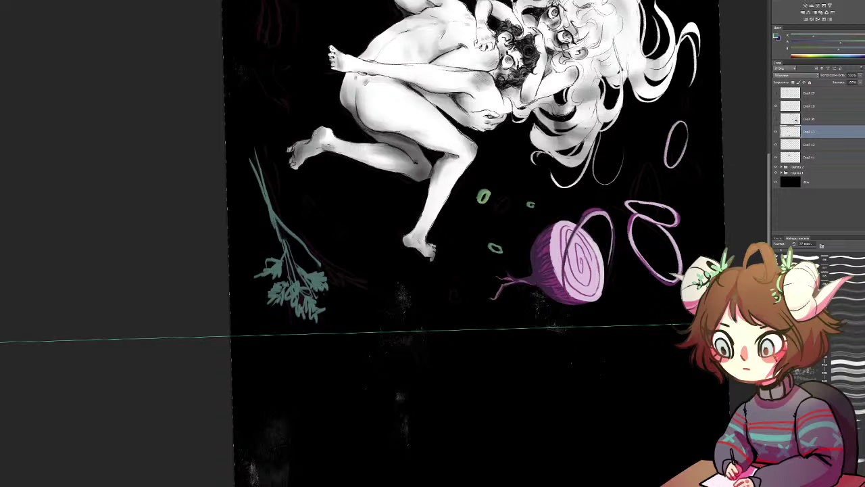
left_click_drag(300, 245, 312, 264)
left_click_drag(311, 257, 344, 263)
Add a new layer and paint a bent cream bacon strip below the foot opposite the parsley sprig
key("r")
left_click_drag(459, 161, 312, 137)
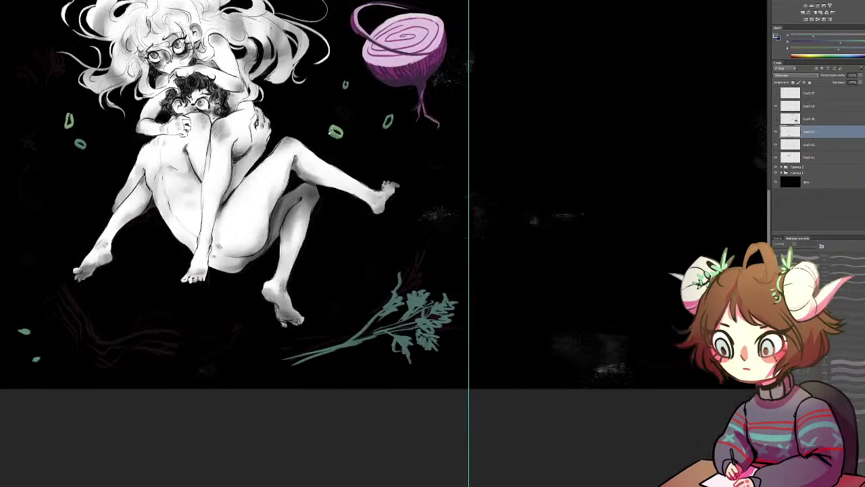
key("b")
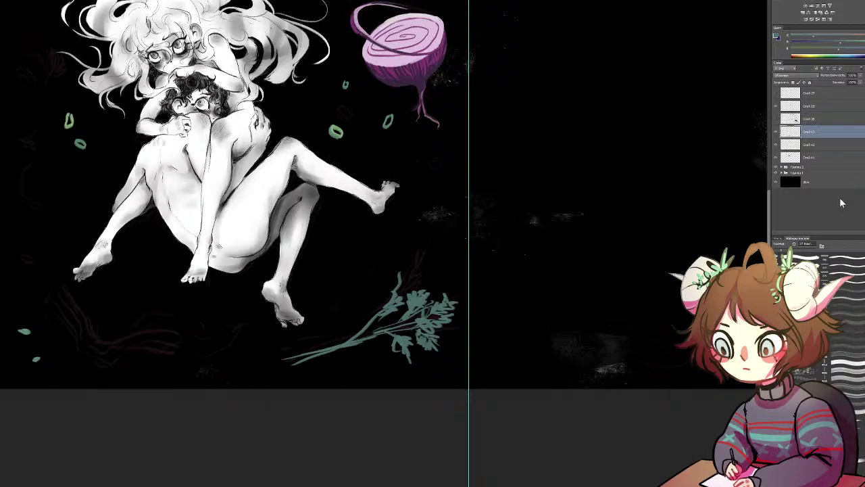
key("ctrl+alt+shift+n")
left_click_drag(428, 264, 600, 398)
left_click_drag(538, 262, 425, 216)
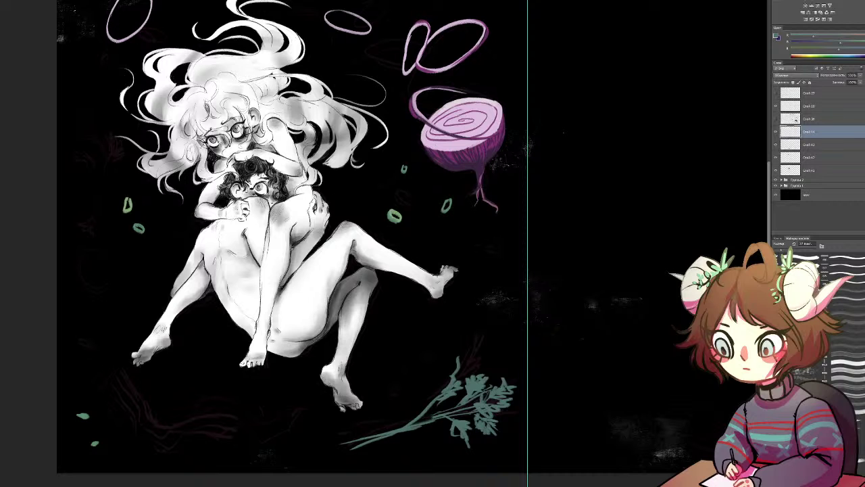
left_click_drag(241, 315, 259, 290)
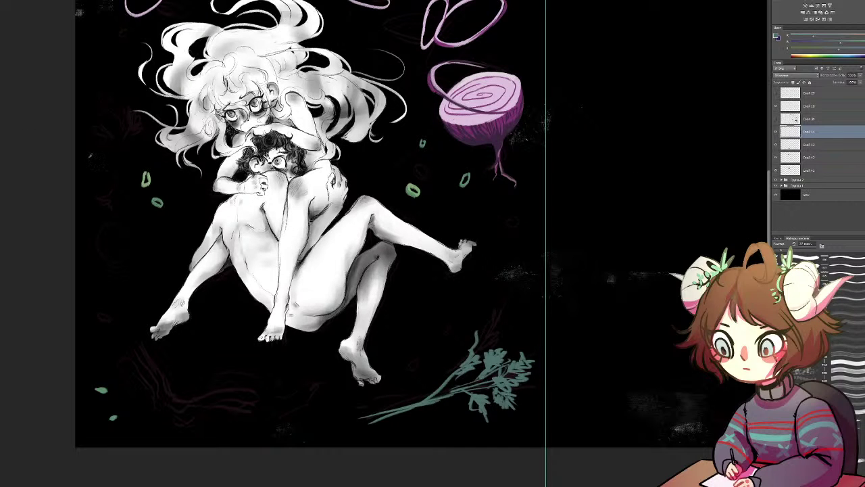
left_click_drag(372, 144, 408, 169)
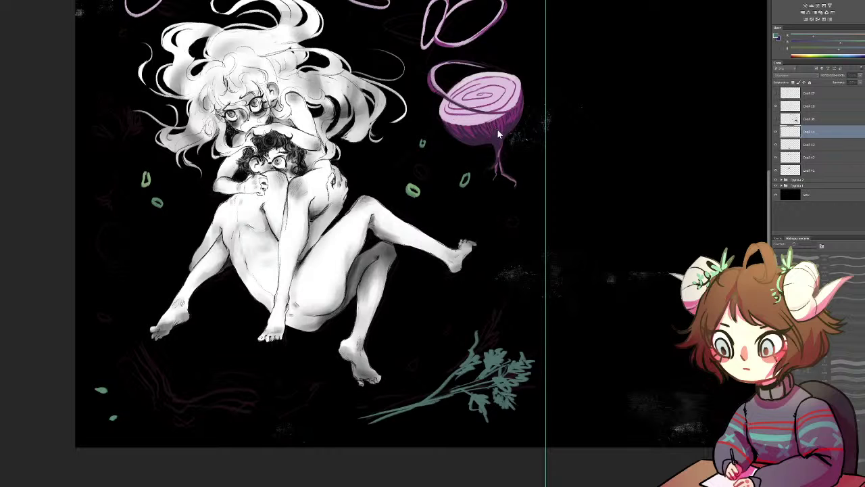
key("Return")
left_click(850, 56)
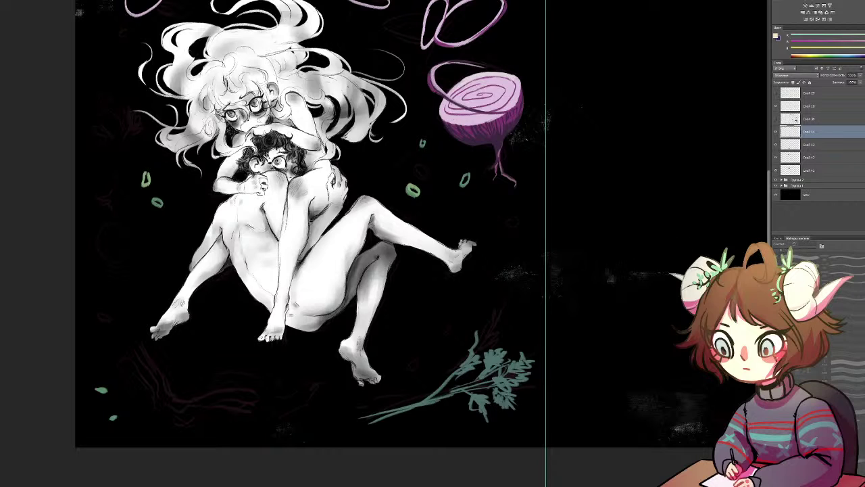
mouse_move(136, 353)
left_mouse_down()
mouse_move(149, 377)
mouse_move(138, 356)
mouse_move(126, 365)
mouse_move(135, 381)
mouse_move(150, 374)
mouse_move(143, 381)
mouse_move(155, 410)
mouse_move(138, 348)
mouse_move(159, 403)
mouse_move(177, 404)
mouse_move(161, 394)
mouse_move(187, 407)
left_mouse_up()
mouse_move(187, 407)
left_mouse_down()
mouse_move(177, 409)
mouse_move(182, 423)
mouse_move(223, 392)
mouse_move(251, 392)
mouse_move(235, 409)
mouse_move(188, 415)
mouse_move(229, 413)
mouse_move(223, 419)
mouse_move(212, 409)
mouse_move(236, 407)
mouse_move(205, 404)
mouse_move(246, 399)
mouse_move(227, 396)
left_mouse_up()
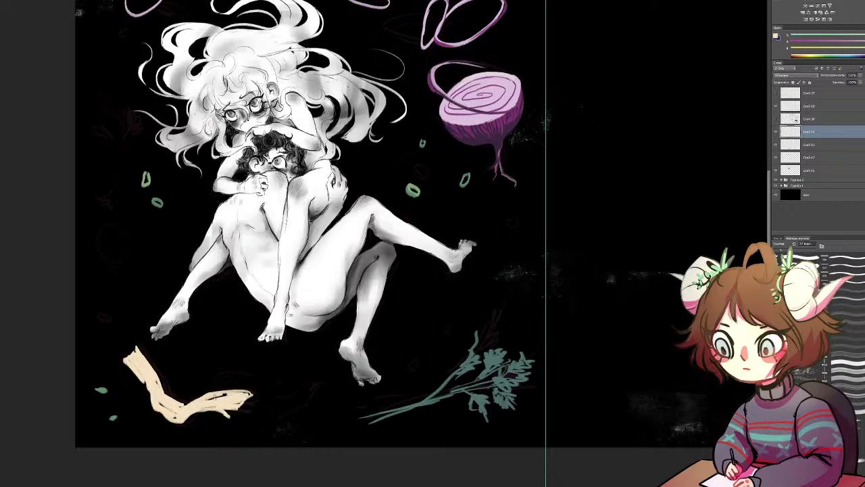
mouse_move(119, 361)
left_mouse_down()
mouse_move(177, 428)
mouse_move(186, 415)
mouse_move(151, 404)
mouse_move(144, 385)
mouse_move(165, 413)
mouse_move(214, 394)
left_mouse_up()
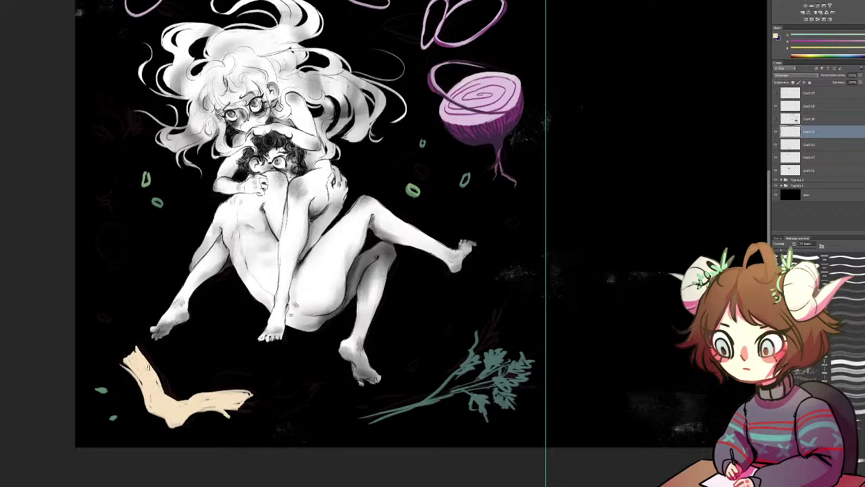
Extend the cream bacon with a second folded section and a wavy tail reaching toward the parsley
left_click_drag(209, 378, 253, 373)
left_click_drag(215, 379, 248, 373)
left_click_drag(214, 380, 248, 373)
key("ctrl+z")
mouse_move(213, 377)
left_mouse_down()
mouse_move(248, 373)
mouse_move(213, 380)
mouse_move(241, 381)
mouse_move(208, 378)
mouse_move(227, 365)
mouse_move(215, 373)
mouse_move(248, 373)
mouse_move(220, 369)
mouse_move(209, 391)
mouse_move(256, 387)
mouse_move(259, 376)
mouse_move(239, 369)
mouse_move(257, 373)
mouse_move(260, 390)
mouse_move(317, 419)
mouse_move(303, 409)
mouse_move(296, 425)
mouse_move(306, 426)
mouse_move(262, 410)
mouse_move(258, 390)
mouse_move(267, 406)
mouse_move(259, 392)
mouse_move(250, 400)
left_mouse_up()
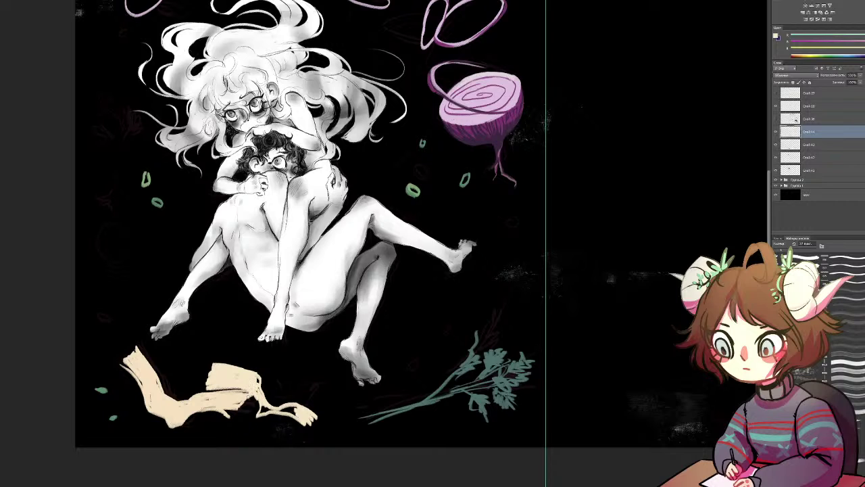
mouse_move(250, 396)
left_mouse_down()
mouse_move(248, 413)
mouse_move(248, 404)
mouse_move(314, 416)
left_mouse_up()
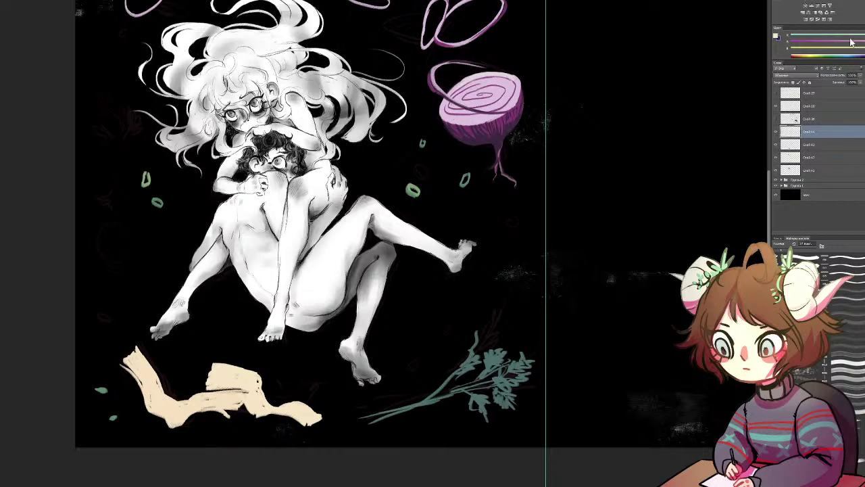
Mix a dark red and paint meat stripes along the first bent section of the bacon
left_click(826, 42)
left_click(829, 49)
left_click(814, 52)
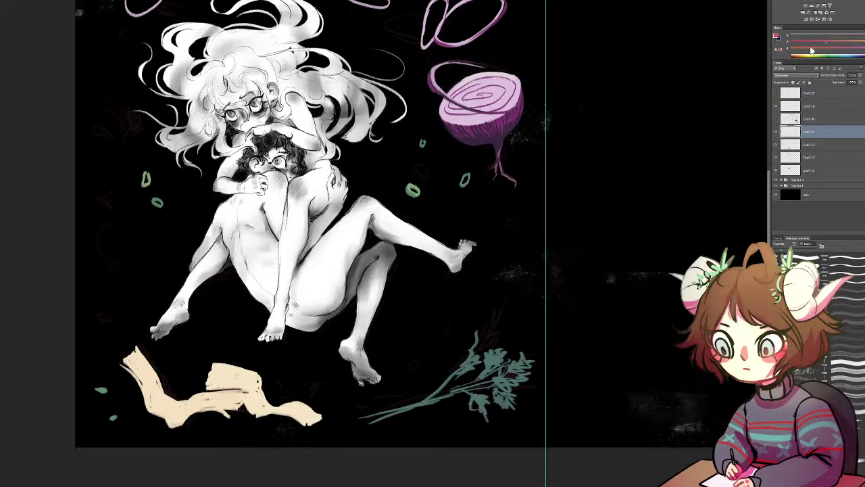
left_click(842, 43)
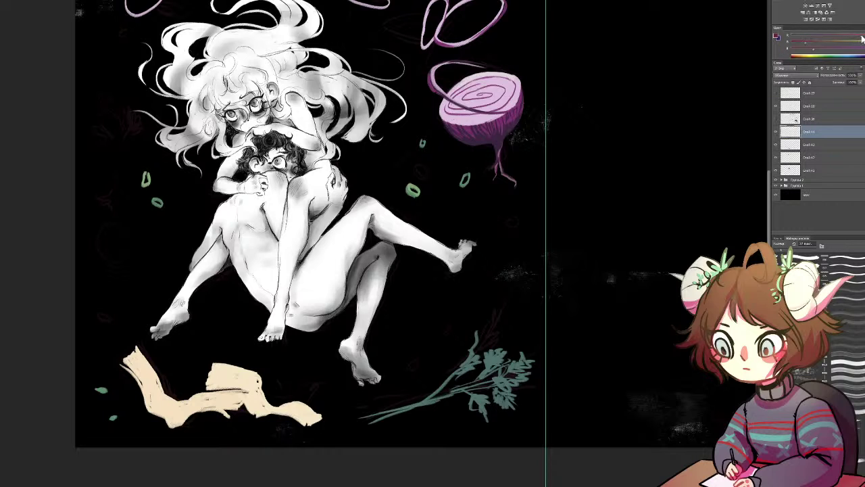
left_click_drag(851, 43, 840, 43)
mouse_move(138, 354)
left_mouse_down()
mouse_move(158, 385)
mouse_move(152, 376)
left_mouse_up()
key("ctrl+z")
mouse_move(135, 346)
left_mouse_down()
mouse_move(168, 398)
mouse_move(247, 388)
left_mouse_up()
mouse_move(132, 350)
left_mouse_down()
mouse_move(157, 396)
mouse_move(193, 408)
mouse_move(155, 409)
mouse_move(125, 358)
left_mouse_up()
mouse_move(156, 405)
left_mouse_down()
mouse_move(179, 421)
mouse_move(242, 395)
left_mouse_up()
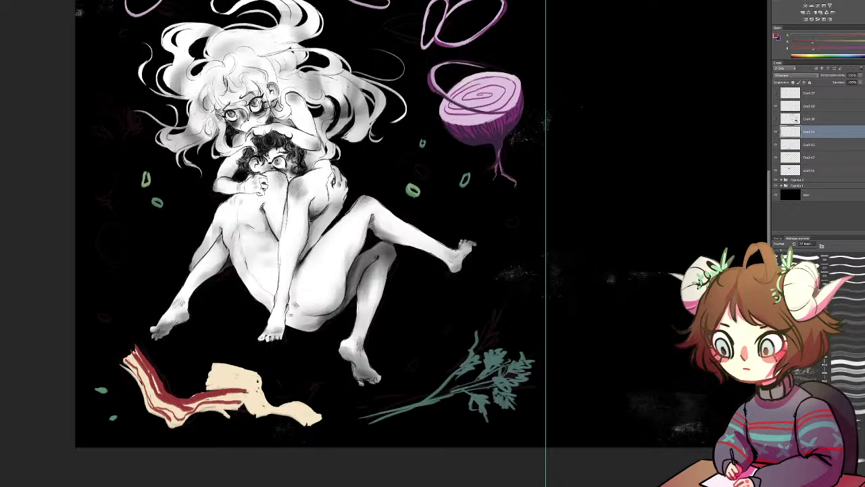
mouse_move(149, 379)
left_mouse_down()
mouse_move(180, 410)
mouse_move(249, 396)
left_mouse_up()
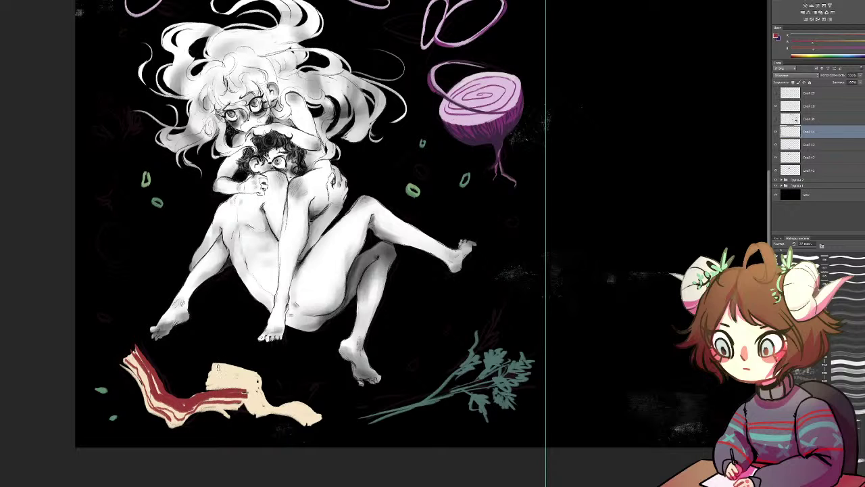
Paint dark red meat stripes along the bacon's second folded section and its wavy tail
mouse_move(216, 367)
left_mouse_down()
mouse_move(255, 372)
mouse_move(256, 398)
left_mouse_up()
mouse_move(210, 375)
left_mouse_down()
mouse_move(244, 387)
mouse_move(209, 377)
mouse_move(263, 408)
mouse_move(319, 420)
left_mouse_up()
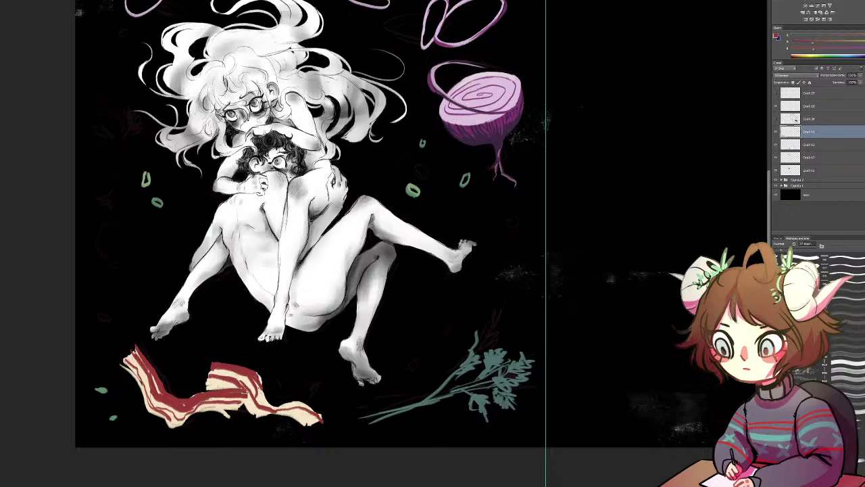
left_click_drag(259, 380, 260, 399)
mouse_move(261, 393)
left_mouse_down()
mouse_move(265, 406)
mouse_move(303, 404)
mouse_move(325, 416)
mouse_move(300, 420)
mouse_move(310, 425)
left_mouse_up()
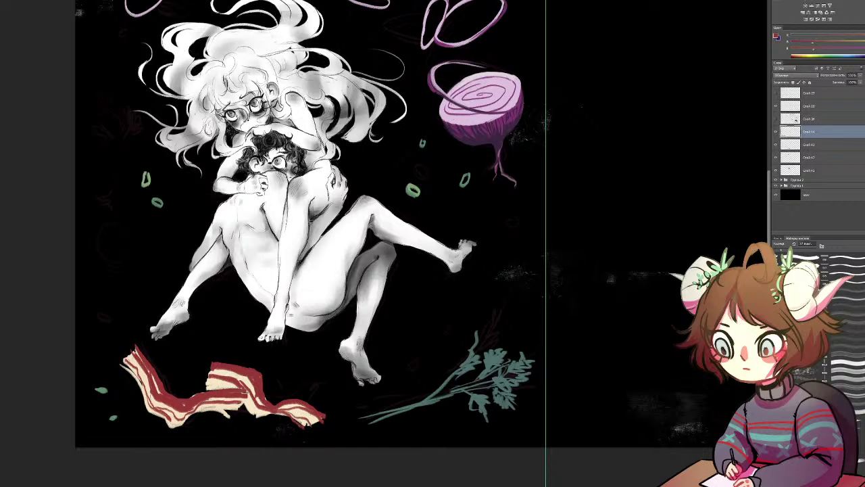
mouse_move(250, 405)
left_mouse_down()
mouse_move(247, 415)
mouse_move(249, 403)
left_mouse_up()
Sample colours from the bacon and touch up the stripes along its lower edge and tail
key("l")
key("b")
left_click(300, 412, "alt")
mouse_move(275, 412)
left_mouse_down()
mouse_move(288, 409)
mouse_move(274, 412)
mouse_move(257, 400)
mouse_move(268, 412)
mouse_move(293, 415)
mouse_move(261, 414)
mouse_move(301, 414)
left_mouse_up()
left_click(262, 406, "alt")
mouse_move(170, 419)
left_mouse_down()
mouse_move(179, 427)
mouse_move(193, 415)
left_mouse_up()
left_click_drag(201, 410, 276, 419)
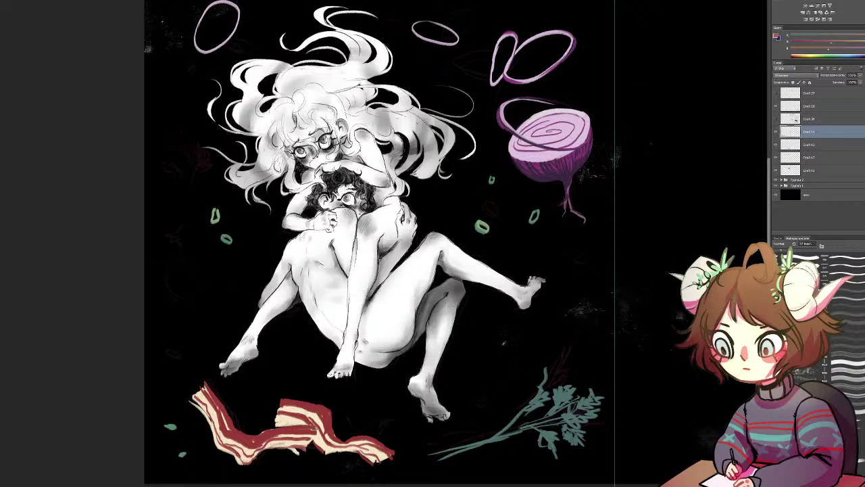
Paint yellow-green leaves: a three-leaf sprig beside the hair, a loose leaf below it, and small leaves beside the large onion ring
left_click(483, 225, "alt")
mouse_move(173, 147)
left_mouse_down()
mouse_move(165, 180)
mouse_move(174, 174)
mouse_move(191, 214)
left_mouse_up()
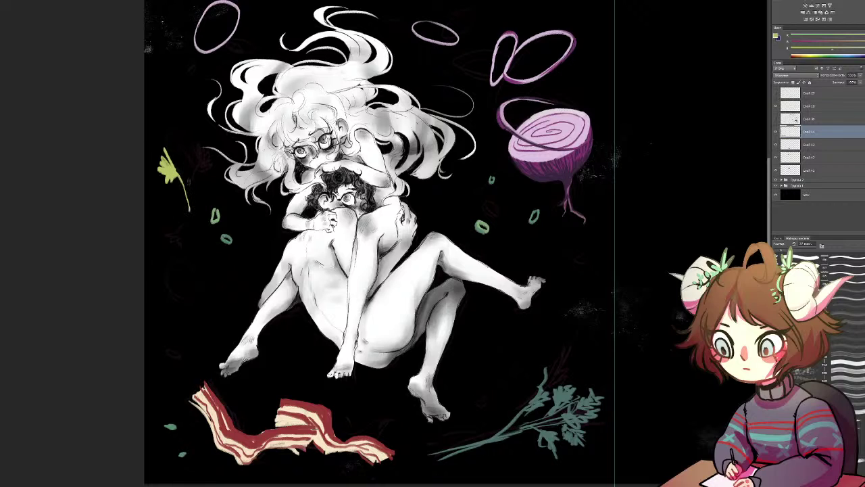
mouse_move(198, 164)
left_mouse_down()
mouse_move(187, 204)
mouse_move(195, 163)
mouse_move(205, 161)
mouse_move(198, 178)
mouse_move(190, 170)
left_mouse_up()
mouse_move(192, 160)
left_mouse_down()
mouse_move(190, 173)
mouse_move(167, 162)
mouse_move(159, 173)
mouse_move(165, 164)
left_mouse_up()
mouse_move(177, 166)
left_mouse_down()
mouse_move(168, 209)
mouse_move(182, 202)
left_mouse_up()
mouse_move(177, 270)
left_mouse_down()
mouse_move(167, 289)
mouse_move(175, 308)
mouse_move(180, 285)
mouse_move(181, 305)
left_mouse_up()
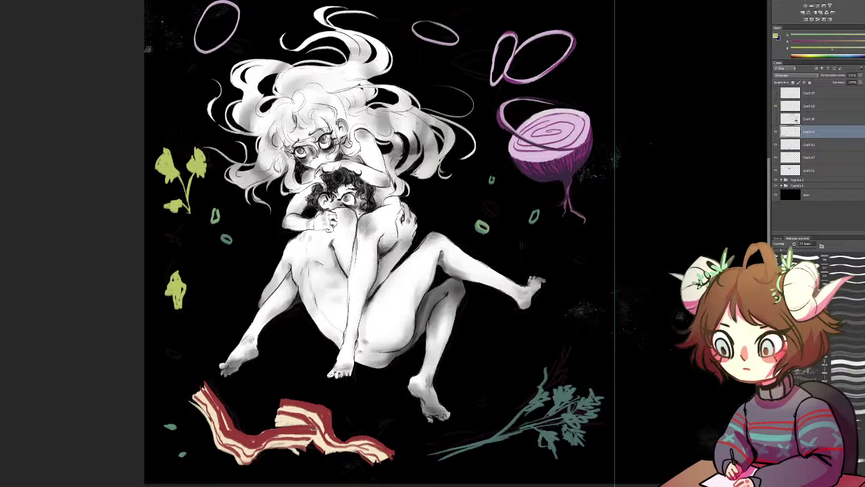
mouse_move(586, 56)
left_mouse_down()
mouse_move(581, 81)
mouse_move(593, 68)
mouse_move(573, 77)
mouse_move(586, 106)
mouse_move(599, 102)
mouse_move(592, 108)
left_mouse_up()
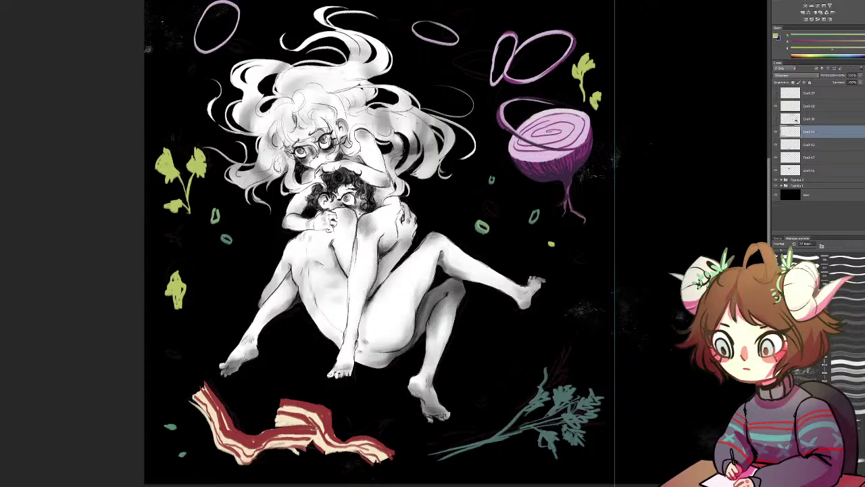
Lengthen the yellow-green sprig's stem, replace the loose leaf with a smaller one, and add a small leaf under the parsley
left_click_drag(161, 157, 161, 177)
left_click_drag(181, 203, 190, 234)
mouse_move(181, 286)
left_mouse_down()
mouse_move(190, 275)
mouse_move(164, 297)
mouse_move(169, 318)
left_mouse_up()
mouse_move(162, 267)
left_mouse_down()
mouse_move(177, 279)
mouse_move(187, 264)
mouse_move(206, 285)
mouse_move(208, 277)
mouse_move(201, 301)
mouse_move(211, 293)
mouse_move(205, 281)
left_mouse_up()
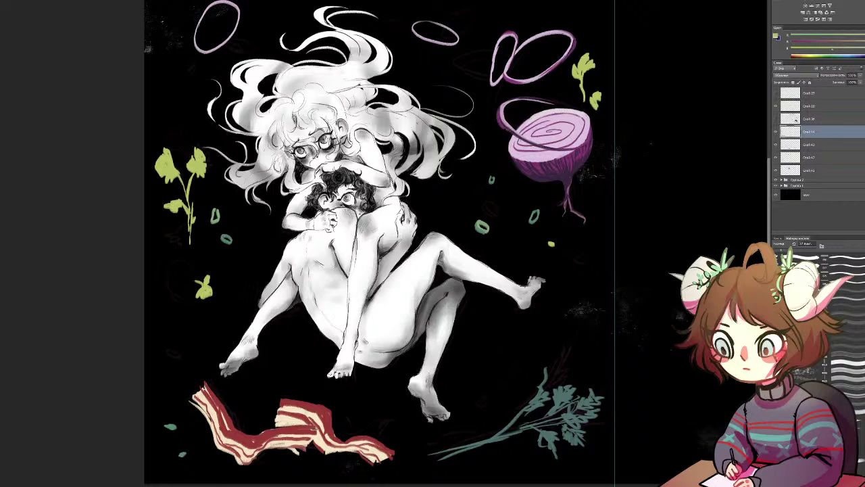
mouse_move(513, 462)
left_mouse_down()
mouse_move(516, 473)
mouse_move(523, 465)
left_mouse_up()
Add a new layer, mix an orange, and paint a filled orange oval above the parsley sprig
left_click(842, 229)
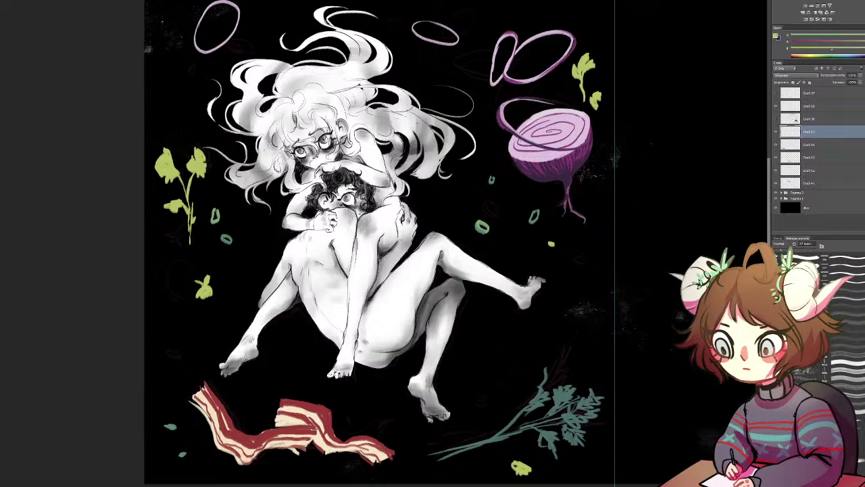
left_click_drag(849, 52, 815, 53)
mouse_move(577, 329)
left_mouse_down()
mouse_move(558, 342)
mouse_move(581, 329)
mouse_move(563, 347)
mouse_move(585, 338)
mouse_move(575, 344)
mouse_move(573, 331)
mouse_move(589, 338)
left_mouse_up()
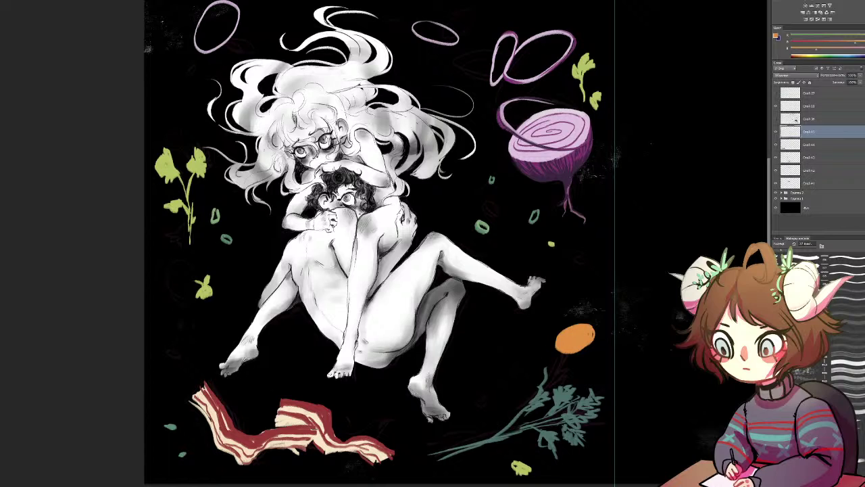
Paint a smaller filled orange oval above the bacon's upper end, near the figures' foot
mouse_move(181, 331)
left_mouse_down()
mouse_move(169, 348)
mouse_move(197, 330)
mouse_move(172, 348)
mouse_move(184, 334)
mouse_move(185, 347)
left_mouse_up()
key("ctrl+z")
mouse_move(197, 462)
left_mouse_down()
mouse_move(208, 468)
mouse_move(200, 464)
left_mouse_up()
key("ctrl+z")
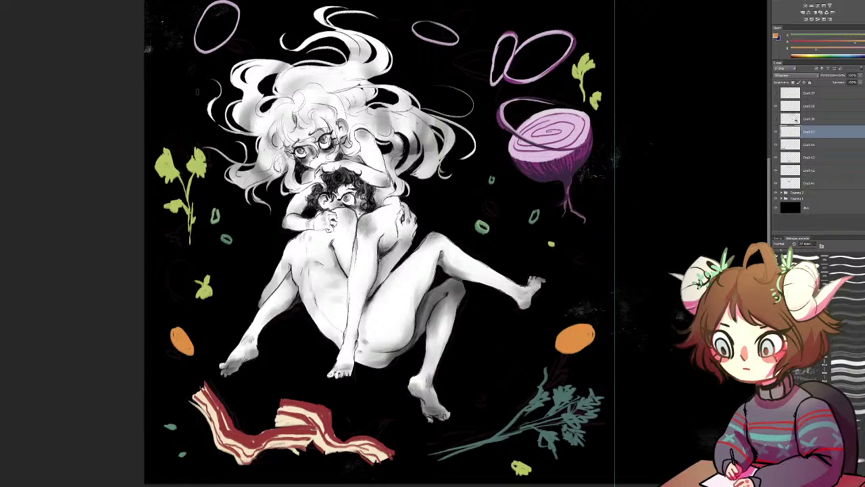
Paint small orange pieces around the hair and along the canvas's upper edge, and touch up the smaller orange oval
left_click_drag(183, 97, 182, 99)
left_click(273, 16)
key("ctrl+z")
left_click_drag(265, 12, 269, 19)
left_click(511, 12)
left_click_drag(451, 280, 466, 227)
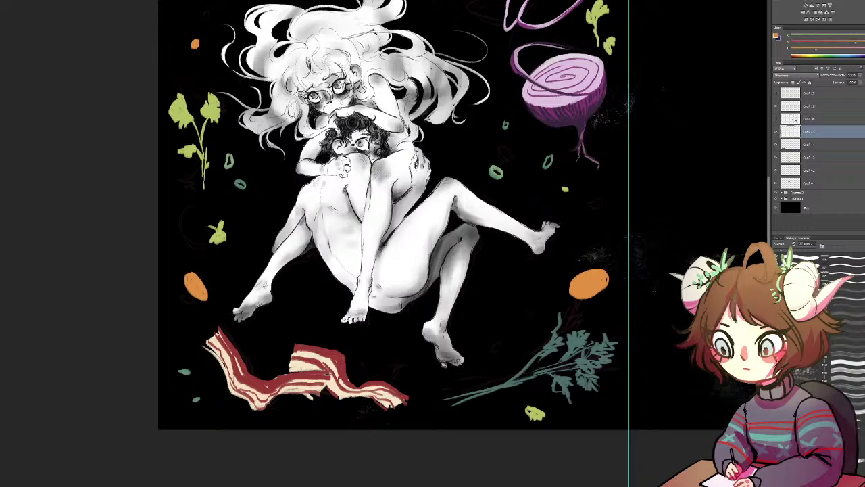
left_click_drag(190, 271, 208, 296)
left_click_drag(281, 281, 255, 334)
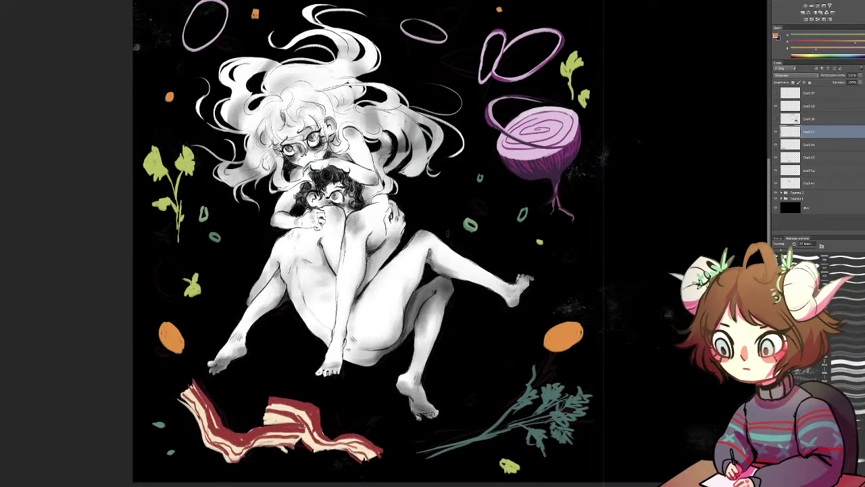
Sample the green of the ring beside the figures and paint small green specks around the large orange oval and parsley
left_click(471, 224, "alt")
left_click_drag(575, 295, 576, 297)
left_click_drag(567, 362, 569, 369)
left_click_drag(568, 446, 571, 449)
left_click_drag(503, 399, 506, 400)
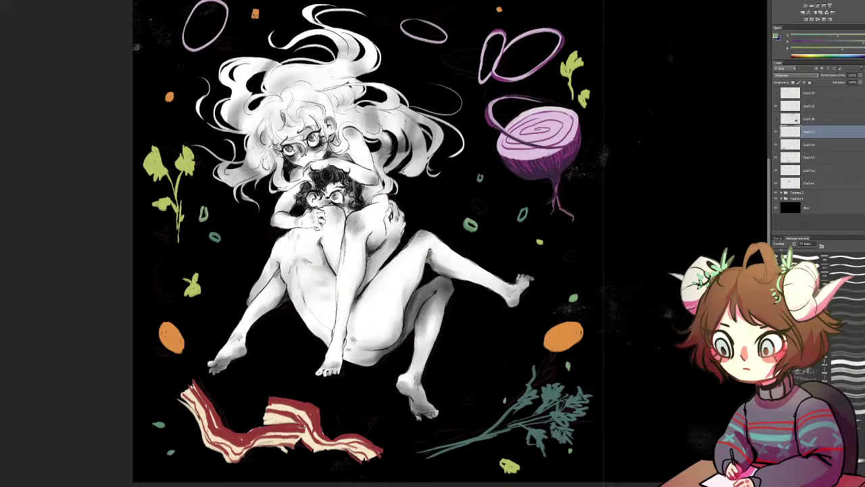
Pick a pale yellow and dot small crumbs below the onion's root and beside the figures
left_click(808, 53)
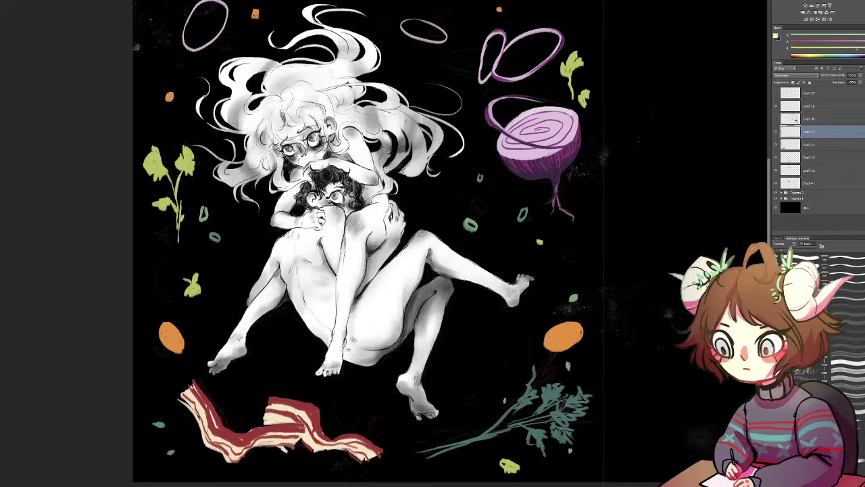
left_click(571, 235)
left_click(560, 233)
left_click(461, 183)
Sample the bacon's red and paint red specks along the upper edge, below the onion root and beside the large ring
left_click(294, 406, "alt")
left_click(467, 12)
left_click(452, 10)
left_click(556, 11)
left_click(570, 206)
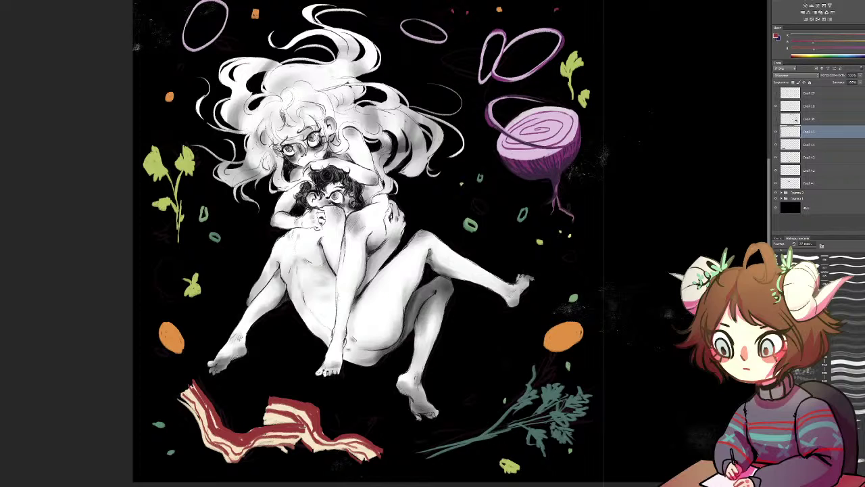
left_click_drag(569, 202, 571, 209)
left_click_drag(157, 21, 156, 28)
Paint yellow-orange centres in both orange ovals and add a small yellow drop beside the larger one
left_click(176, 329, "alt")
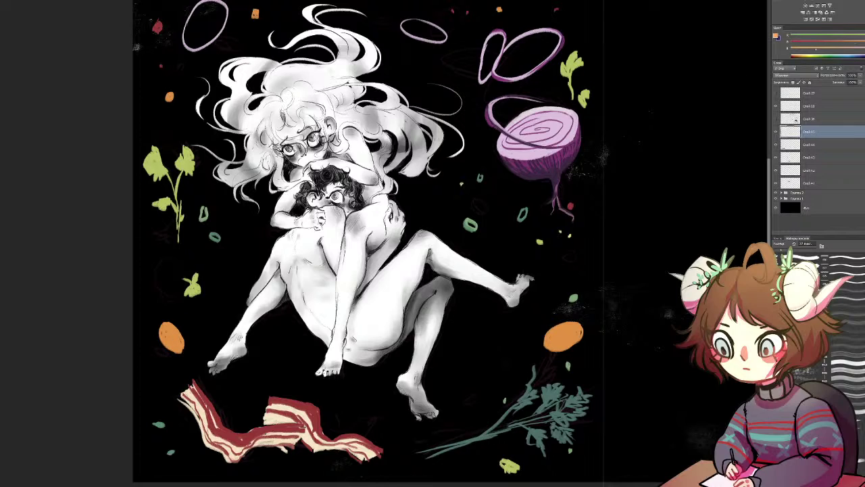
left_click_drag(171, 339, 169, 335)
left_click_drag(563, 336, 567, 334)
left_click_drag(580, 347, 584, 355)
Mix a deeper orange from the oval's colour and paint small pieces under the smaller oval and beside the bacon
left_click(557, 337, "alt")
left_click_drag(850, 42, 844, 44)
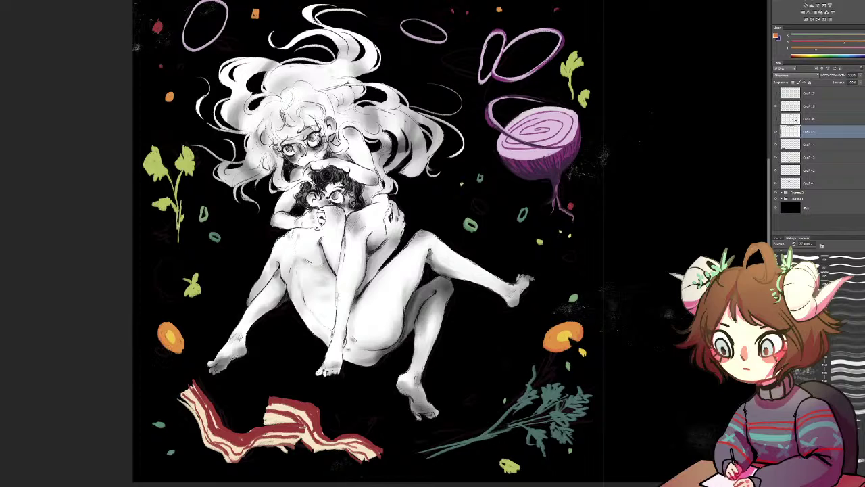
left_click(160, 356)
mouse_move(172, 433)
left_mouse_down()
mouse_move(173, 440)
mouse_move(178, 432)
left_mouse_up()
left_click(184, 160, "alt")
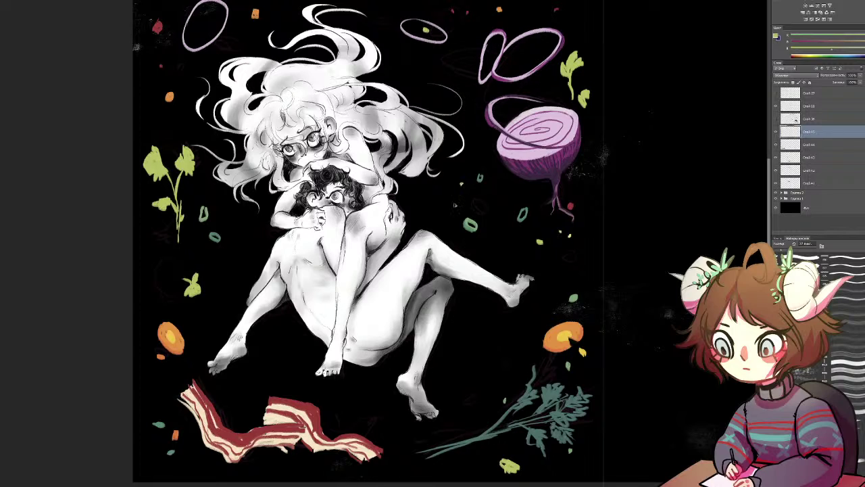
Sample the parsley's teal, add a leafy frond and thin stems to the parsley, and draw a curved stem above the bacon
left_click(550, 392, "alt")
mouse_move(525, 370)
left_mouse_down()
mouse_move(525, 385)
mouse_move(514, 353)
mouse_move(532, 360)
mouse_move(515, 357)
mouse_move(512, 366)
left_mouse_up()
left_click_drag(526, 379, 515, 371)
mouse_move(524, 379)
left_mouse_down()
mouse_move(514, 371)
mouse_move(519, 388)
left_mouse_up()
mouse_move(528, 386)
left_mouse_down()
mouse_move(518, 395)
mouse_move(520, 421)
mouse_move(529, 406)
left_mouse_up()
mouse_move(554, 369)
left_mouse_down()
mouse_move(532, 414)
mouse_move(491, 432)
mouse_move(494, 372)
mouse_move(488, 418)
mouse_move(452, 455)
left_mouse_up()
left_click_drag(447, 400, 471, 293)
key("ctrl+z")
left_click_drag(219, 396, 265, 426)
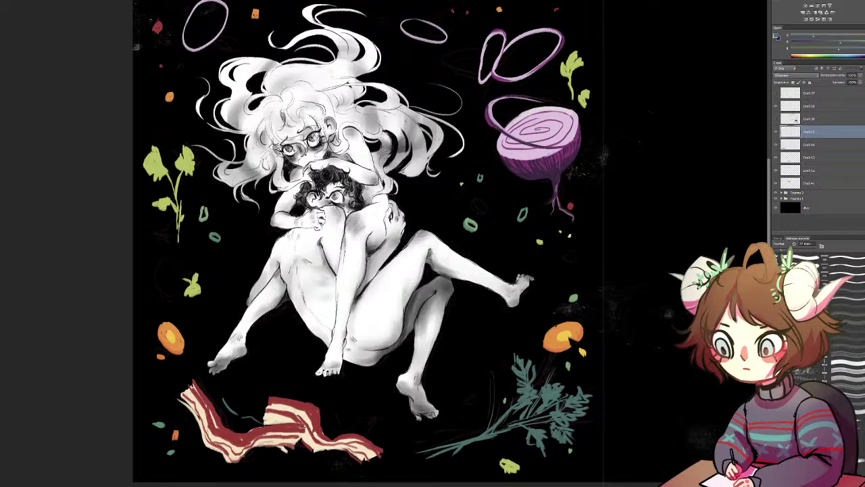
Sample the oval's orange and dot small crumbs above the bacon's tail
left_click(554, 338, "alt")
left_click(349, 420)
left_click(360, 428)
left_click(352, 399)
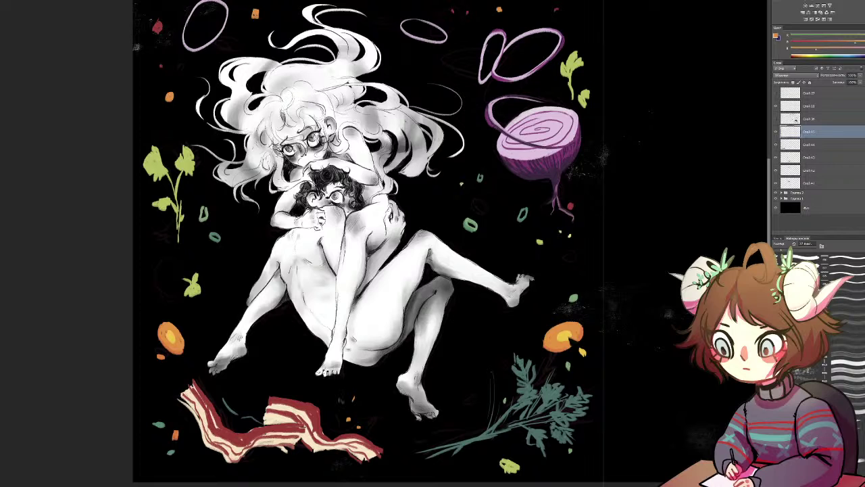
Paint small orange pieces between the yellow-green sprig and the loose leaf below it
key("ctrl+minus")
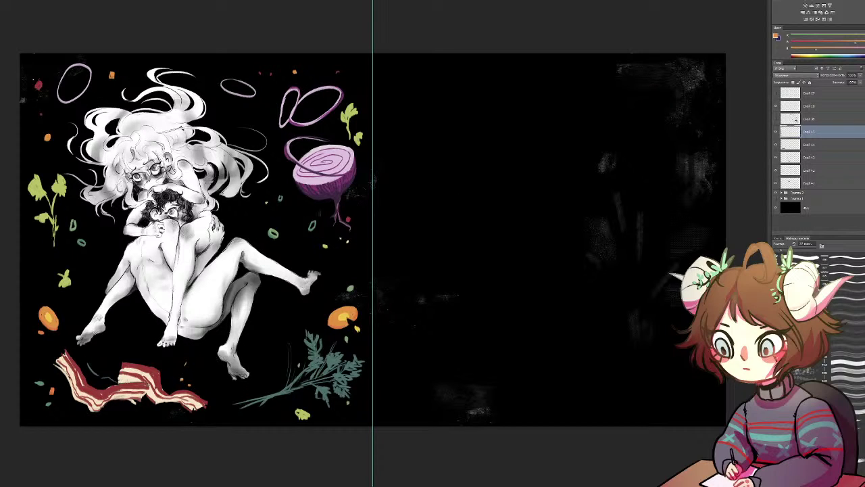
left_click_drag(46, 252, 42, 252)
key("ctrl+z")
left_click_drag(38, 264, 37, 273)
mouse_move(37, 272)
left_mouse_down()
mouse_move(42, 264)
mouse_move(41, 272)
left_mouse_up()
Paint a small pale ring above the parsley and shade the onion rings' edges with the onion's dark purple
left_click(36, 189, "alt")
left_click(43, 373)
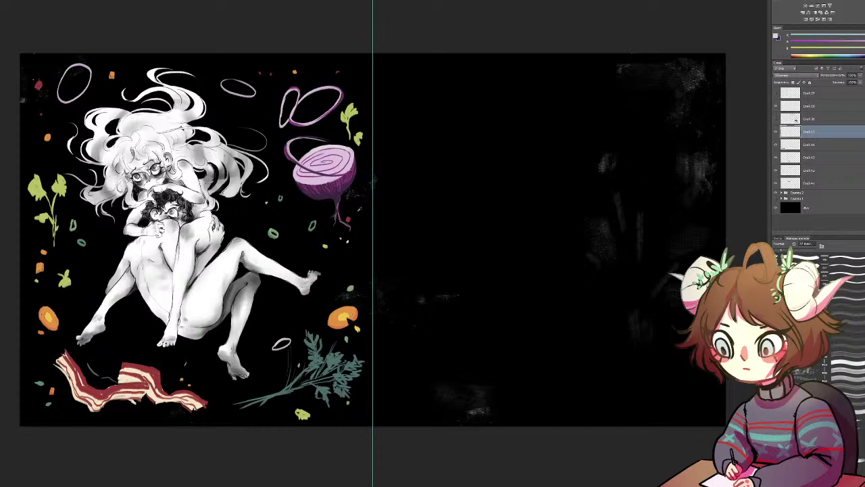
left_click(340, 181, "alt")
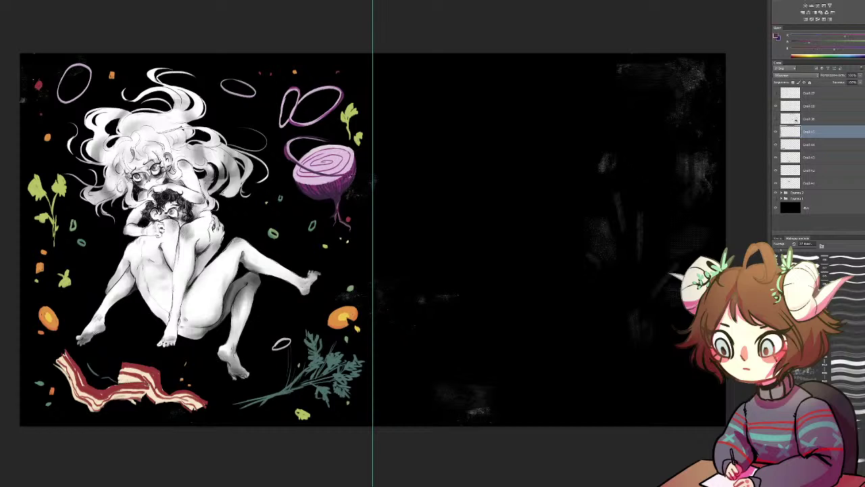
mouse_move(276, 347)
left_mouse_down()
mouse_move(288, 344)
mouse_move(272, 347)
left_mouse_up()
mouse_move(65, 104)
left_mouse_down()
mouse_move(58, 97)
mouse_move(64, 104)
left_mouse_up()
Move the figures' layer group slightly down and to the right, and reselect the food layer
left_click(813, 194)
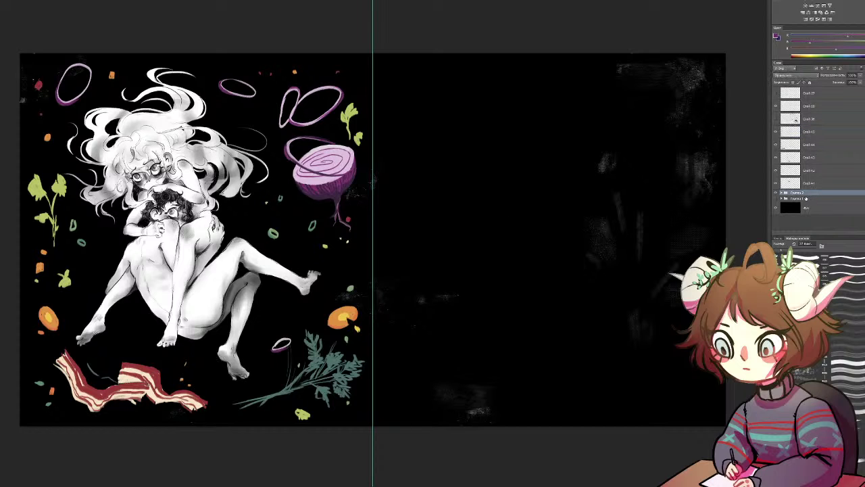
mouse_move(216, 272)
left_mouse_down()
mouse_move(219, 284)
mouse_move(227, 279)
left_mouse_up()
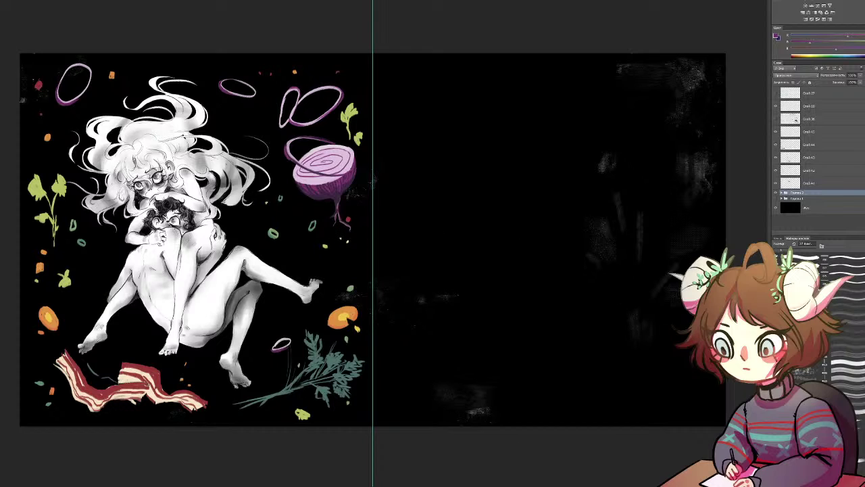
left_click(836, 132)
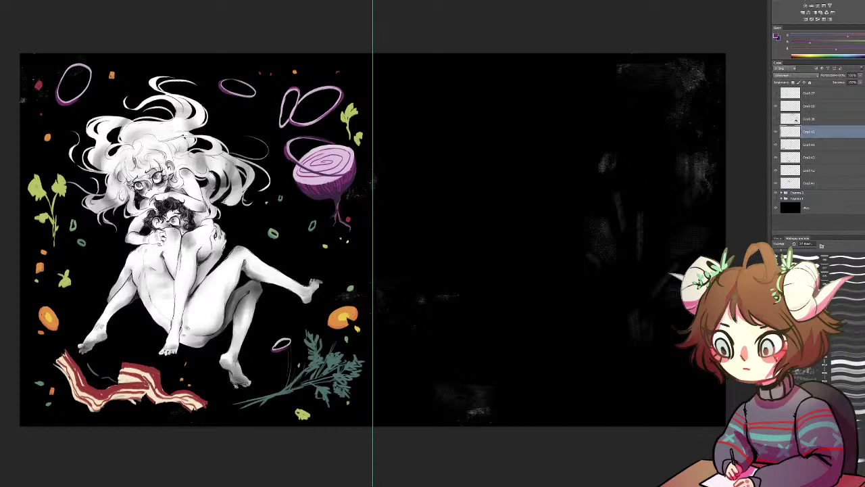
Add a new layer and paint a large filled red tomato shape in the lower corner of the empty black half
left_click(854, 232)
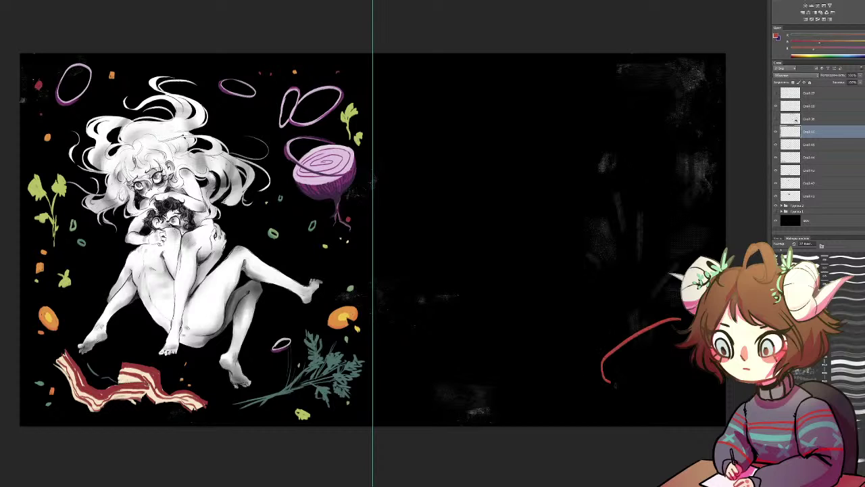
mouse_move(686, 365)
left_mouse_down()
mouse_move(674, 364)
mouse_move(685, 380)
mouse_move(651, 365)
mouse_move(656, 387)
mouse_move(691, 372)
mouse_move(676, 342)
mouse_move(652, 390)
left_mouse_up()
key("ctrl+z")
left_click(803, 258)
mouse_move(681, 349)
left_mouse_down()
mouse_move(664, 402)
mouse_move(684, 349)
mouse_move(672, 378)
mouse_move(648, 392)
mouse_move(686, 378)
mouse_move(689, 385)
mouse_move(650, 381)
mouse_move(640, 399)
left_mouse_up()
mouse_move(641, 363)
left_mouse_down()
mouse_move(638, 399)
mouse_move(668, 407)
left_mouse_up()
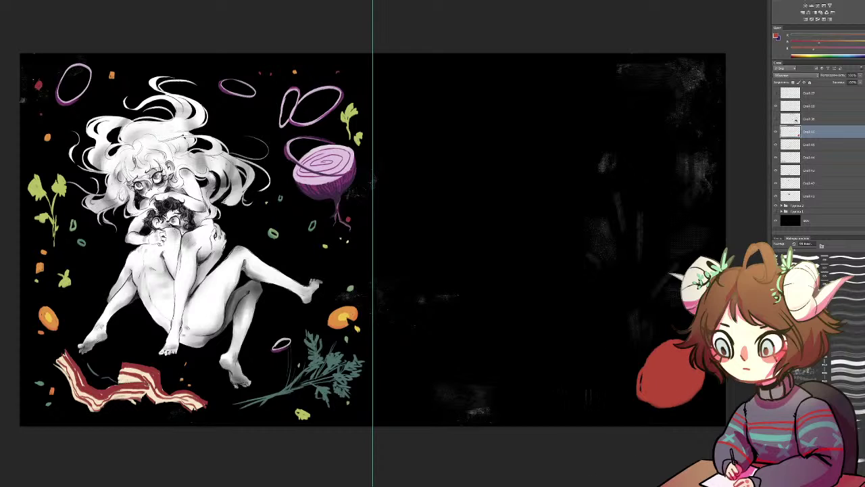
Paint a flat red slice beside the tomato and extend the tomato's outline
mouse_move(538, 383)
left_mouse_down()
mouse_move(592, 394)
mouse_move(541, 391)
mouse_move(594, 400)
mouse_move(545, 402)
left_mouse_up()
key("ctrl+z")
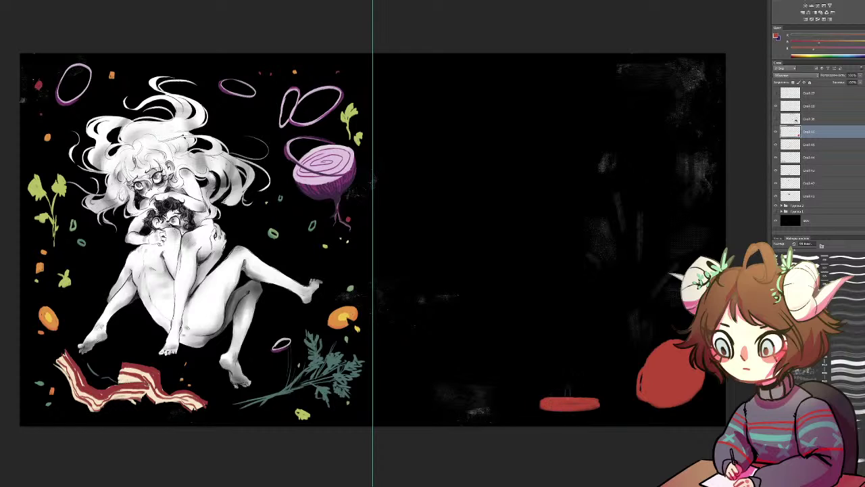
left_click_drag(648, 360, 641, 390)
mouse_move(705, 373)
left_mouse_down()
mouse_move(700, 392)
mouse_move(679, 405)
mouse_move(665, 409)
mouse_move(641, 394)
mouse_move(666, 409)
mouse_move(693, 402)
mouse_move(687, 392)
mouse_move(638, 379)
mouse_move(656, 358)
left_mouse_up()
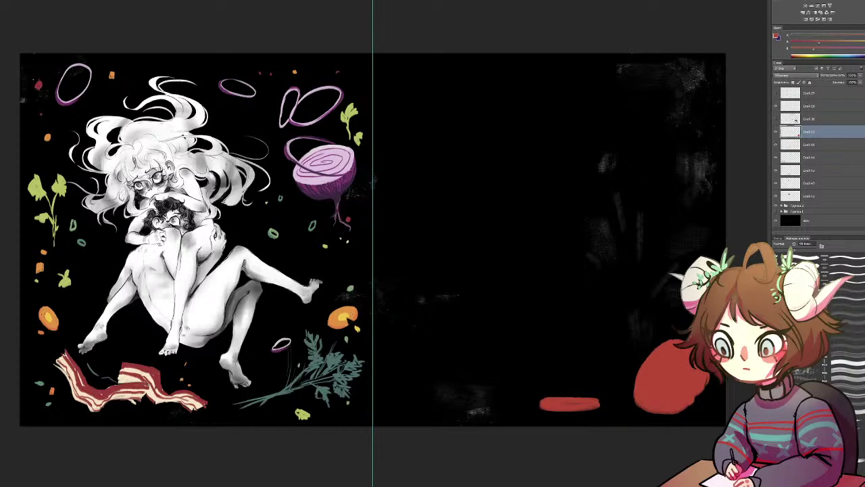
Paint the tomato's cut face in a lighter red and refine its darker red side
left_click(837, 51)
mouse_move(671, 355)
left_mouse_down()
mouse_move(647, 391)
mouse_move(658, 394)
mouse_move(678, 344)
left_mouse_up()
mouse_move(678, 377)
left_mouse_down()
mouse_move(654, 392)
mouse_move(643, 378)
mouse_move(657, 350)
mouse_move(684, 339)
mouse_move(675, 394)
left_mouse_up()
left_click_drag(636, 373, 636, 402)
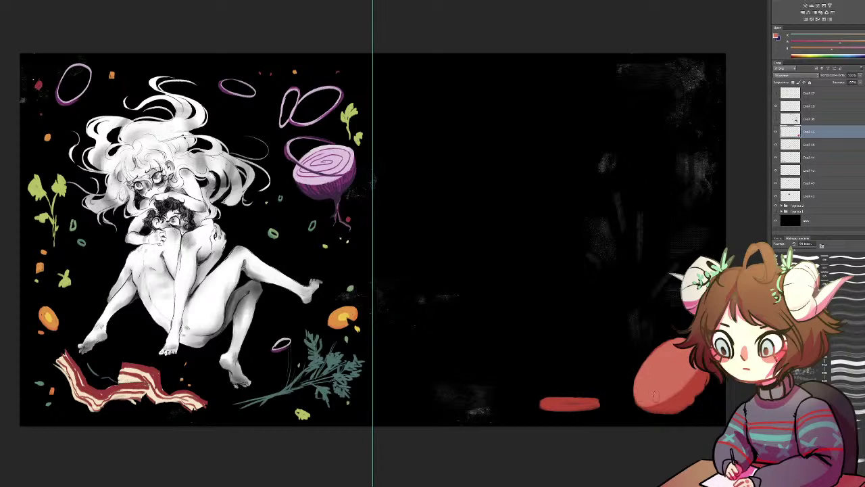
left_click(703, 380, "alt")
left_click_drag(709, 374, 695, 401)
Paint the flat slice's face with the lighter red and touch up its ends and lower edge in darker red
left_click(679, 371, "alt")
mouse_move(592, 404)
left_mouse_down()
mouse_move(538, 406)
mouse_move(606, 405)
mouse_move(589, 404)
left_mouse_up()
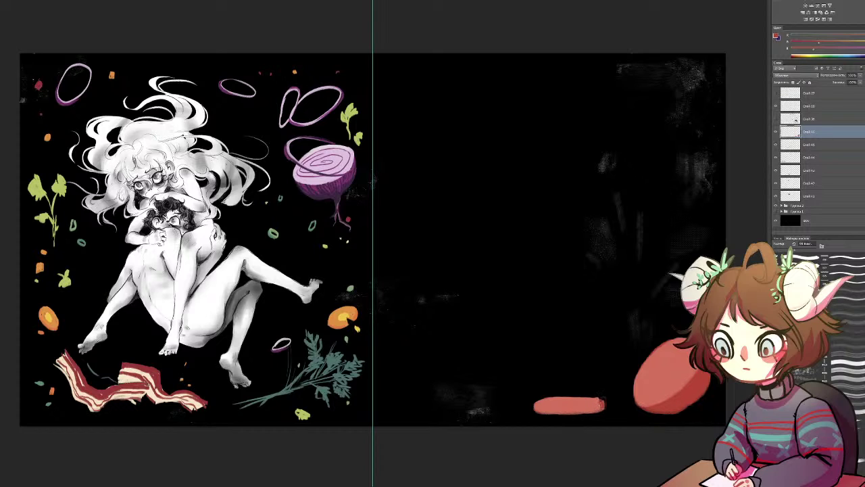
left_click_drag(532, 404, 591, 410)
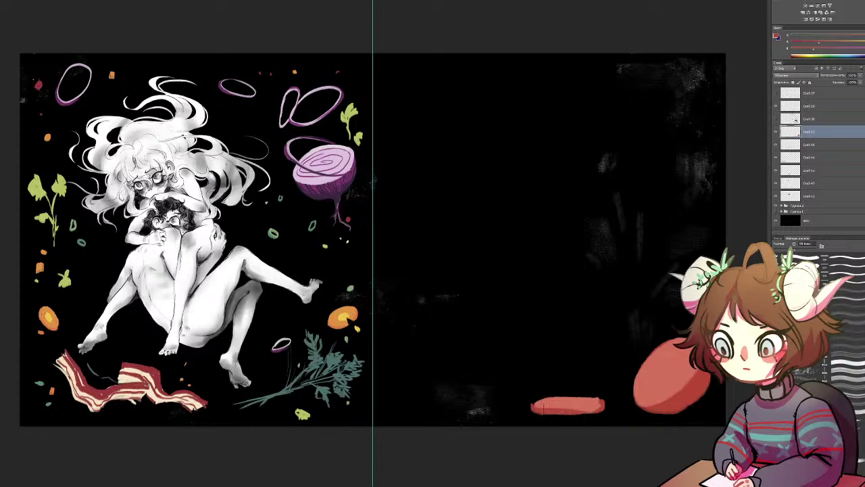
mouse_move(533, 403)
left_mouse_down()
mouse_move(598, 407)
mouse_move(538, 406)
left_mouse_up()
left_click(554, 404, "alt")
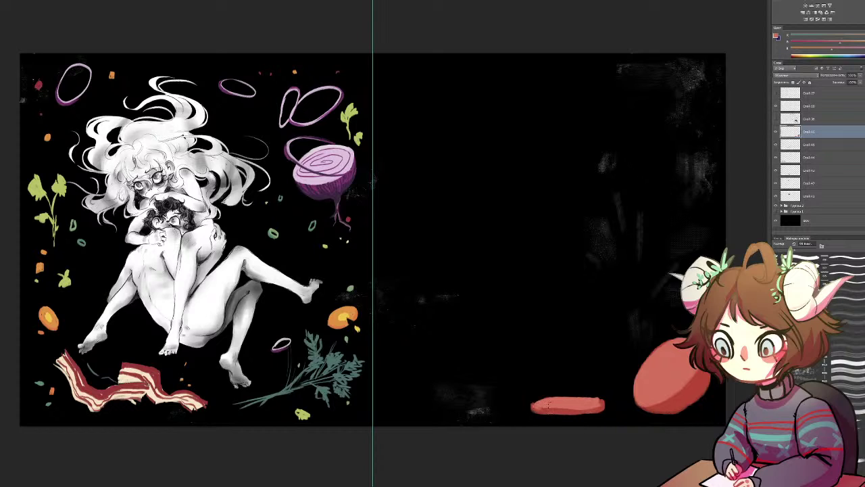
left_click(703, 393, "alt")
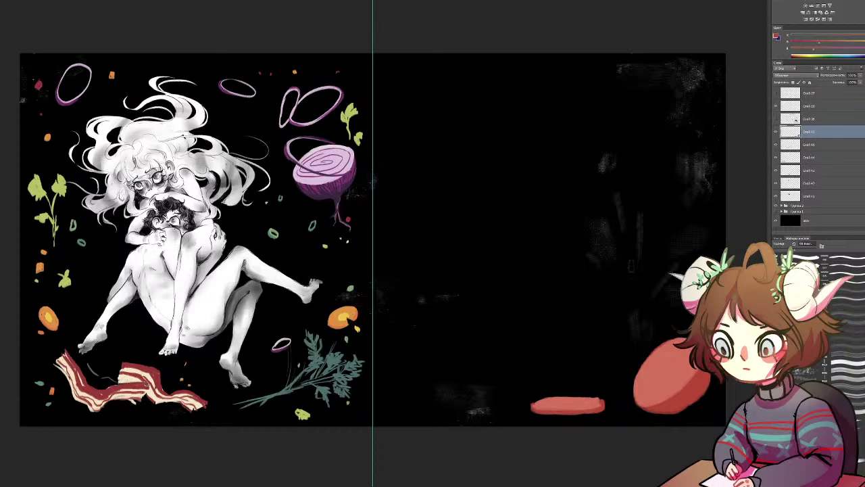
Try painting dark red seed cavities on the tomato's face, and undo them
mouse_move(677, 349)
left_mouse_down()
mouse_move(686, 352)
mouse_move(658, 367)
mouse_move(659, 356)
mouse_move(658, 369)
mouse_move(657, 352)
mouse_move(640, 382)
mouse_move(652, 385)
mouse_move(642, 392)
mouse_move(657, 390)
mouse_move(655, 399)
mouse_move(665, 388)
left_mouse_up()
key("ctrl+alt+z")
key("ctrl+alt+z")
key("ctrl+alt+z")
key("ctrl+alt+z")
key("ctrl+alt+z")
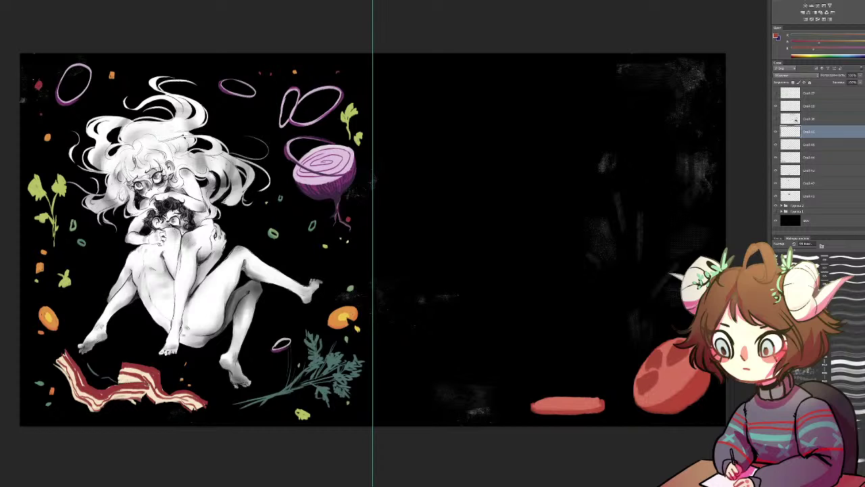
key("ctrl+alt+z")
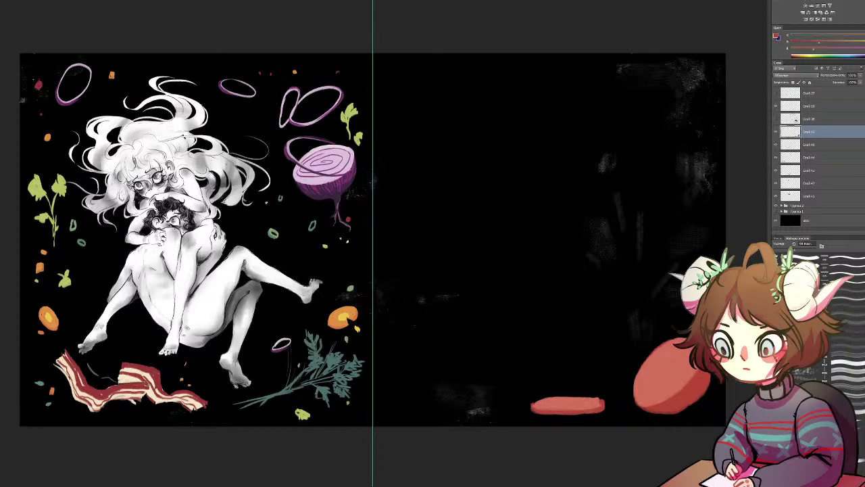
Extend the tomato's lower edge and paint a yellow-green core spot in the middle of its face
mouse_move(643, 412)
left_mouse_down()
mouse_move(680, 414)
mouse_move(683, 406)
left_mouse_up()
key("ctrl+alt+z")
key("ctrl+alt+z")
left_click(860, 42)
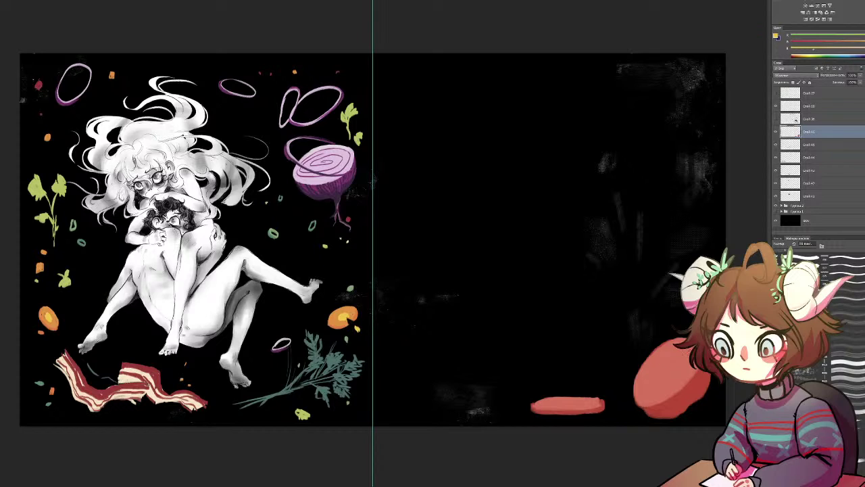
left_click_drag(666, 369, 664, 376)
key("ctrl+z")
left_click_drag(662, 370, 668, 372)
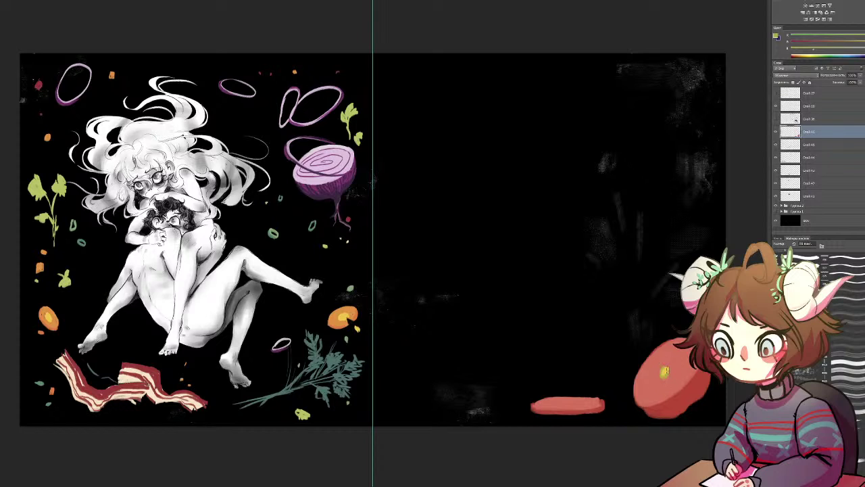
Sample the darker red and paint seed cavities on the tomato's face and along the flat slice
left_click(677, 365, "alt")
left_click_drag(672, 354, 685, 353)
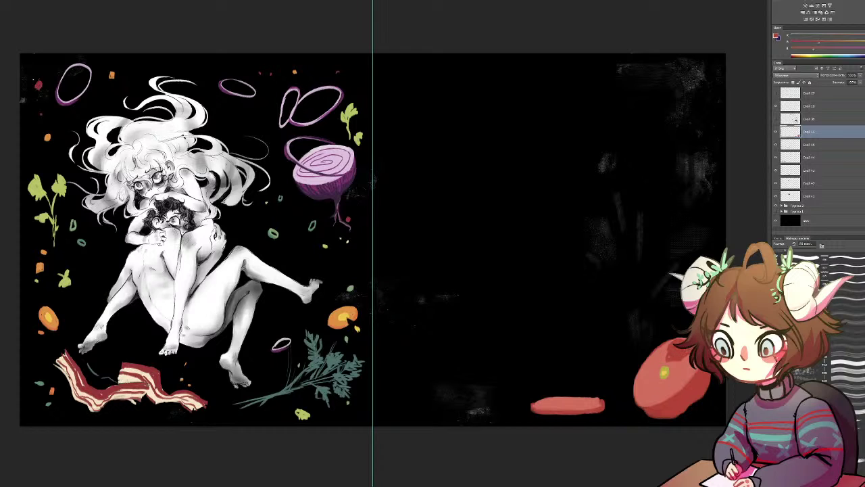
left_click_drag(658, 362, 644, 378)
left_click_drag(547, 401, 594, 403)
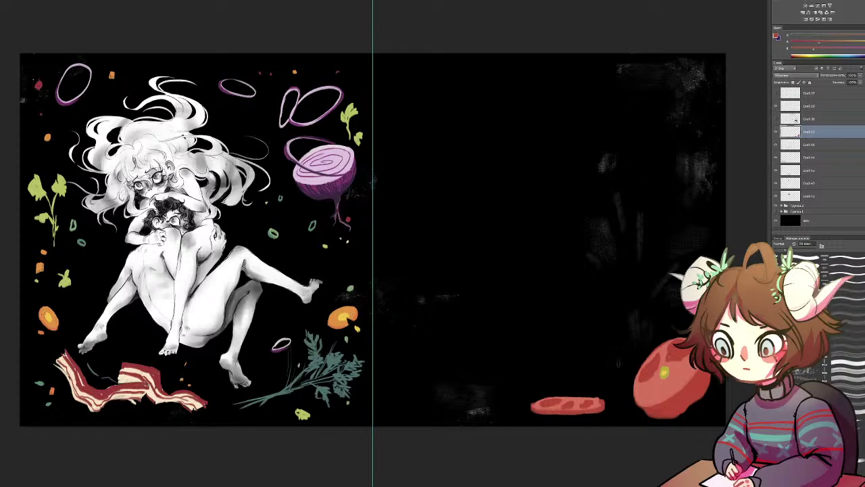
Undo a stray stroke beside the tomato and paint a small red drop above it
mouse_move(616, 362)
left_mouse_down()
mouse_move(611, 374)
mouse_move(623, 376)
mouse_move(615, 384)
left_mouse_up()
key("ctrl+alt+z")
key("ctrl+alt+z")
key("ctrl+z")
key("ctrl+z")
left_click_drag(680, 319, 680, 315)
left_click_drag(636, 352, 625, 346)
Erase the tomato, the flat slice and the red drop with a large eraser
key("ctrl+plus")
left_click_drag(391, 329, 203, 239)
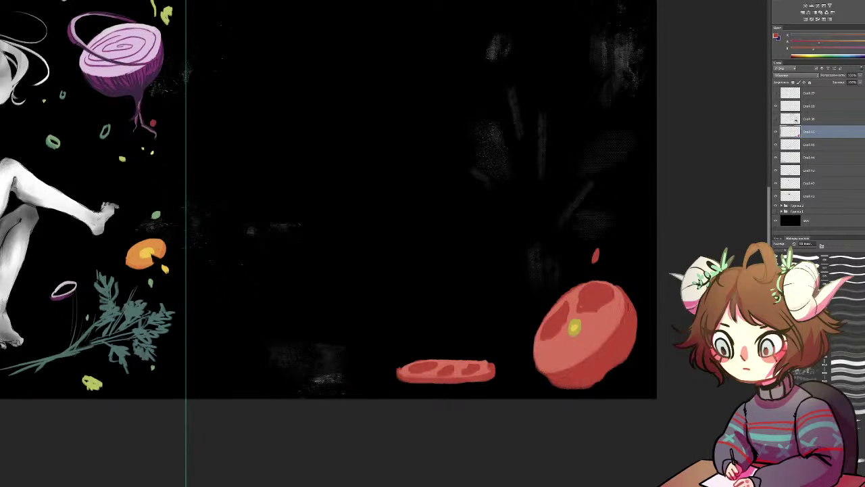
key("e")
mouse_move(500, 382)
left_mouse_down()
mouse_move(648, 382)
mouse_move(421, 364)
mouse_move(548, 395)
left_mouse_up()
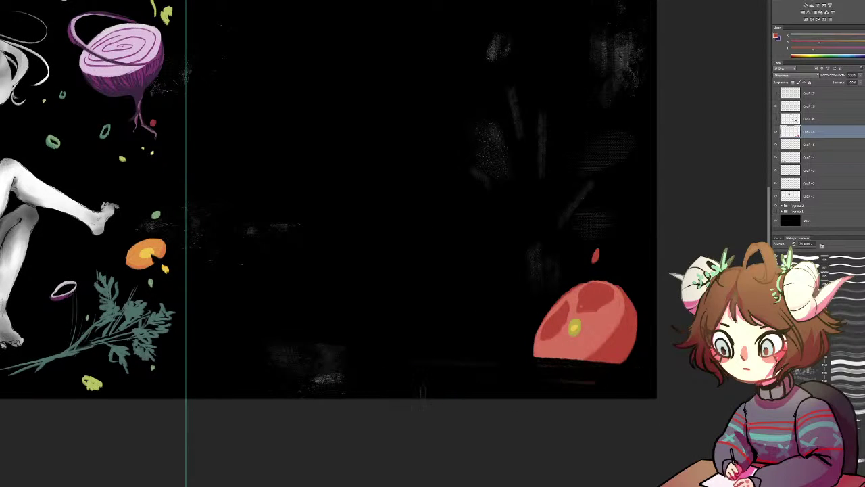
left_click_drag(796, 251, 798, 251)
mouse_move(589, 371)
left_mouse_down()
mouse_move(502, 370)
mouse_move(573, 342)
mouse_move(594, 297)
mouse_move(534, 276)
mouse_move(536, 310)
mouse_move(614, 331)
mouse_move(544, 330)
left_mouse_up()
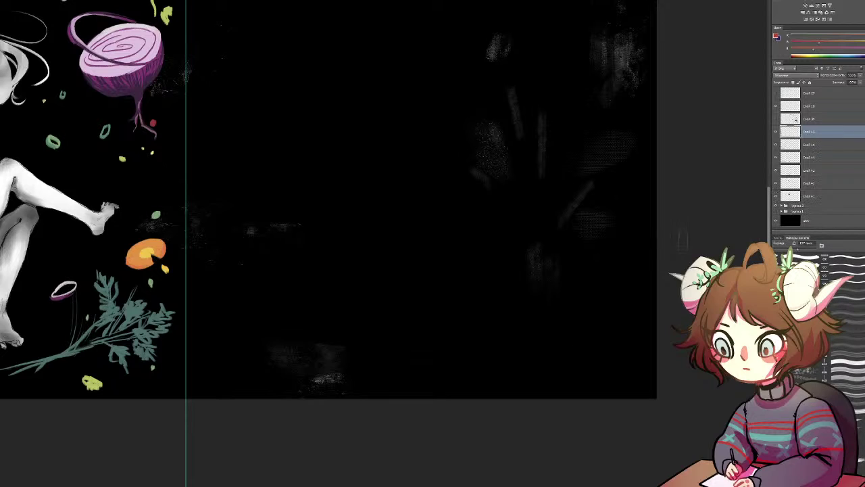
mouse_move(429, 317)
left_mouse_down()
mouse_move(359, 311)
mouse_move(404, 312)
left_mouse_up()
left_click_drag(516, 312, 515, 320)
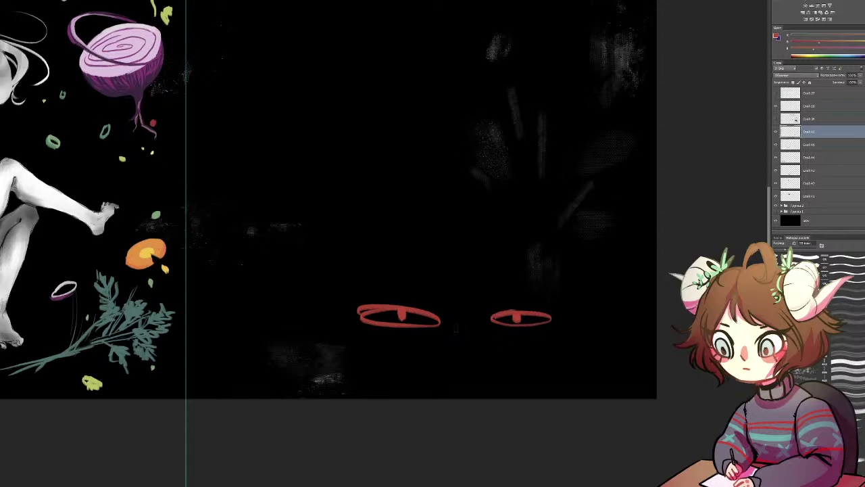
mouse_move(453, 324)
left_mouse_down()
mouse_move(456, 301)
mouse_move(463, 325)
left_mouse_up()
left_click_drag(364, 330, 362, 338)
left_click_drag(379, 331, 378, 338)
left_click_drag(524, 335, 523, 344)
left_click_drag(534, 329, 534, 337)
key("ctrl+alt+z")
key("ctrl+alt+z")
key("ctrl+alt+z")
key("ctrl+alt+z")
key("ctrl+alt+z")
key("ctrl+alt+z")
key("ctrl+alt+z")
key("ctrl+alt+z")
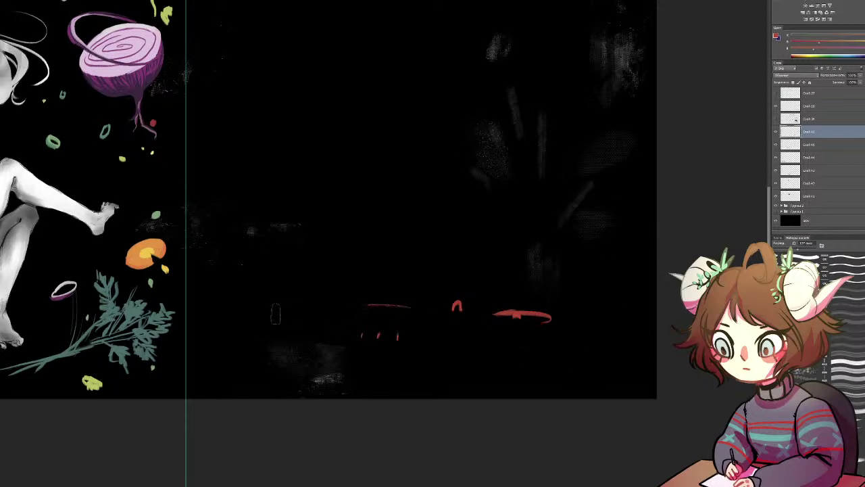
key("ctrl+alt+z")
key("ctrl+alt+z")
key("ctrl+alt+z")
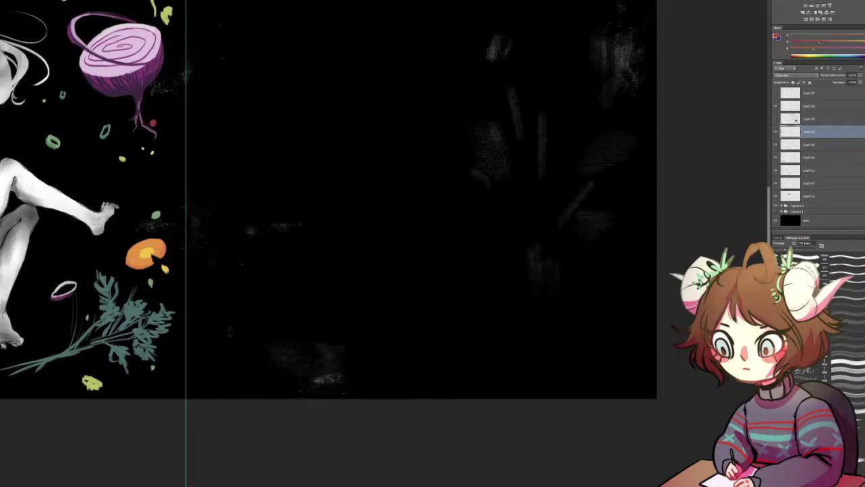
Sample the bacon's cream and red and paint two small two-tone bacon bits, beside its right end and above its middle
left_click_drag(238, 308, 334, 359)
left_click_drag(150, 329, 309, 336)
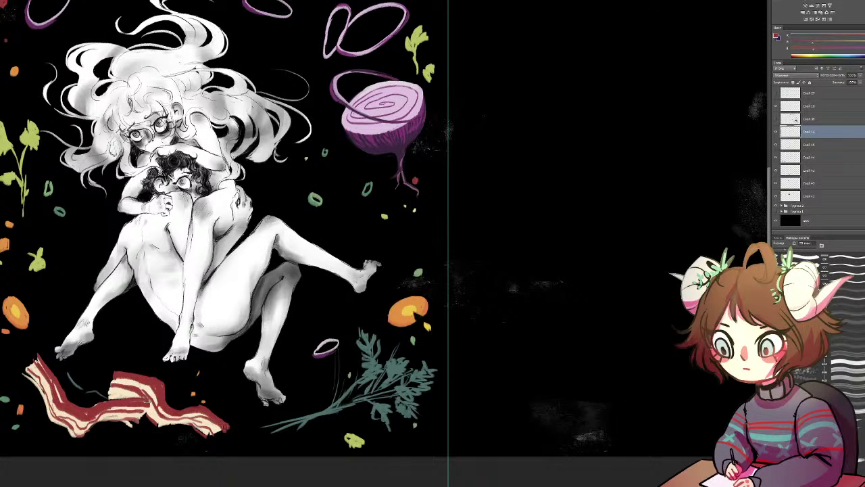
left_click(206, 432, "alt")
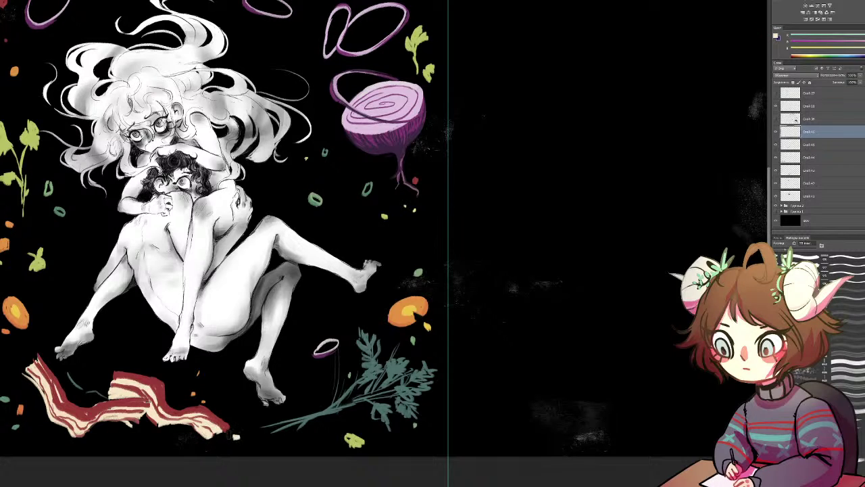
left_click(236, 436, "alt")
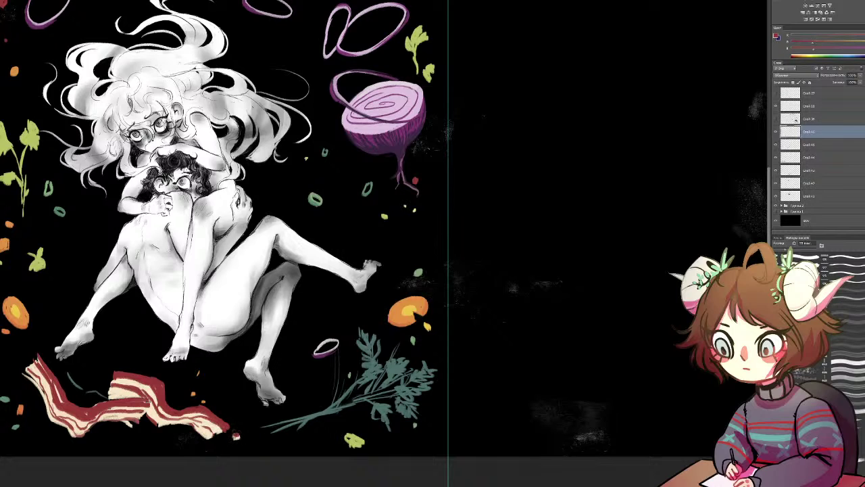
left_click(220, 427, "alt")
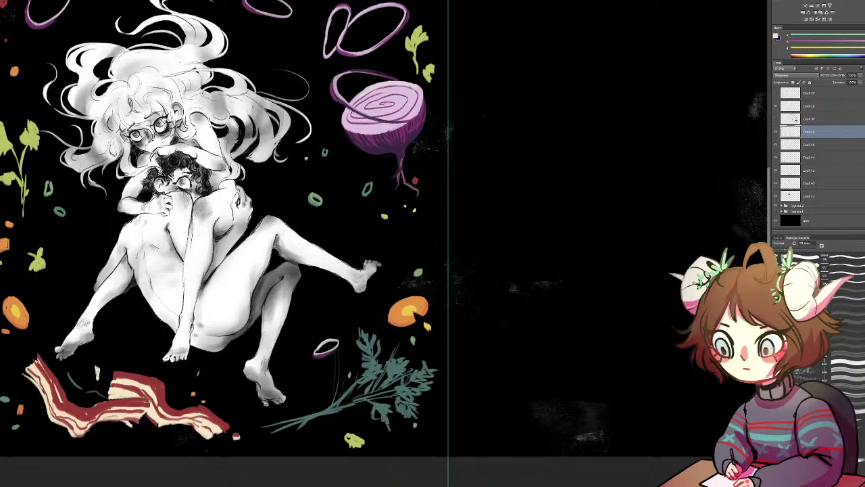
left_click(101, 371, "alt")
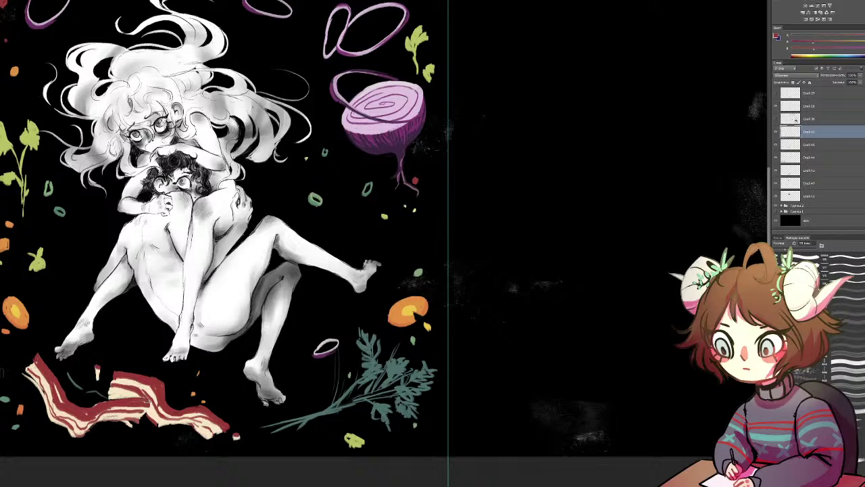
Paint another red bacon bit with a cream edge and a small cream crumb near the bacon's left end
left_click_drag(19, 351, 15, 366)
left_click(35, 366, "alt")
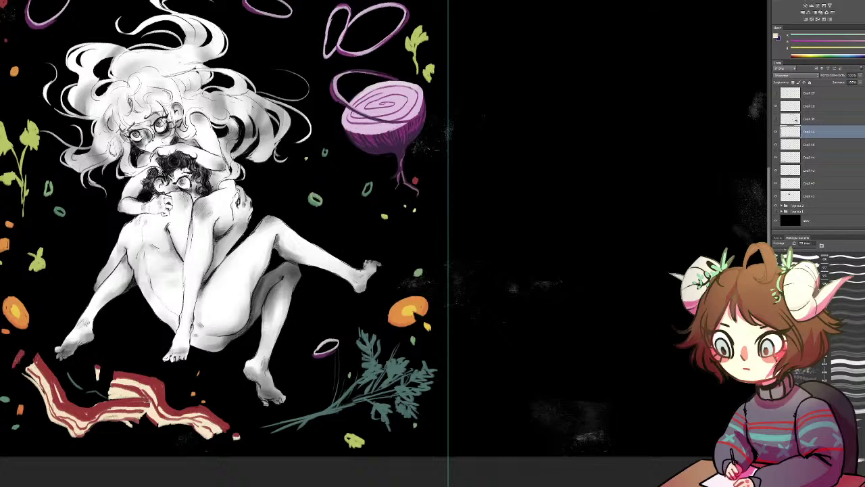
left_click_drag(17, 357, 17, 365)
left_click(8, 360)
Sample the darker orange from the orange slice and paint a row of six small oval slices along the right page's lower edge
left_click_drag(303, 359, 268, 392)
mouse_move(546, 390)
left_mouse_down()
mouse_move(255, 344)
mouse_move(264, 350)
left_mouse_up()
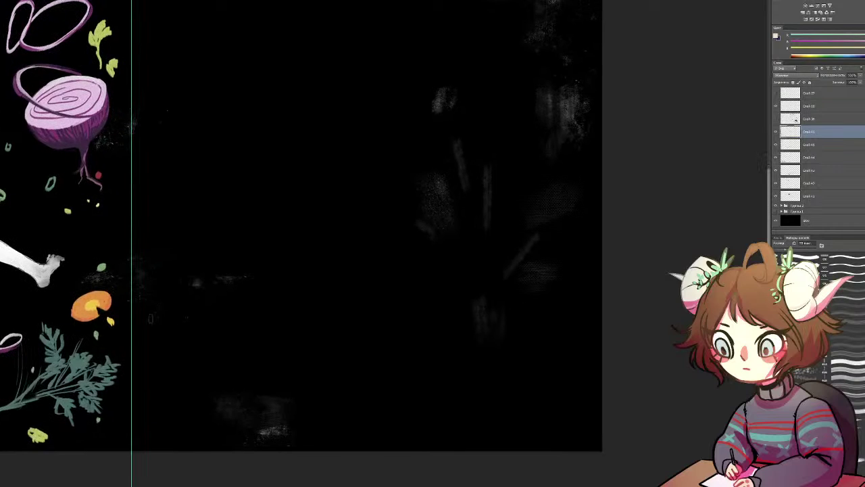
left_click(110, 301, "alt")
mouse_move(529, 397)
left_mouse_down()
mouse_move(497, 414)
mouse_move(537, 397)
left_mouse_up()
mouse_move(477, 400)
left_mouse_down()
mouse_move(466, 414)
mouse_move(475, 400)
mouse_move(436, 395)
mouse_move(441, 370)
mouse_move(436, 382)
left_mouse_up()
mouse_move(395, 422)
left_mouse_down()
mouse_move(378, 398)
mouse_move(388, 414)
mouse_move(280, 429)
left_mouse_up()
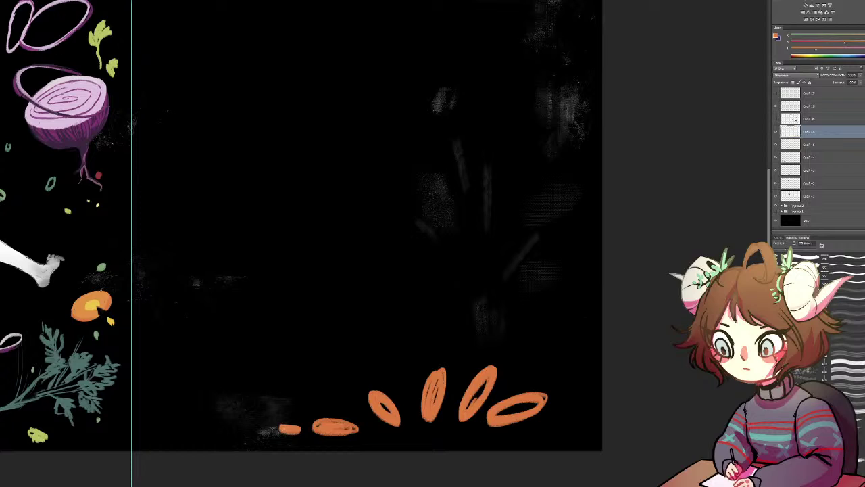
Fill the faces of the six orange slices with a lighter orange, leaving darker rims
mouse_move(473, 388)
left_mouse_down()
mouse_move(481, 378)
mouse_move(467, 408)
mouse_move(534, 396)
mouse_move(515, 404)
left_mouse_up()
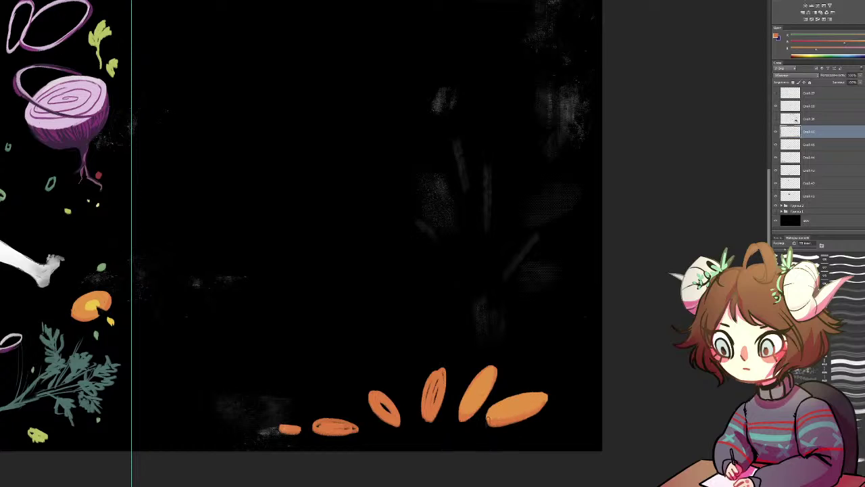
left_click_drag(546, 400, 534, 409)
left_click_drag(494, 380, 478, 409)
mouse_move(436, 378)
left_mouse_down()
mouse_move(424, 403)
mouse_move(437, 375)
left_mouse_up()
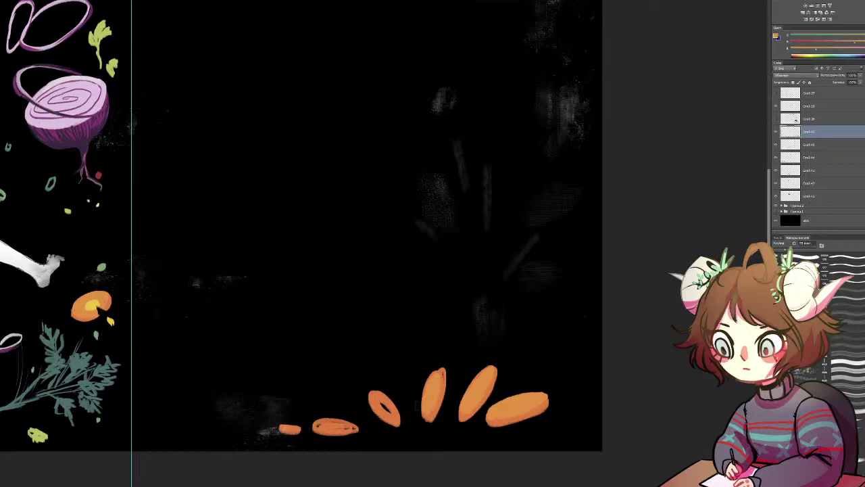
mouse_move(382, 400)
left_mouse_down()
mouse_move(392, 413)
mouse_move(379, 393)
mouse_move(384, 404)
left_mouse_up()
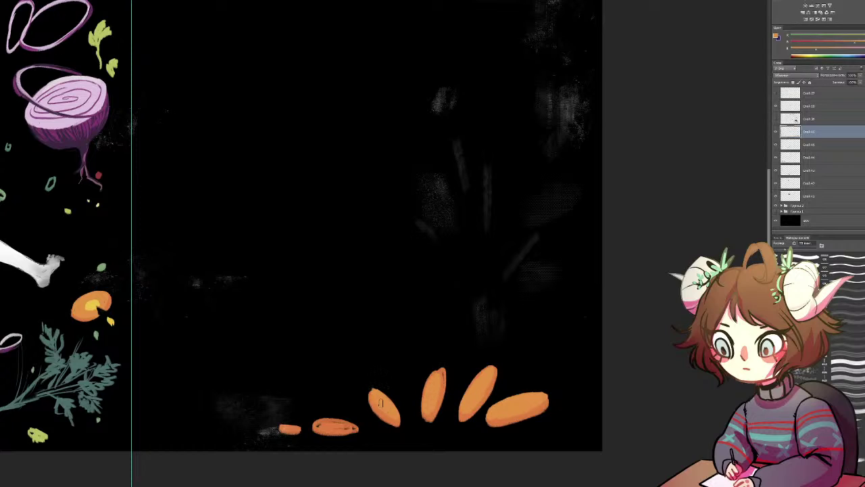
left_click_drag(319, 426, 345, 426)
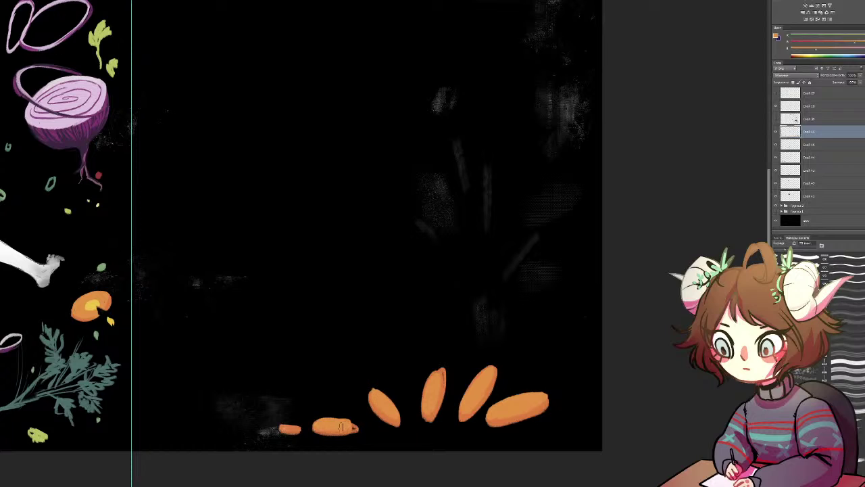
left_click_drag(283, 428, 294, 425)
Sample the yellow core colour and paint yellow centres on the five larger orange slices
left_click(95, 304, "alt")
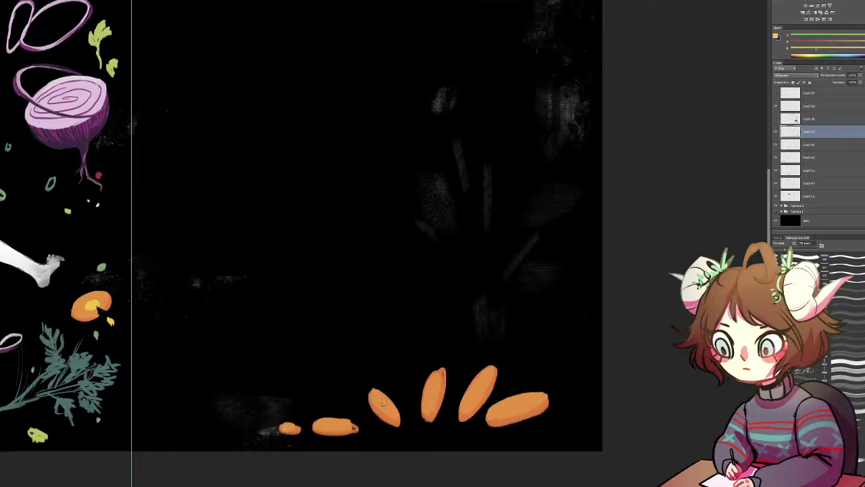
left_click_drag(384, 403, 429, 394)
mouse_move(484, 384)
left_mouse_down()
mouse_move(473, 395)
mouse_move(477, 389)
mouse_move(515, 404)
left_mouse_up()
left_click_drag(319, 428, 340, 425)
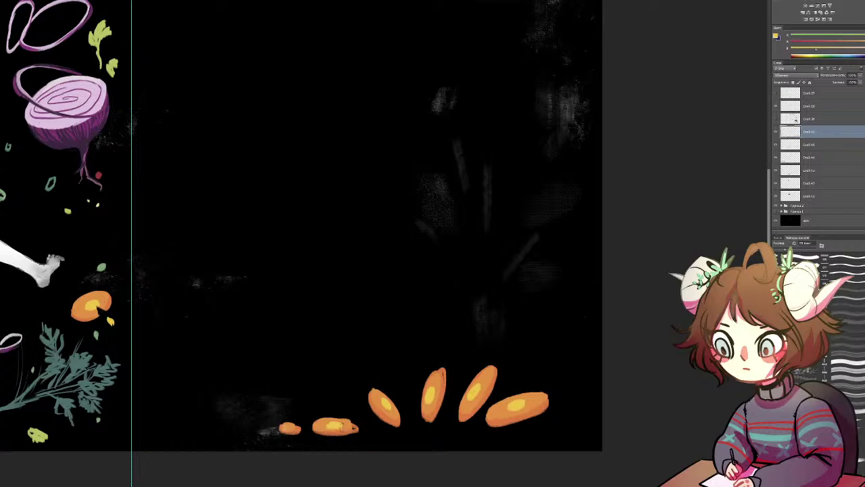
Sample the darker orange and paint a domed carrot end beside the rightmost slice, undoing the stray dabs around the slices
left_click(542, 409, "alt")
mouse_move(567, 418)
left_mouse_down()
mouse_move(555, 421)
mouse_move(563, 420)
left_mouse_up()
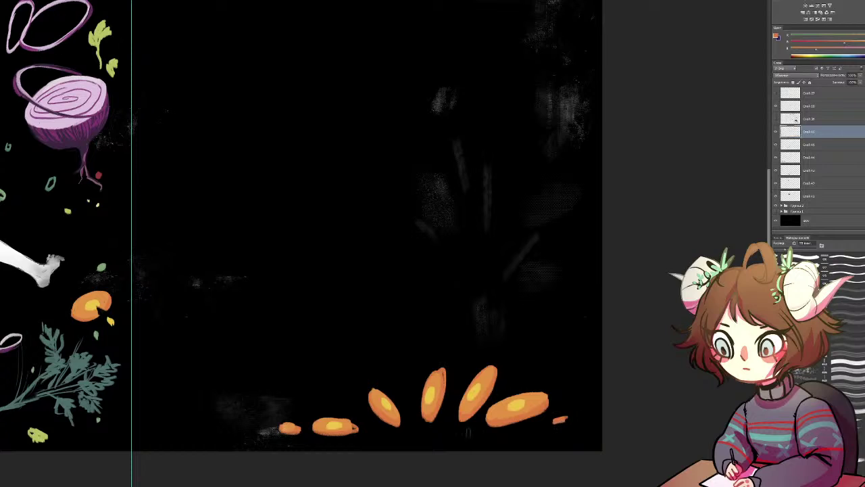
left_click(466, 431)
left_click(527, 388)
key("ctrl+z")
key("ctrl+z")
left_click_drag(528, 372, 531, 361)
key("ctrl+z")
mouse_move(444, 376)
left_mouse_down()
mouse_move(437, 413)
mouse_move(440, 400)
left_mouse_up()
mouse_move(555, 410)
left_mouse_down()
mouse_move(573, 418)
mouse_move(561, 424)
mouse_move(588, 423)
mouse_move(575, 407)
mouse_move(569, 427)
mouse_move(598, 427)
mouse_move(596, 416)
mouse_move(553, 413)
mouse_move(549, 423)
left_mouse_up()
Darken the orange, paint texture stripes across the carrot end and trim its right edge with the eraser
left_click_drag(843, 44, 831, 44)
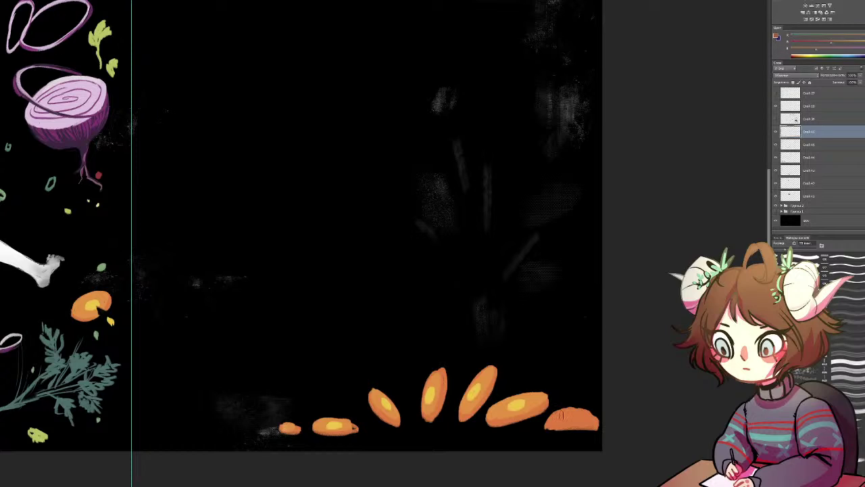
left_click_drag(573, 417, 577, 423)
mouse_move(550, 422)
left_mouse_down()
mouse_move(572, 418)
mouse_move(548, 429)
mouse_move(600, 432)
left_mouse_up()
left_click(568, 424, "alt")
key("e")
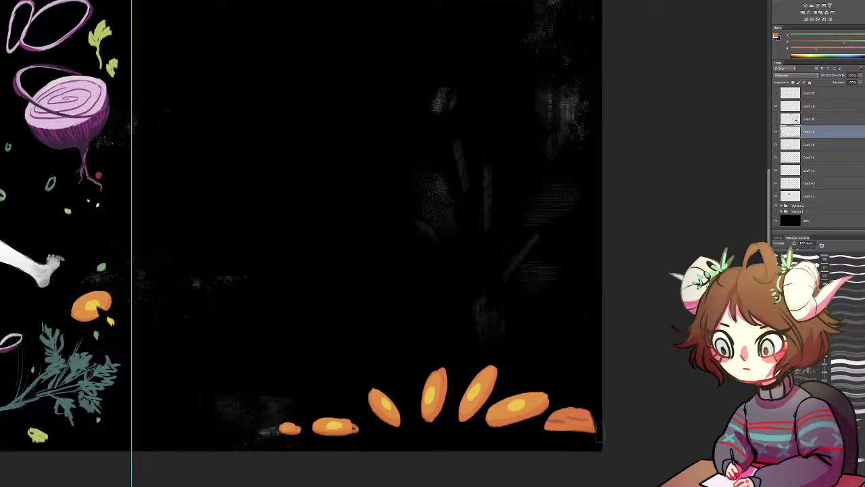
Sample the herb's grey-green and paint a fan of thin stems rising from the carrot end, undoing the first trial strokes
left_click(61, 357, "alt")
left_click_drag(567, 325, 575, 409)
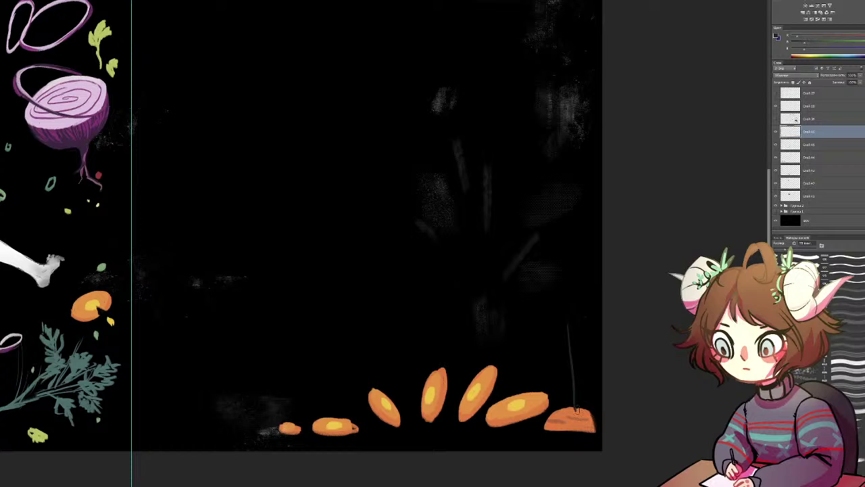
key("ctrl+z")
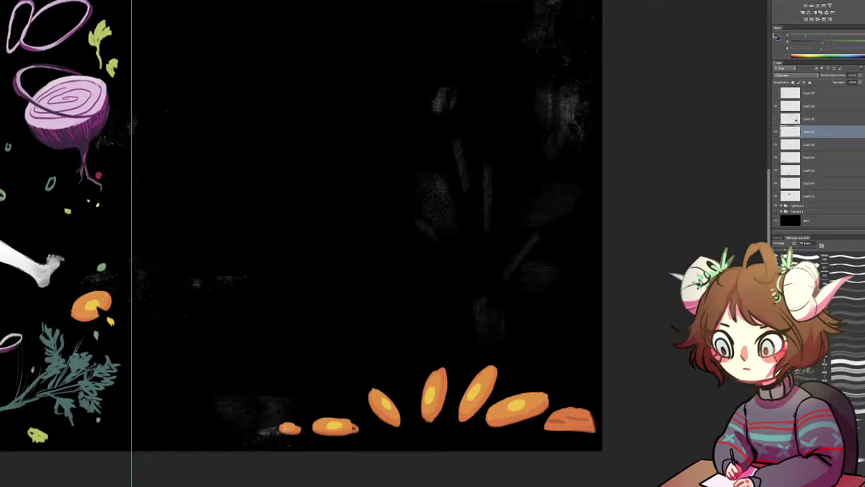
mouse_move(573, 236)
left_mouse_down()
mouse_move(569, 413)
mouse_move(567, 329)
left_mouse_up()
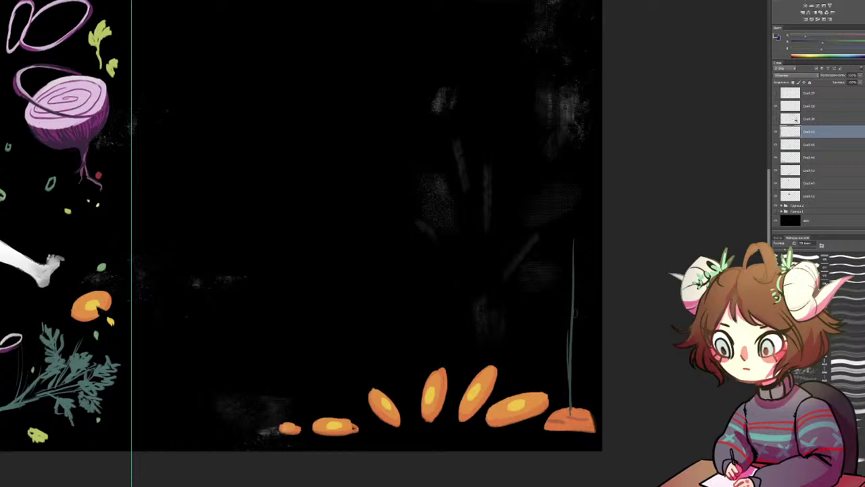
key("ctrl+alt+z")
key("ctrl+alt+z")
mouse_move(574, 411)
left_mouse_down()
mouse_move(572, 294)
mouse_move(544, 302)
mouse_move(526, 278)
left_mouse_up()
mouse_move(555, 327)
left_mouse_down()
mouse_move(521, 348)
mouse_move(531, 333)
left_mouse_up()
left_click_drag(572, 387, 549, 326)
left_click_drag(576, 407, 578, 234)
left_click_drag(579, 234, 584, 380)
left_click_drag(583, 380, 568, 216)
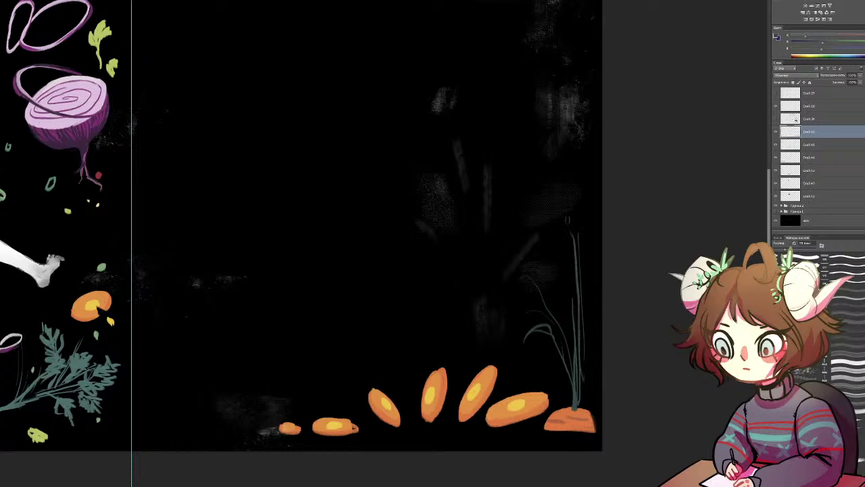
Extend the tallest carrot stem to a pointed tip and paint narrow leaves along its left side
left_click_drag(574, 289, 566, 183)
left_click_drag(573, 225, 565, 174)
mouse_move(574, 249)
left_mouse_down()
mouse_move(571, 199)
mouse_move(569, 238)
left_mouse_up()
left_click_drag(570, 270, 553, 246)
mouse_move(576, 288)
left_mouse_down()
mouse_move(559, 246)
mouse_move(571, 289)
mouse_move(555, 269)
left_mouse_up()
left_click_drag(566, 291, 557, 280)
Paint clusters of narrow leaves on the left-leaning carrot stems
mouse_move(506, 256)
left_mouse_down()
mouse_move(542, 301)
mouse_move(533, 277)
left_mouse_up()
left_click_drag(547, 309, 540, 276)
left_click_drag(540, 308, 533, 296)
mouse_move(543, 313)
left_mouse_down()
mouse_move(531, 297)
mouse_move(542, 310)
left_mouse_up()
mouse_move(556, 329)
left_mouse_down()
mouse_move(542, 314)
mouse_move(560, 308)
left_mouse_up()
left_click_drag(555, 323, 561, 309)
left_click_drag(515, 270, 518, 261)
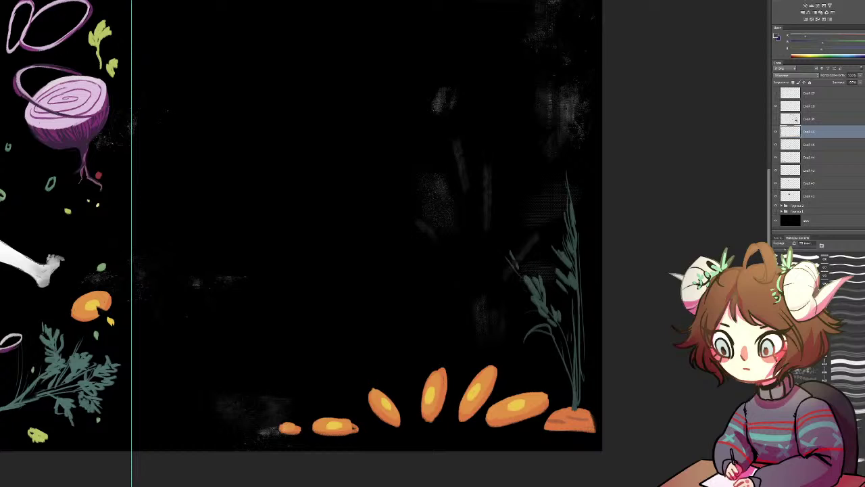
Add a forked shoot and more leaves to the carrot greens, plus a bent stem drooping left toward the slices
mouse_move(580, 336)
left_mouse_down()
mouse_move(575, 393)
mouse_move(588, 337)
mouse_move(580, 366)
left_mouse_up()
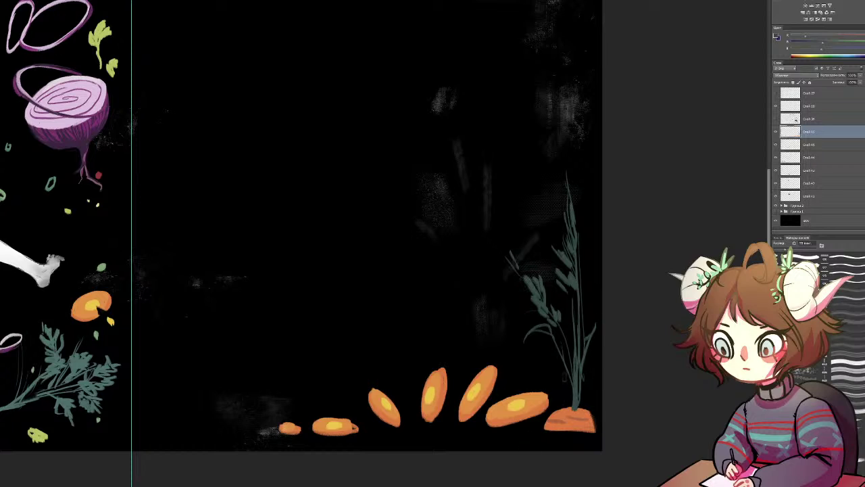
left_click_drag(585, 219, 580, 293)
left_click_drag(525, 323, 532, 329)
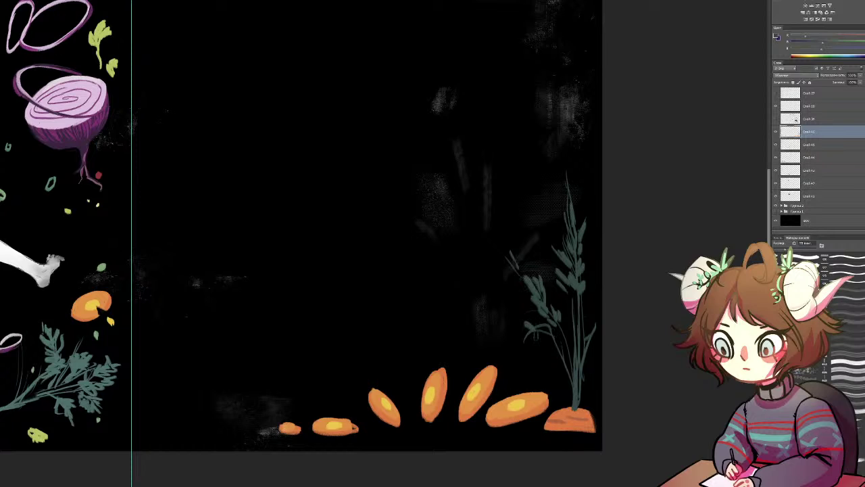
mouse_move(573, 389)
left_mouse_down()
mouse_move(537, 371)
mouse_move(485, 411)
left_mouse_up()
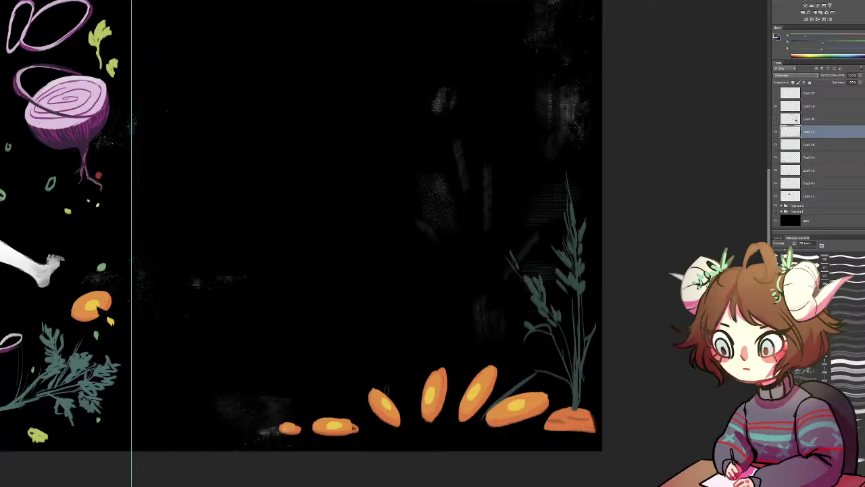
left_click_drag(453, 390, 508, 392)
Duplicate the layer group holding the two figures and merge the copy into a single layer
left_click_drag(134, 288, 440, 339)
left_click_drag(541, 362, 502, 351)
left_click(796, 205)
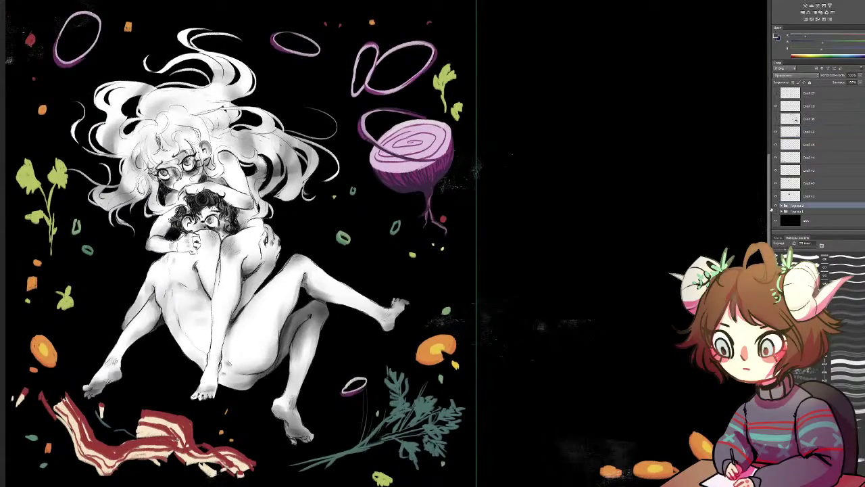
left_click(775, 205)
left_click(776, 207)
left_click(776, 208)
left_click(777, 208)
key("ctrl+j")
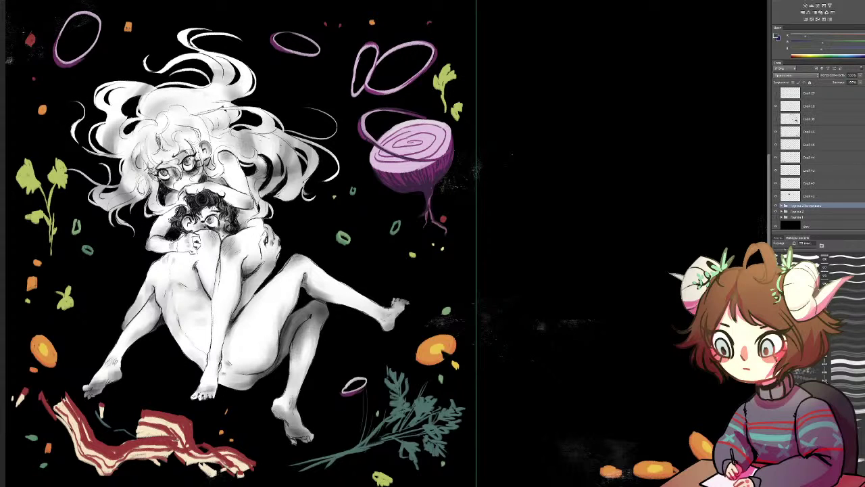
key("ctrl+e")
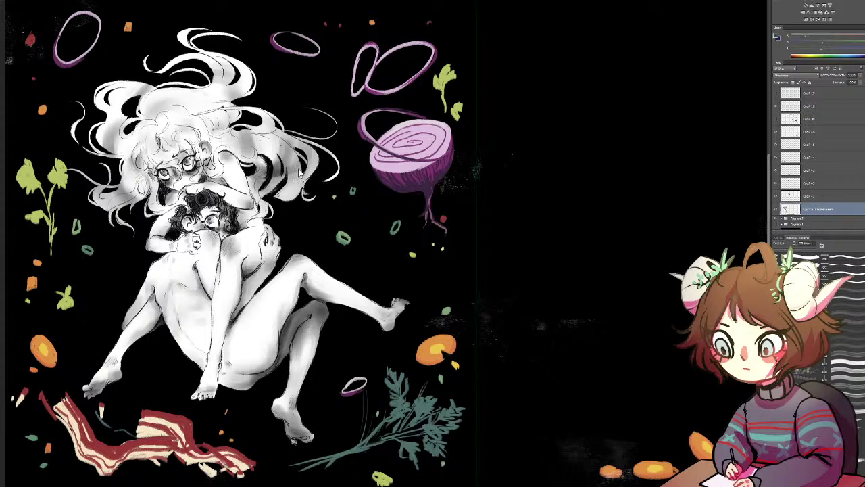
Blur the merged copy of the figures and strongly lower its layer opacity to make a soft glow
left_click(380, 227)
left_click_drag(562, 251, 567, 252)
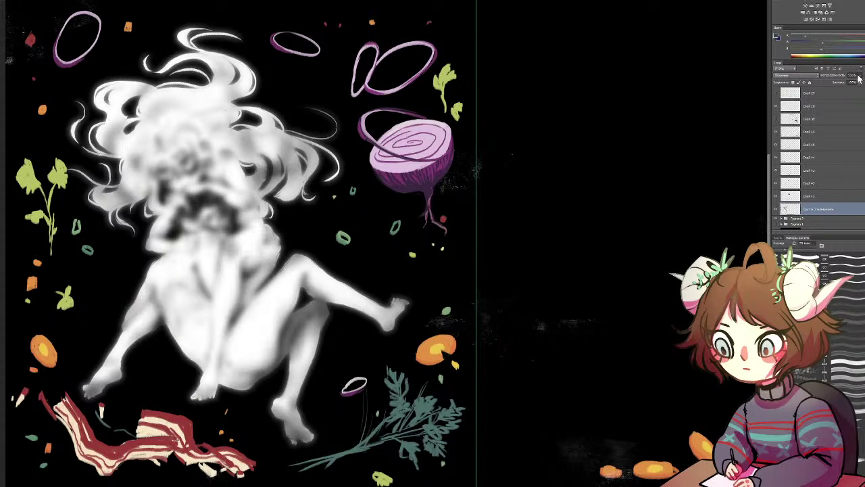
left_click_drag(846, 82, 840, 81)
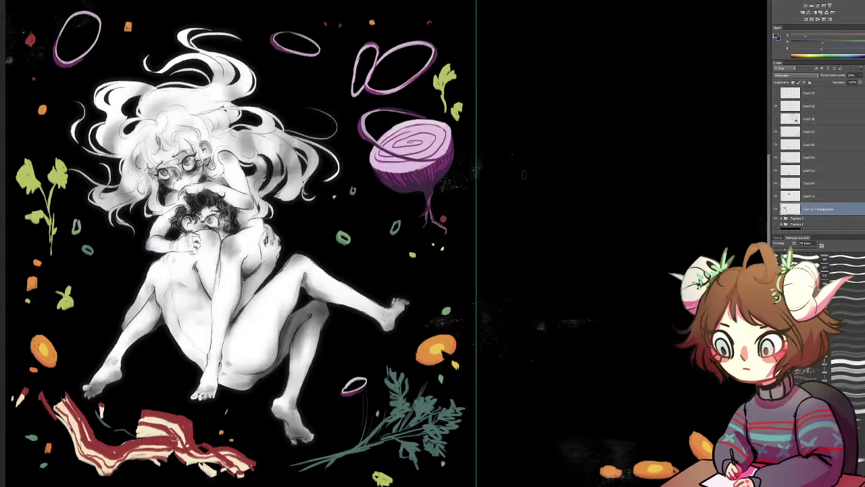
Inspect the glow on the faces up close and fine-tune the blurred copy's layer opacity
key("ctrl+plus")
key("ctrl+plus")
key("ctrl+plus")
key("ctrl+plus")
left_click_drag(351, 203, 767, 378)
left_click_drag(336, 220, 427, 253)
left_click(855, 77)
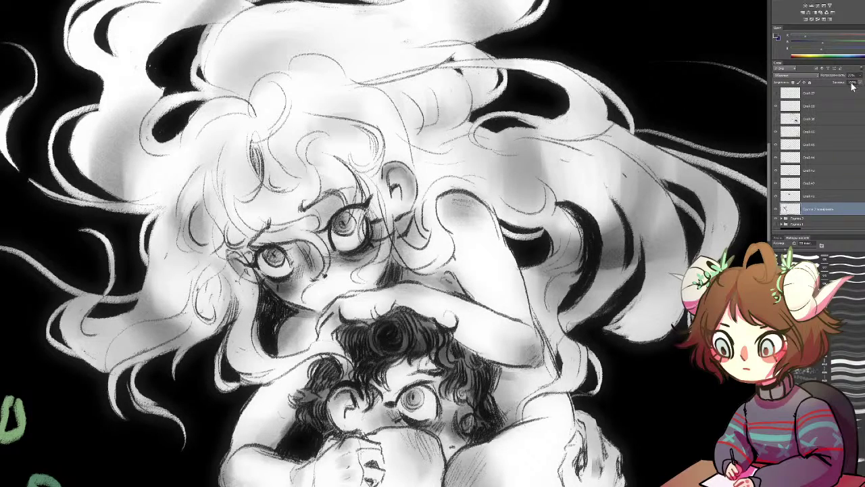
key("ctrl+minus")
key("ctrl+minus")
key("ctrl+minus")
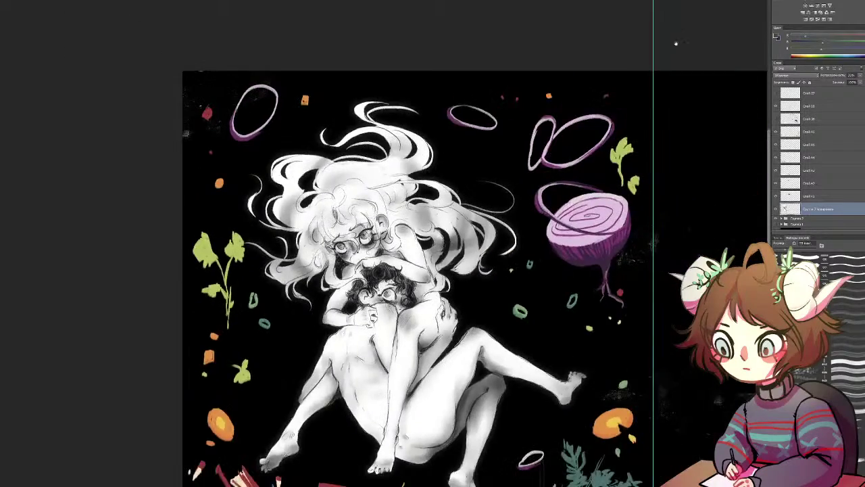
Review the whole two-page spread and check the faint background texture by toggling its layer off and on
left_click_drag(386, 194, 203, 134)
left_click_drag(313, 71, 285, 120)
key("ctrl+minus")
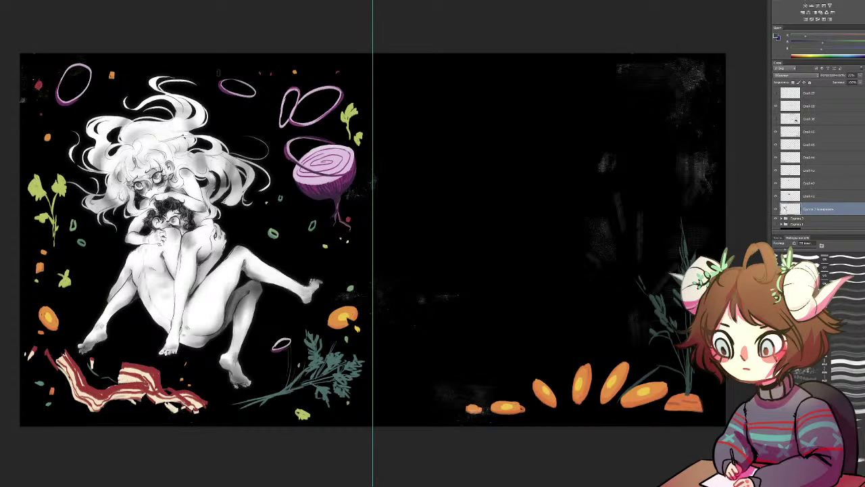
left_click(823, 107)
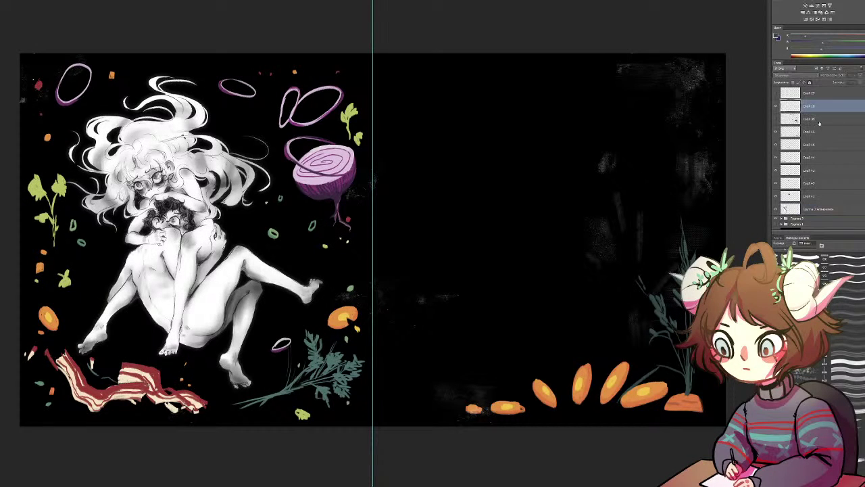
left_click(795, 119)
left_click(776, 107)
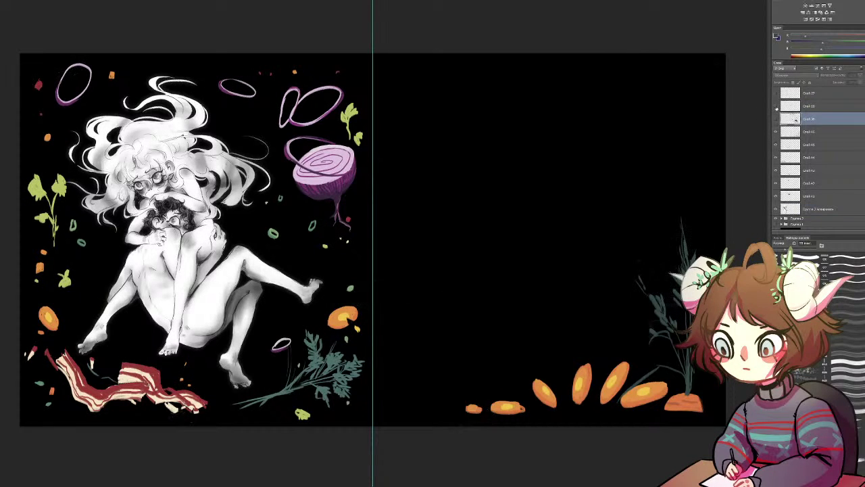
left_click(775, 107)
left_click(809, 144)
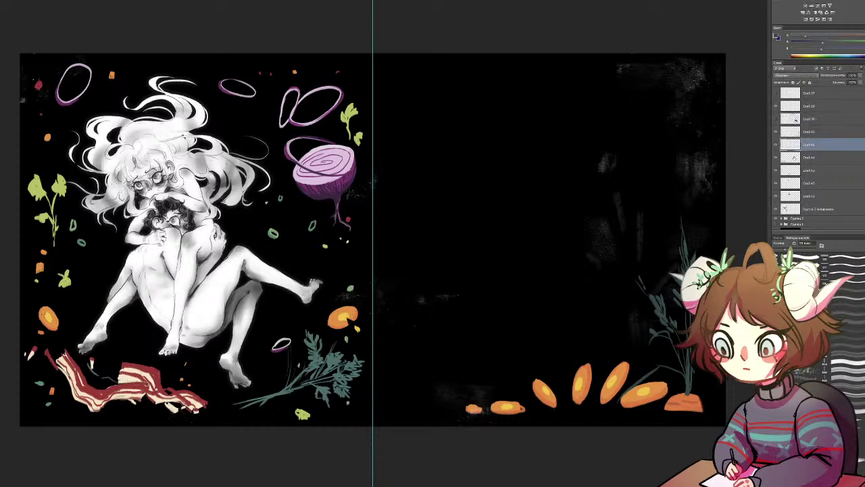
Paint small yellow flecks around the carrot slices and two muted green onion rings at the adjoining page's lower inner corner
left_click(810, 131)
left_click(598, 385, "alt")
left_click_drag(595, 397, 563, 387)
left_click(560, 386)
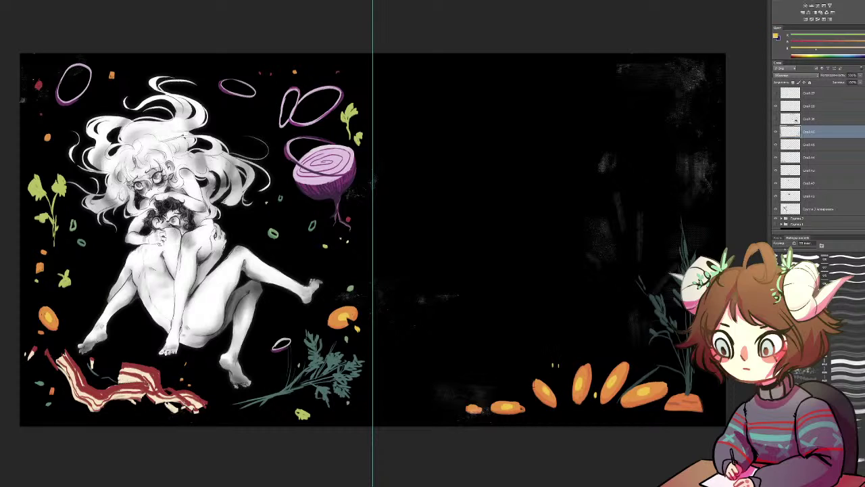
left_click_drag(488, 381, 494, 387)
left_click(274, 234, "alt")
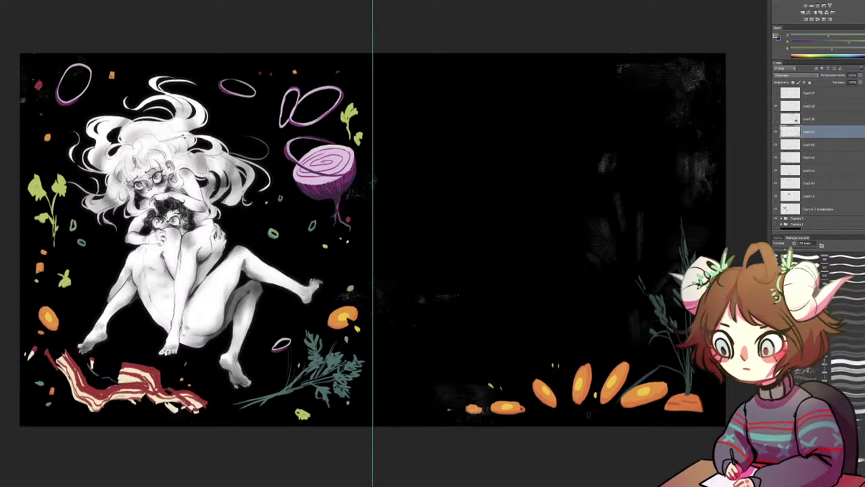
left_click_drag(420, 398, 404, 409)
Lasso the carrot pieces, greens and onion rings on the adjoining page and shift them slightly sideways to adjust their spacing
key("l")
mouse_move(721, 241)
left_mouse_down()
mouse_move(637, 252)
mouse_move(573, 312)
mouse_move(532, 328)
left_mouse_up()
key("ctrl+d")
left_click_drag(482, 389, 494, 389)
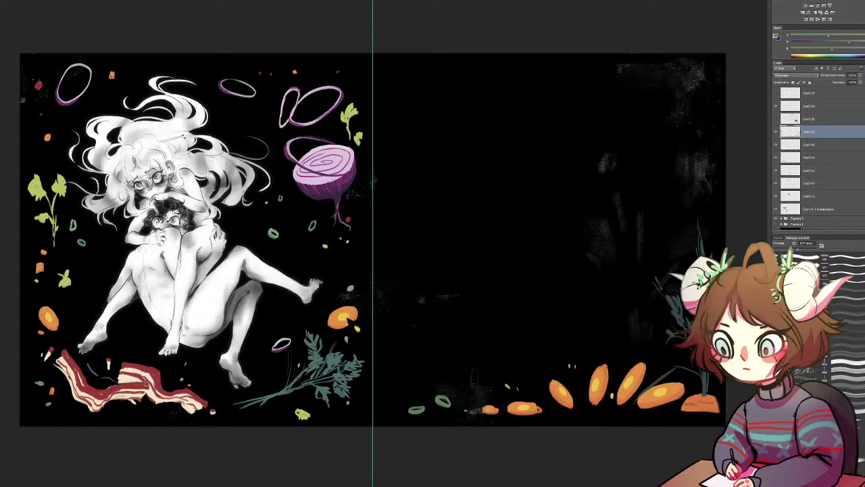
mouse_move(724, 224)
left_mouse_down()
mouse_move(463, 314)
mouse_move(394, 396)
mouse_move(432, 462)
mouse_move(642, 462)
mouse_move(743, 224)
mouse_move(583, 201)
mouse_move(400, 370)
left_mouse_up()
key("ctrl+d")
mouse_move(442, 315)
left_mouse_down()
mouse_move(473, 427)
mouse_move(724, 412)
left_mouse_up()
mouse_move(661, 392)
left_mouse_down()
mouse_move(632, 390)
mouse_move(644, 396)
mouse_move(648, 387)
left_mouse_up()
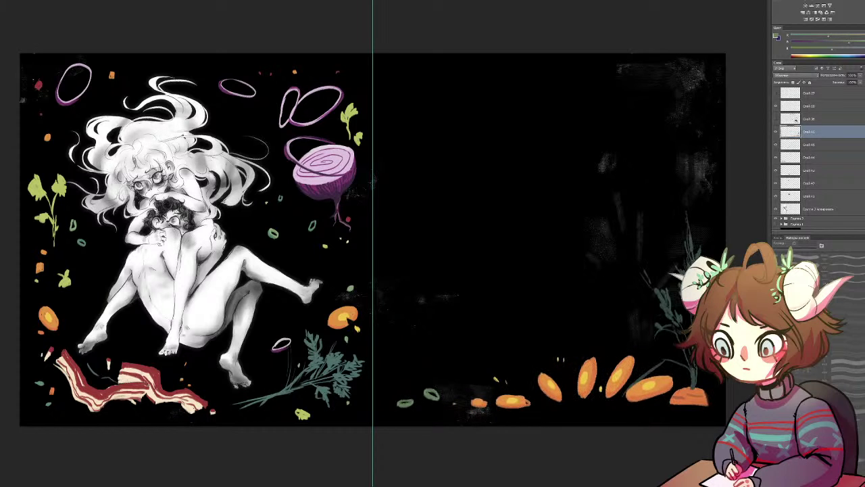
Clean up the outline of the flat carrot slice beside the smallest piece with sampled orange strokes
key("b")
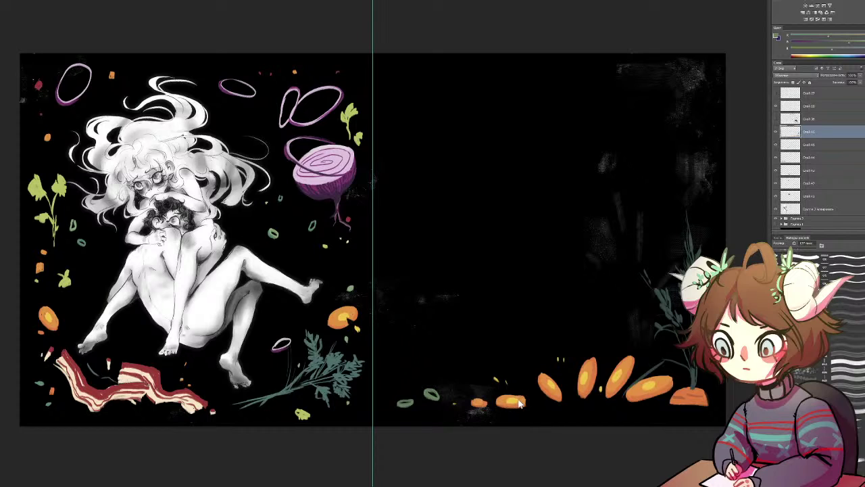
left_click(522, 397, "alt")
left_click_drag(506, 396, 520, 396)
left_click_drag(526, 399, 527, 405)
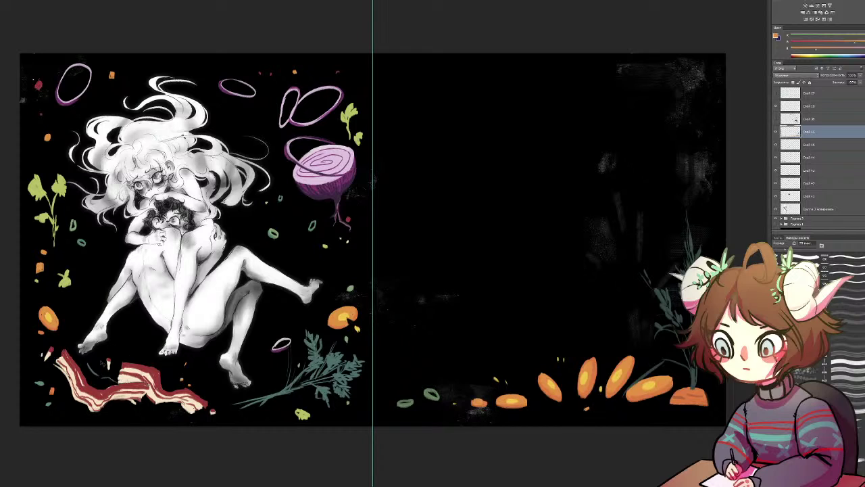
Sample colours from the bacon and a red fleck, and dot small dark-red flecks beneath the carrot slices
left_click(95, 391, "alt")
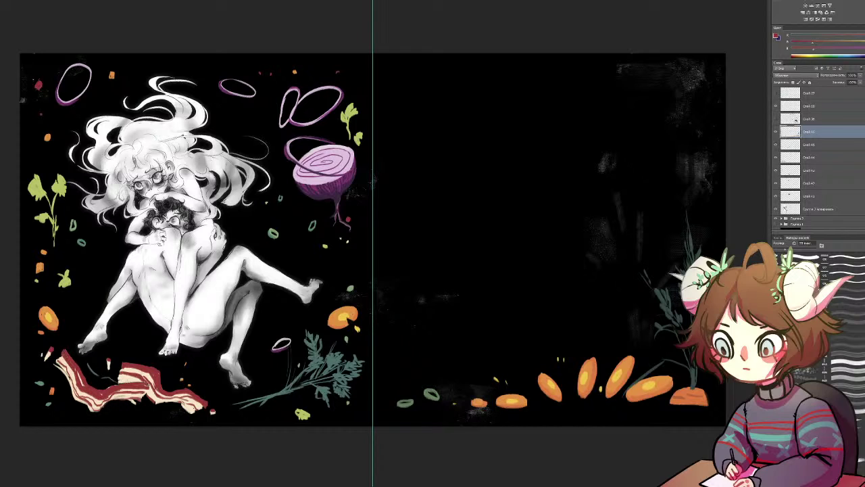
left_click(154, 398, "alt")
left_click_drag(149, 381, 194, 406)
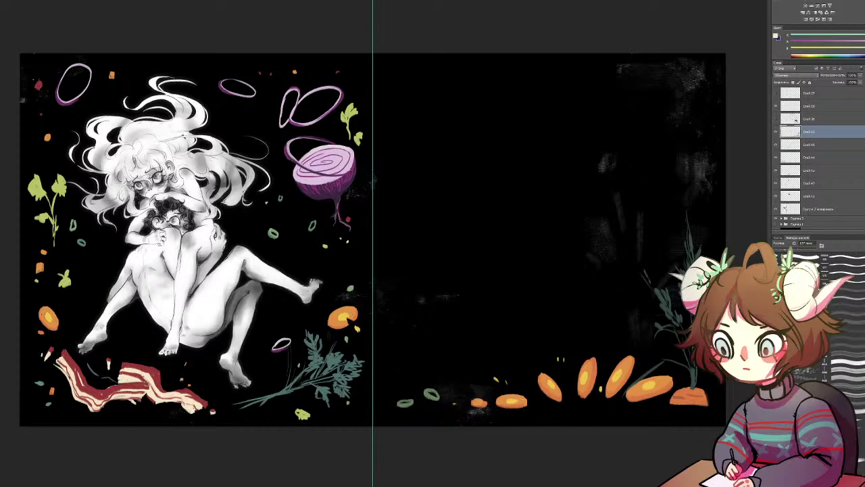
left_click(348, 219, "alt")
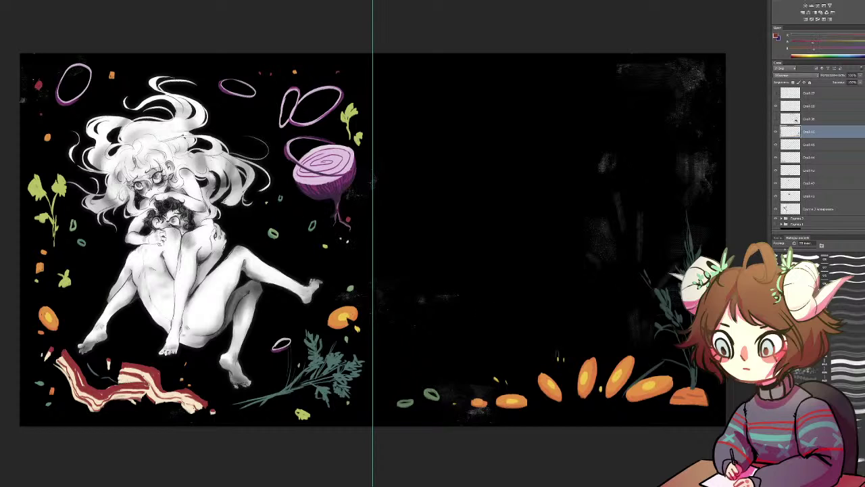
left_click_drag(559, 411, 565, 413)
left_click_drag(624, 414, 622, 416)
Paint a yellow-green parsley sprig near the smallest carrot piece and scatter matching flecks along the adjoining page's lower edge
left_click(497, 380, "alt")
mouse_move(451, 369)
left_mouse_down()
mouse_move(460, 379)
mouse_move(455, 366)
mouse_move(457, 375)
mouse_move(479, 376)
left_mouse_up()
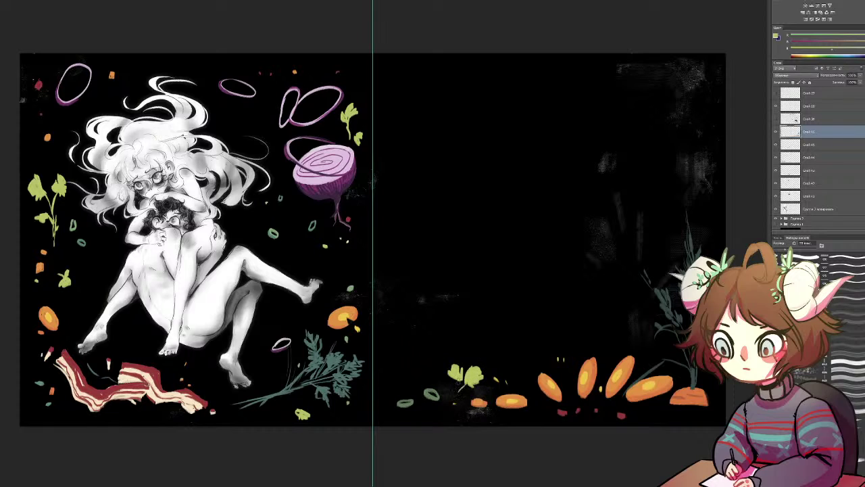
mouse_move(457, 391)
left_mouse_down()
mouse_move(474, 402)
mouse_move(478, 394)
mouse_move(471, 400)
left_mouse_up()
left_click_drag(403, 380, 405, 379)
left_click(588, 414)
left_click(656, 419)
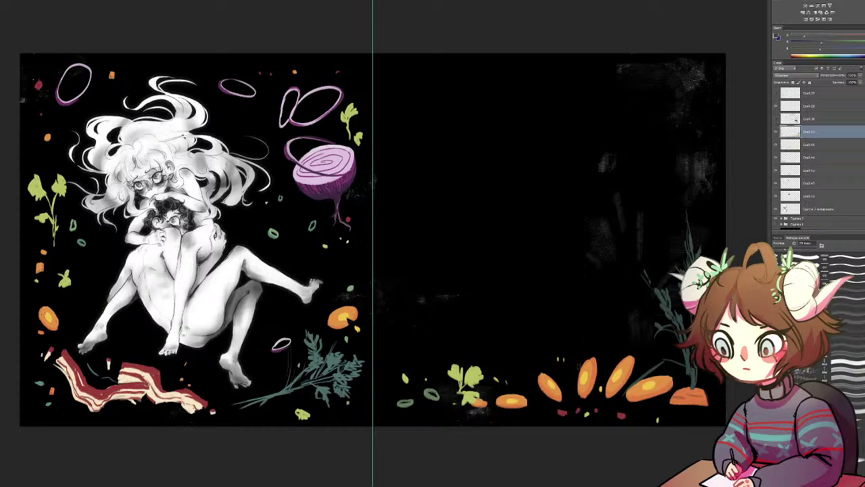
left_click(469, 368, "alt")
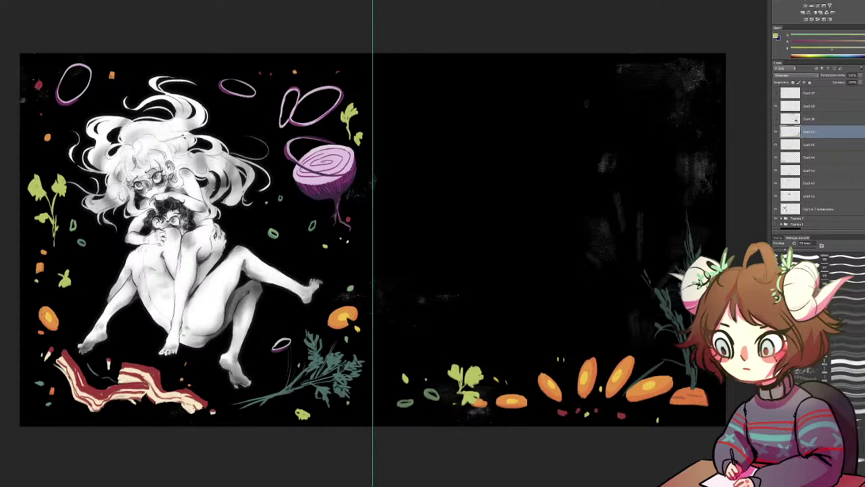
Add a new layer above the background texture layer and switch the painting colour to white
left_click(823, 106)
key("ctrl+alt+shift+n")
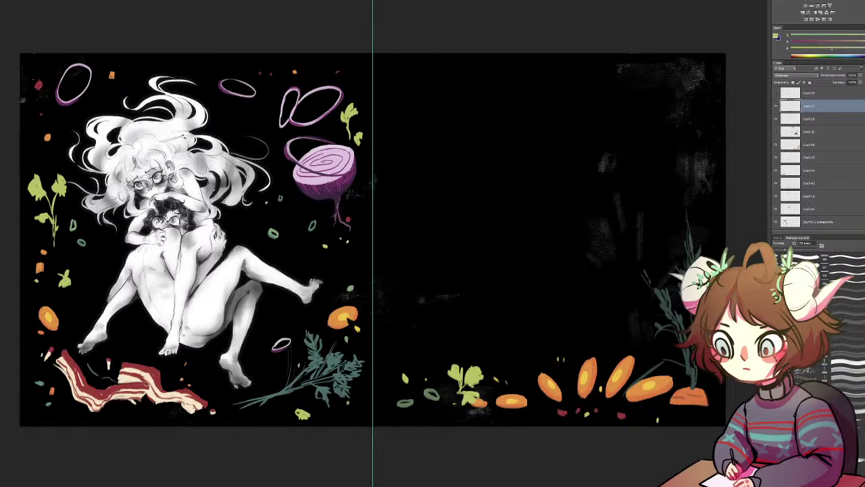
key("ctrl+z")
key("x")
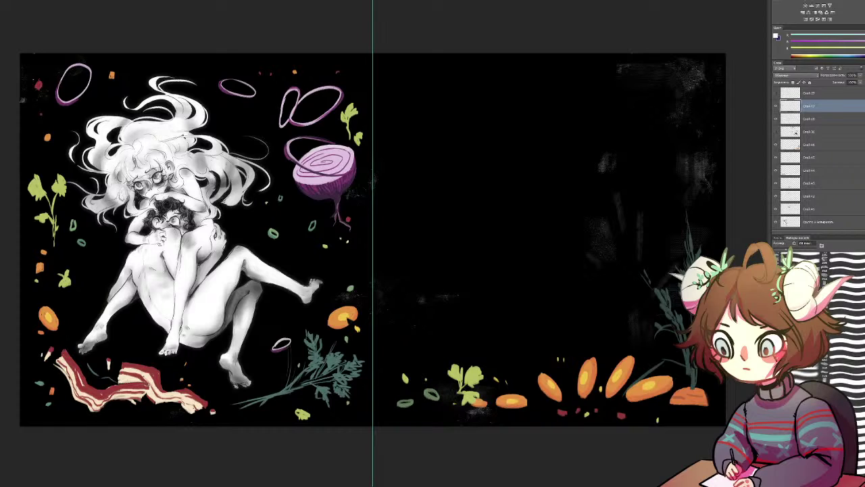
Try a white cross-stitch pattern stroke across the adjoining page above the carrot slices
mouse_move(417, 371)
left_mouse_down()
mouse_move(618, 305)
mouse_move(683, 306)
left_mouse_up()
key("ctrl+z")
mouse_move(392, 338)
left_mouse_down()
mouse_move(511, 329)
mouse_move(688, 331)
left_mouse_up()
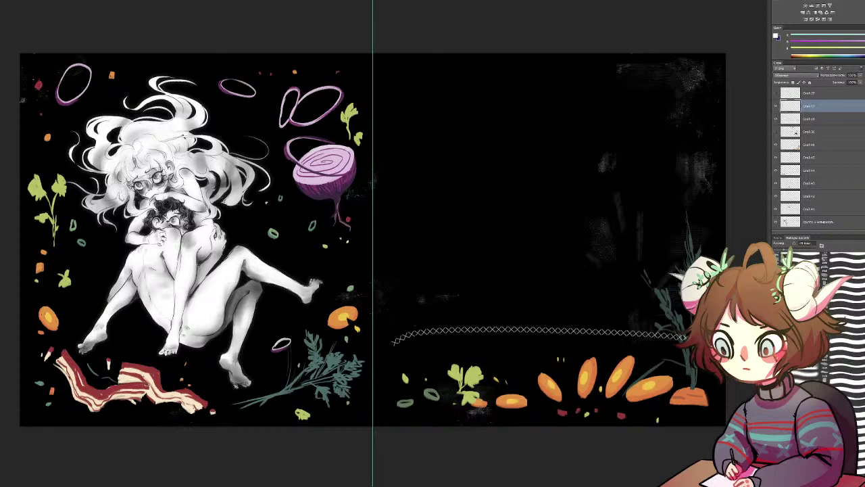
key("ctrl+z")
Try the cross-stitch pattern brush in carrot orange as a decorative line across the top of the adjoining page
left_click(550, 387, "alt")
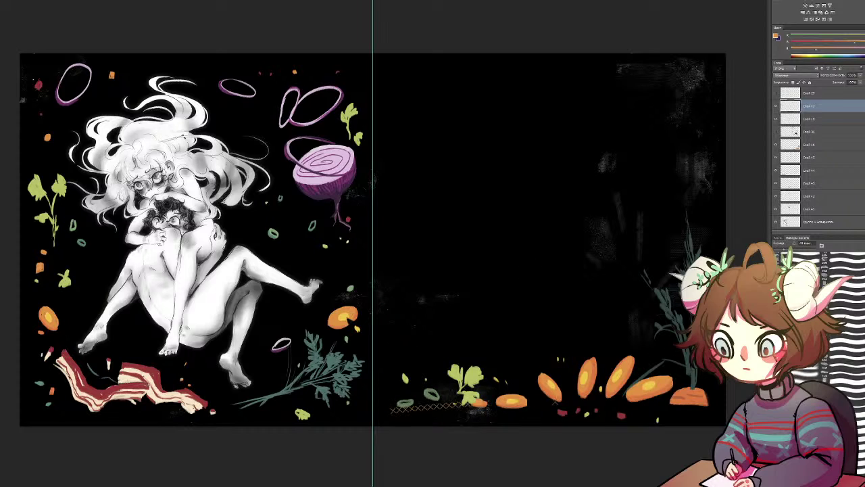
mouse_move(74, 87)
left_mouse_down()
mouse_move(18, 126)
mouse_move(294, 222)
mouse_move(48, 144)
left_mouse_up()
key("ctrl+z")
mouse_move(433, 67)
left_mouse_down()
mouse_move(689, 103)
mouse_move(717, 161)
left_mouse_up()
key("ctrl+z")
mouse_move(474, 55)
left_mouse_down()
mouse_move(506, 65)
mouse_move(695, 114)
mouse_move(723, 171)
left_mouse_up()
key("ctrl+z")
mouse_move(420, 54)
left_mouse_down()
mouse_move(527, 76)
mouse_move(703, 85)
mouse_move(680, 194)
left_mouse_up()
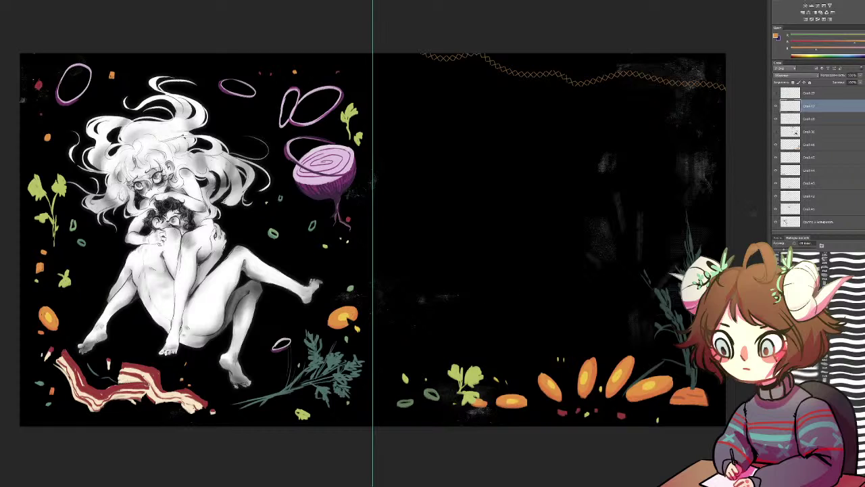
key("ctrl+z")
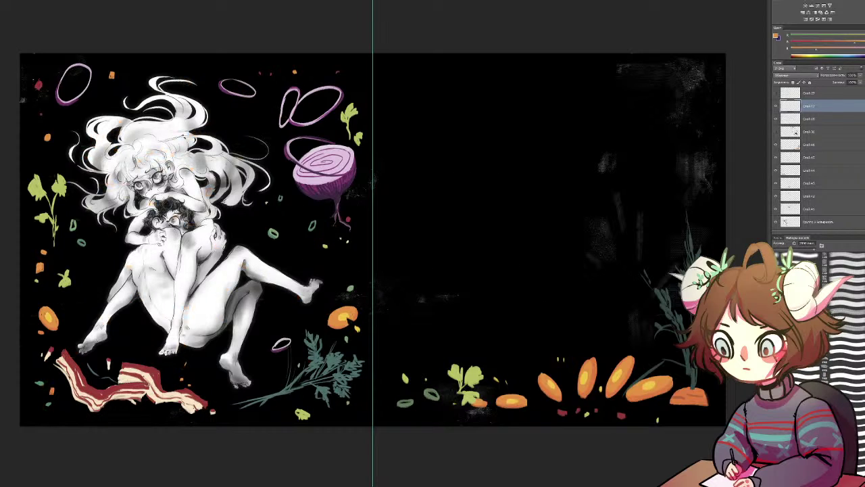
Try stamping a very large white woven grunge texture over the figures and the page fold
left_click(218, 285, "alt")
left_click(271, 283)
key("ctrl+z")
left_click(329, 264)
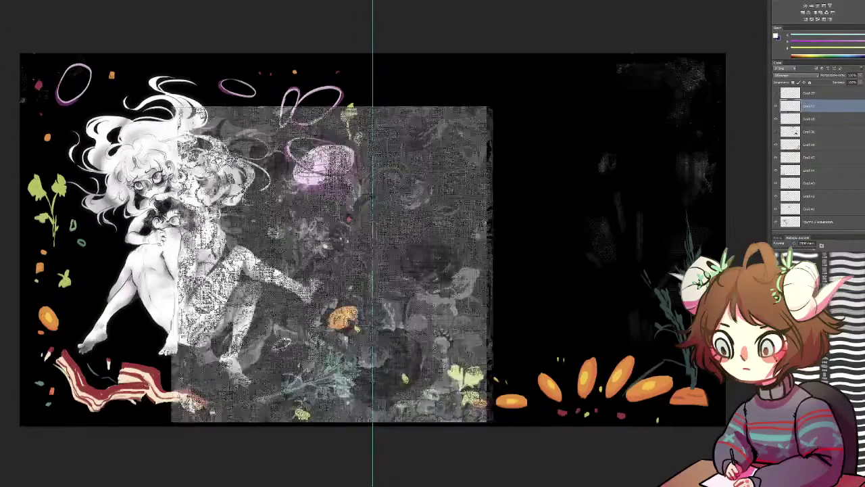
key("ctrl+z")
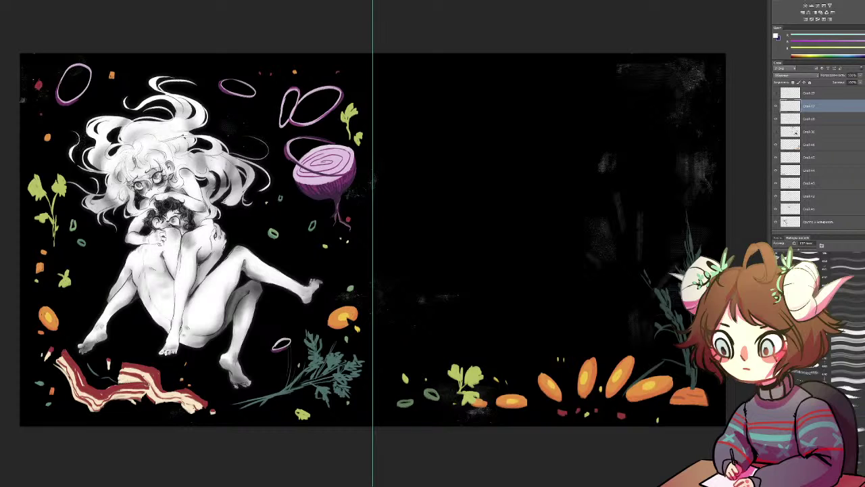
Brush faint white grain texture beside the long hair on its outer side
left_click_drag(66, 154, 58, 145)
key("ctrl+z")
left_click_drag(62, 162, 59, 156)
left_click(140, 173)
left_click_drag(121, 218, 115, 225)
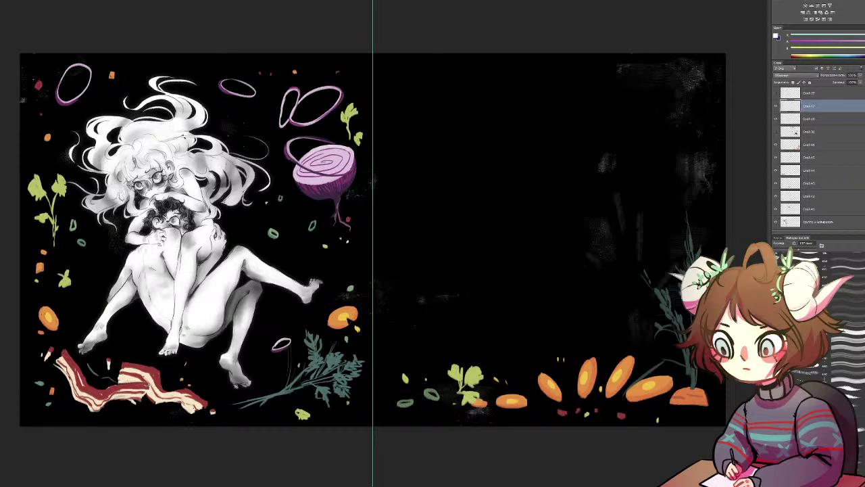
Add faint white grain texture around the lower body and between the legs
left_click(160, 320)
key("ctrl+z")
left_click(190, 334)
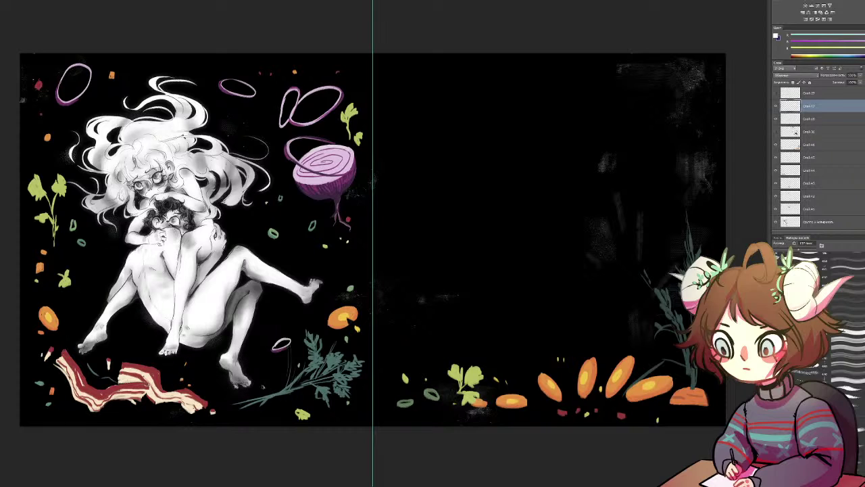
left_click(235, 261)
key("ctrl+z")
left_click(236, 340)
left_click_drag(234, 347, 234, 349)
left_click_drag(343, 288, 274, 255)
key("ctrl+z")
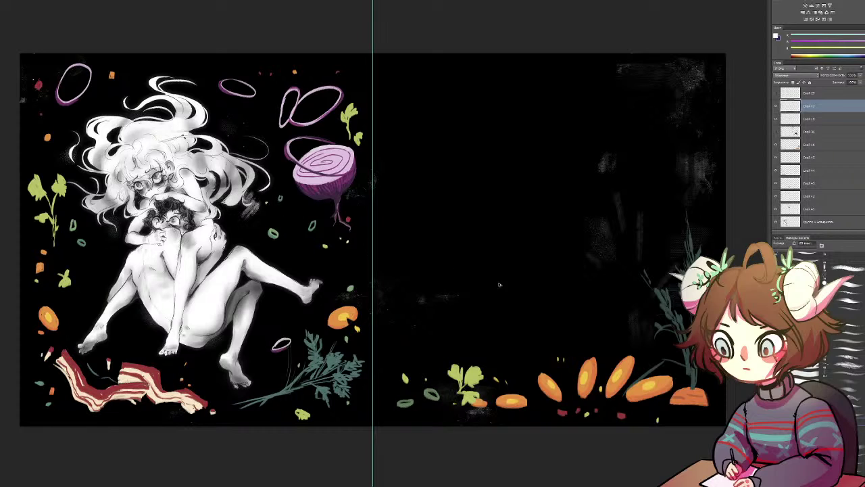
Try a coarser white speckle brush in the dark space between the hair and the onion half
scroll(844, 324, "down", 10)
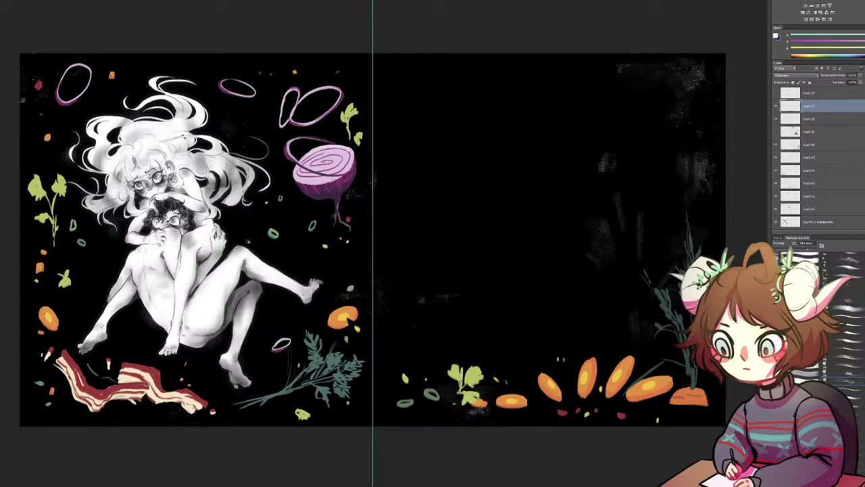
left_click(231, 218)
key("ctrl+z")
left_click(244, 217)
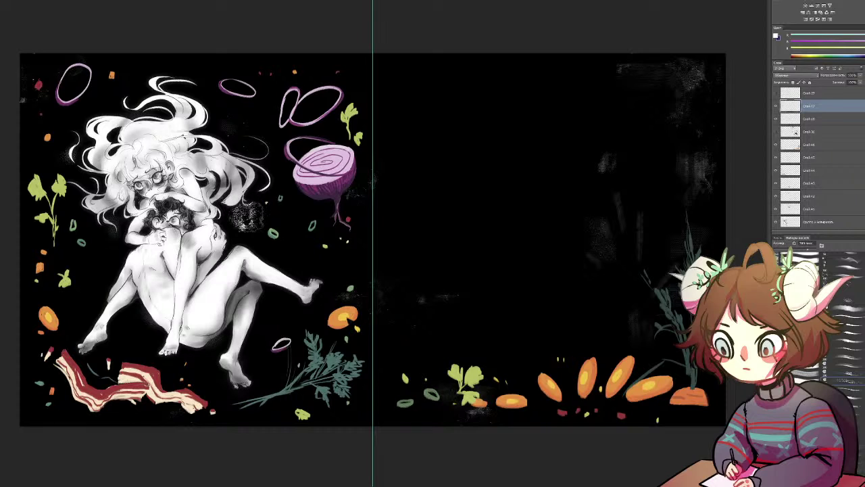
key("ctrl+z")
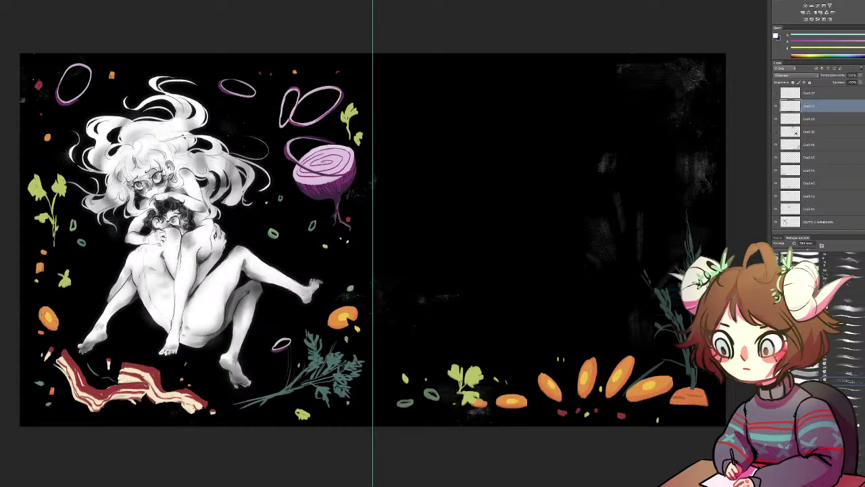
mouse_move(238, 162)
left_mouse_down()
mouse_move(253, 145)
mouse_move(270, 189)
left_mouse_up()
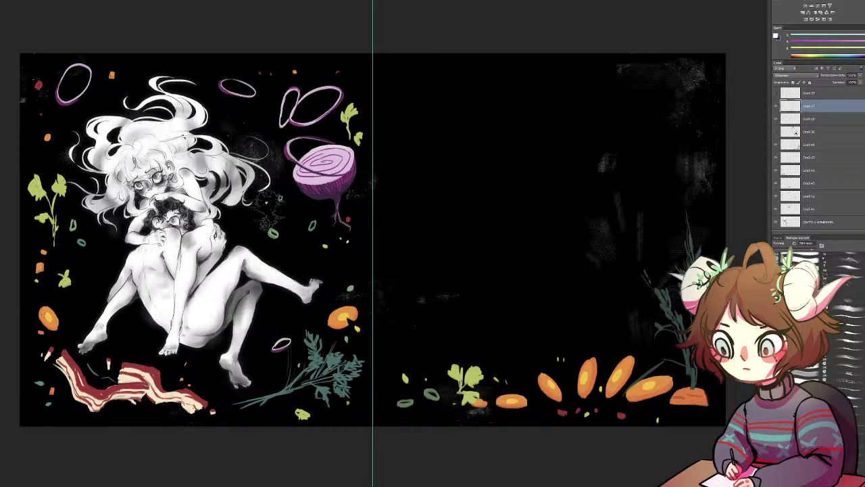
key("ctrl+z")
Brush subtle scratchy white texture above the hair and in the dark areas around the legs and feet
left_click_drag(131, 106, 139, 102)
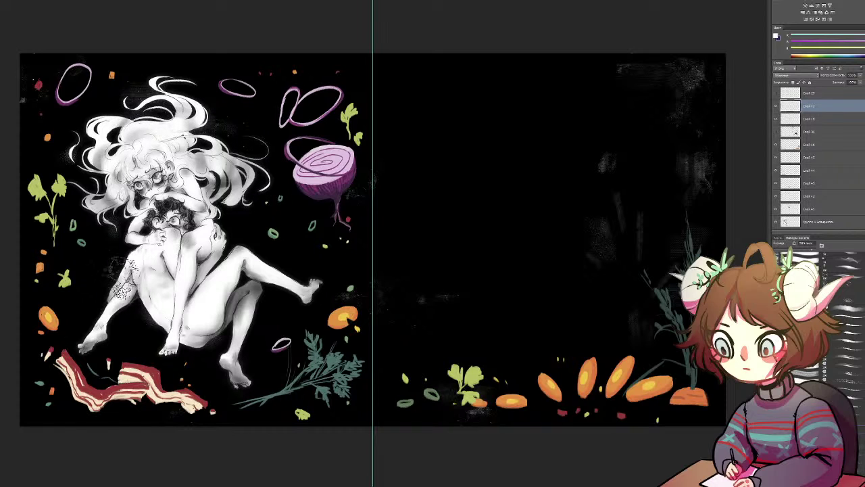
mouse_move(108, 325)
left_mouse_down()
mouse_move(106, 313)
mouse_move(139, 319)
left_mouse_up()
key("ctrl+z")
left_click_drag(264, 267, 289, 298)
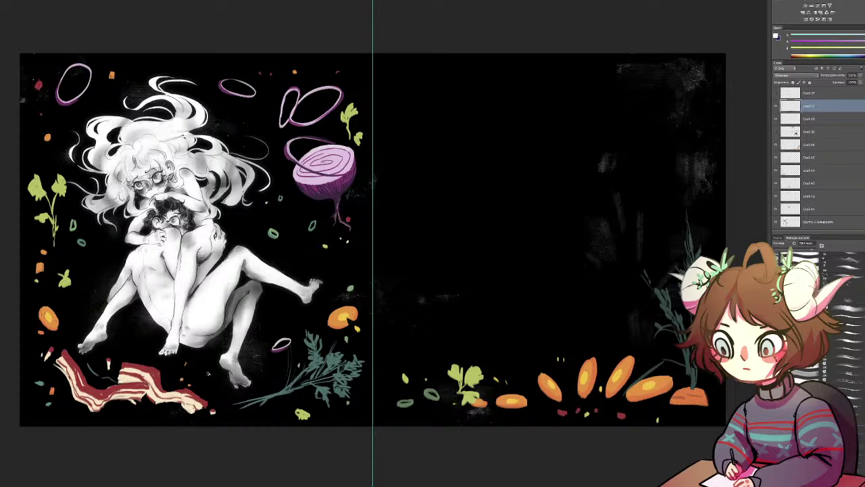
key("ctrl+z")
left_click_drag(220, 345, 245, 378)
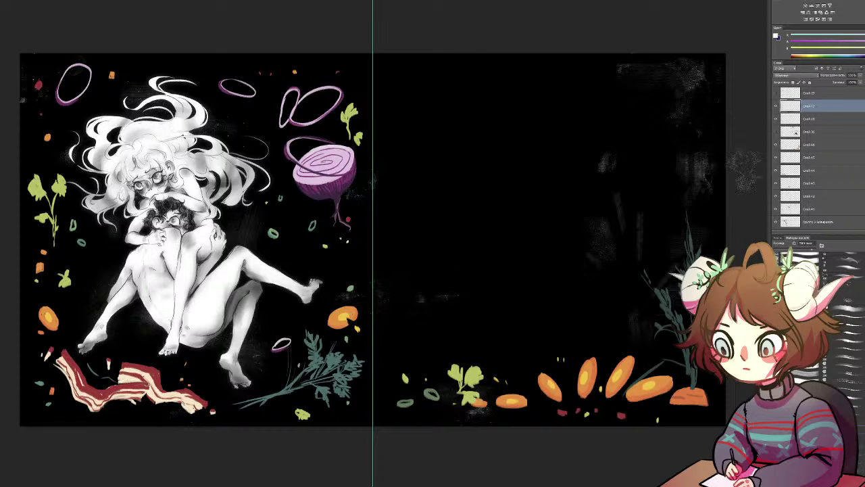
On a lower layer, dab small yellow, orange and green bits and a green ring above the long hair
left_click(811, 144)
scroll(845, 317, "down", 10)
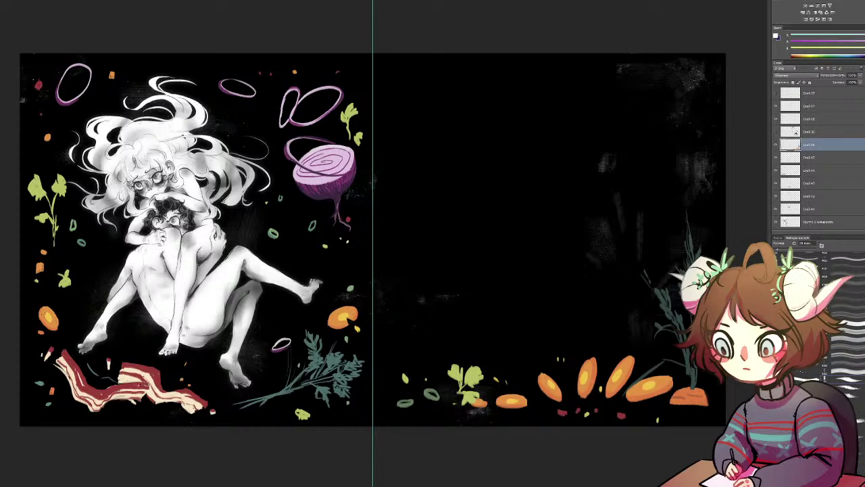
left_click(585, 381, "alt")
left_click(230, 67)
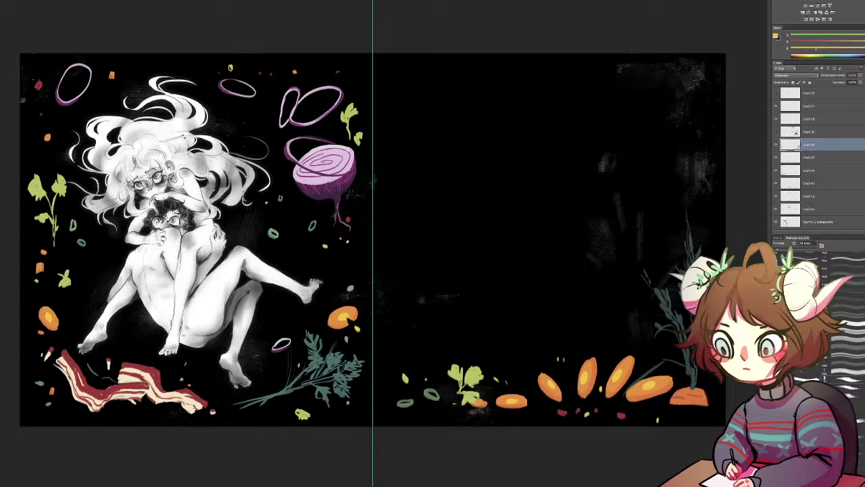
left_click_drag(227, 64, 230, 69)
mouse_move(194, 68)
left_mouse_down()
mouse_move(204, 70)
mouse_move(196, 66)
left_mouse_up()
key("ctrl+z")
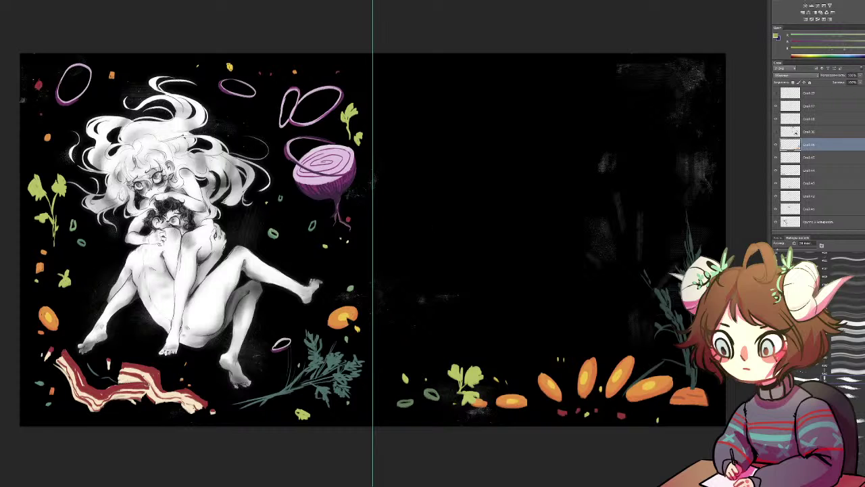
key("bracketright")
key("bracketright")
mouse_move(202, 64)
left_mouse_down()
mouse_move(197, 70)
mouse_move(203, 66)
left_mouse_up()
left_click(316, 338, "alt")
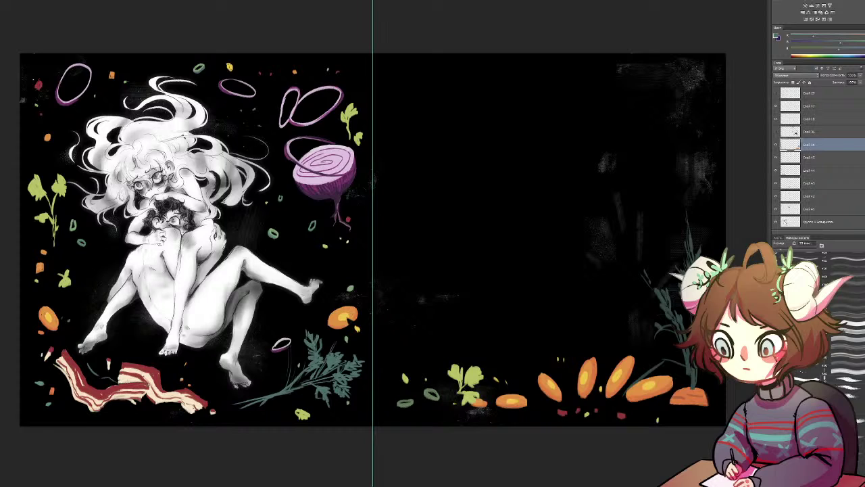
Try teal, yellow-orange and bacon-red lettering strokes on the empty upper part of the adjoining page
left_click_drag(475, 128, 443, 243)
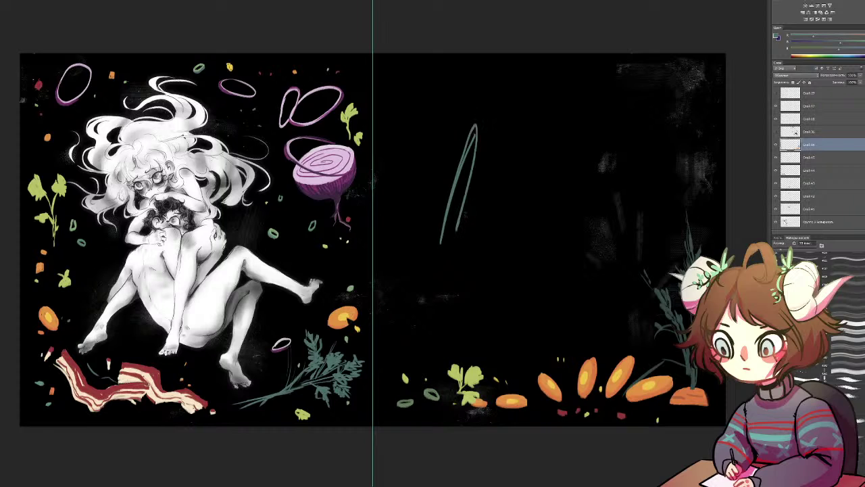
key("ctrl+z")
left_click(552, 389, "alt")
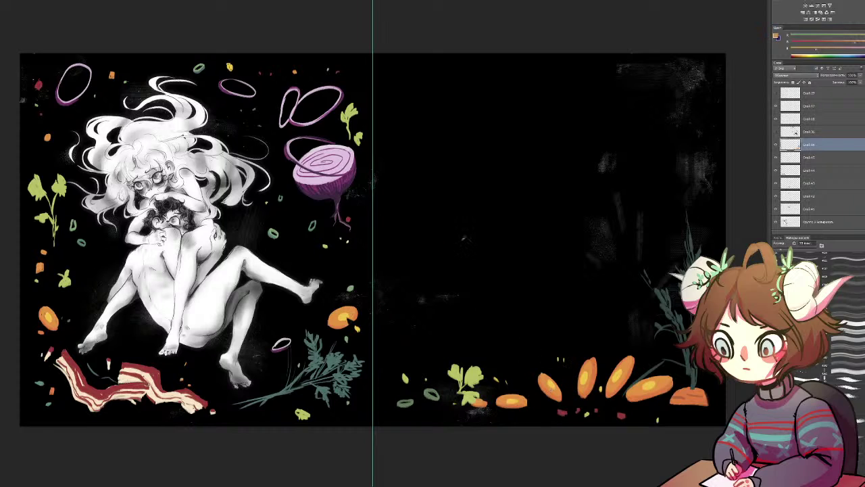
left_click_drag(443, 110, 418, 193)
left_click_drag(451, 110, 433, 177)
key("ctrl+z")
left_click(152, 368, "alt")
mouse_move(436, 90)
left_mouse_down()
mouse_move(414, 168)
mouse_move(446, 94)
left_mouse_up()
key("ctrl+z")
key("ctrl+z")
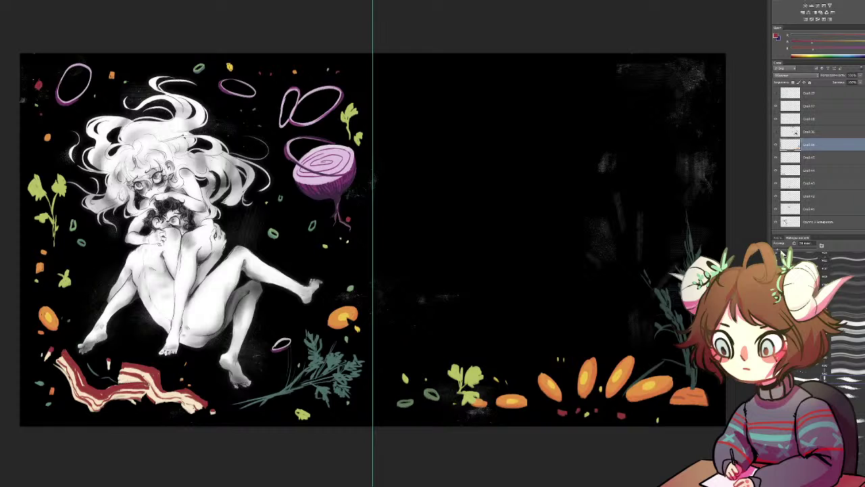
Try the opening strokes of a large slanted red letter at the upper part of the adjoining page
mouse_move(437, 86)
left_mouse_down()
mouse_move(411, 179)
mouse_move(428, 136)
mouse_move(440, 160)
mouse_move(464, 131)
left_mouse_up()
key("ctrl+z")
key("ctrl+z")
left_click_drag(459, 78, 431, 179)
left_click_drag(452, 116, 485, 127)
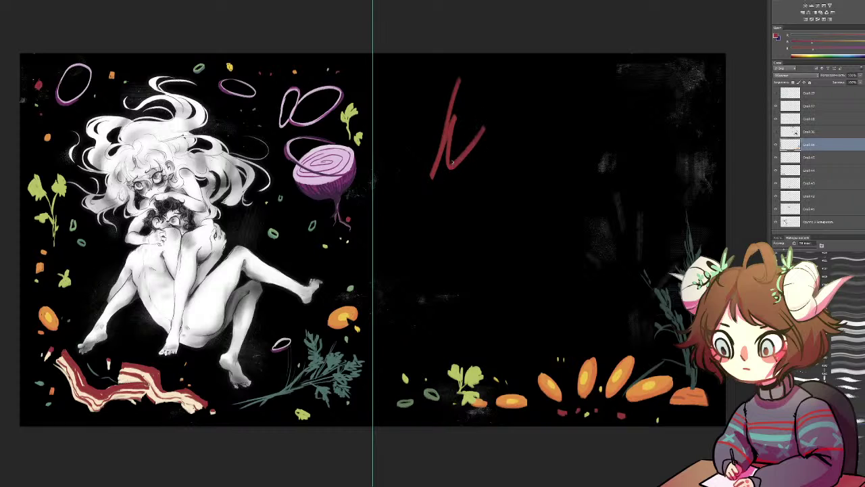
key("ctrl+z")
key("ctrl+z")
Try hand-lettering "Alb" in thin slanted red strokes across the upper part of the adjoining page
mouse_move(460, 89)
left_mouse_down()
mouse_move(422, 182)
mouse_move(442, 170)
mouse_move(449, 143)
left_mouse_up()
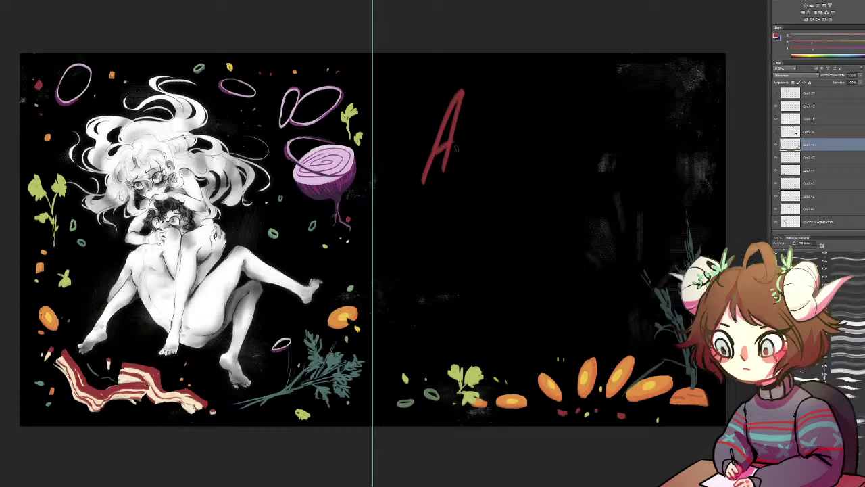
left_click_drag(481, 100, 470, 172)
mouse_move(481, 142)
left_mouse_down()
mouse_move(494, 139)
mouse_move(505, 165)
left_mouse_up()
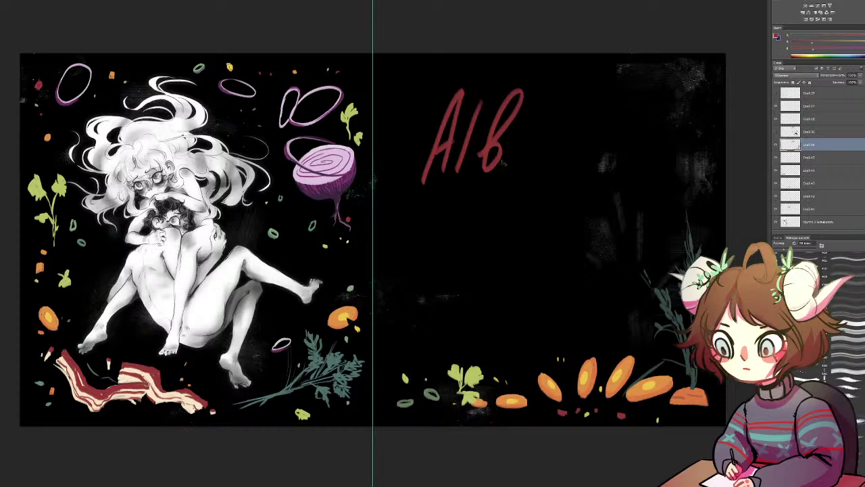
key("ctrl+z")
key("ctrl+z")
mouse_move(506, 99)
left_mouse_down()
mouse_move(477, 164)
mouse_move(485, 150)
mouse_move(471, 141)
mouse_move(489, 107)
mouse_move(463, 169)
mouse_move(513, 91)
mouse_move(494, 87)
mouse_move(459, 177)
mouse_move(536, 87)
mouse_move(488, 177)
left_mouse_up()
key("ctrl+z")
key("ctrl+z")
key("ctrl+z")
key("ctrl+z")
key("ctrl+z")
key("ctrl+z")
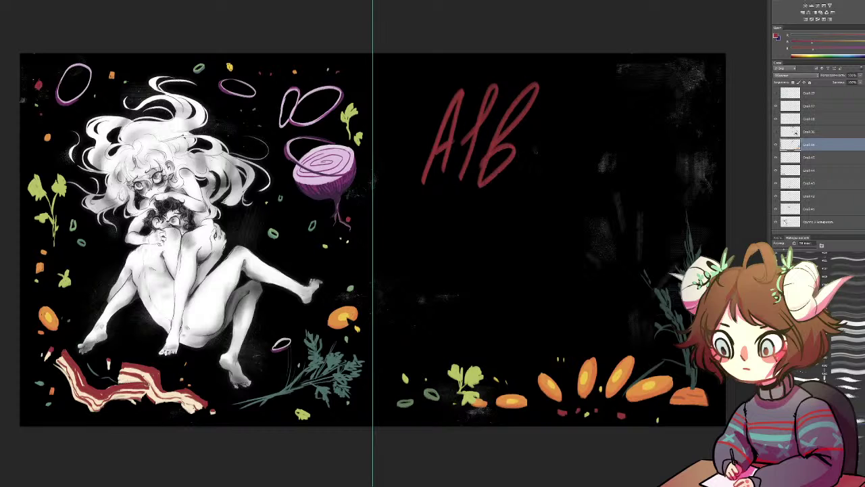
key("ctrl+z")
key("ctrl+z")
key("ctrl+z")
key("ctrl+z")
Try much thicker red brush strokes for the lettering on the adjoining page
left_click(435, 145)
mouse_move(435, 145)
left_mouse_down()
mouse_move(436, 152)
mouse_move(465, 149)
mouse_move(496, 135)
left_mouse_up()
key("ctrl+z")
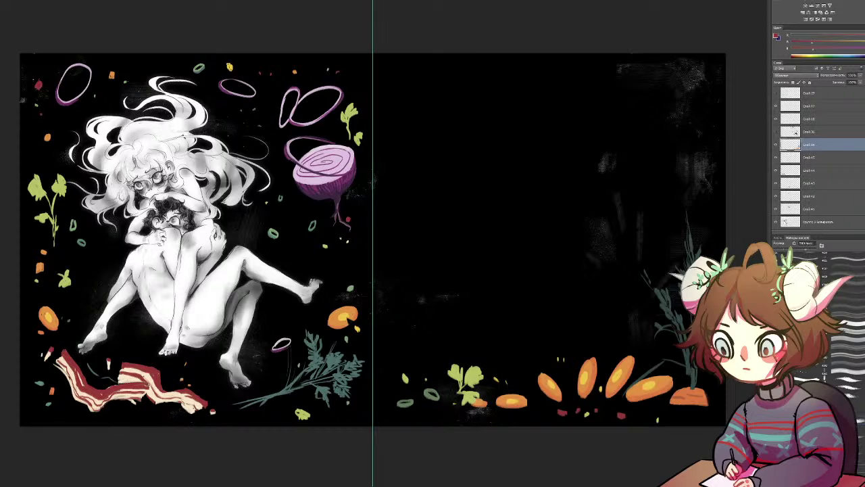
mouse_move(436, 150)
left_mouse_down()
mouse_move(481, 162)
mouse_move(531, 108)
left_mouse_up()
key("ctrl+z")
mouse_move(477, 94)
left_mouse_down()
mouse_move(412, 198)
mouse_move(428, 169)
left_mouse_up()
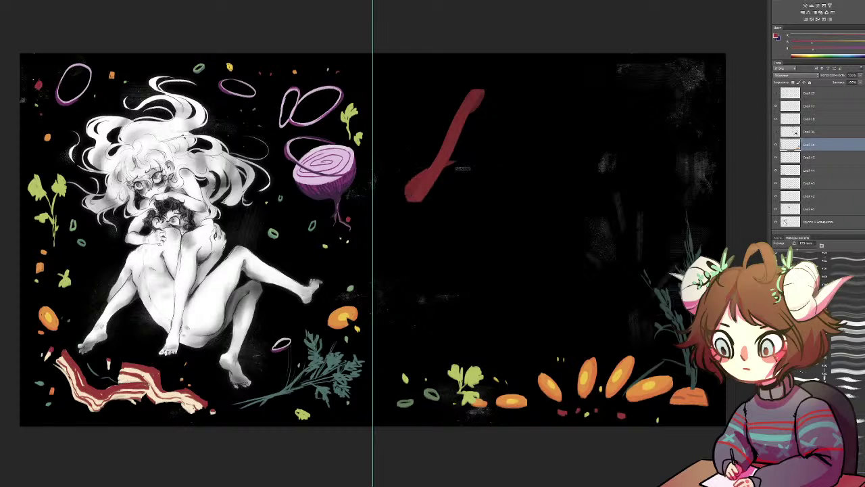
key("ctrl+z")
Choose a different brush and hand-letter a large slanted red capital A on the upper part of the adjoining page
scroll(848, 379, "down", 10)
scroll(845, 317, "down", 2)
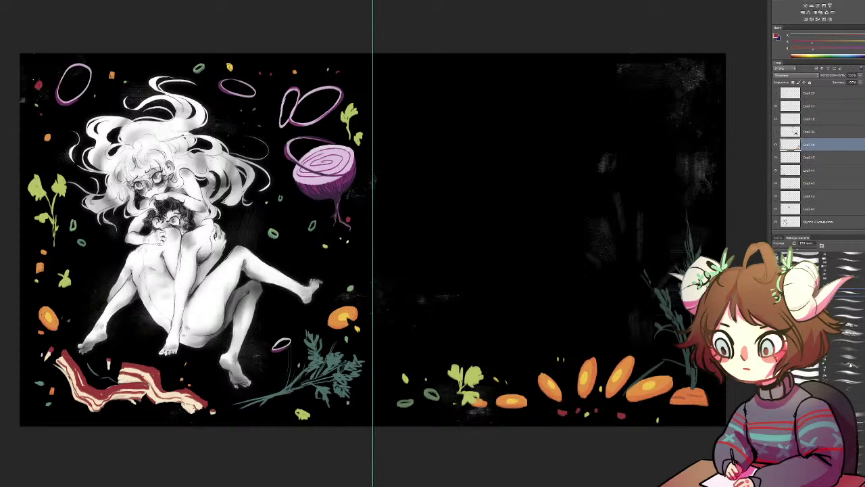
key("]")
mouse_move(543, 150)
left_mouse_down()
mouse_move(510, 209)
mouse_move(528, 208)
left_mouse_up()
key("ctrl+z")
mouse_move(481, 115)
left_mouse_down()
mouse_move(485, 86)
mouse_move(424, 206)
left_mouse_up()
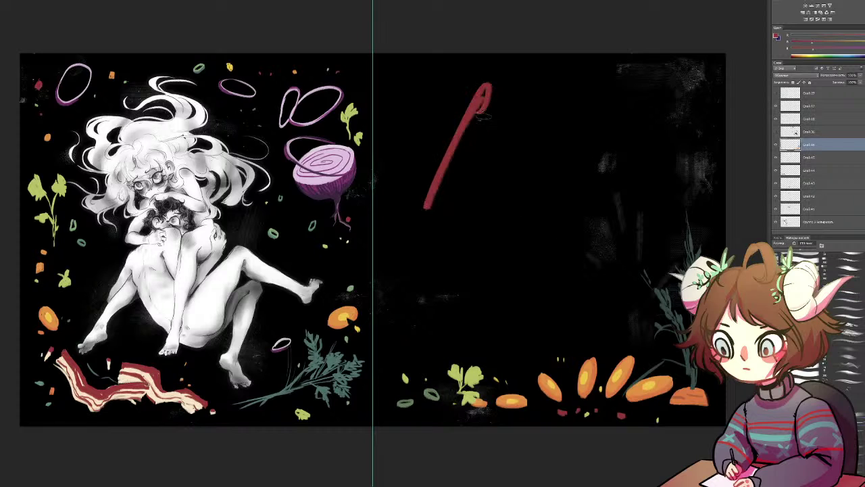
left_click_drag(488, 95, 450, 183)
key("ctrl+z")
mouse_move(472, 101)
left_mouse_down()
mouse_move(415, 181)
mouse_move(443, 175)
mouse_move(478, 138)
mouse_move(463, 173)
mouse_move(488, 173)
left_mouse_up()
key("ctrl+z")
mouse_move(497, 95)
left_mouse_down()
mouse_move(464, 176)
mouse_move(503, 155)
left_mouse_up()
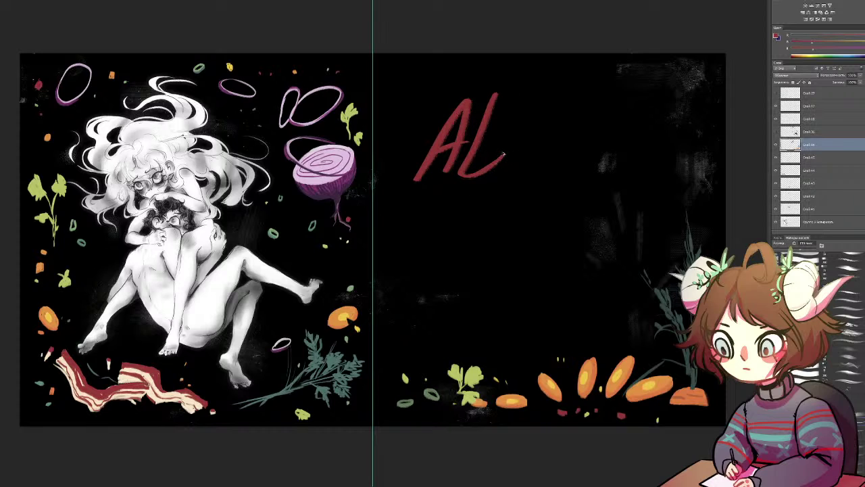
key("ctrl+z")
key("ctrl+z")
Continue the red lettering after the A with "lbert" to spell "Albert", giving the b a tall looped stem
left_click_drag(498, 103, 495, 139)
mouse_move(538, 78)
left_mouse_down()
mouse_move(499, 159)
mouse_move(519, 141)
mouse_move(548, 160)
mouse_move(566, 128)
left_mouse_up()
left_click_drag(549, 164, 582, 139)
mouse_move(608, 109)
left_mouse_down()
mouse_move(582, 152)
mouse_move(622, 126)
left_mouse_up()
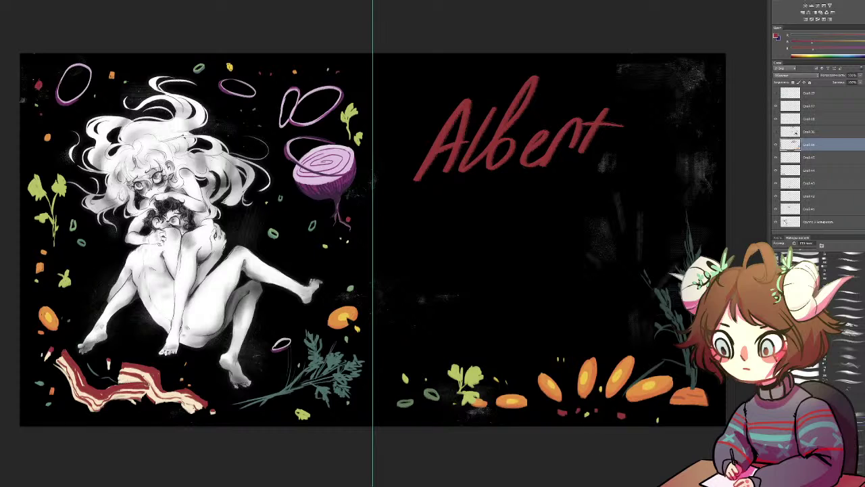
Undo the "ert" ending and reletter it in red with wider spacing and a taller curved t
key("ctrl+alt+z")
key("ctrl+alt+z")
key("ctrl+alt+z")
key("ctrl+alt+z")
mouse_move(520, 157)
left_mouse_down()
mouse_move(541, 160)
mouse_move(564, 127)
left_mouse_up()
key("ctrl+alt+z")
mouse_move(527, 159)
left_mouse_down()
mouse_move(558, 166)
mouse_move(580, 150)
mouse_move(573, 159)
mouse_move(586, 129)
mouse_move(604, 143)
left_mouse_up()
key("ctrl+alt+z")
key("ctrl+alt+z")
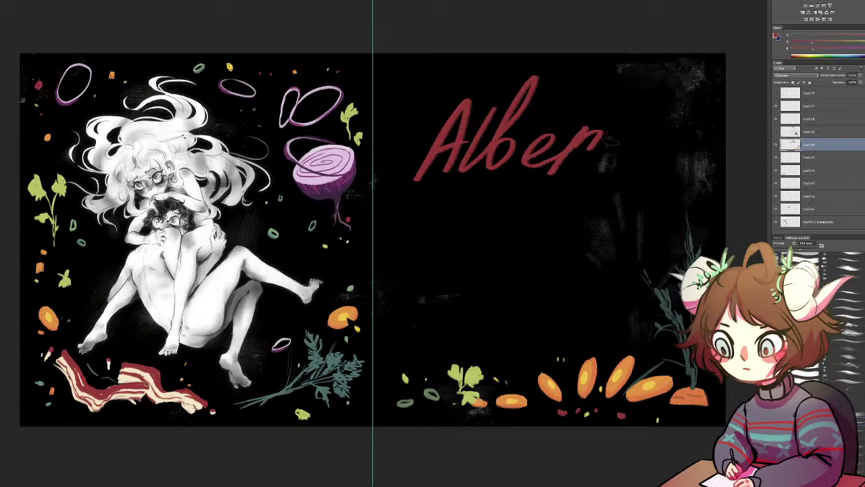
left_click_drag(640, 93, 636, 153)
left_click_drag(608, 125, 647, 117)
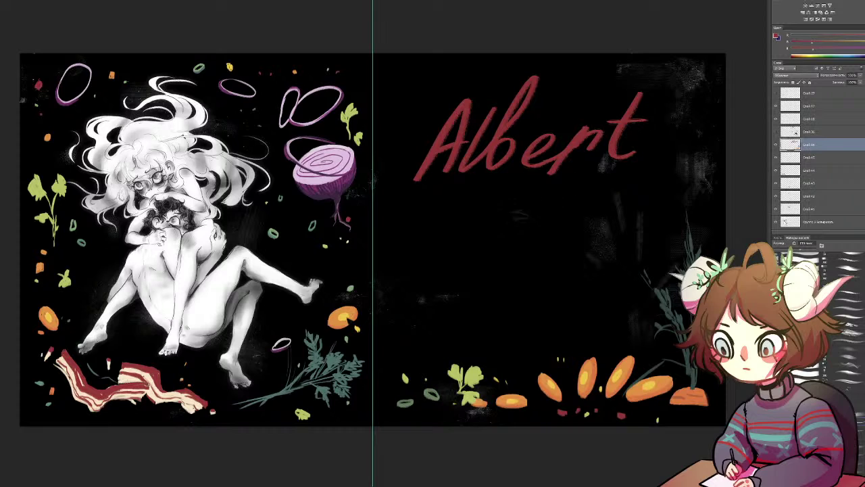
Try hand-lettering "Fish" in narrow red letters beneath "Albert"
left_click_drag(512, 200, 452, 274)
key("ctrl+z")
left_click_drag(512, 197, 452, 287)
key("ctrl+z")
mouse_move(523, 192)
left_mouse_down()
mouse_move(479, 205)
mouse_move(445, 287)
left_mouse_up()
left_click_drag(452, 231, 497, 219)
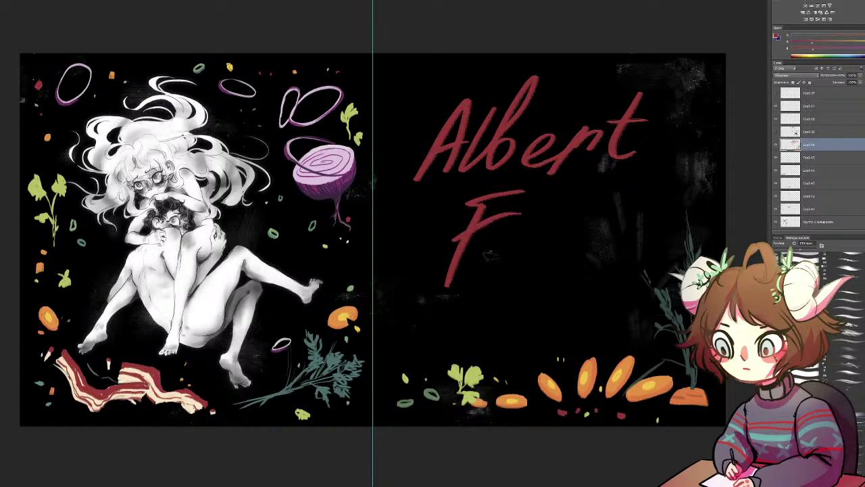
mouse_move(482, 273)
left_mouse_down()
mouse_move(495, 230)
mouse_move(507, 274)
left_mouse_up()
mouse_move(577, 191)
left_mouse_down()
mouse_move(544, 282)
mouse_move(559, 278)
left_mouse_up()
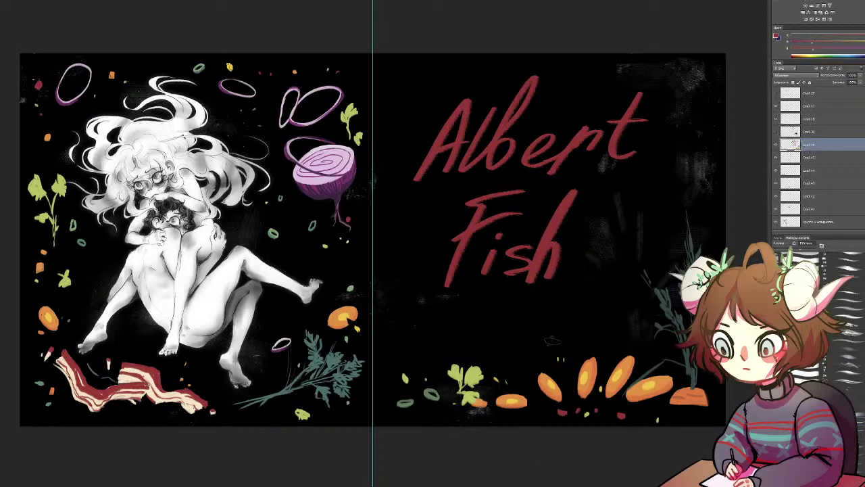
key("ctrl+alt+z")
key("ctrl+alt+z")
key("ctrl+alt+z")
key("ctrl+alt+z")
key("ctrl+alt+z")
key("ctrl+alt+z")
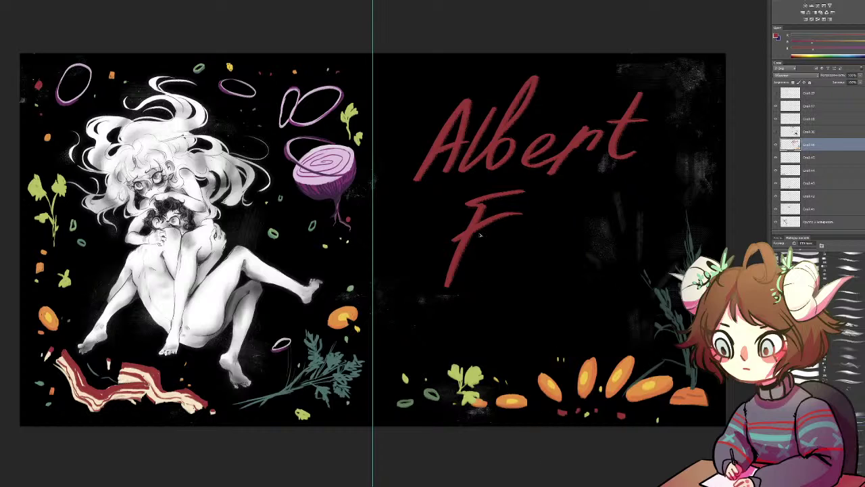
mouse_move(519, 195)
left_mouse_down()
mouse_move(490, 260)
mouse_move(521, 210)
mouse_move(489, 263)
left_mouse_up()
key("ctrl+alt+z")
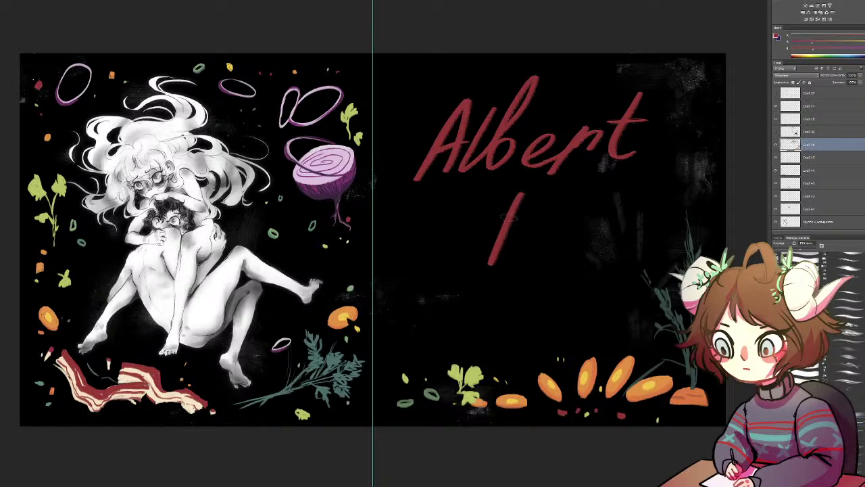
key("ctrl+z")
Hand-letter a red capital F with a long sweeping top bar beneath "Albert"
left_click_drag(520, 203, 489, 273)
mouse_move(441, 203)
left_mouse_down()
mouse_move(556, 190)
mouse_move(478, 279)
left_mouse_up()
key("ctrl+z")
key("ctrl+z")
left_click_drag(472, 220, 585, 197)
Try lettering "ish" after the F in red, with a large s and a looped, low-hanging h
mouse_move(501, 237)
left_mouse_down()
mouse_move(535, 227)
mouse_move(520, 280)
left_mouse_up()
left_click_drag(565, 247, 521, 284)
key("ctrl+z")
mouse_move(569, 245)
left_mouse_down()
mouse_move(569, 258)
mouse_move(525, 284)
left_mouse_up()
mouse_move(594, 200)
left_mouse_down()
mouse_move(564, 281)
mouse_move(588, 280)
left_mouse_up()
key("ctrl+z")
key("ctrl+z")
left_click_drag(573, 245, 529, 283)
key("ctrl+z")
mouse_move(574, 245)
left_mouse_down()
mouse_move(551, 250)
mouse_move(534, 282)
left_mouse_up()
mouse_move(601, 250)
left_mouse_down()
mouse_move(637, 205)
mouse_move(565, 298)
mouse_move(599, 290)
left_mouse_up()
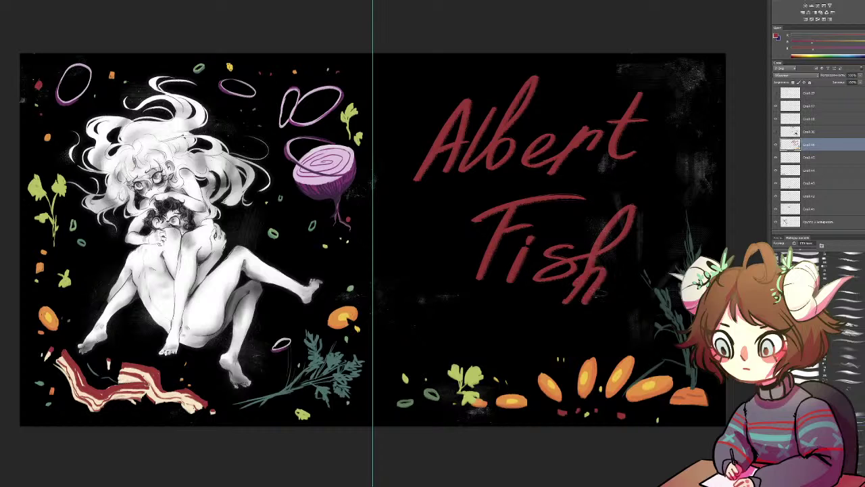
key("ctrl+z")
key("ctrl+z")
key("ctrl+z")
key("ctrl+z")
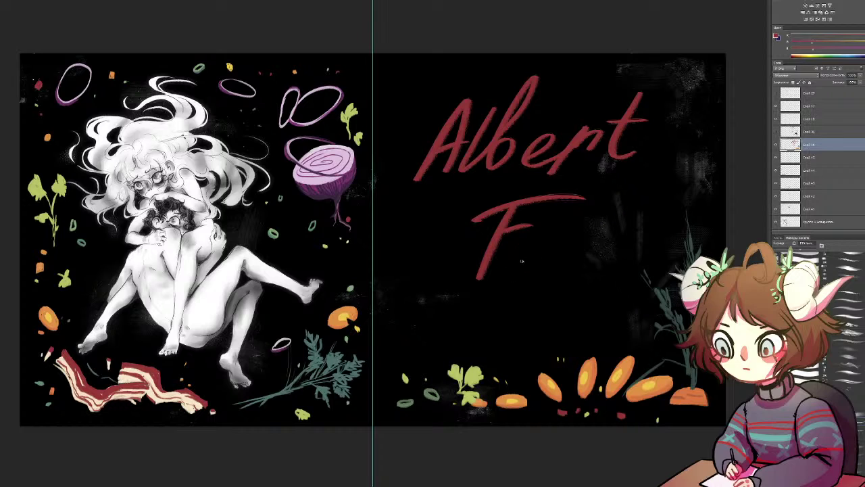
Letter "ish" in red after the F with a small separate s and a tall straight-stemmed h
left_click_drag(525, 233, 505, 277)
mouse_move(569, 237)
left_mouse_down()
mouse_move(544, 260)
mouse_move(602, 224)
mouse_move(590, 278)
mouse_move(589, 251)
mouse_move(600, 279)
left_mouse_up()
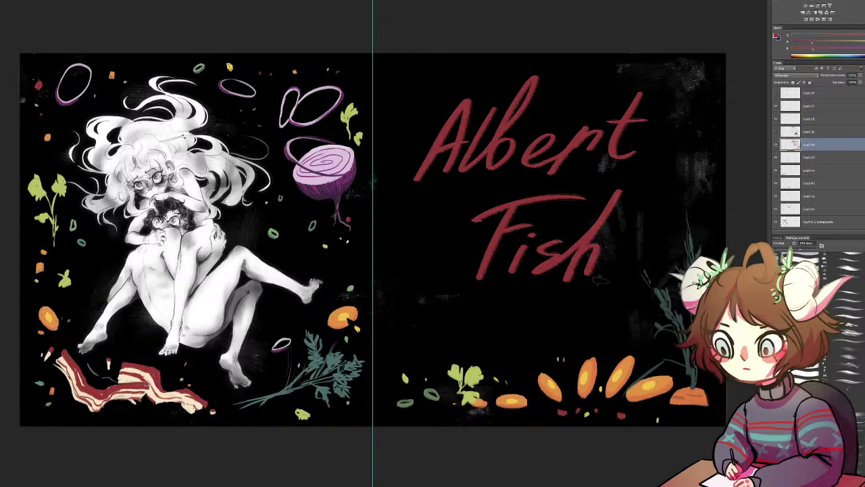
key("ctrl+z")
key("ctrl+z")
key("ctrl+z")
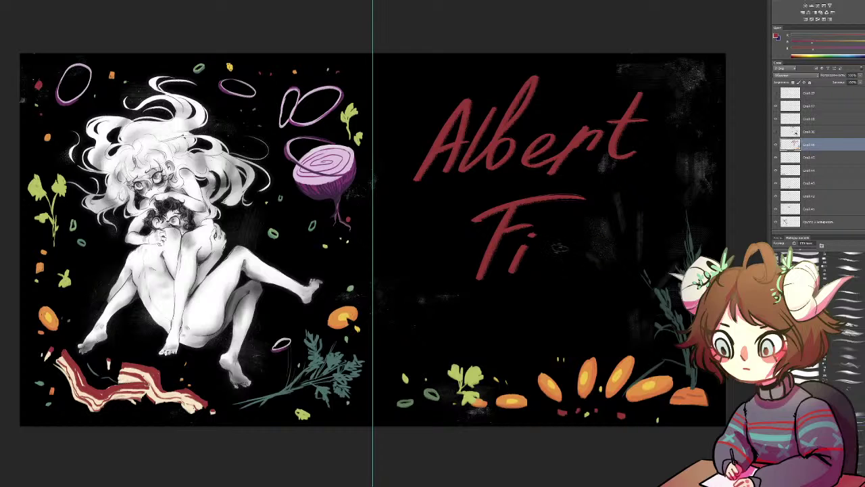
left_click_drag(568, 245, 544, 269)
mouse_move(624, 192)
left_mouse_down()
mouse_move(581, 276)
mouse_move(615, 274)
left_mouse_up()
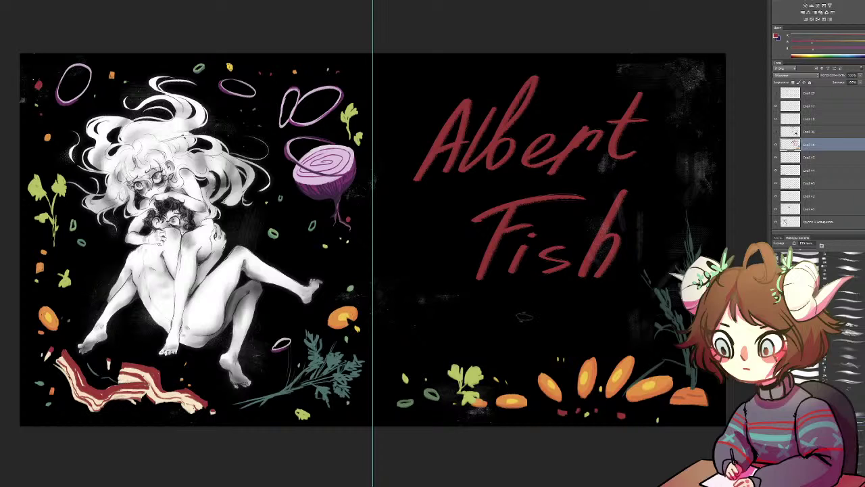
Sketch a small red fish skeleton with a crossed-out eye beneath the "Albert Fish" lettering
mouse_move(509, 318)
left_mouse_down()
mouse_move(519, 328)
mouse_move(522, 318)
mouse_move(501, 340)
mouse_move(539, 323)
mouse_move(527, 340)
left_mouse_up()
mouse_move(538, 307)
left_mouse_down()
mouse_move(571, 309)
mouse_move(543, 340)
mouse_move(555, 329)
mouse_move(559, 343)
mouse_move(608, 319)
mouse_move(580, 343)
left_mouse_up()
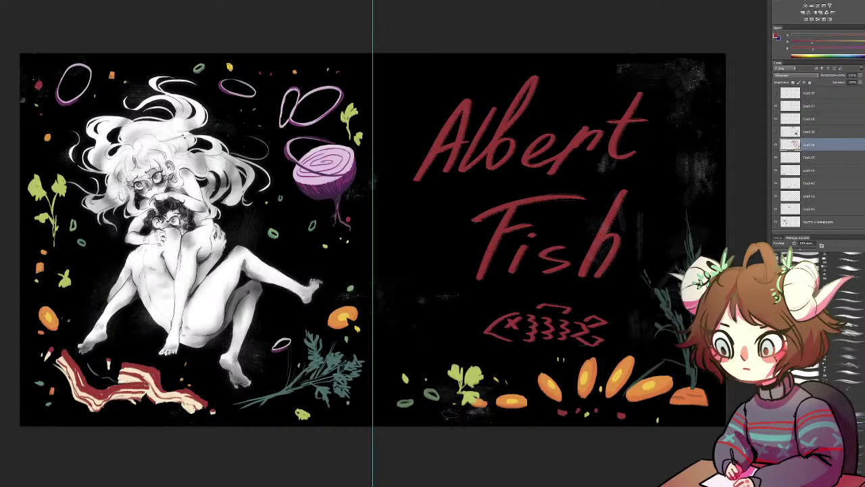